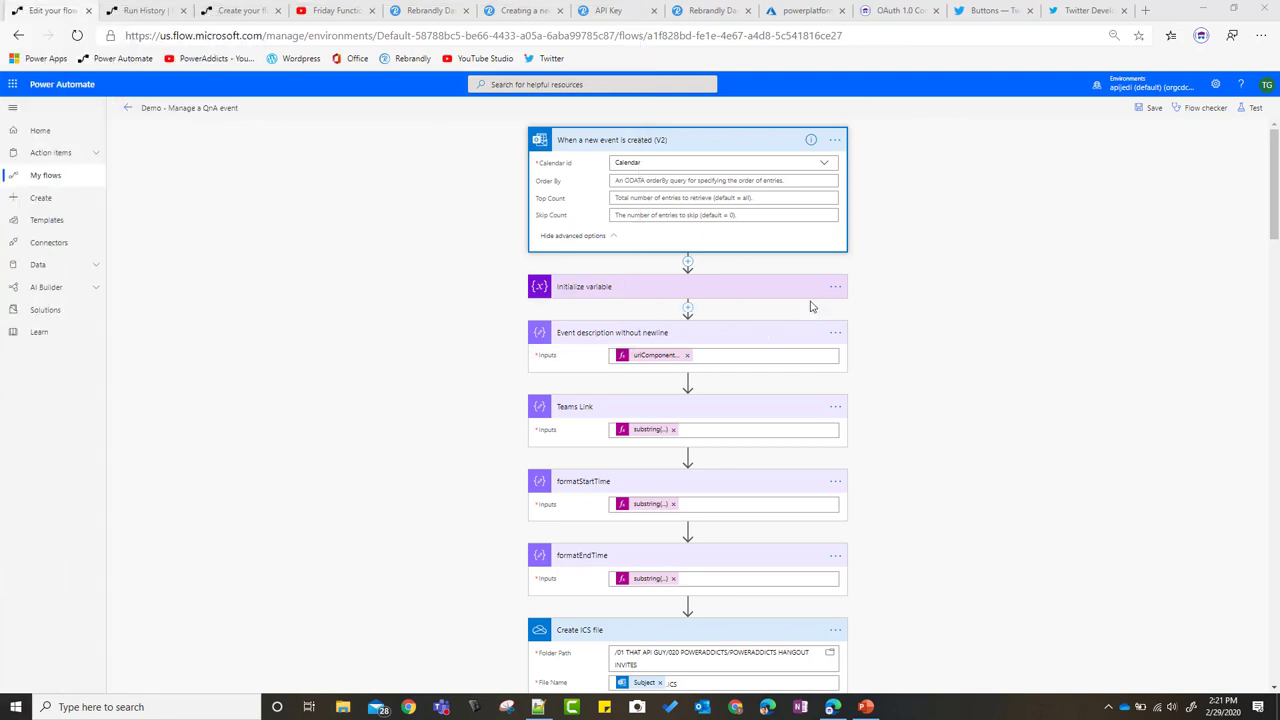
Step: In the untitled flow, add the Office 365 Outlook trigger "When a new event is created (V3)" and set its calendar to Calendar
left_click(245, 12)
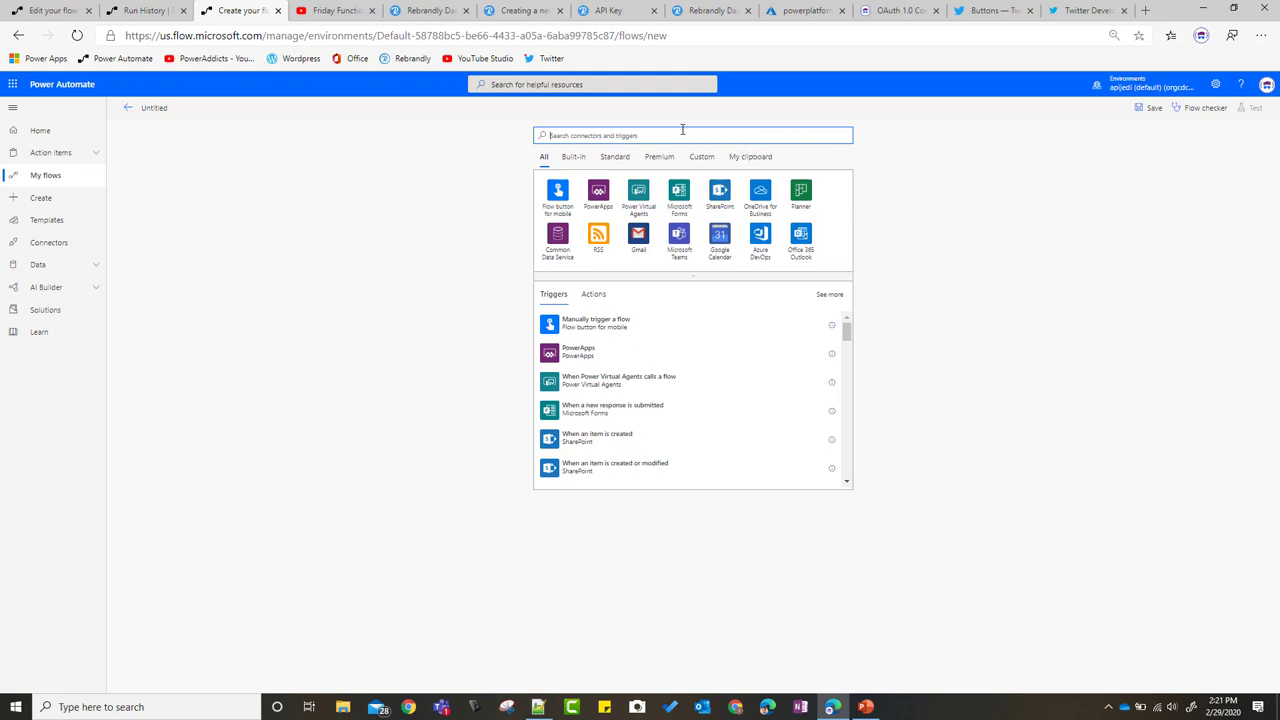
type("outlo")
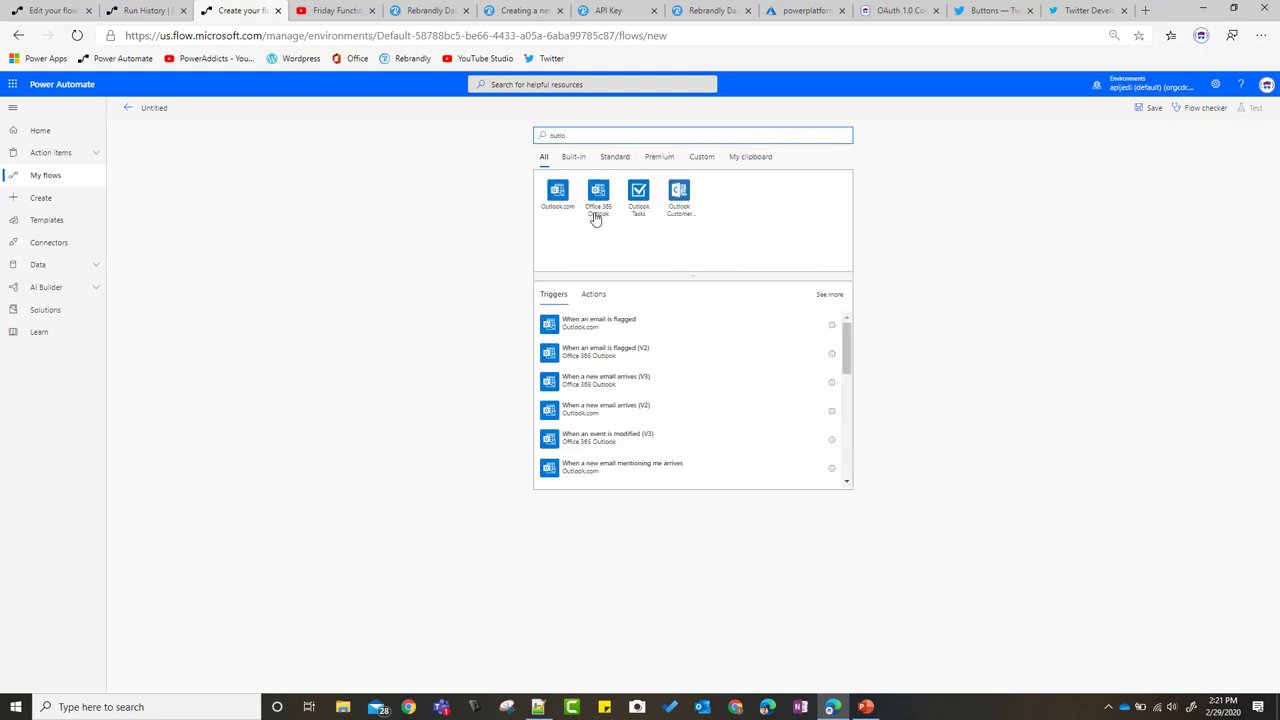
left_click(597, 214)
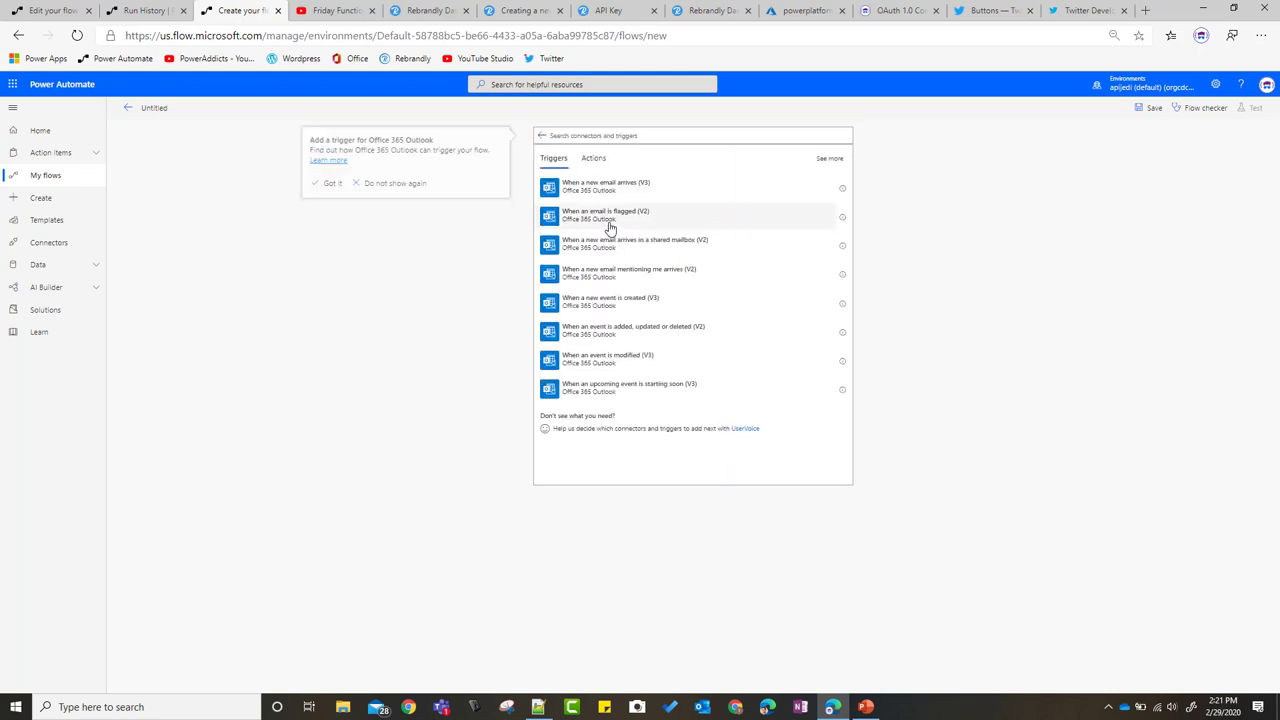
left_click(626, 308)
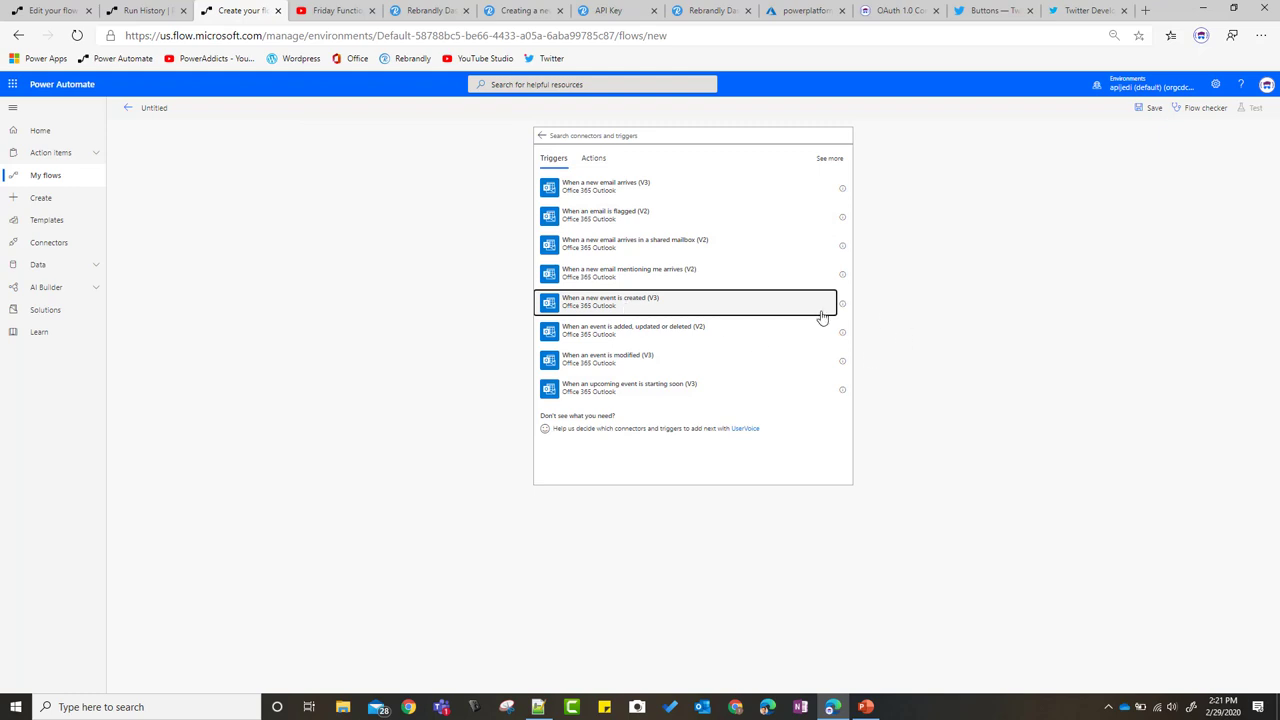
left_click(628, 308)
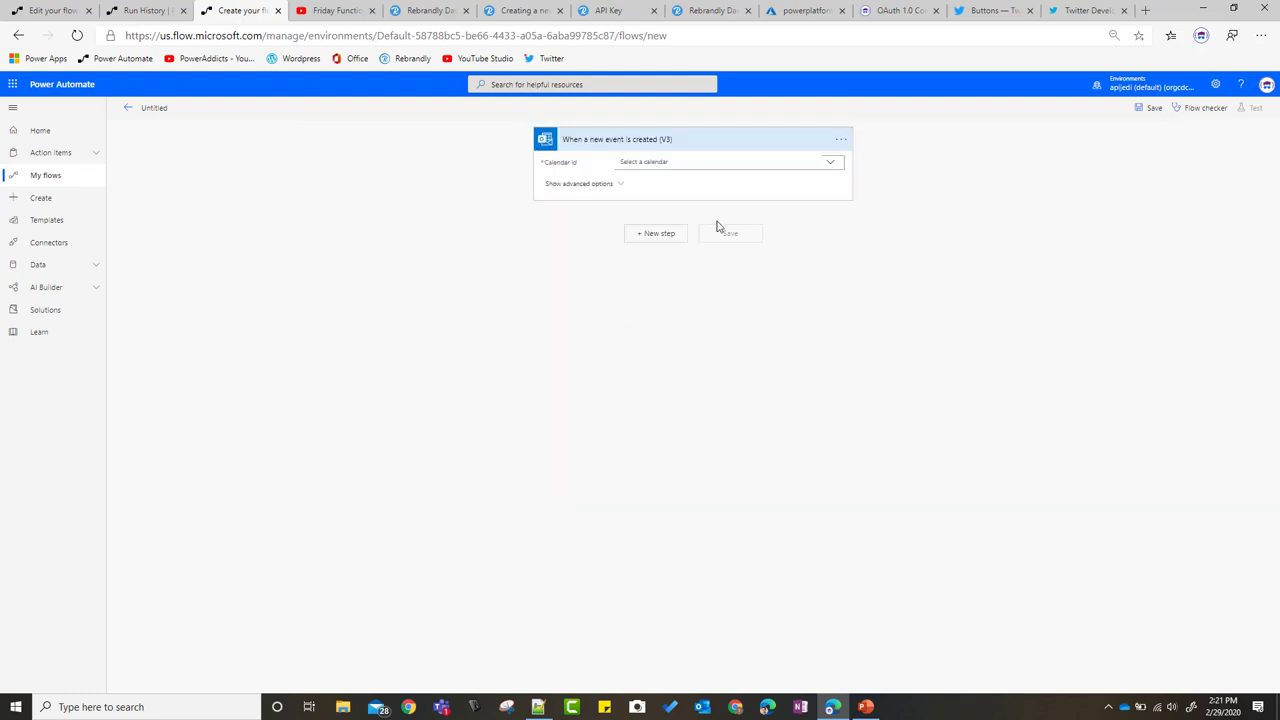
left_click(830, 164)
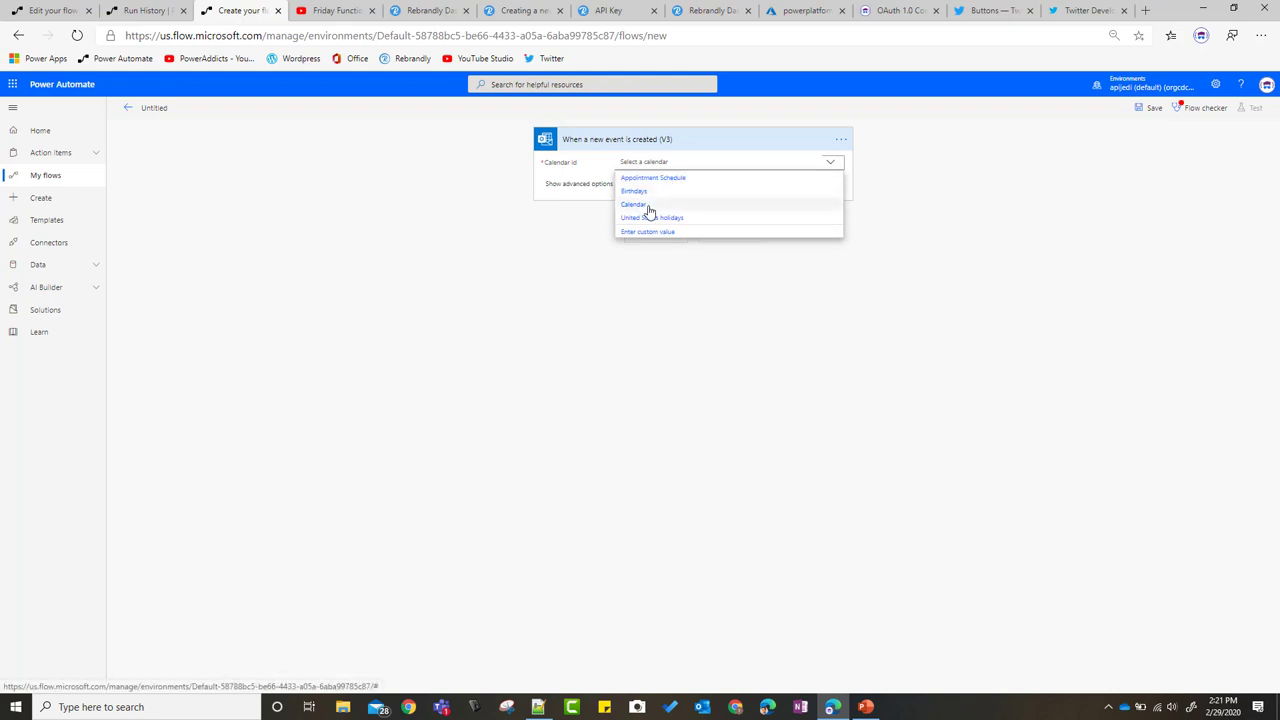
left_click(636, 204)
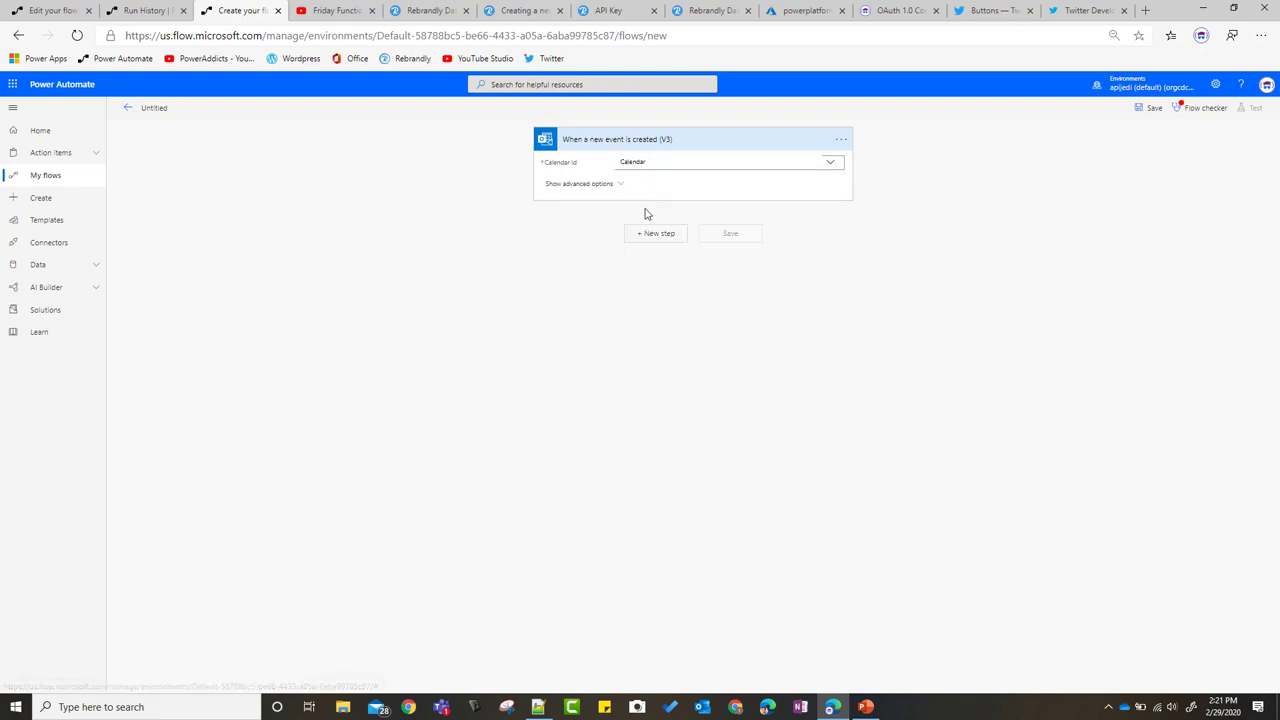
Step: Review the trigger's settings without changing them and show its advanced options
left_click(841, 141)
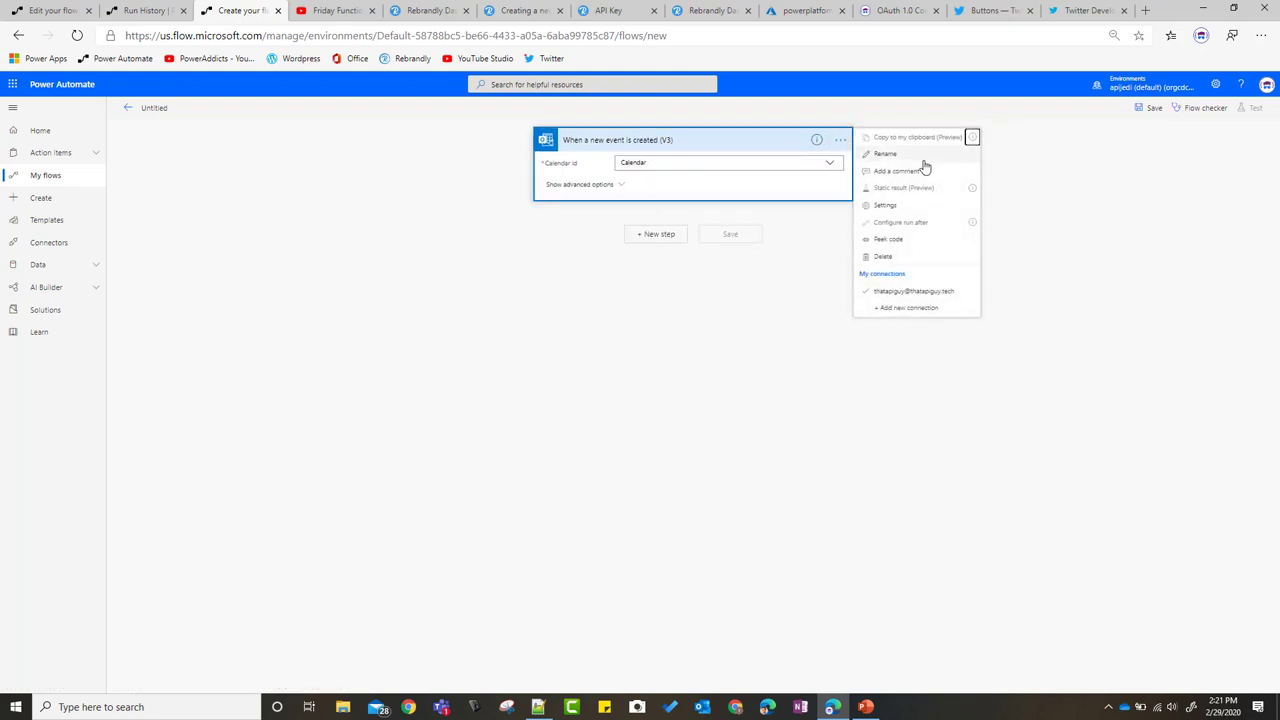
left_click(886, 206)
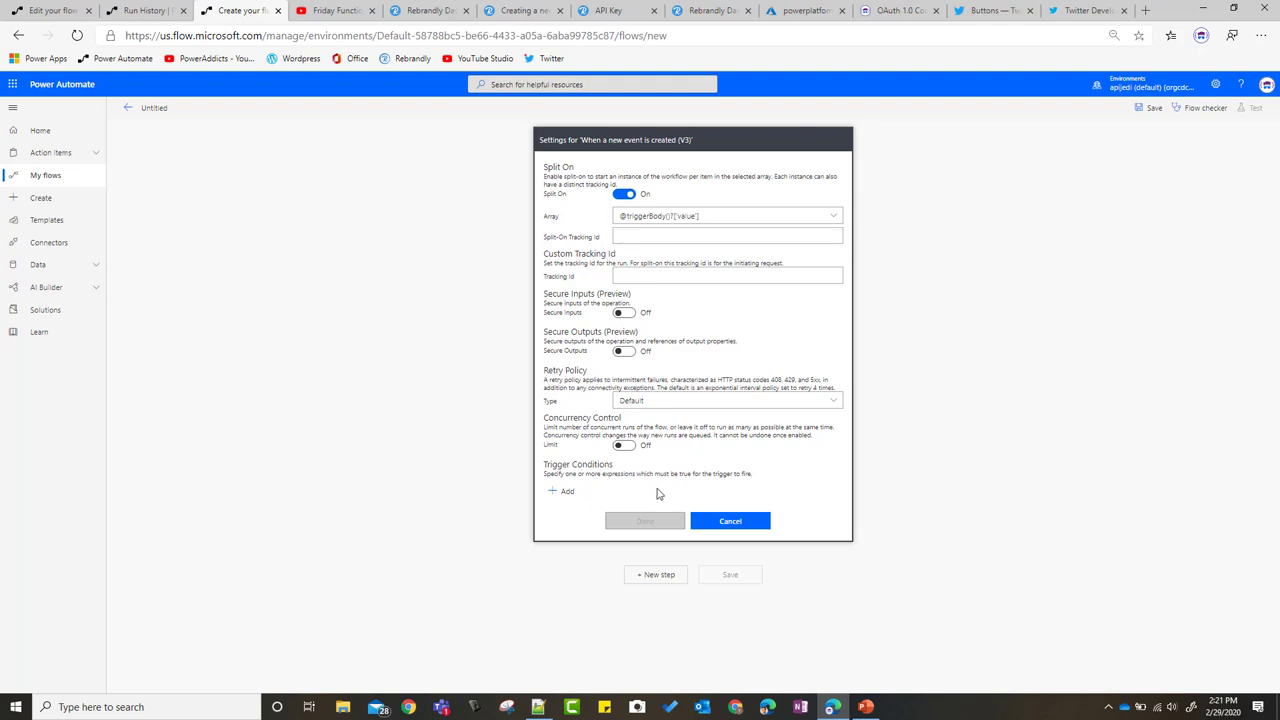
key("Escape")
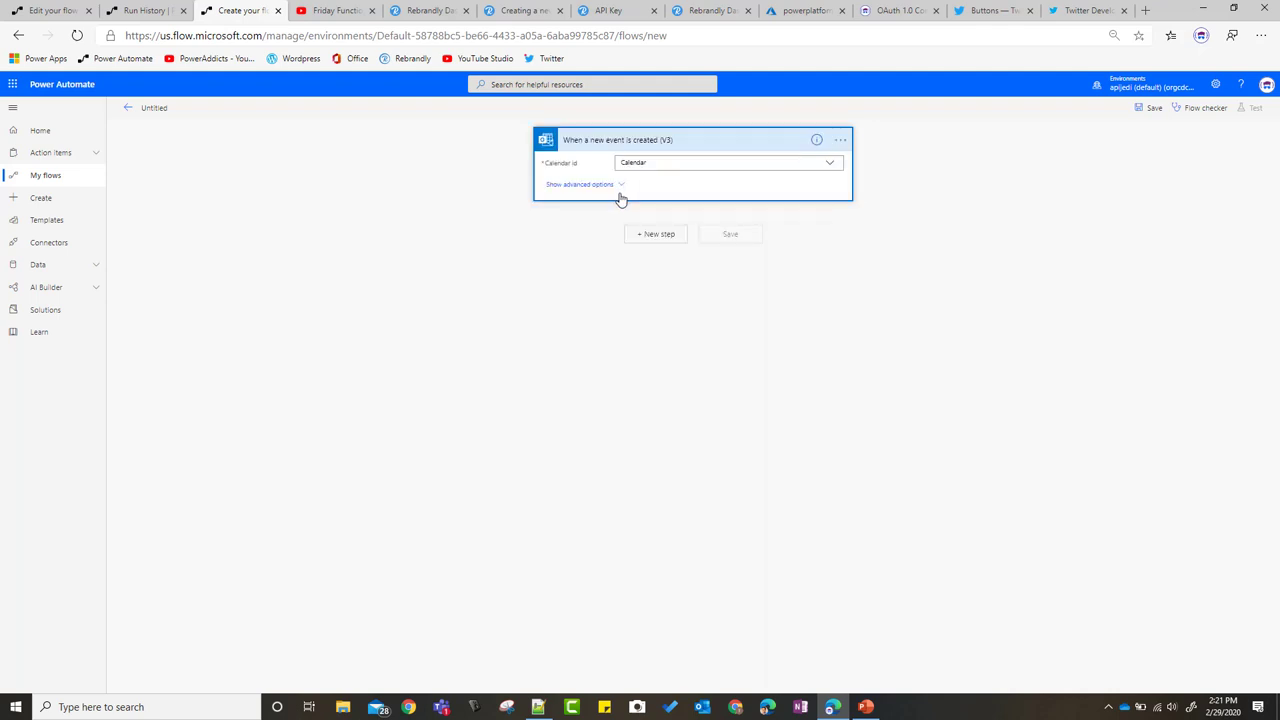
left_click(620, 186)
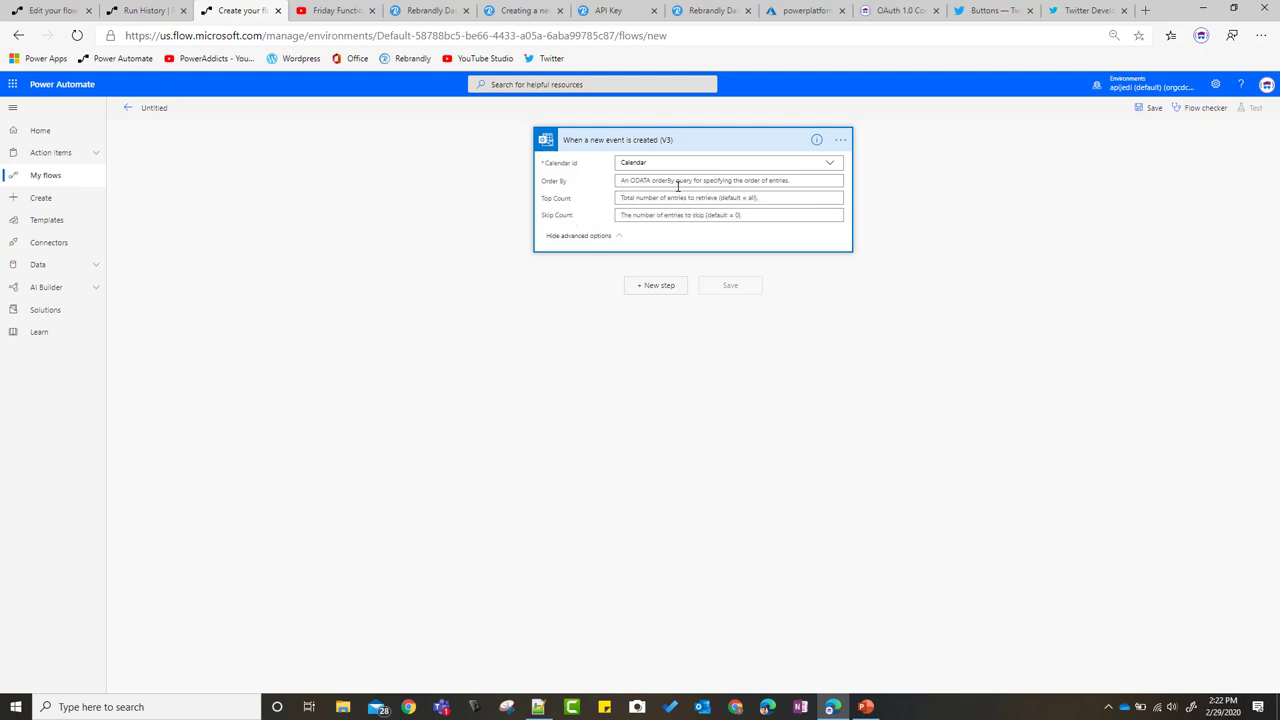
left_click(839, 142)
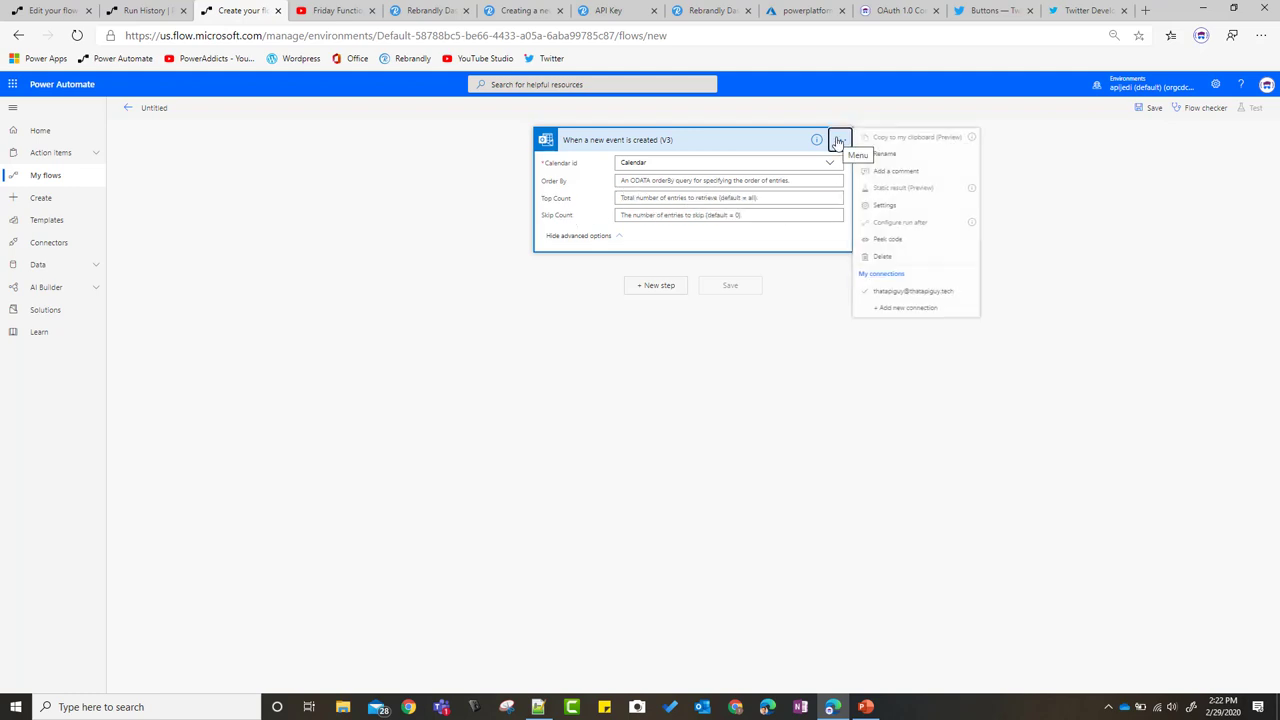
left_click(885, 206)
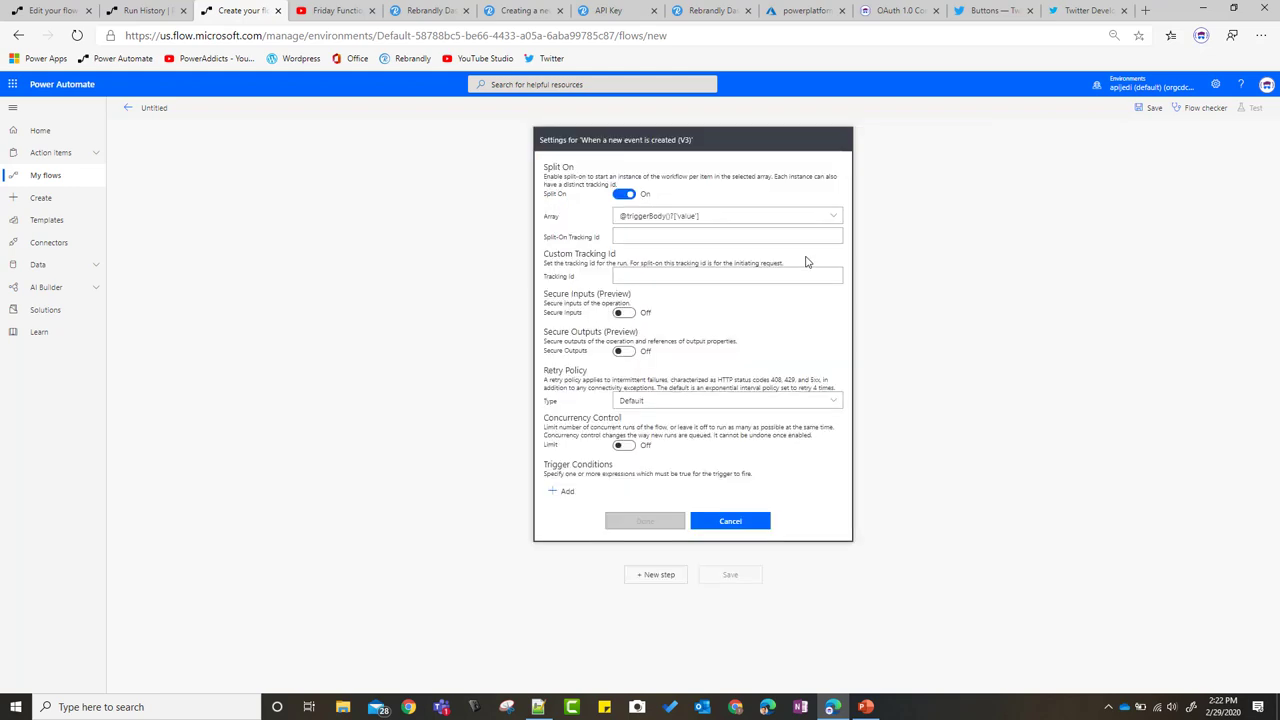
left_click(566, 491)
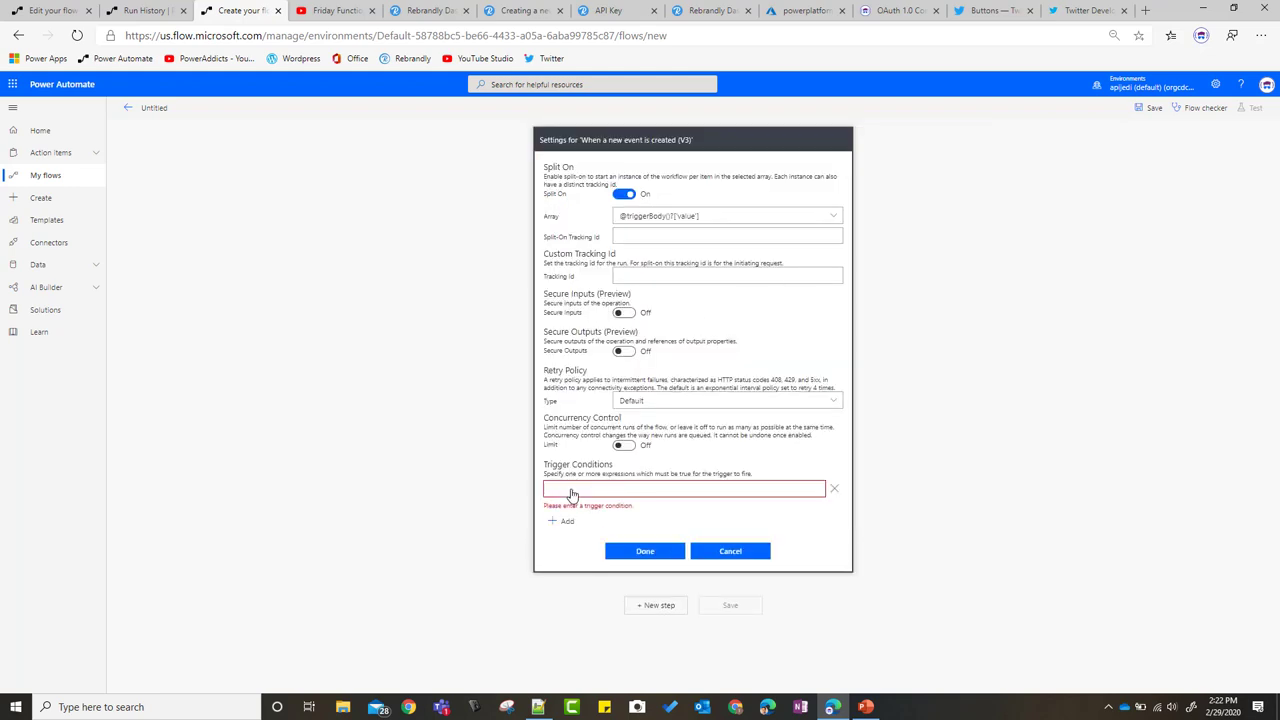
type("@contains(")
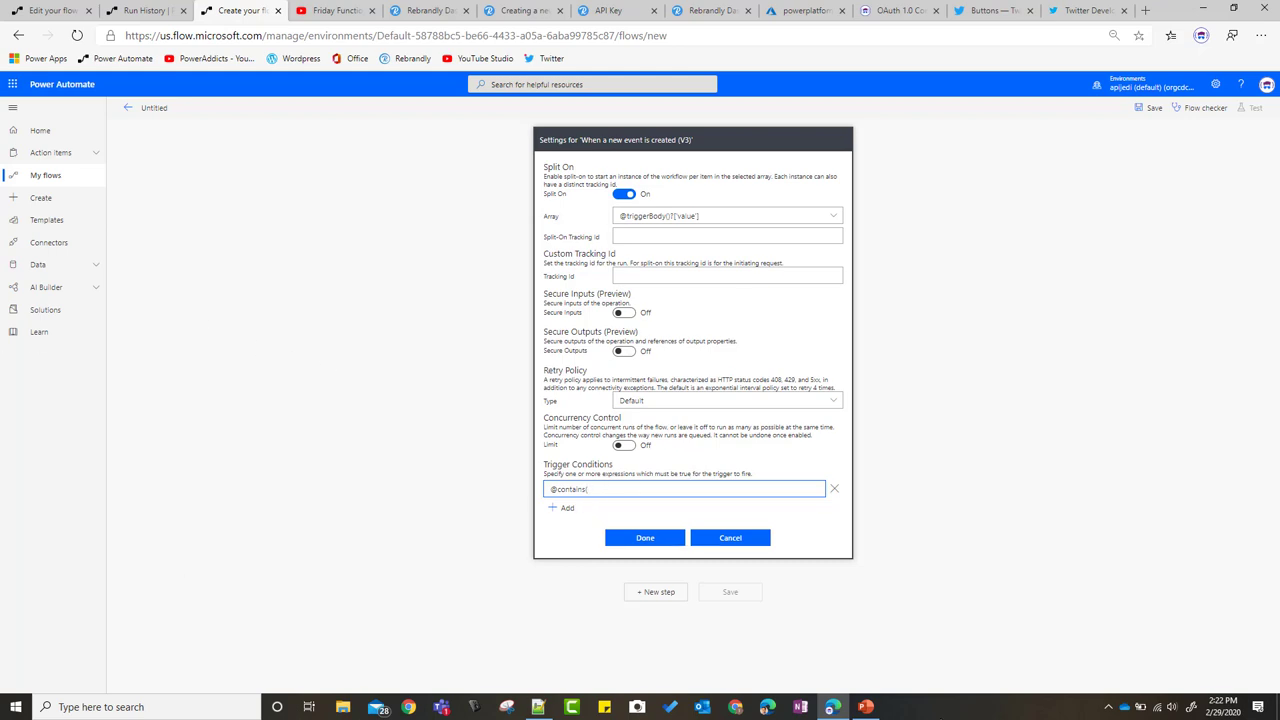
left_click(866, 707)
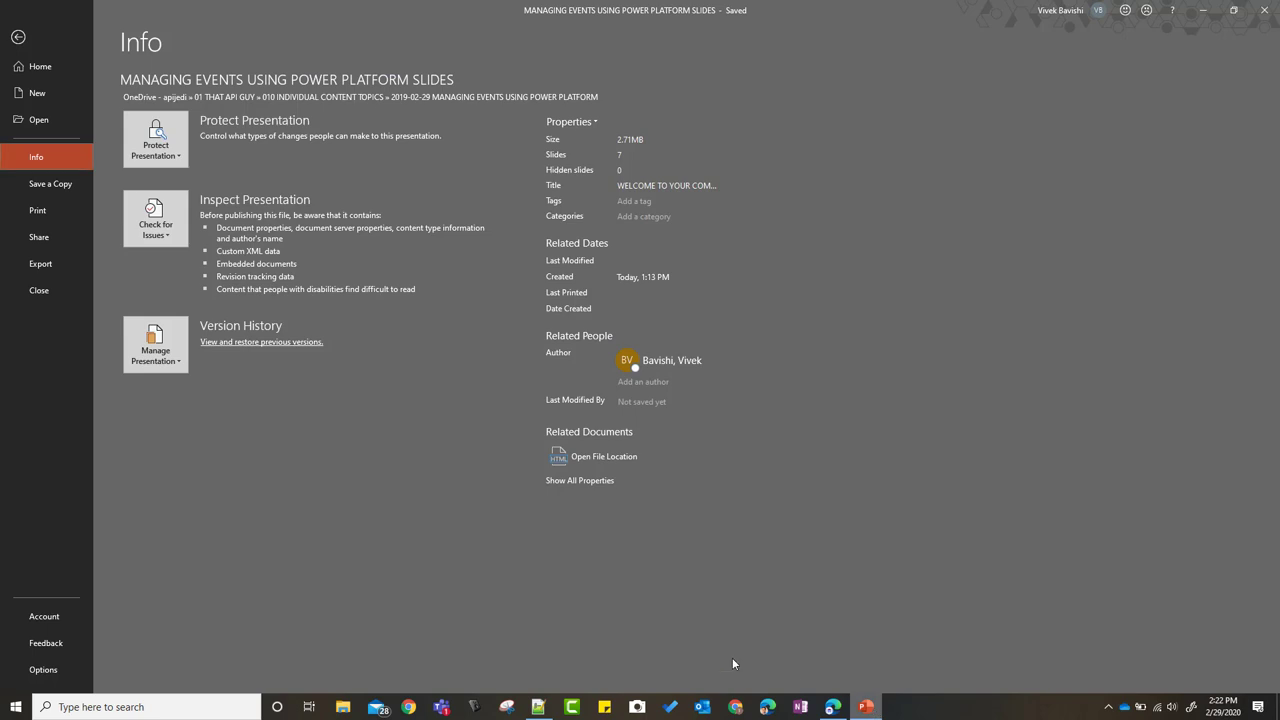
left_click(18, 38)
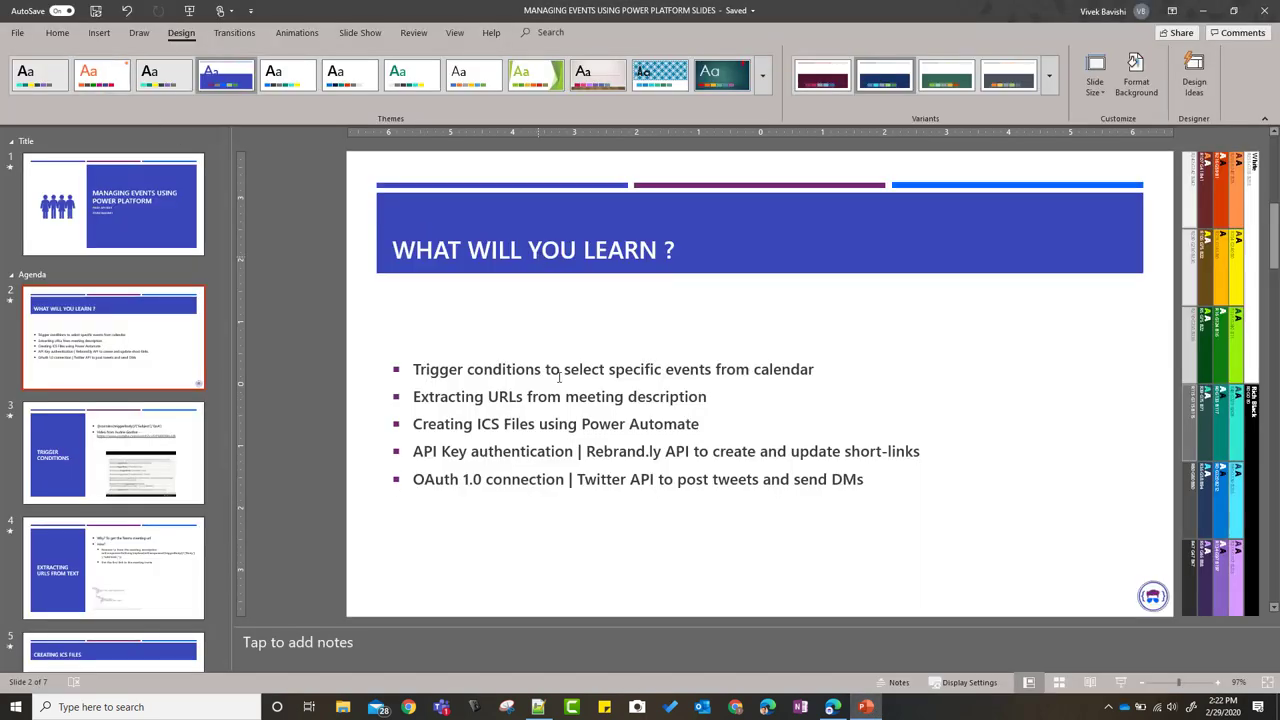
left_click(116, 451)
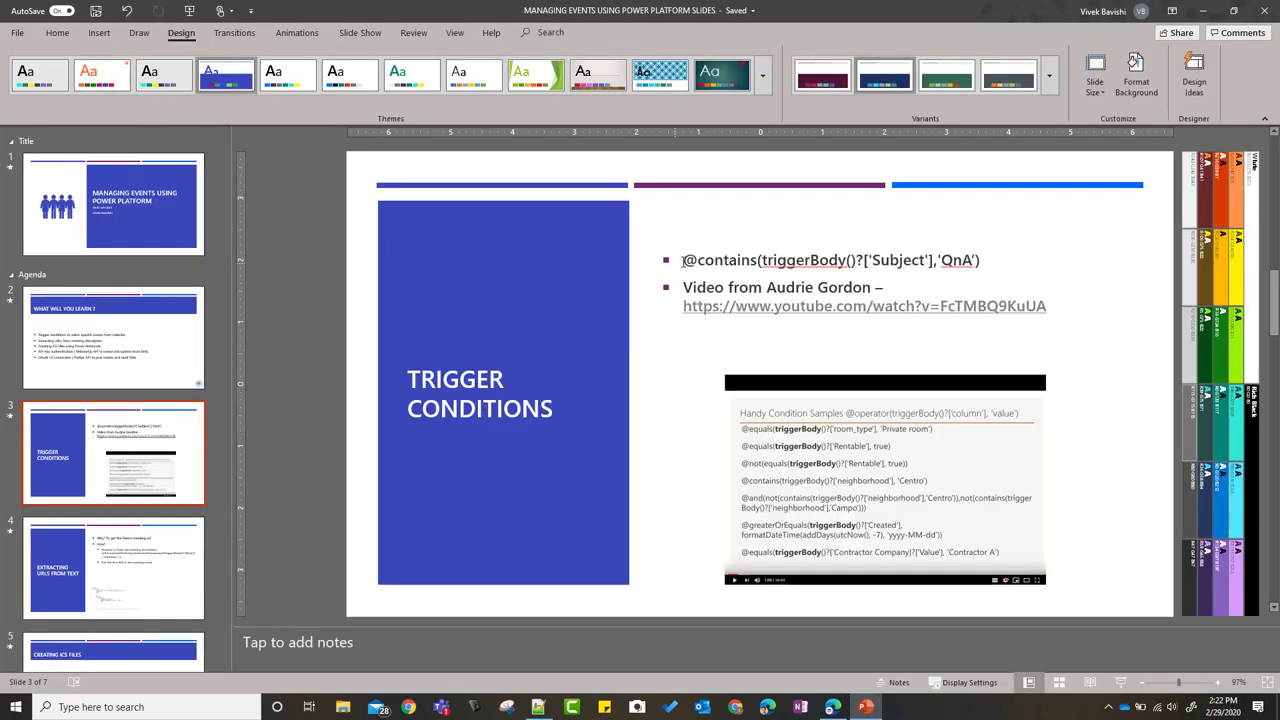
left_click_drag(683, 262, 982, 262)
key("ctrl+c")
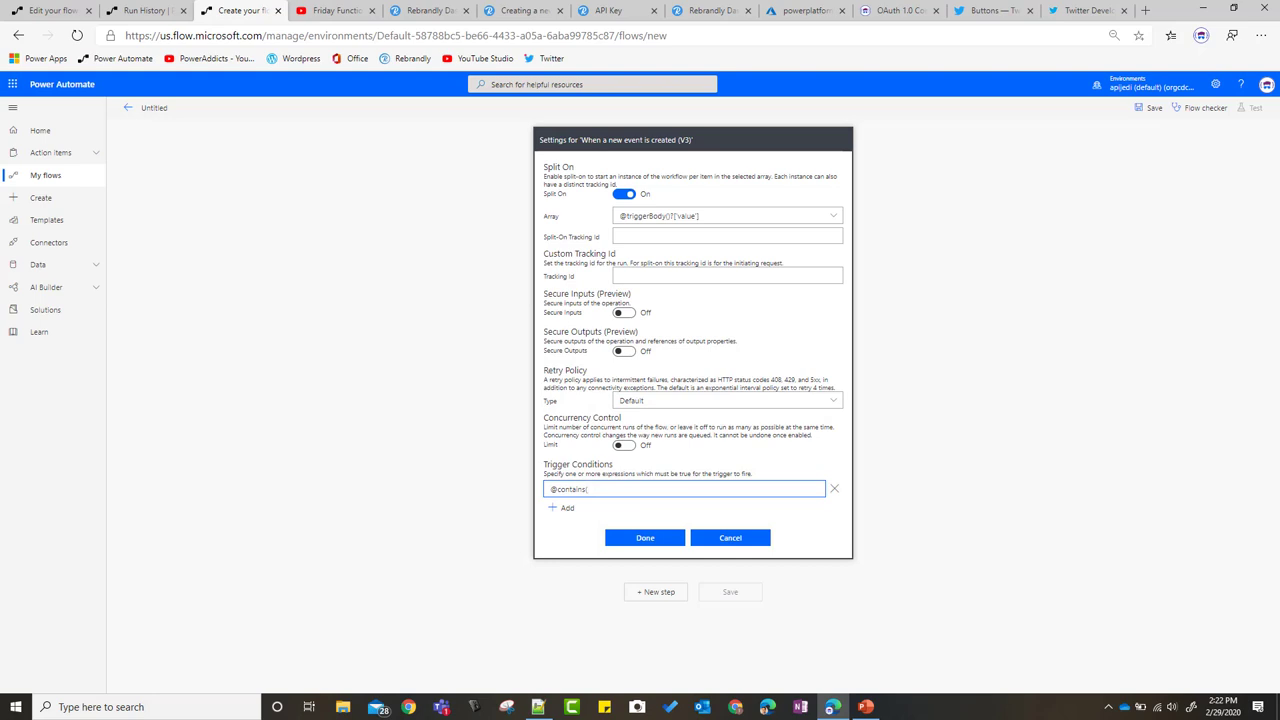
type("(")
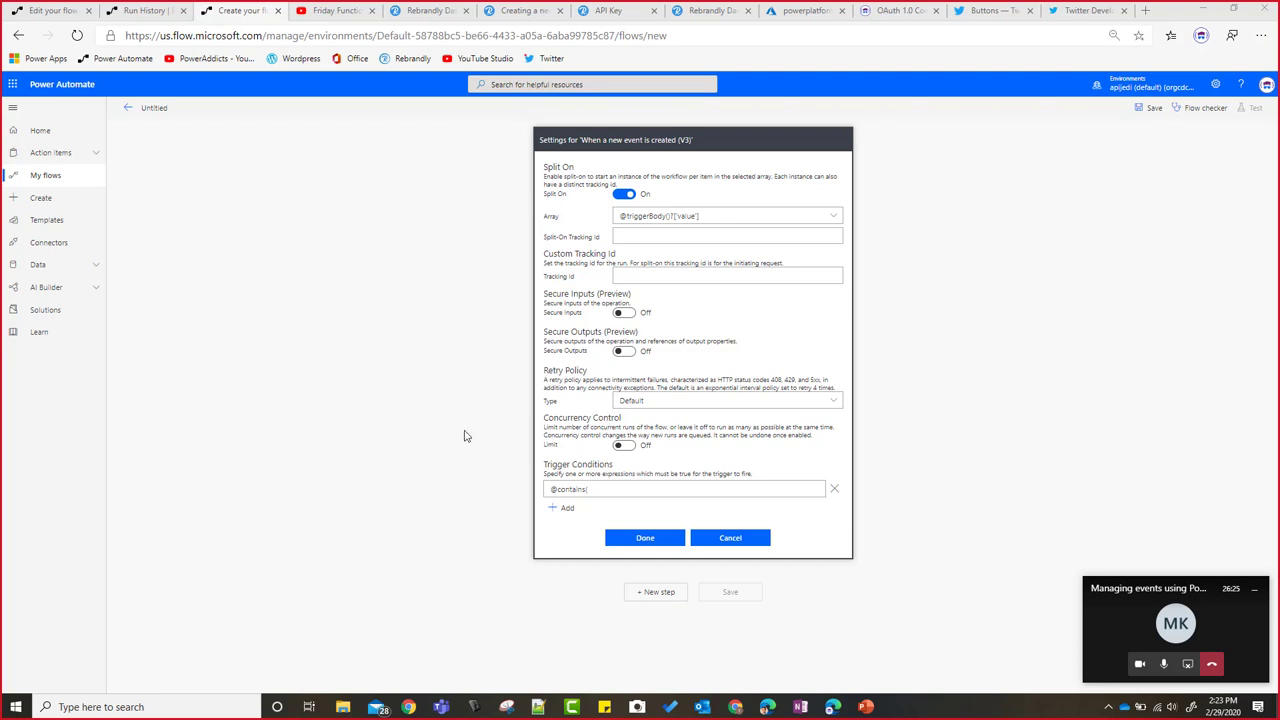
mouse_move(791, 6)
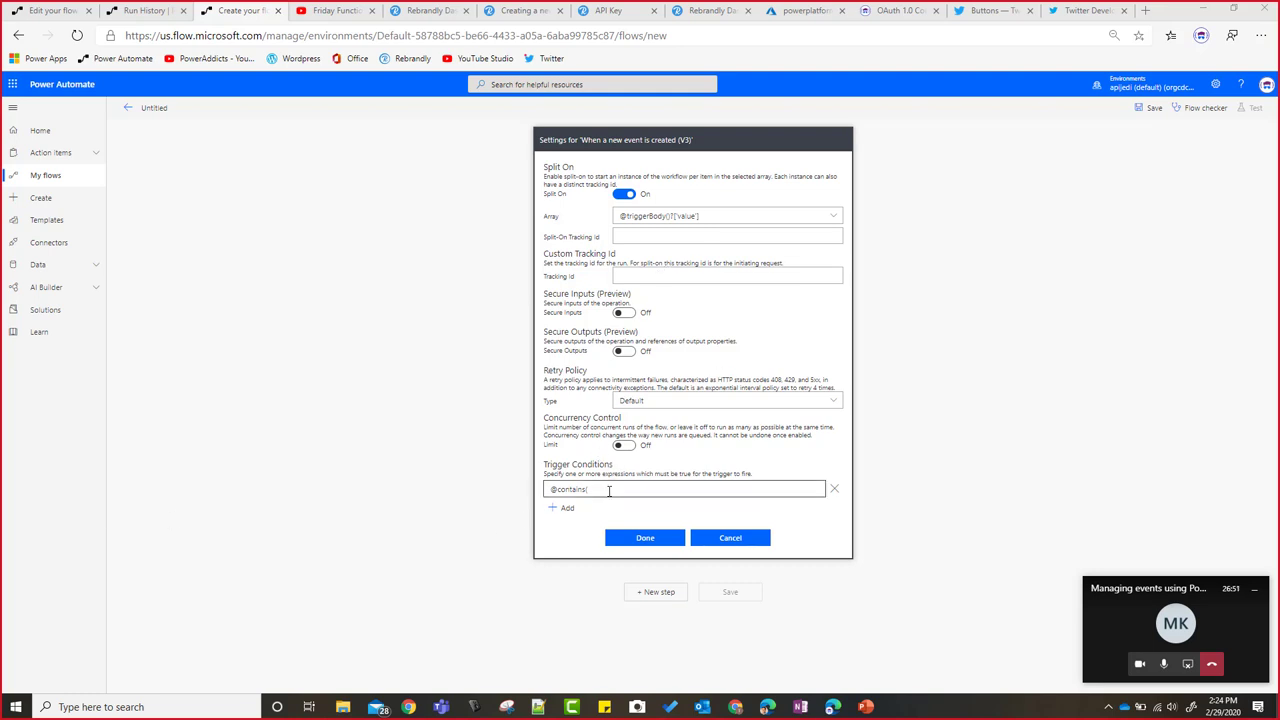
left_click_drag(606, 489, 512, 480)
key("ctrl+v")
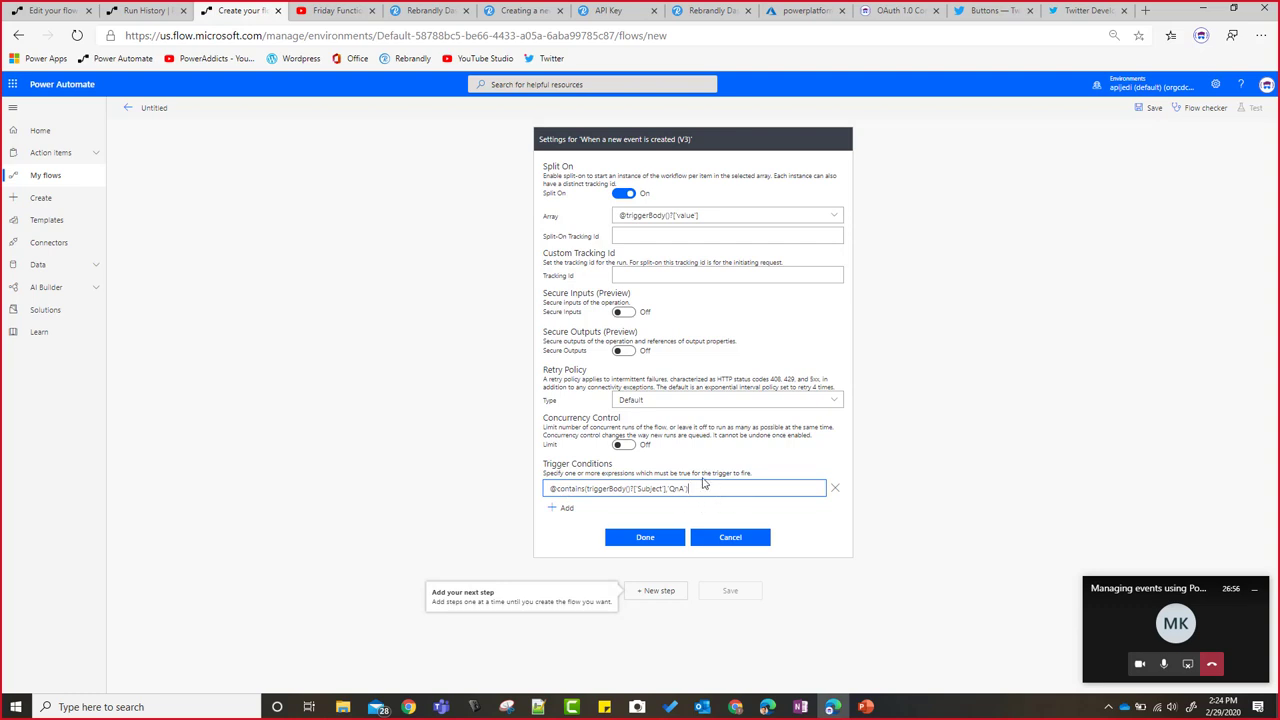
Step: Try wrapping the trigger condition's contains expression in or(, and remove that addition again
key("ctrl+plus")
key("ctrl+plus")
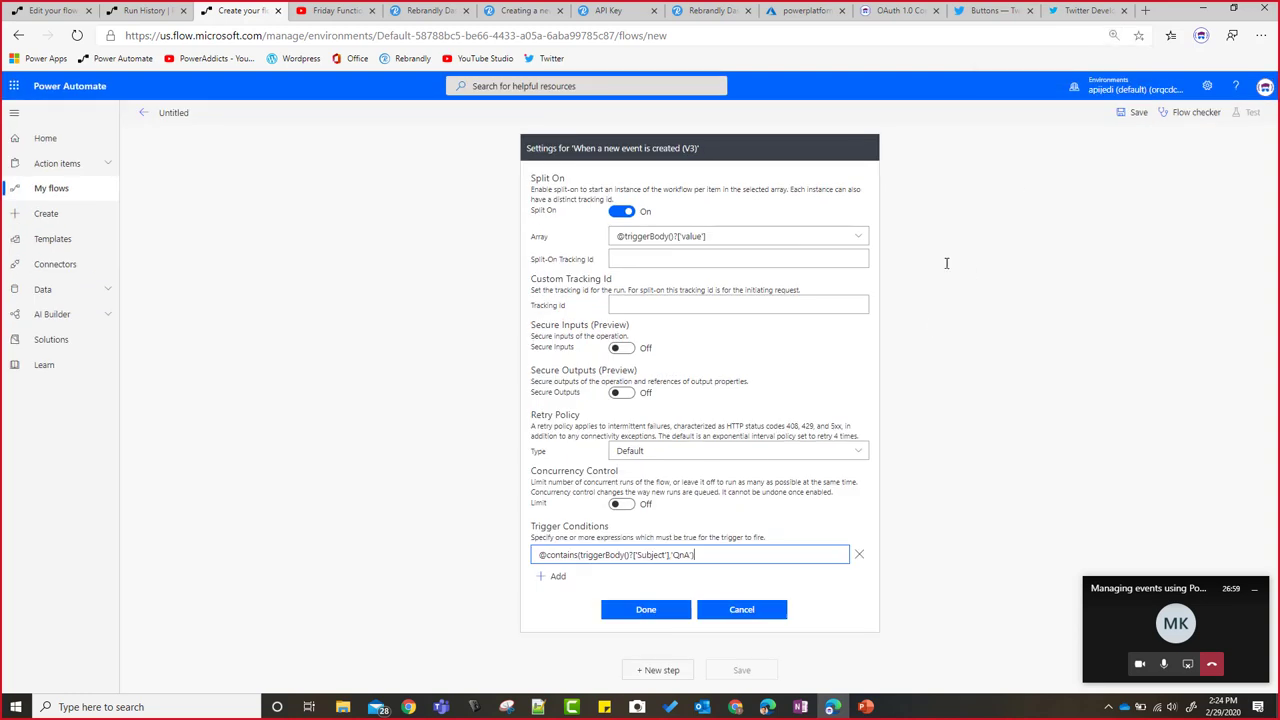
key("ctrl+plus")
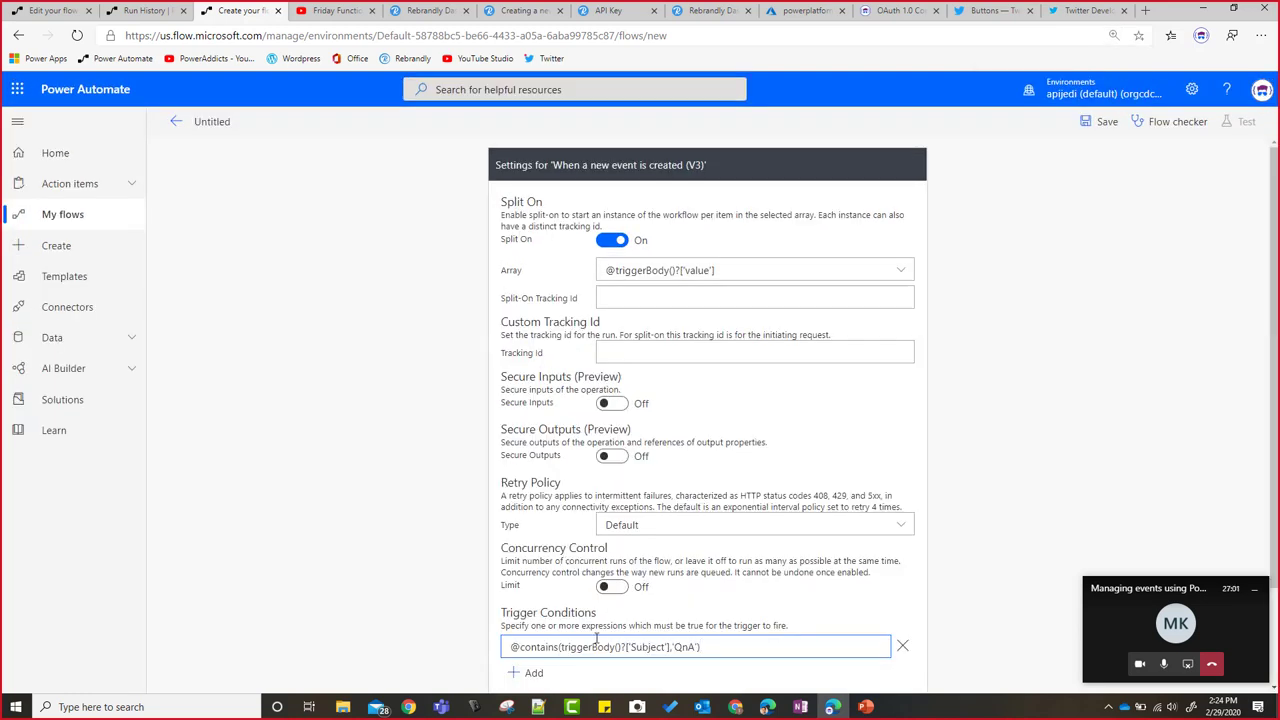
scroll(560, 607, "down", 2)
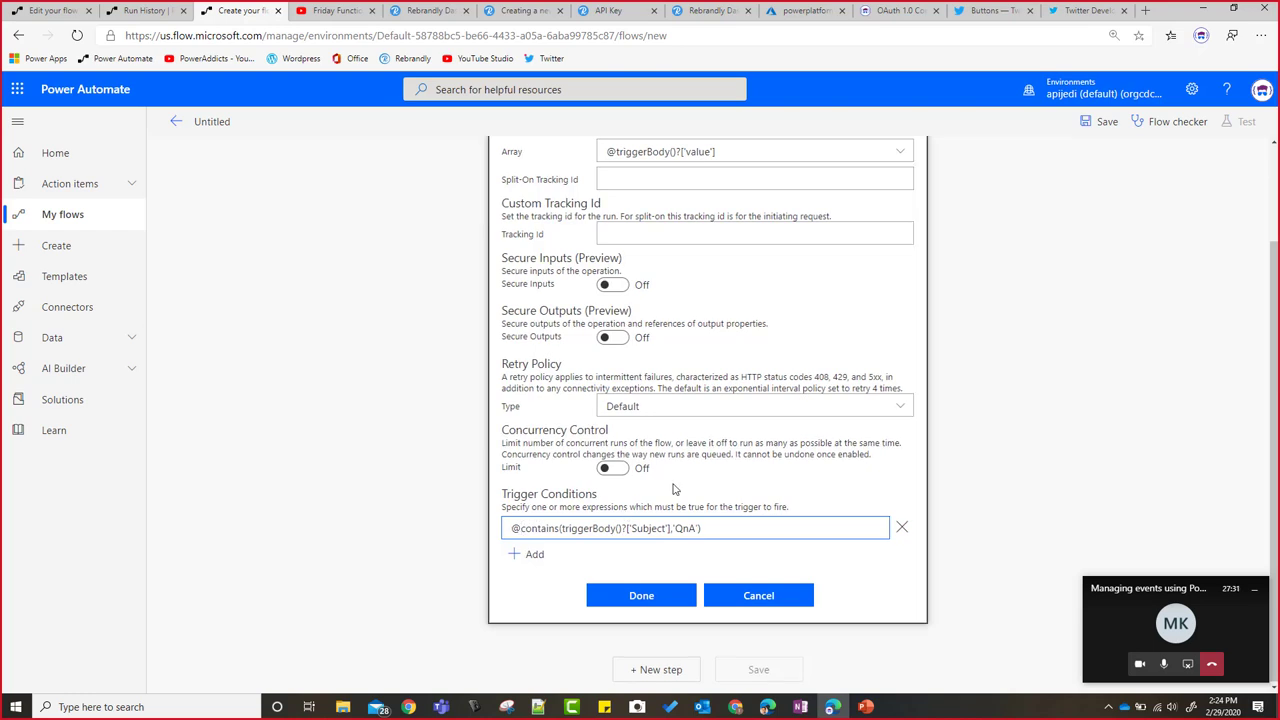
type("or")
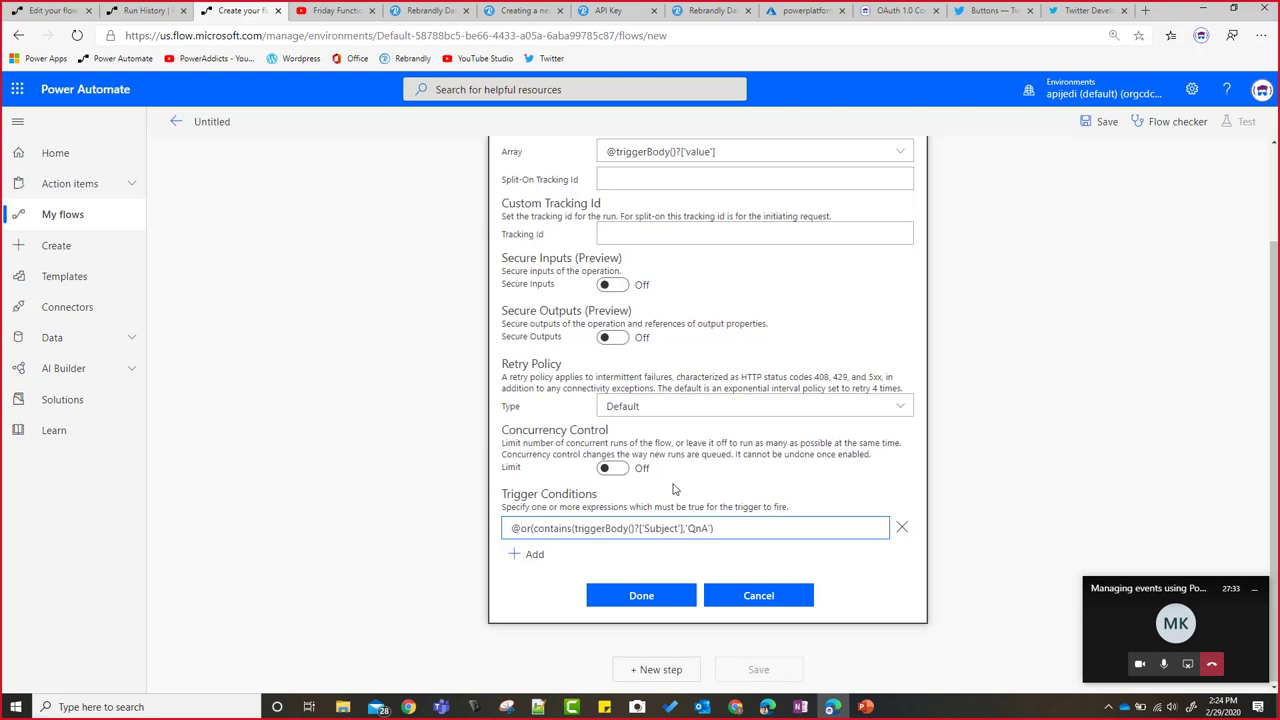
type("(")
left_click(744, 533)
key("BackSpace")
key("BackSpace")
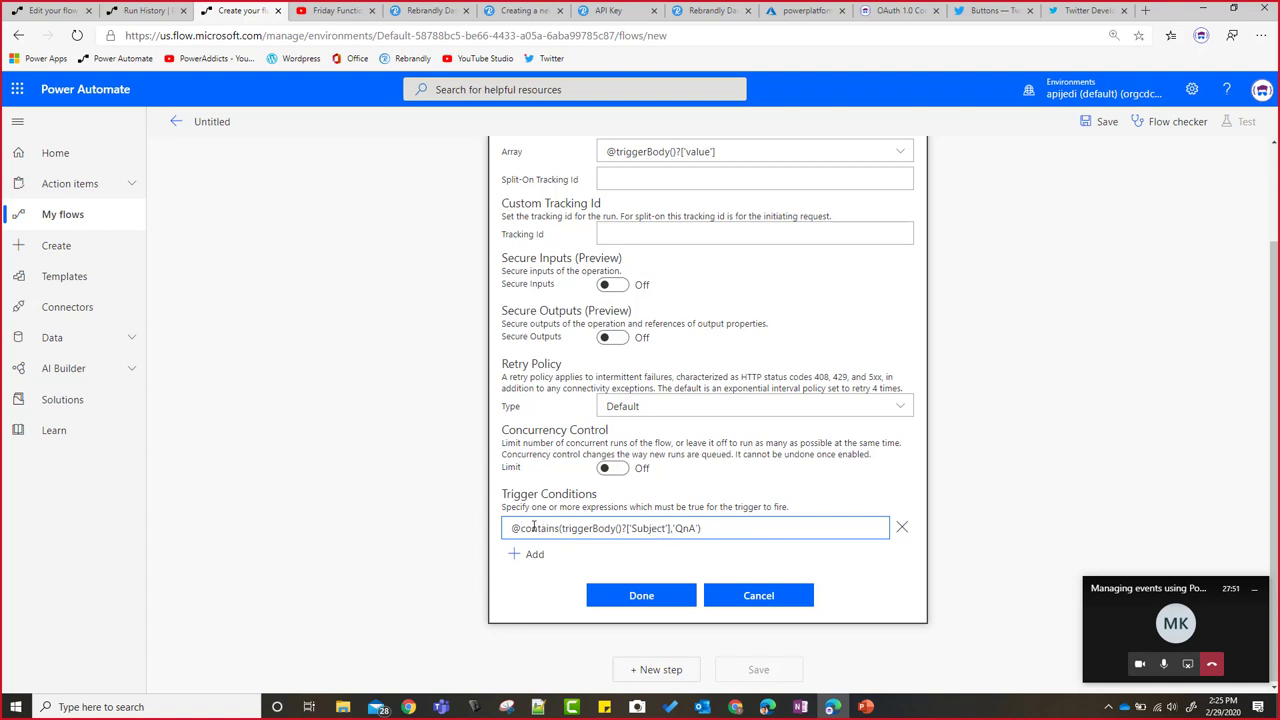
Step: Apply the trigger's settings and try to save the flow
left_click(649, 598)
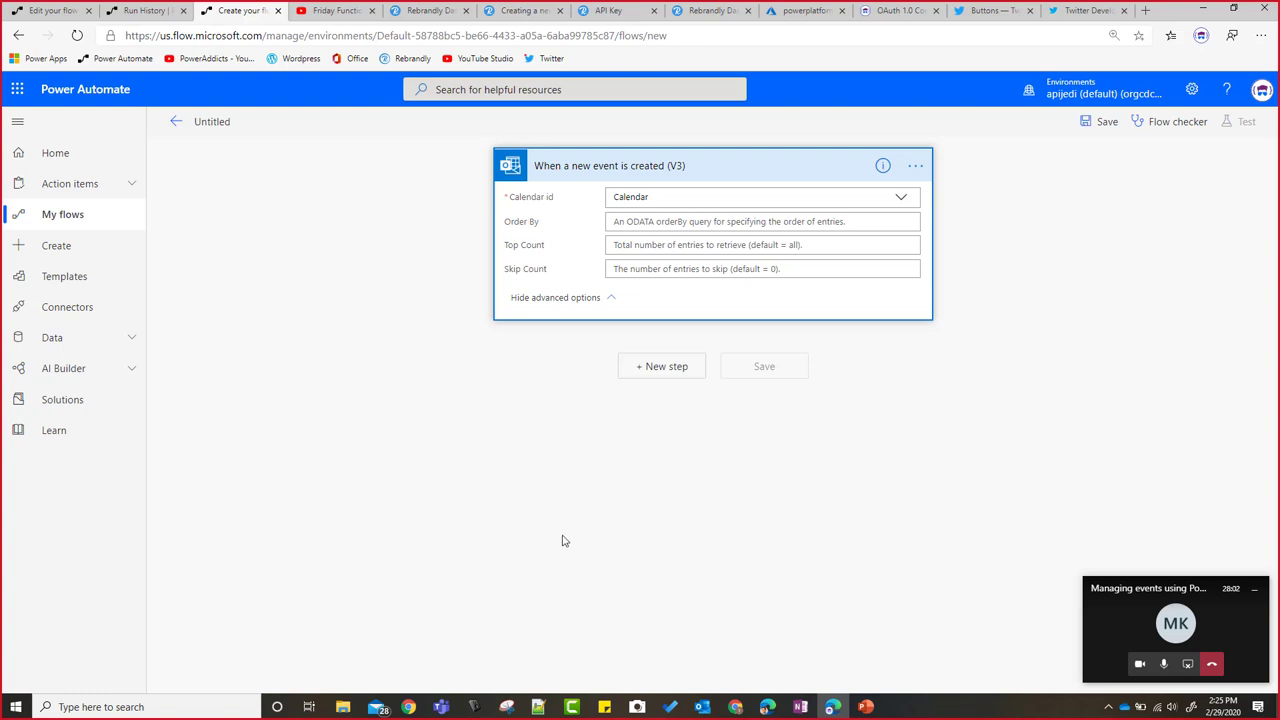
left_click(1100, 127)
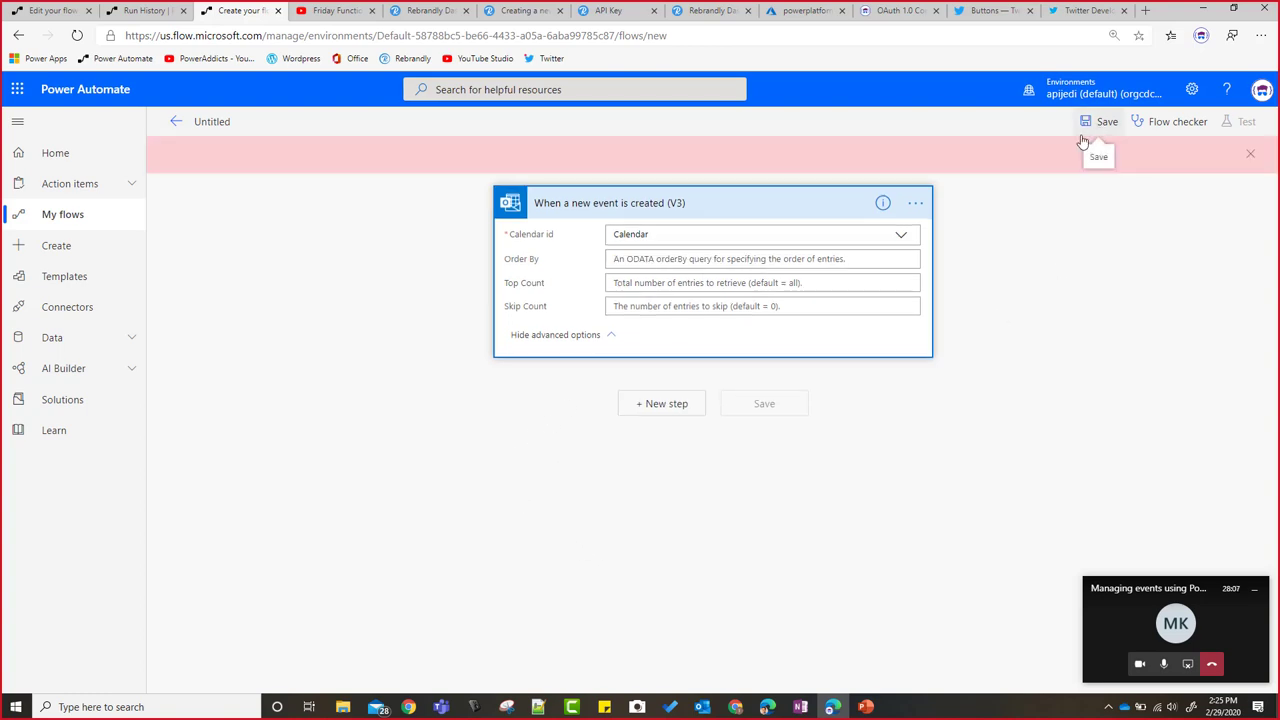
Step: Add a Compose data operation as the step following the trigger
left_click(647, 403)
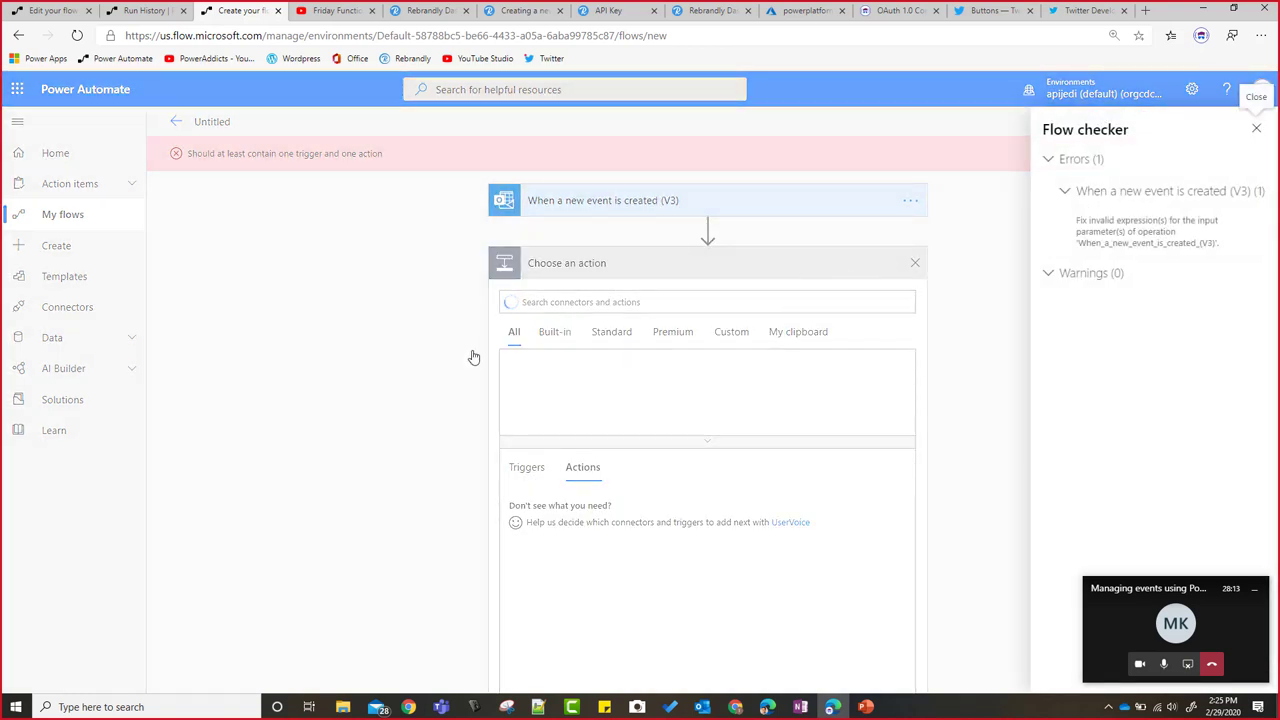
left_click(567, 301)
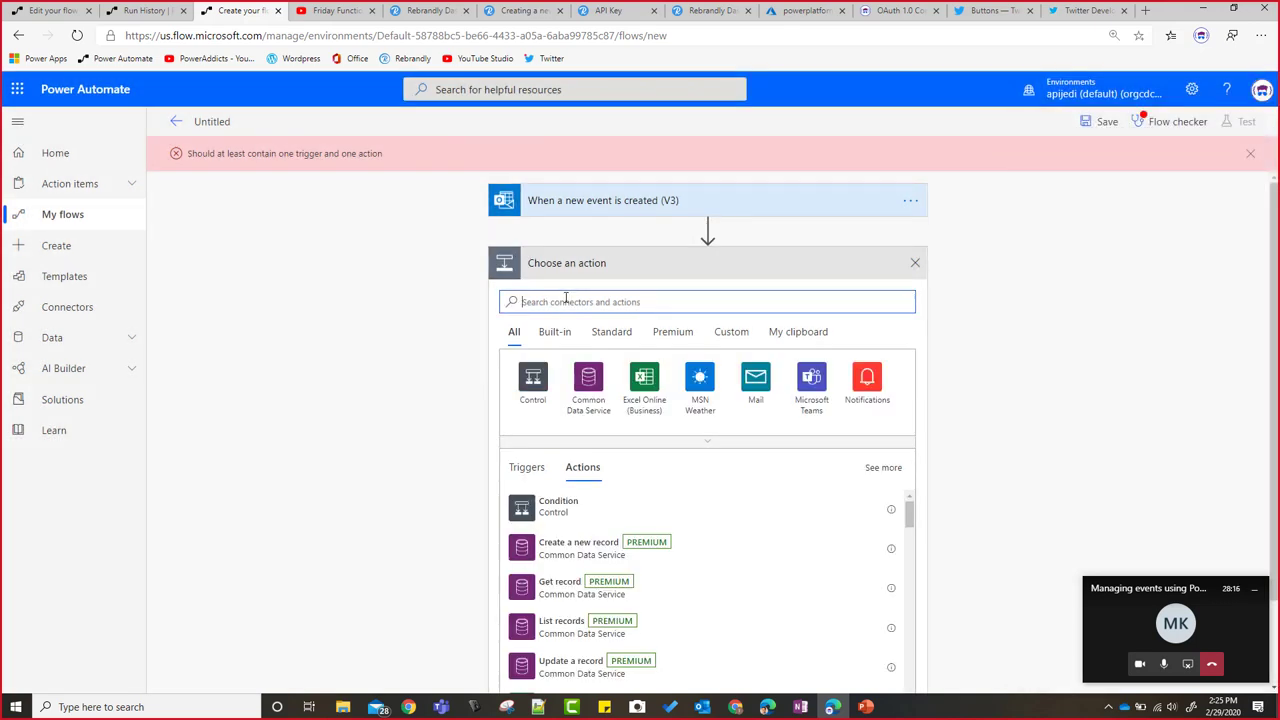
type("compos")
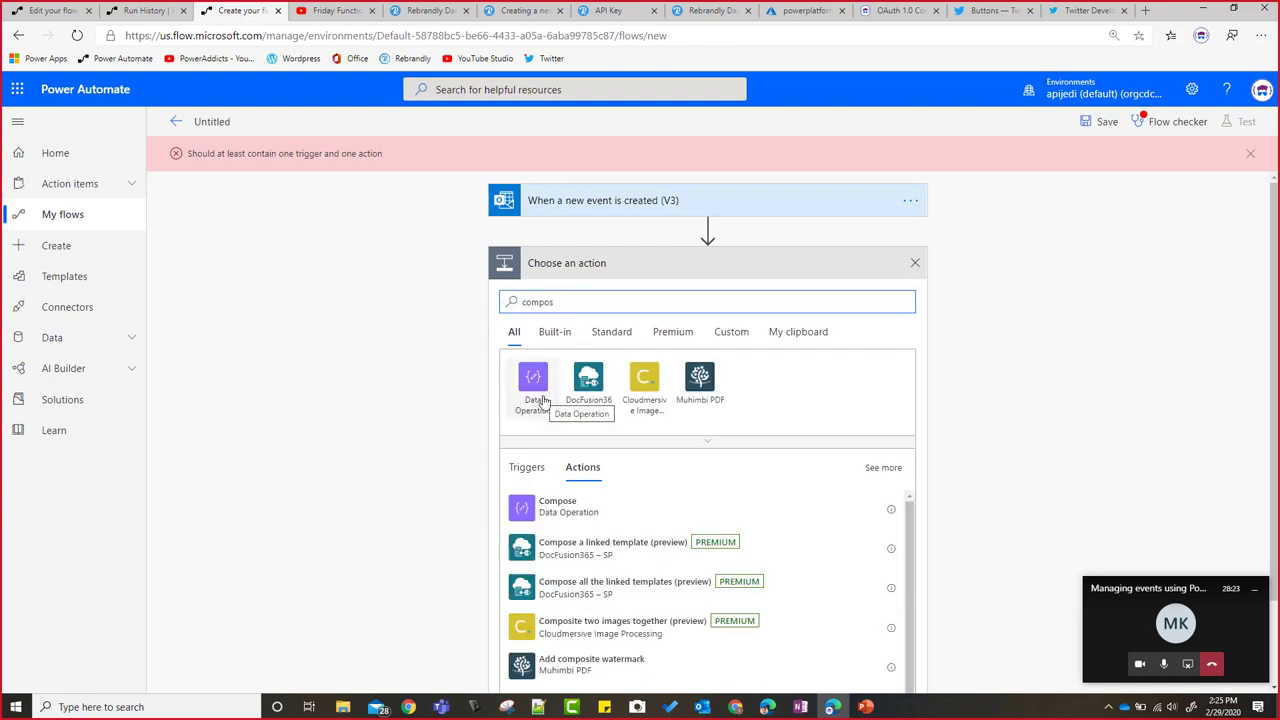
left_click(568, 516)
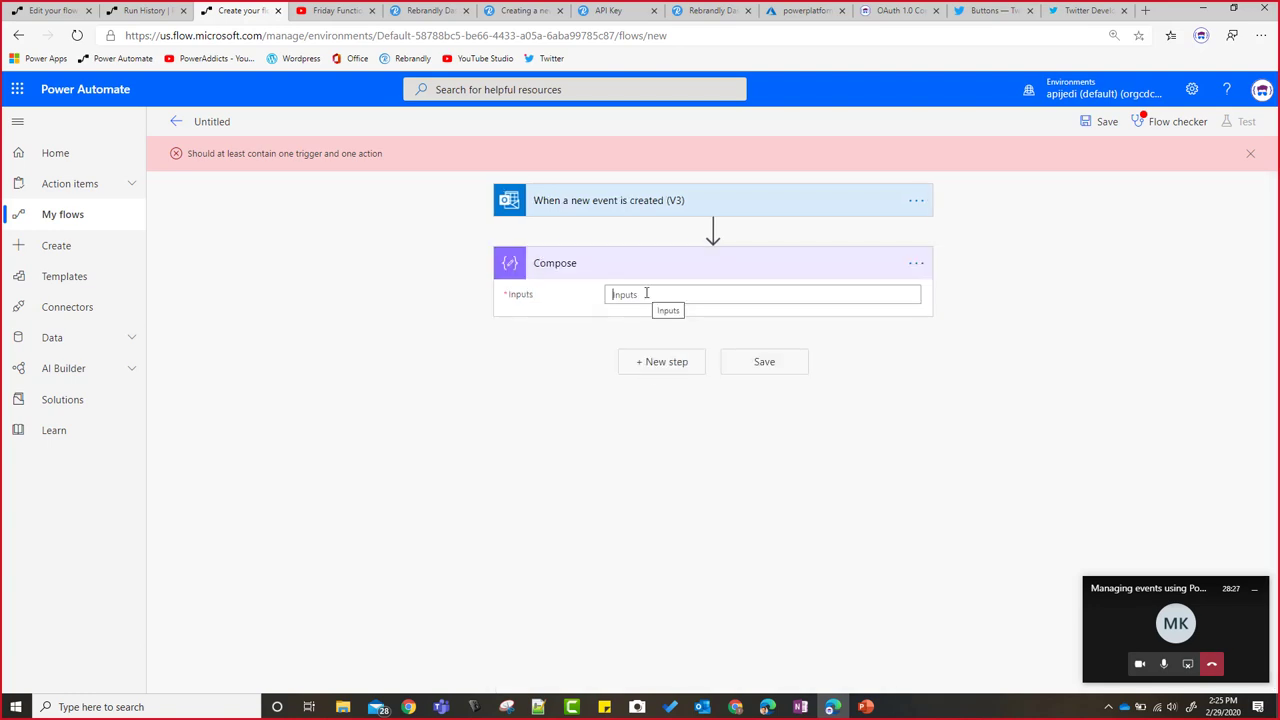
Step: Set the Compose action's Inputs to the trigger's Subject dynamic content and dismiss the error banner
left_click(646, 293)
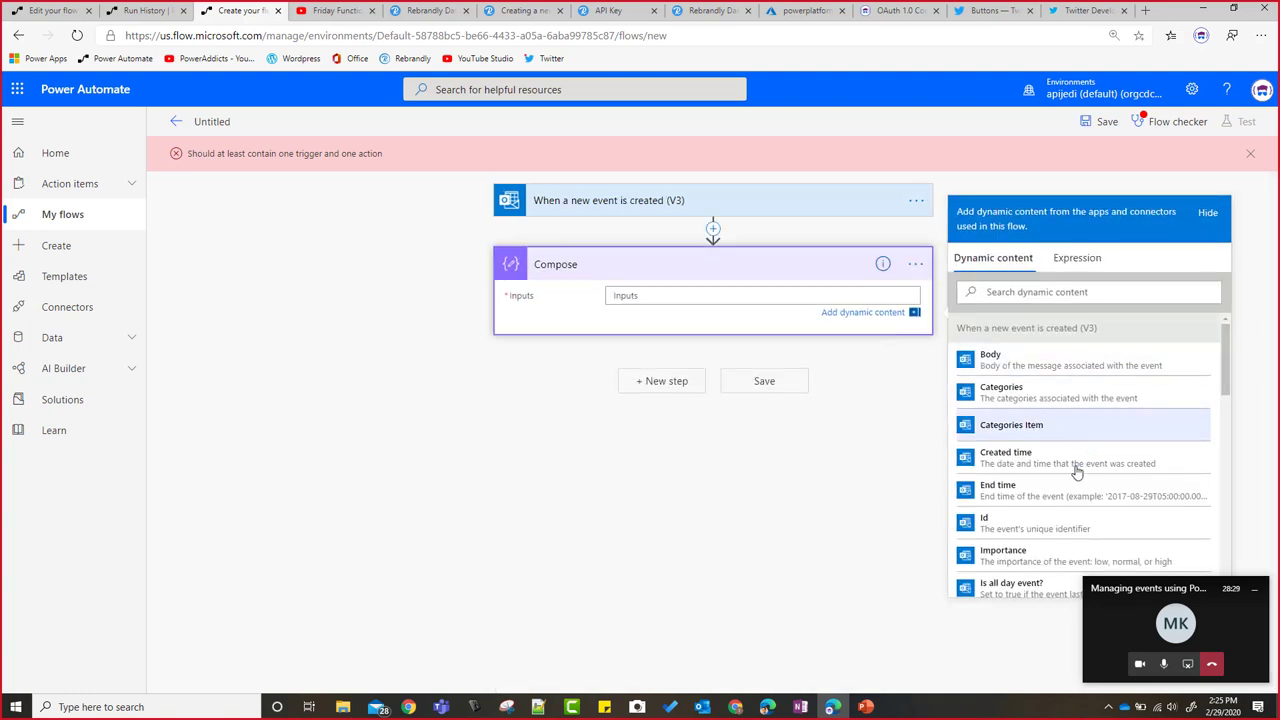
scroll(1043, 531, "down", 4)
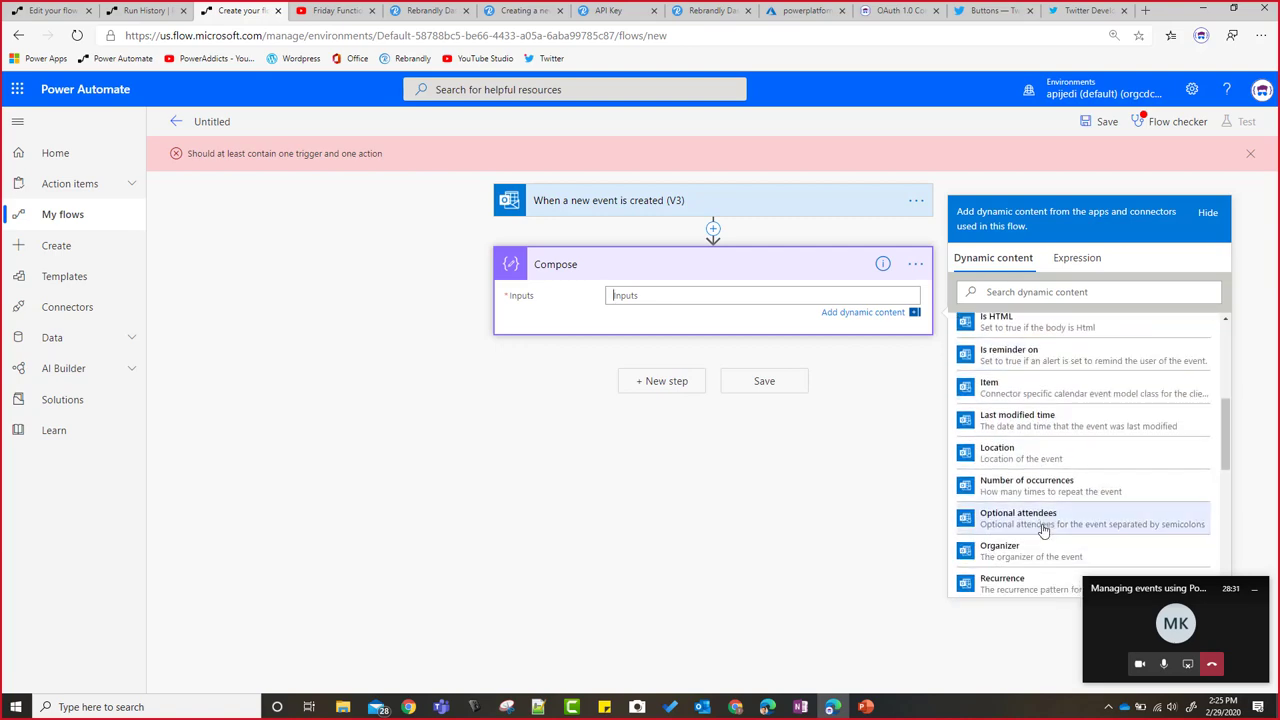
scroll(1043, 531, "down", 5)
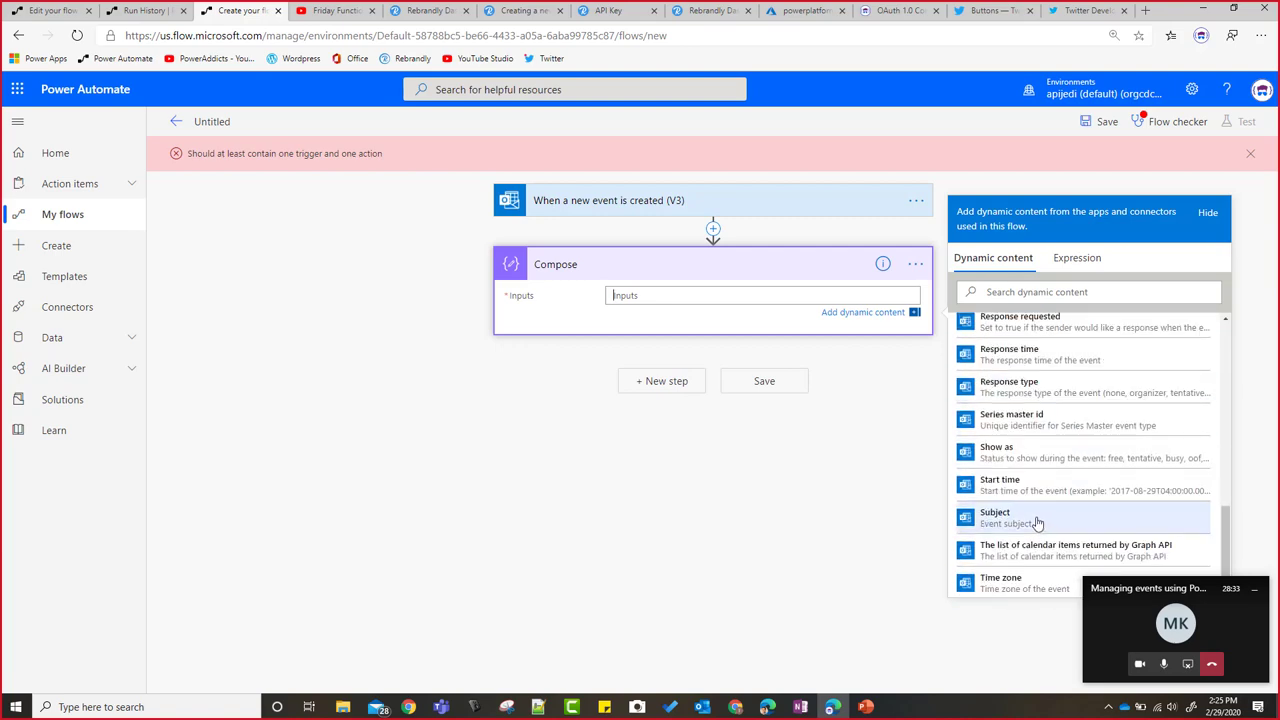
left_click(1037, 523)
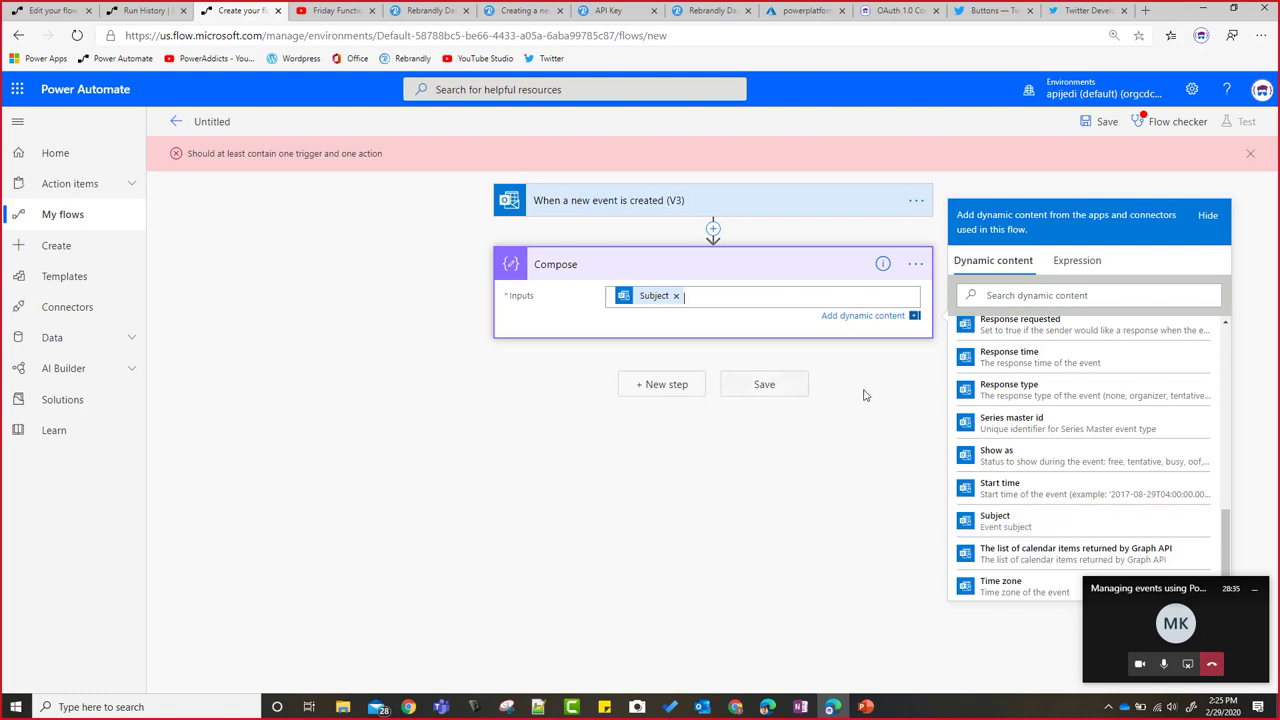
left_click(1207, 215)
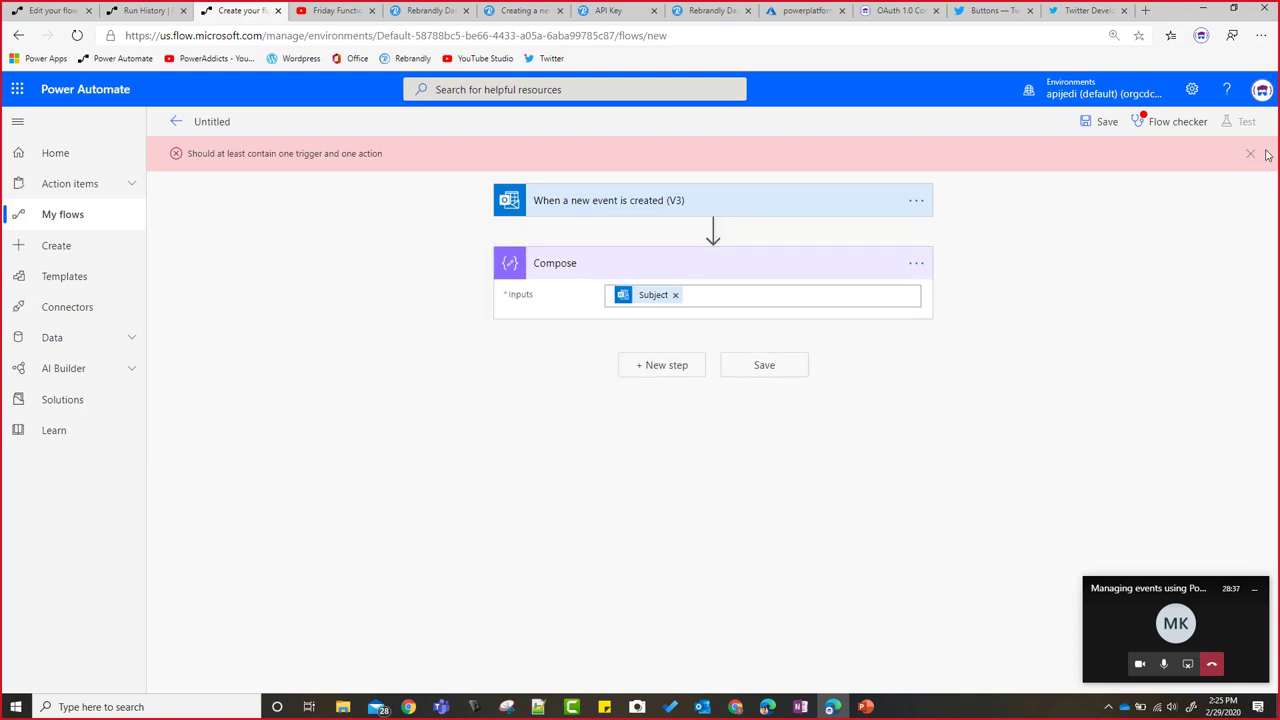
left_click(1253, 155)
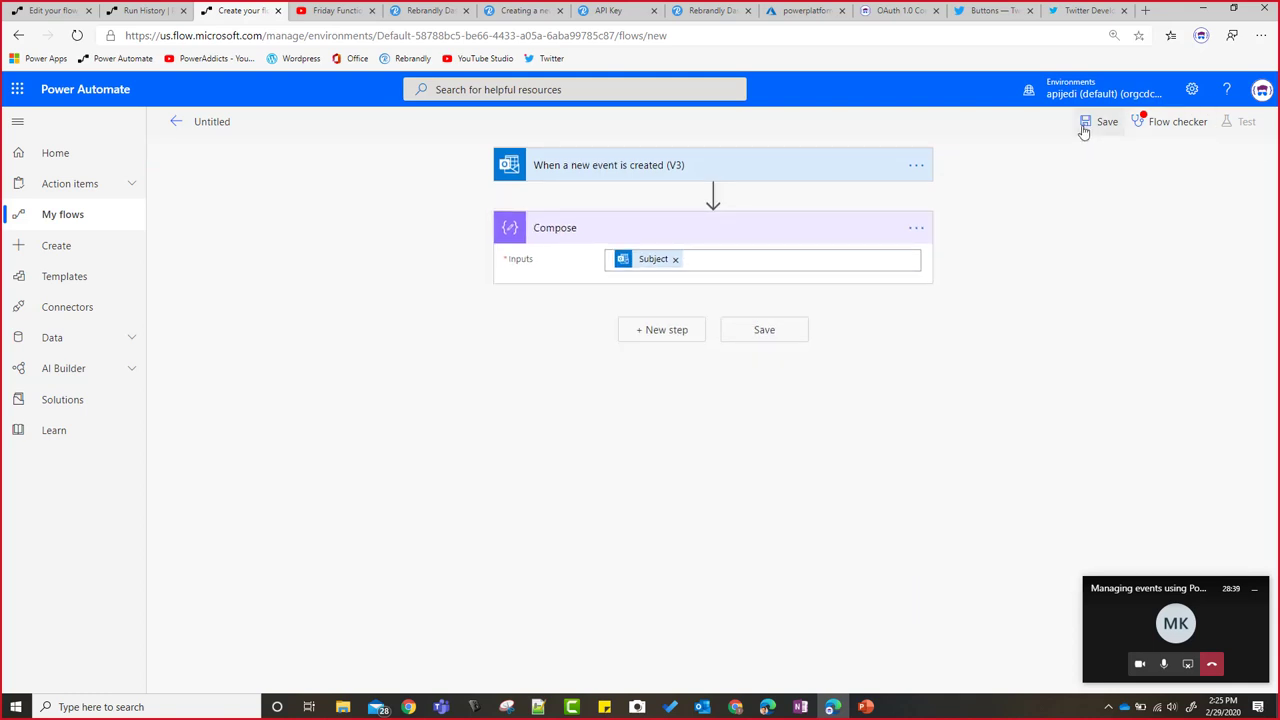
Step: Rename the untitled flow as Demo- Mange events and try to save it
double_click(193, 121)
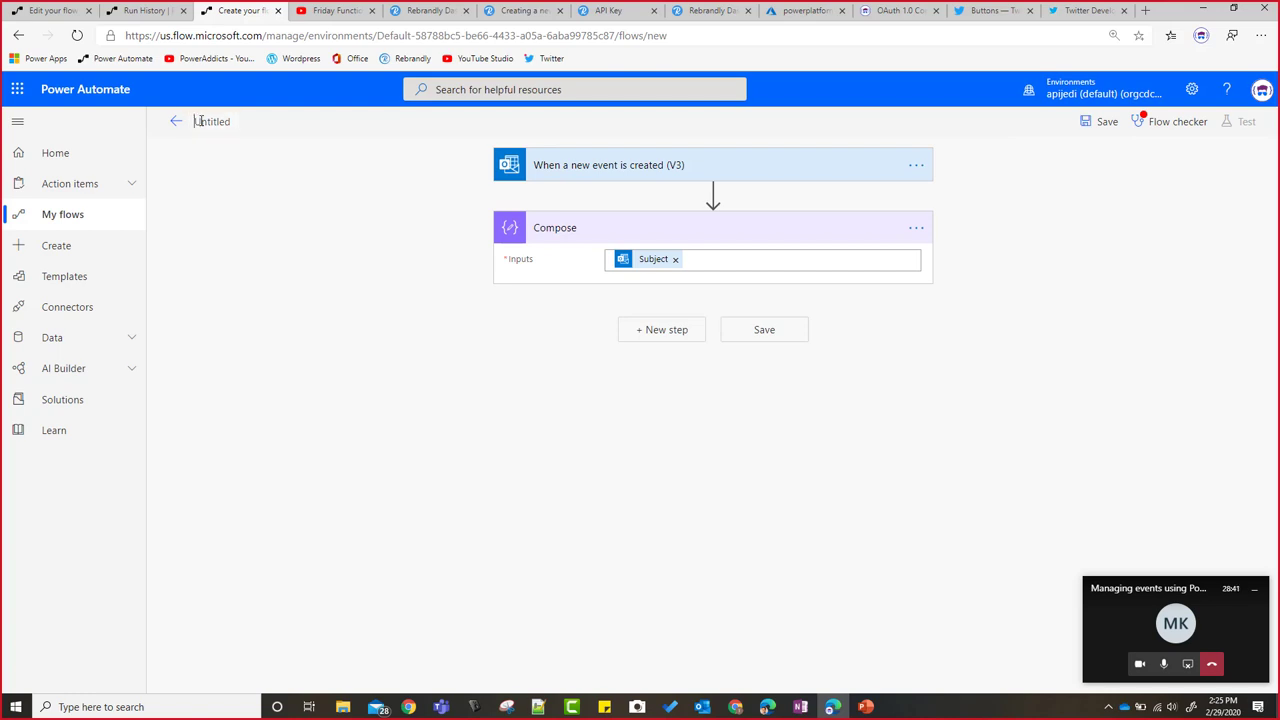
key("BackSpace")
left_click(1107, 122)
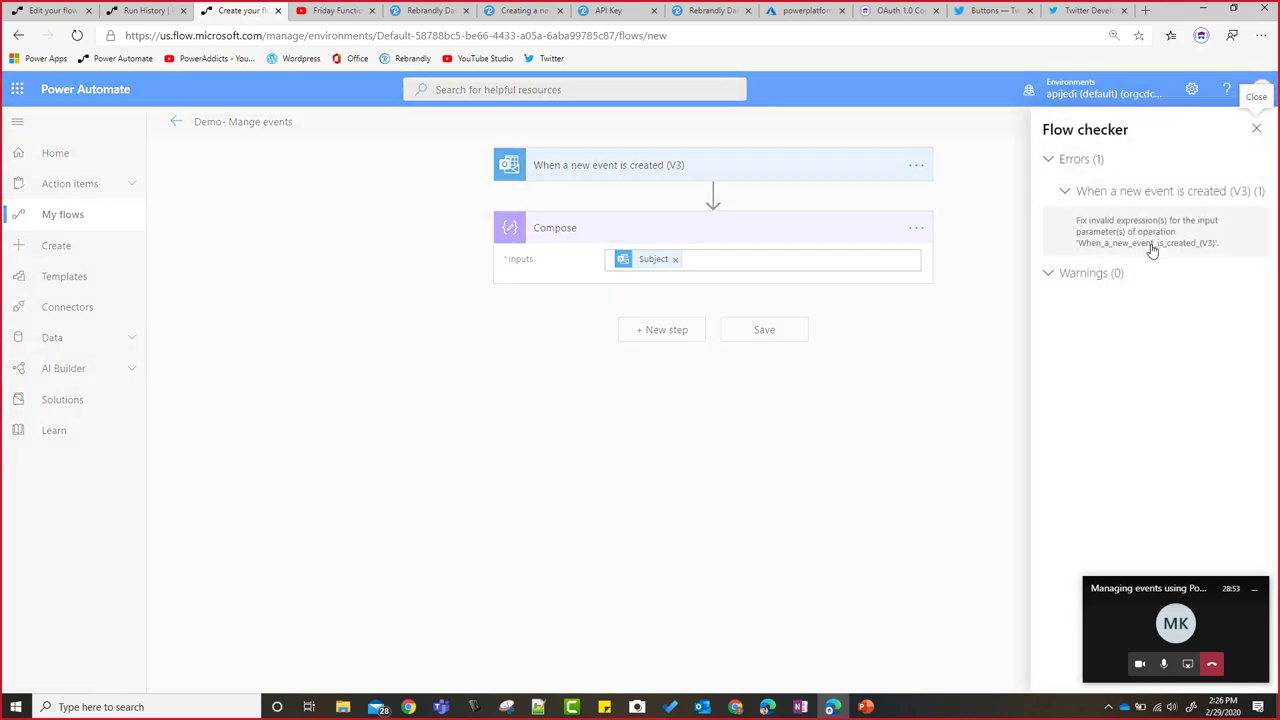
left_click(1152, 252)
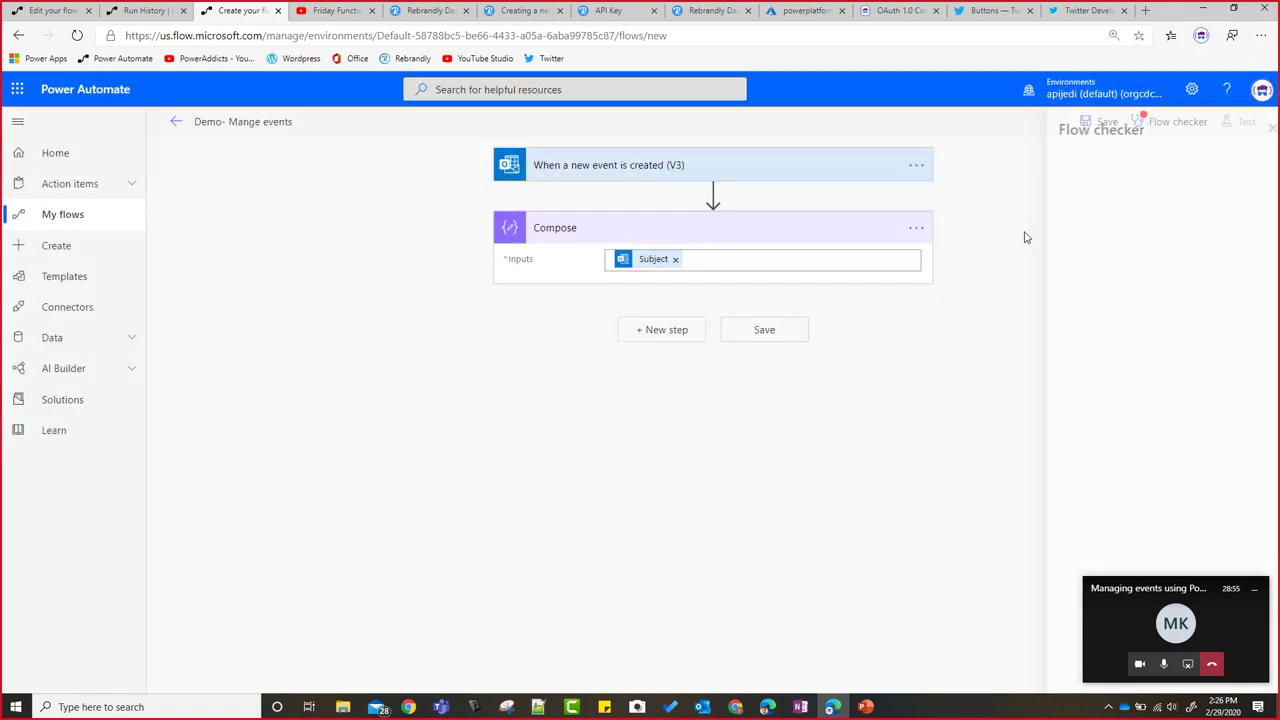
Step: Compare the condition in the event trigger's settings with the expression on the Trigger Conditions slide in PowerPoint
left_click(766, 171)
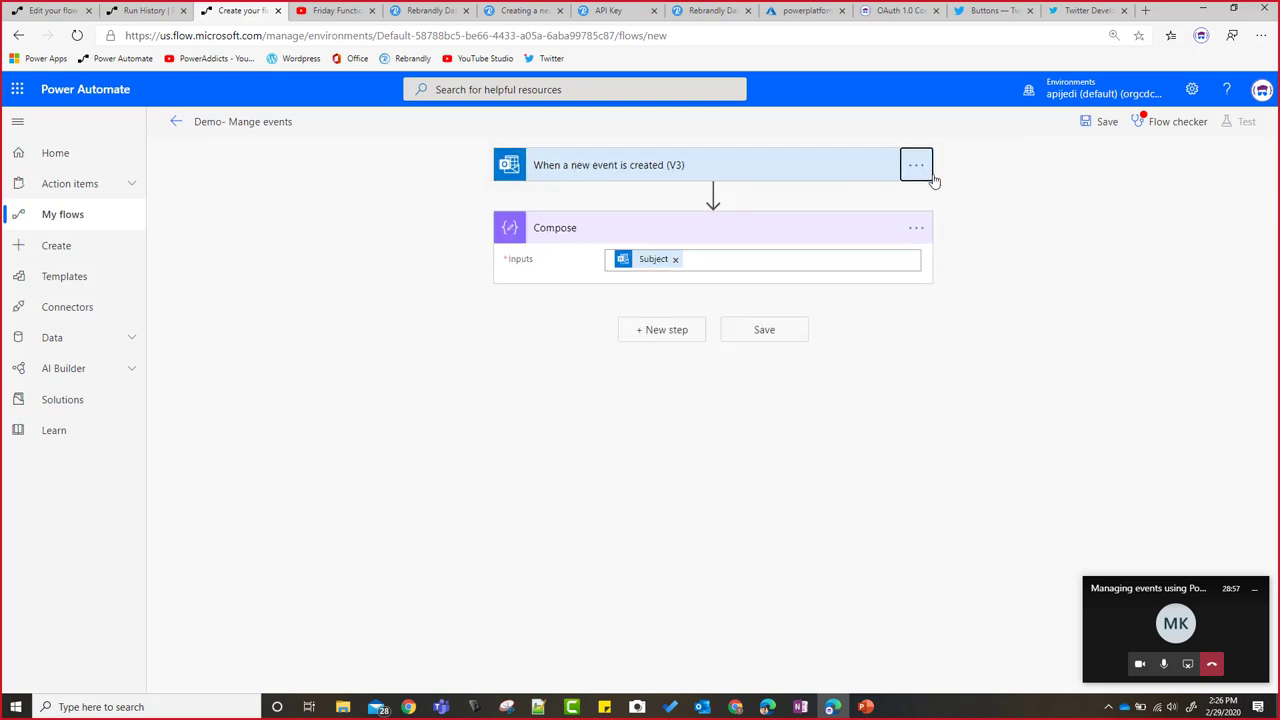
left_click(920, 171)
left_click(1005, 257)
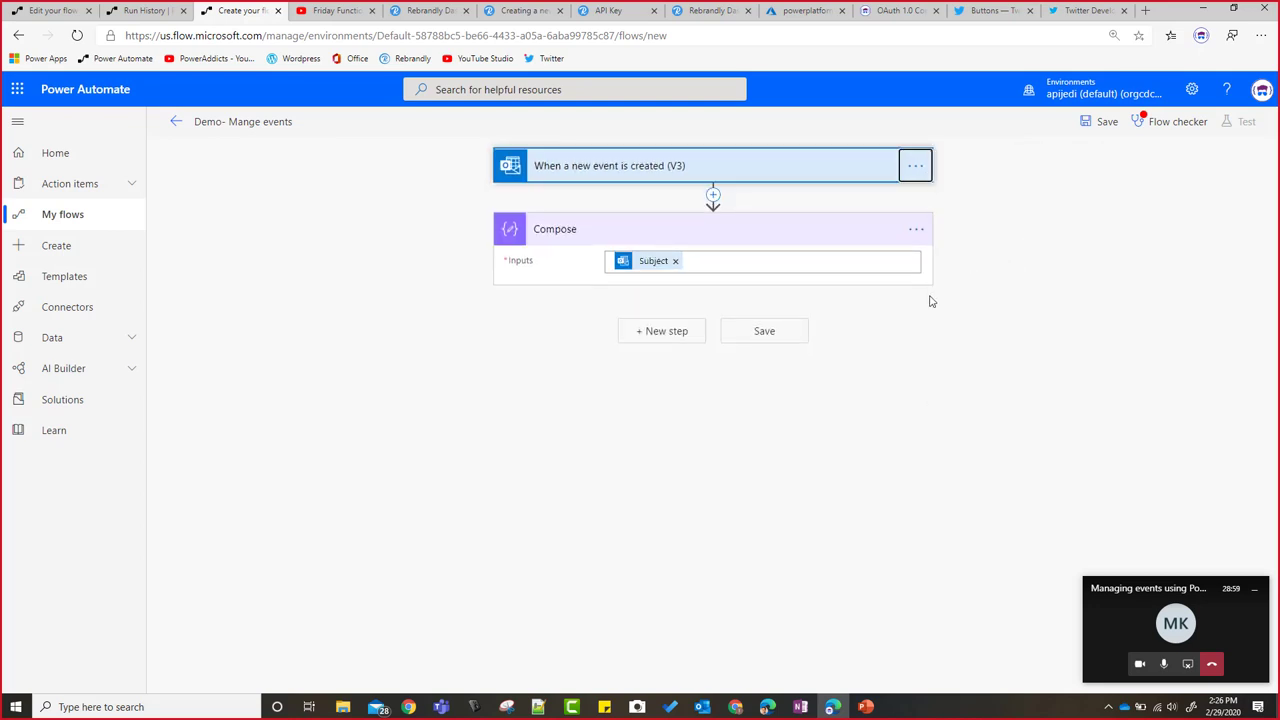
left_click(724, 648)
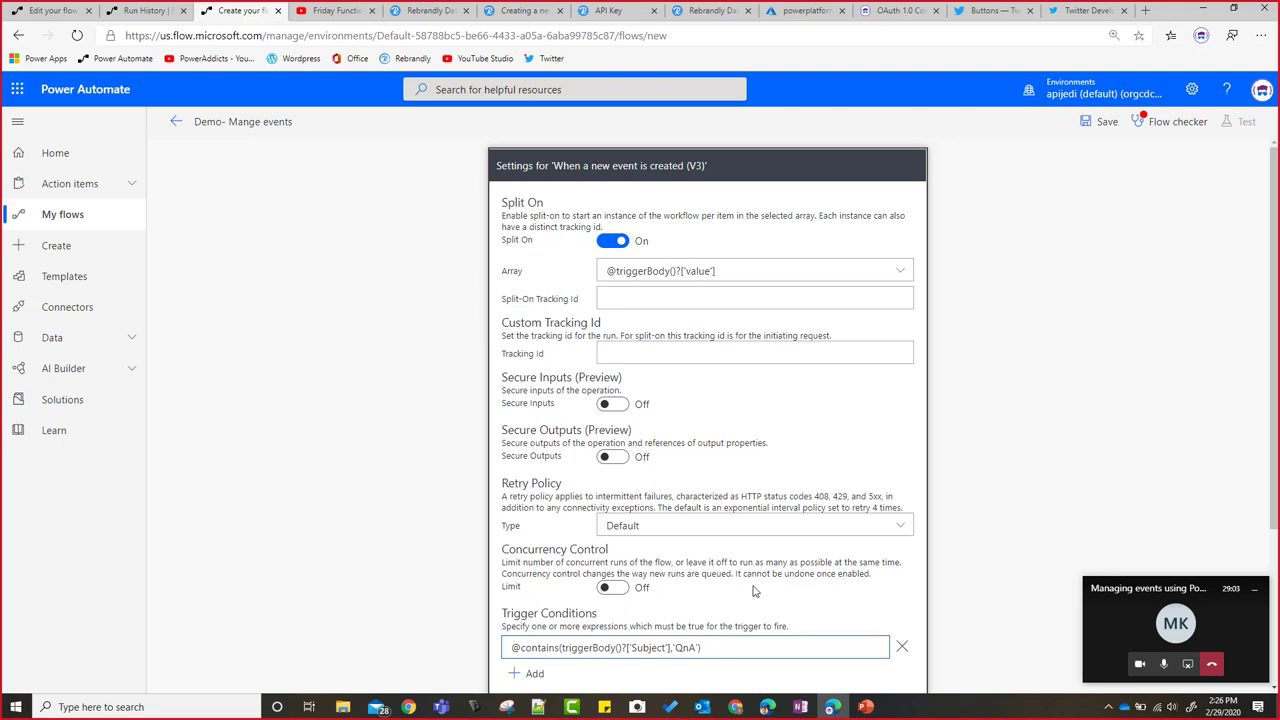
scroll(765, 570, "down", 3)
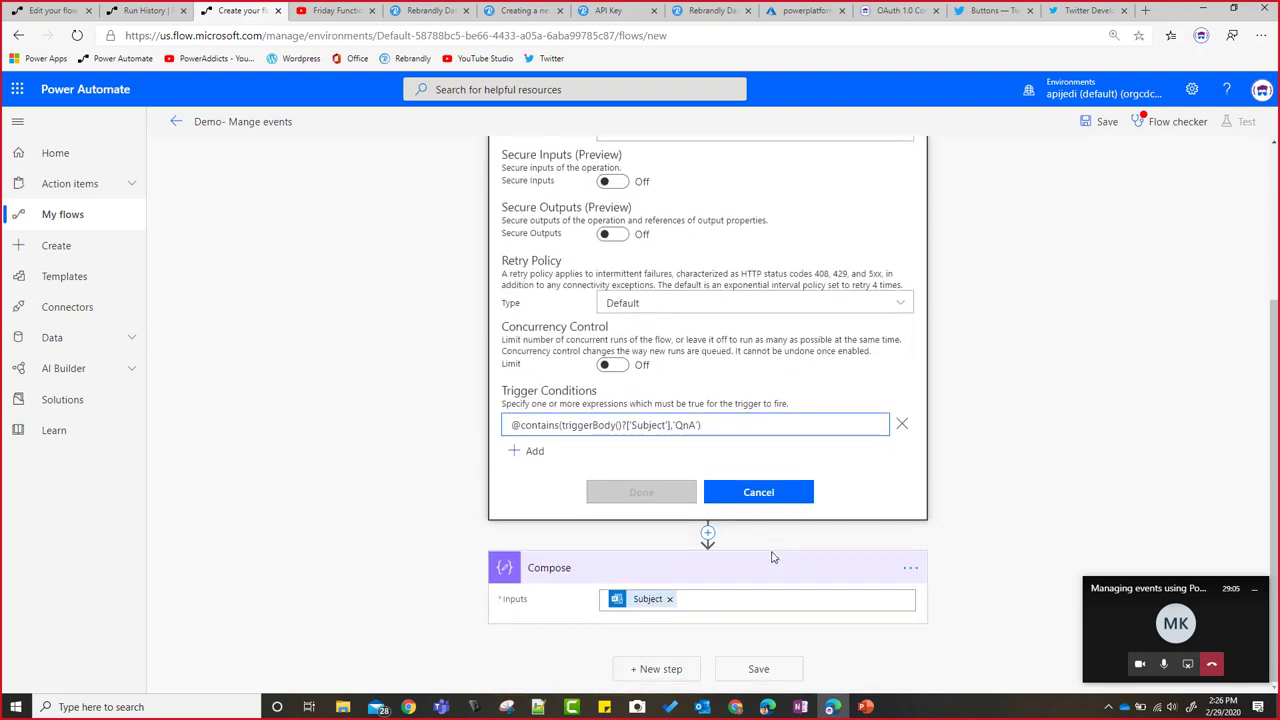
mouse_move(866, 705)
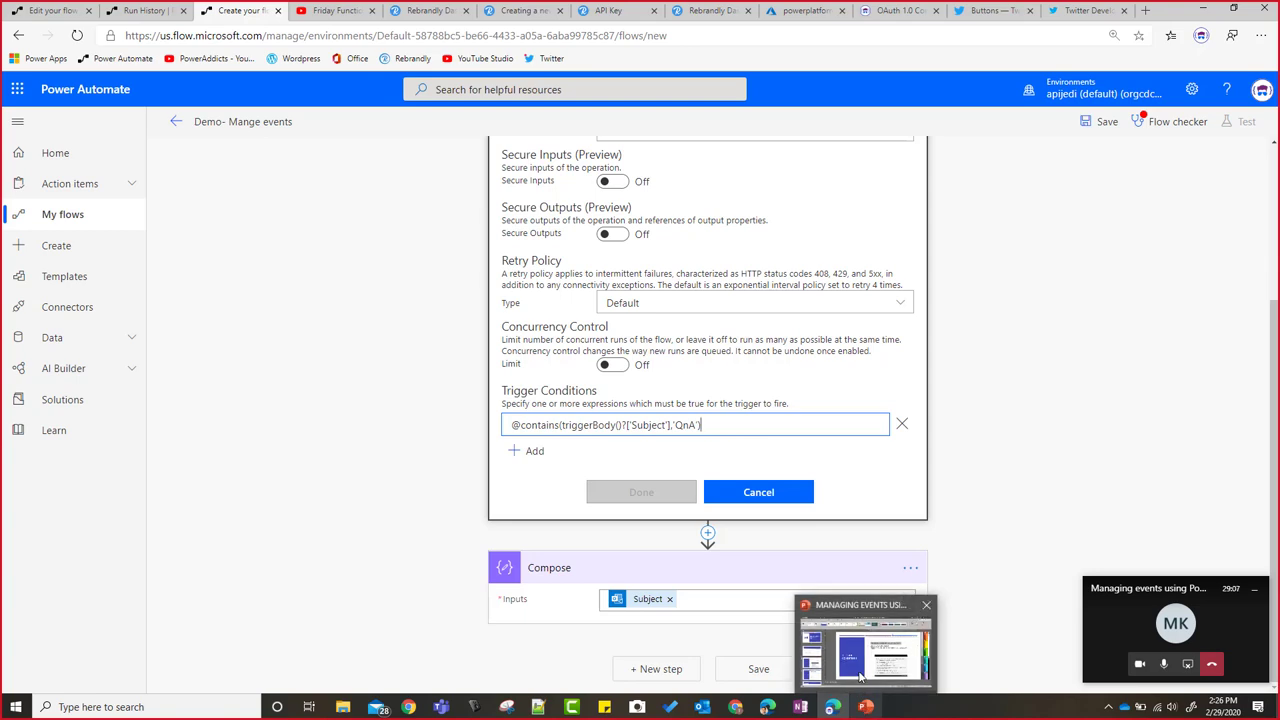
left_click(859, 677)
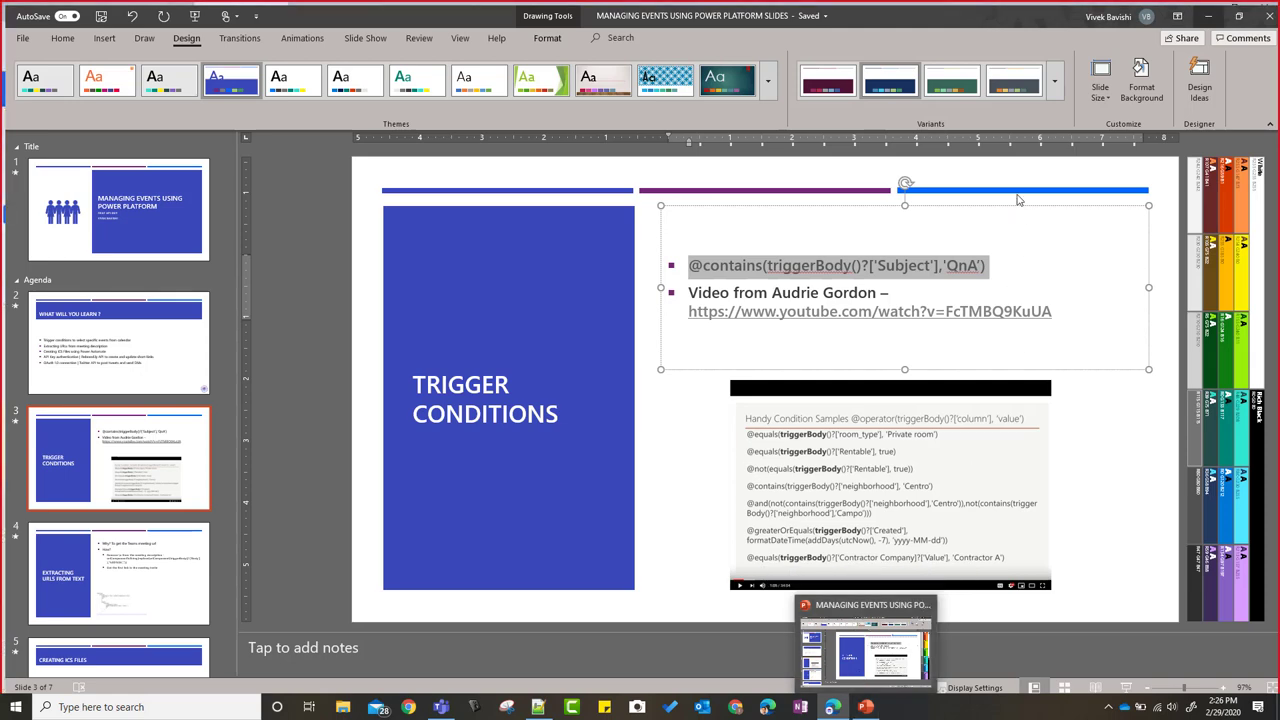
key("alt+Tab")
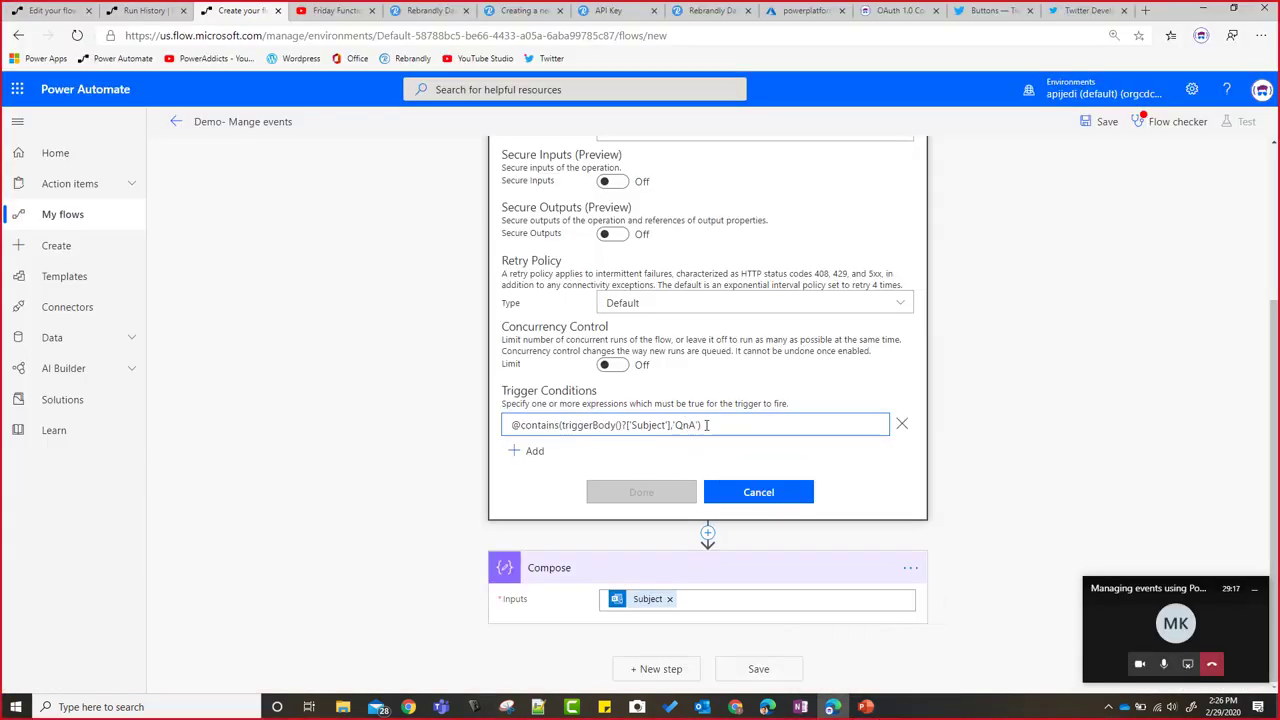
key("ctrl+a")
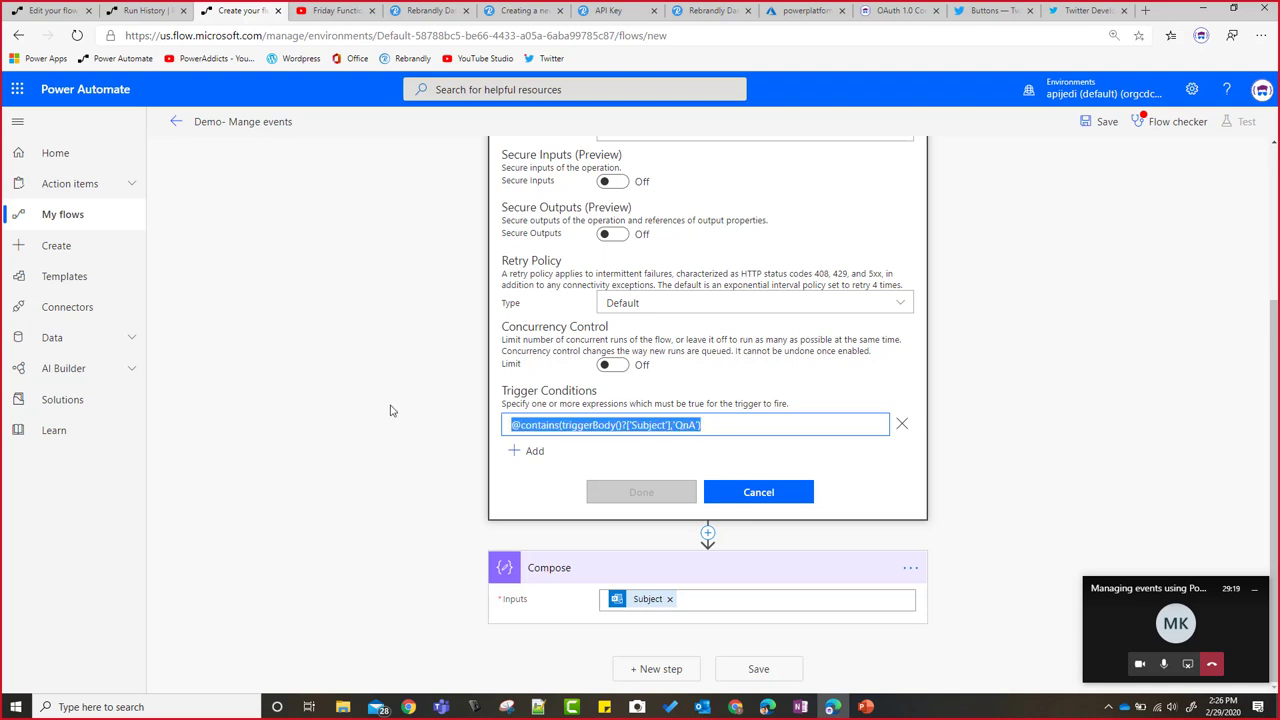
key("ctrl+x")
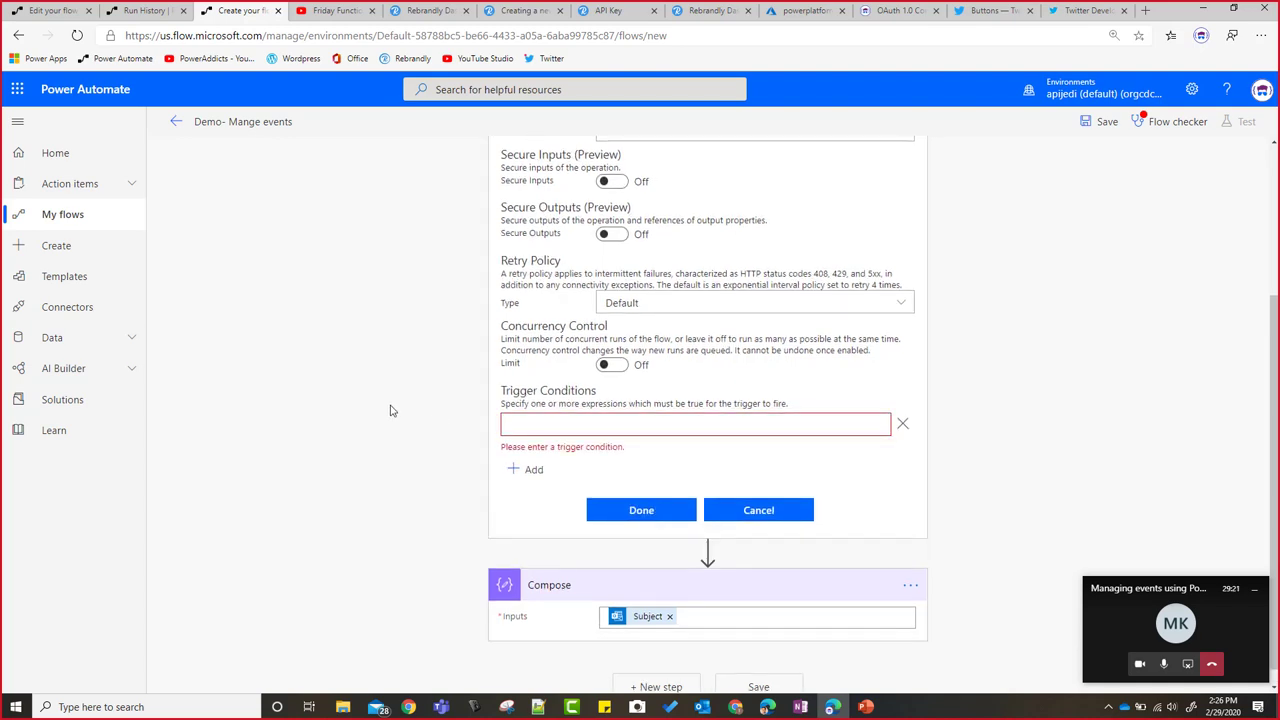
key("ctrl+v")
left_click(675, 492)
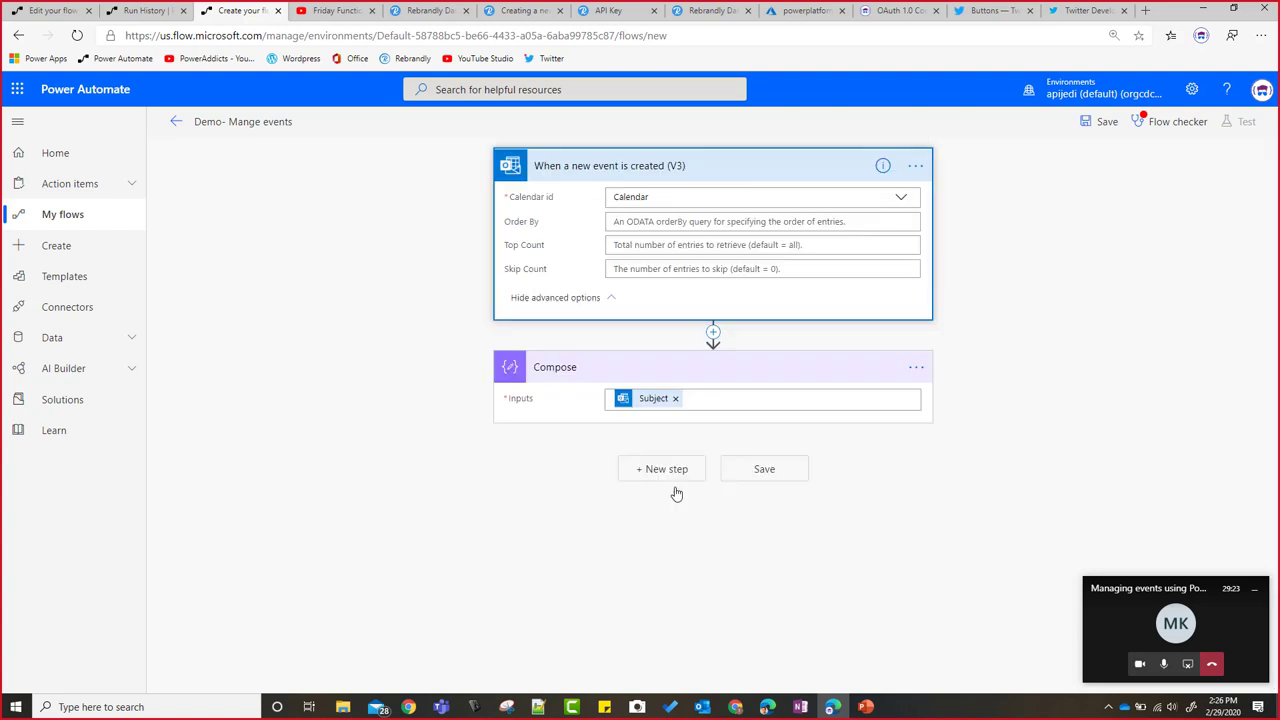
left_click(1106, 122)
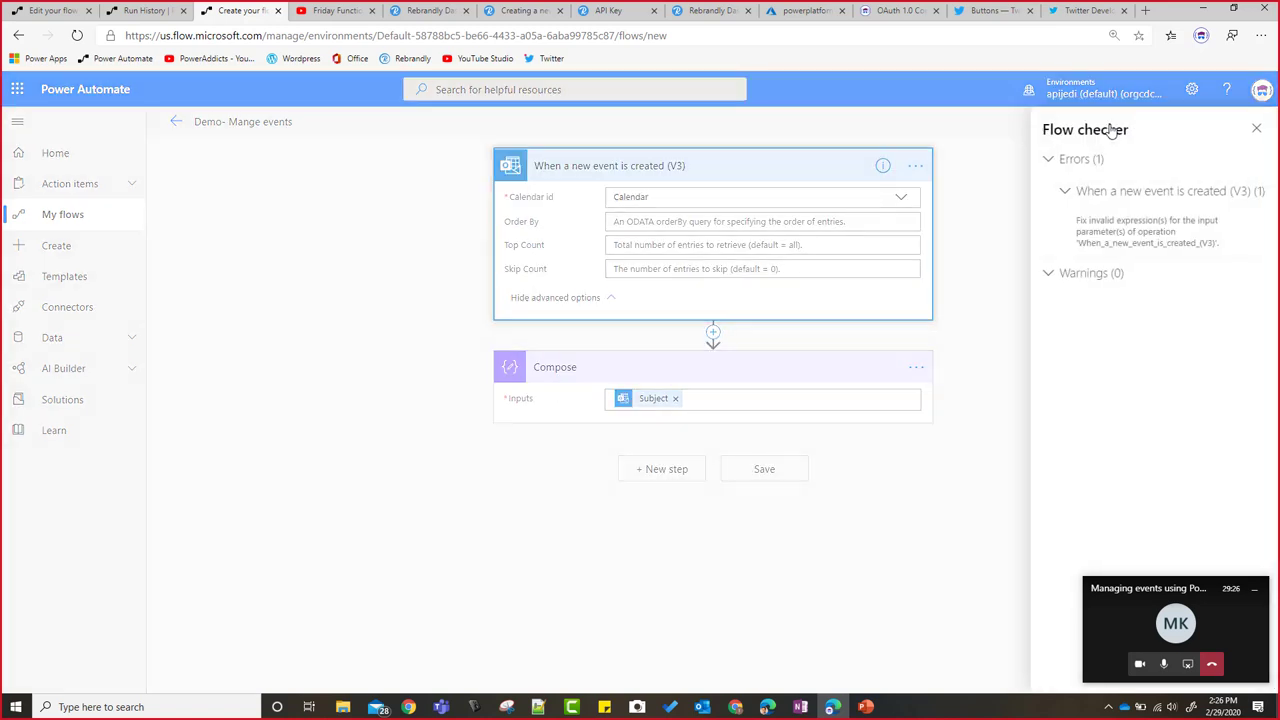
left_click(1178, 253)
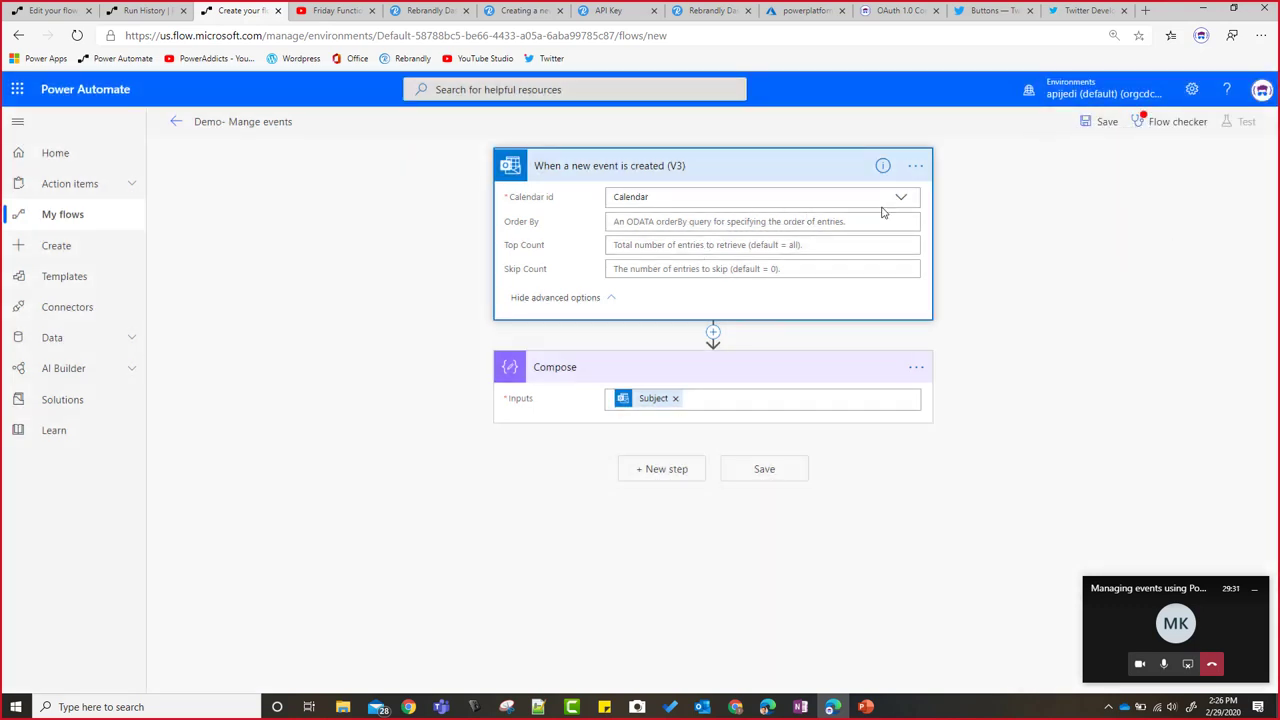
left_click(915, 166)
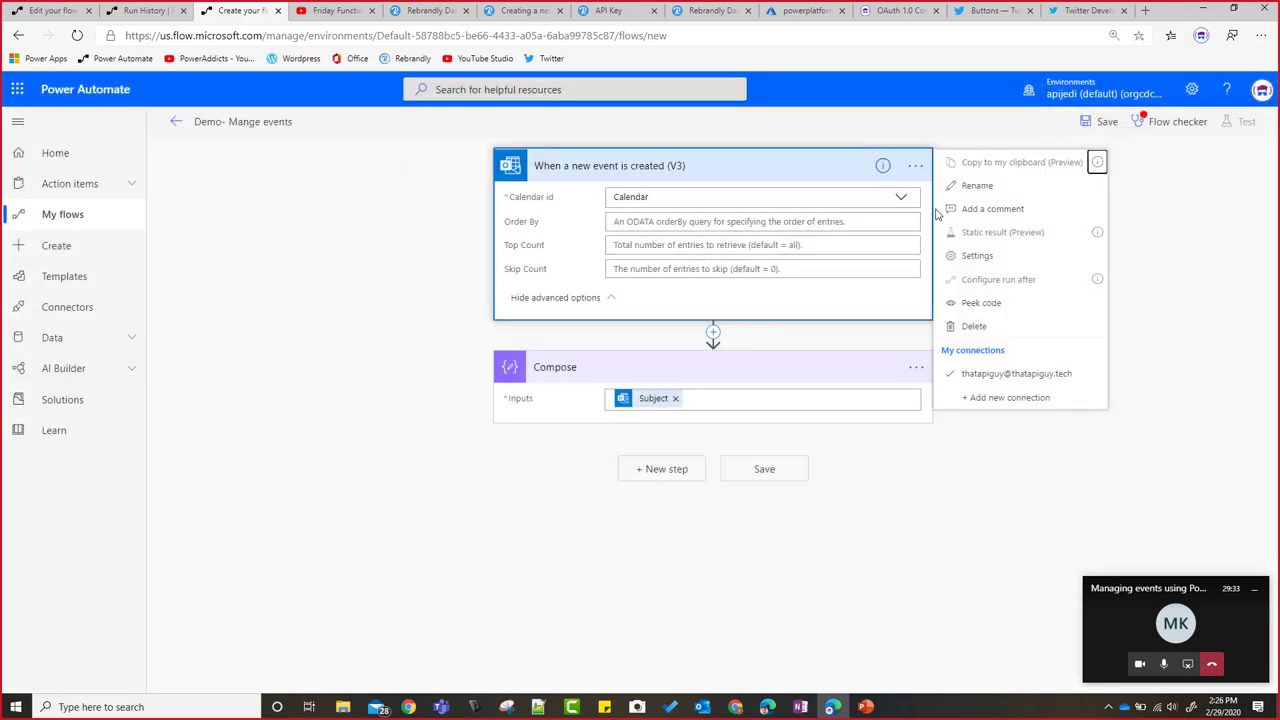
left_click(969, 258)
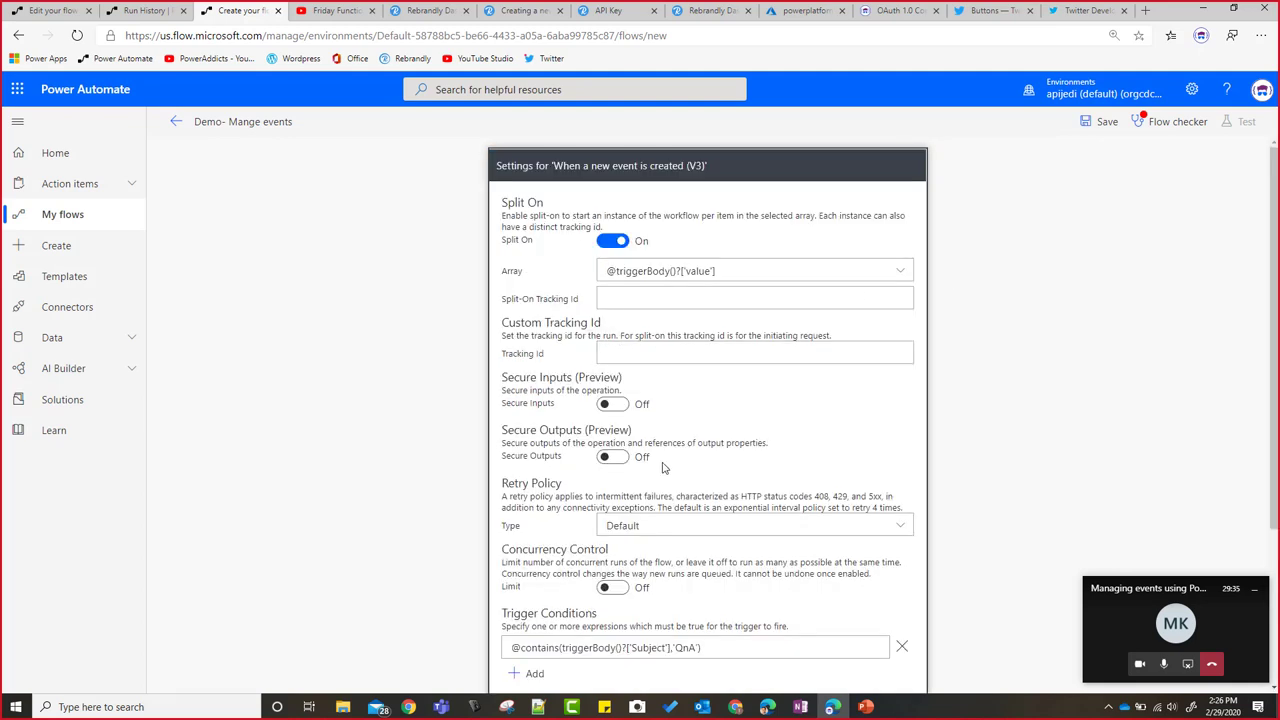
scroll(662, 468, "down", 2)
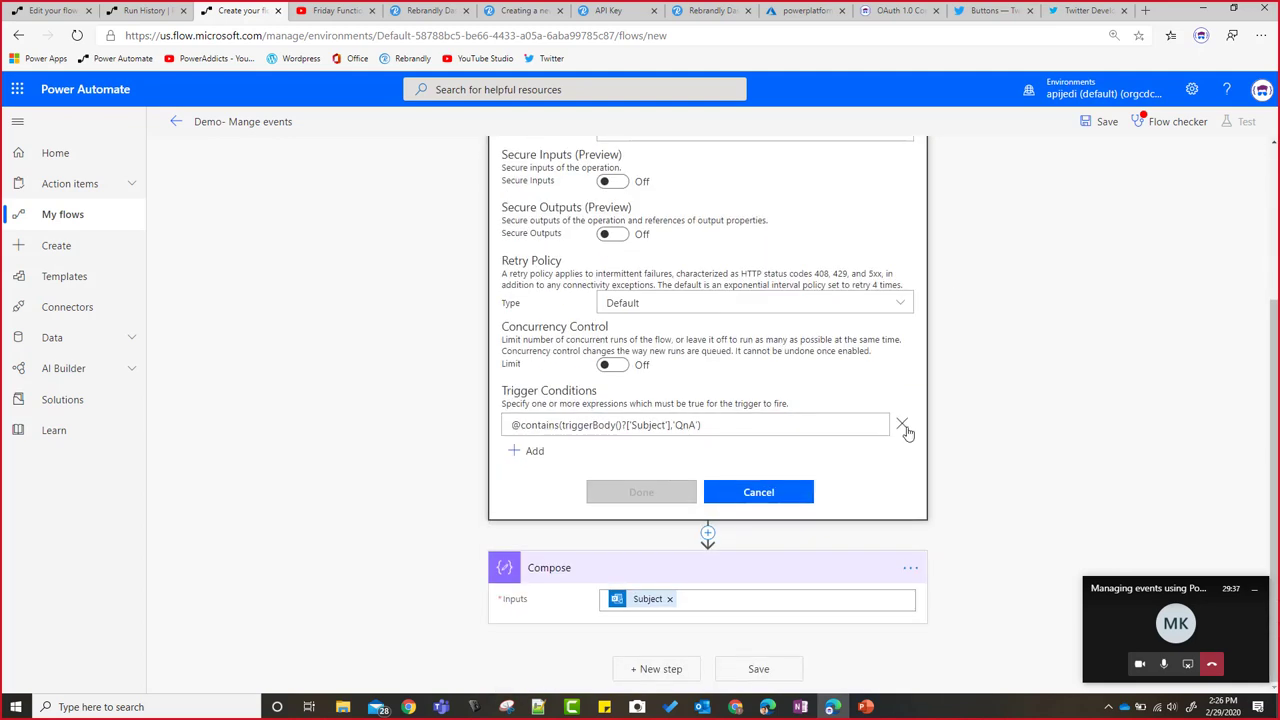
left_click(903, 426)
left_click(527, 451)
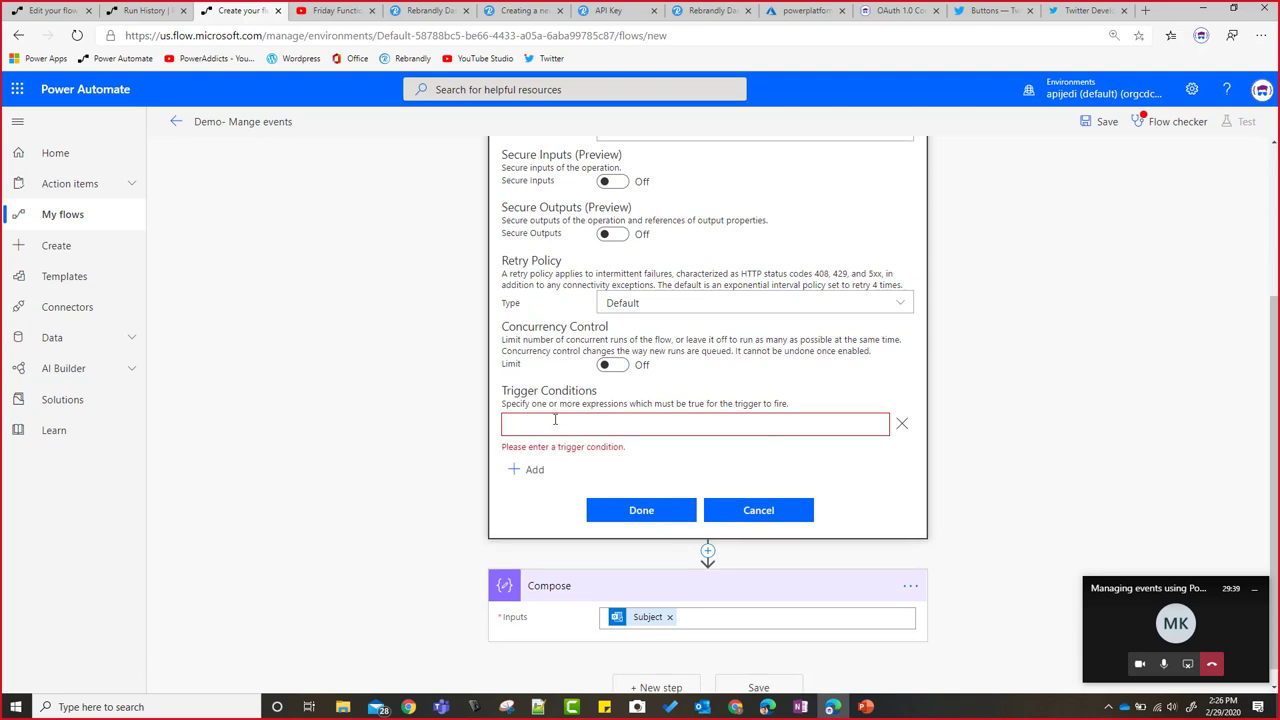
key("ctrl+v")
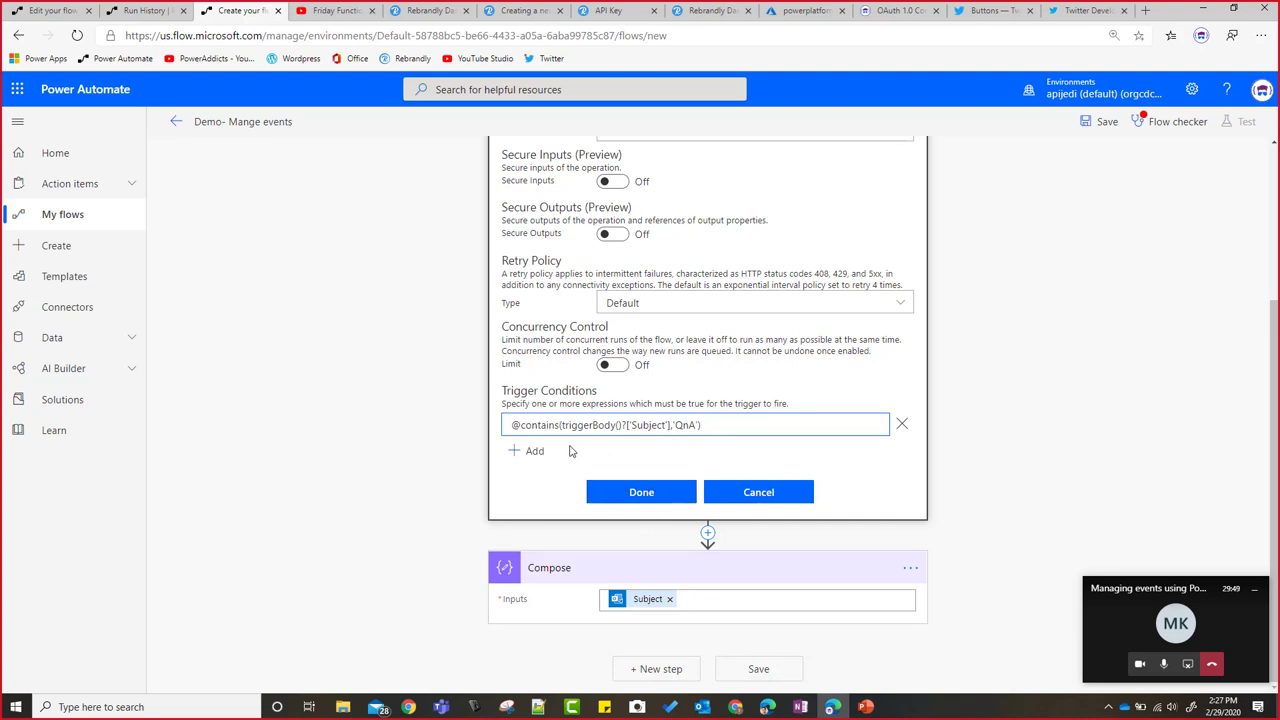
left_click(631, 493)
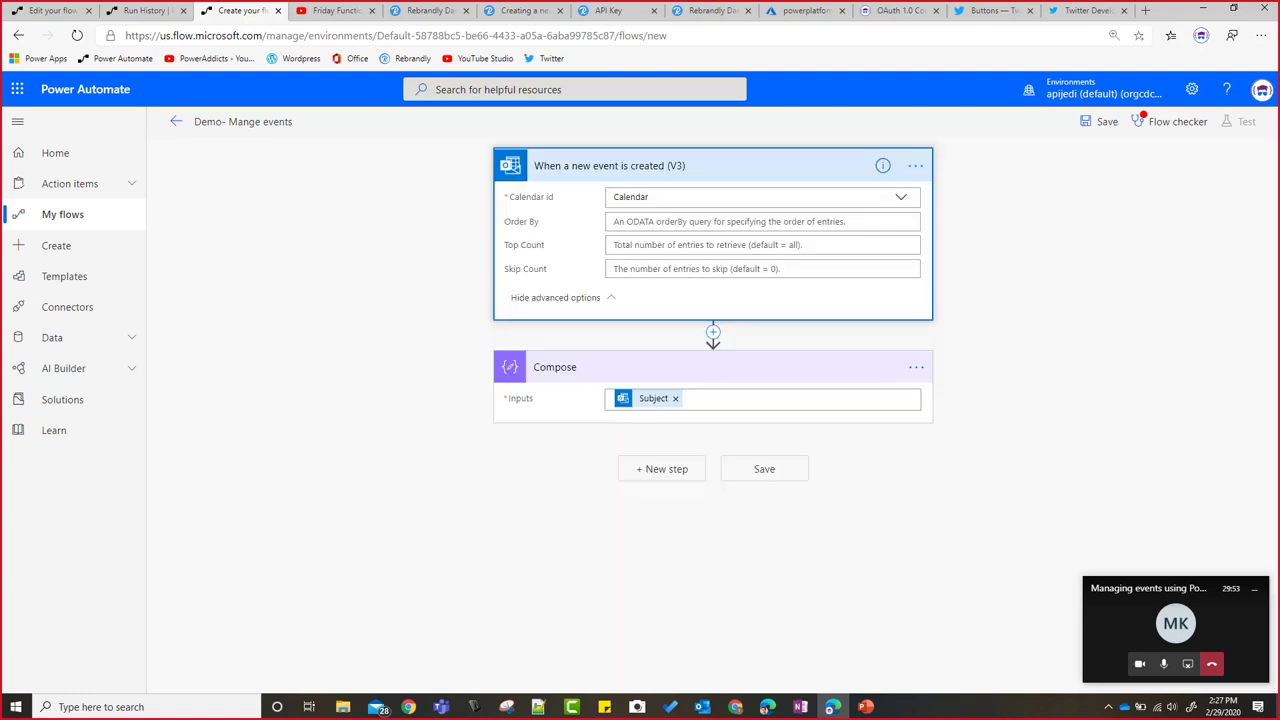
left_click(1117, 125)
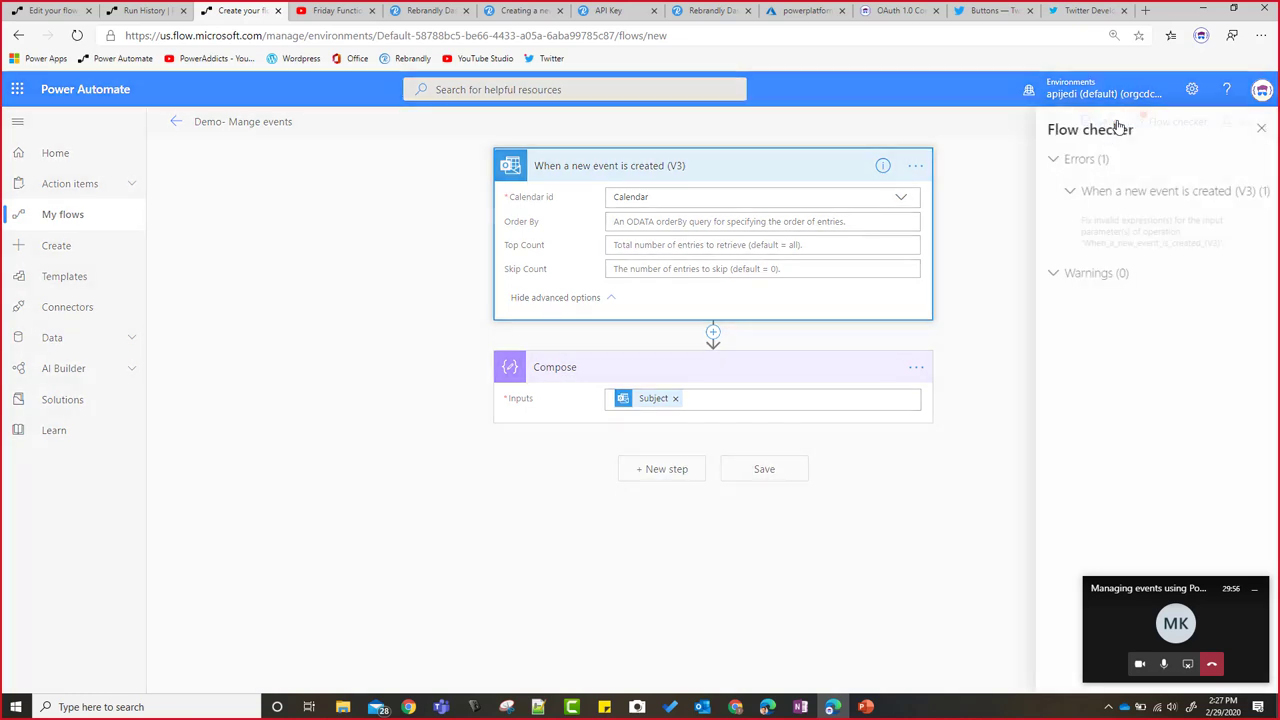
left_click(1255, 133)
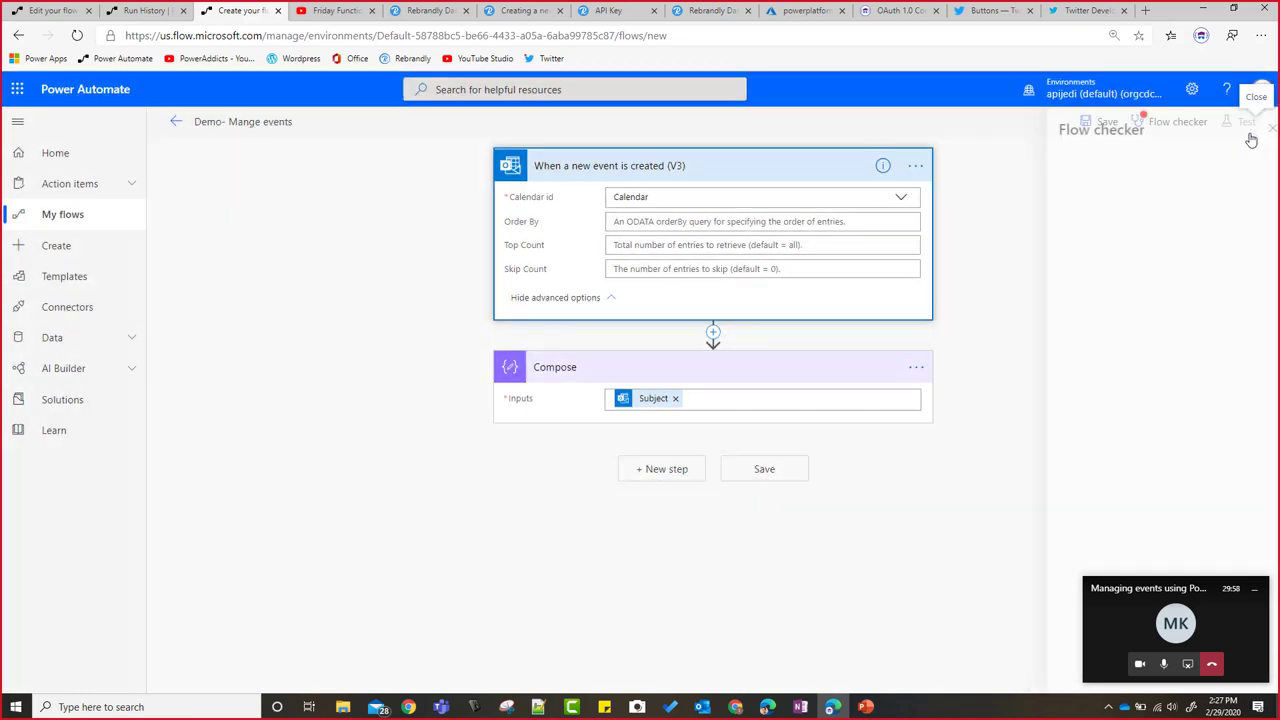
Step: Delete the existing When a new event is created (V3) trigger from the flow
left_click(912, 166)
left_click(963, 326)
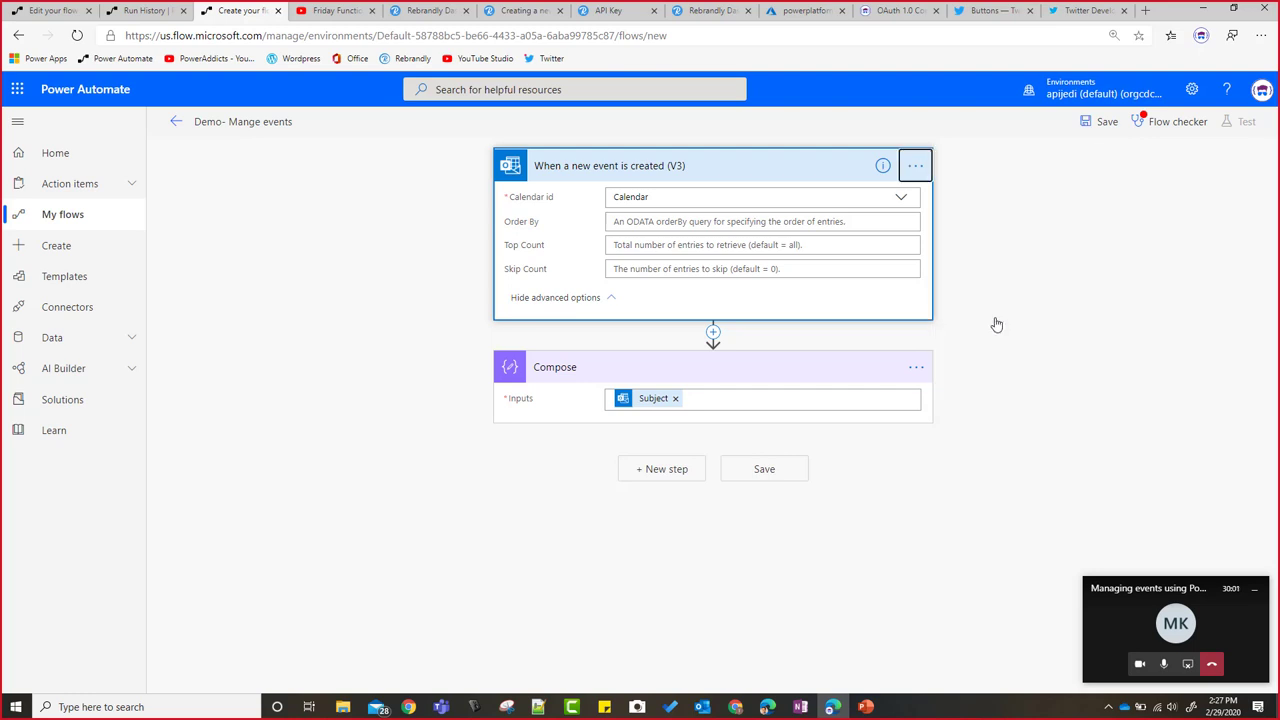
left_click(643, 418)
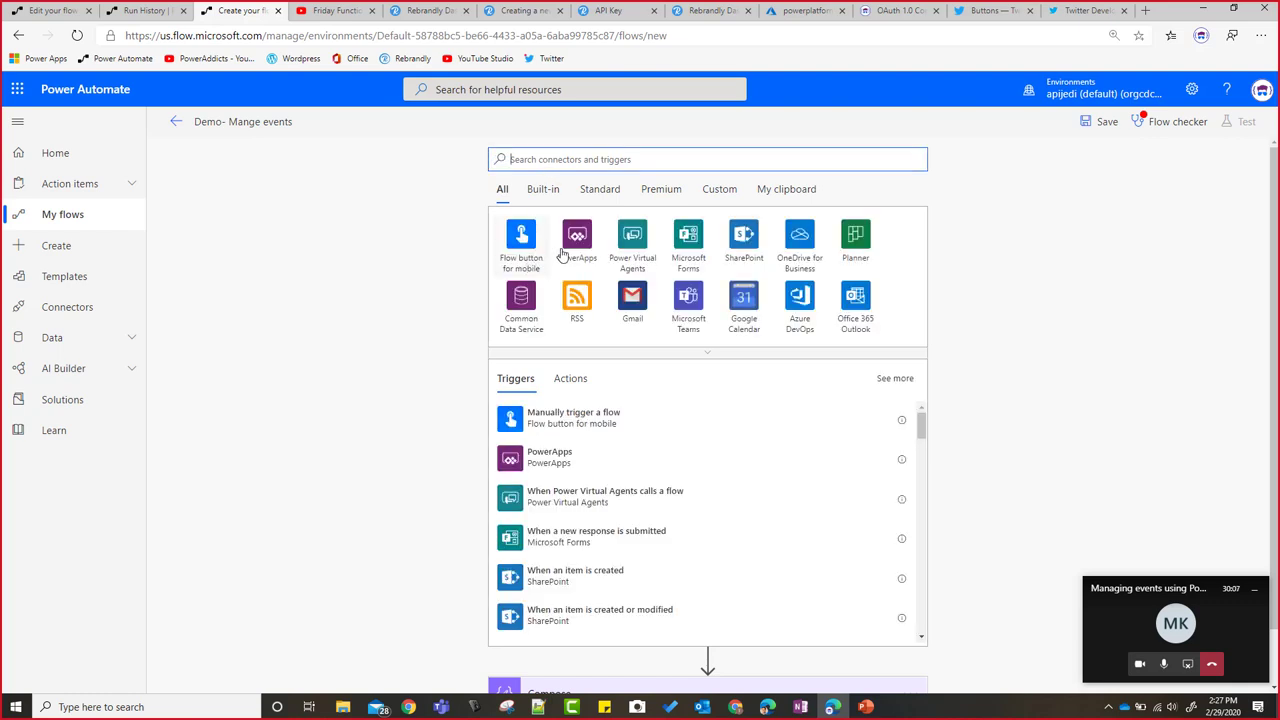
Step: Add the Office 365 Outlook trigger When a new event is created (V3) and set its Calendar id to Calendar
left_click(857, 313)
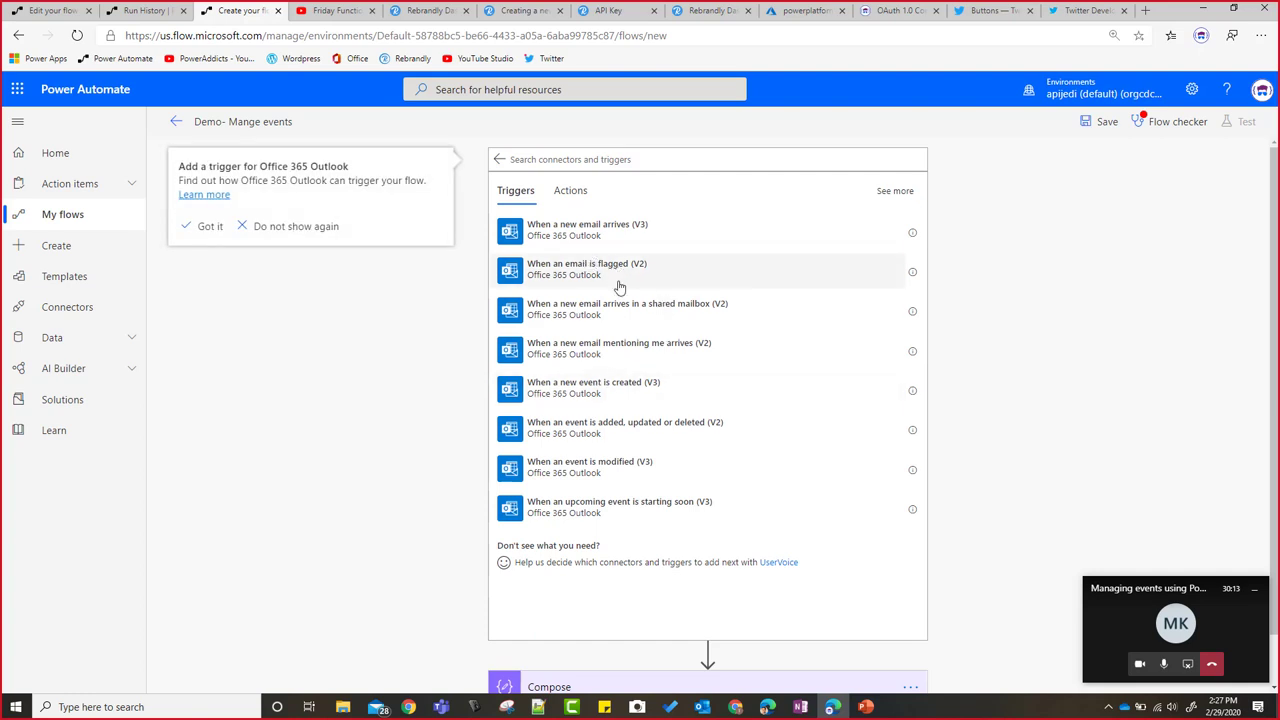
left_click(632, 390)
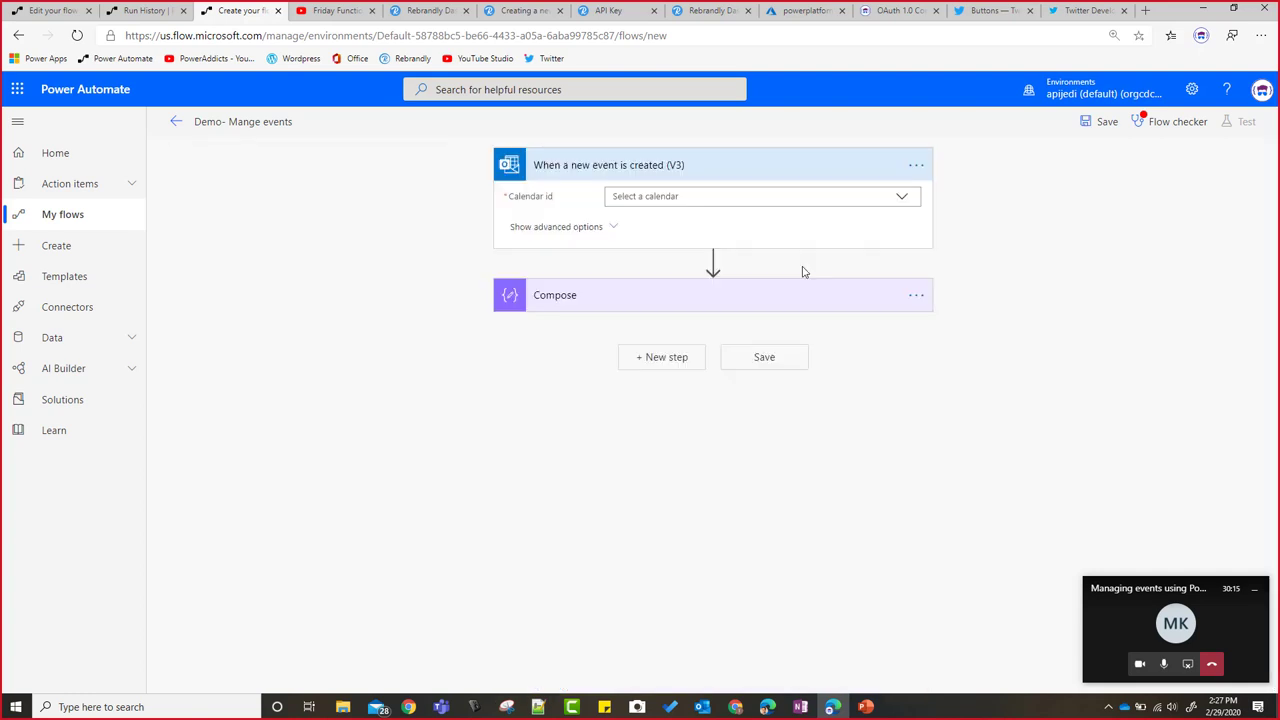
left_click(902, 197)
left_click(636, 255)
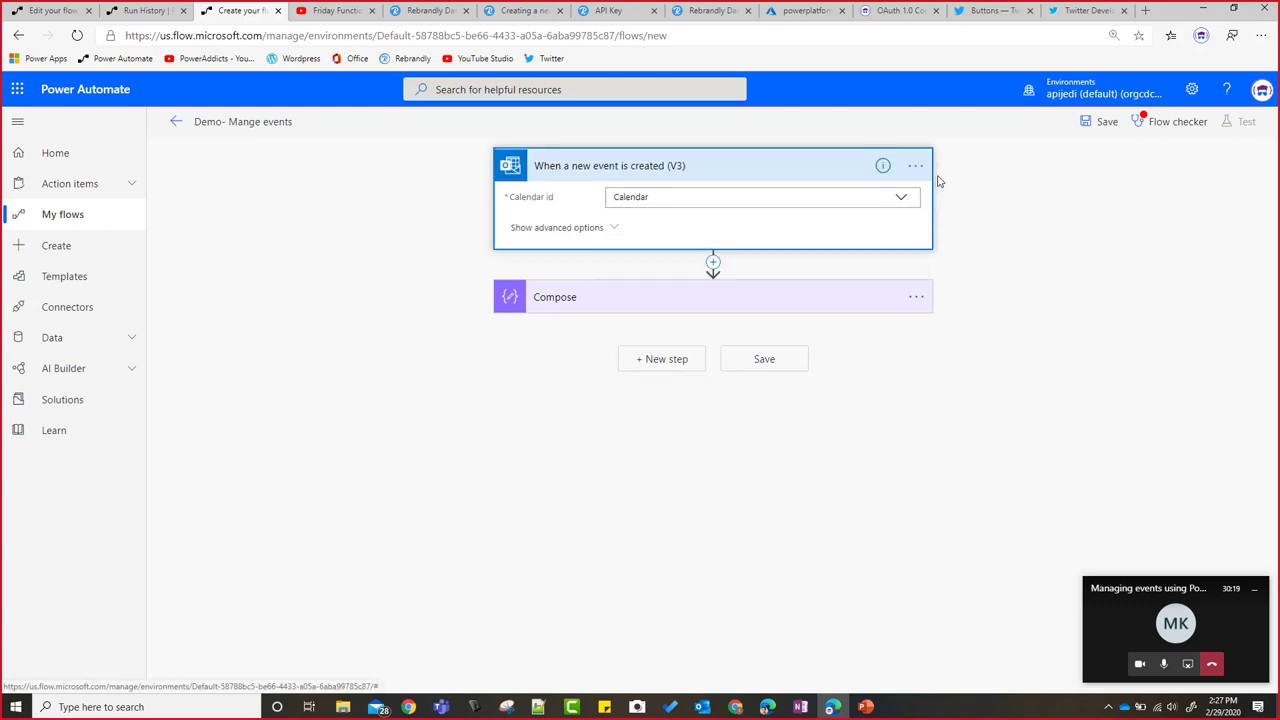
left_click(916, 167)
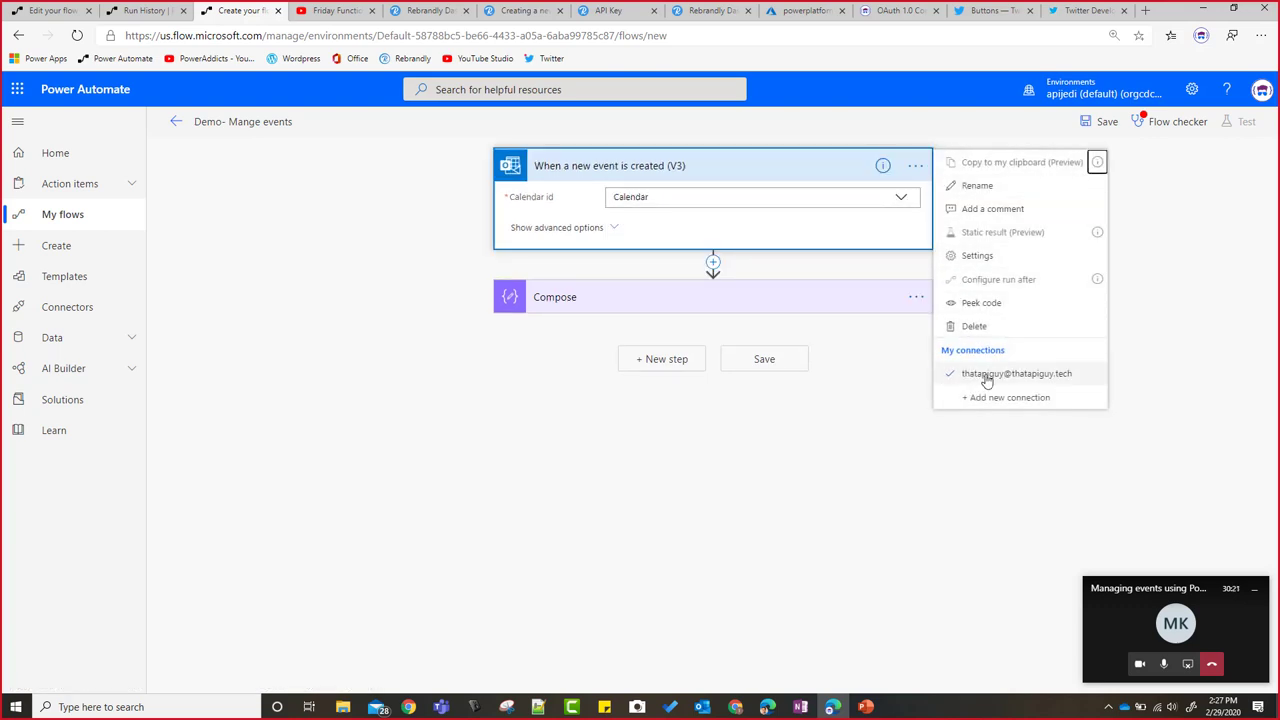
left_click(977, 256)
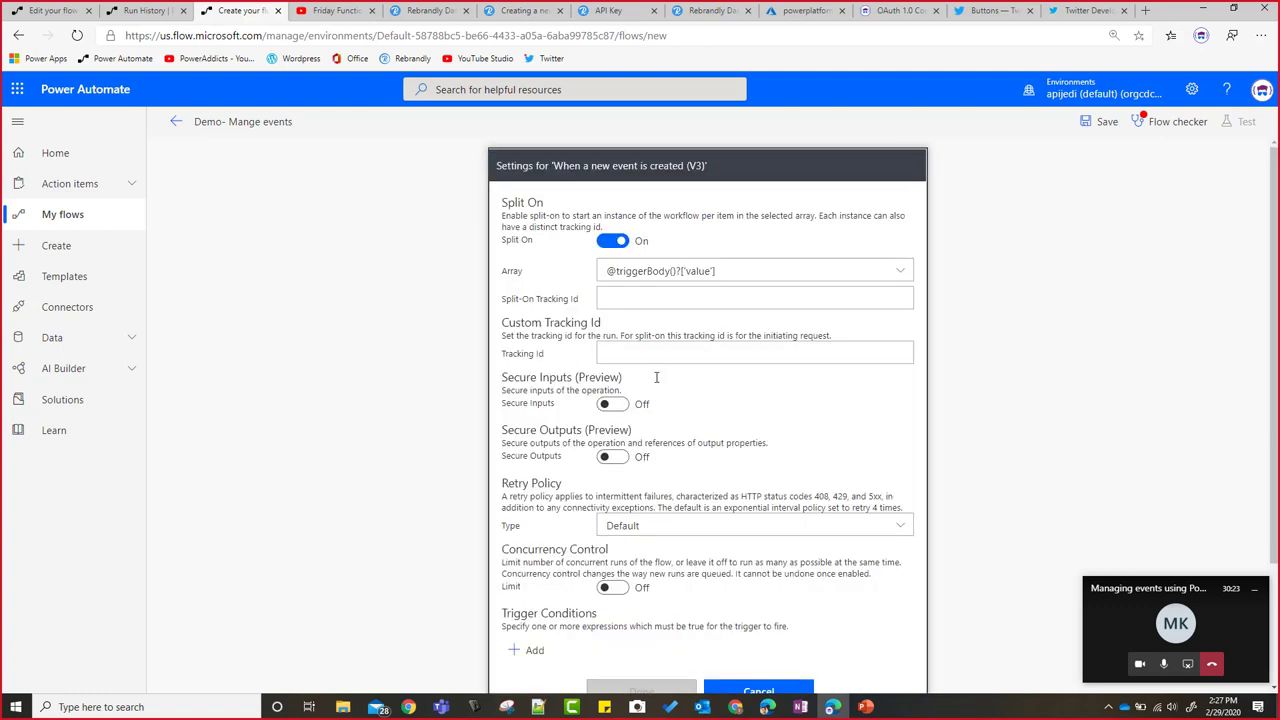
scroll(685, 487, "down", 2)
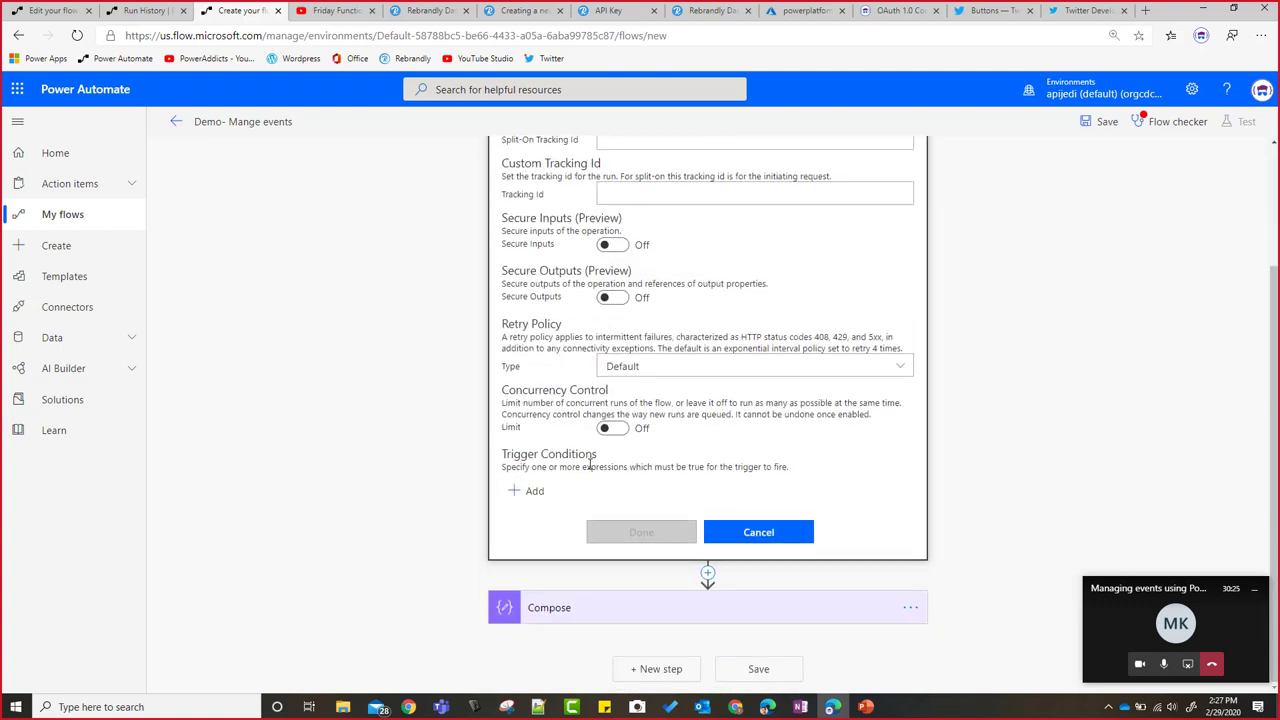
left_click(532, 490)
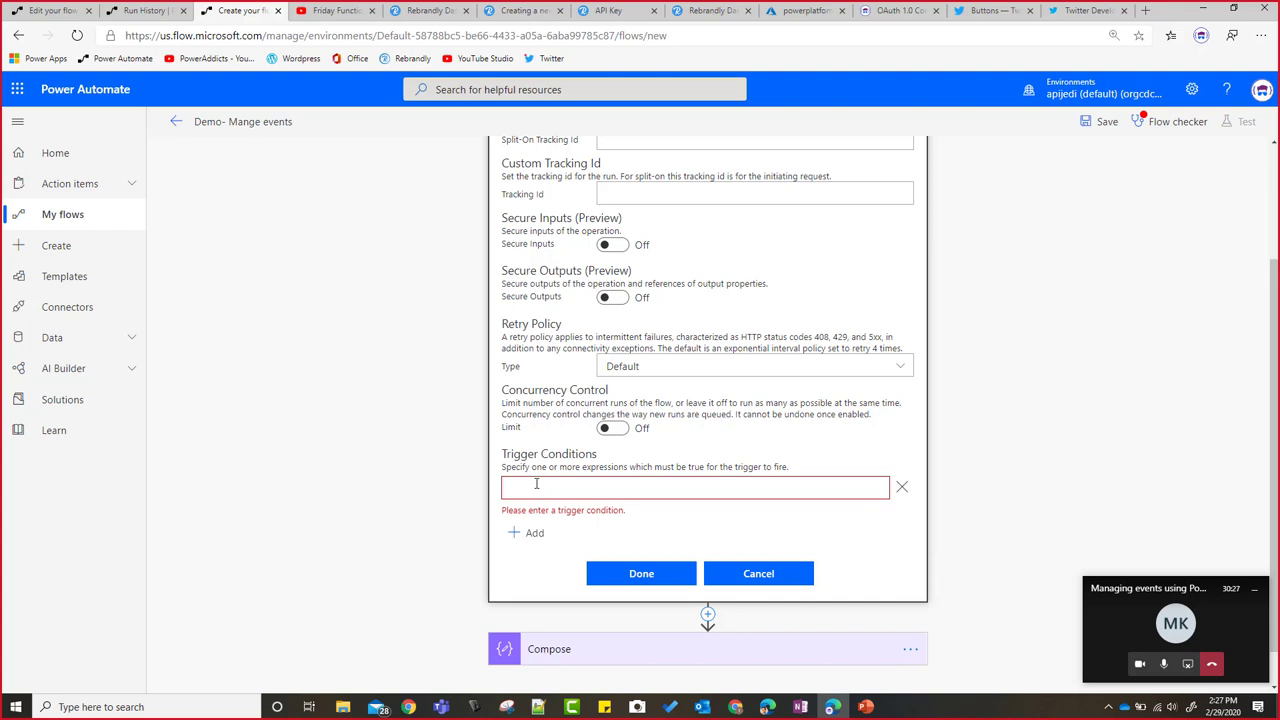
type("@conta")
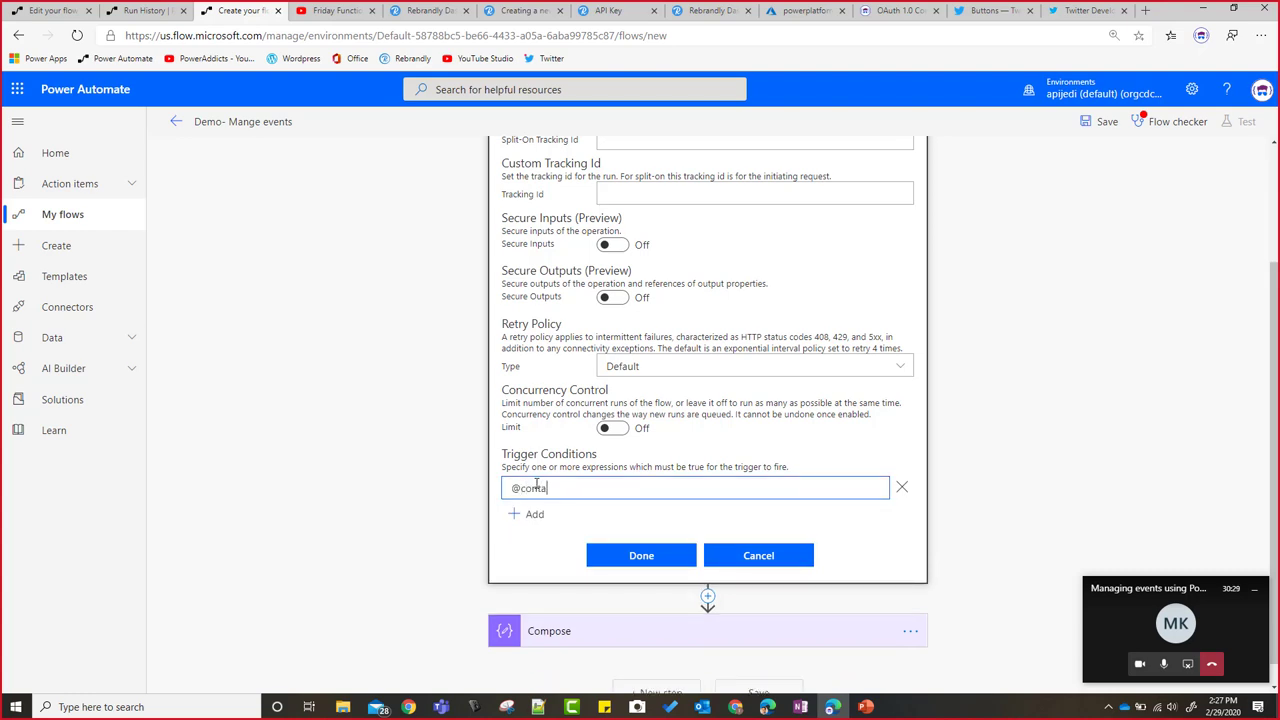
type("ins(triggerBody")
left_click(867, 707)
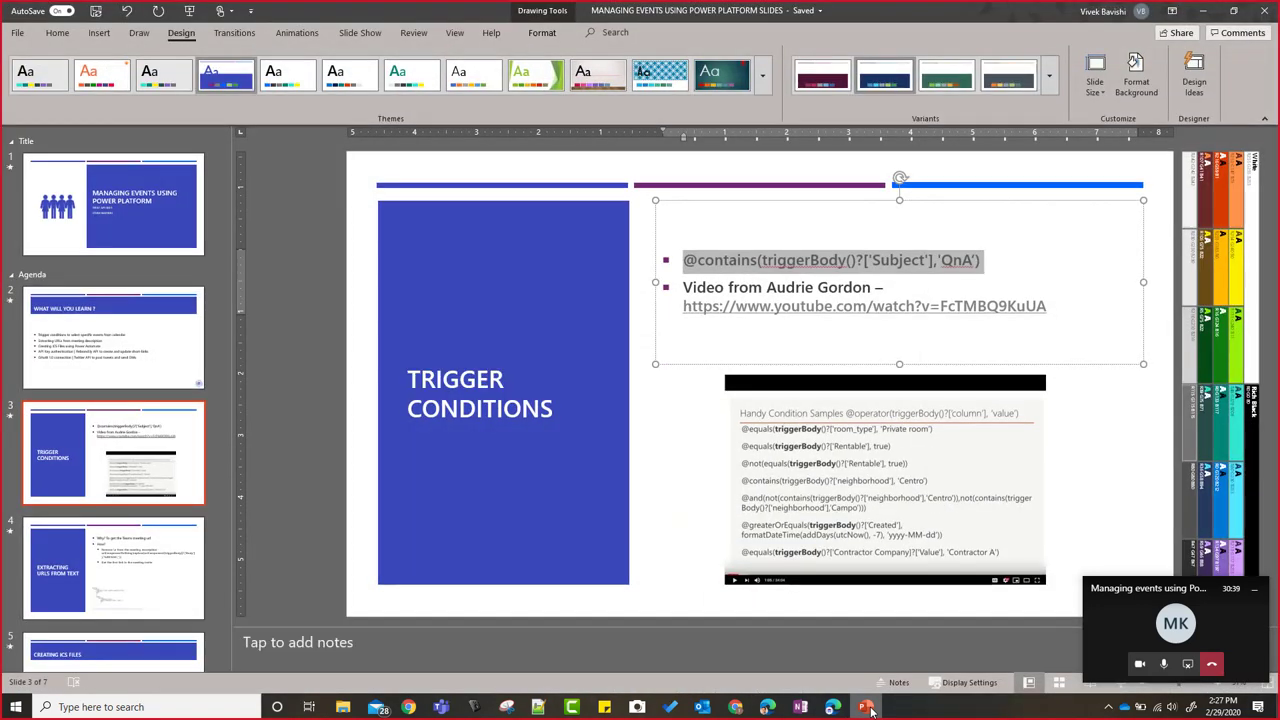
left_click(867, 707)
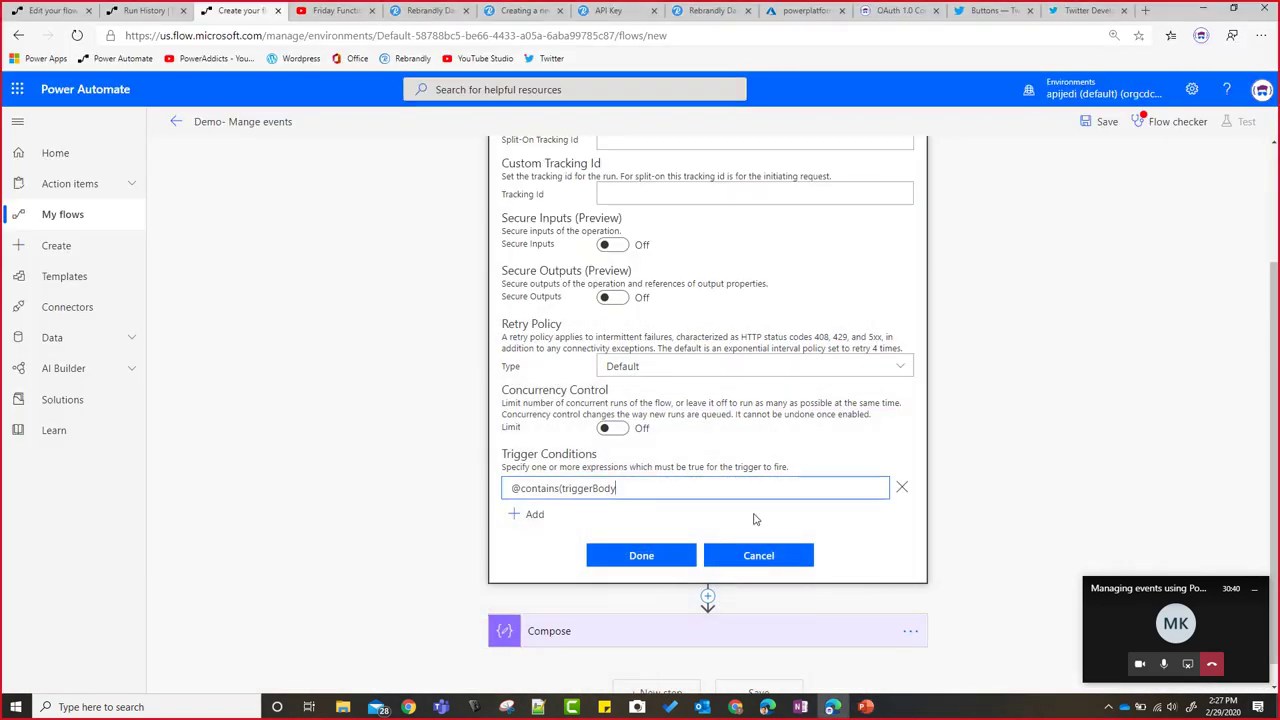
type("()?['Subject")
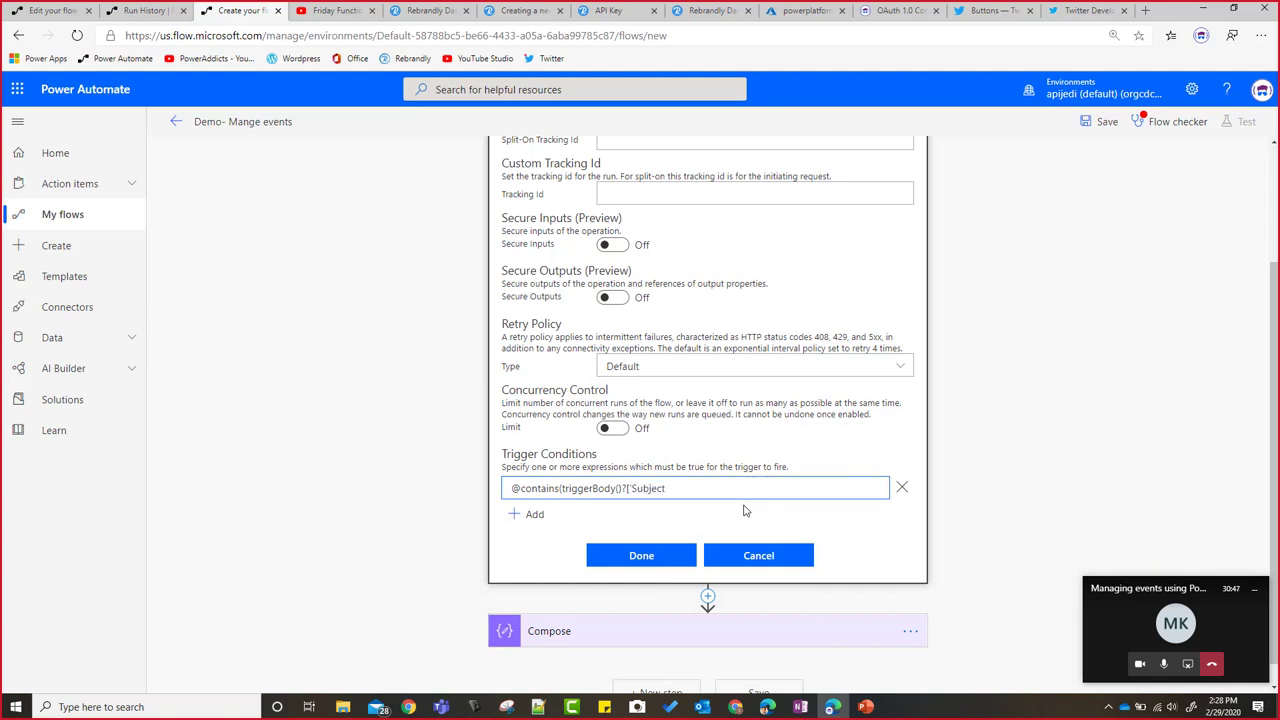
type("'],'QnA'")
left_click(668, 555)
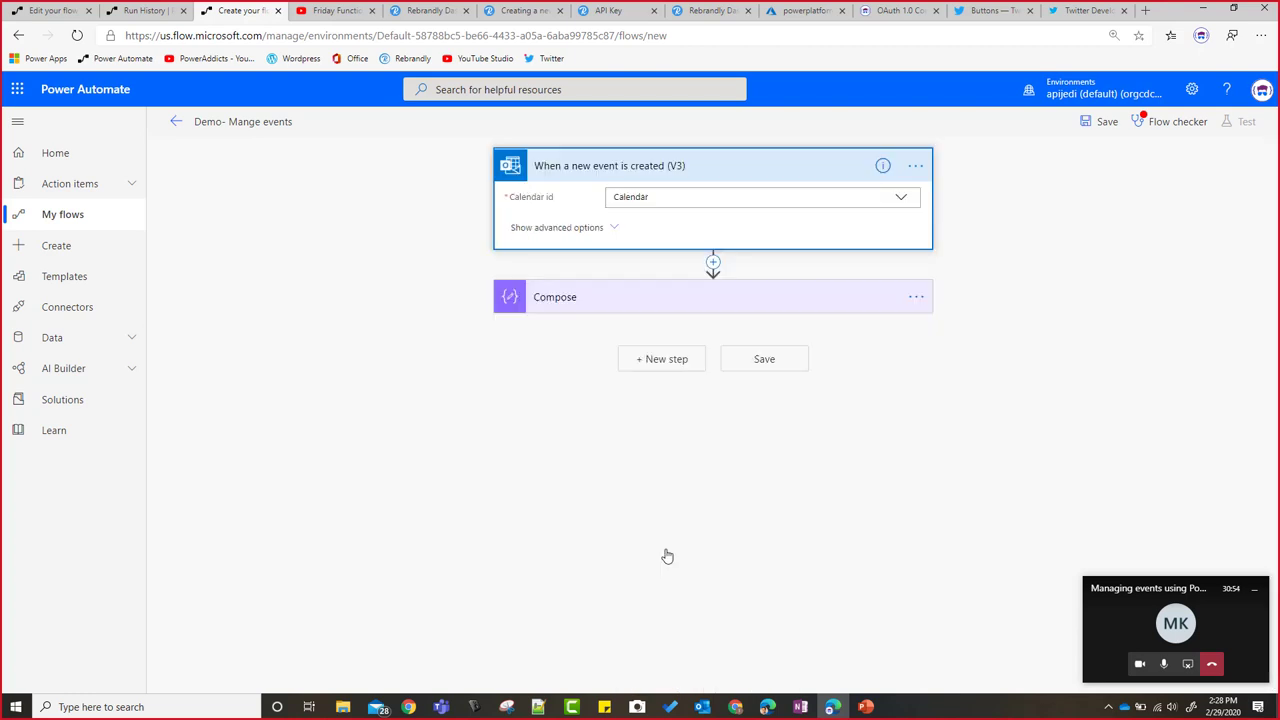
left_click(1106, 122)
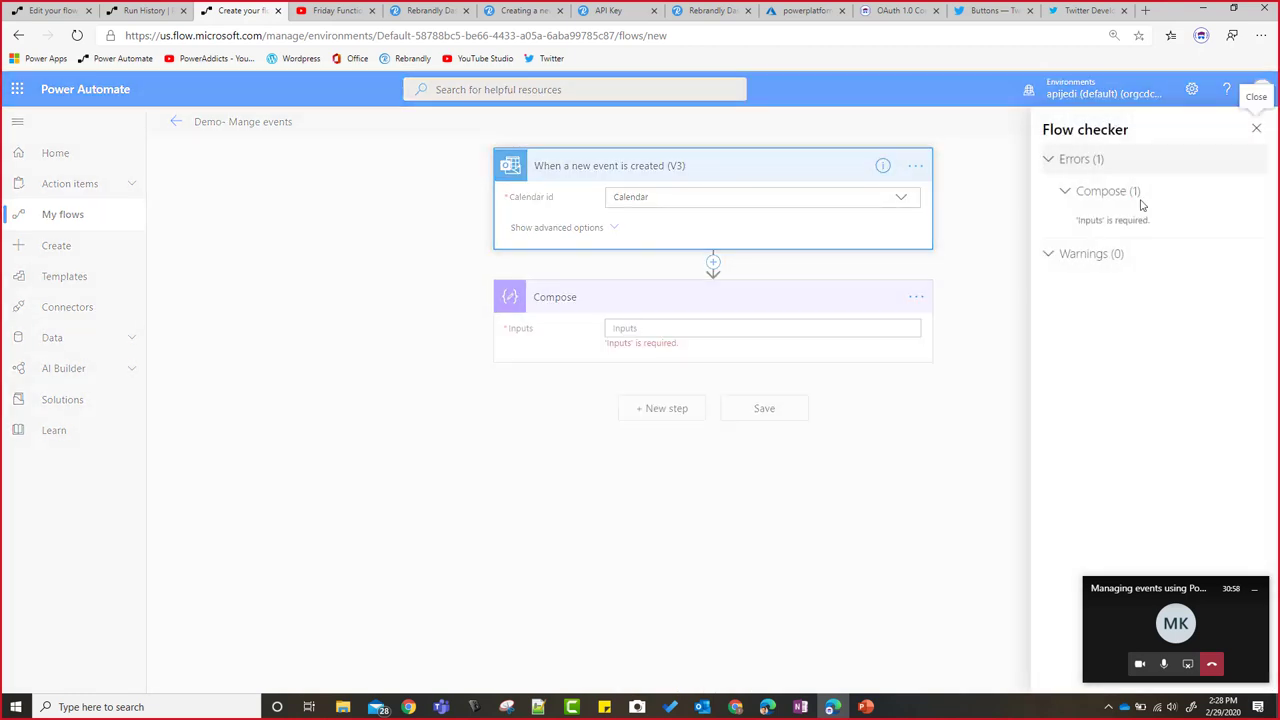
Step: Set the Compose action's Inputs to the event's Subject dynamic content and save the flow
left_click(717, 331)
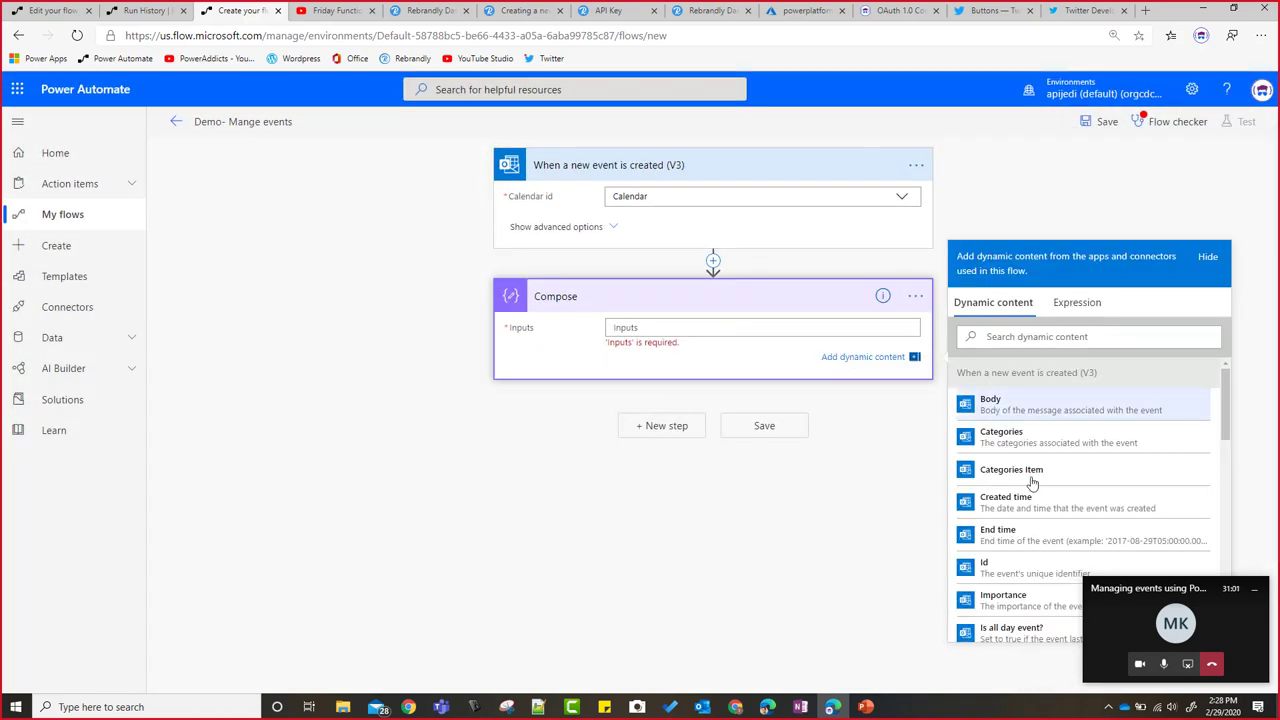
left_click(1023, 337)
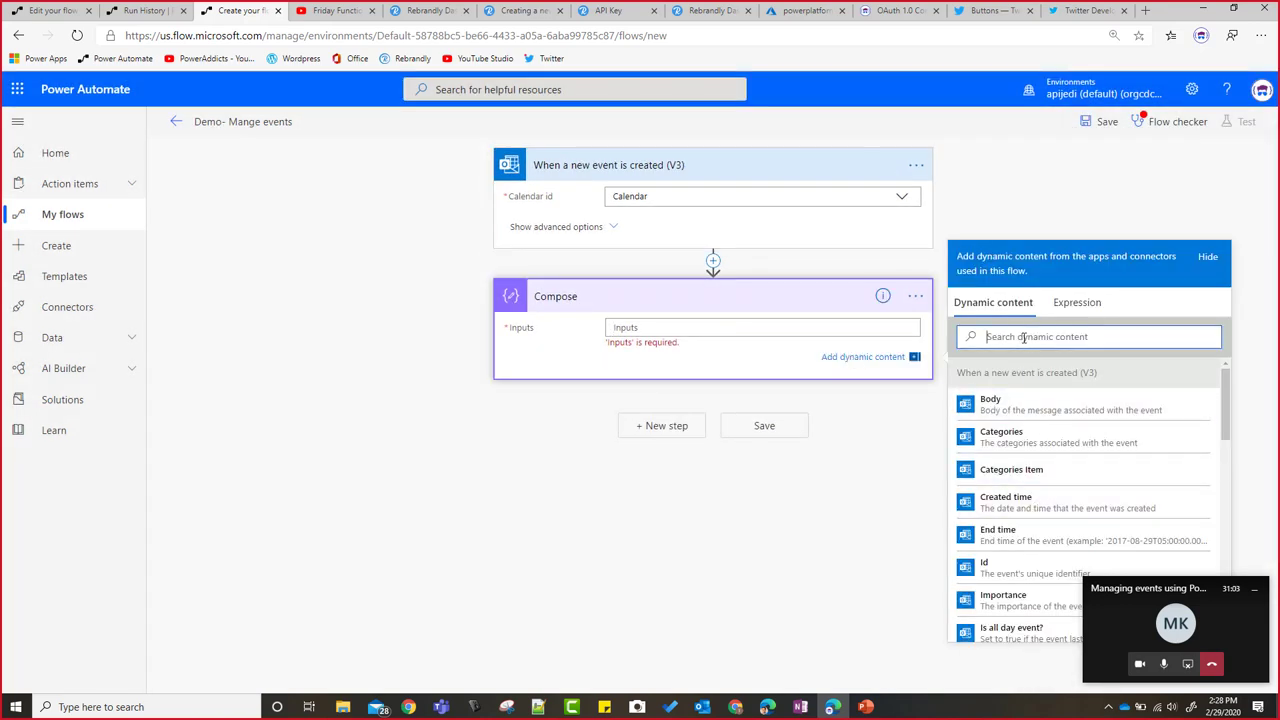
type("subj")
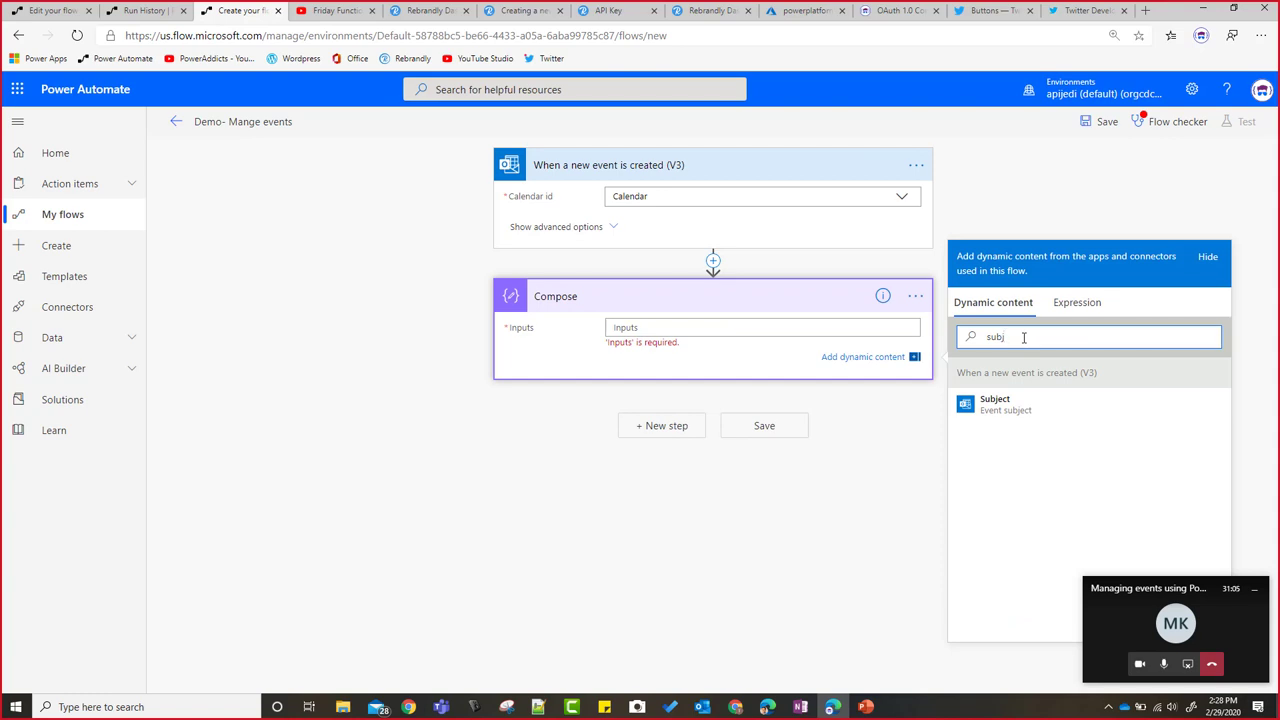
left_click(1040, 403)
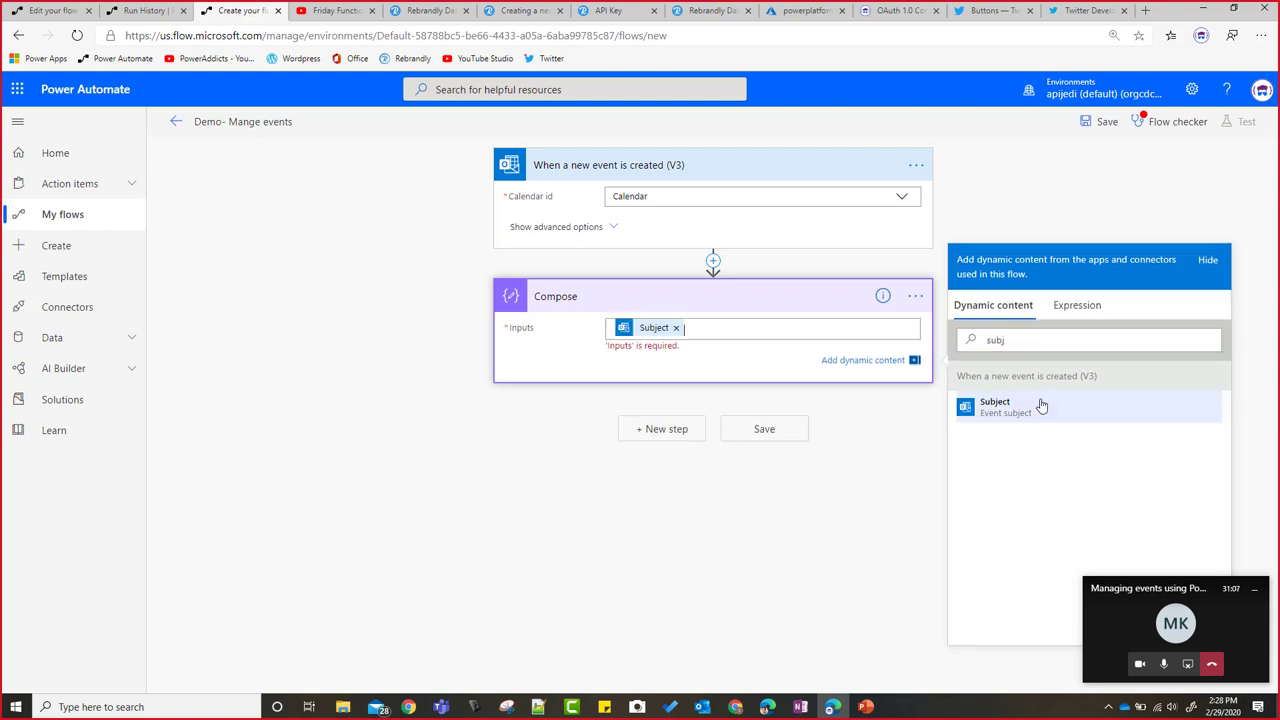
left_click(1110, 126)
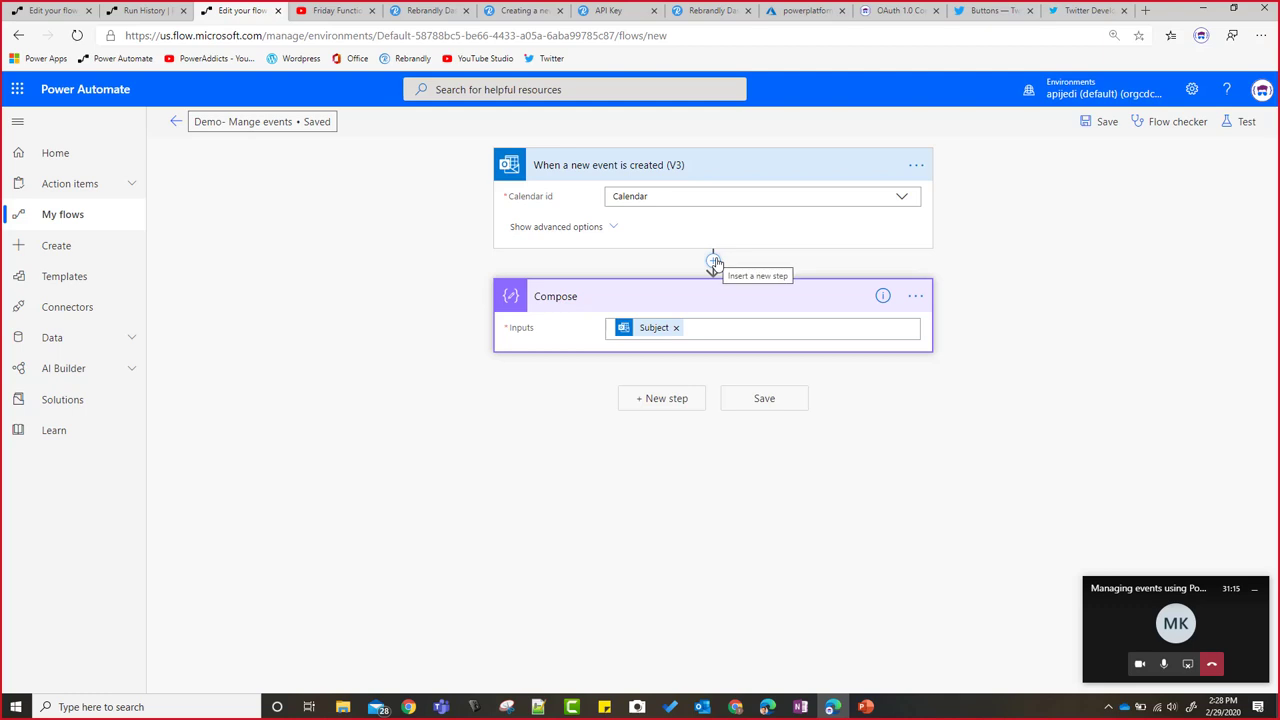
left_click(713, 260)
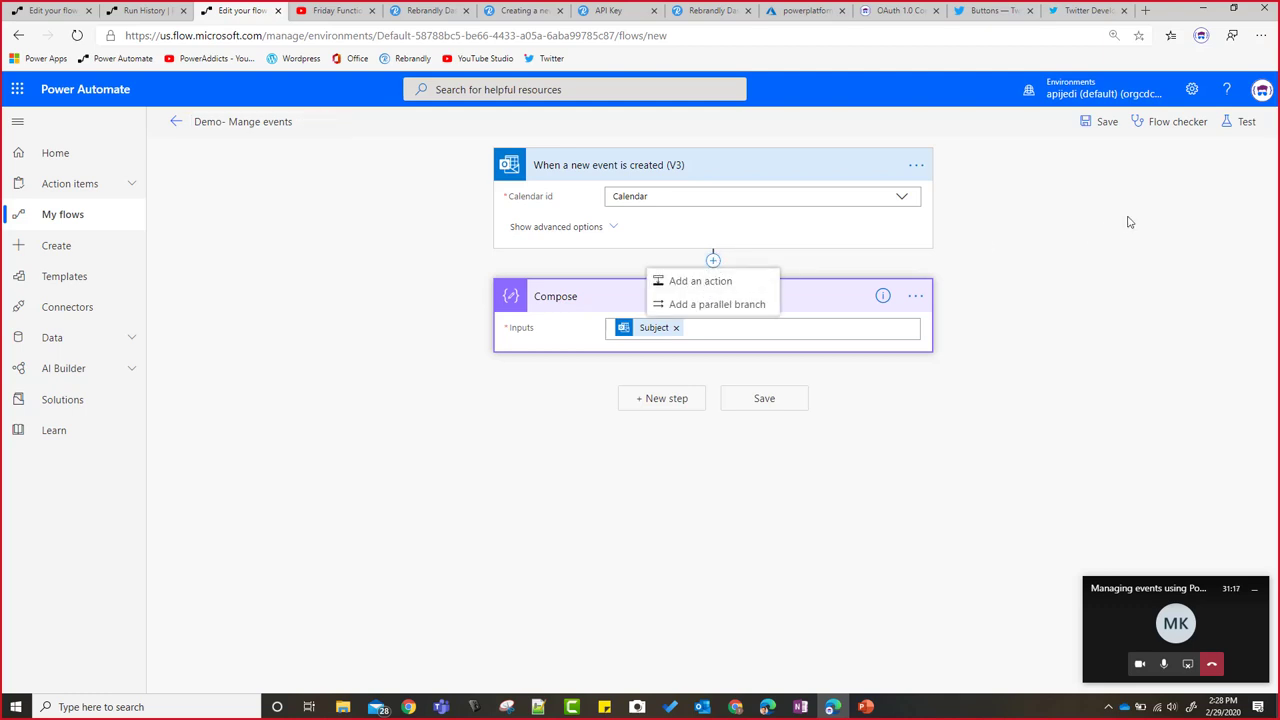
Step: Open Outlook on the web from the Office home page in a new browser tab and switch to its calendar
left_click(1145, 10)
type("out")
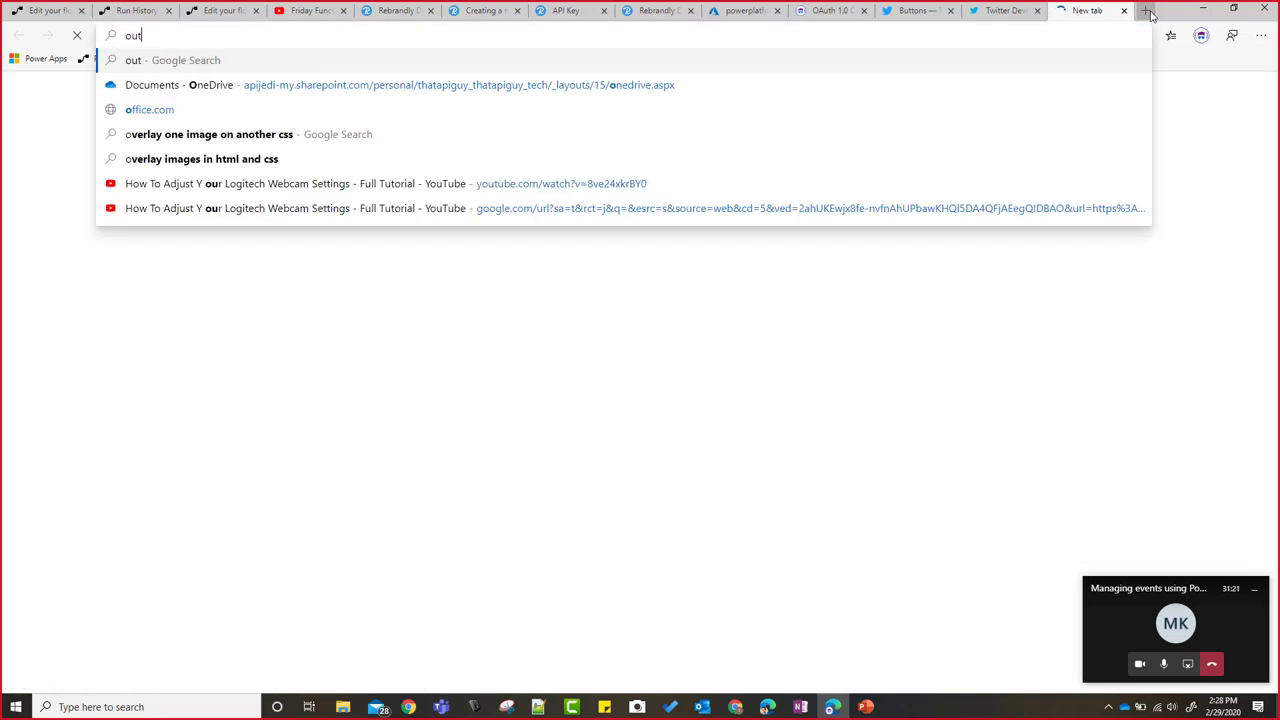
type("look")
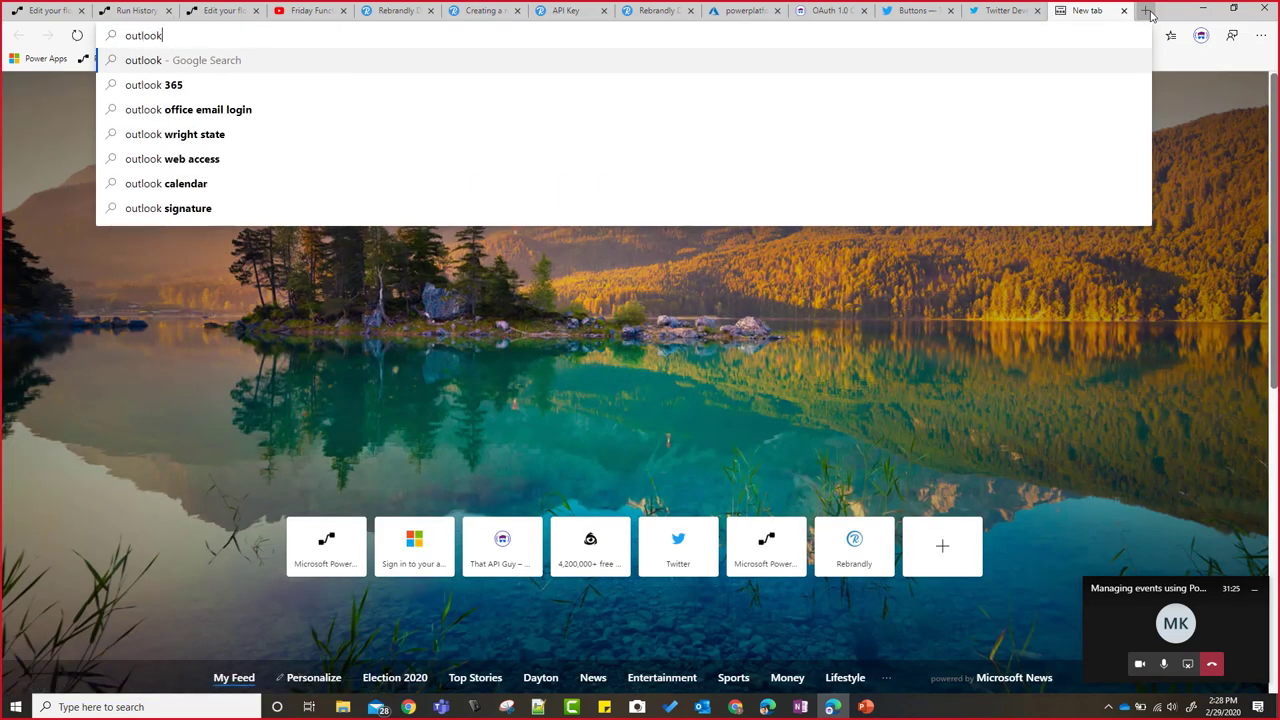
key("Return")
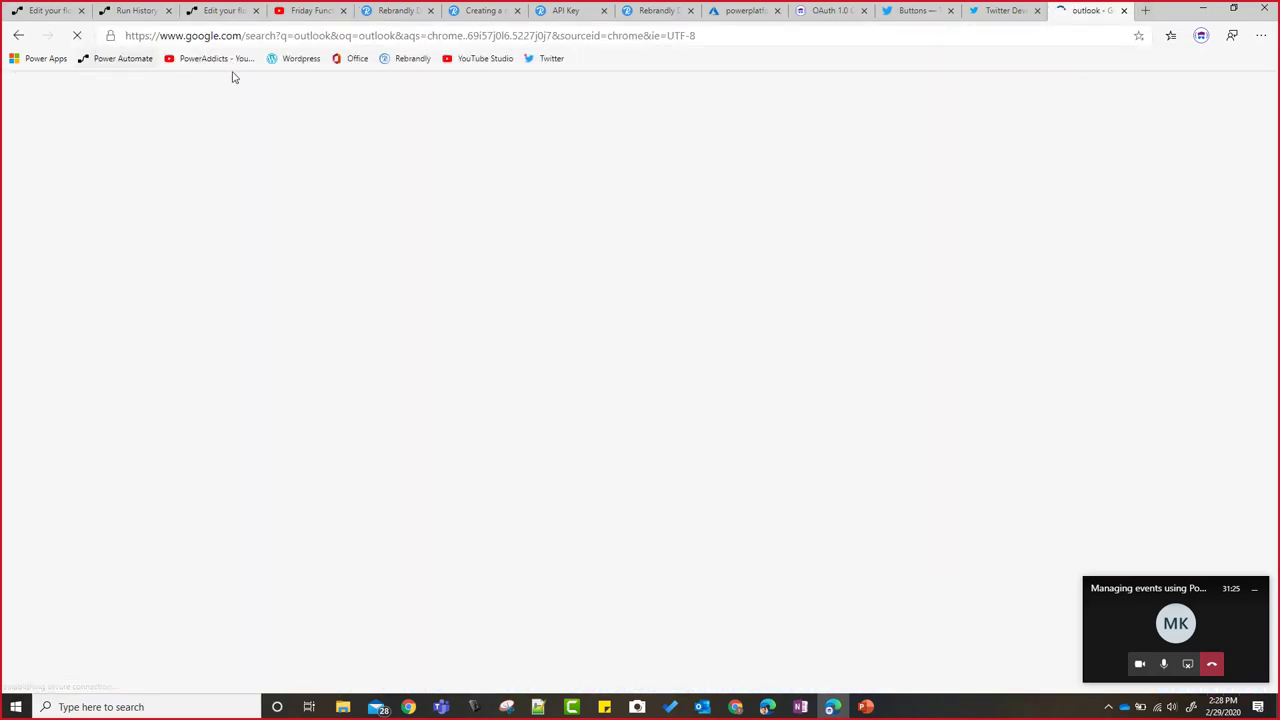
left_click(340, 59)
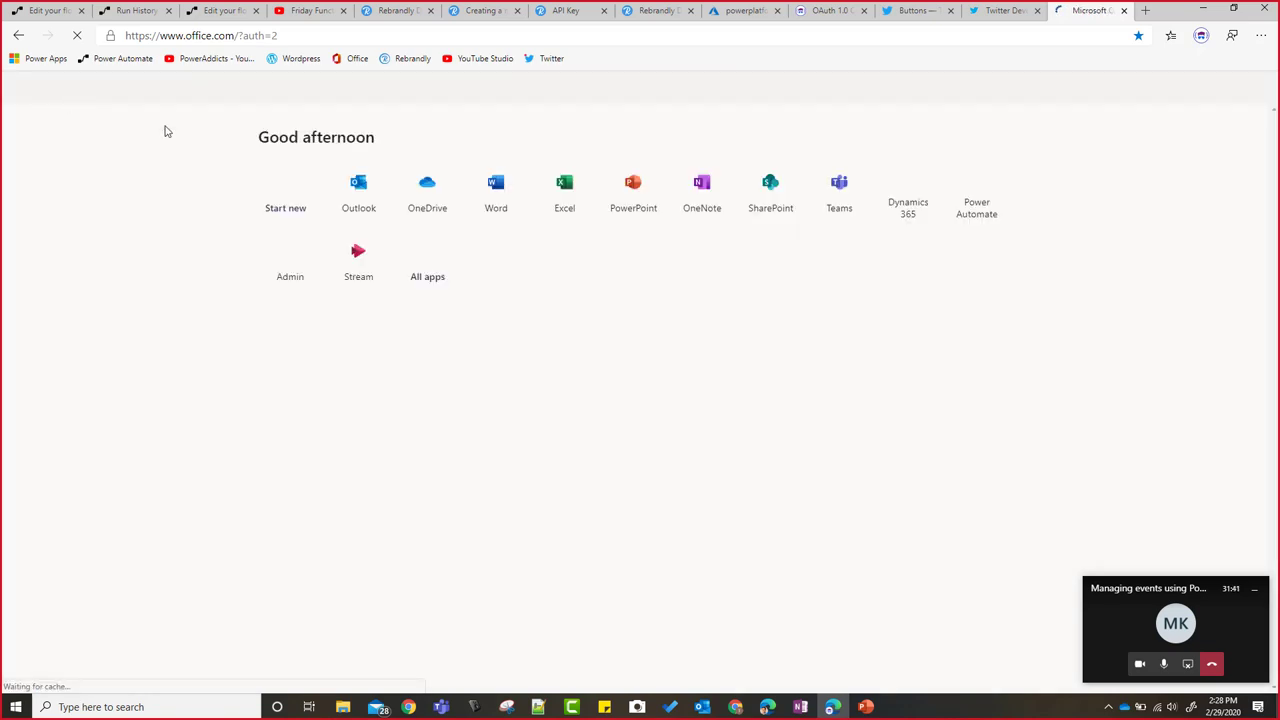
left_click(378, 192)
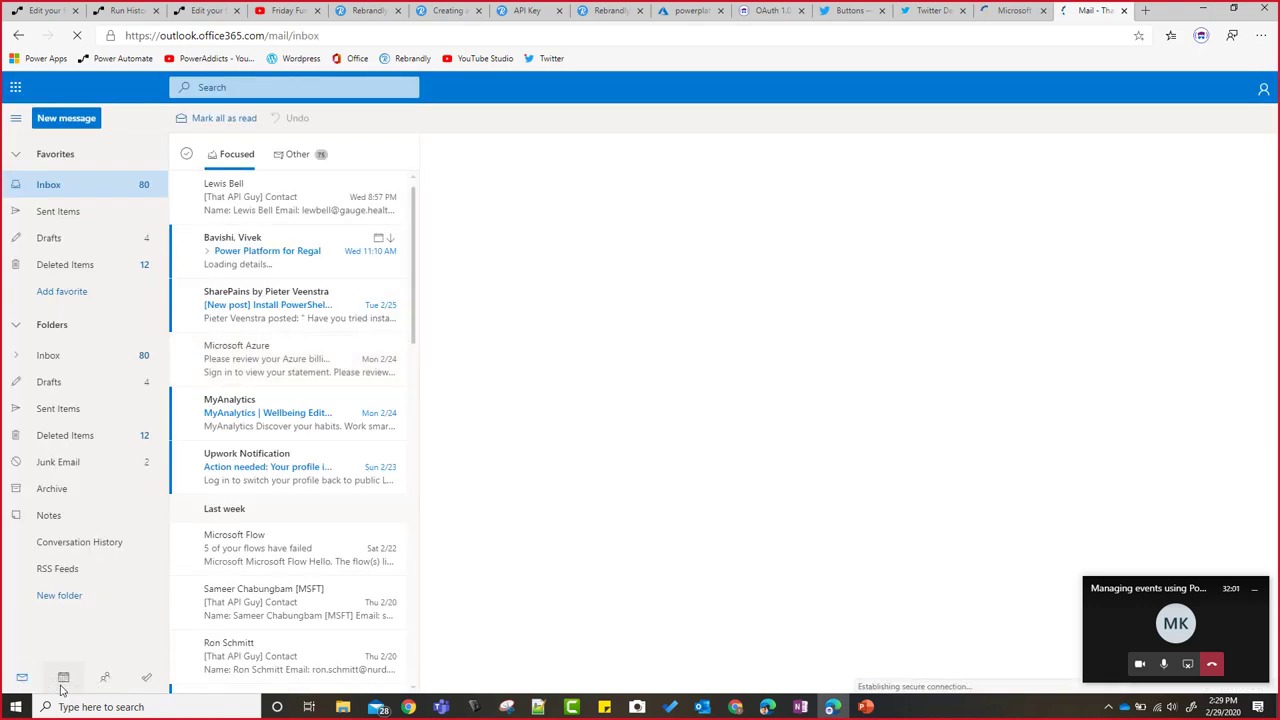
left_click(61, 684)
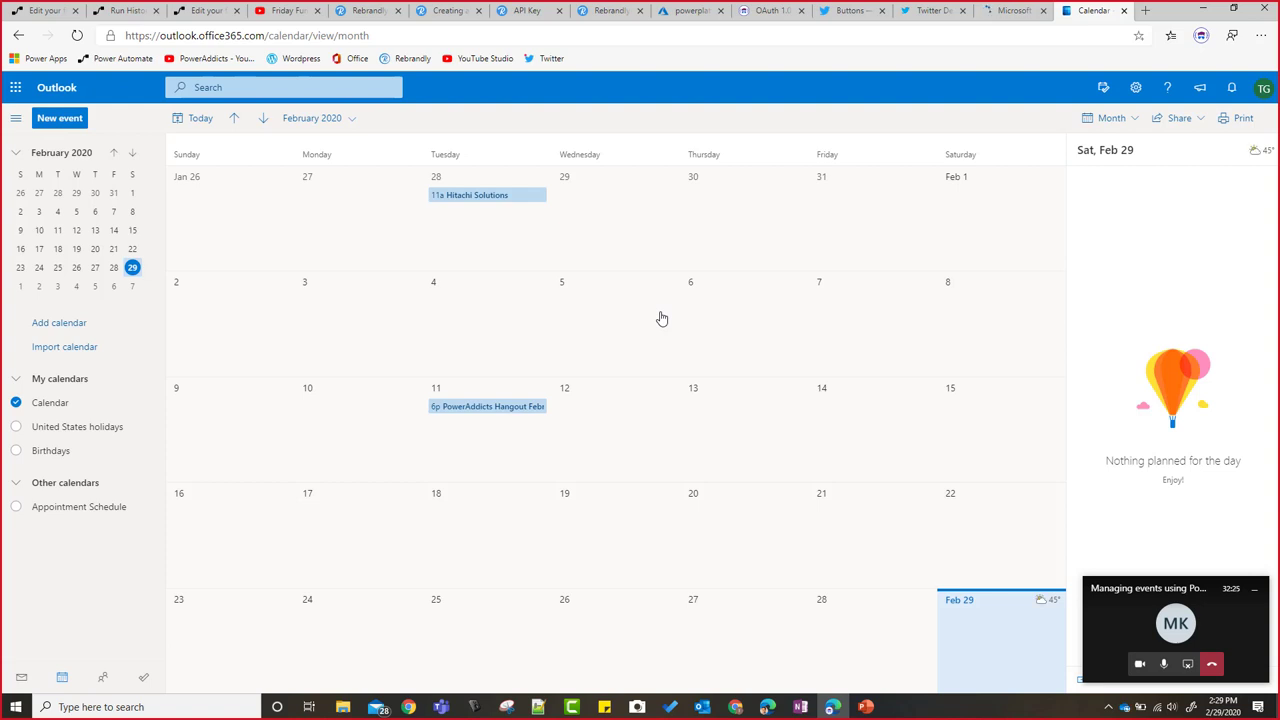
Step: Create a new calendar event as a Teams meeting and title it March QnA Session
left_click(60, 119)
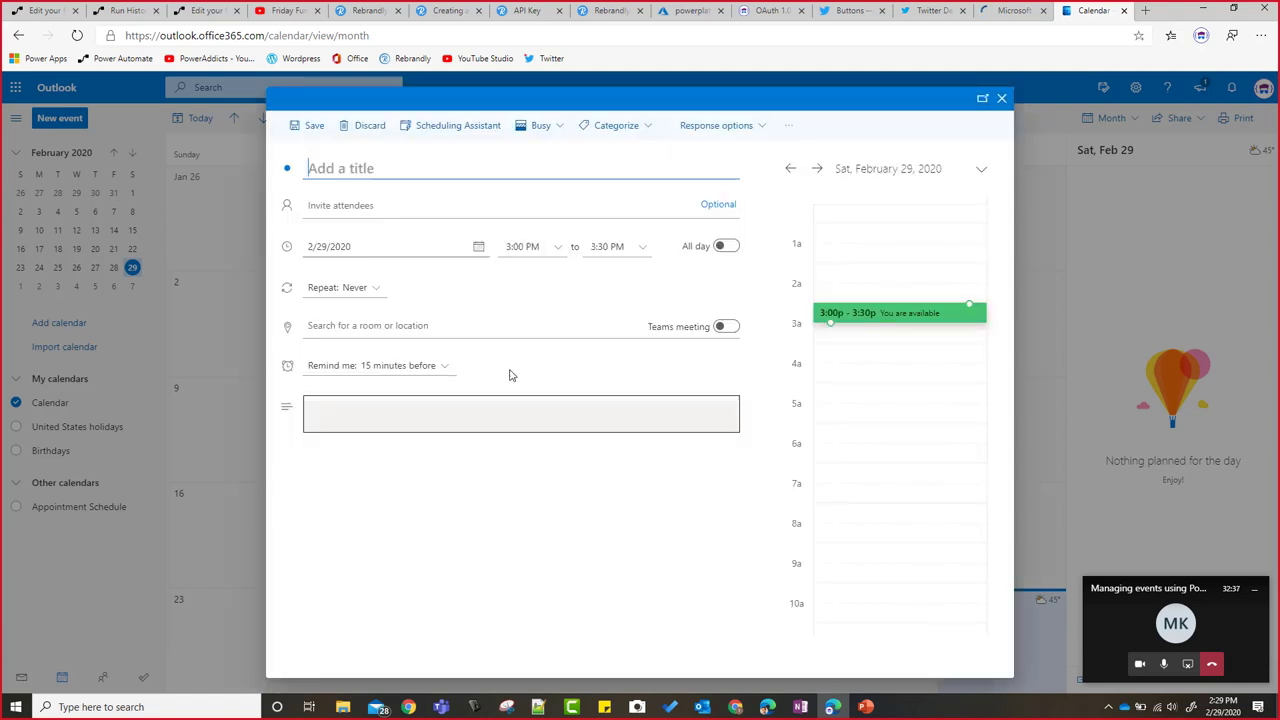
left_click(726, 327)
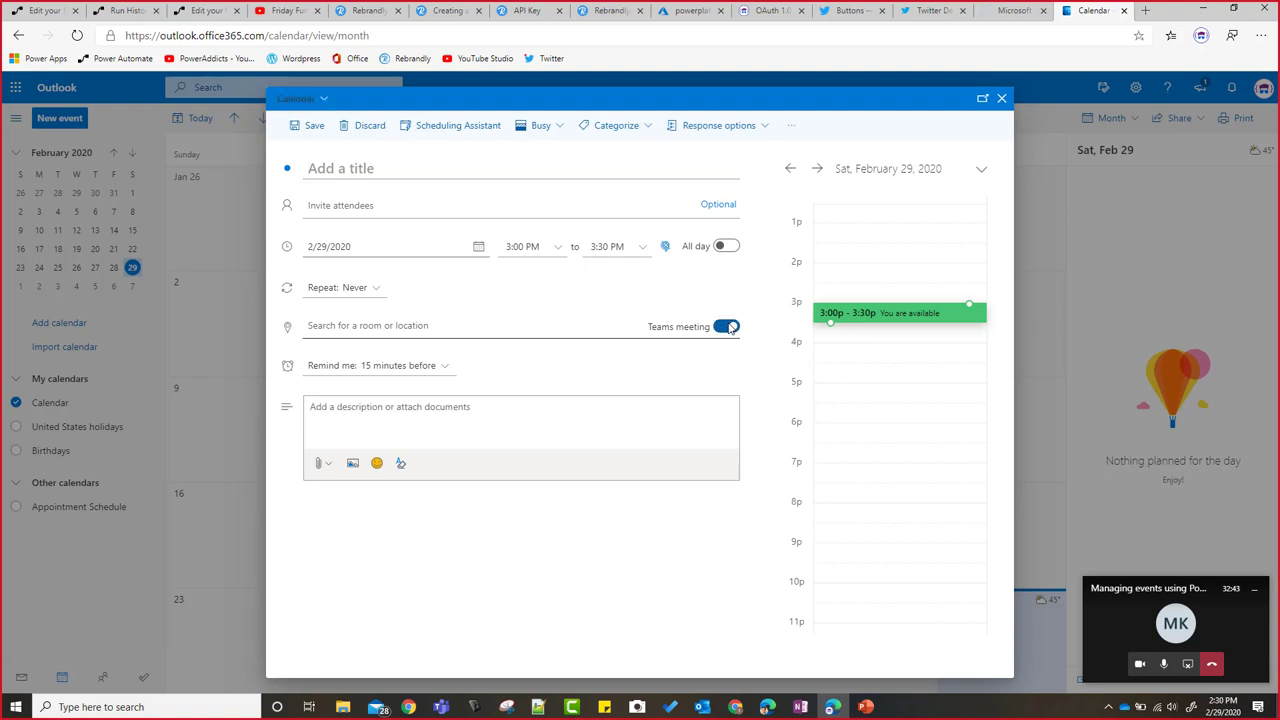
left_click(361, 167)
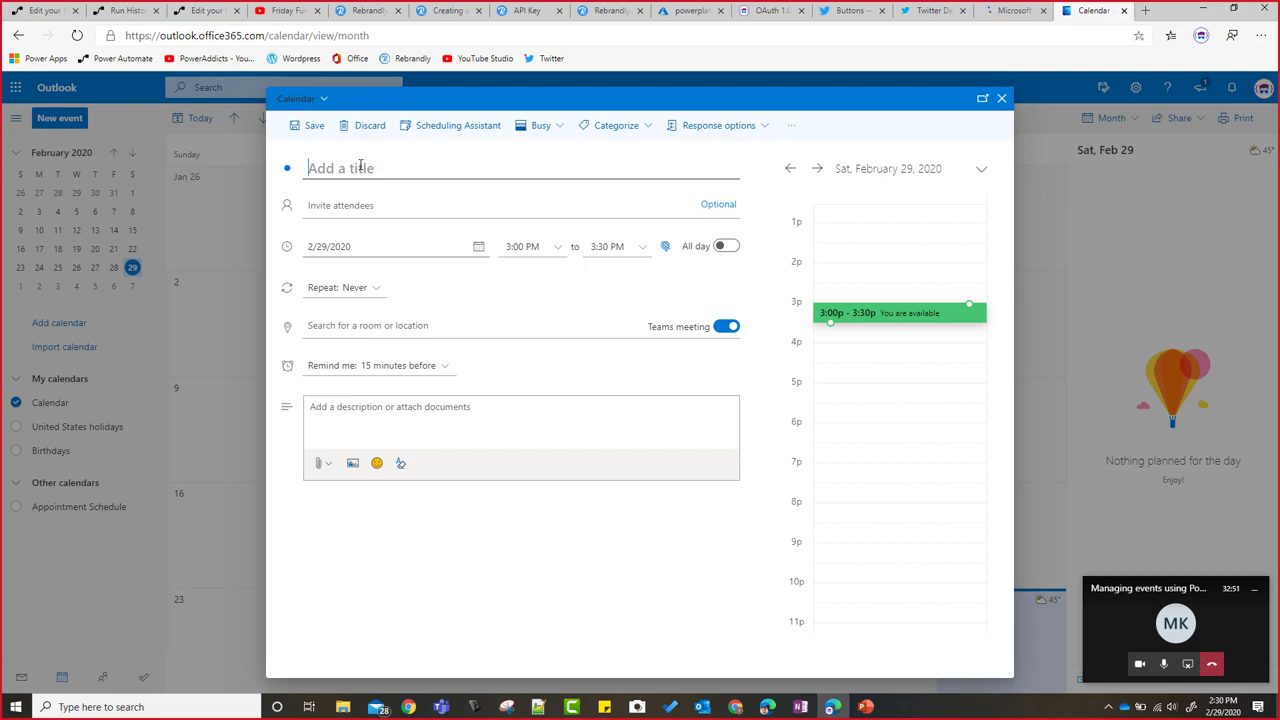
type("March QnA Session")
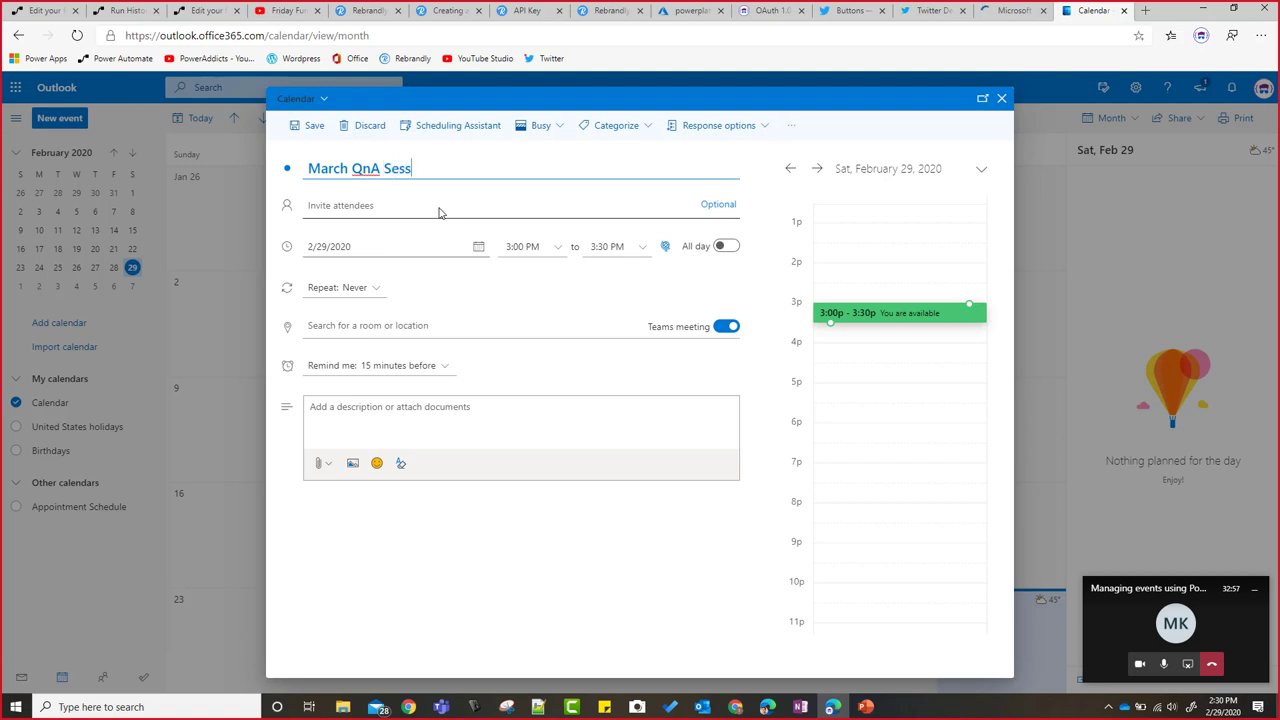
Step: Set the March QnA Session event's date to 3/28/2020
left_click(476, 254)
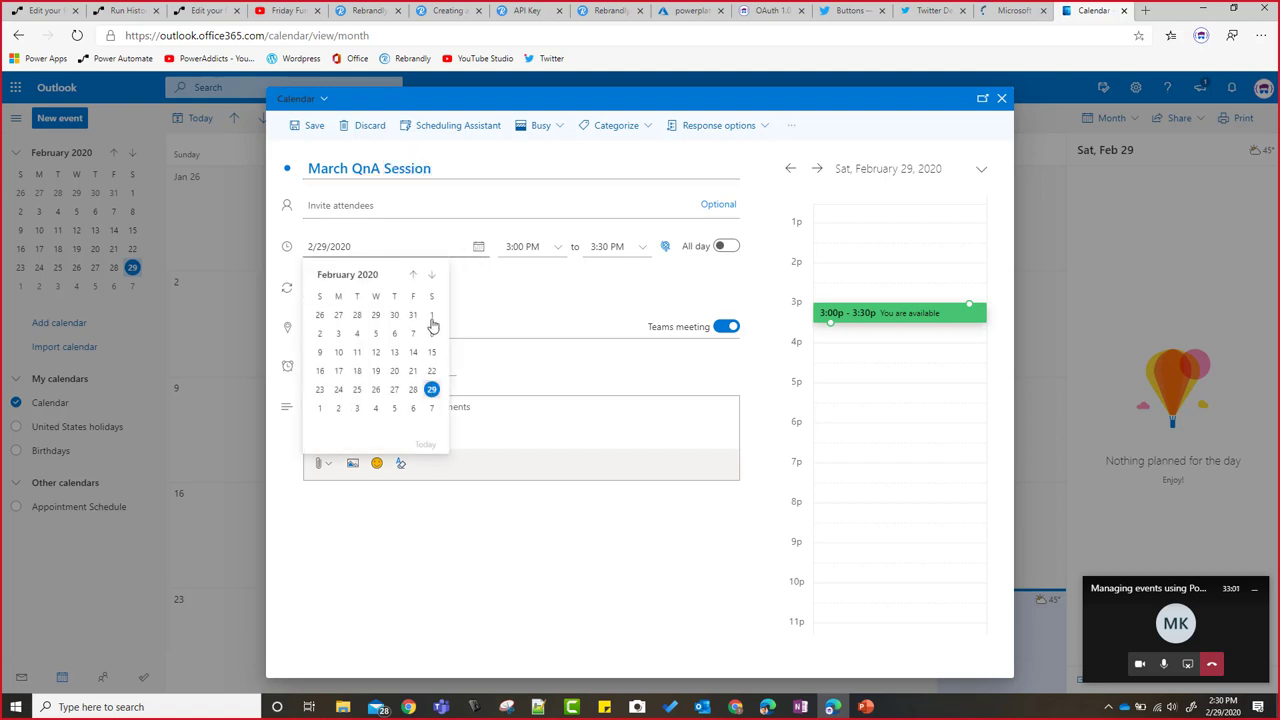
left_click(431, 277)
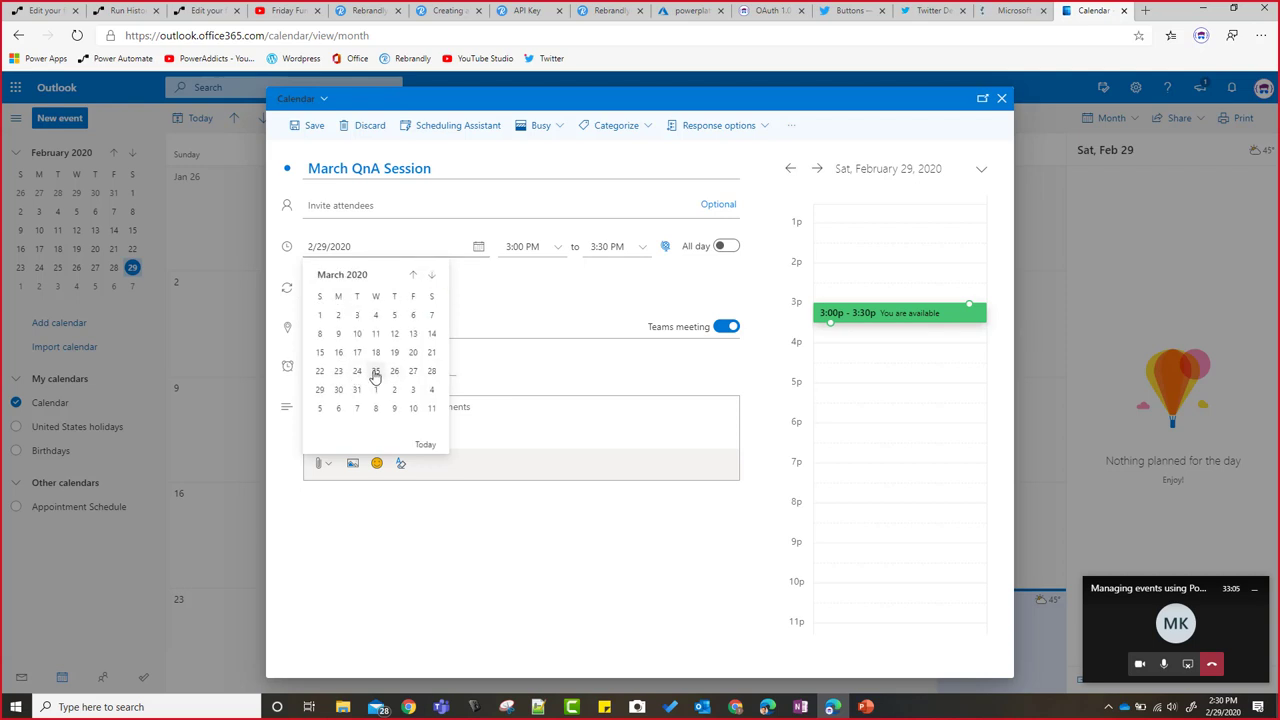
left_click(431, 354)
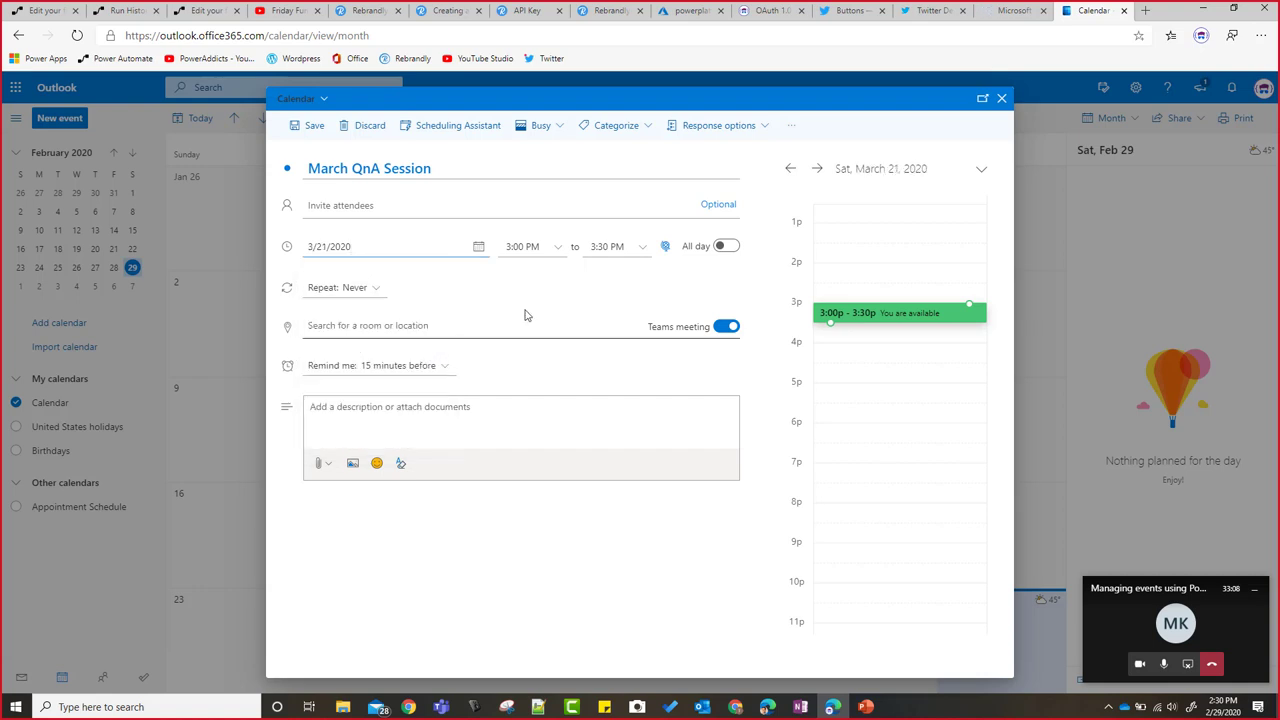
left_click(554, 249)
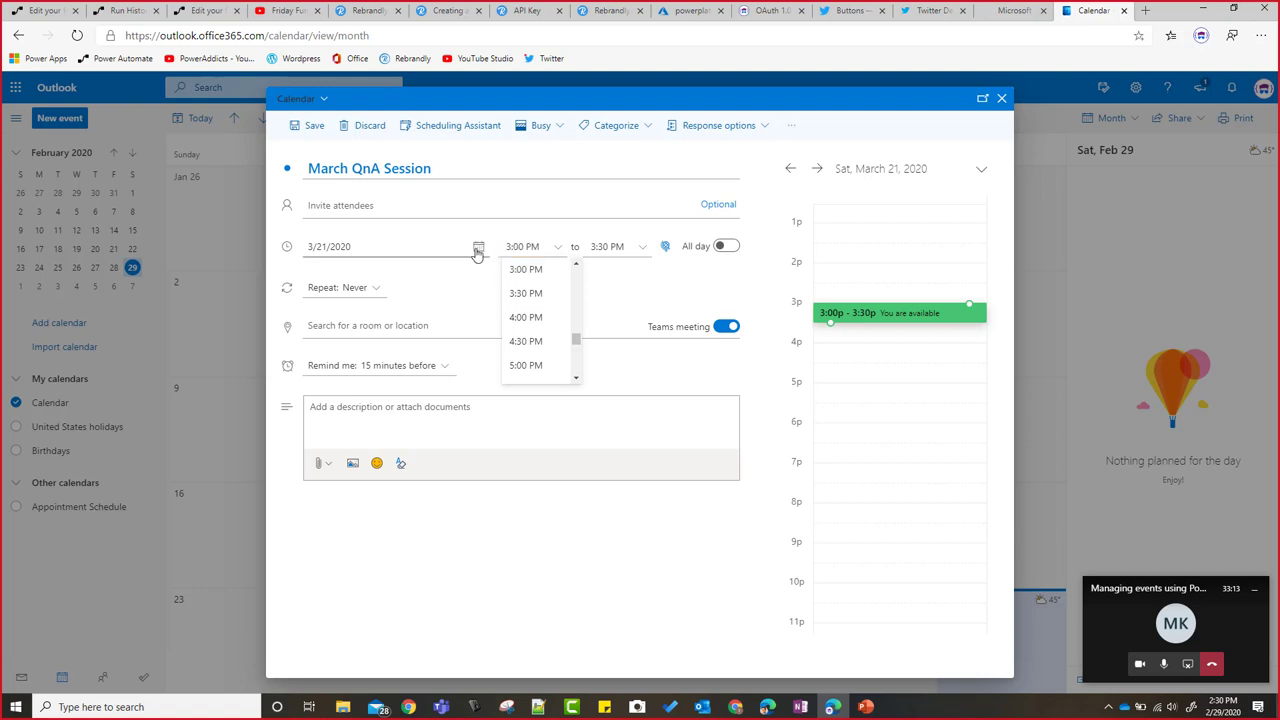
left_click(478, 250)
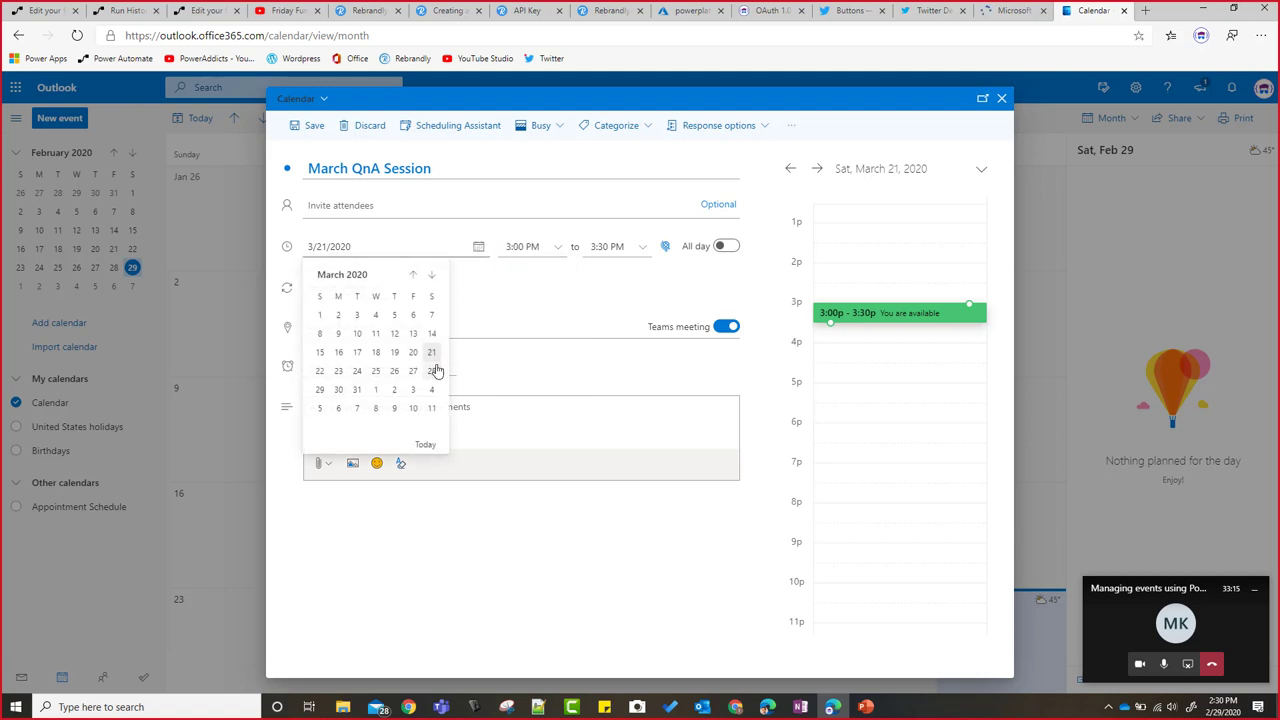
key("Return")
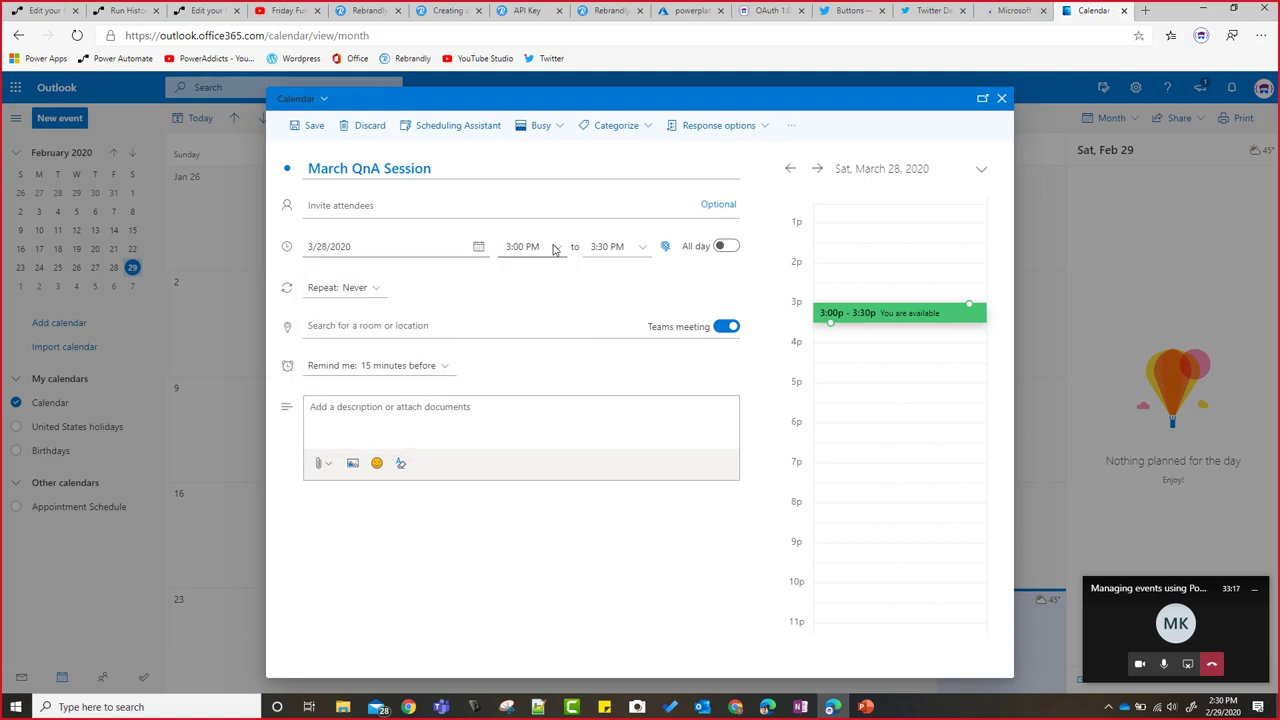
Step: Set the event's start time to 2:00 PM
left_click(555, 248)
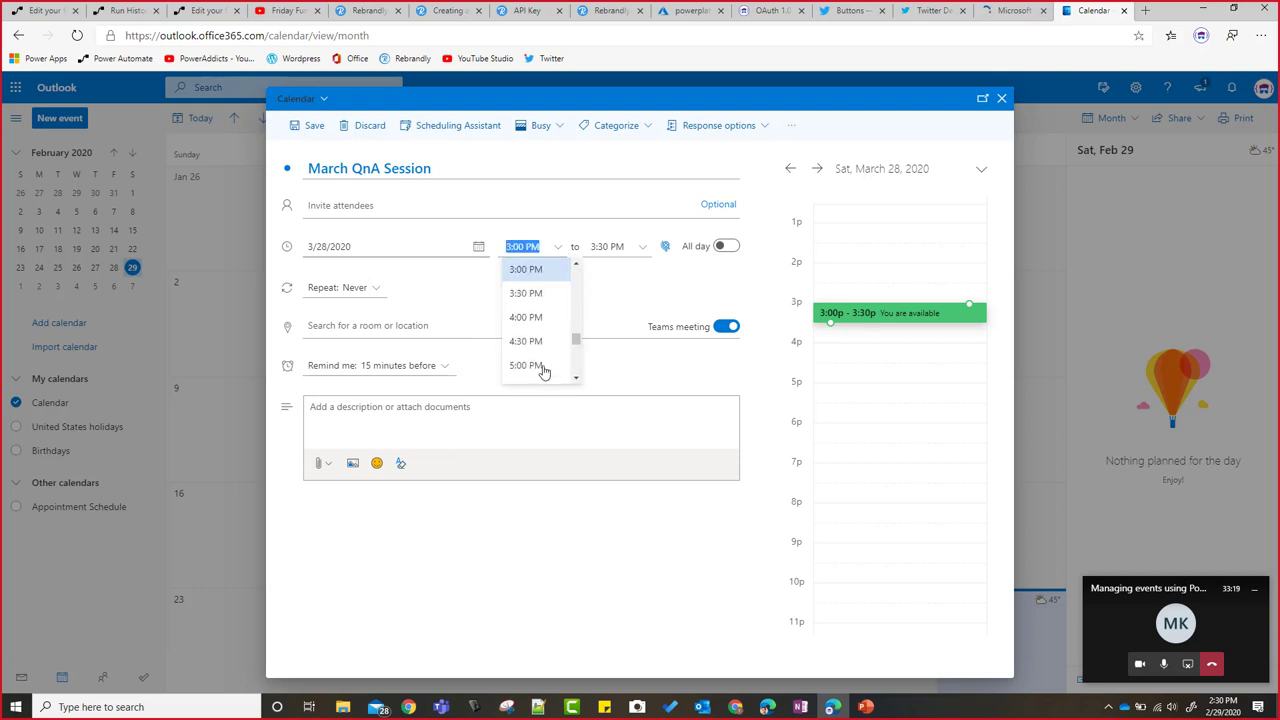
scroll(541, 315, "up", 1)
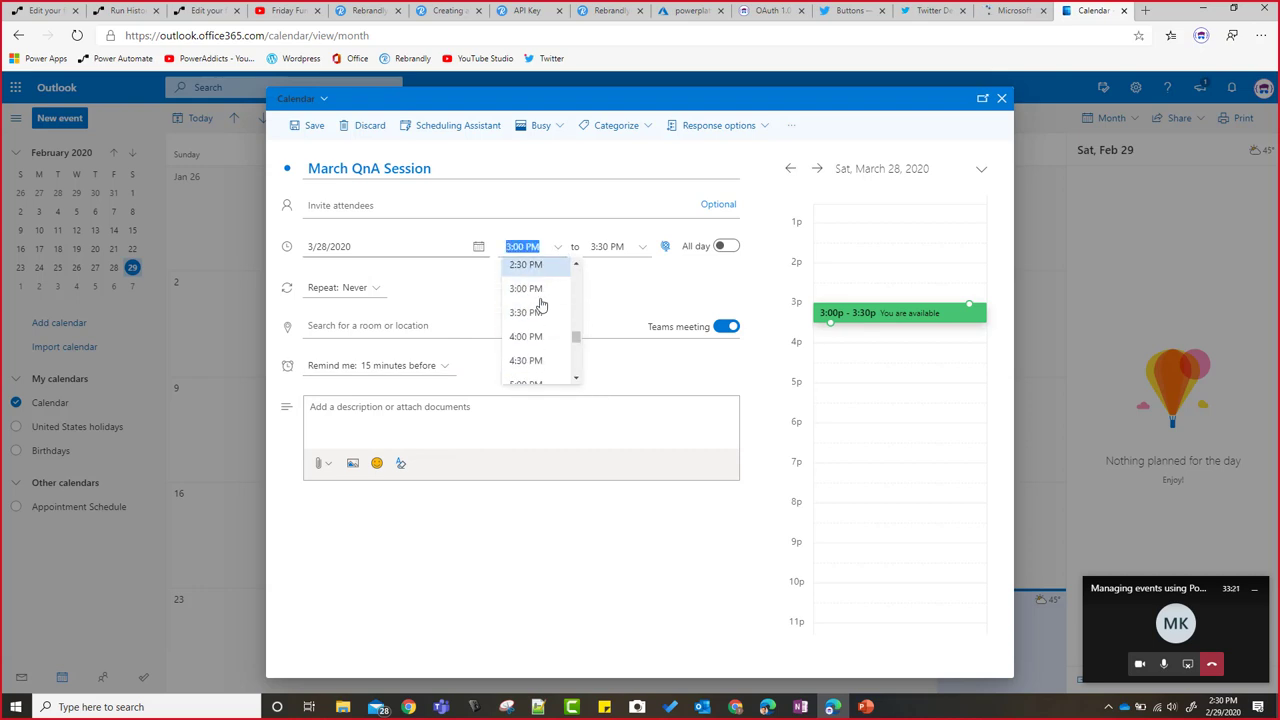
scroll(536, 290, "up", 2)
left_click(534, 288)
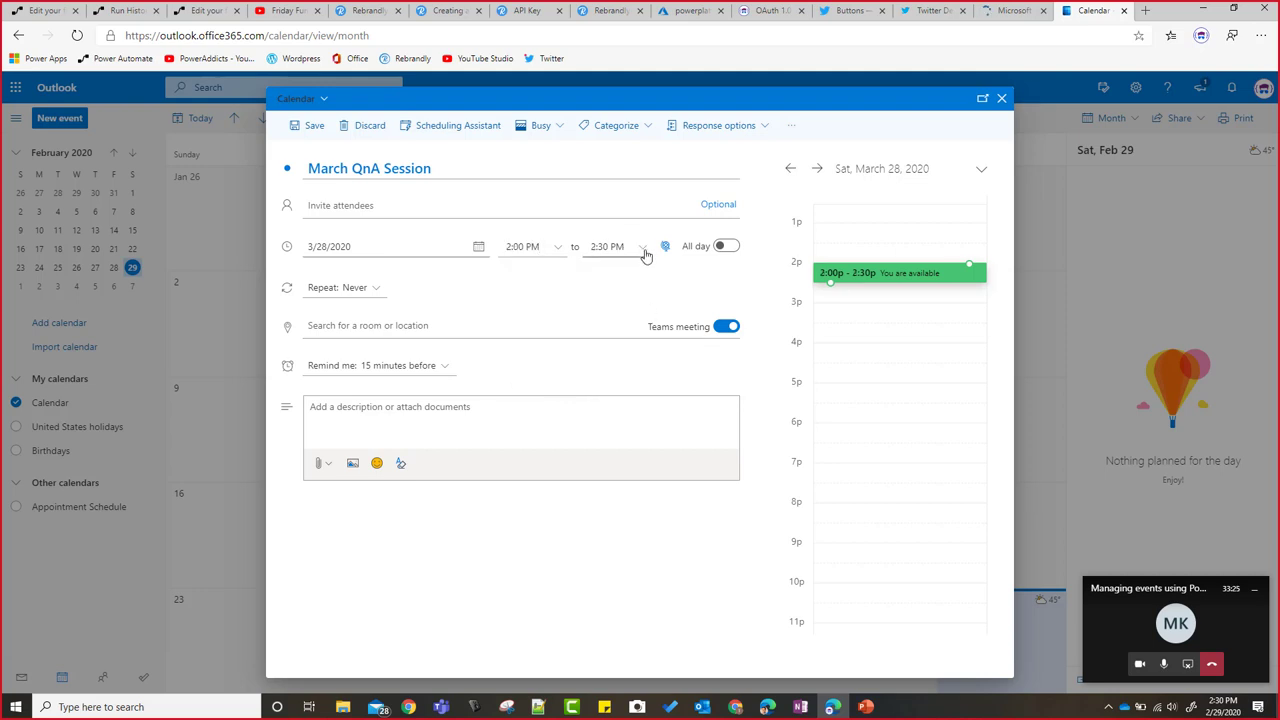
Step: Set the March QnA Session event's end time to 3:30 PM and save the event
left_click(643, 254)
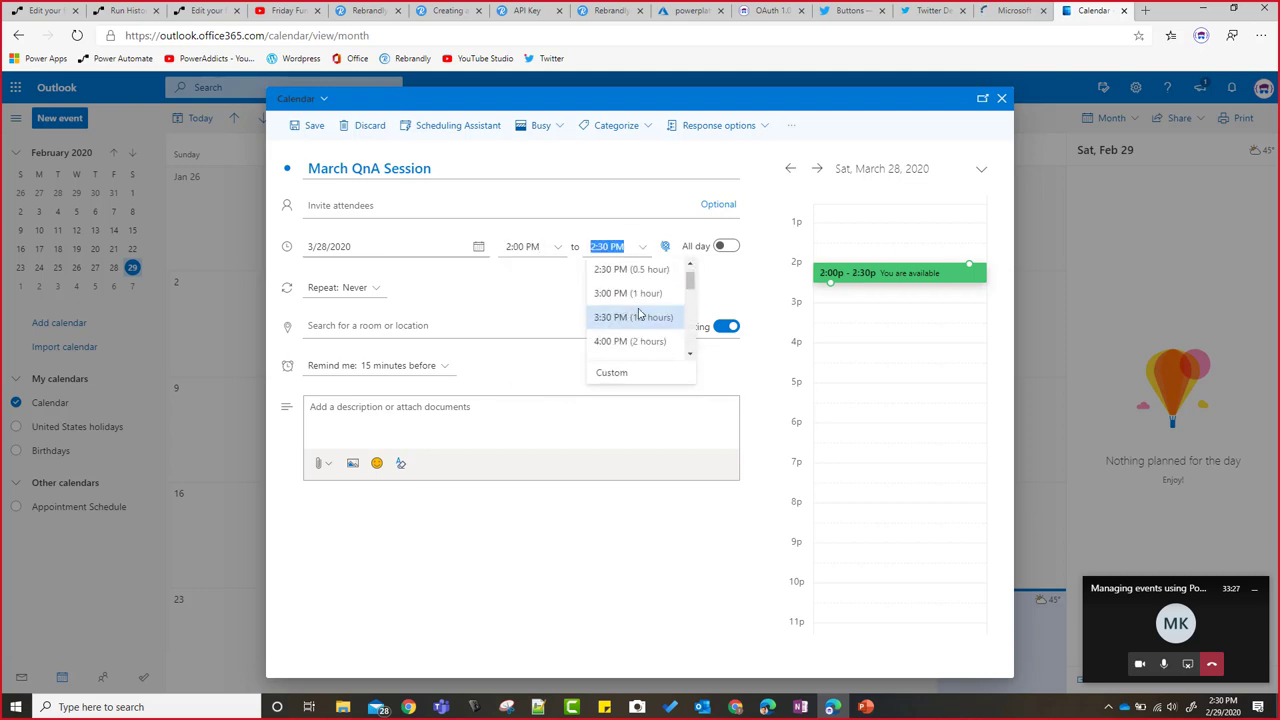
left_click(632, 316)
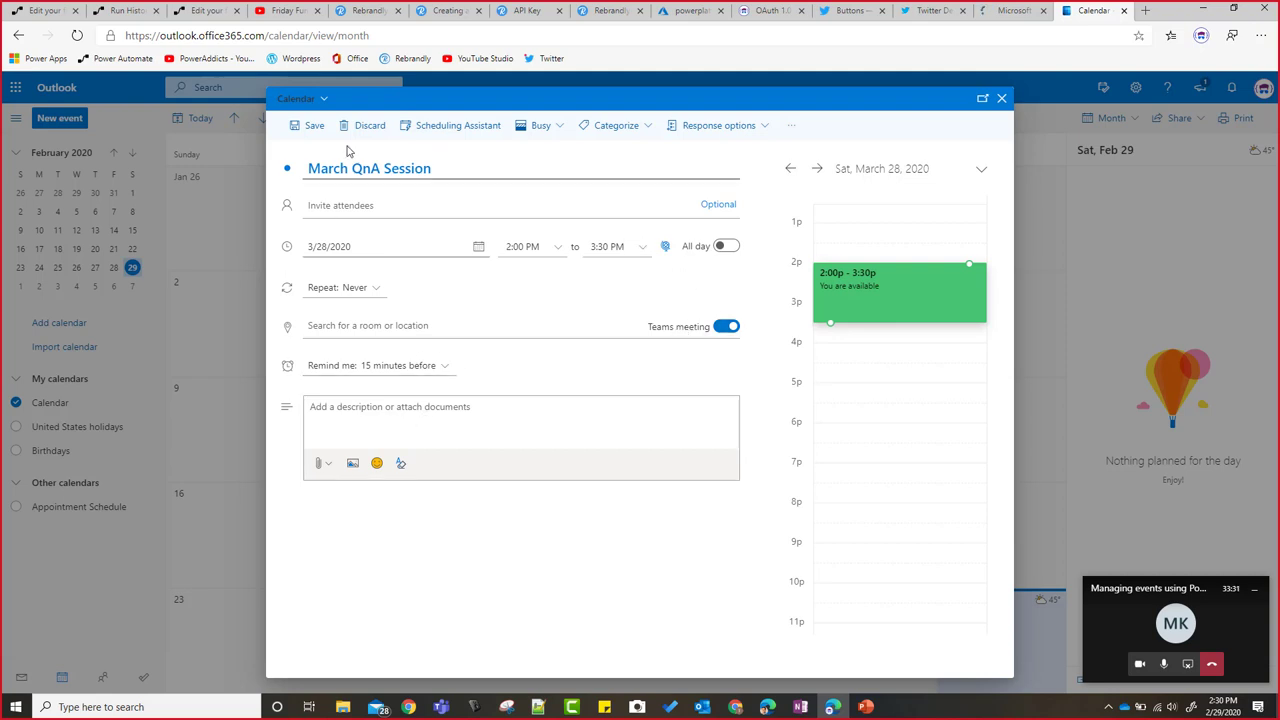
left_click(311, 128)
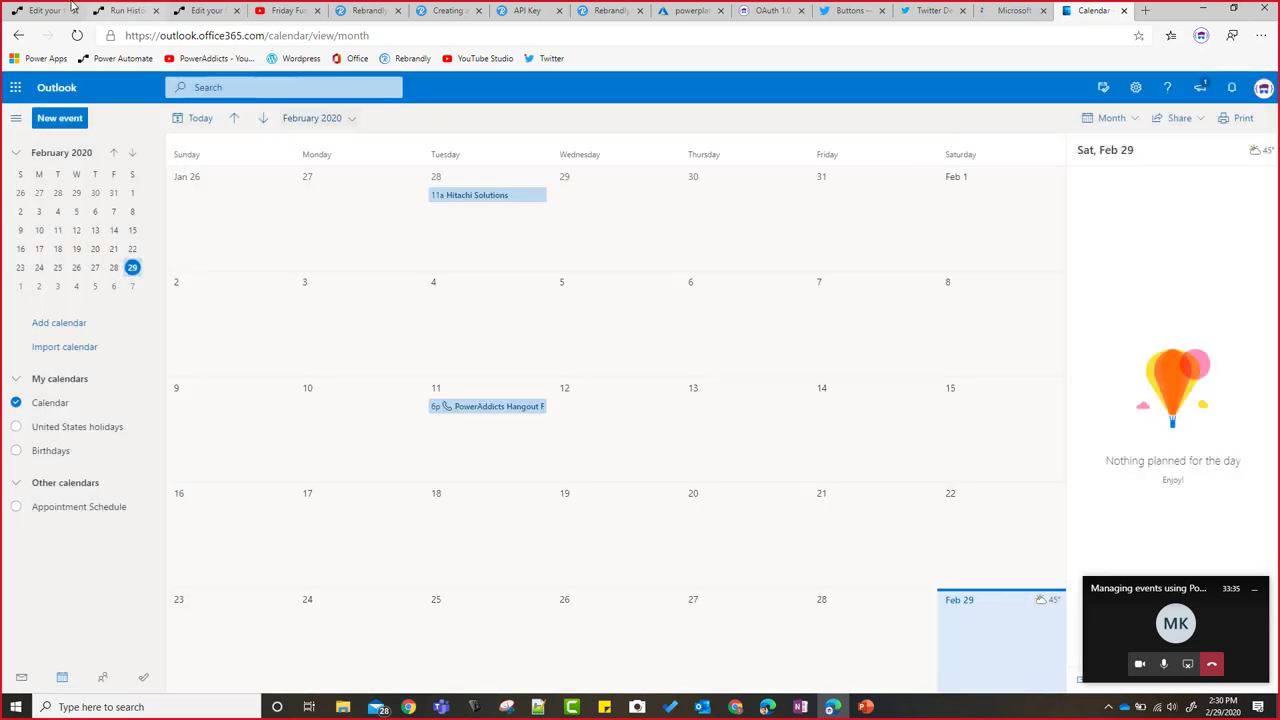
Step: Return to the Demo- Mange events flow, leave its editor without saving, and refresh its run history to check for a new run
left_click(183, 9)
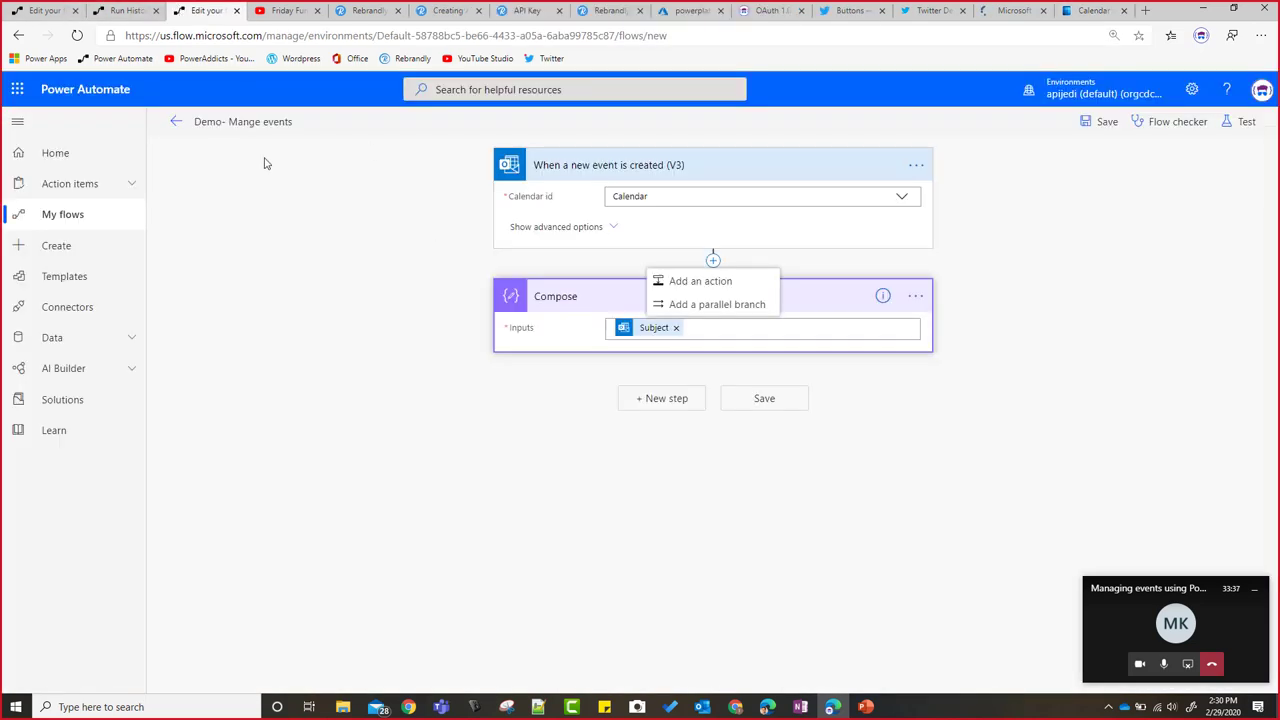
left_click(177, 123)
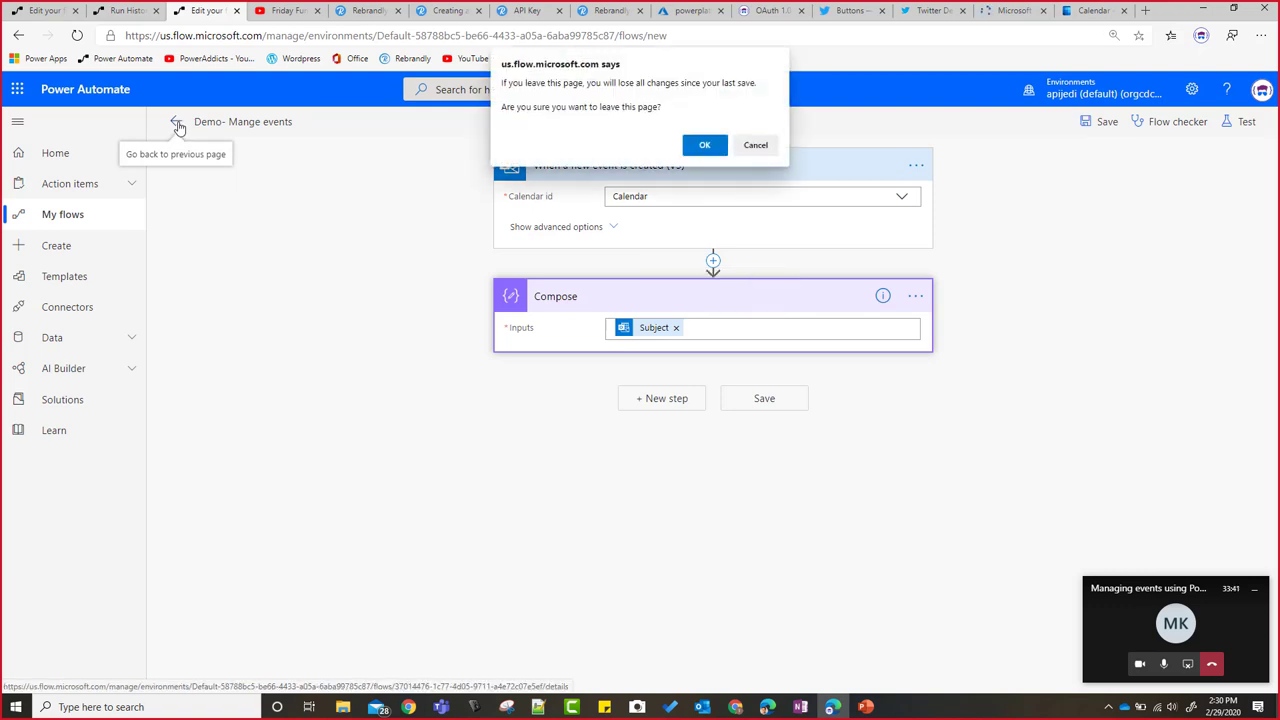
left_click(705, 146)
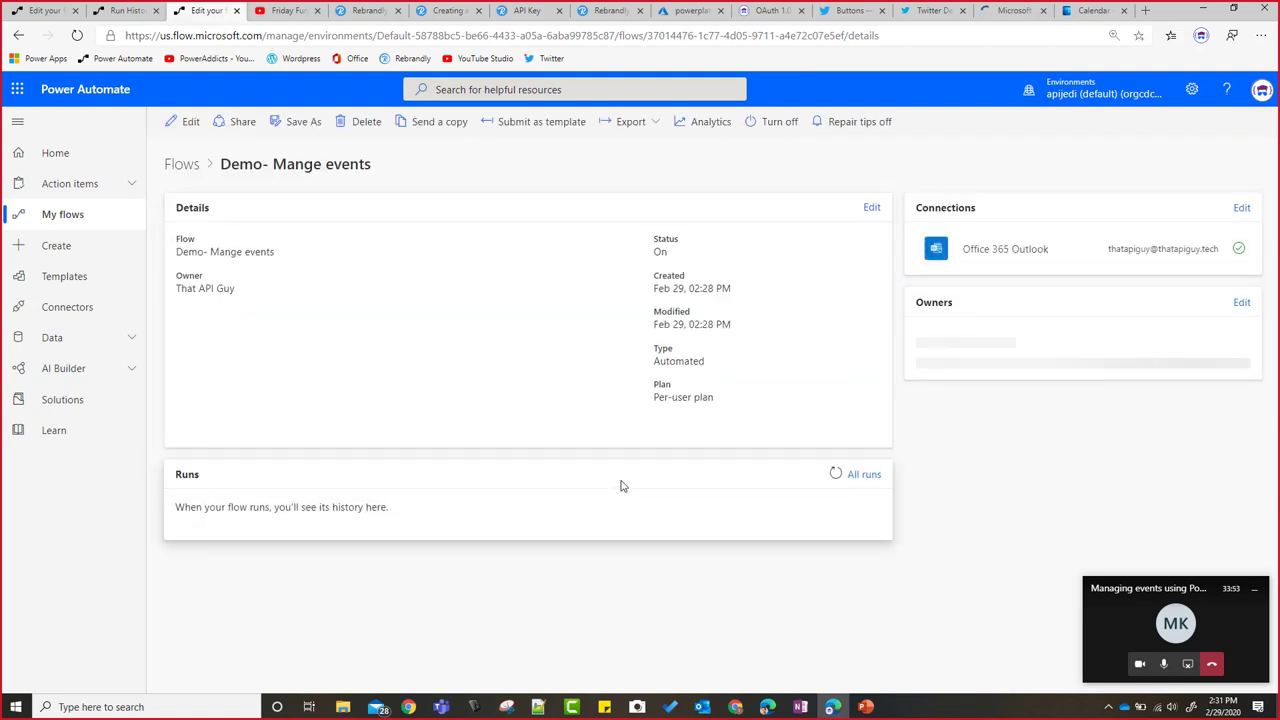
left_click(835, 474)
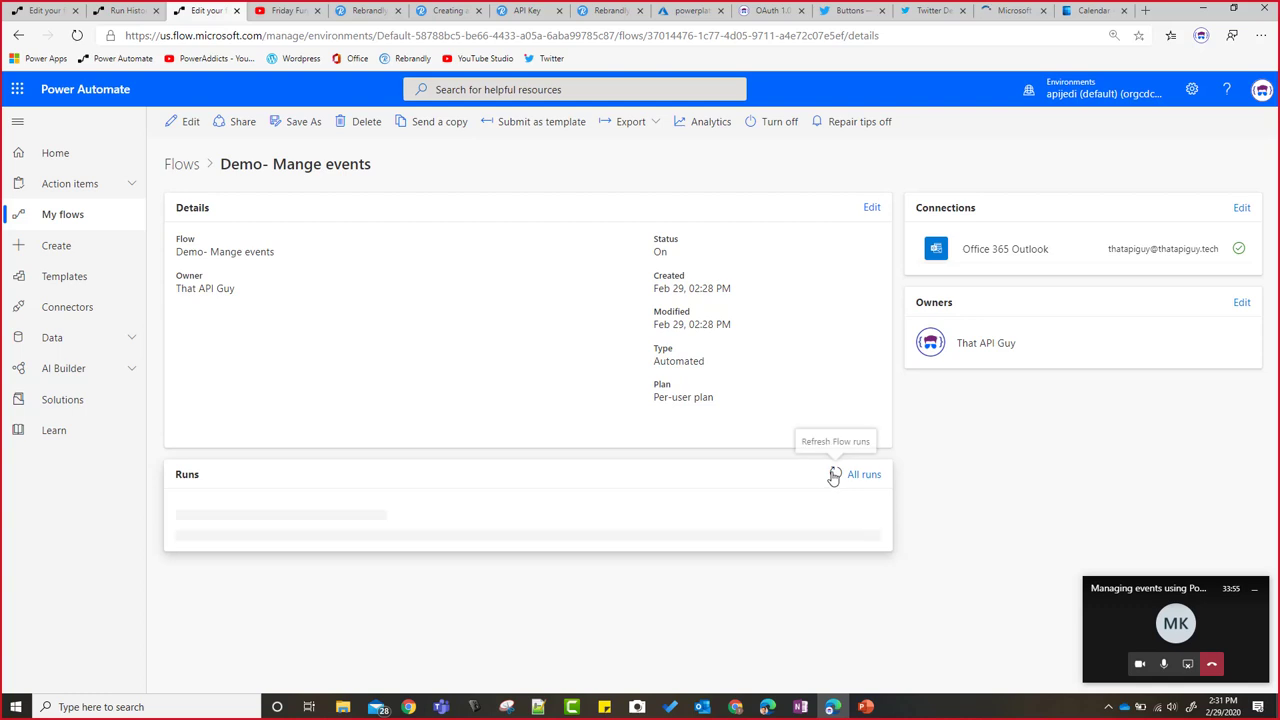
left_click(835, 474)
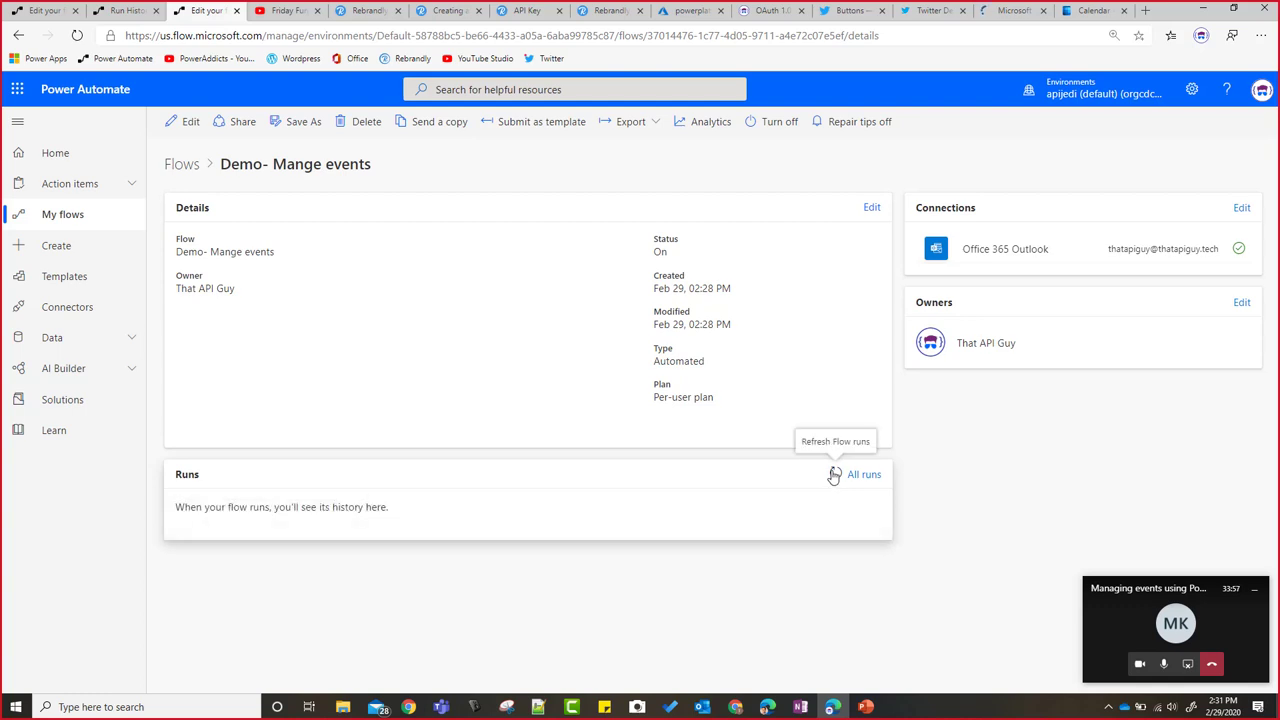
left_click(835, 474)
left_click(835, 474)
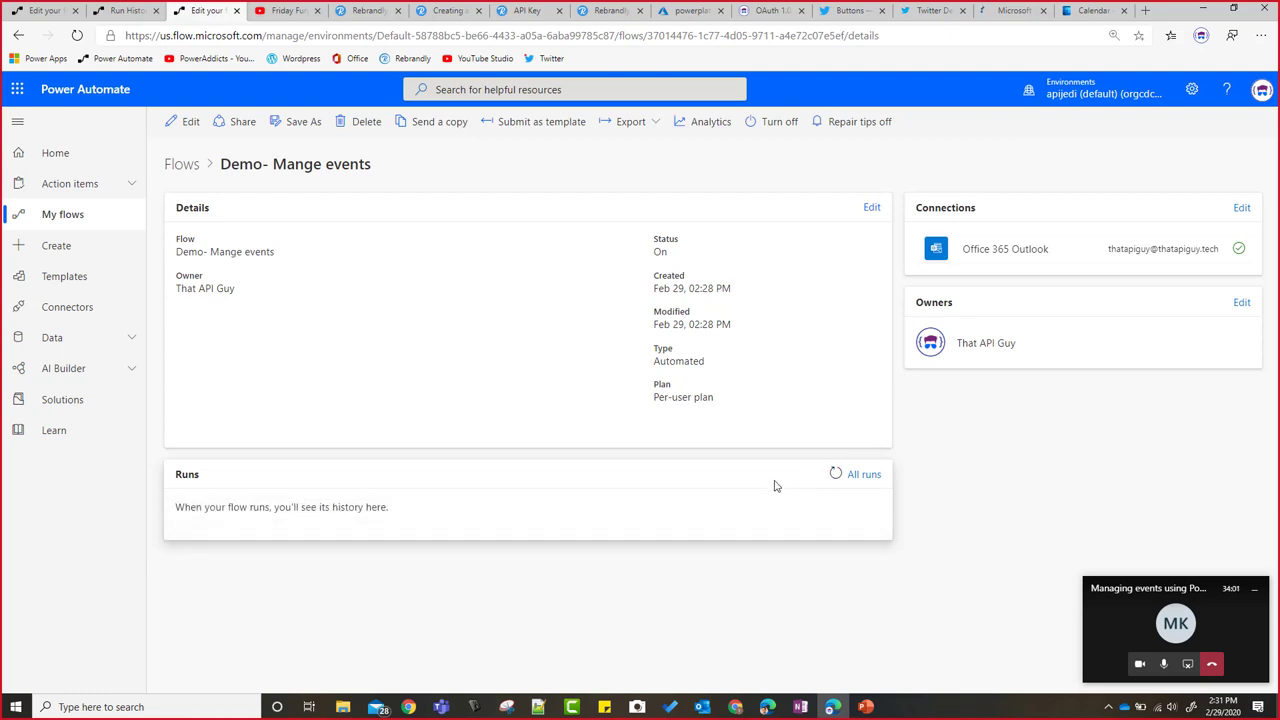
left_click(835, 474)
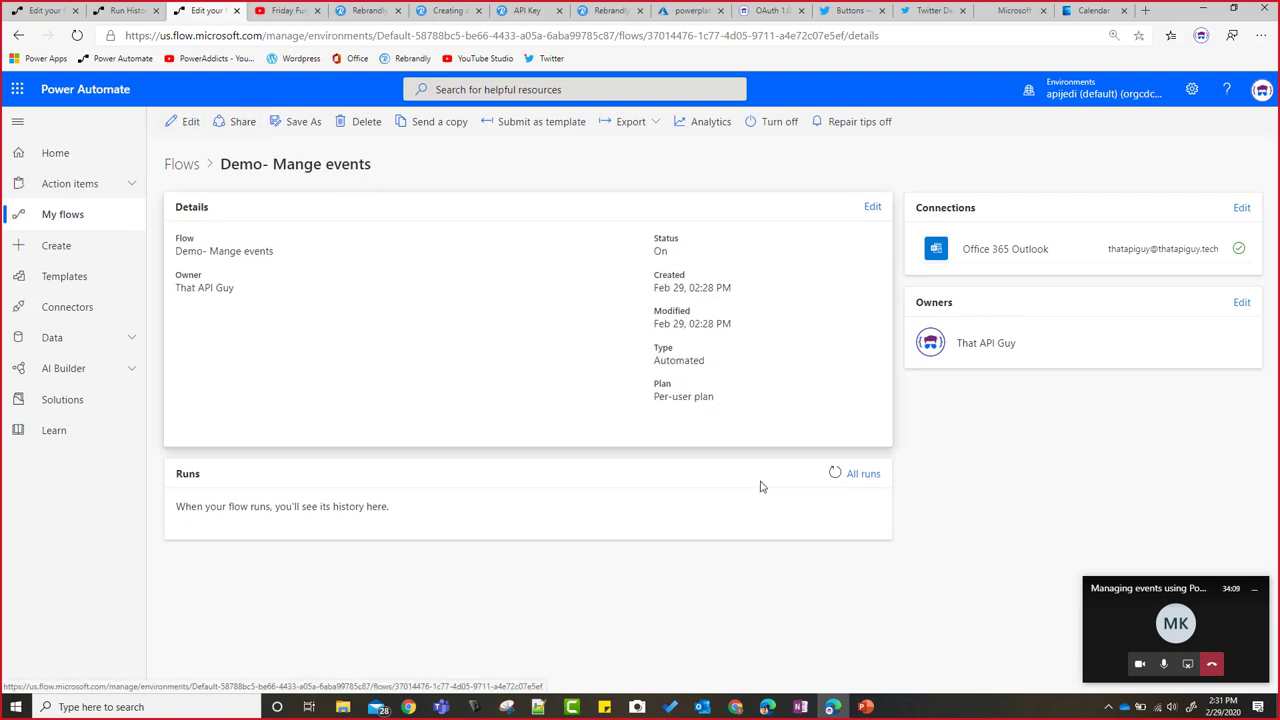
left_click(835, 476)
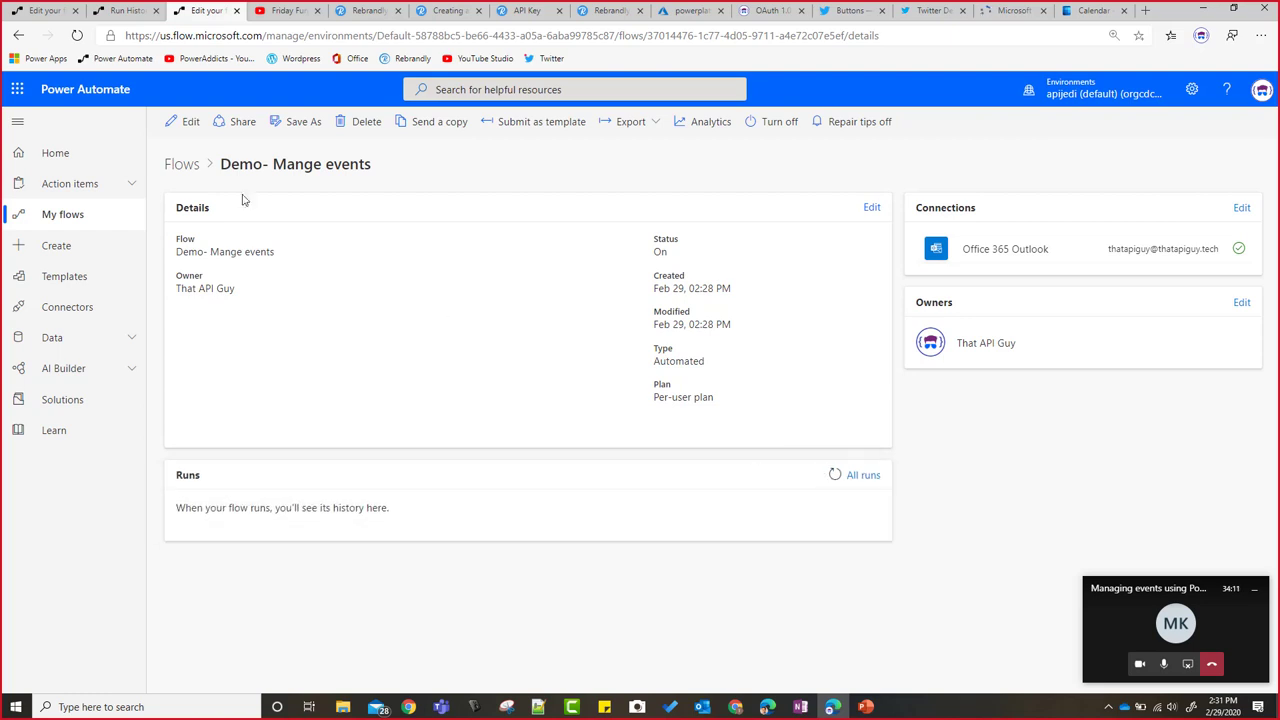
Step: Reopen the flow for editing and add a Data Operation Filter array action after the Compose action
left_click(183, 124)
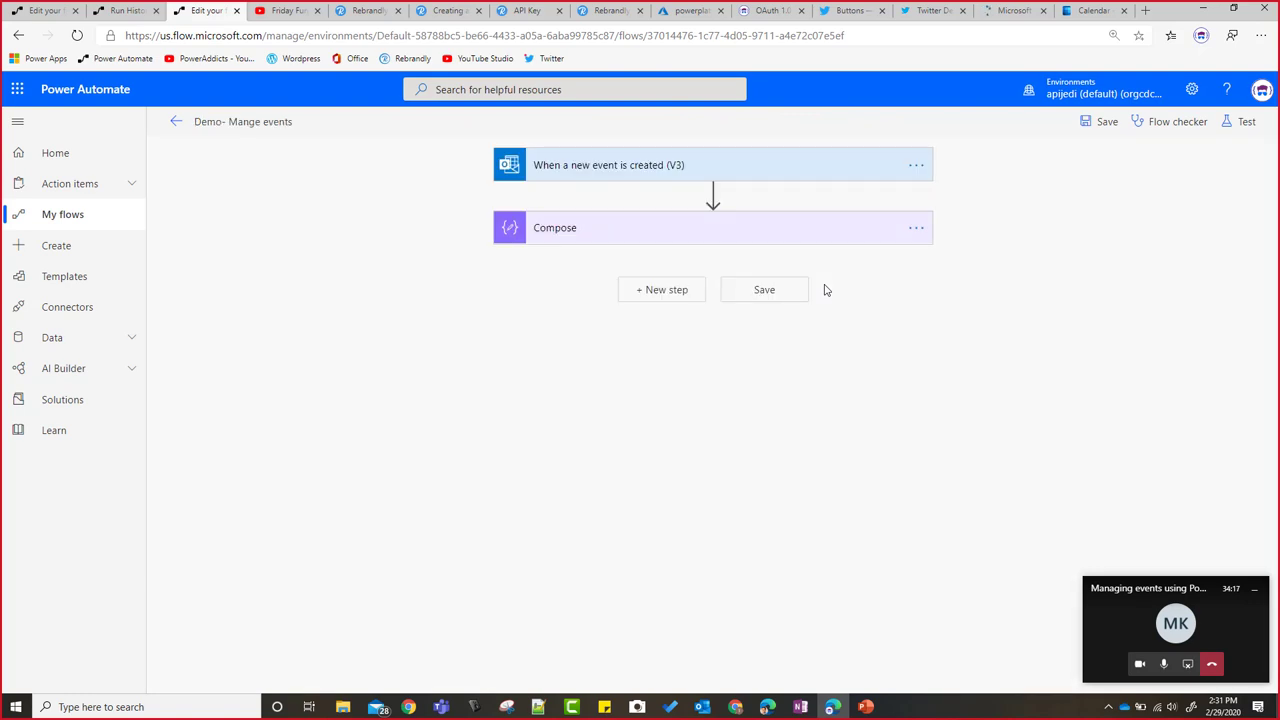
left_click(694, 290)
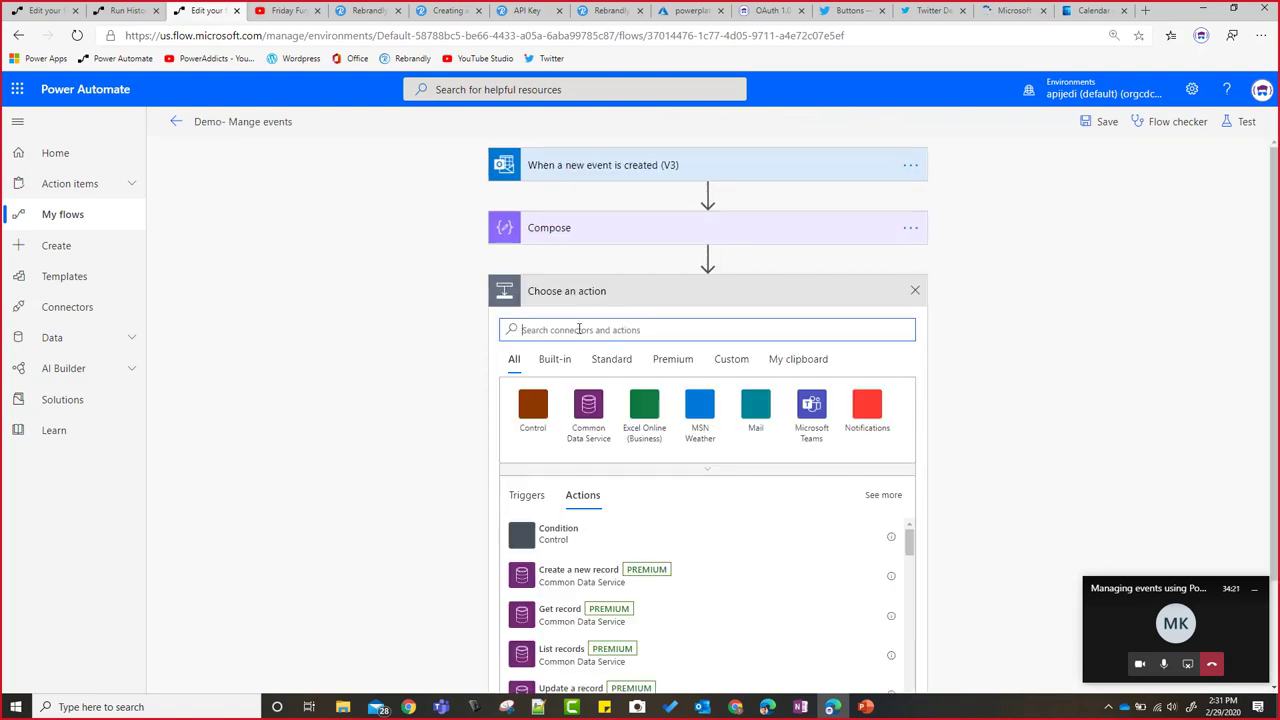
type("fil")
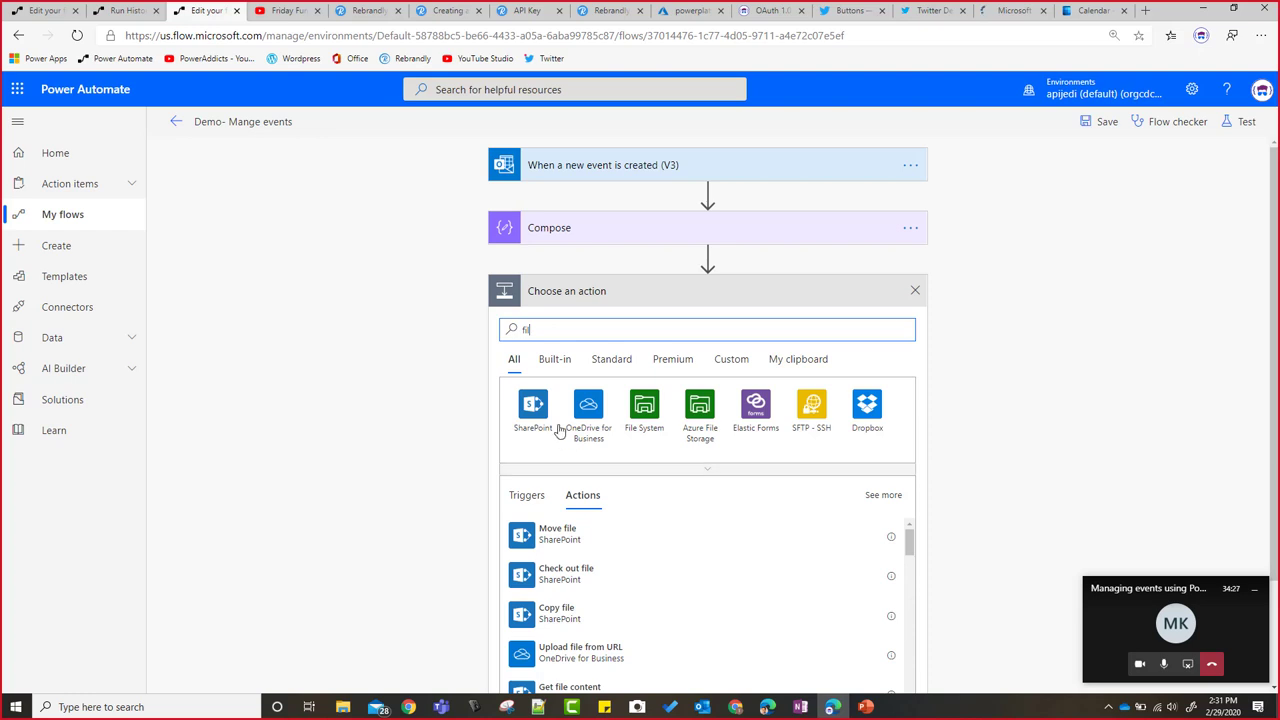
type("t")
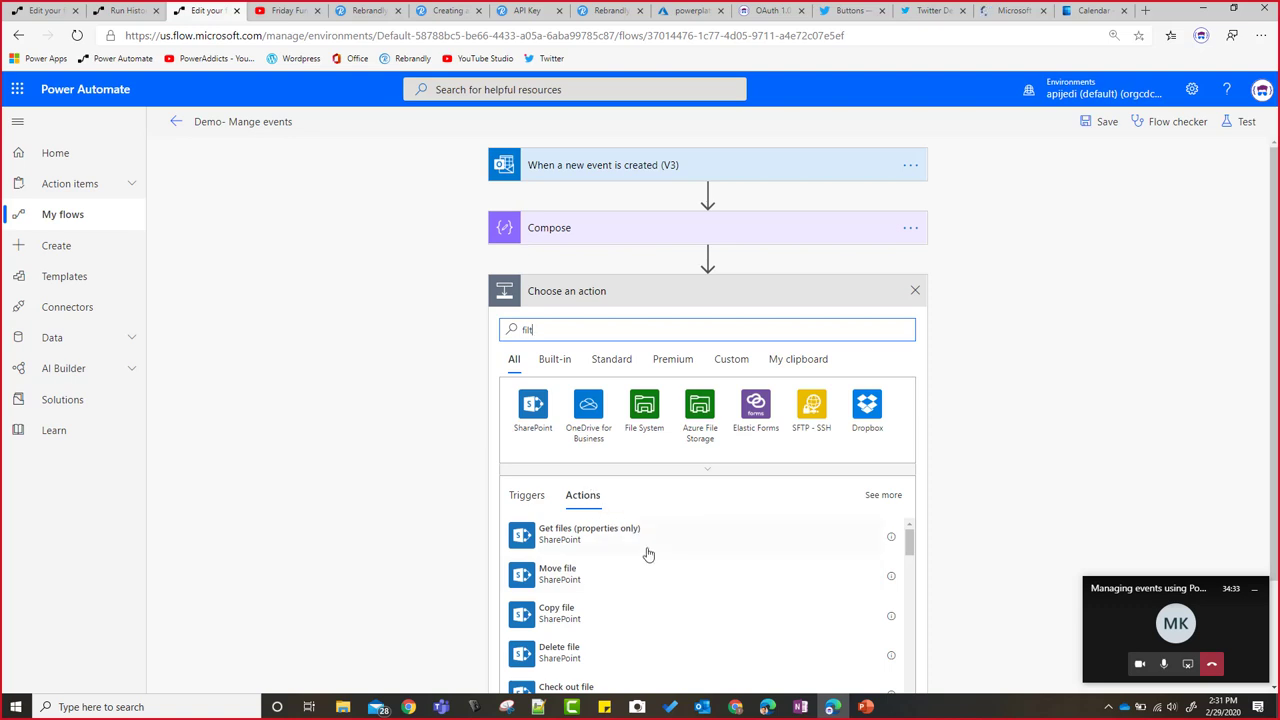
scroll(670, 540, "down", 2)
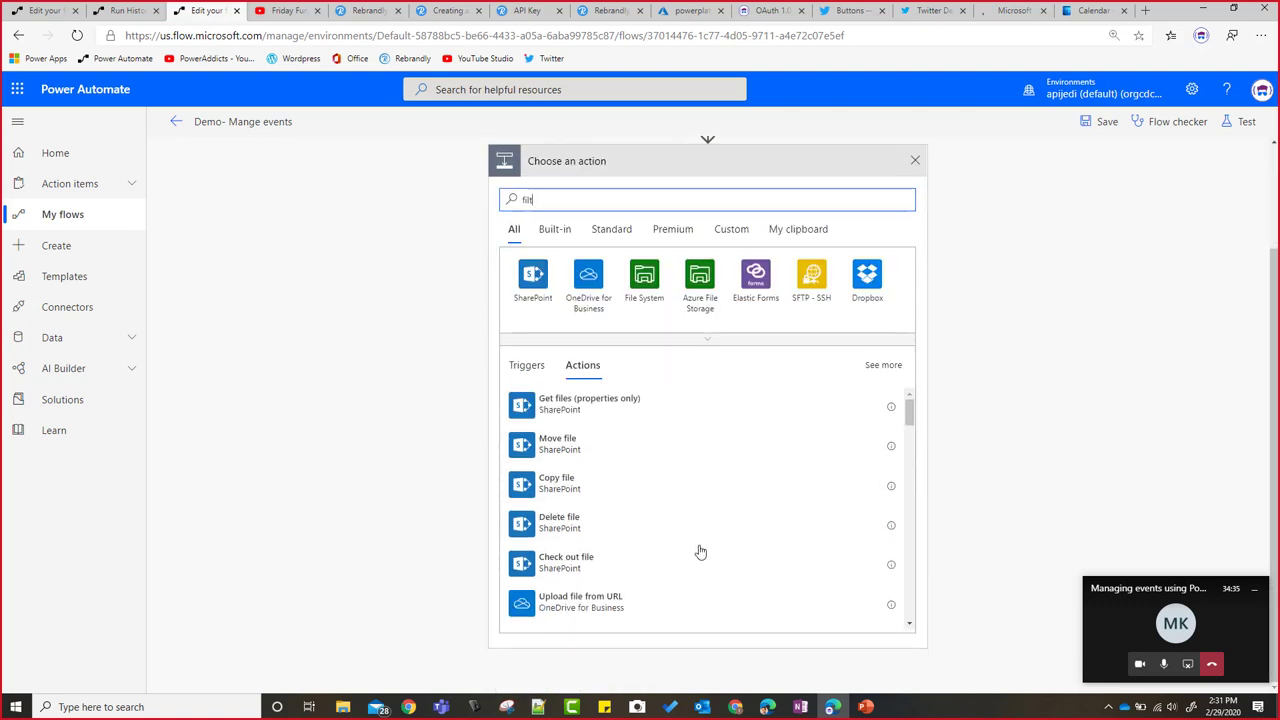
scroll(700, 552, "down", 8)
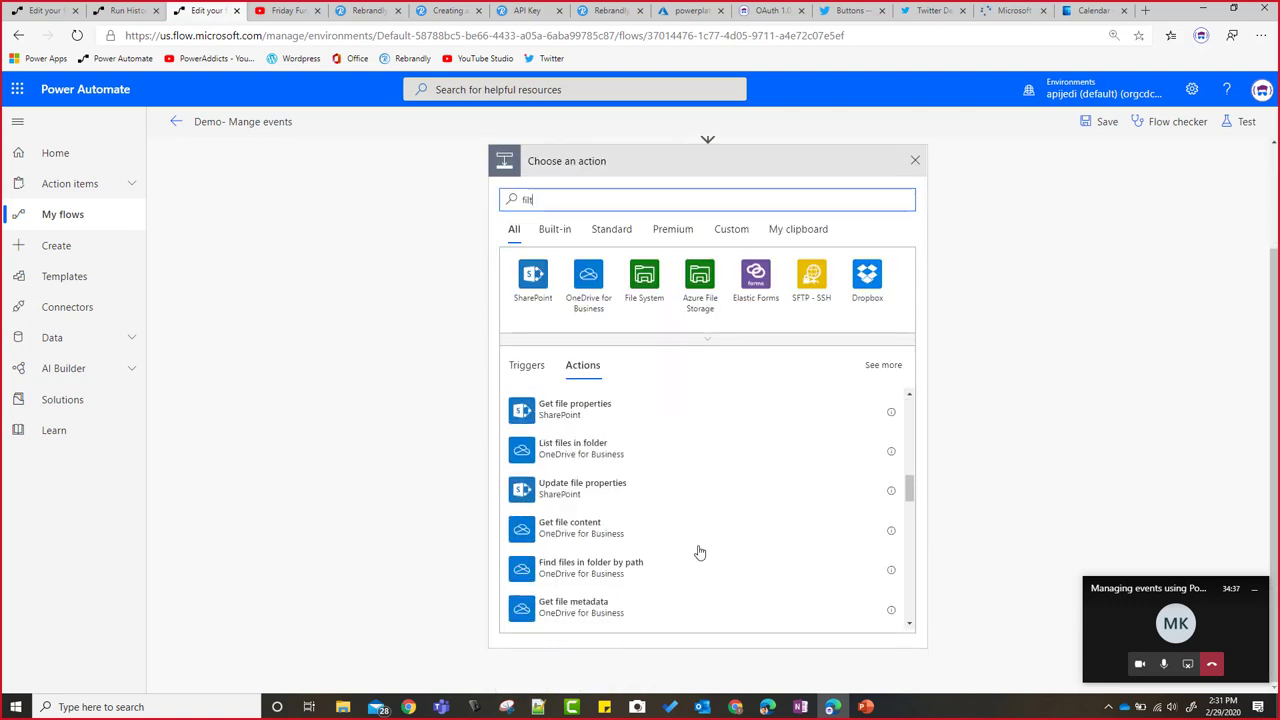
scroll(700, 552, "down", 6)
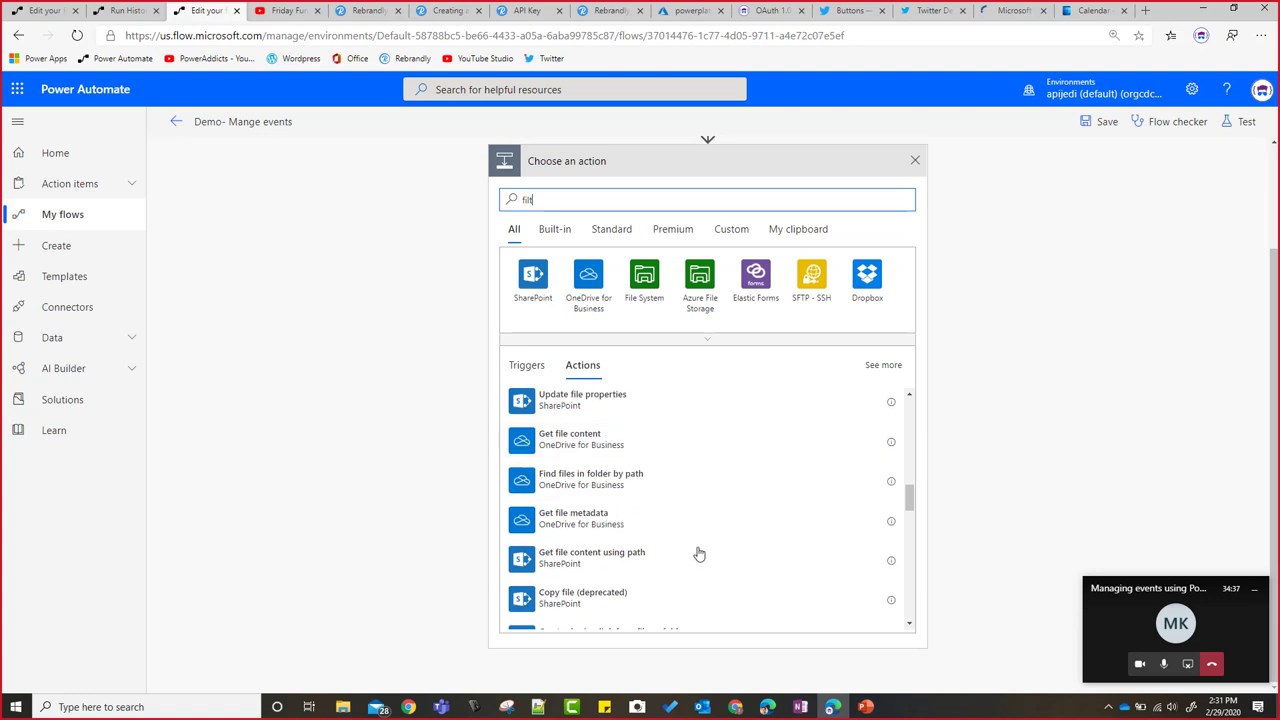
double_click(543, 200)
type("data o")
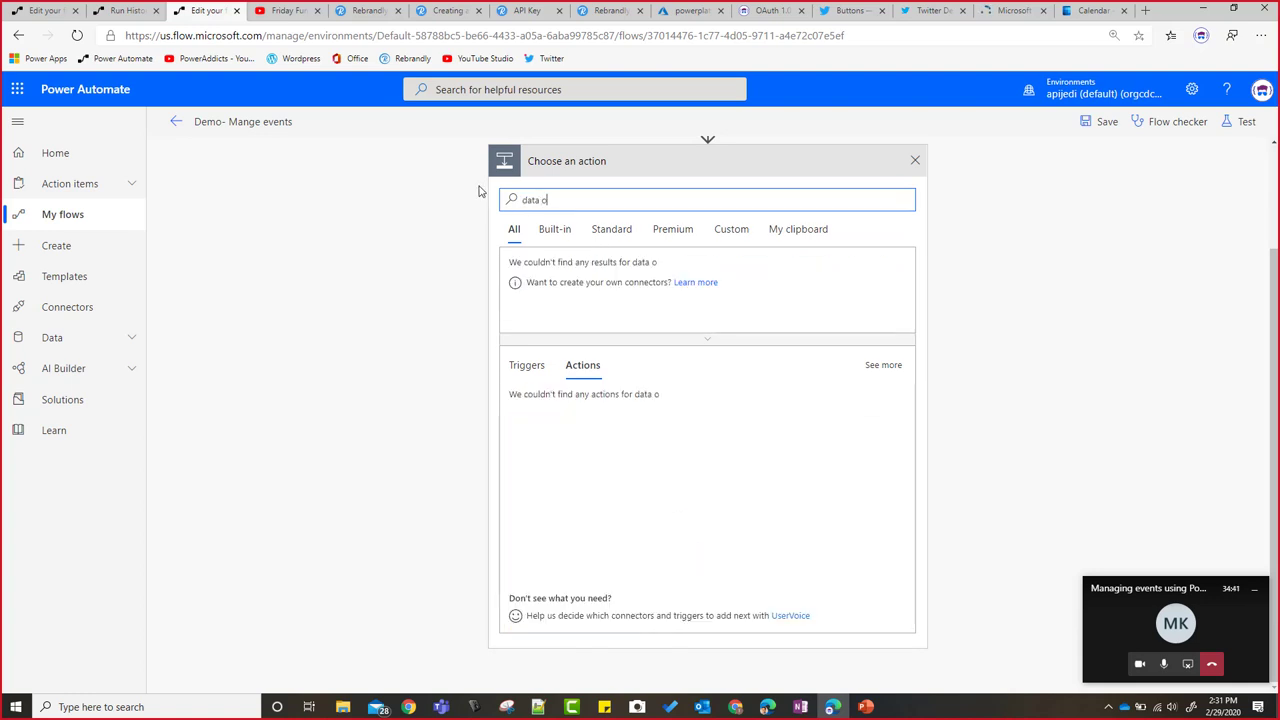
type("per")
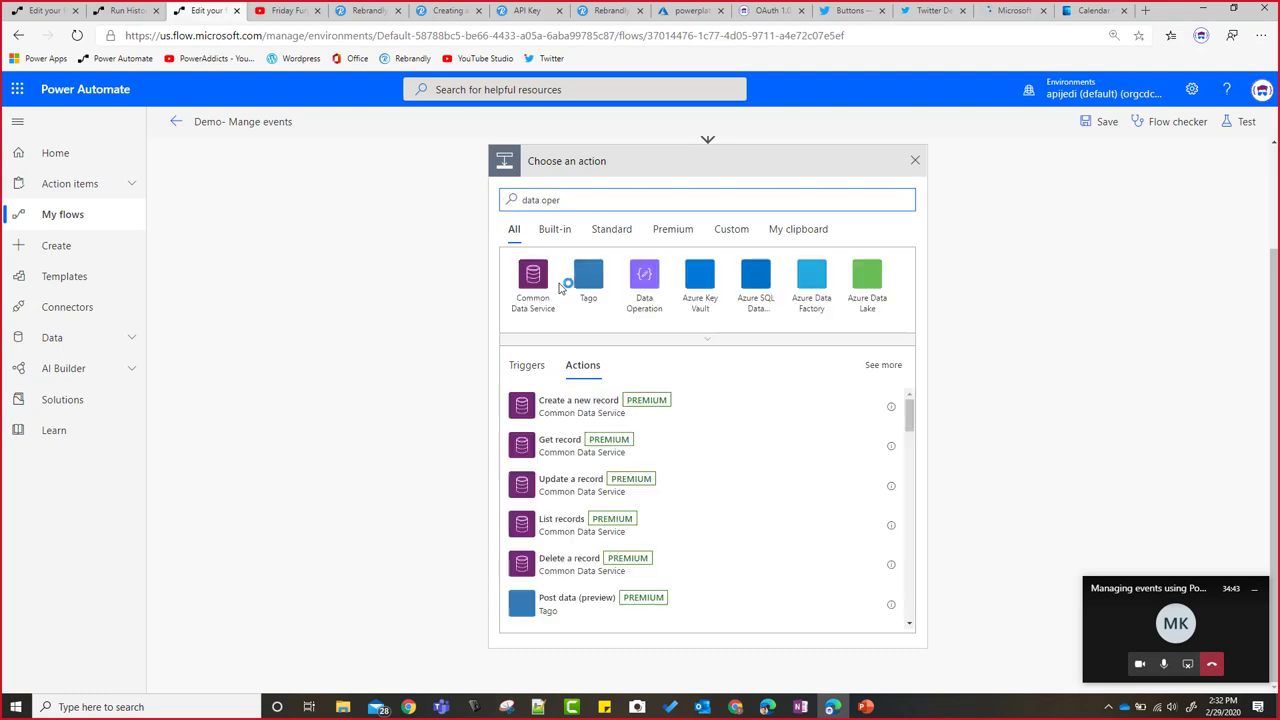
left_click(650, 290)
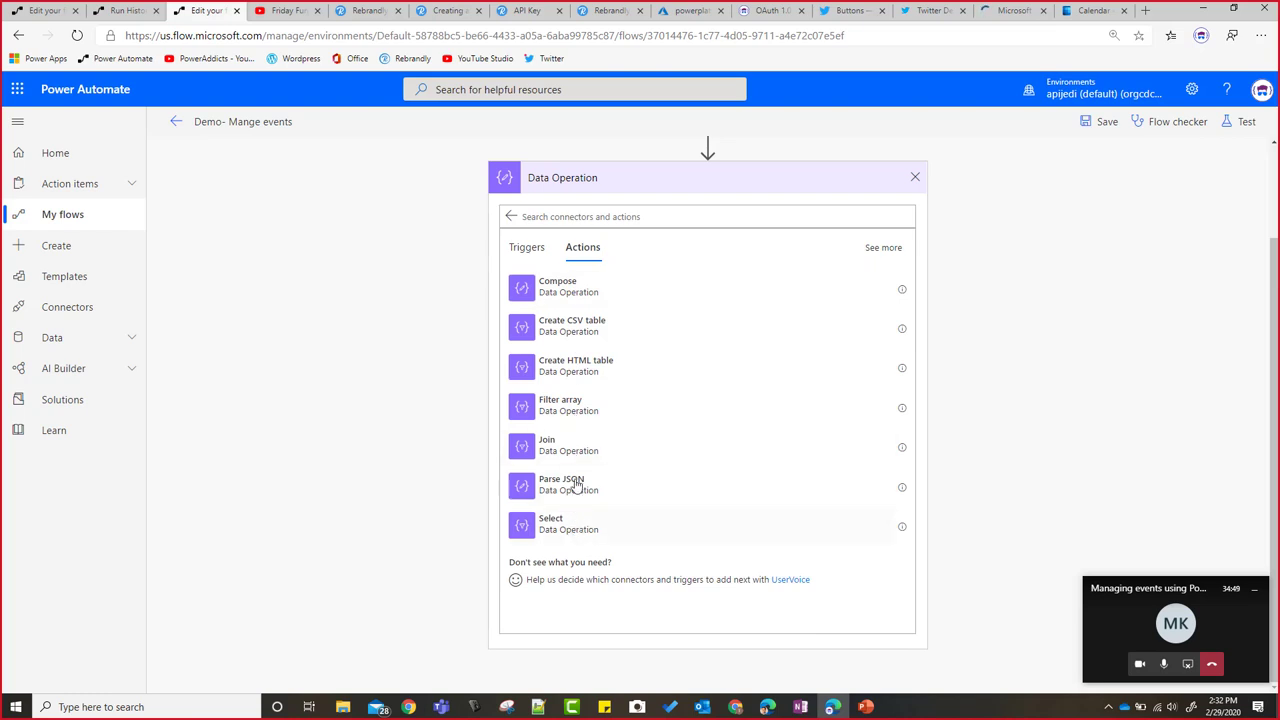
left_click(570, 402)
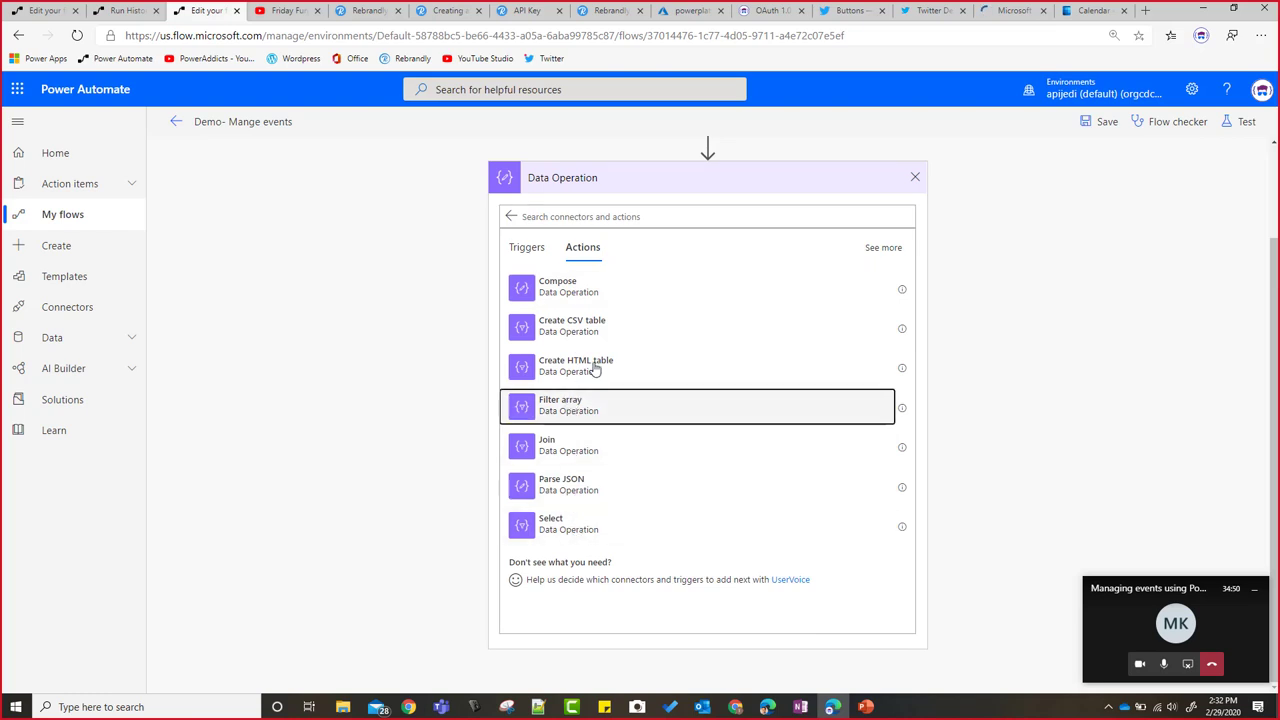
Step: Use the trigger's Subject as the value to compare in the Filter array condition
left_click(650, 321)
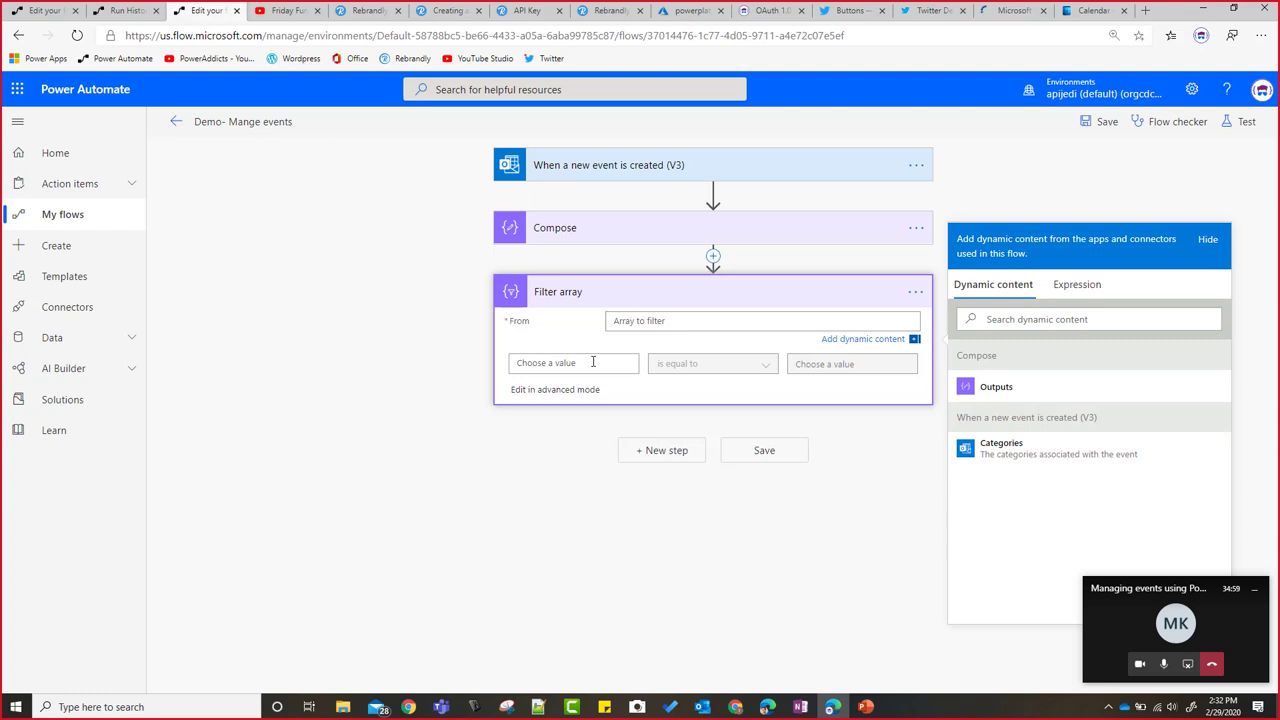
left_click(593, 362)
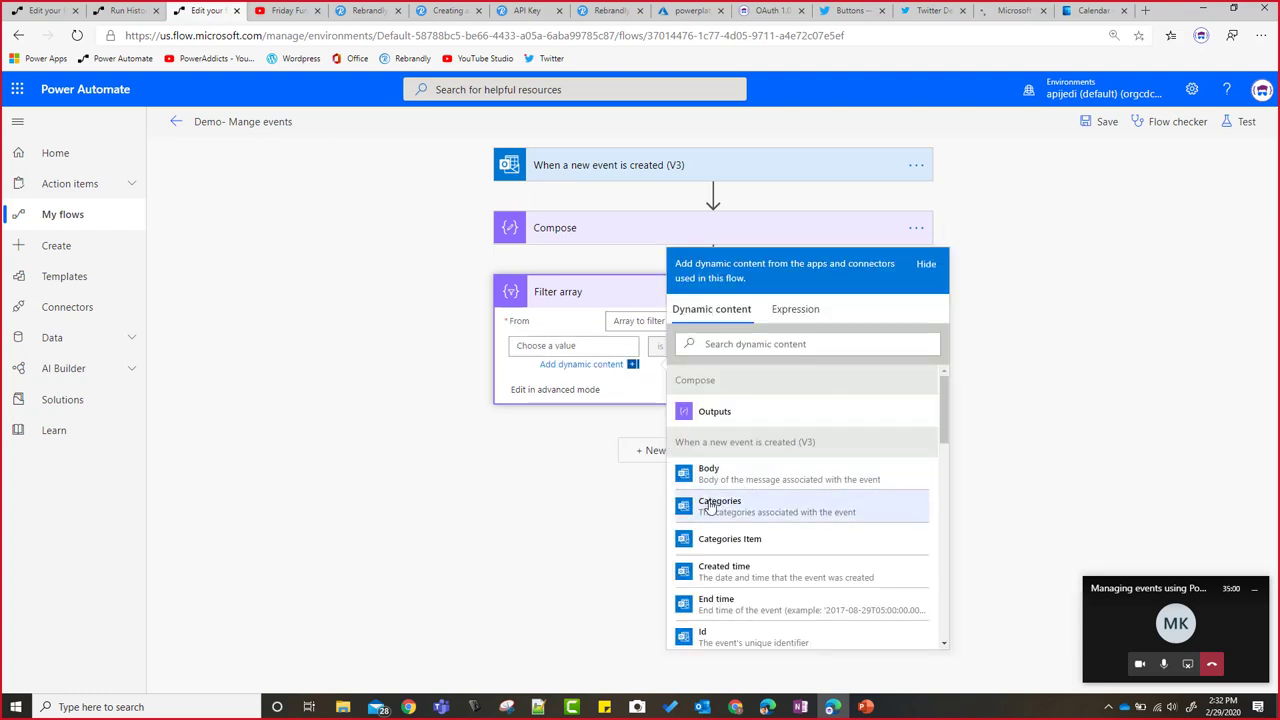
scroll(757, 572, "down", 3)
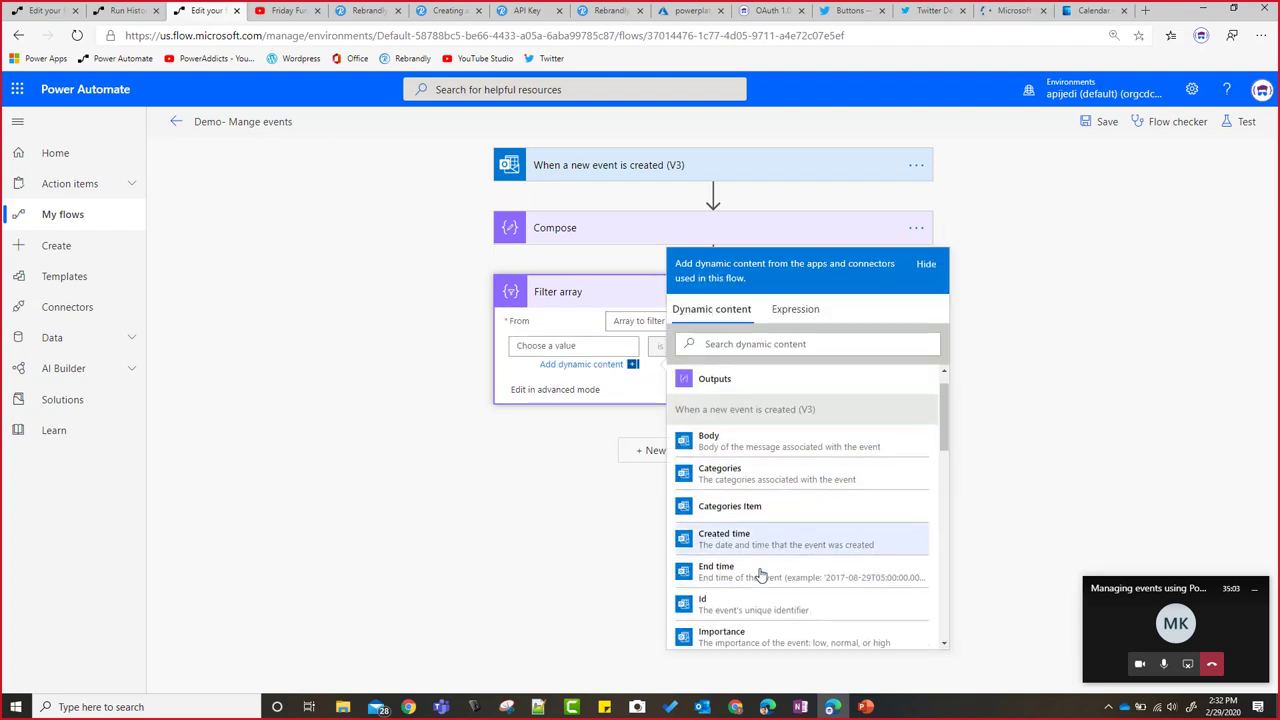
left_click(726, 340)
type("su")
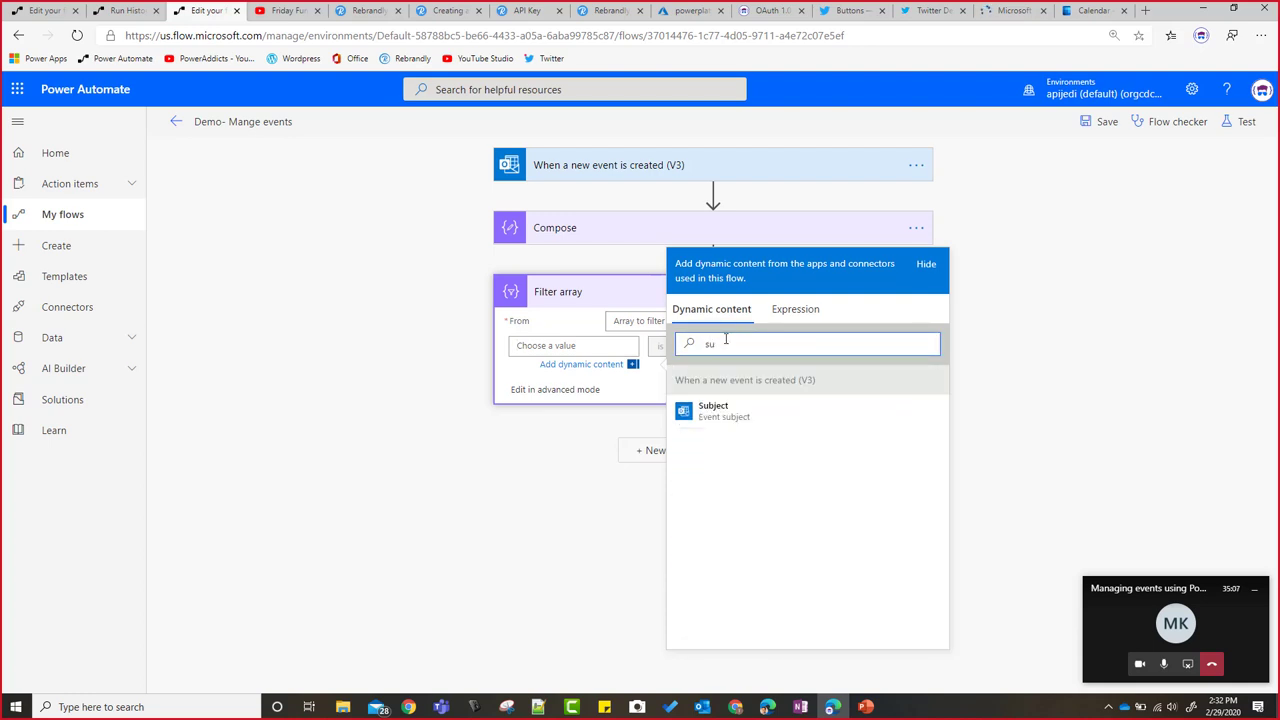
left_click(707, 413)
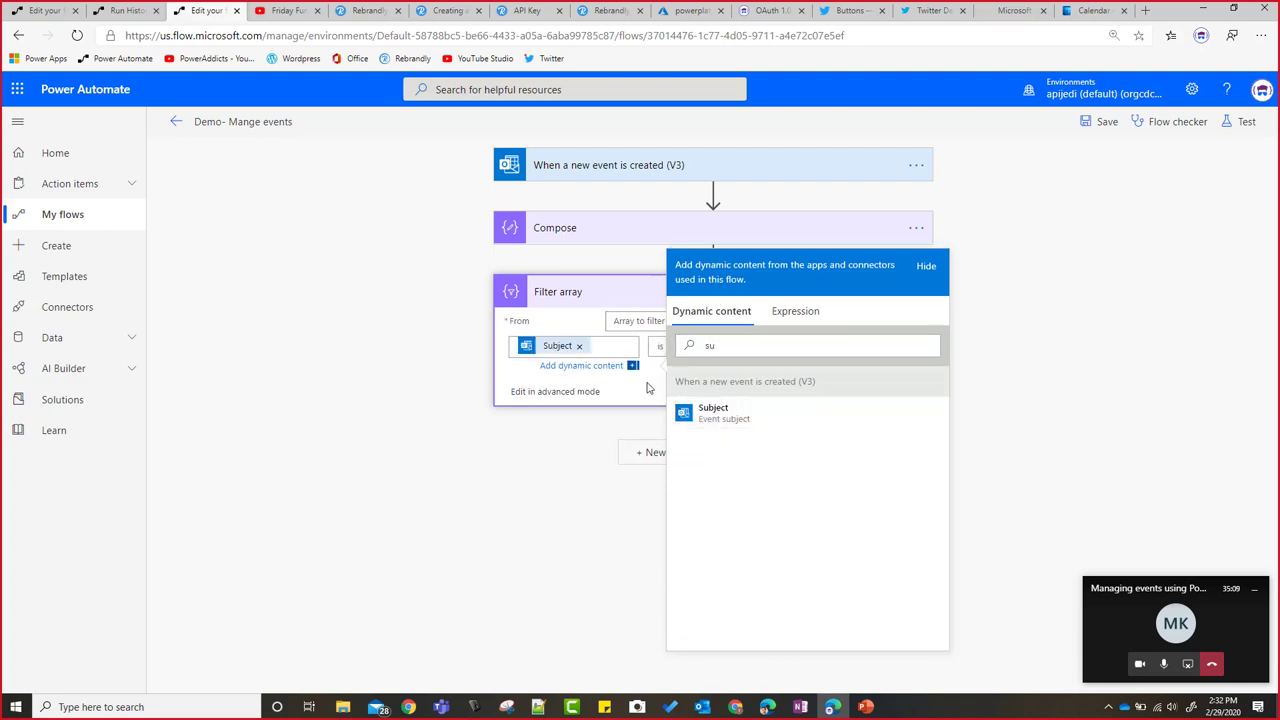
left_click(647, 388)
Step: Set the Filter array condition's operator to contains and its comparison value to QnA
left_click(820, 350)
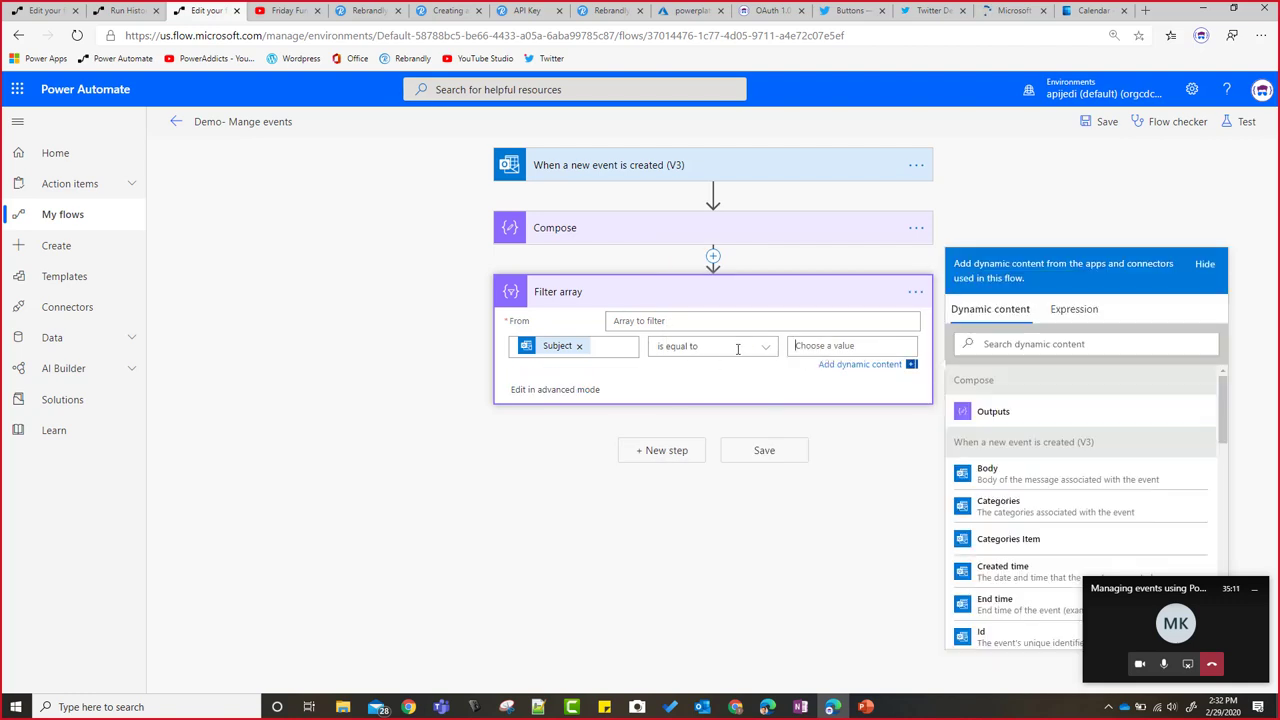
left_click(738, 348)
left_click(680, 368)
left_click(831, 346)
type("workshop")
key("ctrl+a")
type("o")
Step: Examine the Filter array condition's expression in advanced mode and return to basic mode
left_click(562, 390)
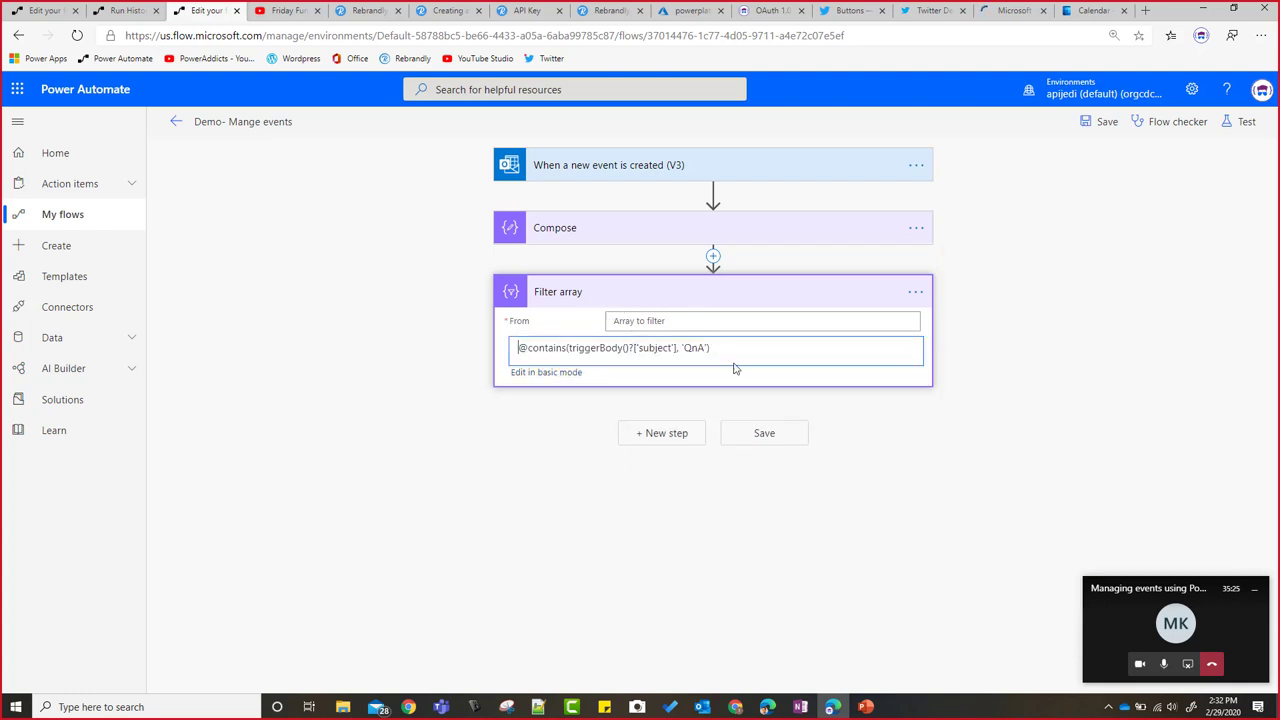
left_click_drag(726, 344, 464, 333)
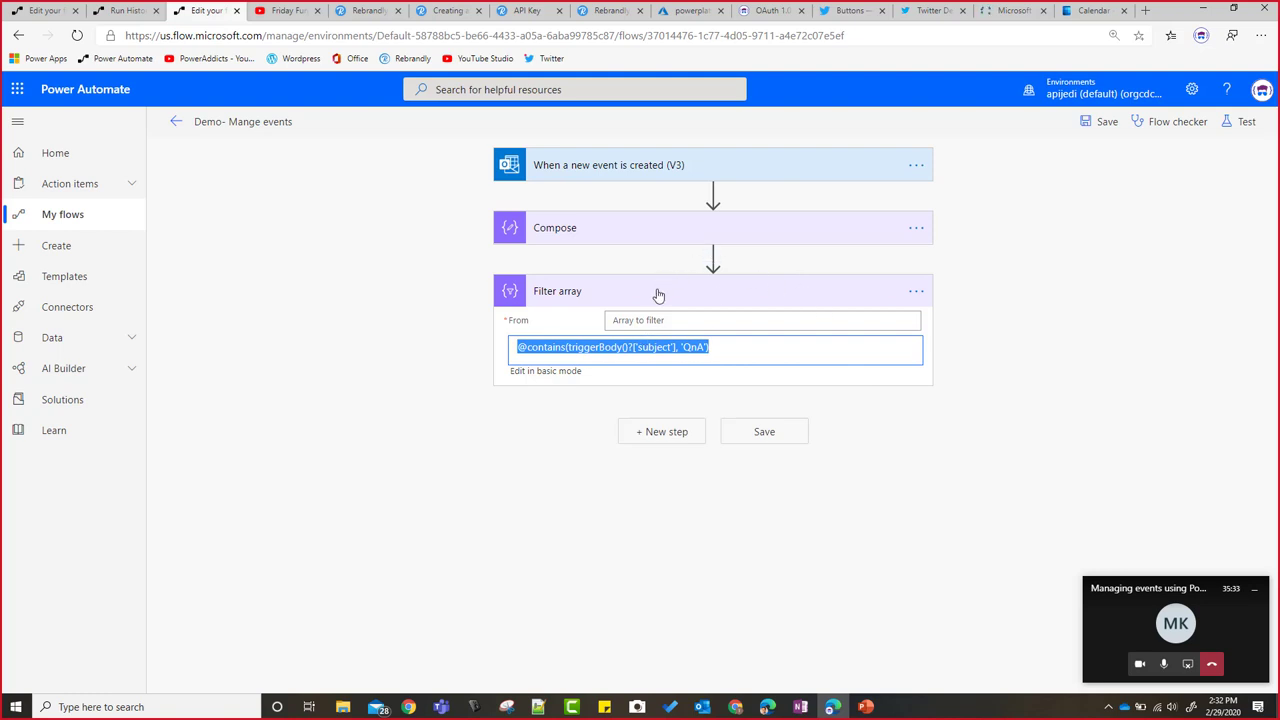
left_click(565, 372)
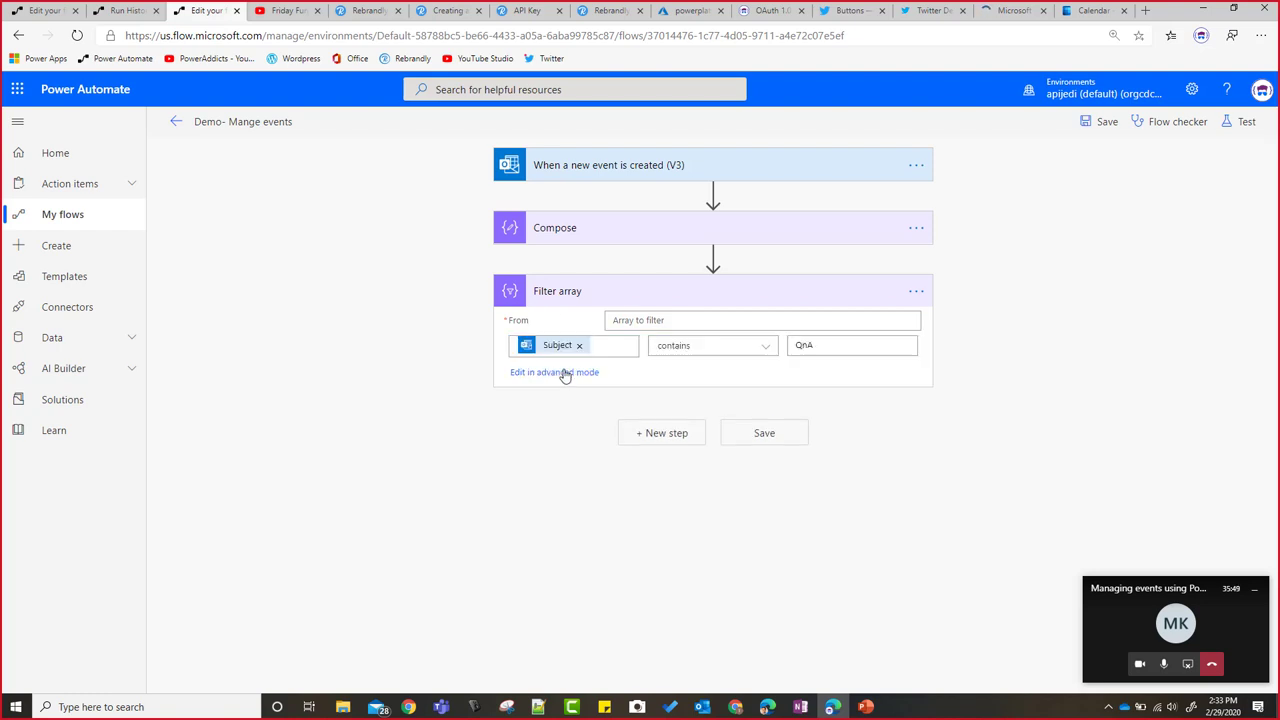
Step: Delete the Filter array action from the flow
left_click(914, 292)
left_click(982, 452)
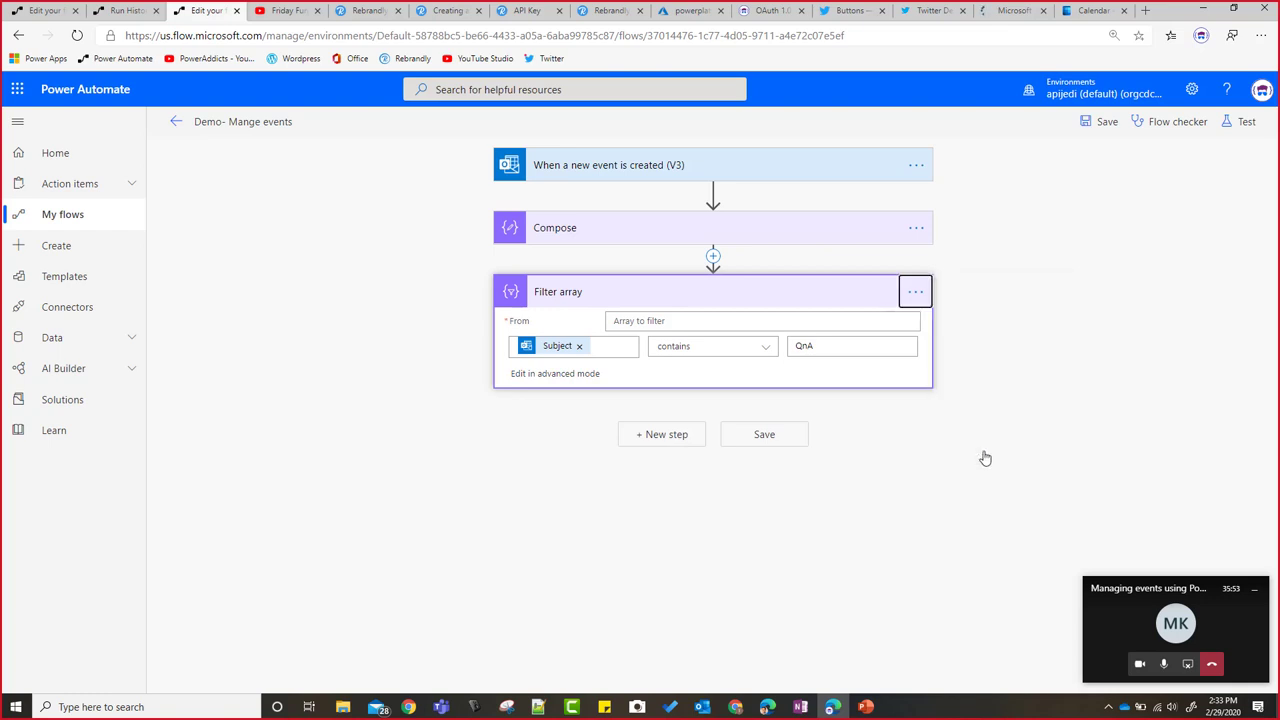
left_click(650, 420)
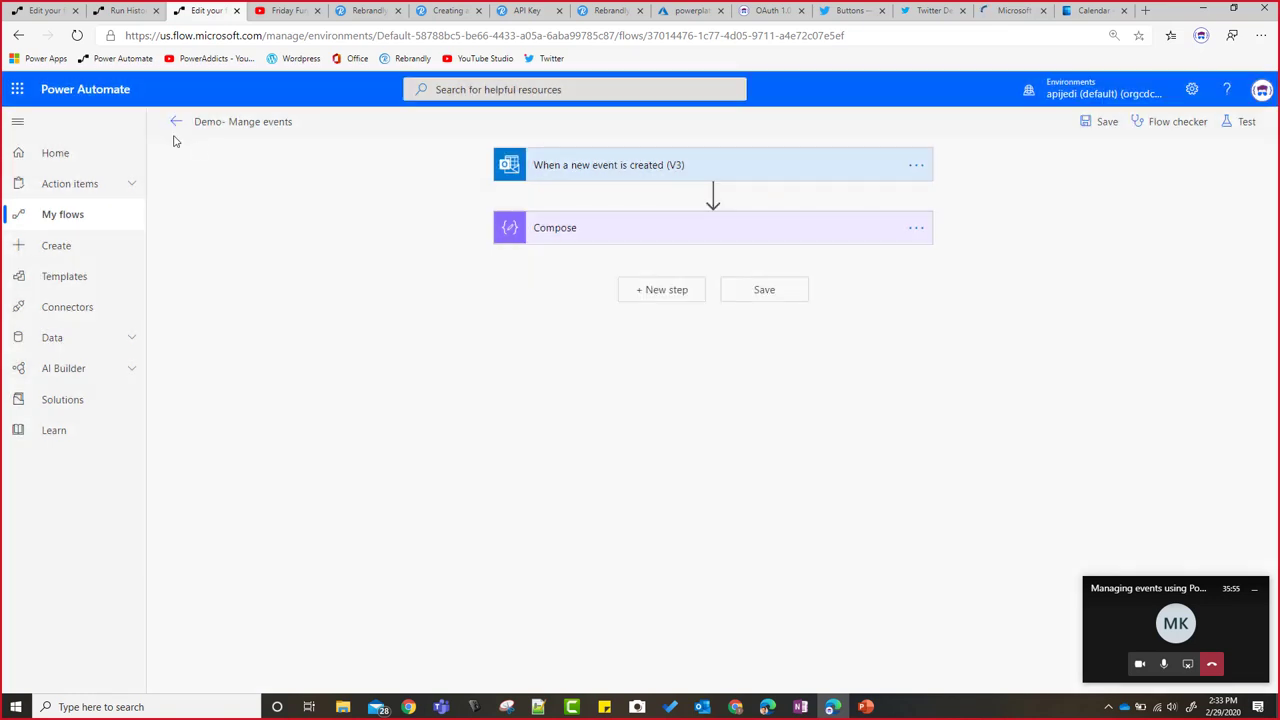
Step: Return to the flow's details and open the Feb 29, 02:31 PM run from its run history
left_click(175, 122)
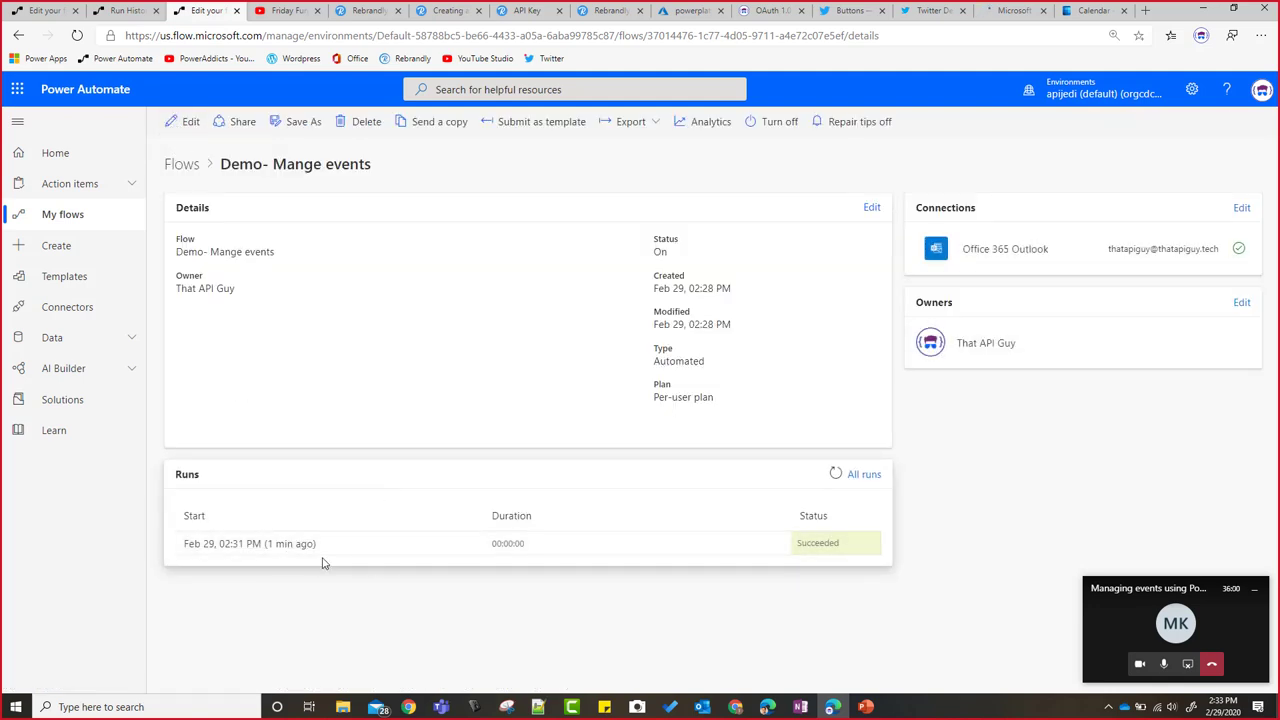
left_click(257, 546)
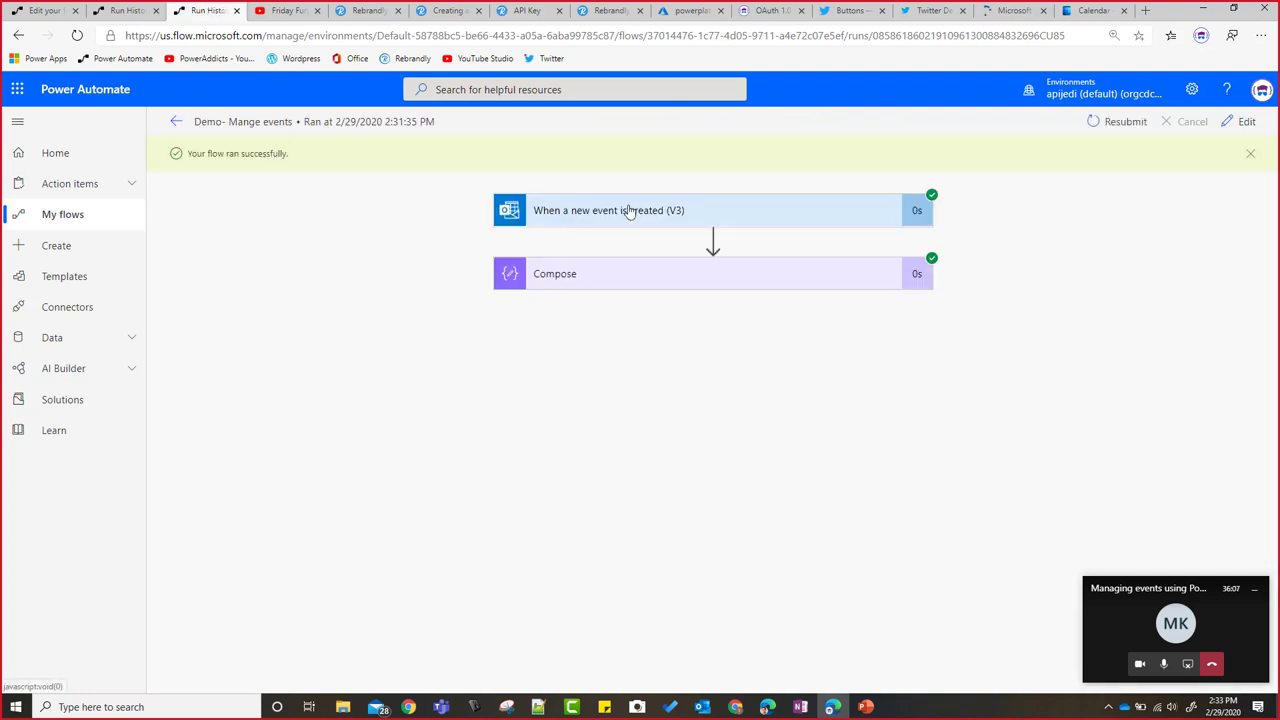
Step: Examine the run's event trigger output body and the Compose action's inputs and outputs
left_click(629, 211)
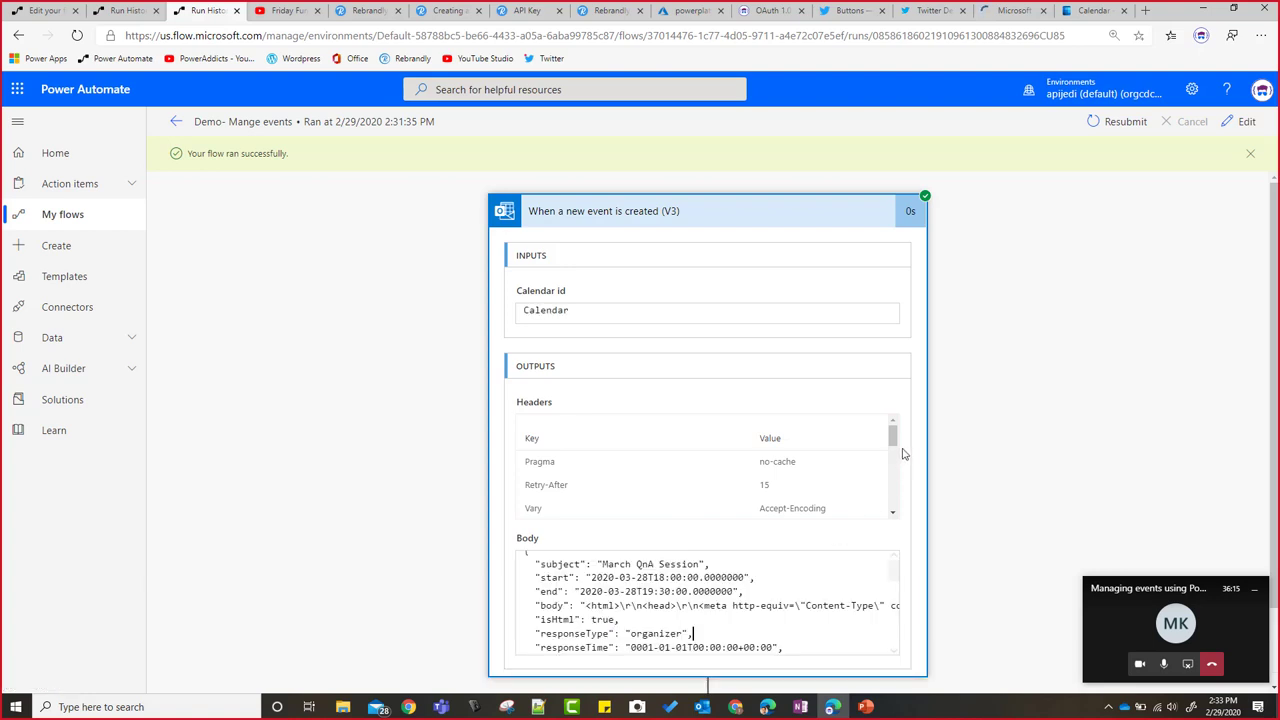
scroll(900, 455, "down", 1)
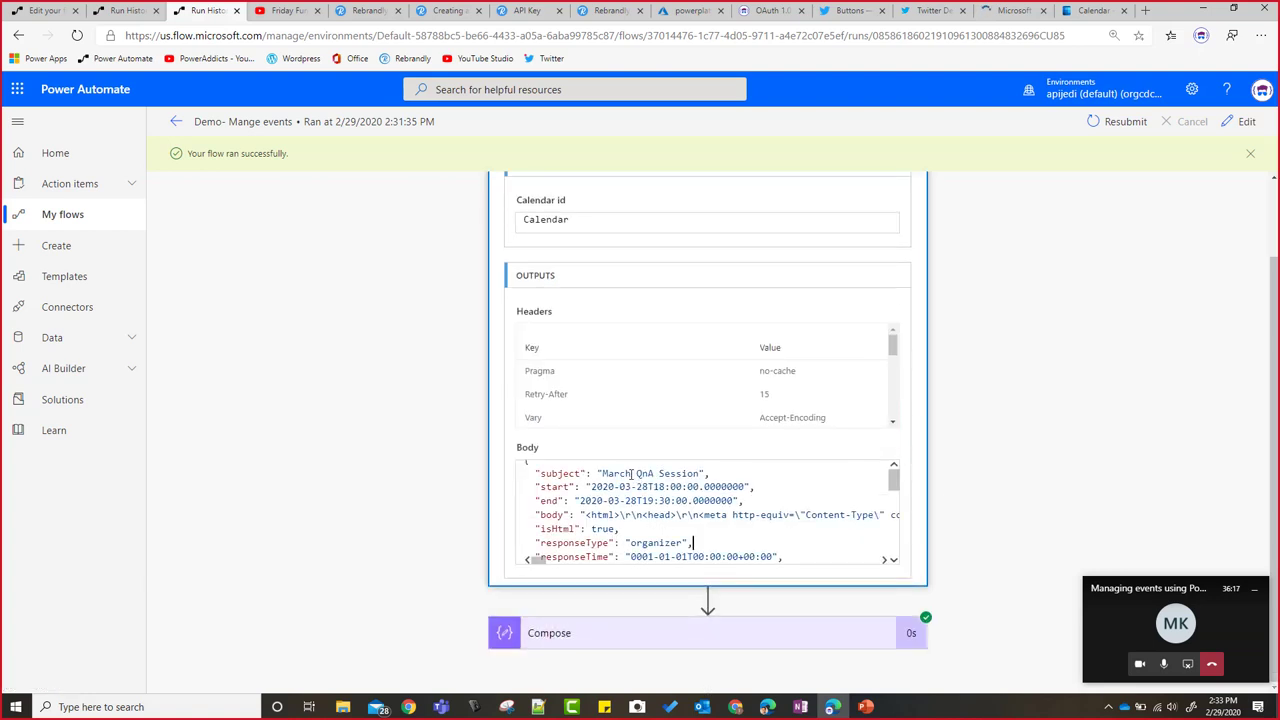
left_click(722, 652)
scroll(970, 542, "down", 3)
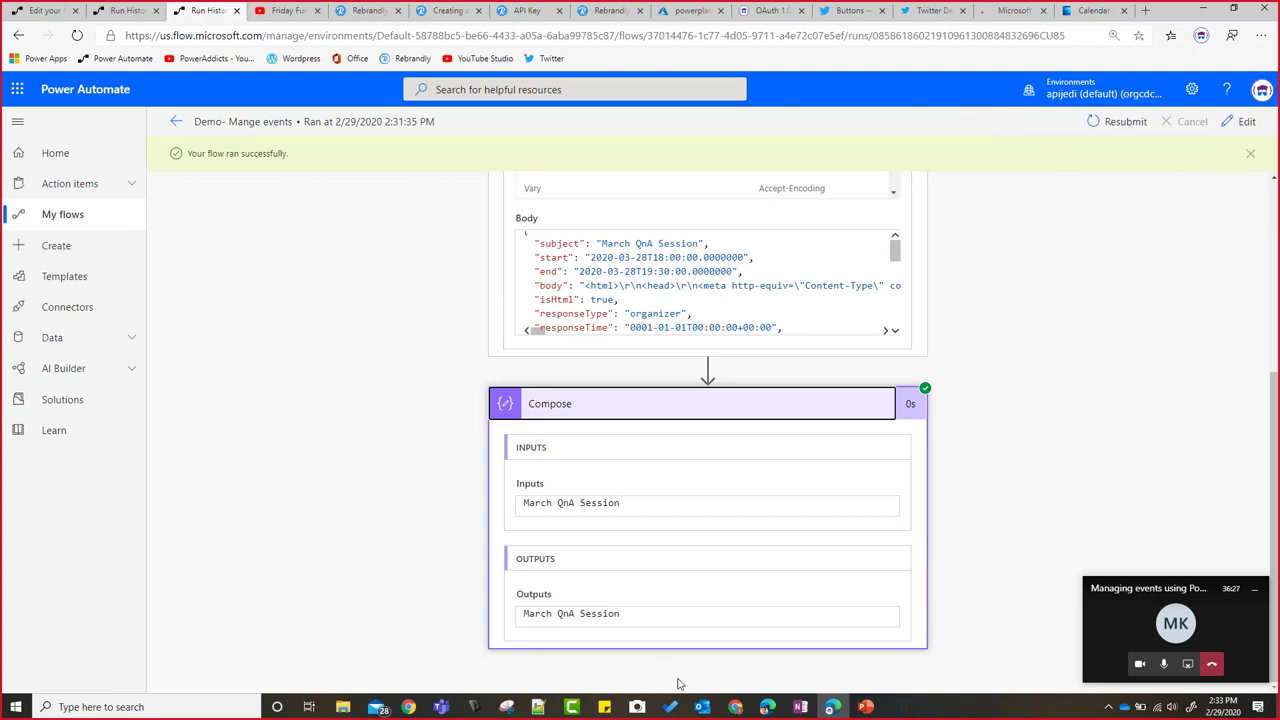
Step: Switch to PowerPoint to review the Trigger Conditions slide, and return to the flow run
mouse_move(870, 705)
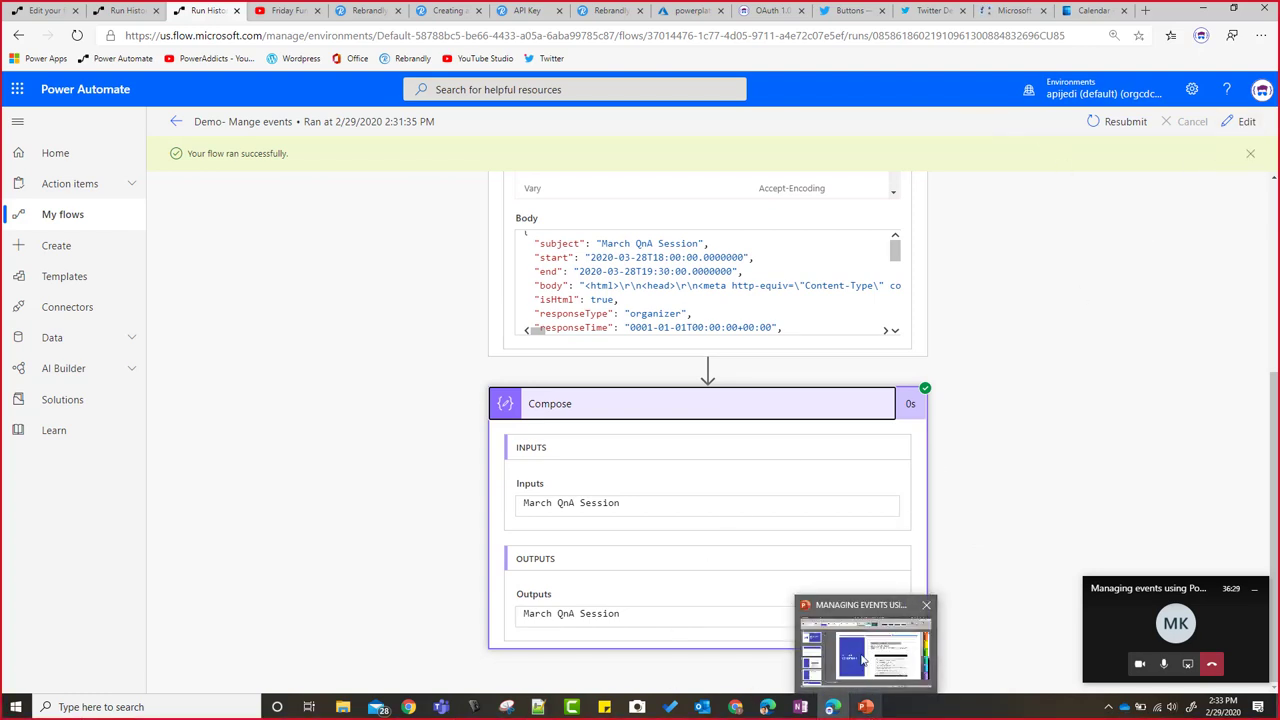
left_click(865, 660)
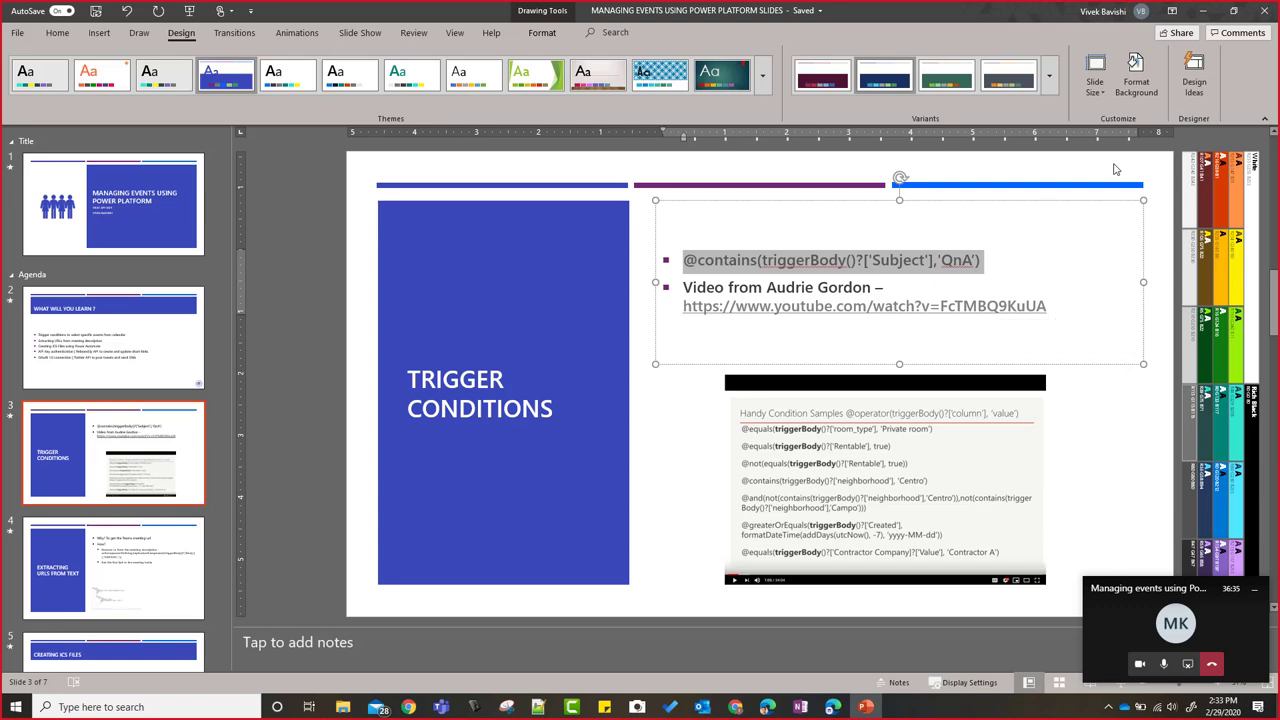
left_click(1210, 14)
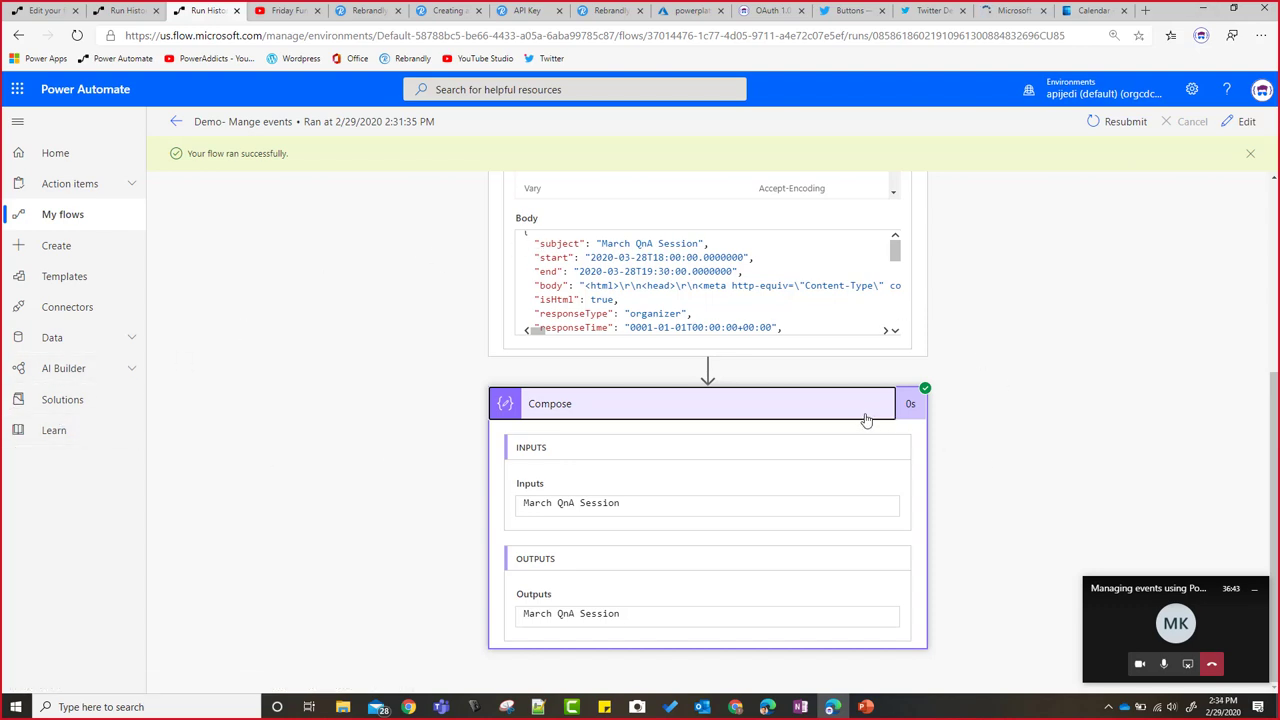
Step: Dismiss the run's success banner and open the Demo- Mange events flow for editing
left_click(1256, 154)
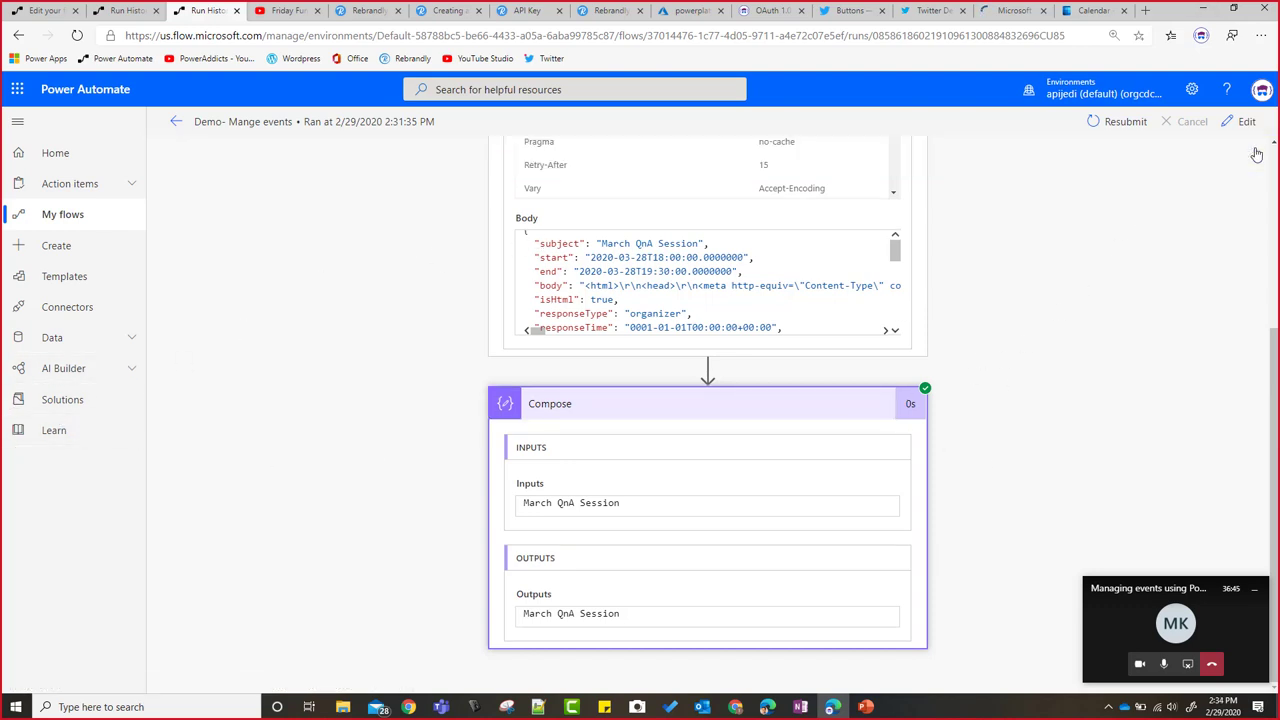
left_click(1230, 122)
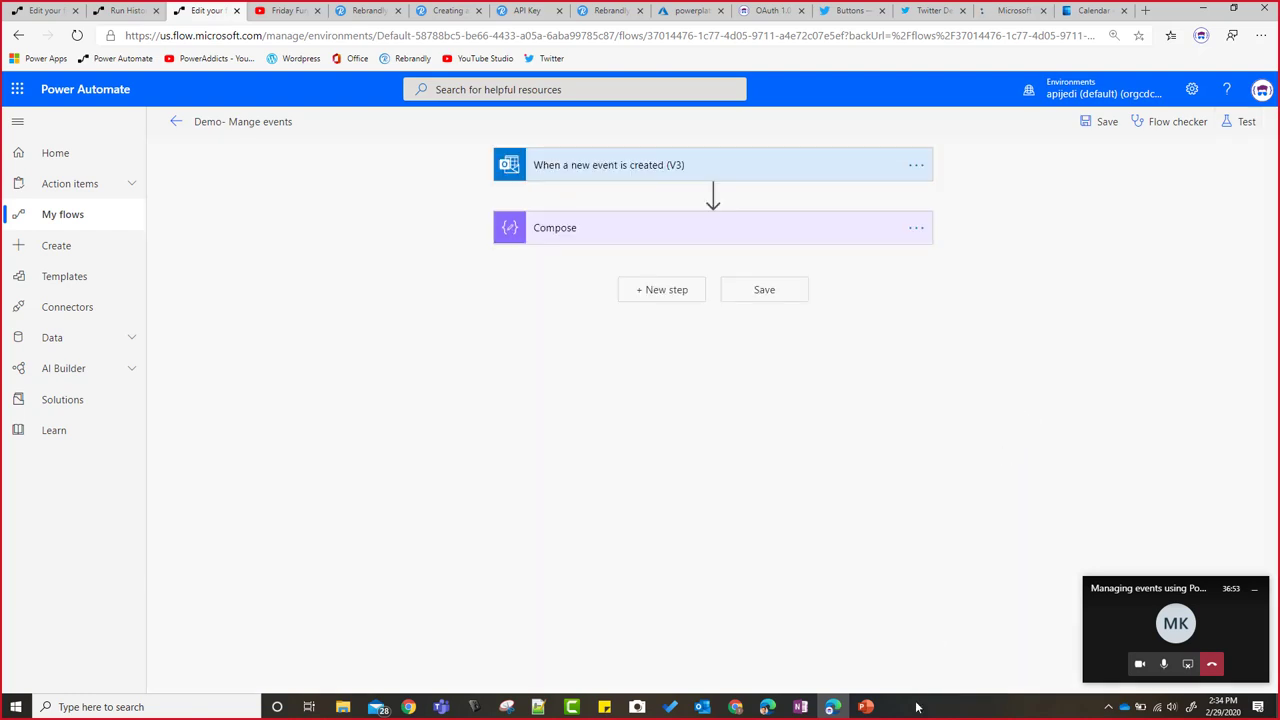
Step: Switch to PowerPoint to review the Extracting URLs from Text slide, and minimize the floating call window
mouse_move(867, 708)
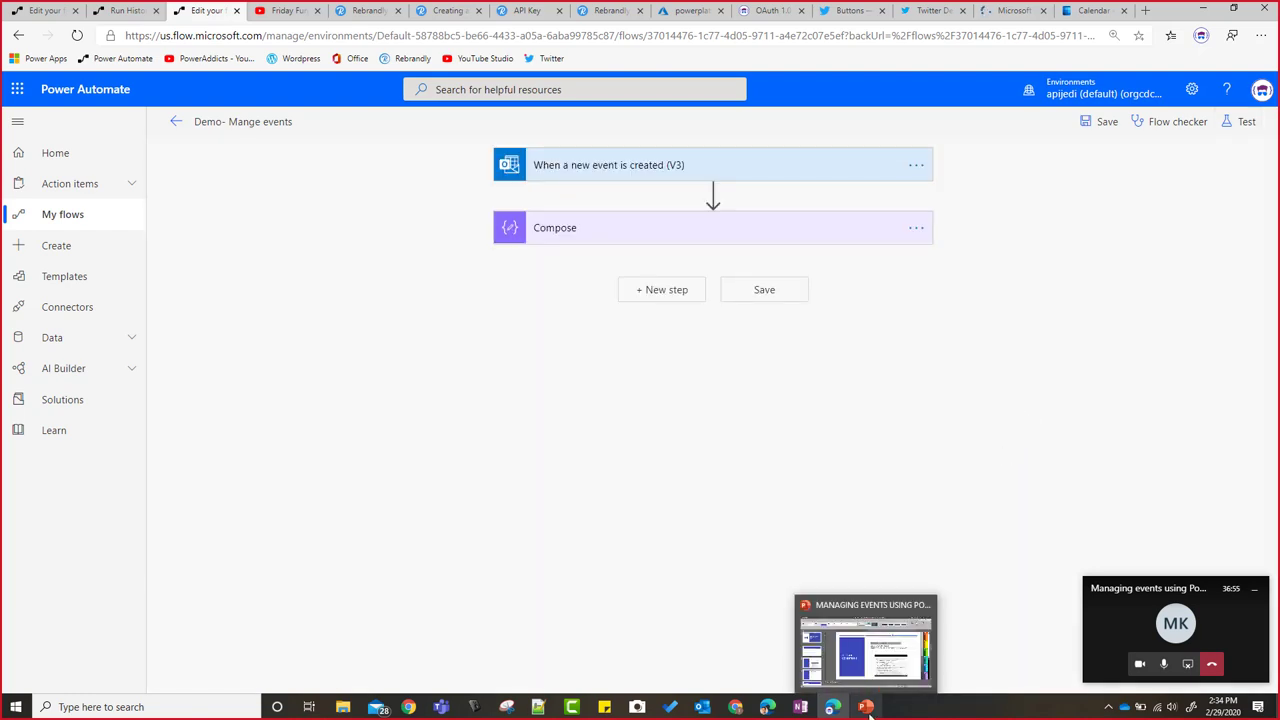
left_click(867, 708)
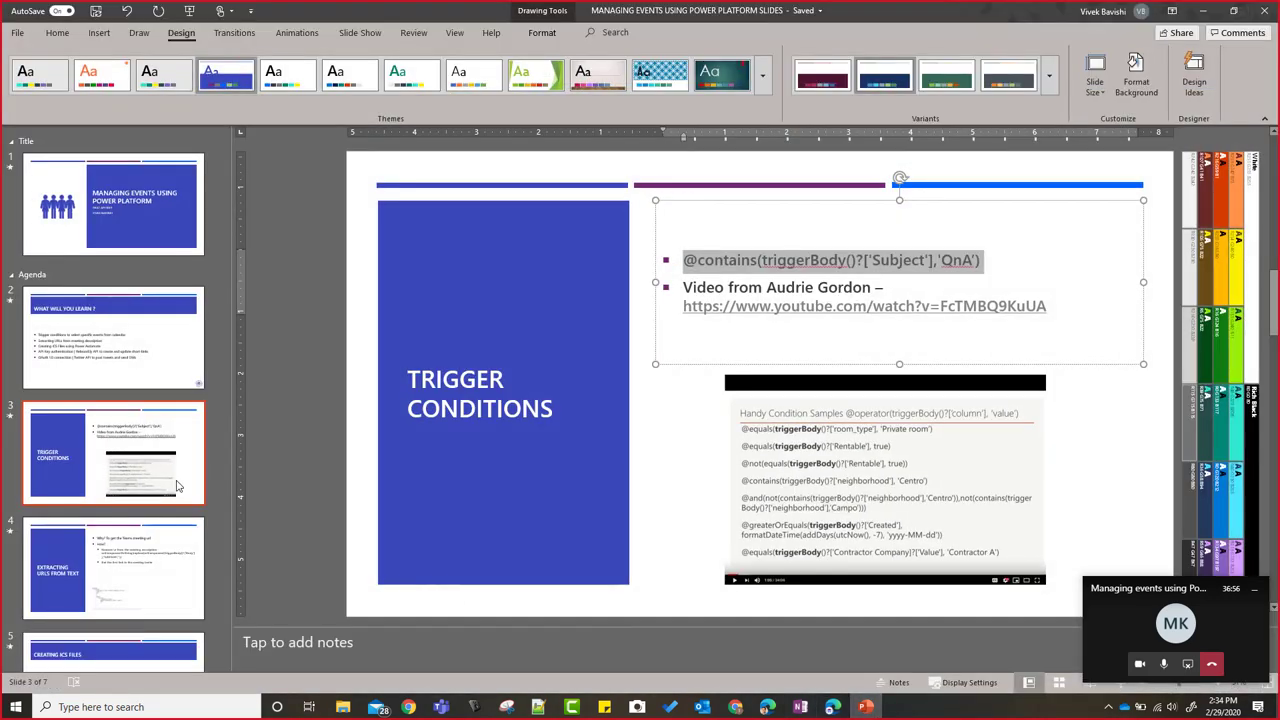
left_click(140, 565)
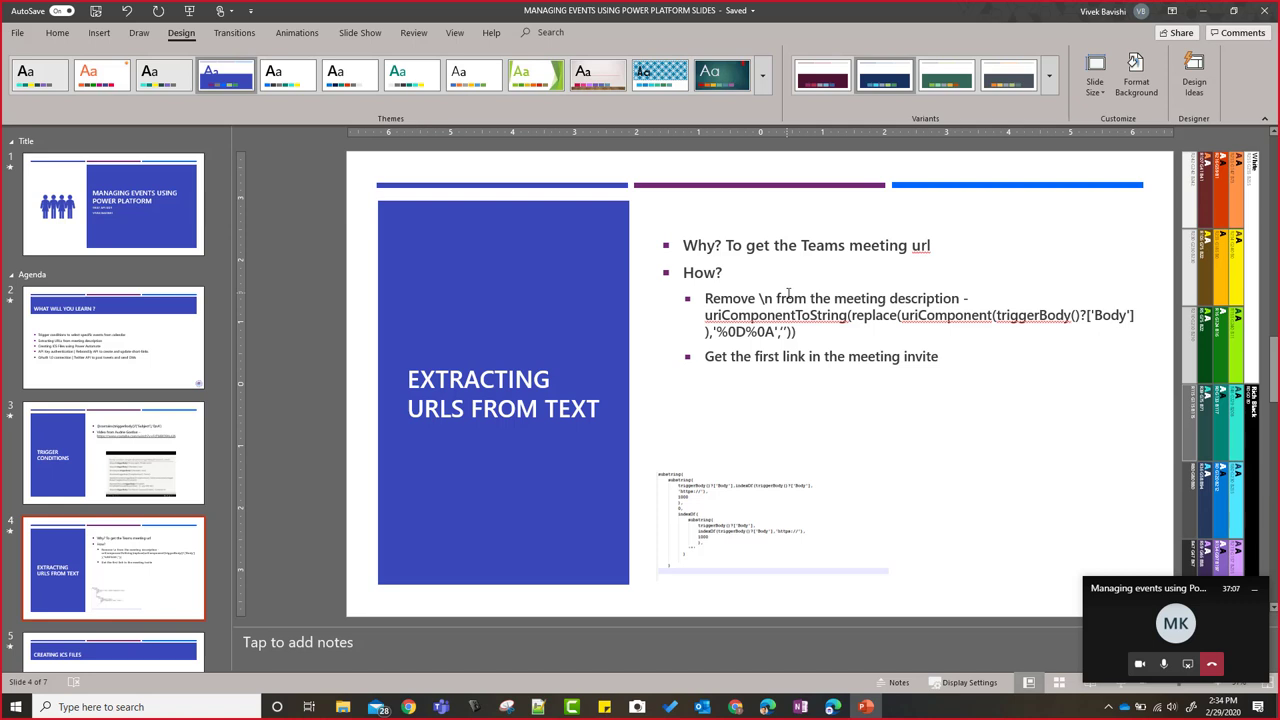
left_click(1255, 594)
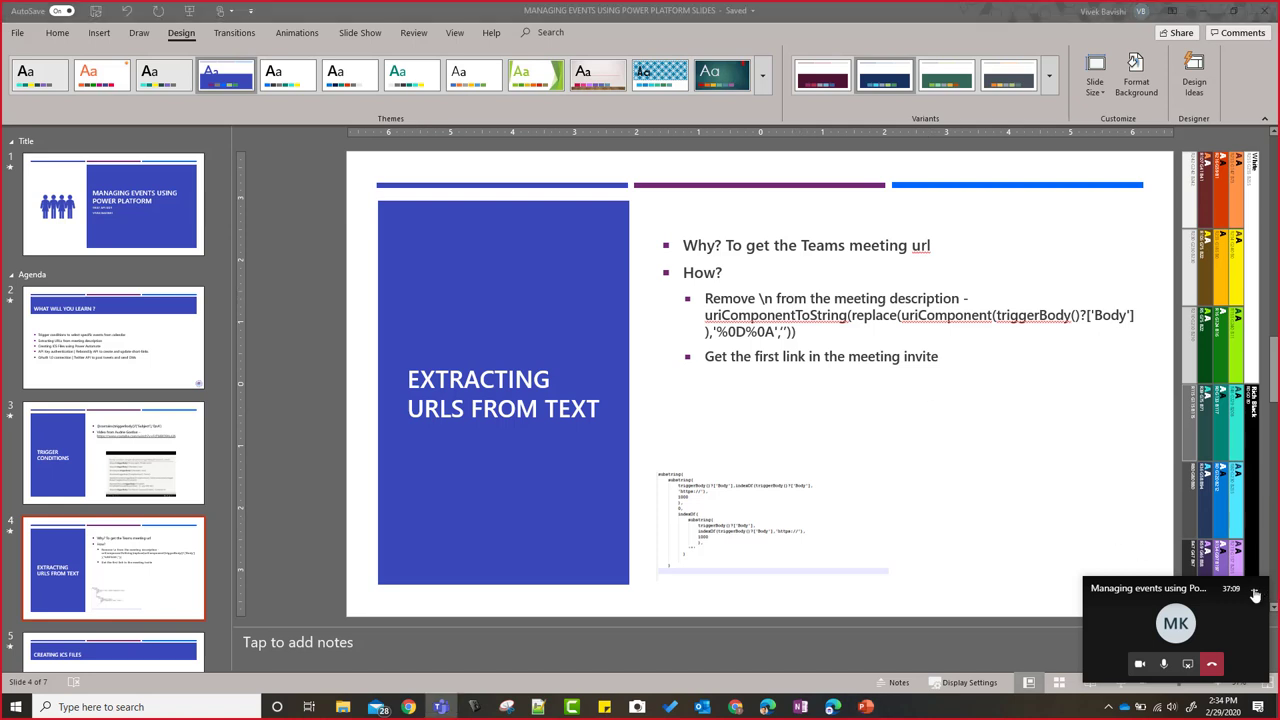
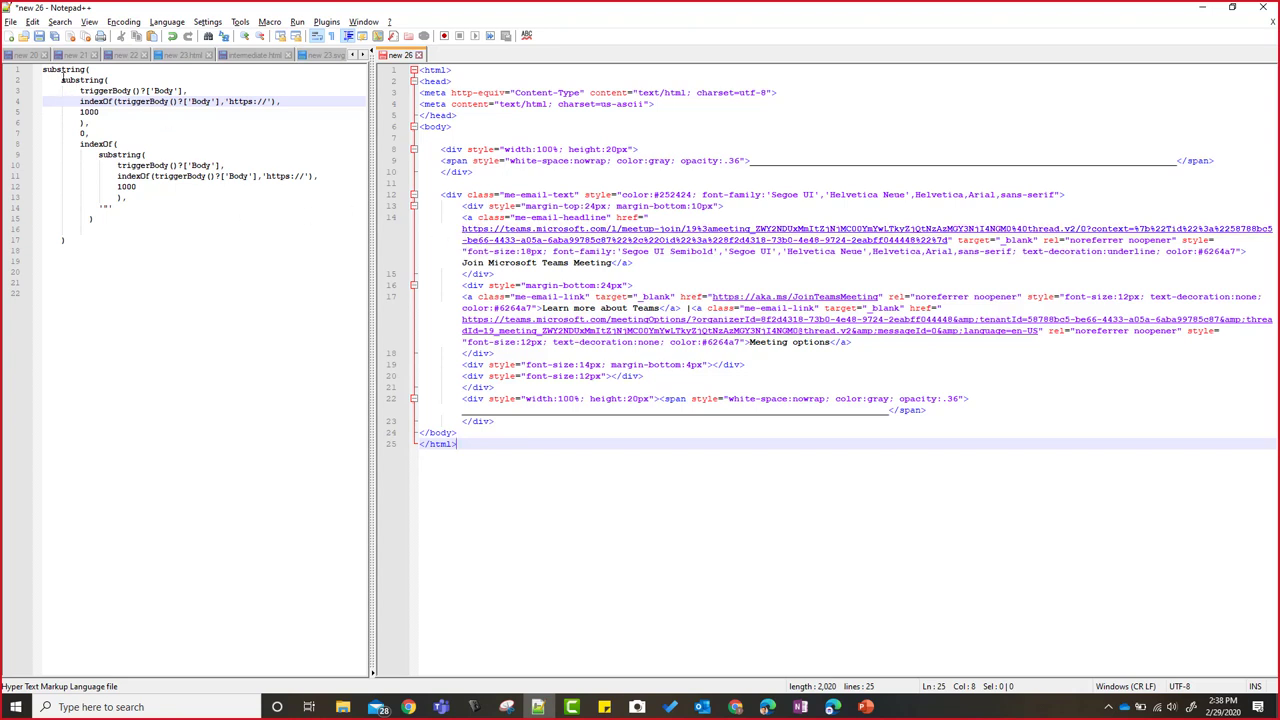
Step: Examine the nested substring and indexOf parts of the Notepad++ expression against the Teams meeting HTML, and return to the flow editor
left_click_drag(62, 77, 100, 128)
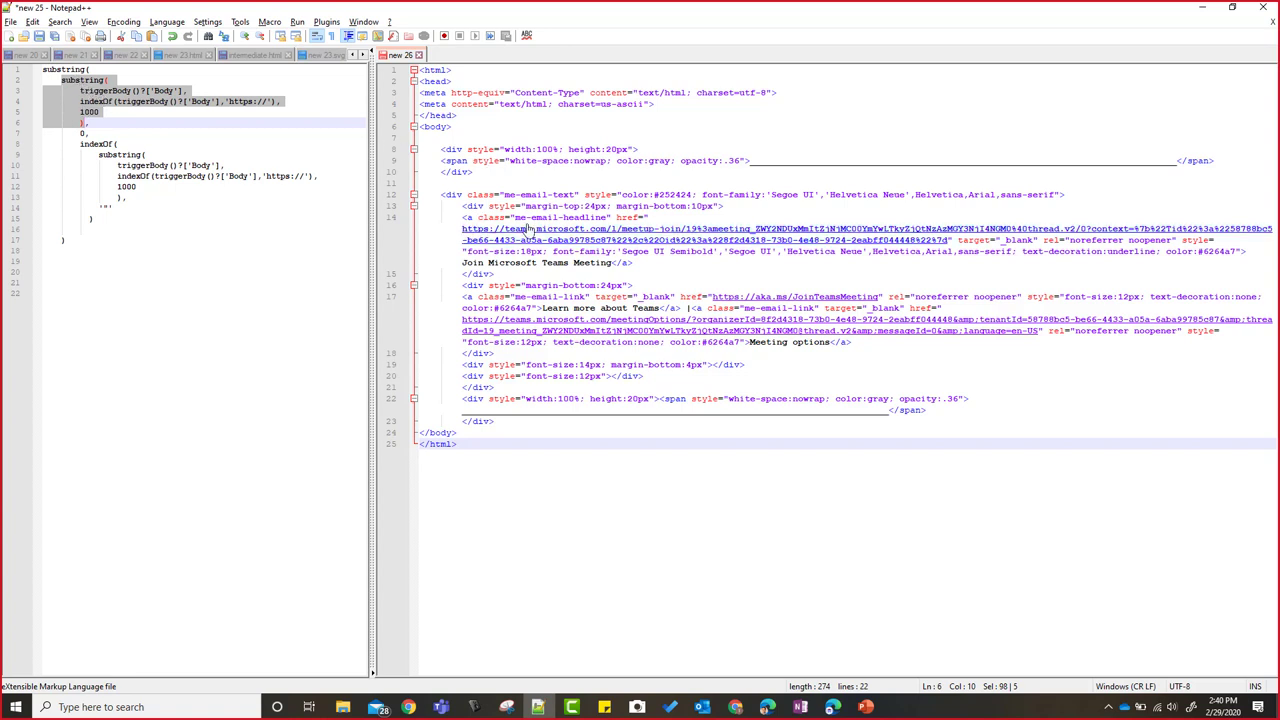
left_click(637, 263)
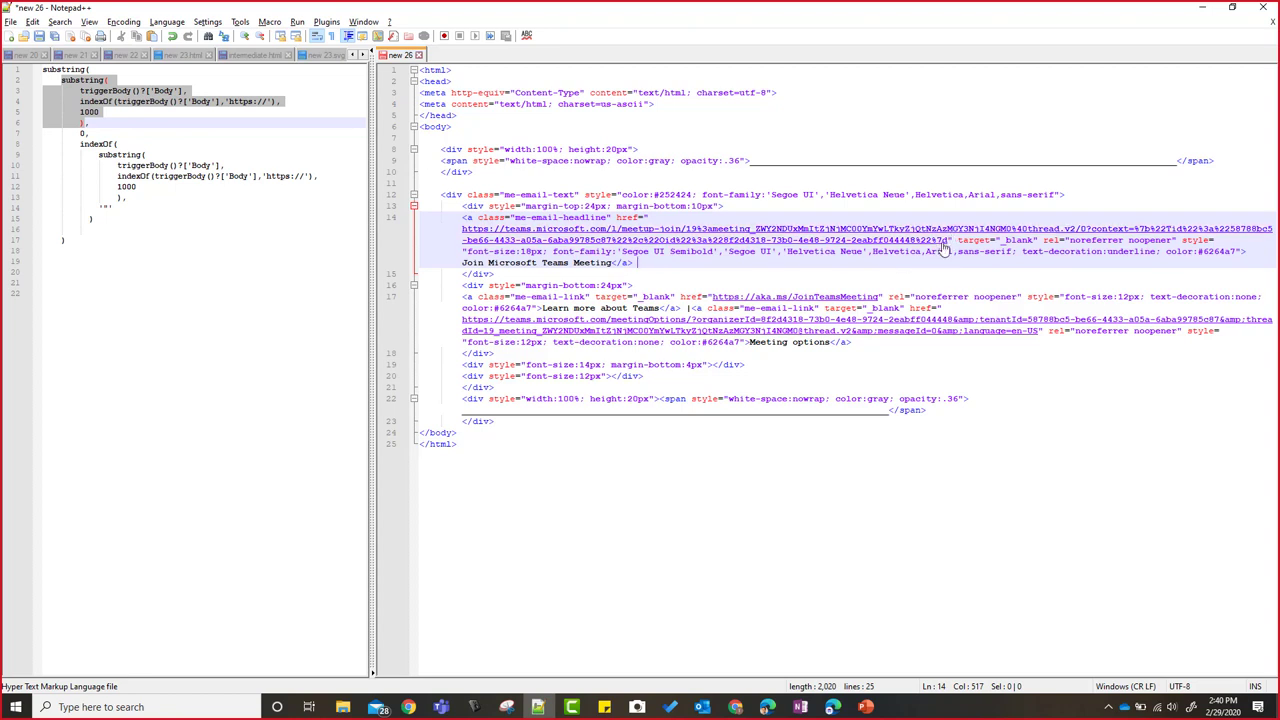
left_click_drag(80, 146, 131, 197)
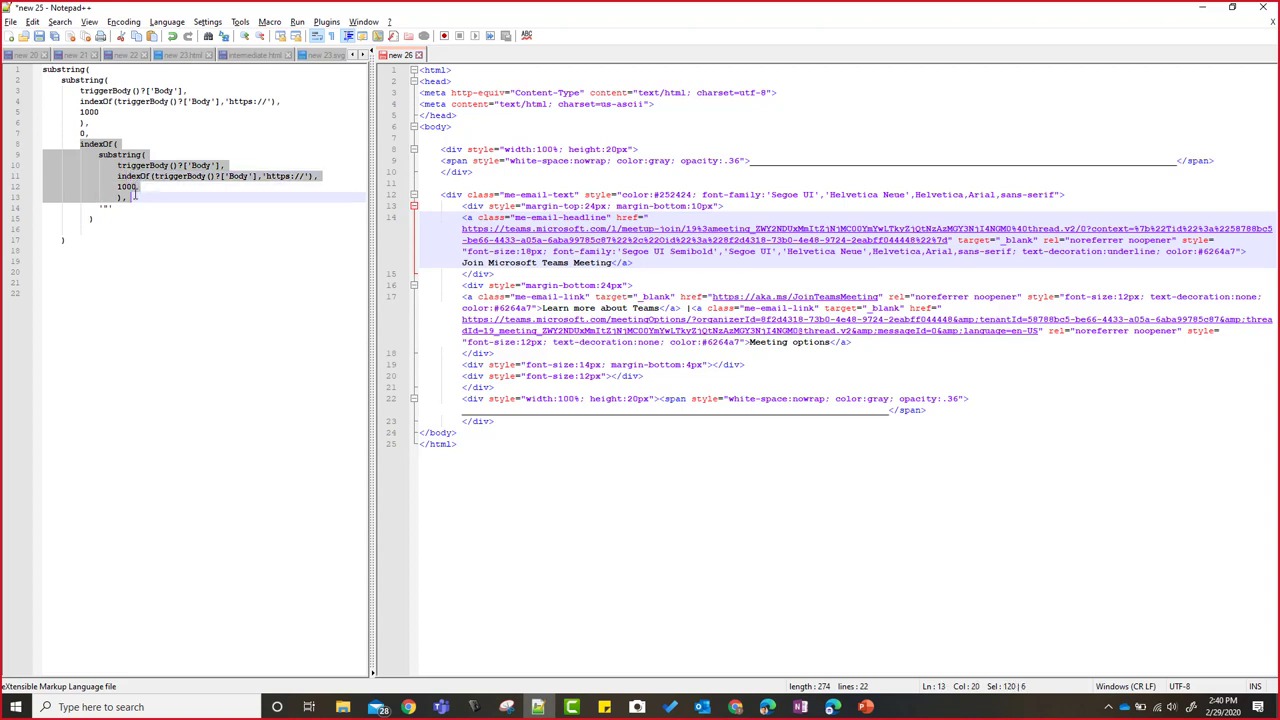
left_click(99, 155)
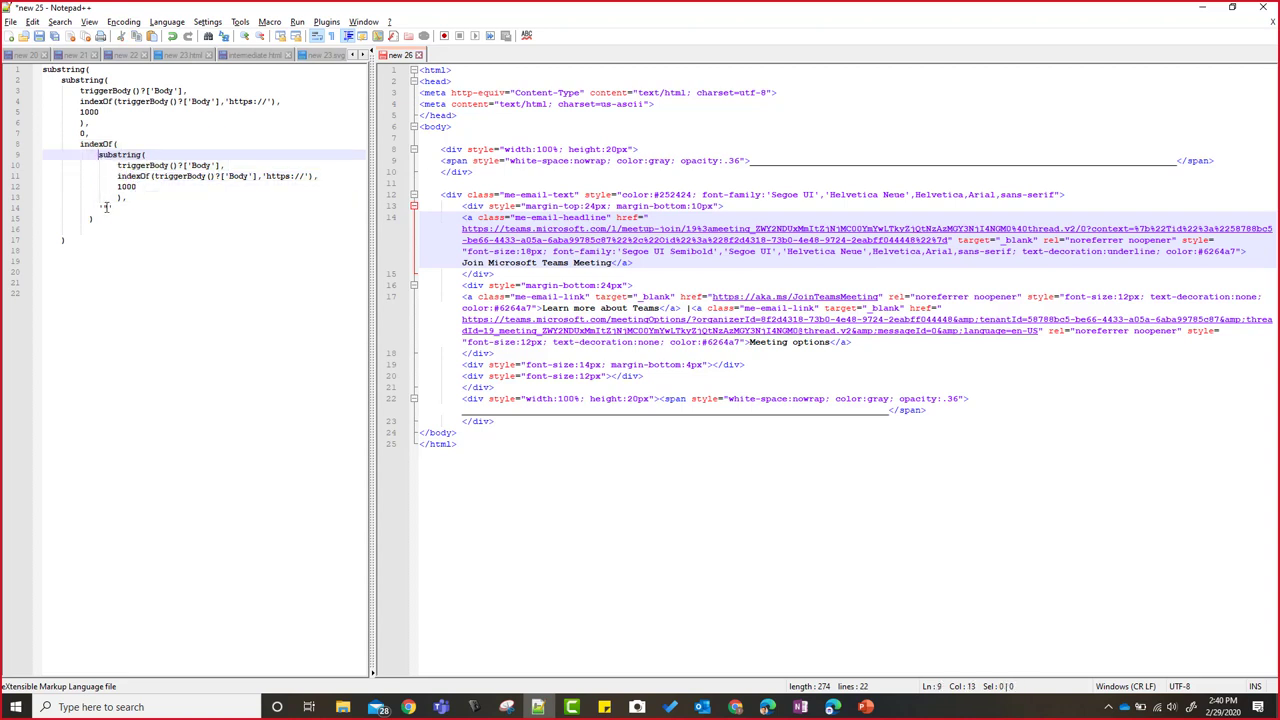
left_click_drag(105, 207, 114, 211)
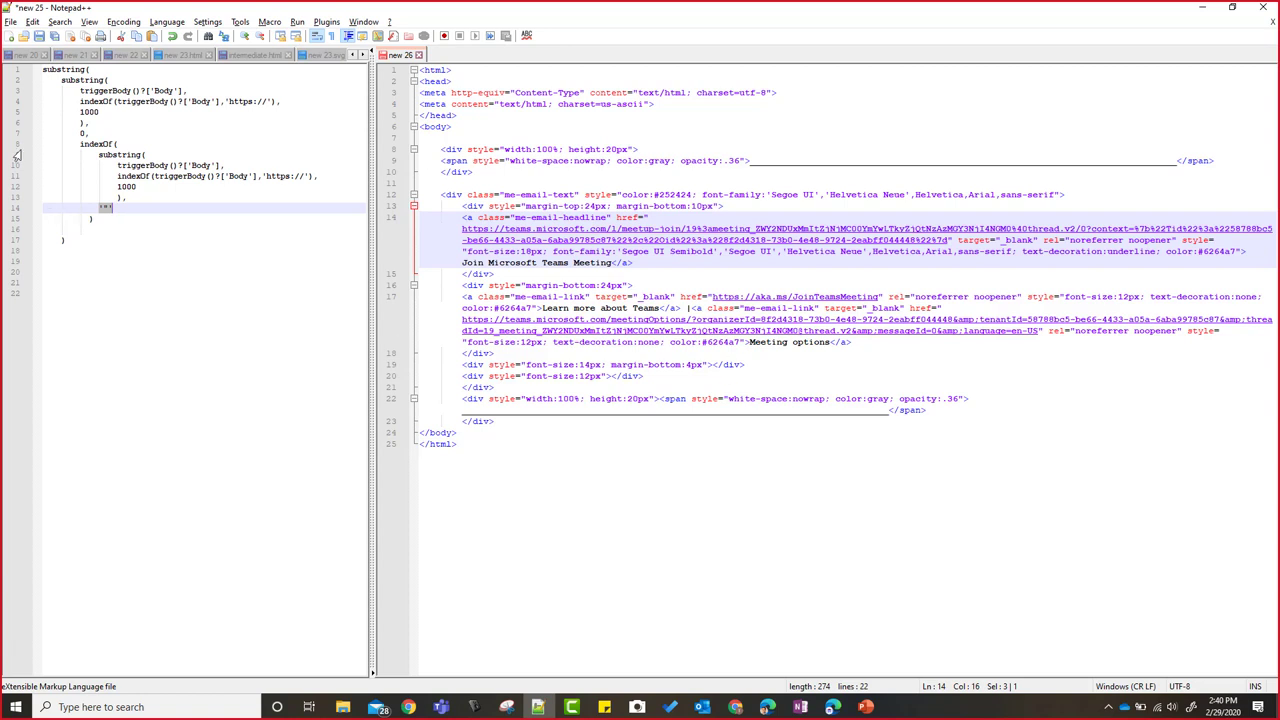
left_click_drag(44, 70, 134, 256)
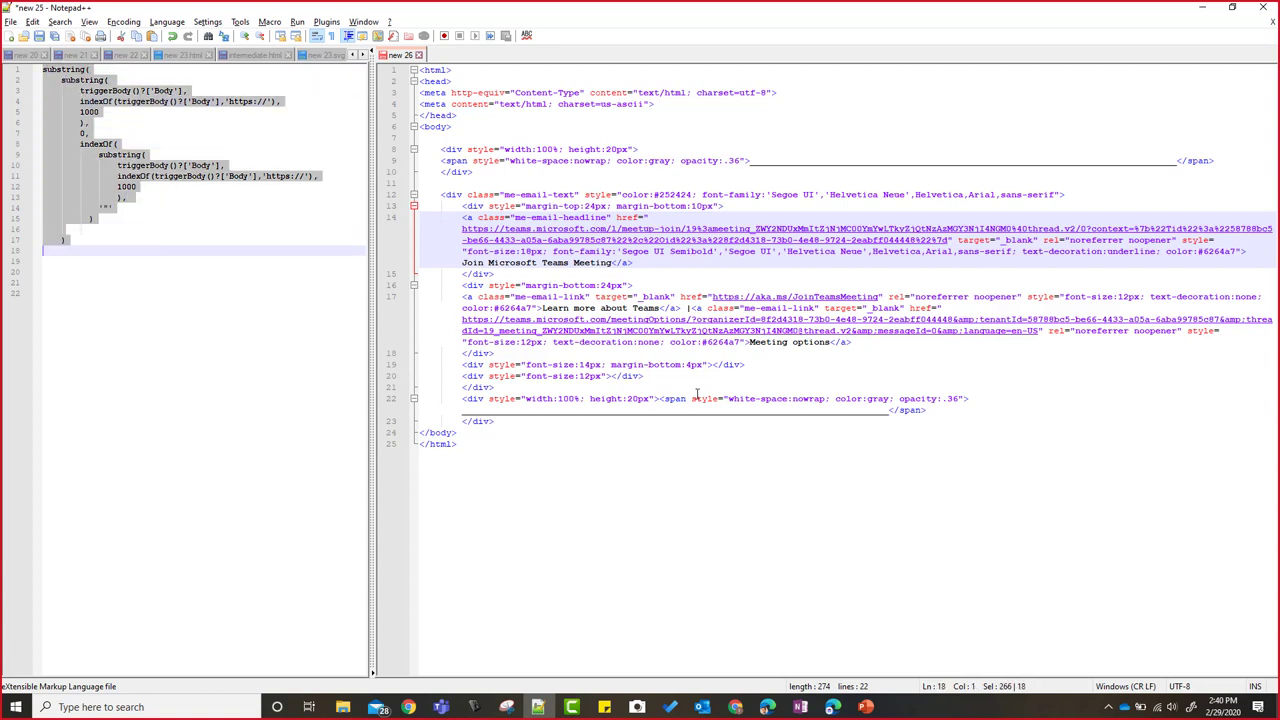
left_click(1201, 10)
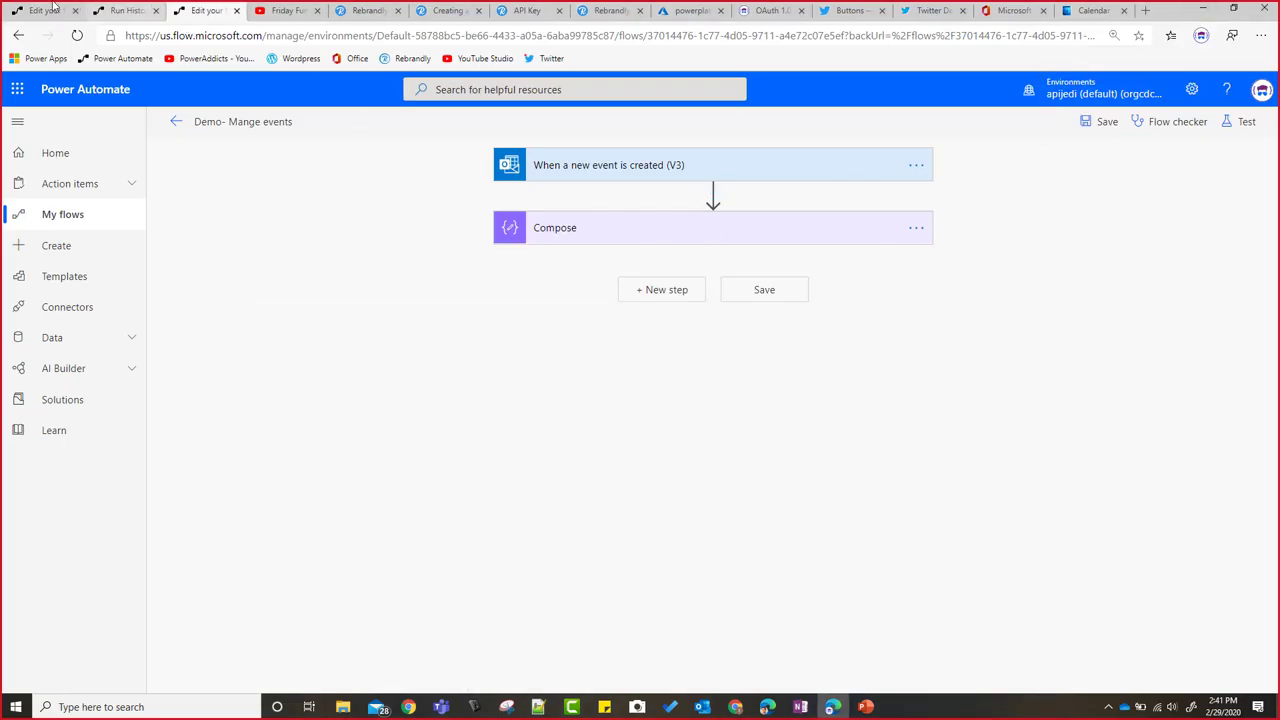
Step: Copy the full uriComponentToString expression from the Event description without newline action in the Demo - Manage a QnA event flow
left_click(55, 8)
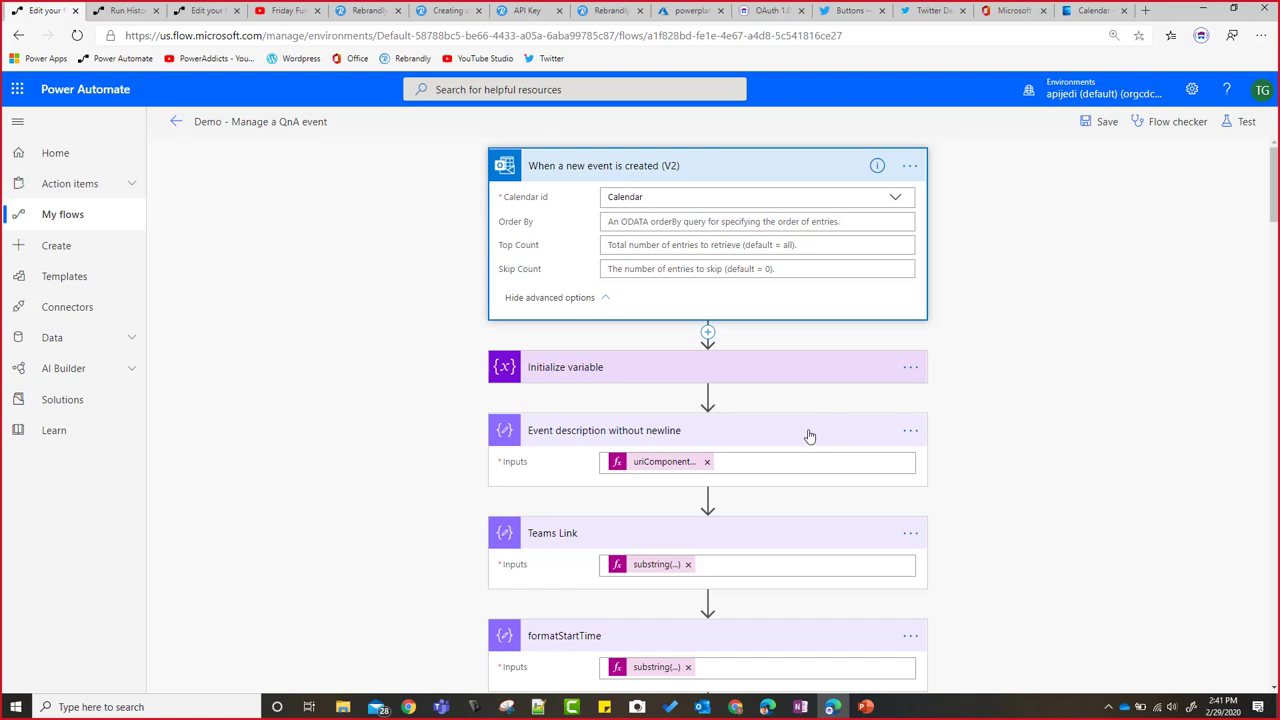
double_click(664, 462)
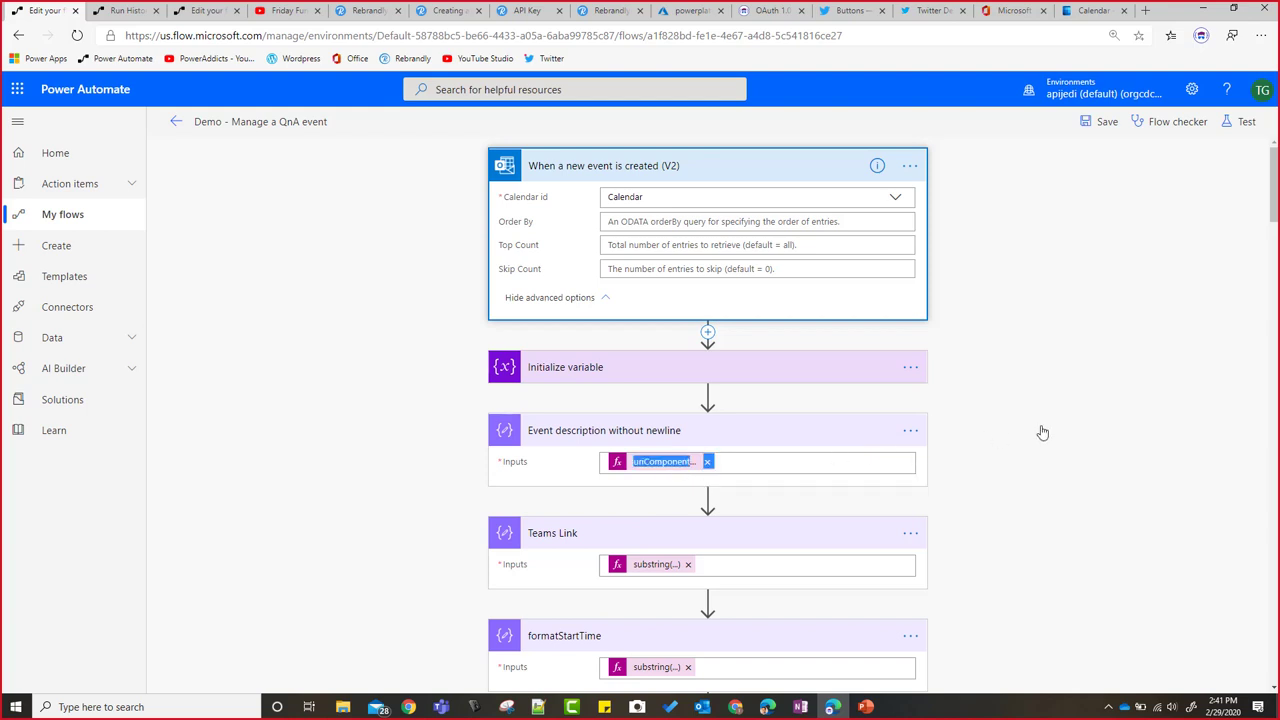
left_click(728, 468)
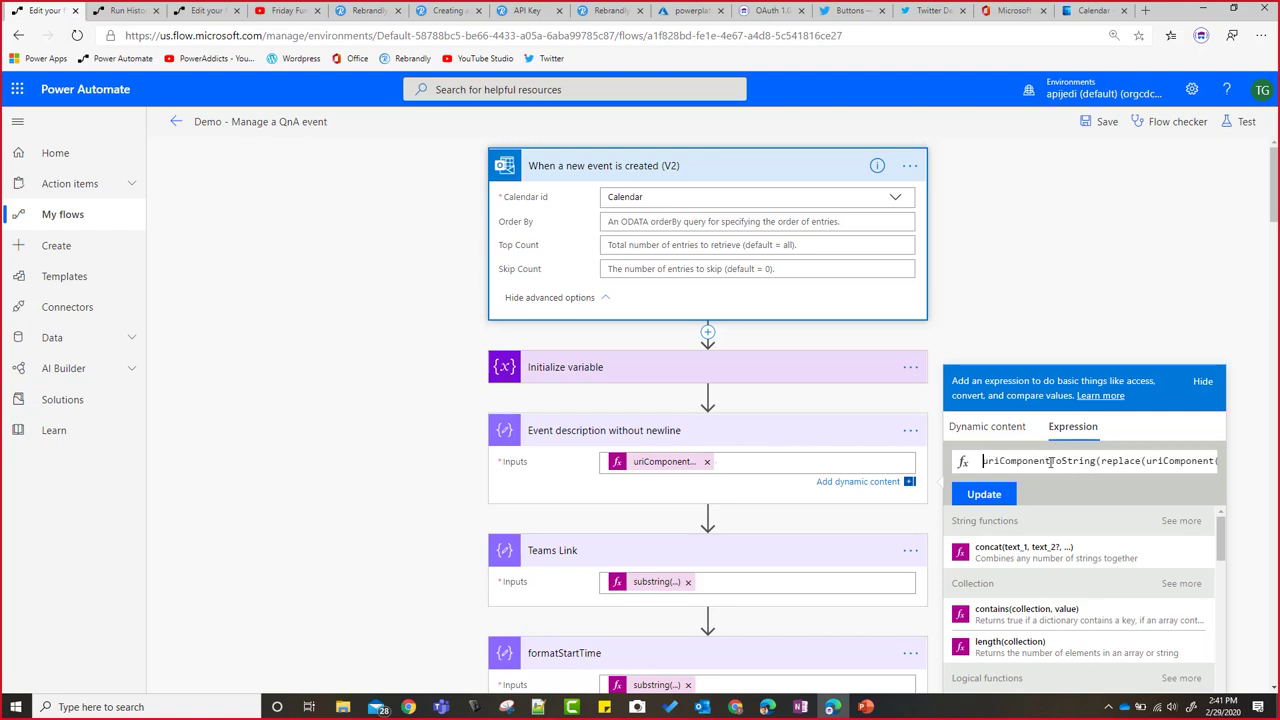
key("ctrl+a")
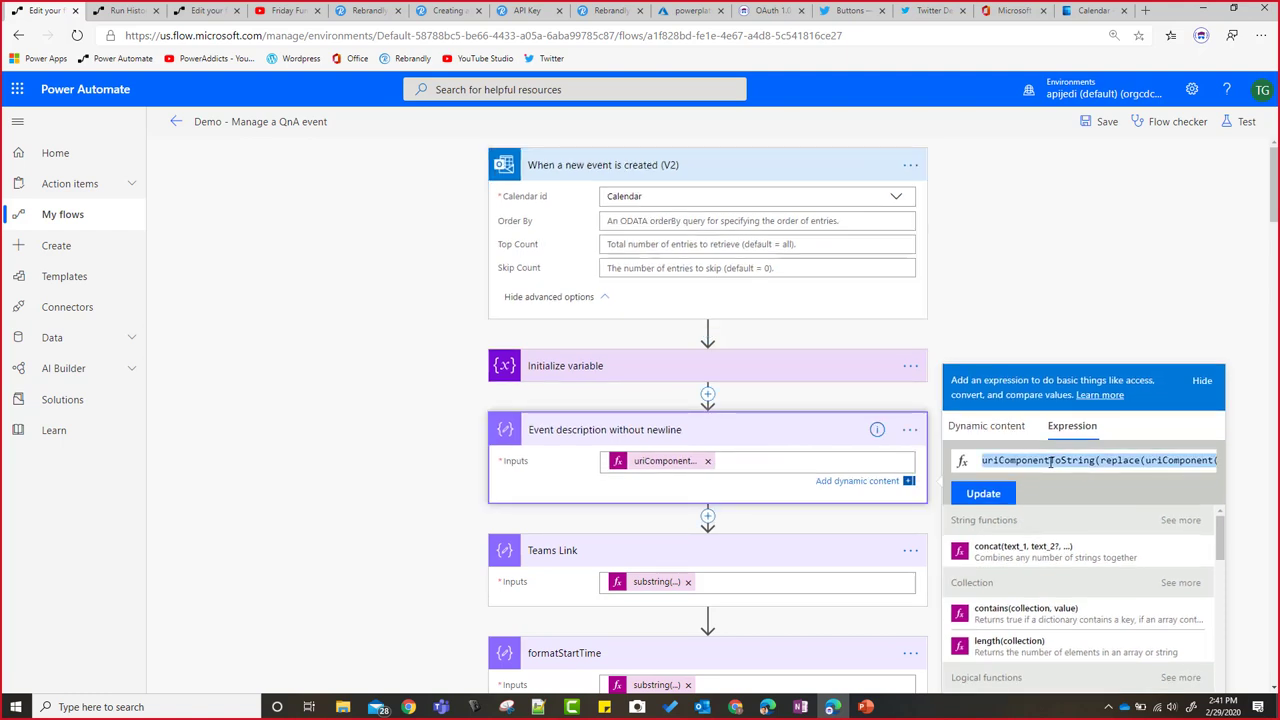
Step: Replace the Compose input in Demo- Mange events with the expression uriComponentToString(replace(uriComponent(triggerBody()?['Body']),'%0D%0A',''))
left_click(200, 11)
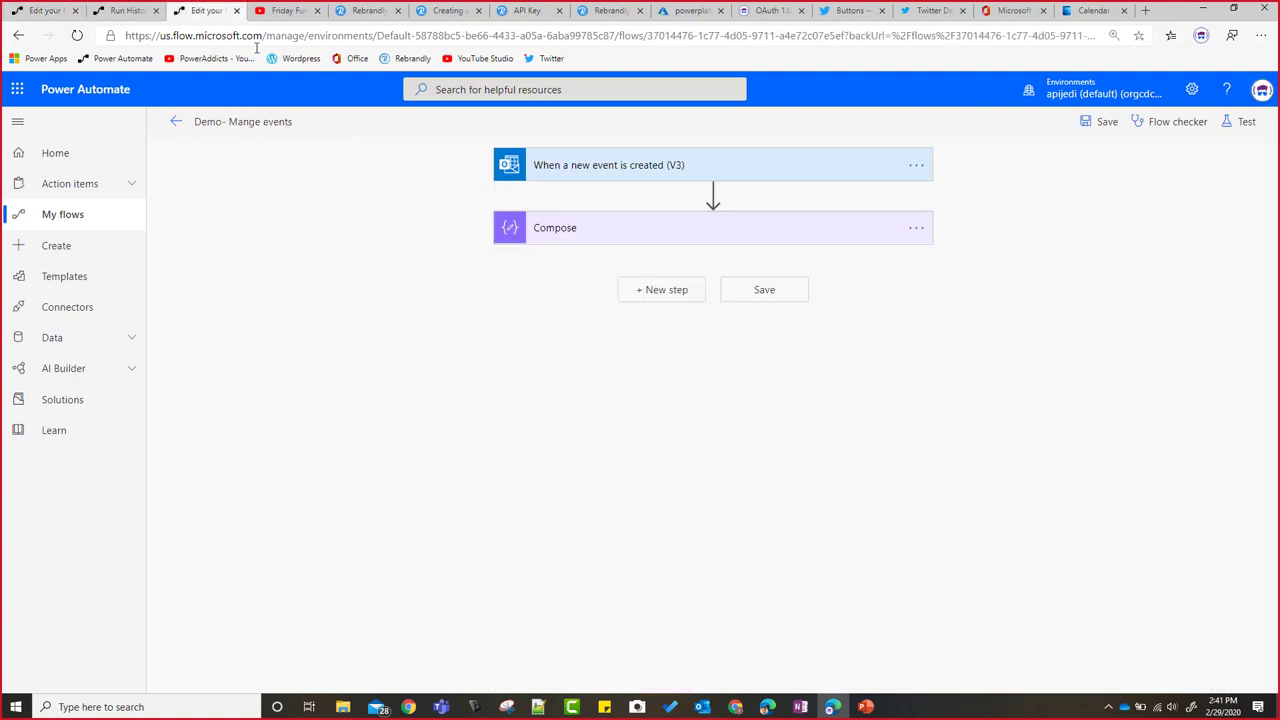
left_click(724, 249)
left_click(673, 264)
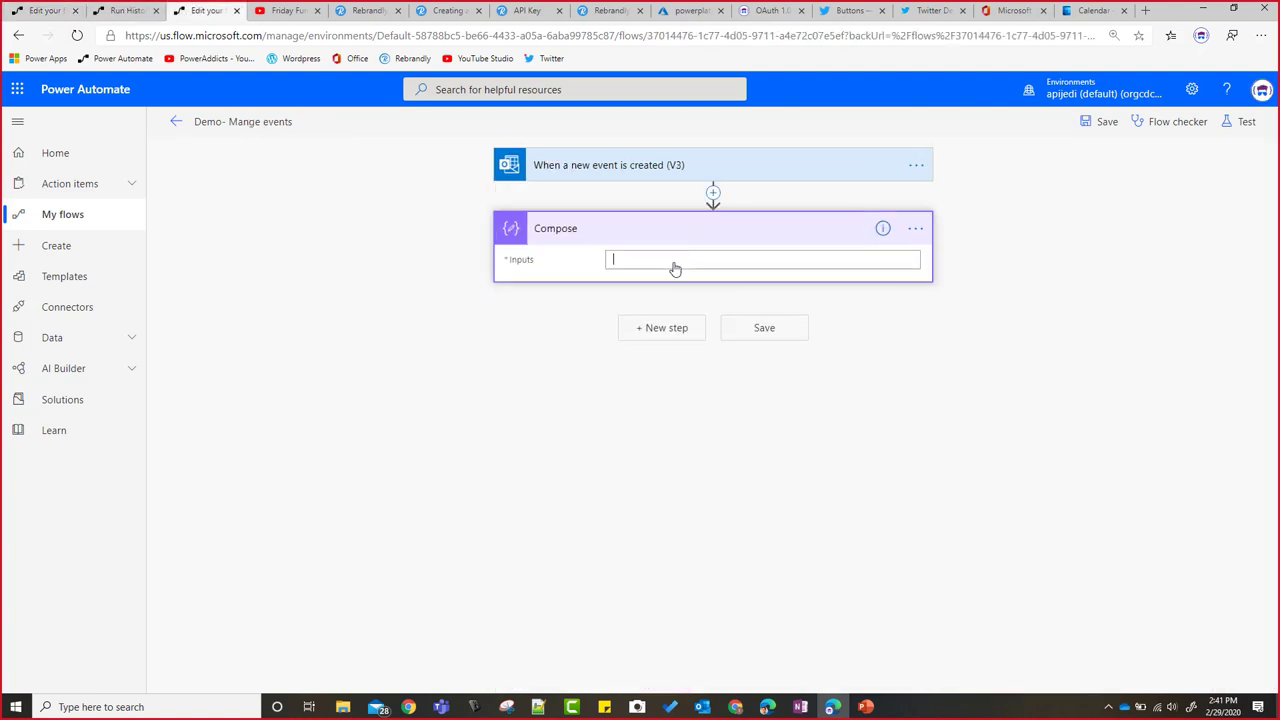
left_click(1075, 222)
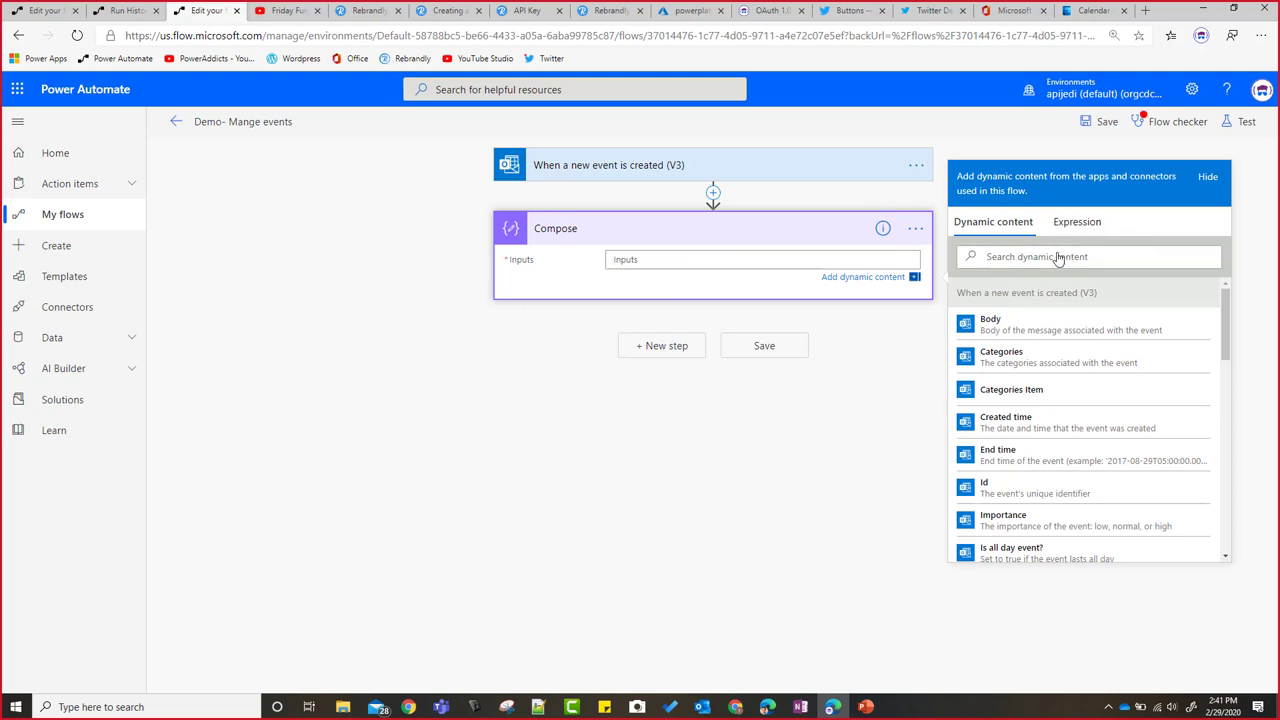
left_click(1049, 260)
type("(triggerBody()?['Body']),'%0D%0A','')")
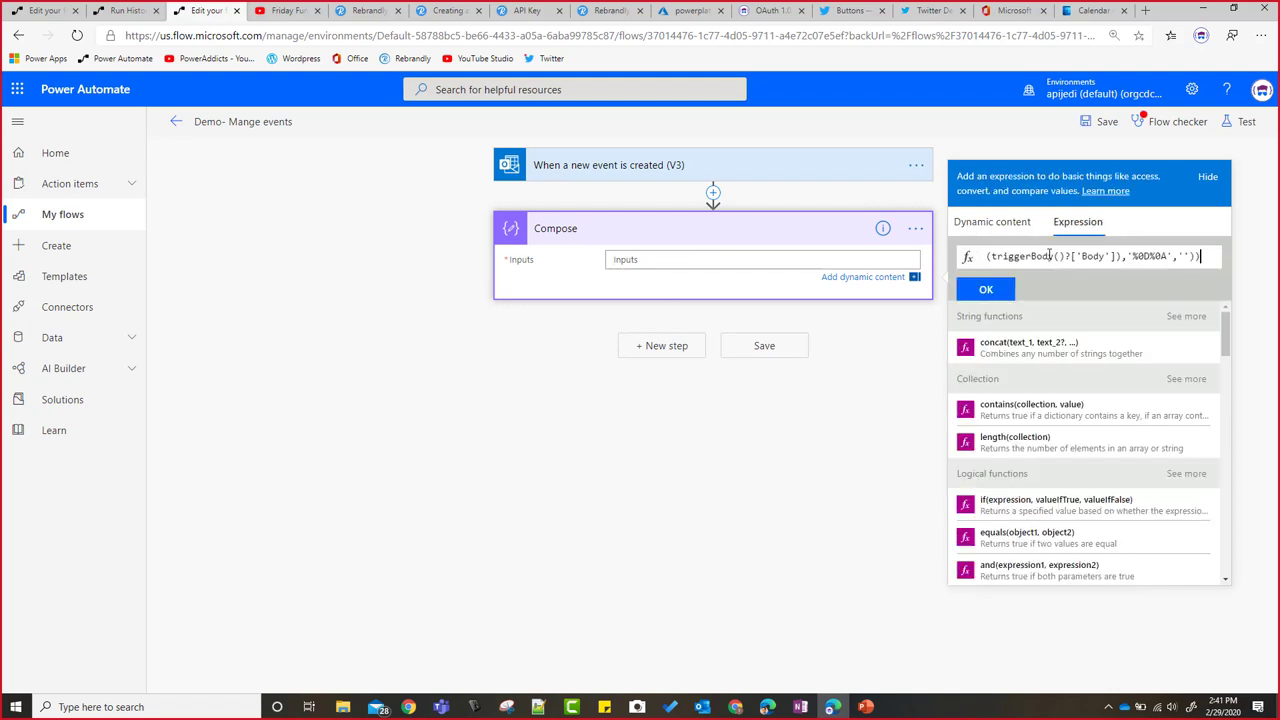
left_click(995, 297)
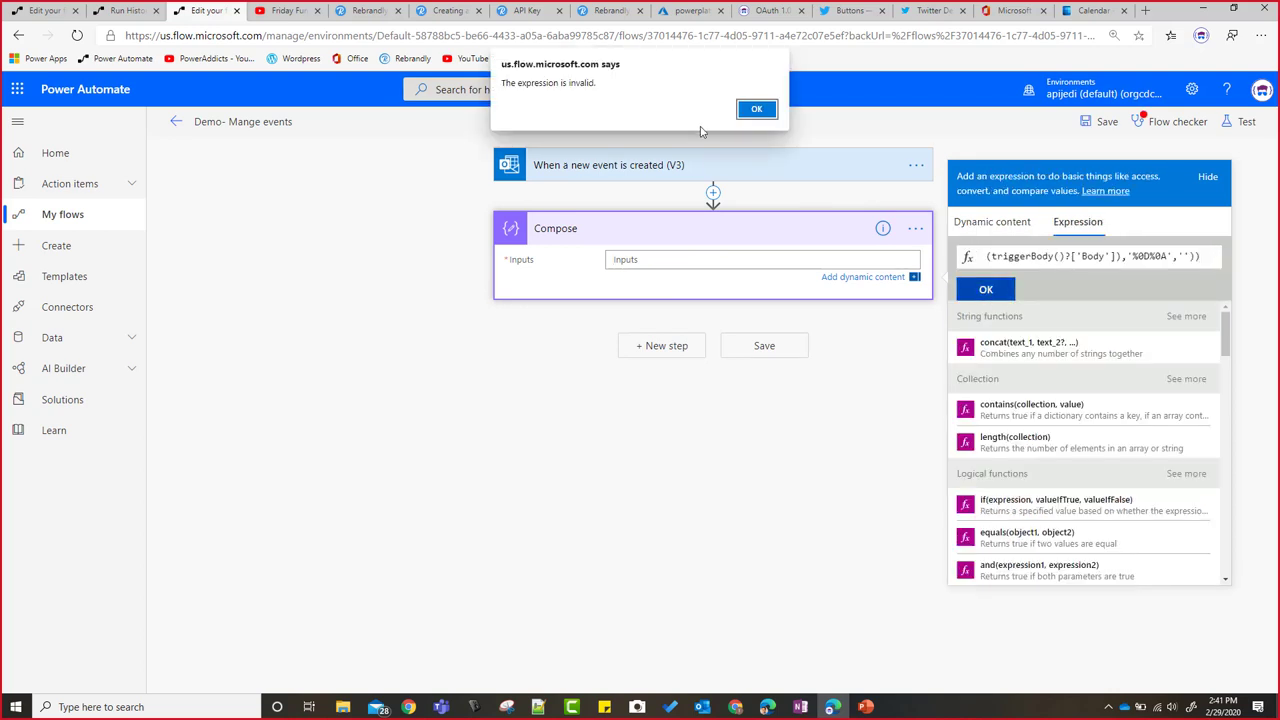
left_click(750, 110)
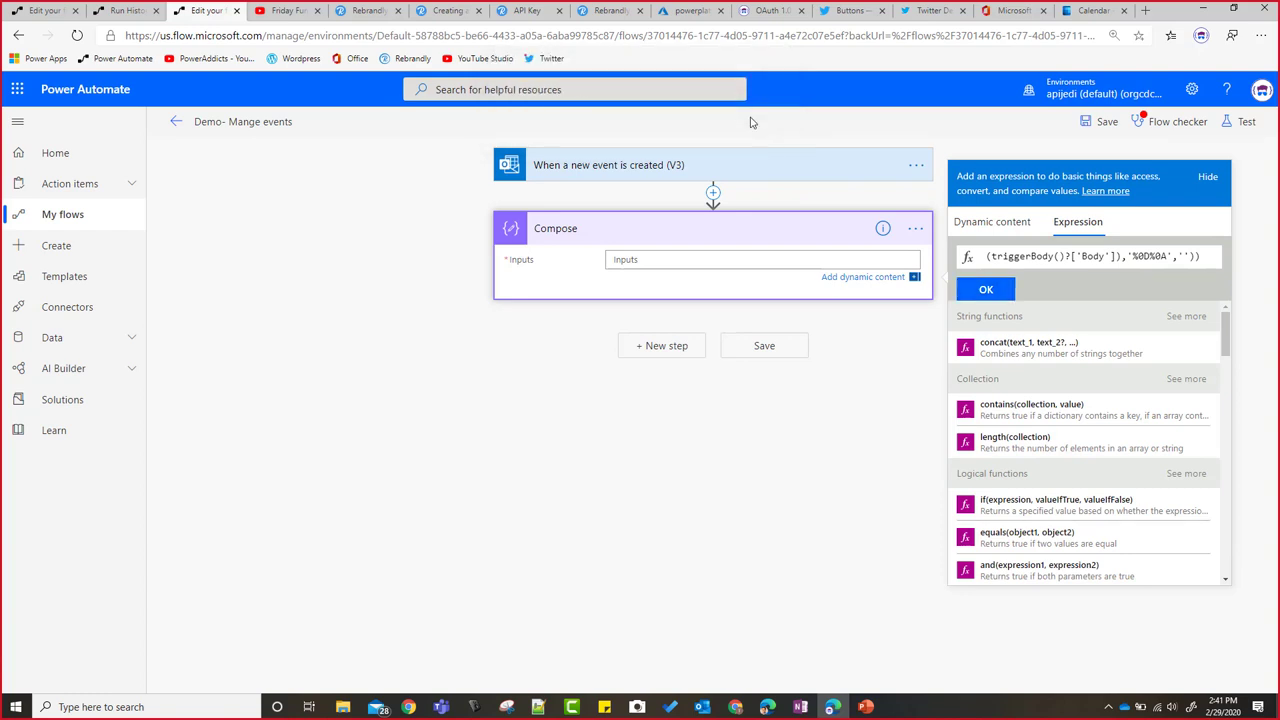
left_click(1015, 256)
key("ctrl+a")
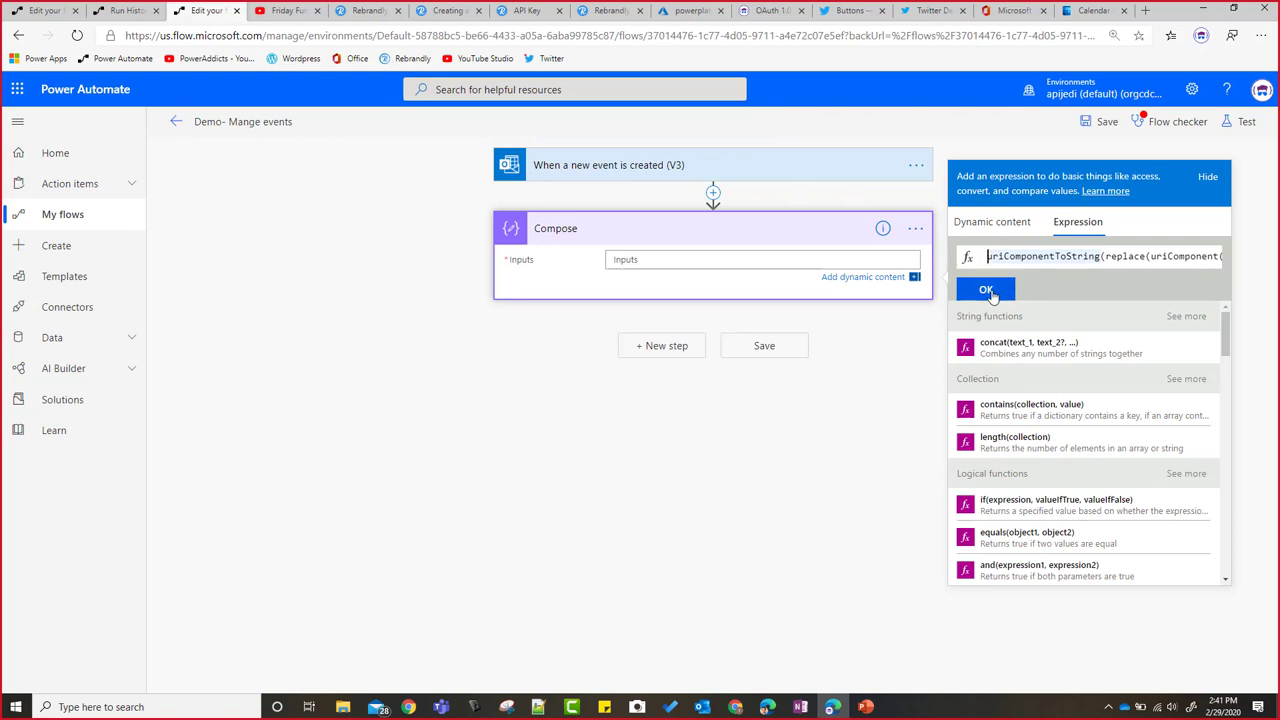
left_click(986, 291)
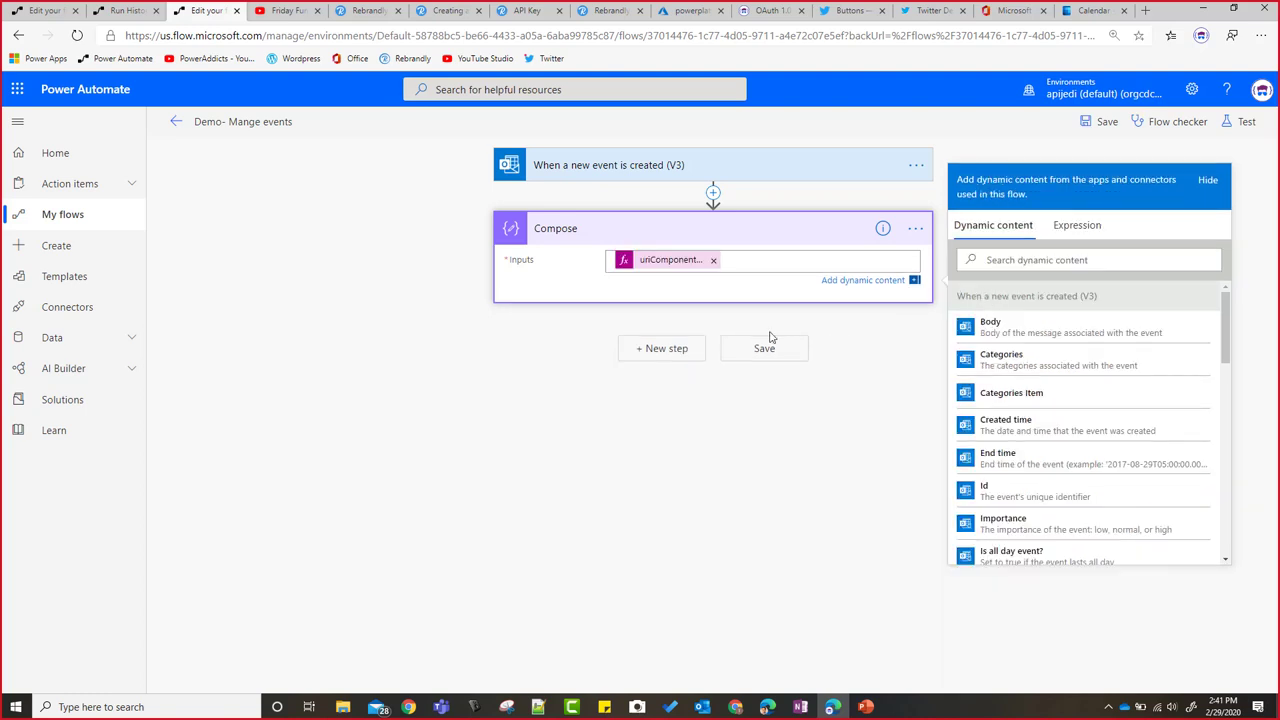
Step: Add a second Compose data operation after the existing Compose action
left_click(651, 347)
left_click(662, 292)
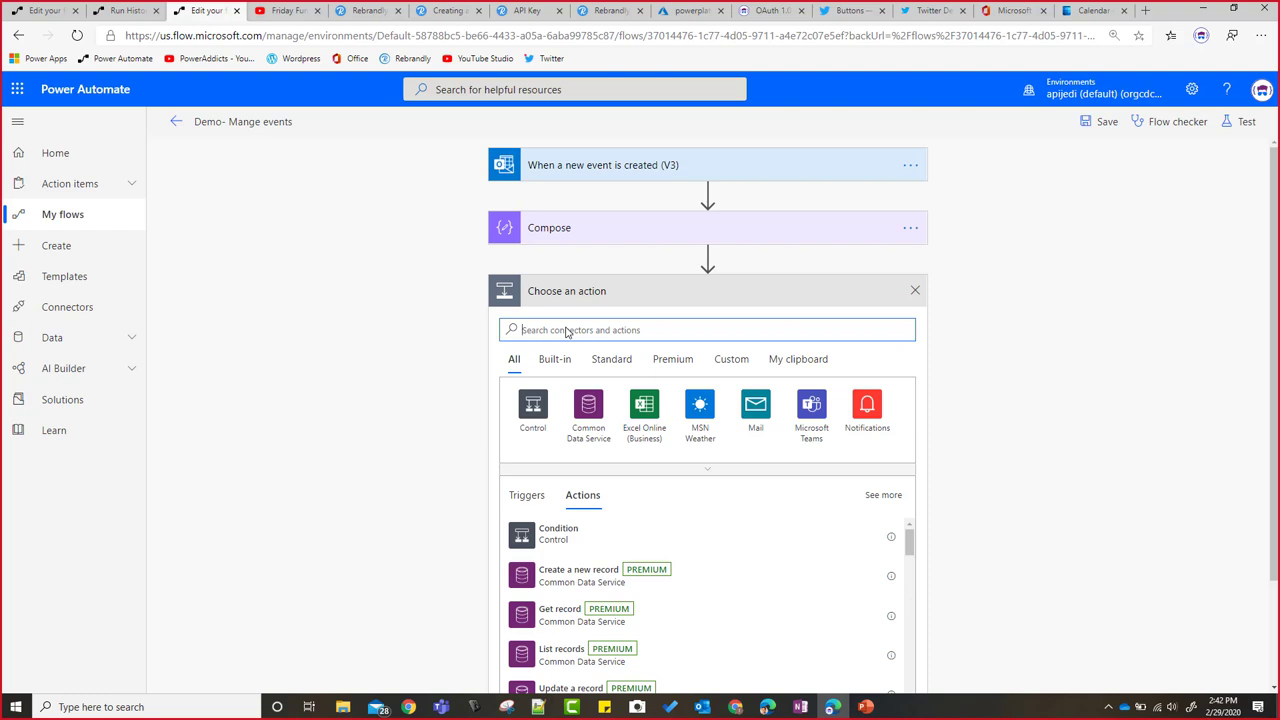
type("compose")
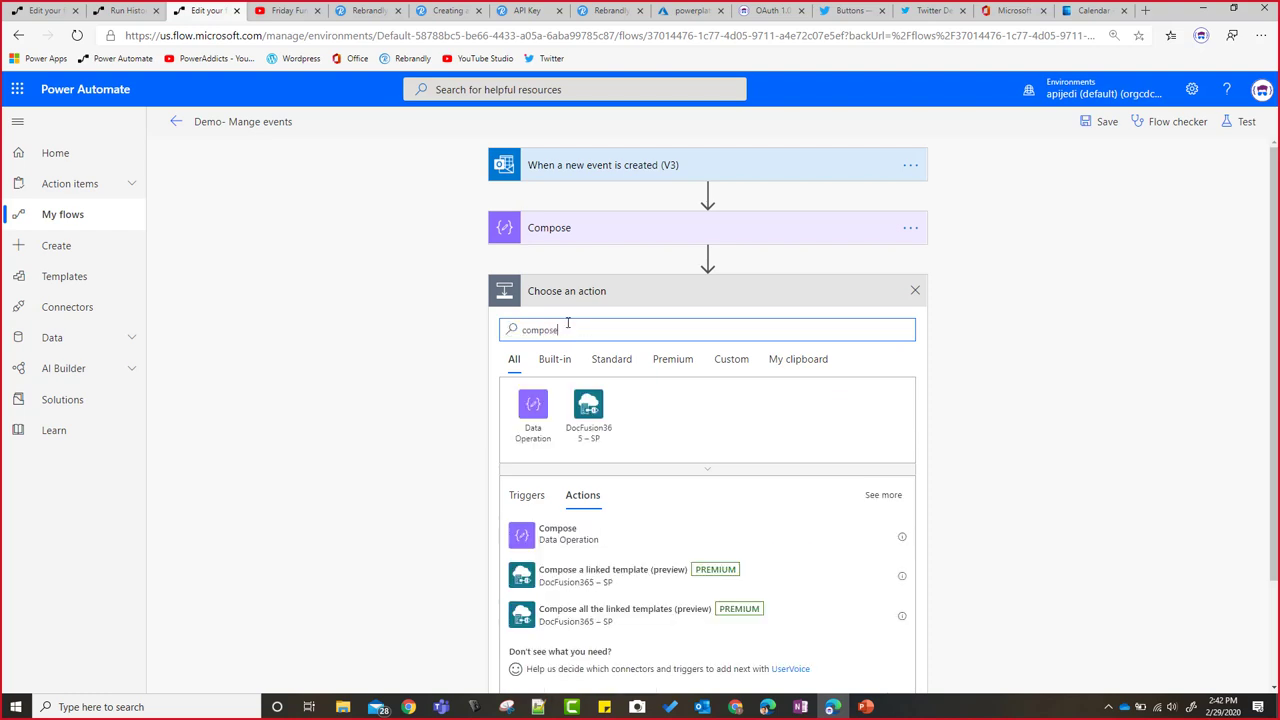
left_click(556, 532)
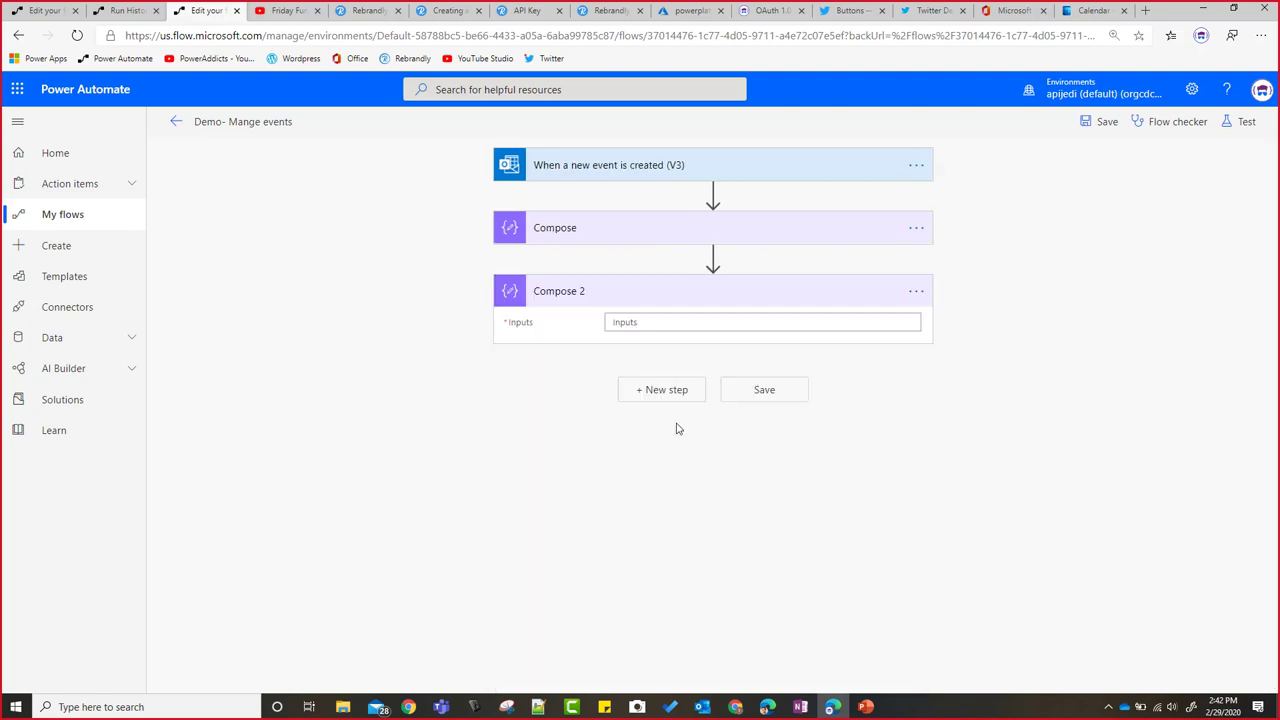
Step: Copy the full substring expression from the Teams Link action in the Demo - Manage a QnA event flow for the Compose 2 input
left_click(628, 323)
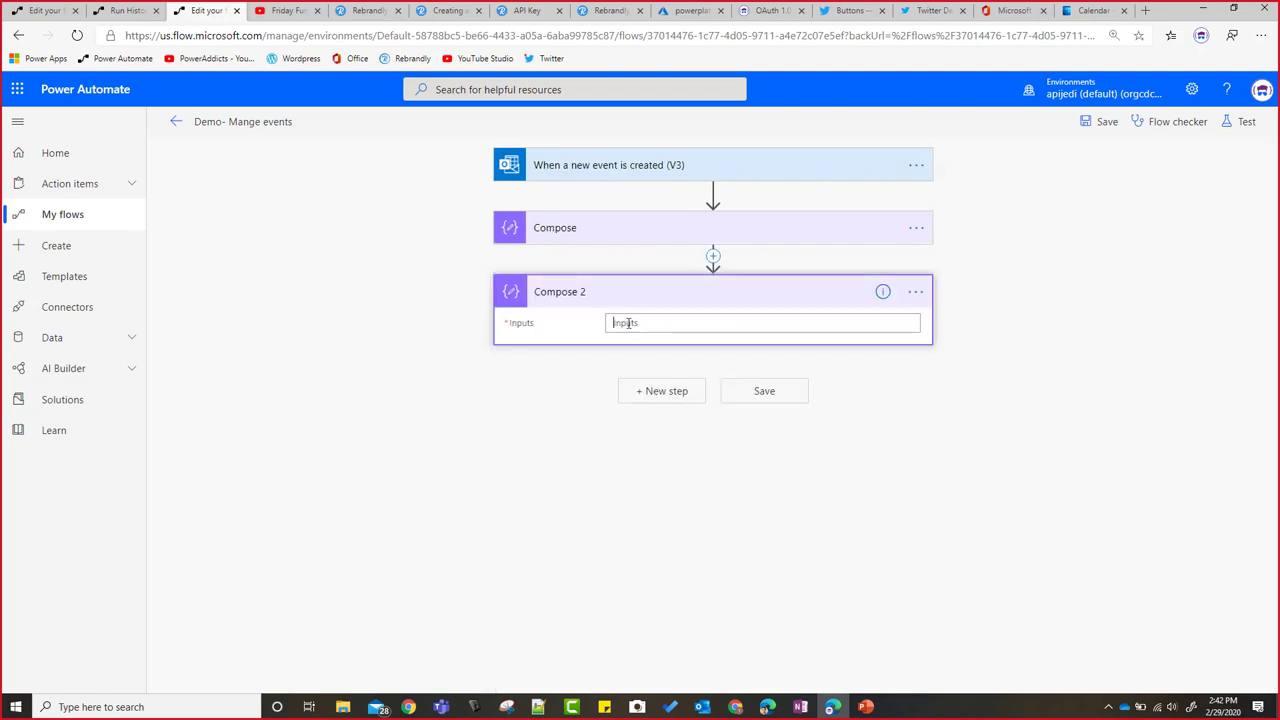
left_click(44, 10)
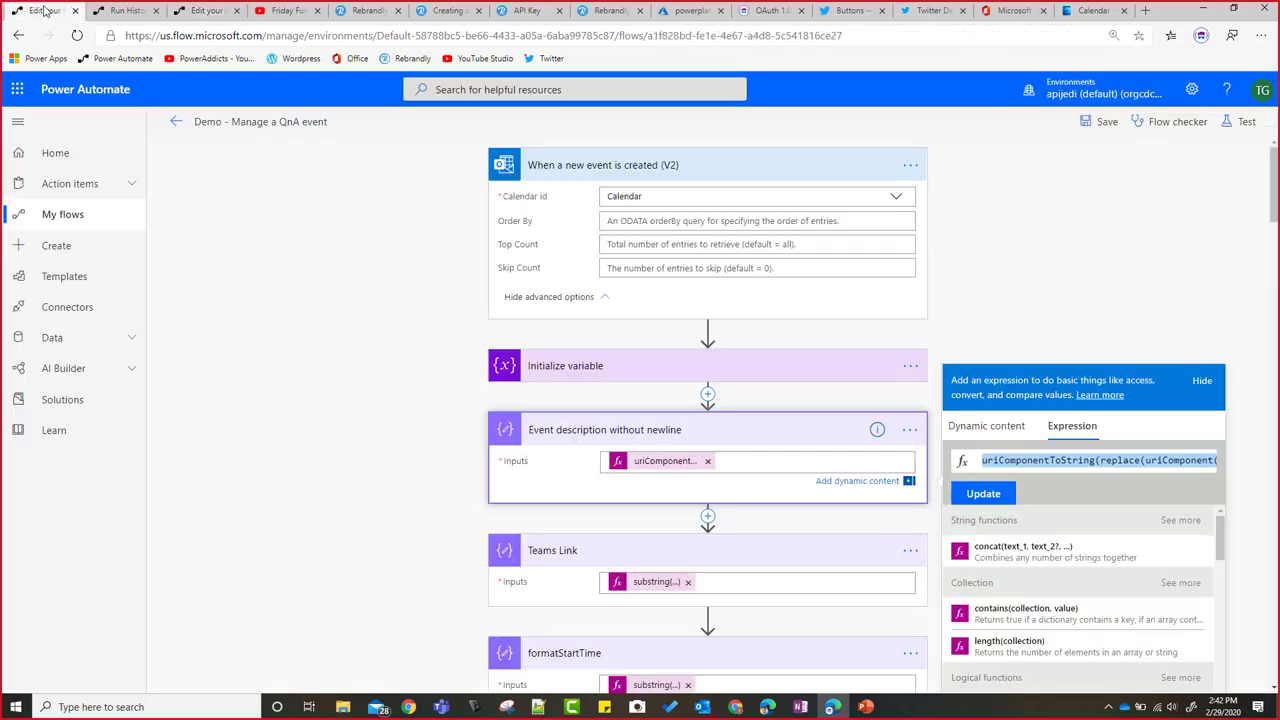
left_click(652, 583)
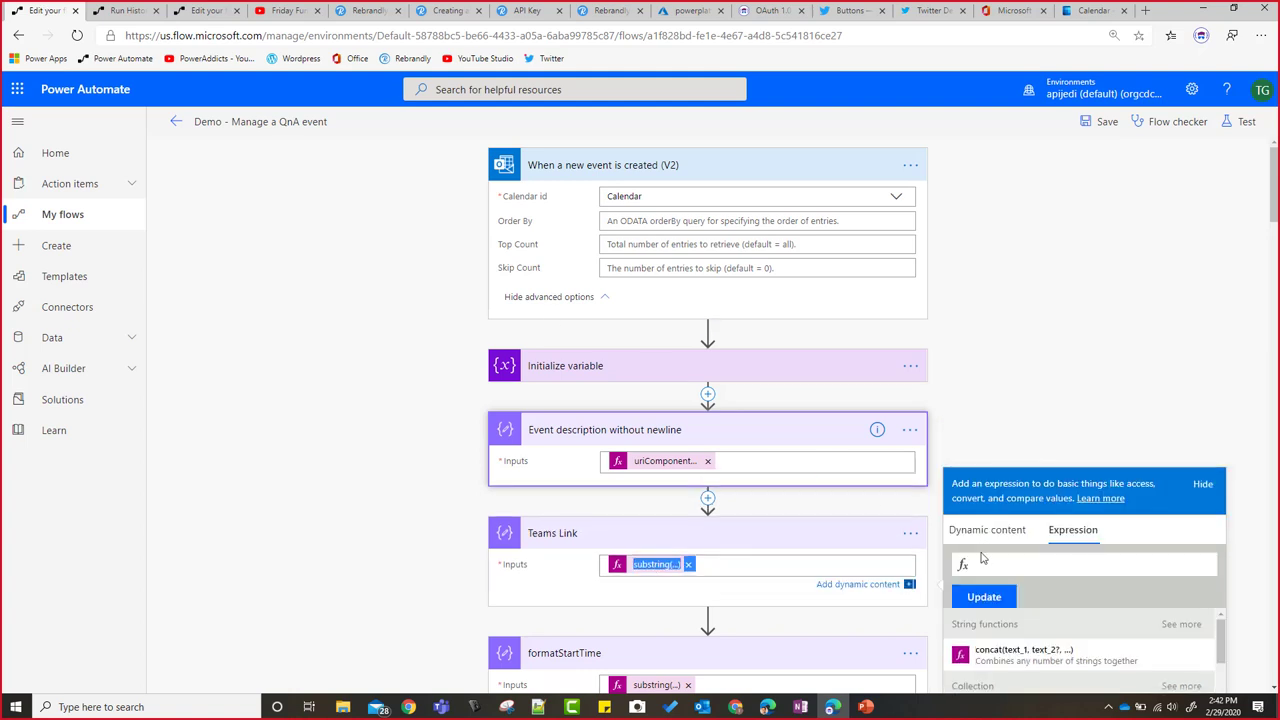
left_click(1027, 572)
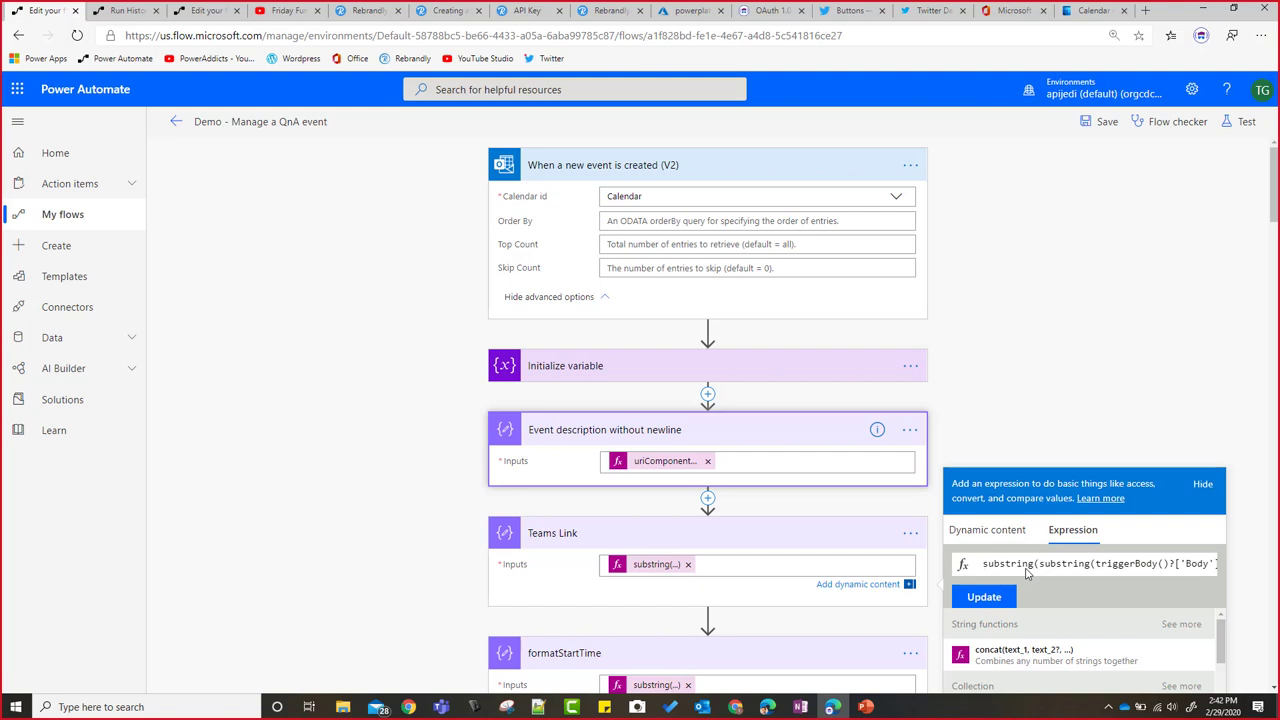
key("ctrl+a")
left_click(207, 11)
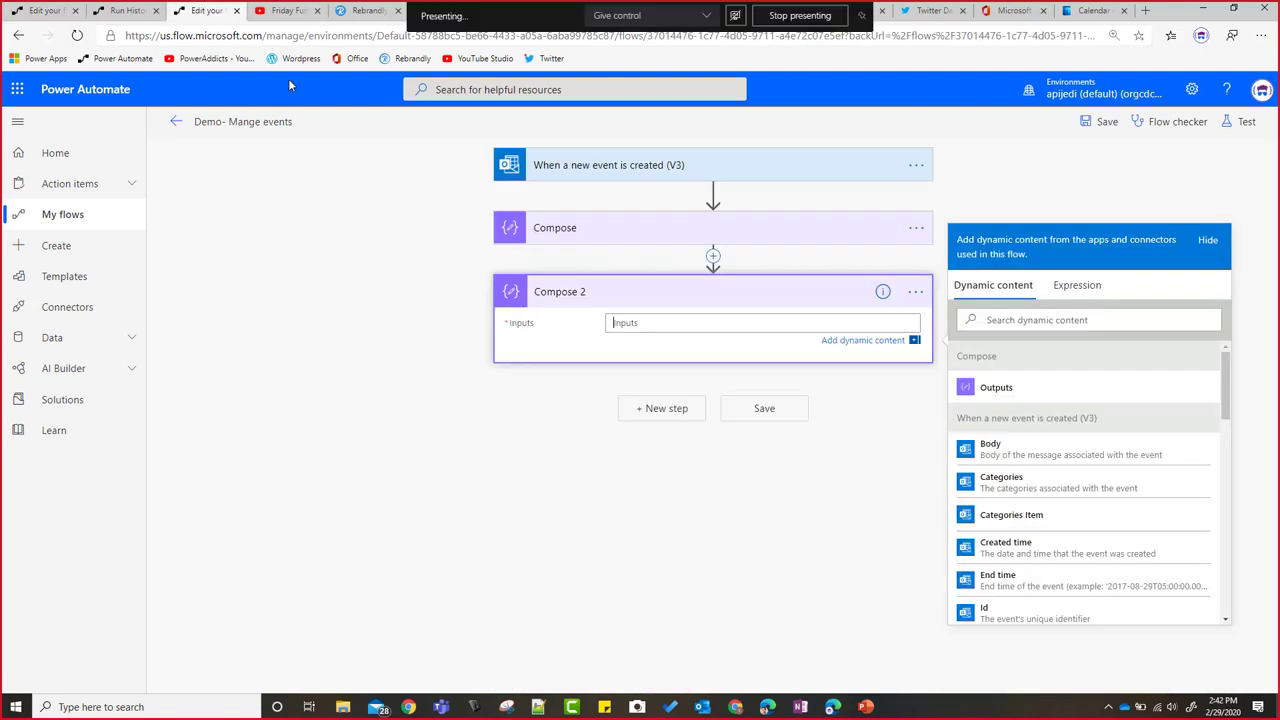
type("substring(substring(triggerBody()?['Body'],indexOf(triggerBody()?['Body'],'https://'),1000),0,indexOf(substring(triggerBody()?['Body'],indexOf(triggerBody()?['Body'],'https://'),1000),'\"'))")
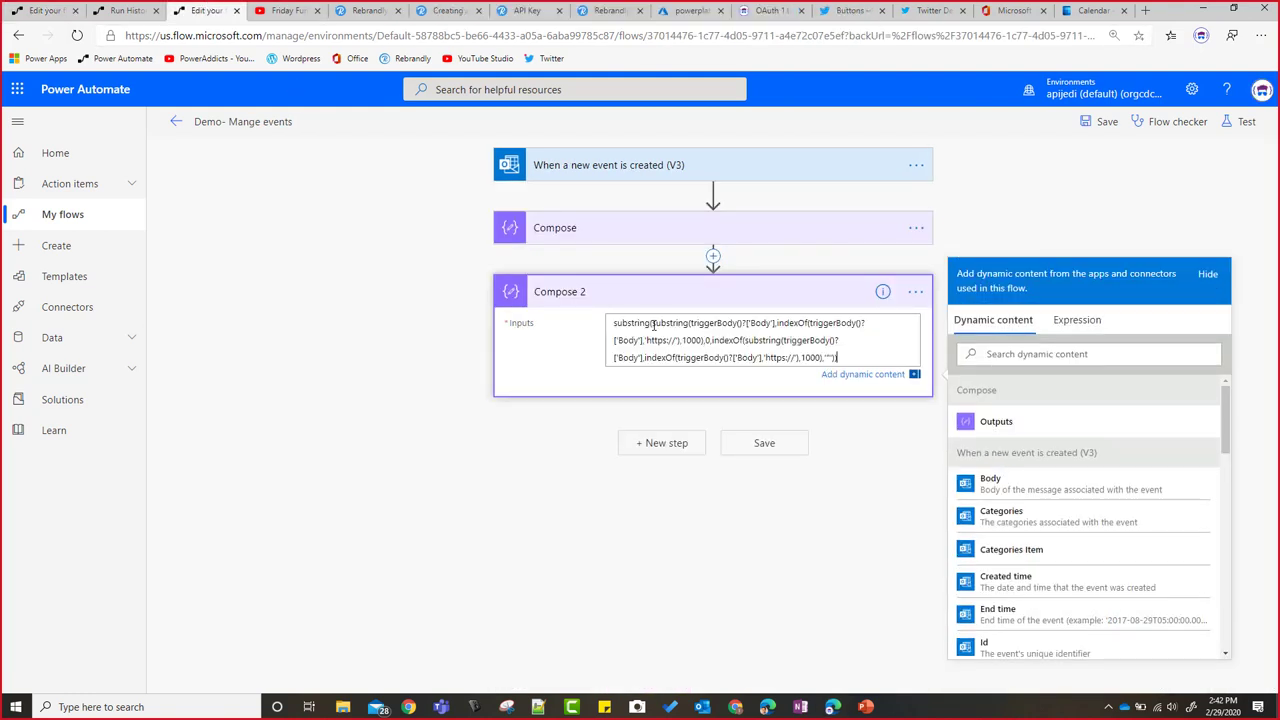
key("ctrl+z")
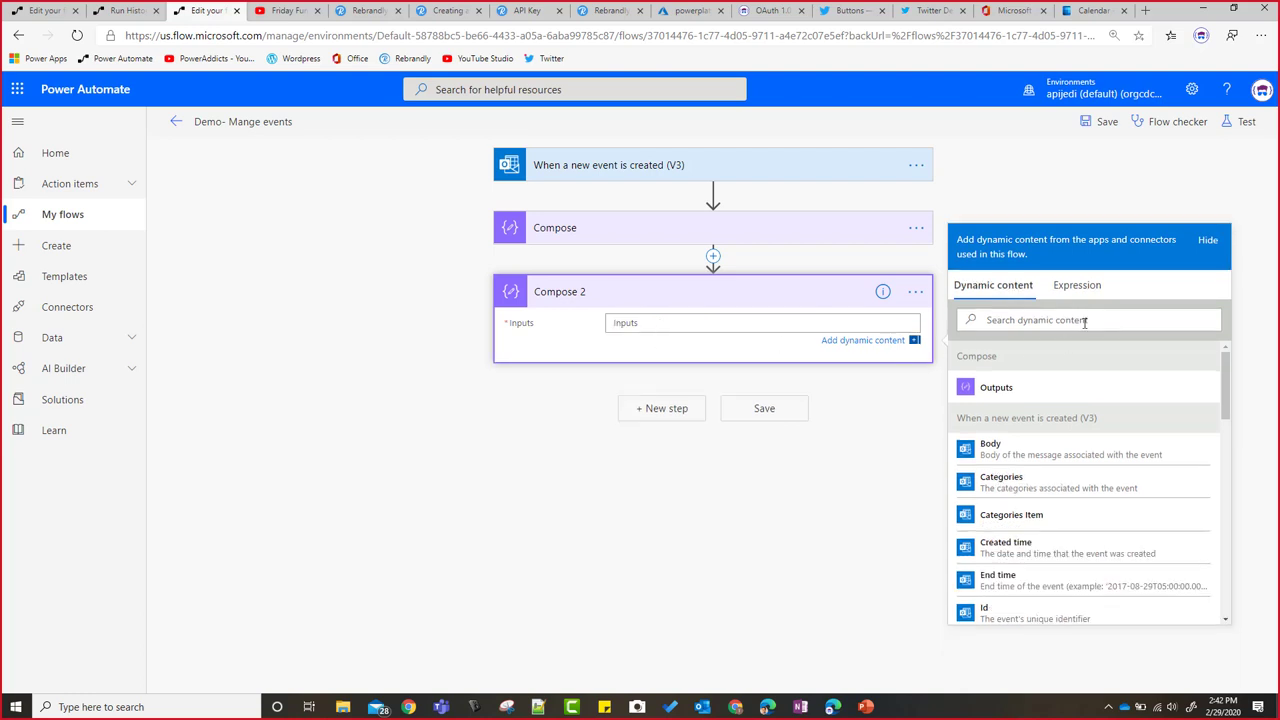
left_click(1077, 287)
left_click(1055, 318)
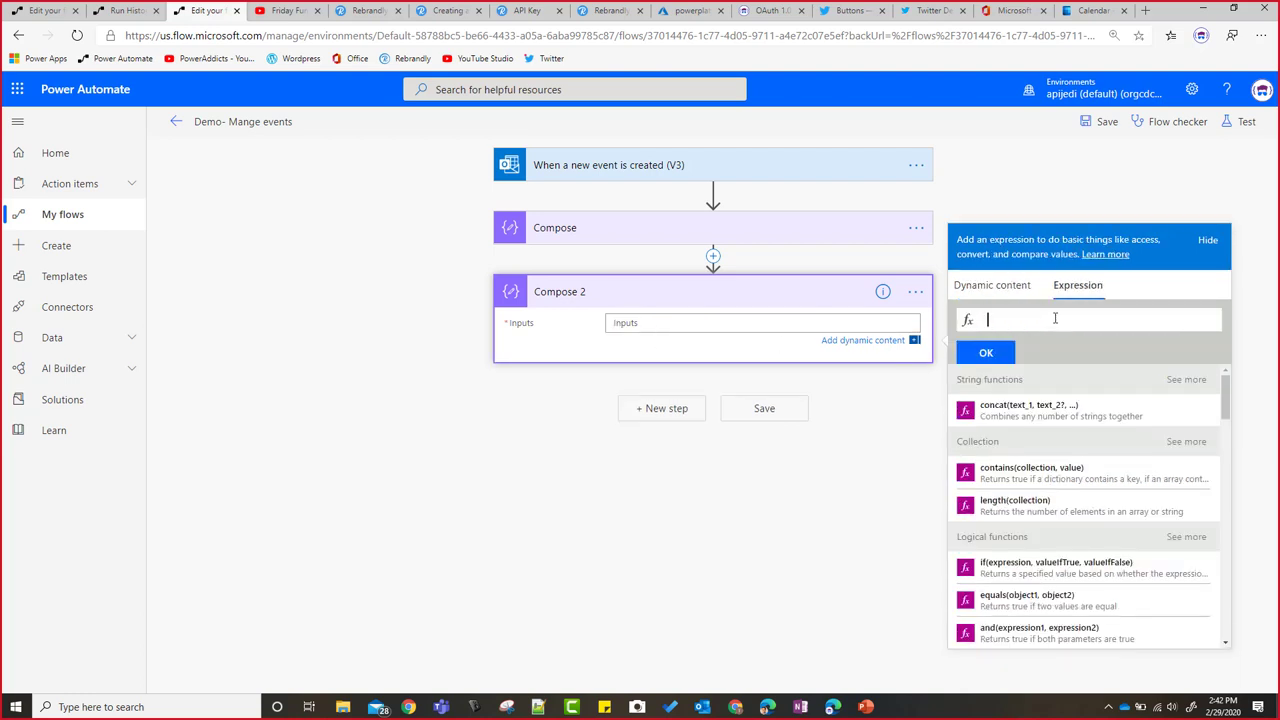
key("ctrl+v")
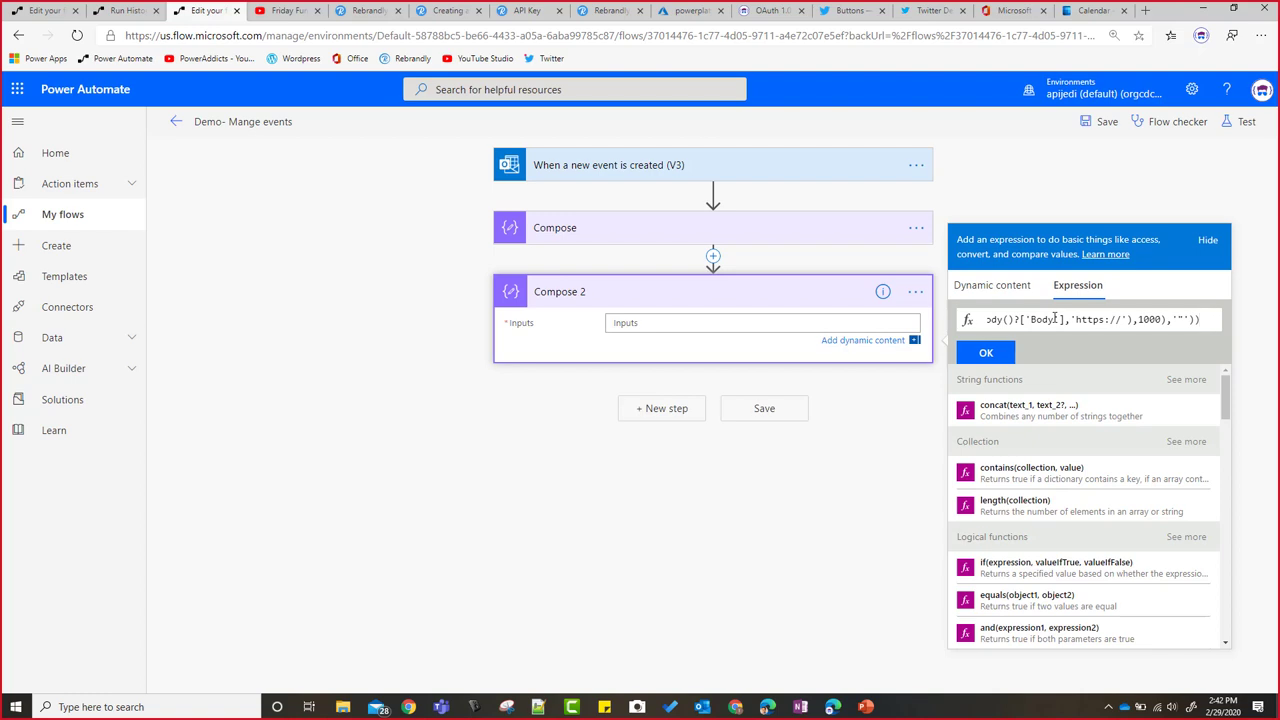
key("Home")
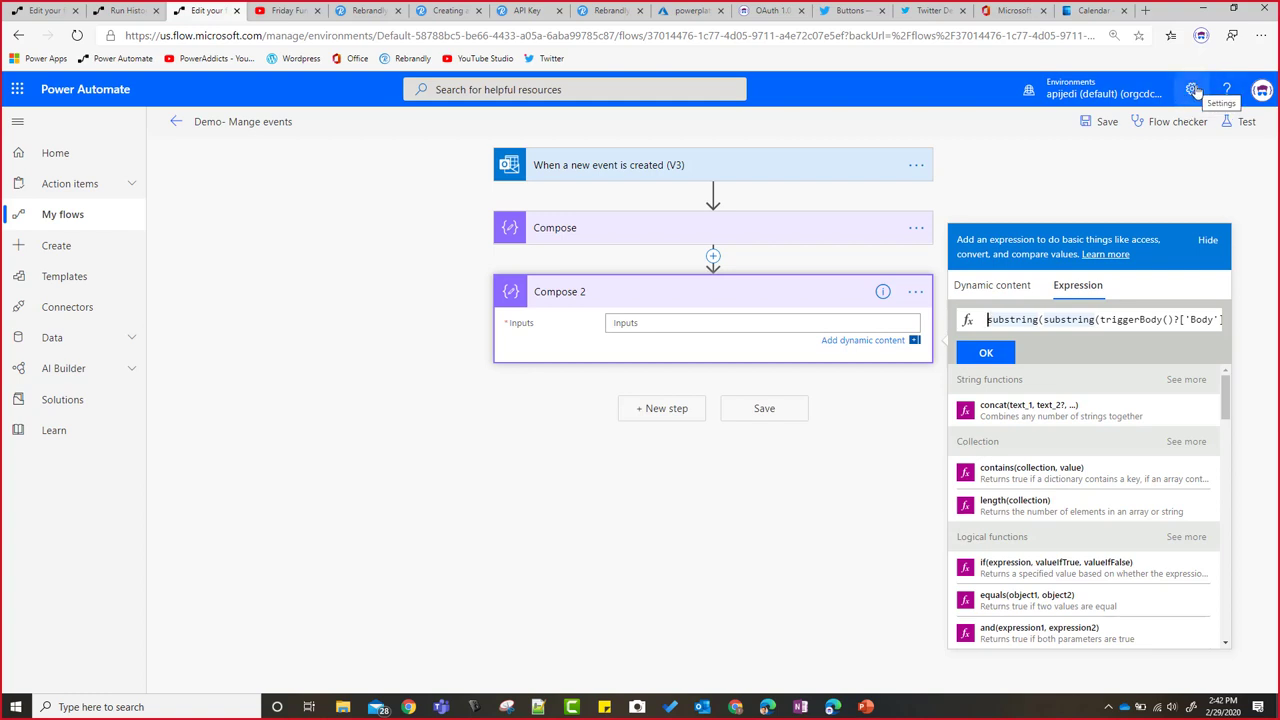
left_click(985, 353)
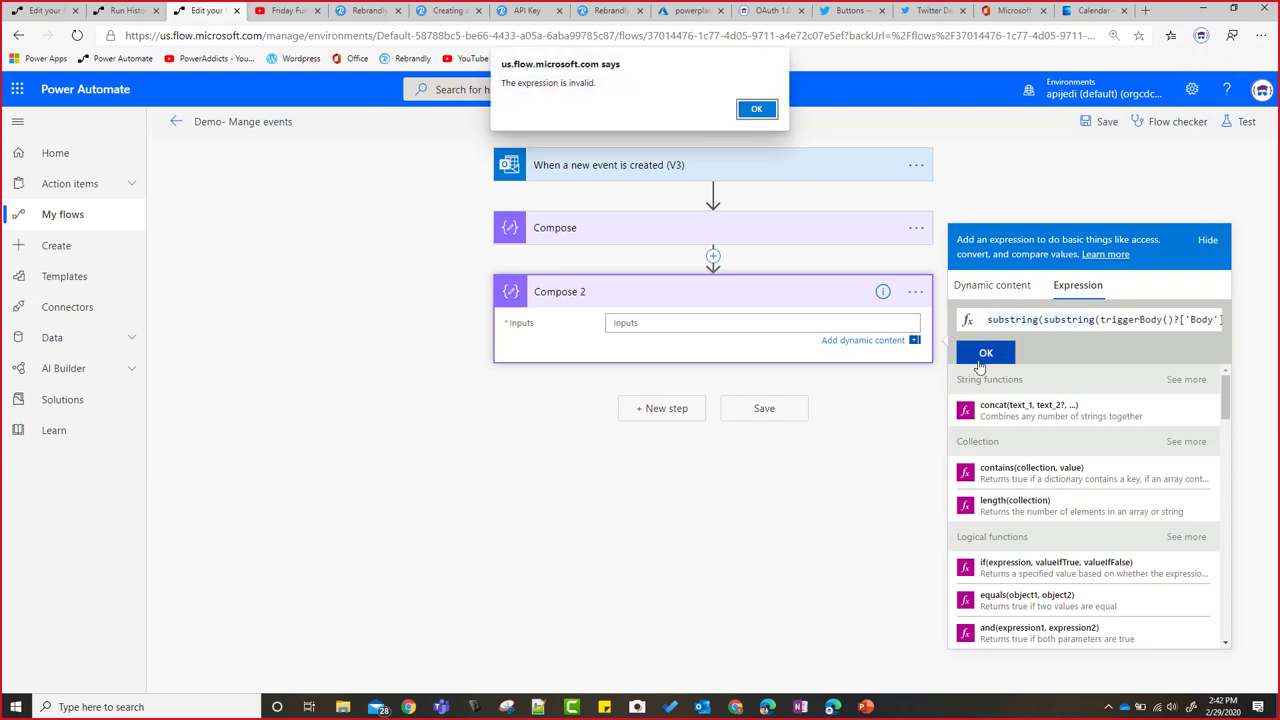
left_click(756, 109)
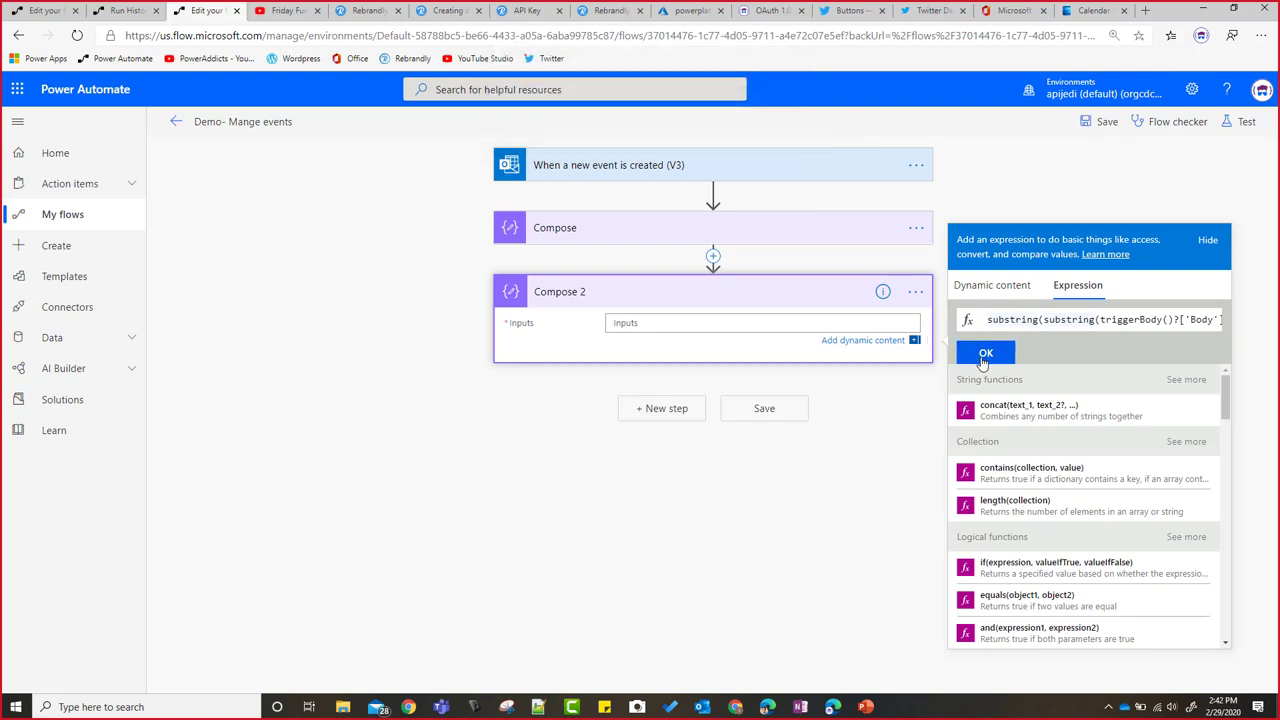
left_click(985, 355)
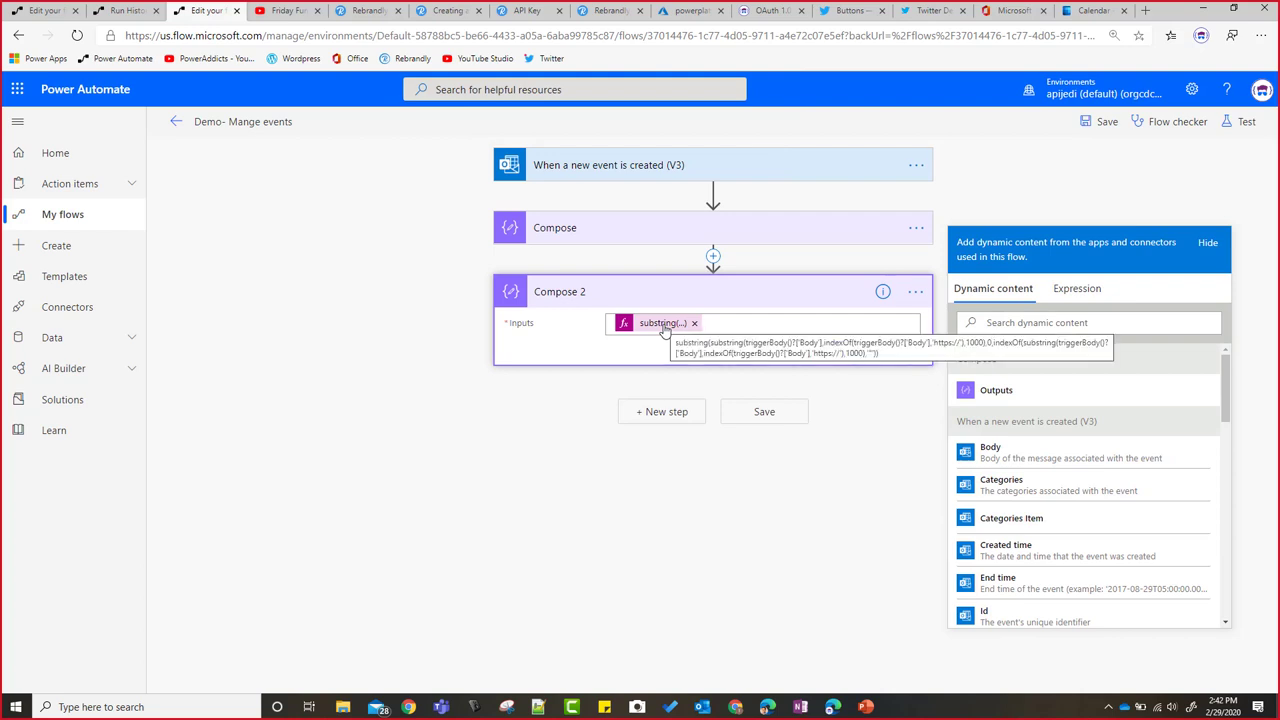
Step: Save the Demo- Mange events flow and return to its details page
left_click(1095, 123)
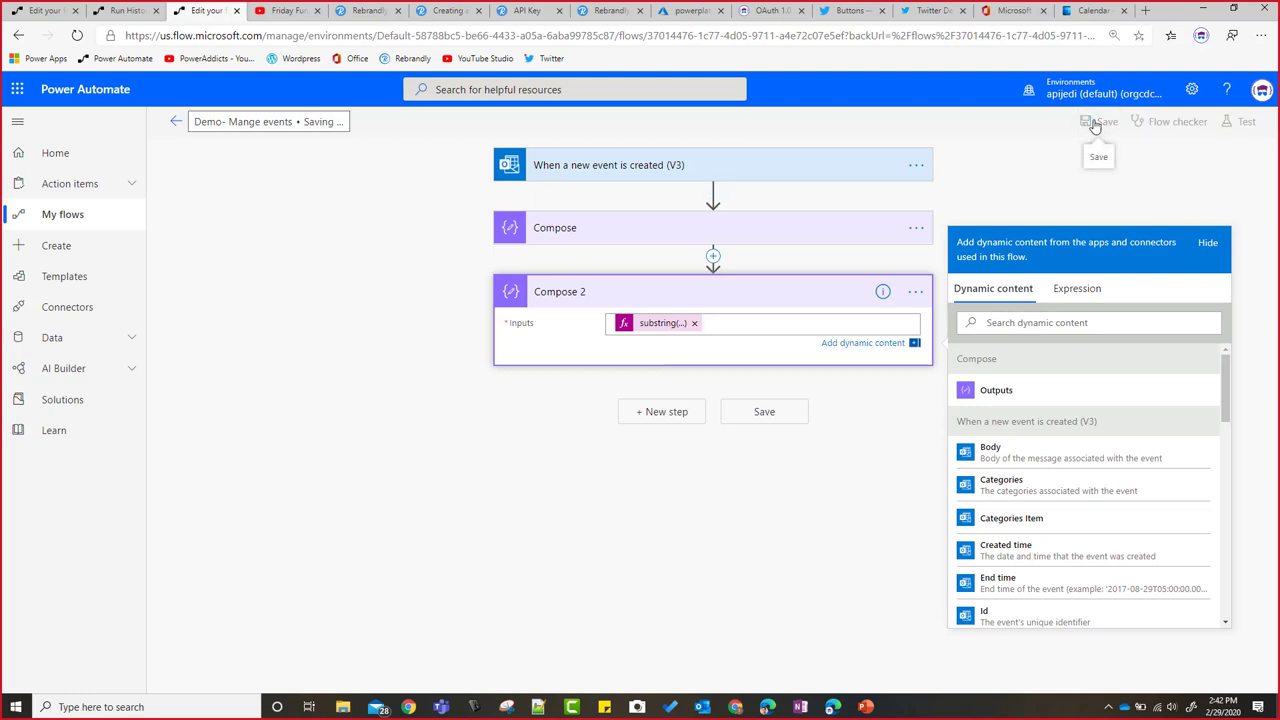
left_click(176, 122)
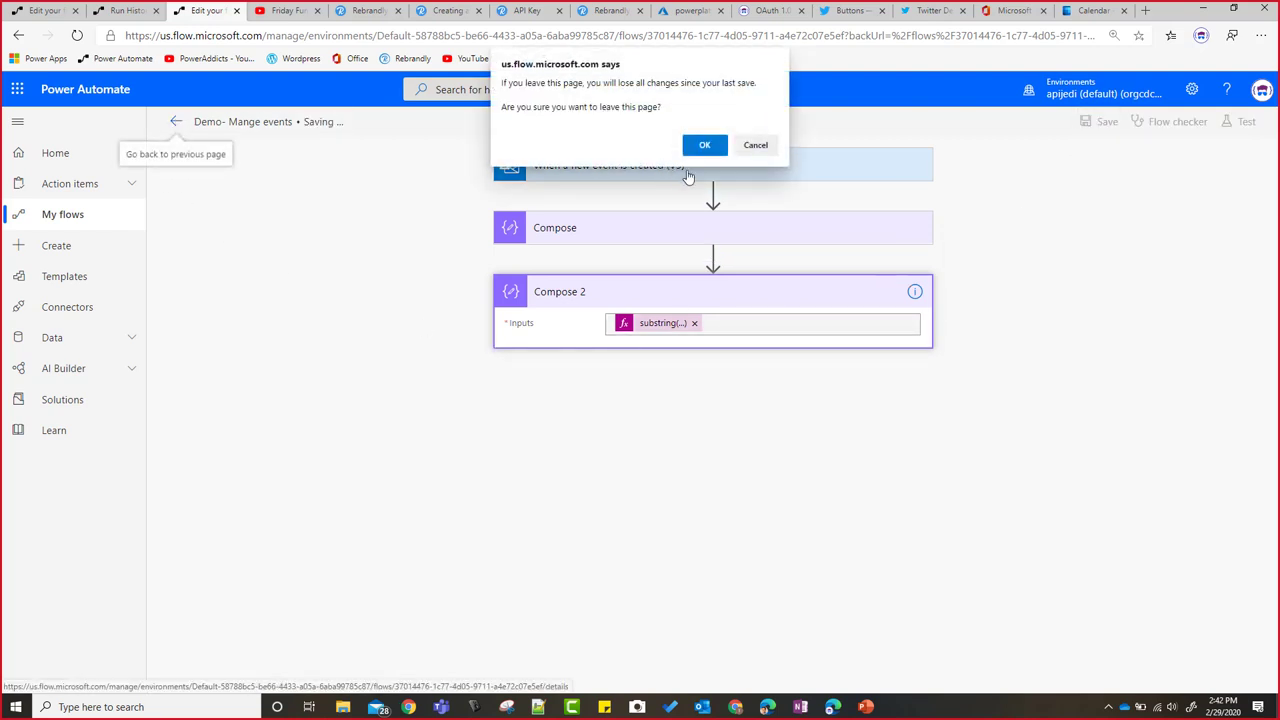
left_click(757, 146)
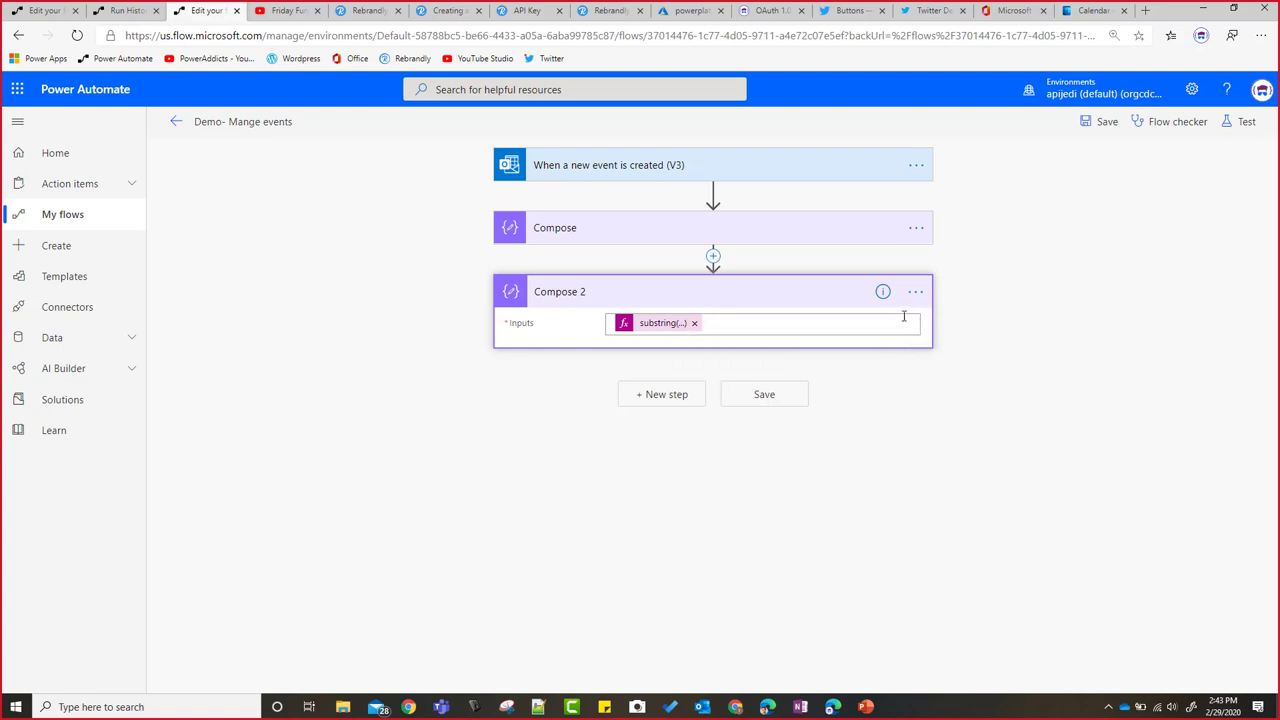
left_click(172, 128)
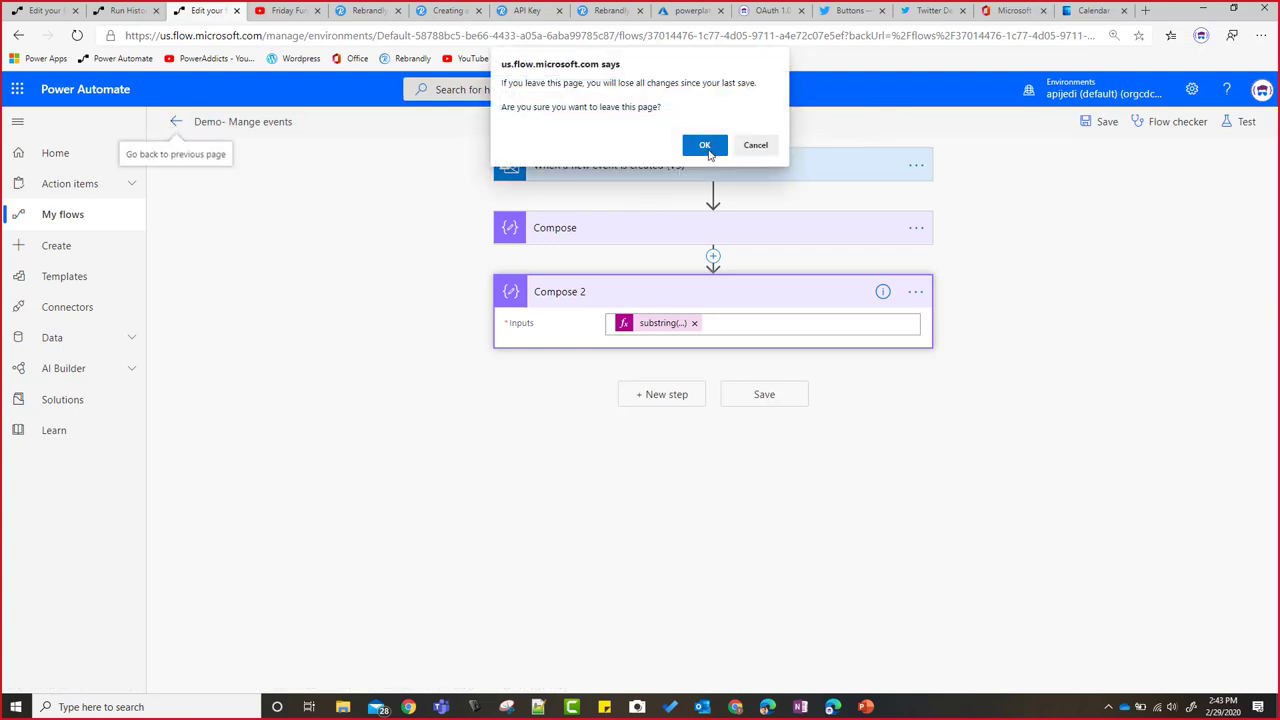
left_click(706, 148)
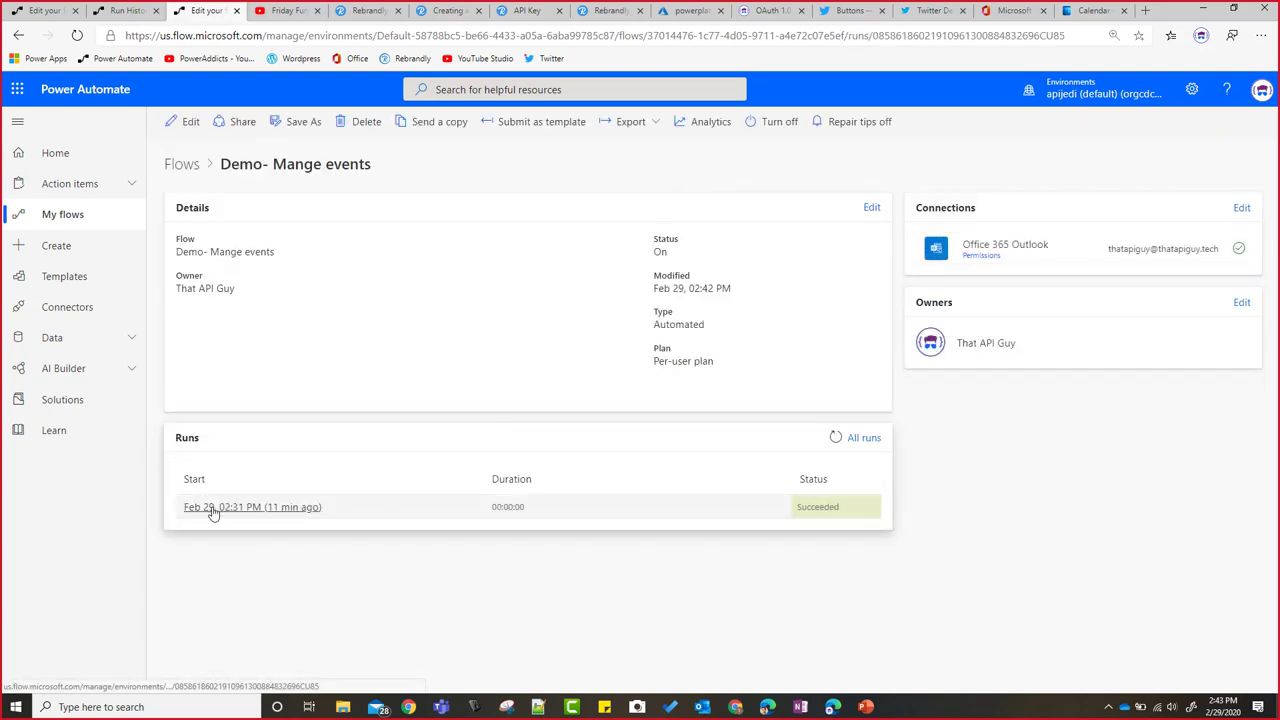
Step: Resubmit the Feb 29, 02:31 PM run of the Demo- Mange events flow
left_click(212, 510)
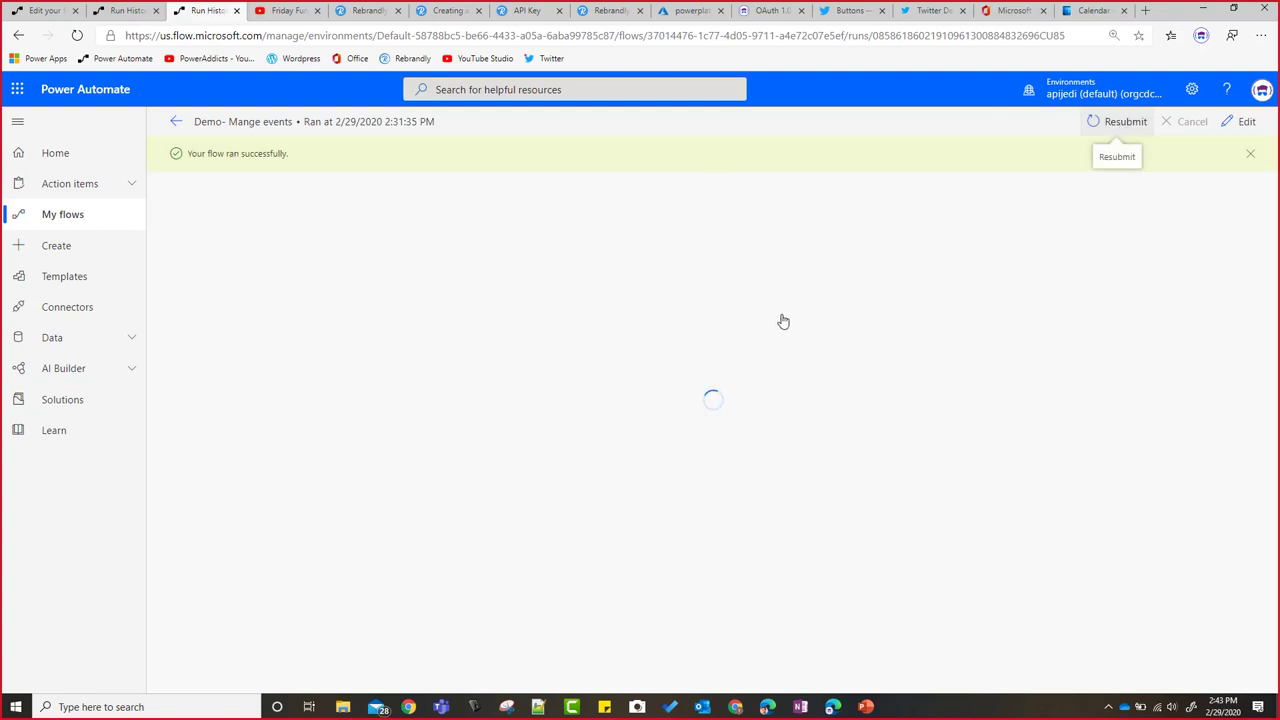
left_click(1099, 122)
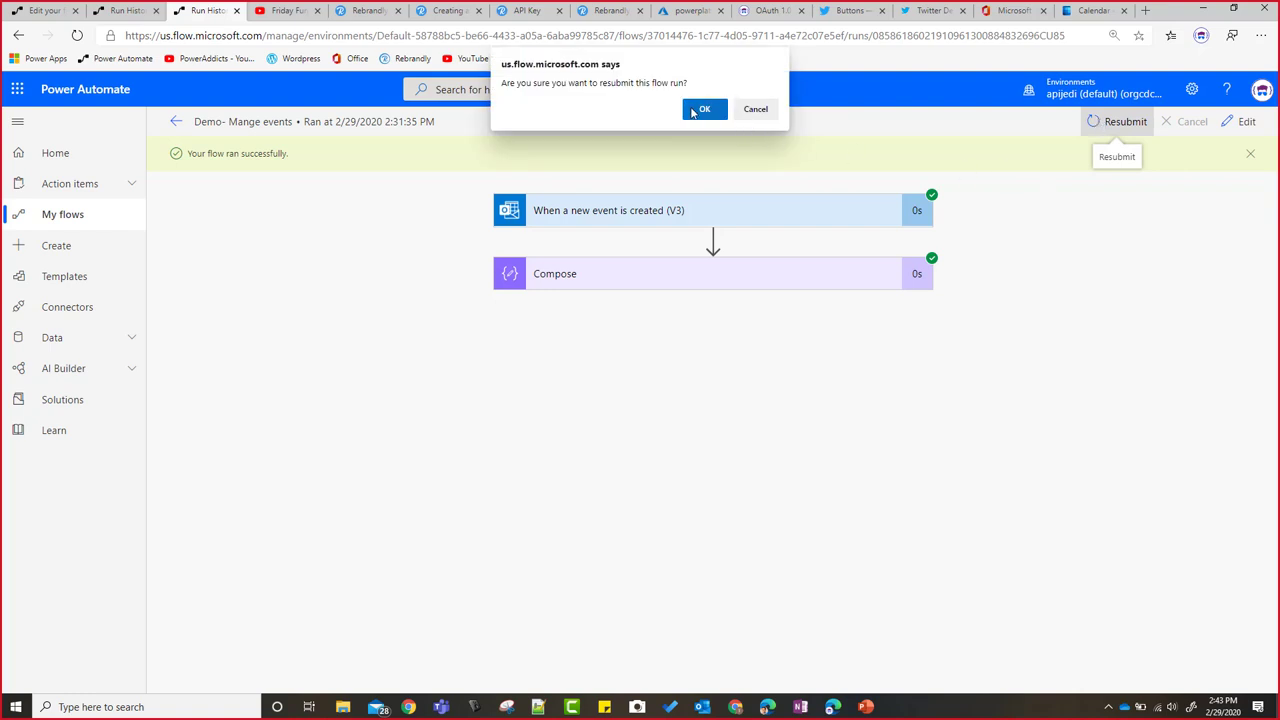
left_click(697, 110)
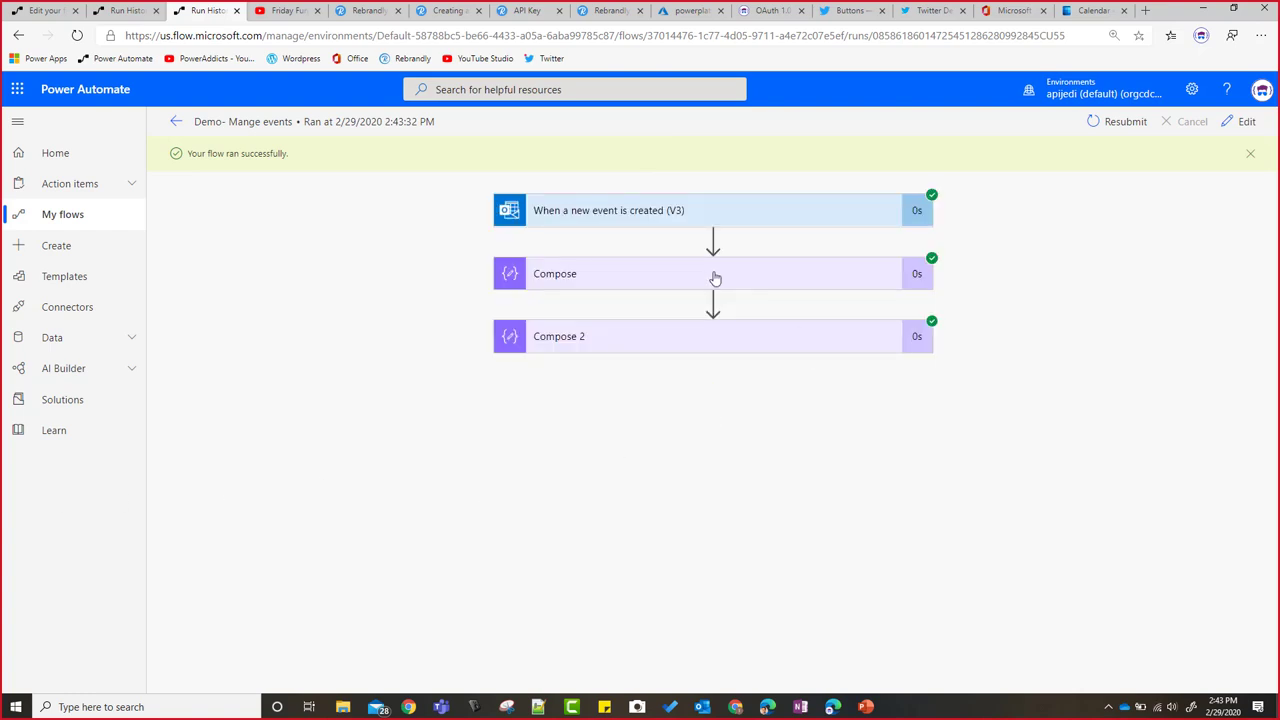
Step: Examine the inputs and outputs of Compose and Compose 2 in the resubmitted run, and reopen the flow for editing
left_click(640, 292)
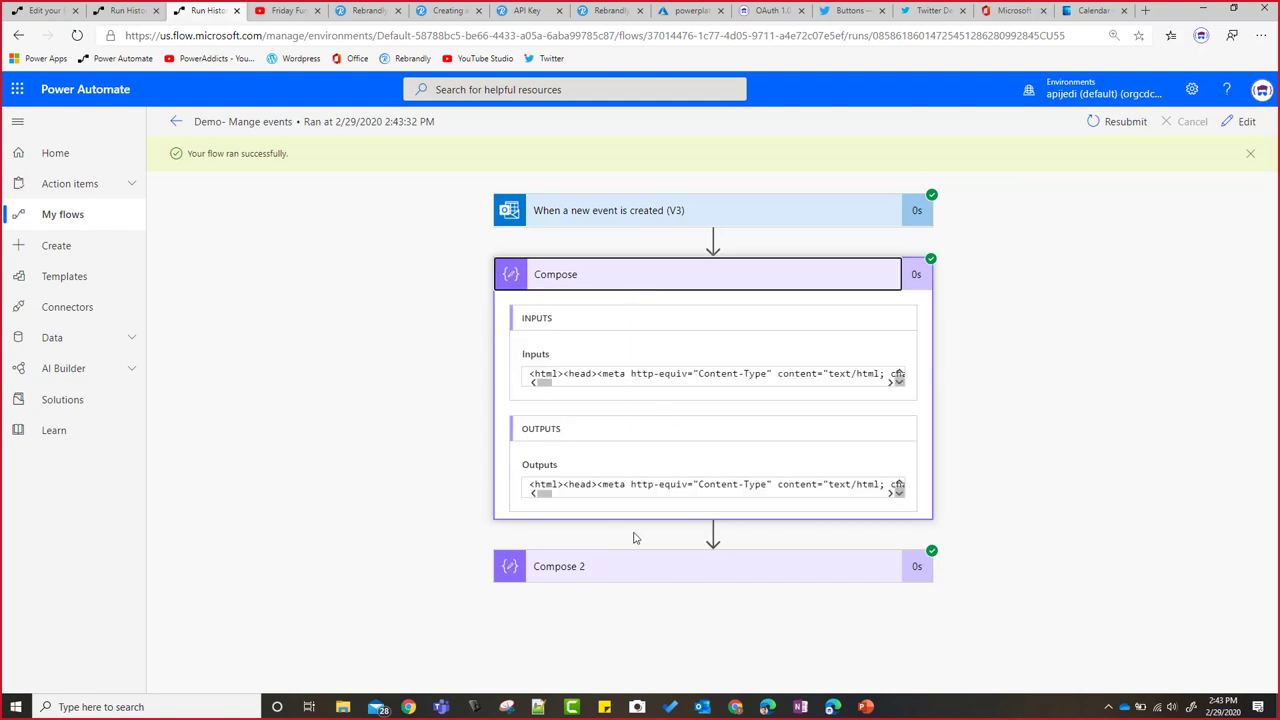
left_click(628, 572)
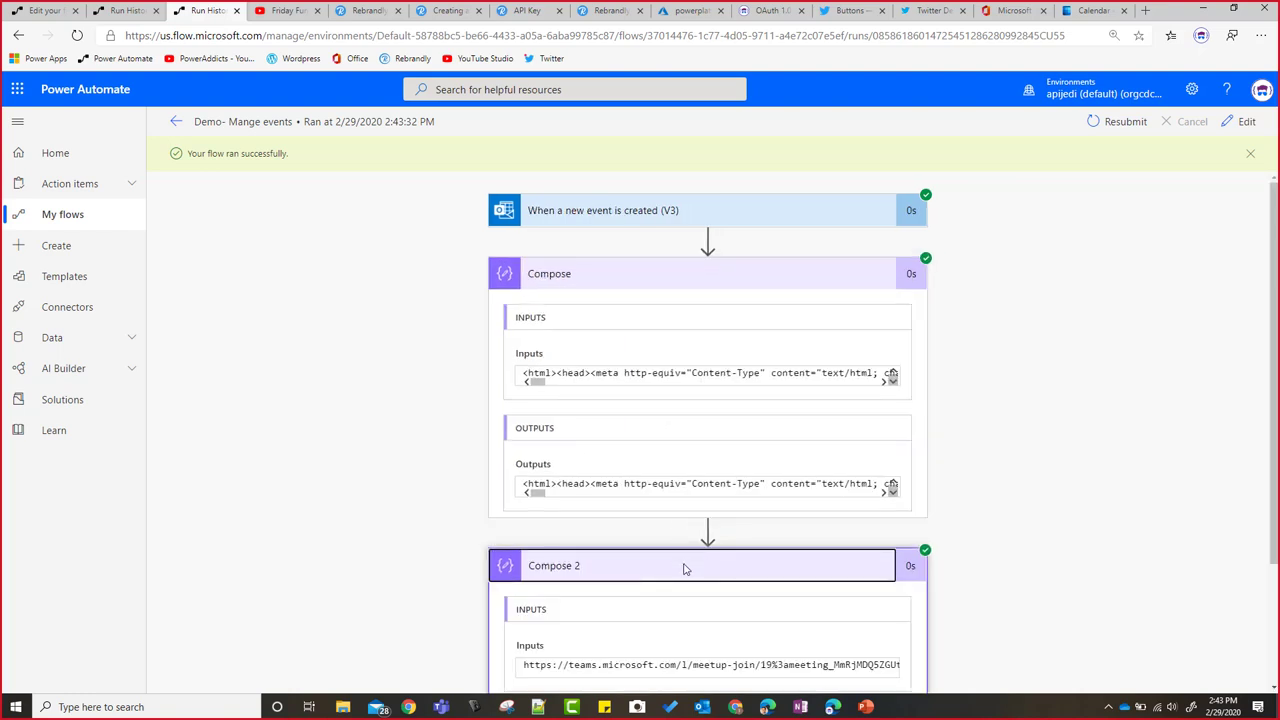
scroll(560, 674, "down", 3)
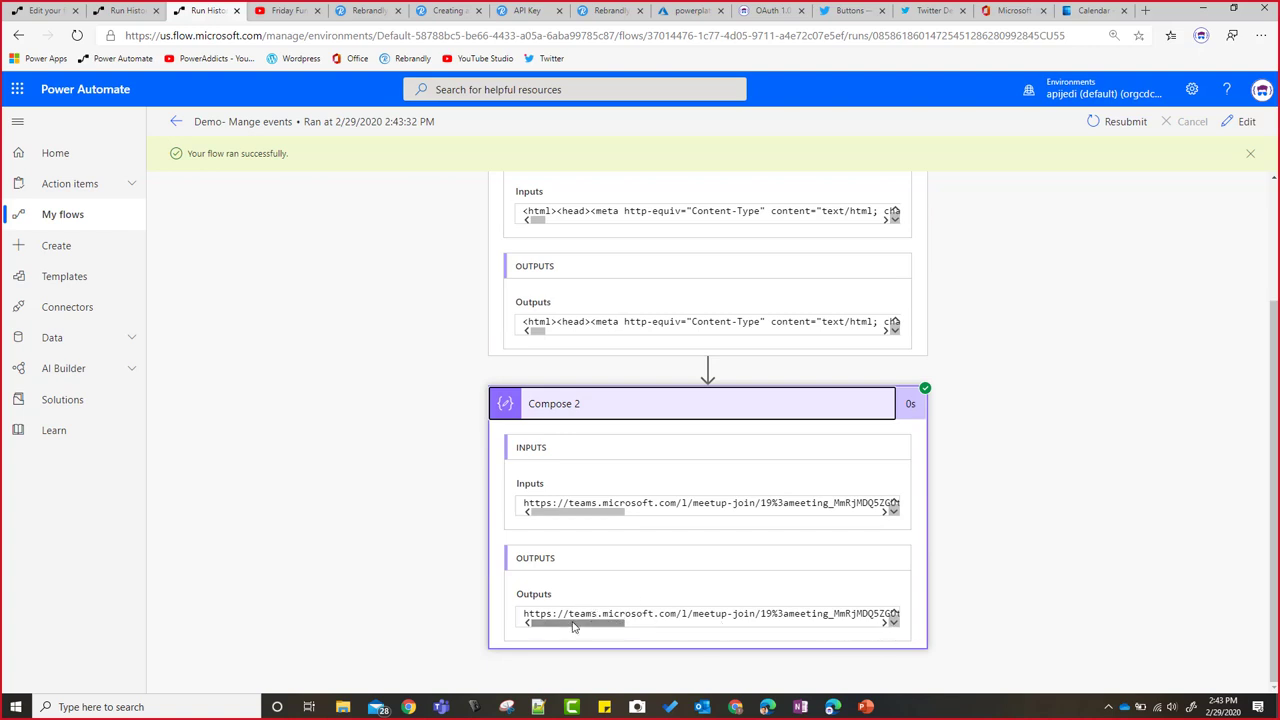
left_click_drag(573, 627, 266, 700)
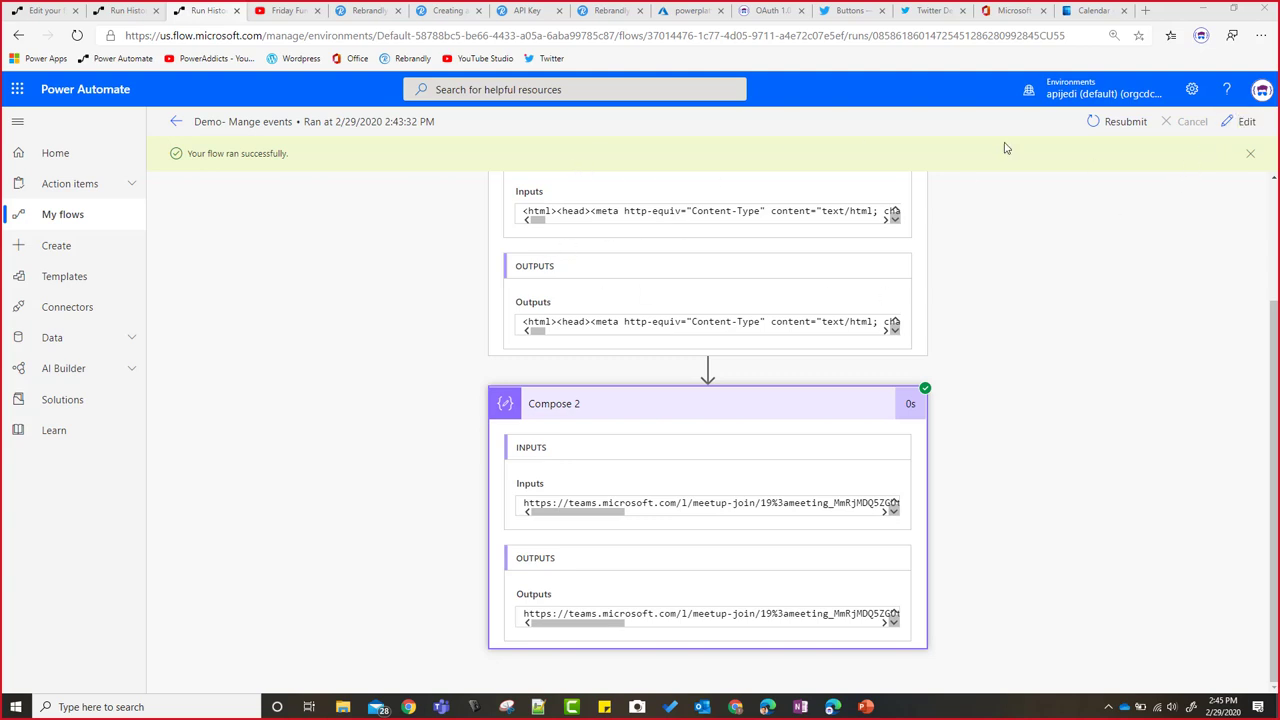
left_click(1246, 127)
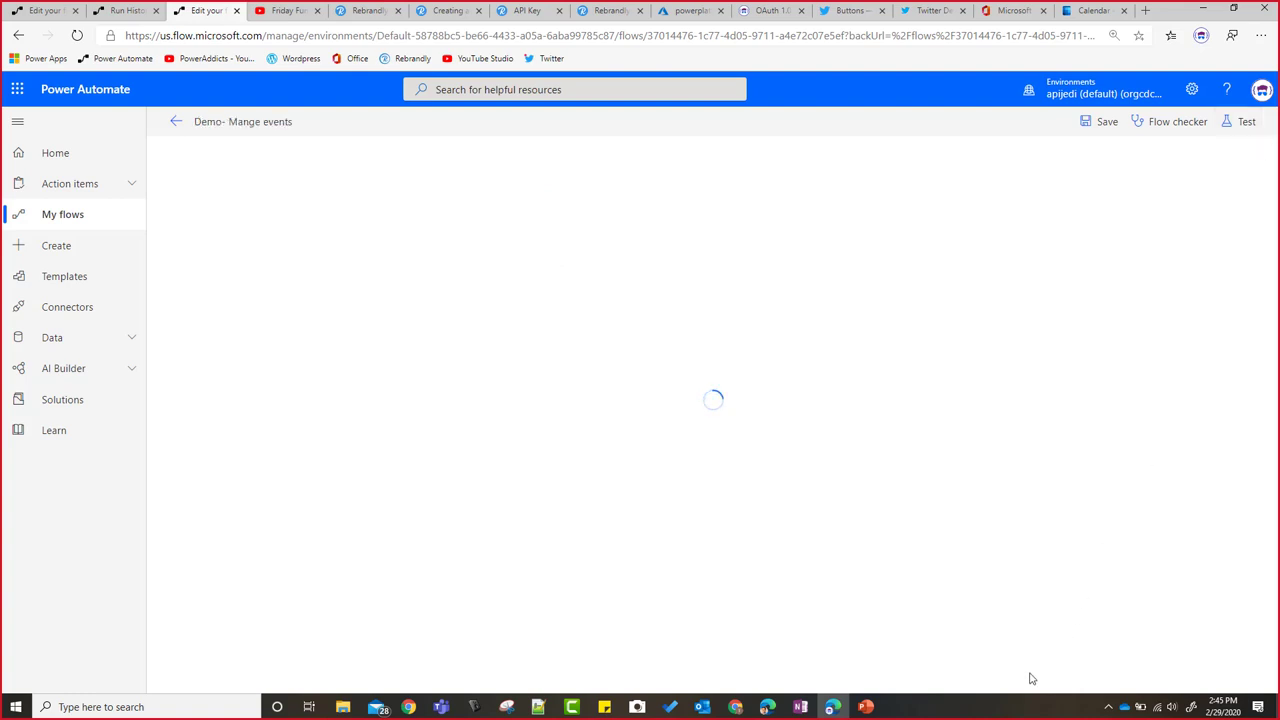
Step: Switch to PowerPoint to check the slides following Extracting URLs from Text, and return to the flow editor
left_click(868, 707)
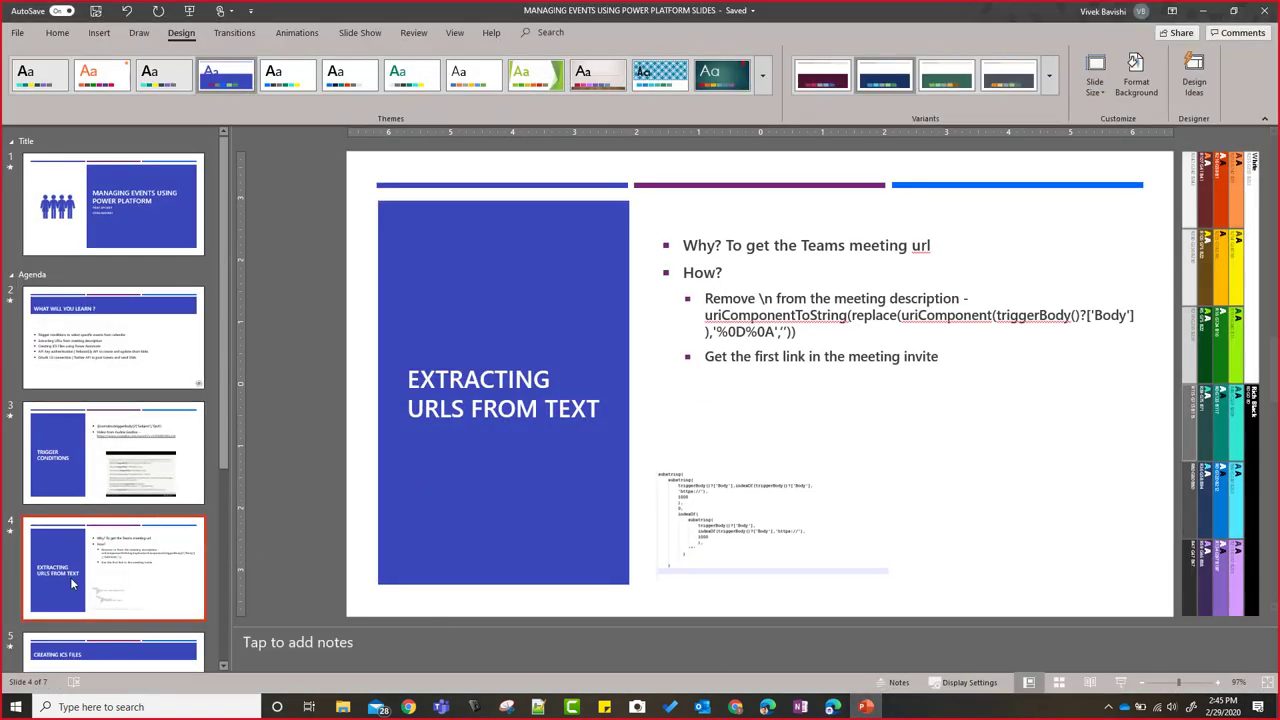
scroll(80, 580, "down", 3)
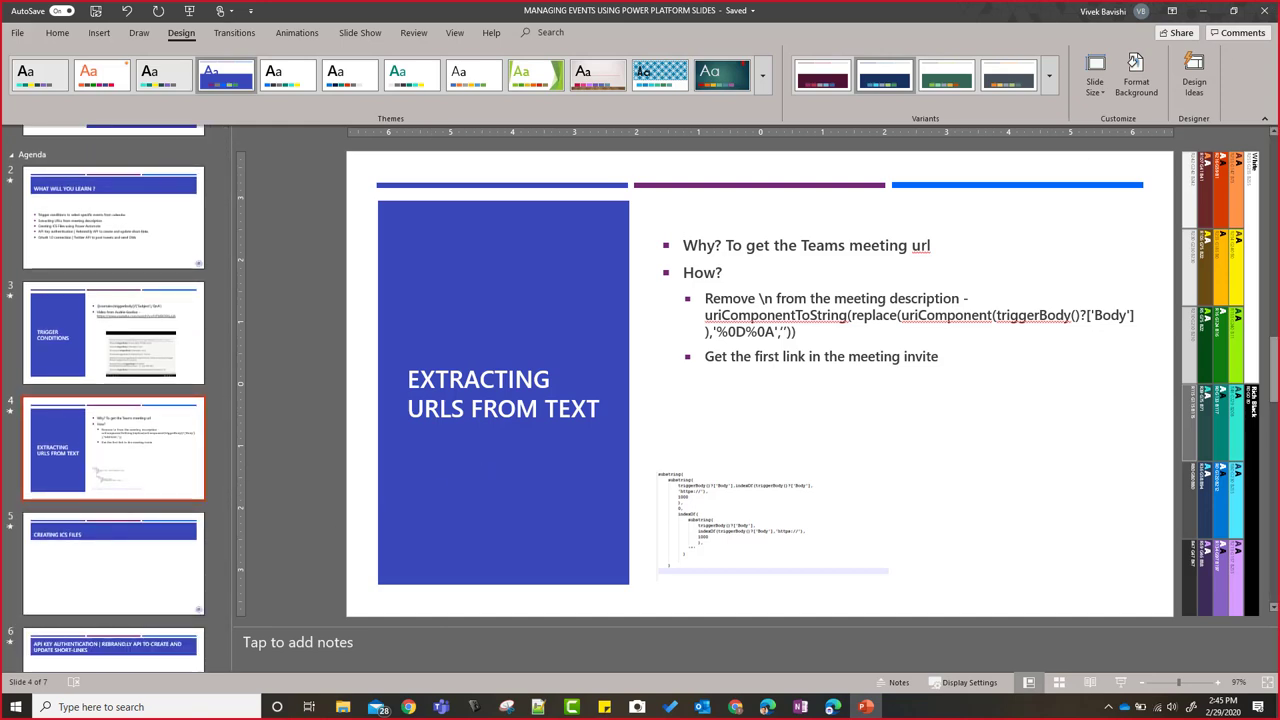
left_click(1203, 11)
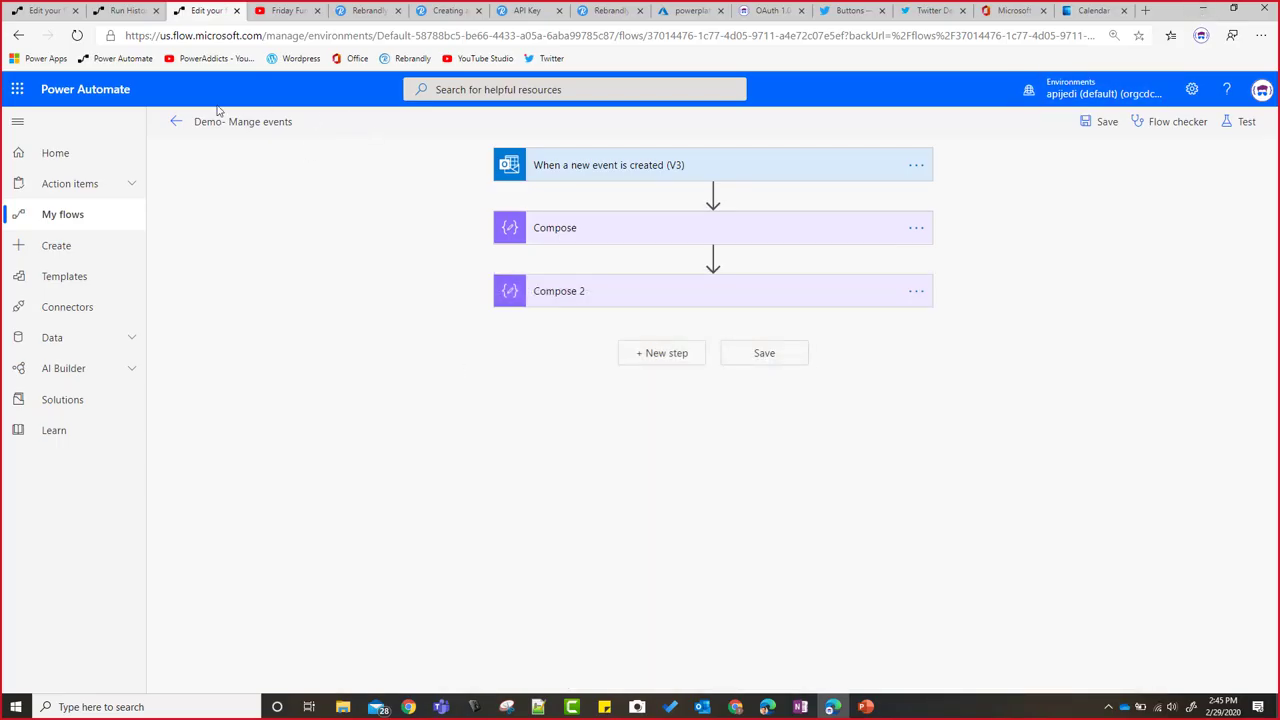
Step: Open the options of the formatStartTime action in the Demo - Manage a QnA event flow
left_click(58, 10)
scroll(709, 472, "down", 3)
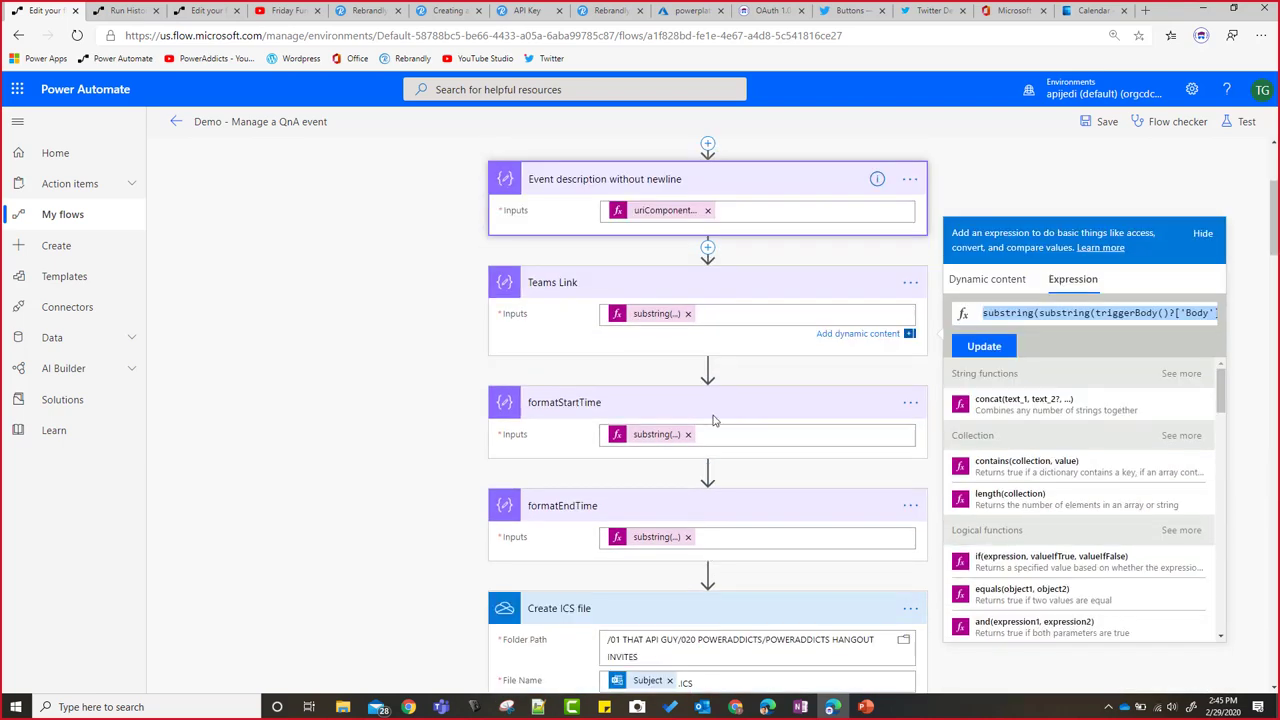
left_click(911, 406)
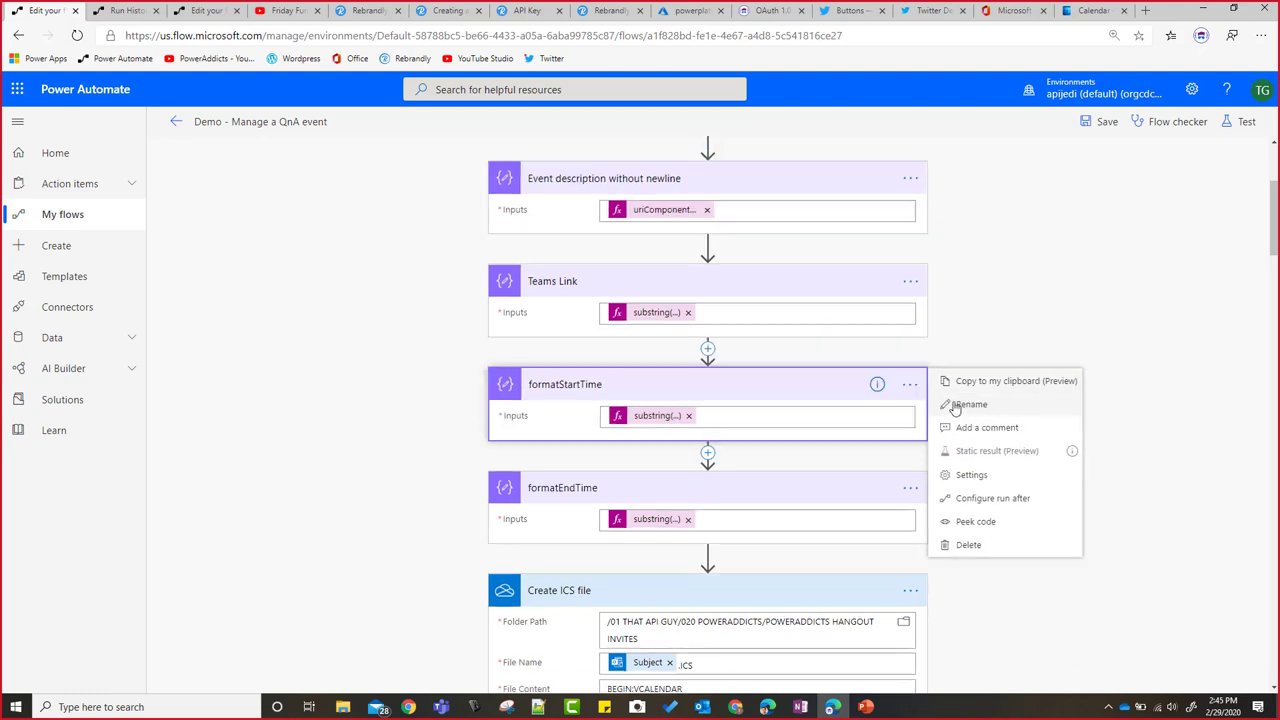
Step: Copy the formatStartTime action from the Demo - Manage a QnA event flow and paste it after Compose 2 in Demo- Mange events
left_click(205, 10)
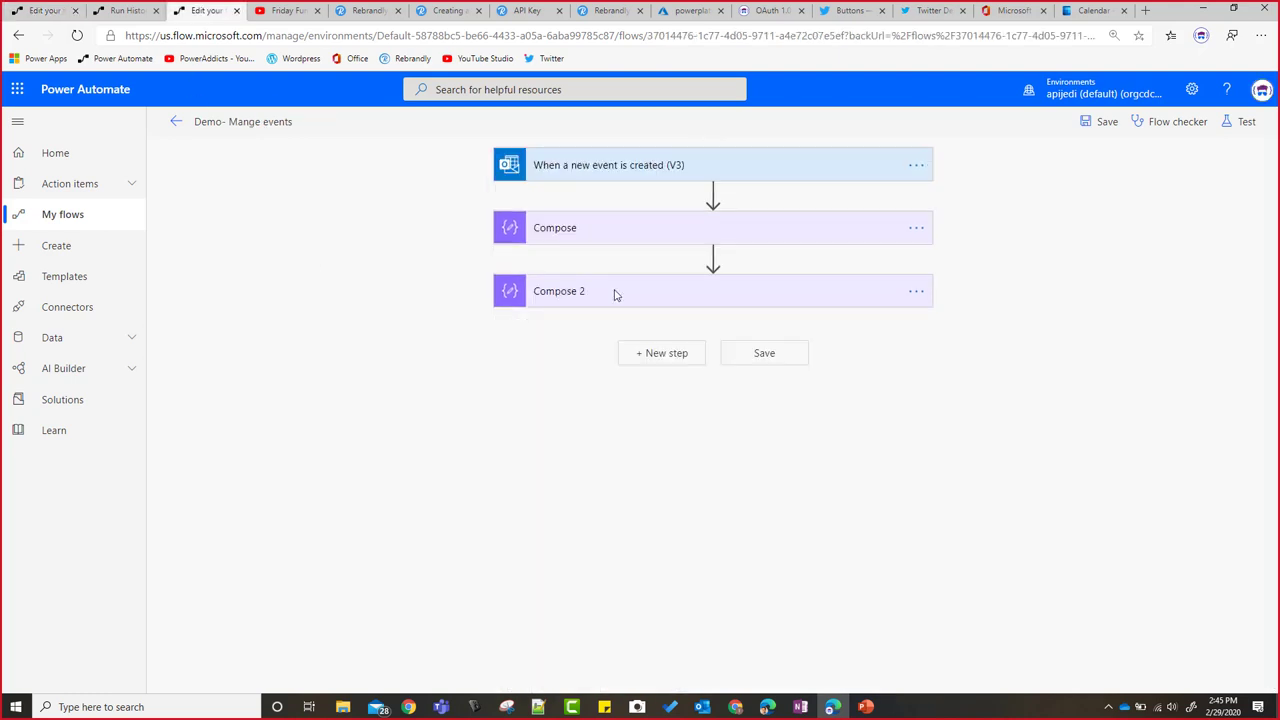
left_click(665, 362)
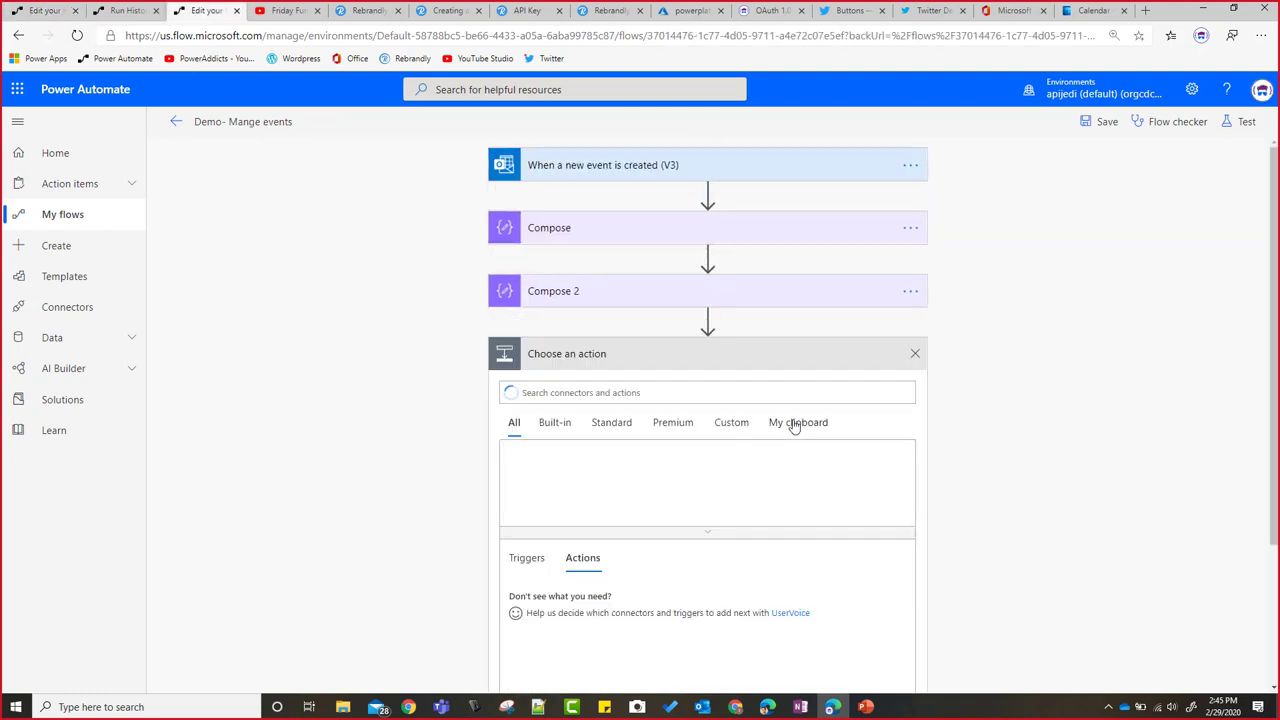
left_click(794, 425)
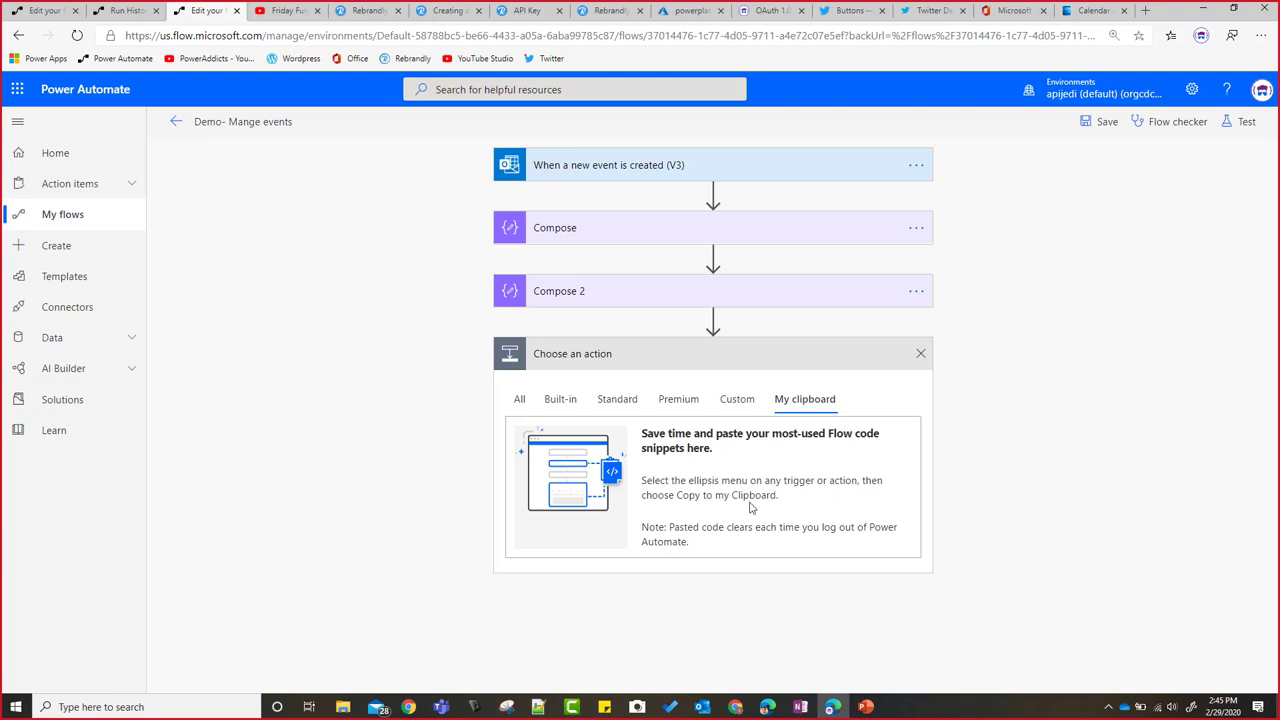
left_click(50, 13)
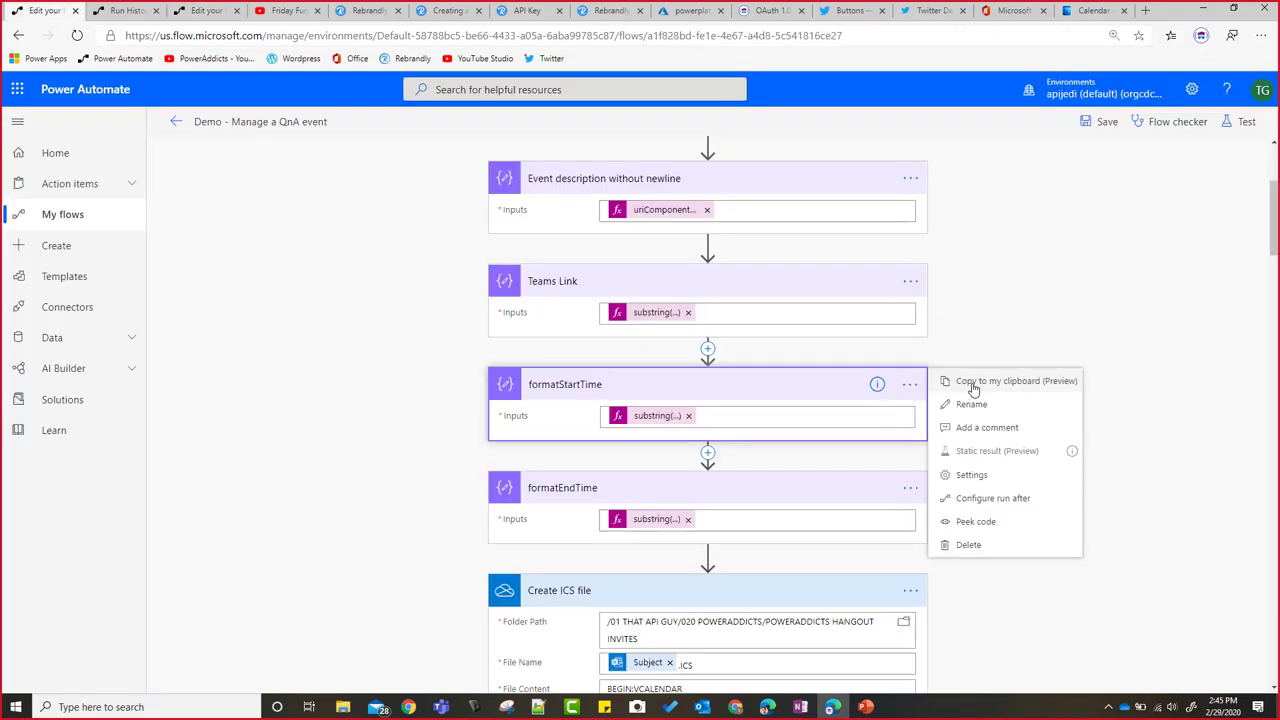
left_click(973, 388)
key("ctrl+3")
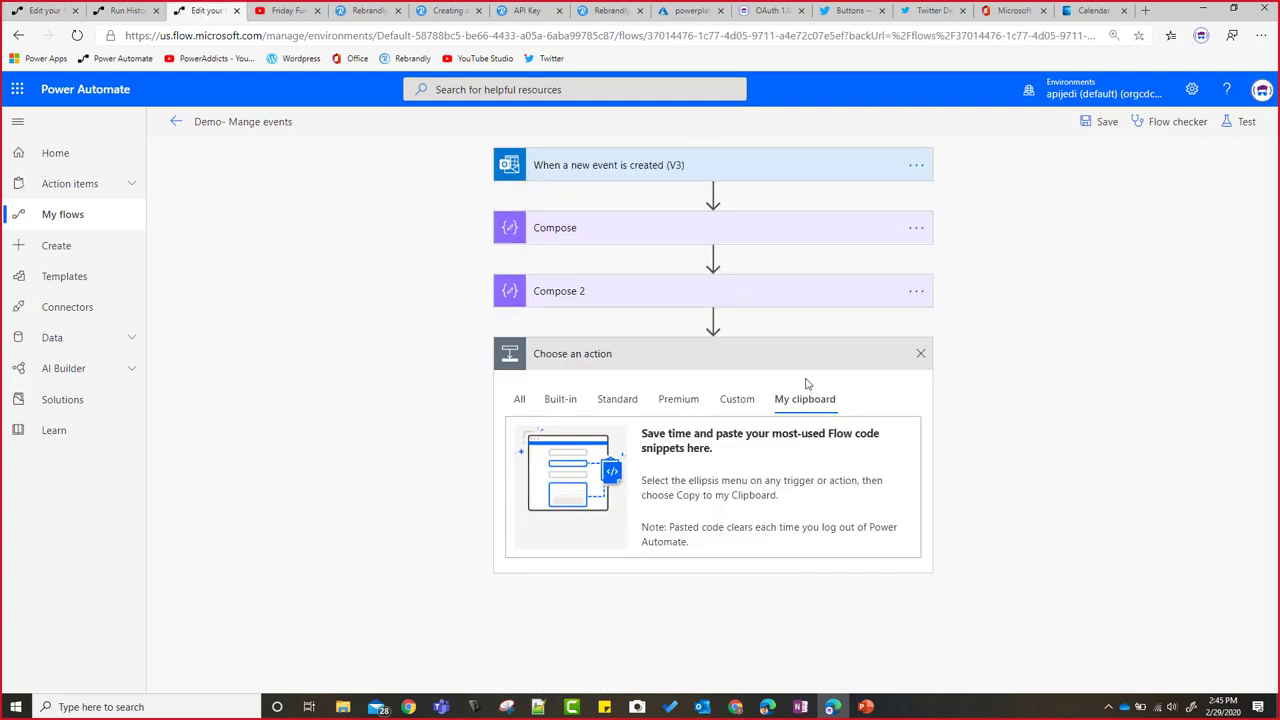
left_click(575, 444)
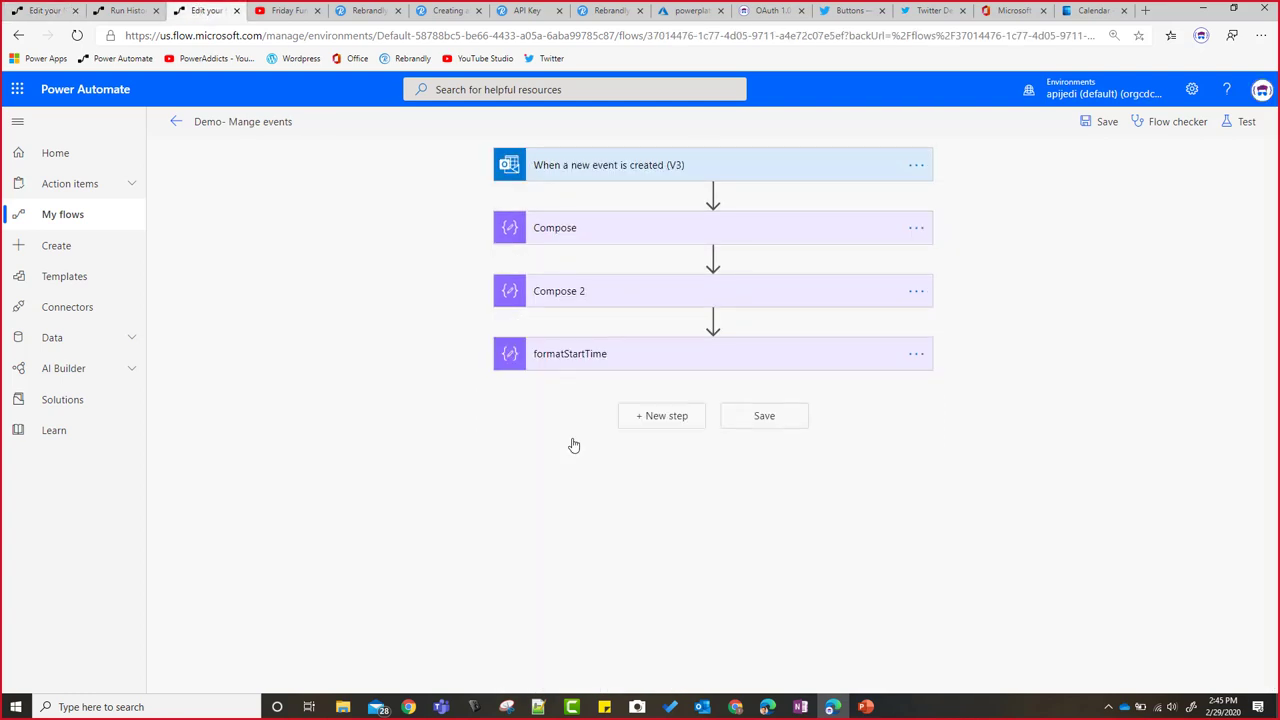
left_click(663, 357)
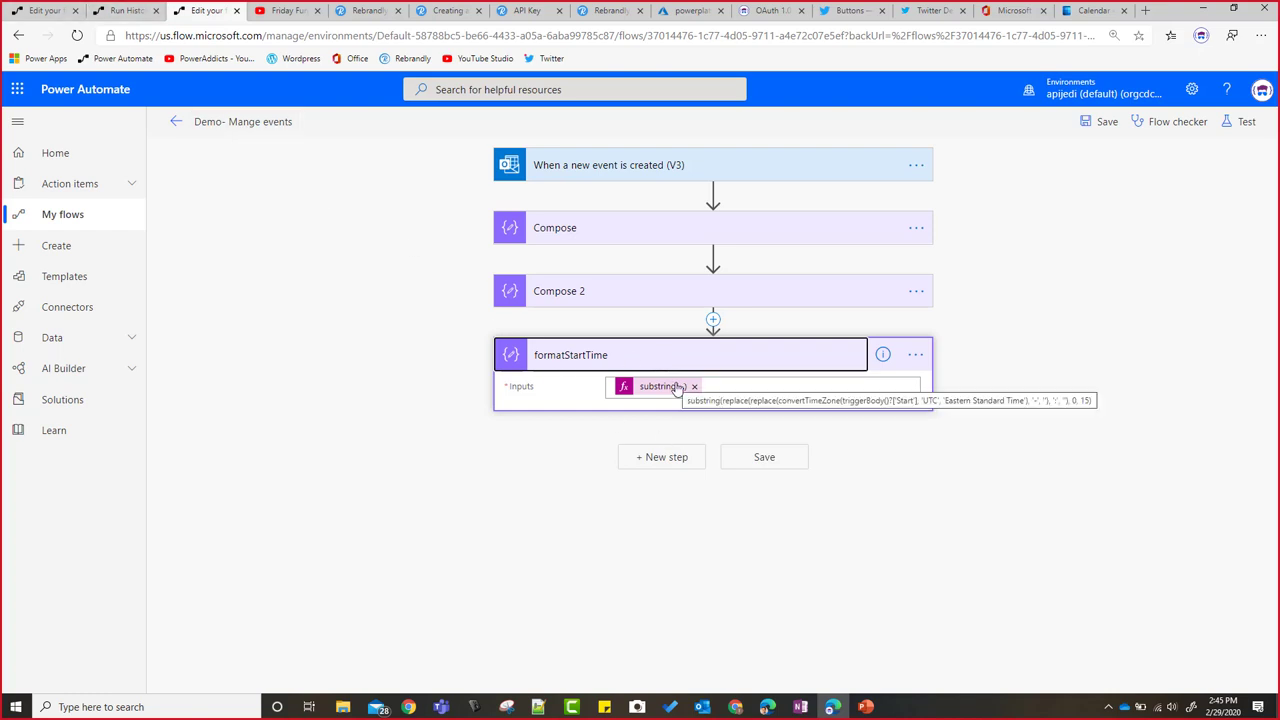
Step: Copy the formatEndTime and Create ICS file actions from the QnA event flow, and paste formatEndTime after formatStartTime in Demo- Mange events
left_click(45, 10)
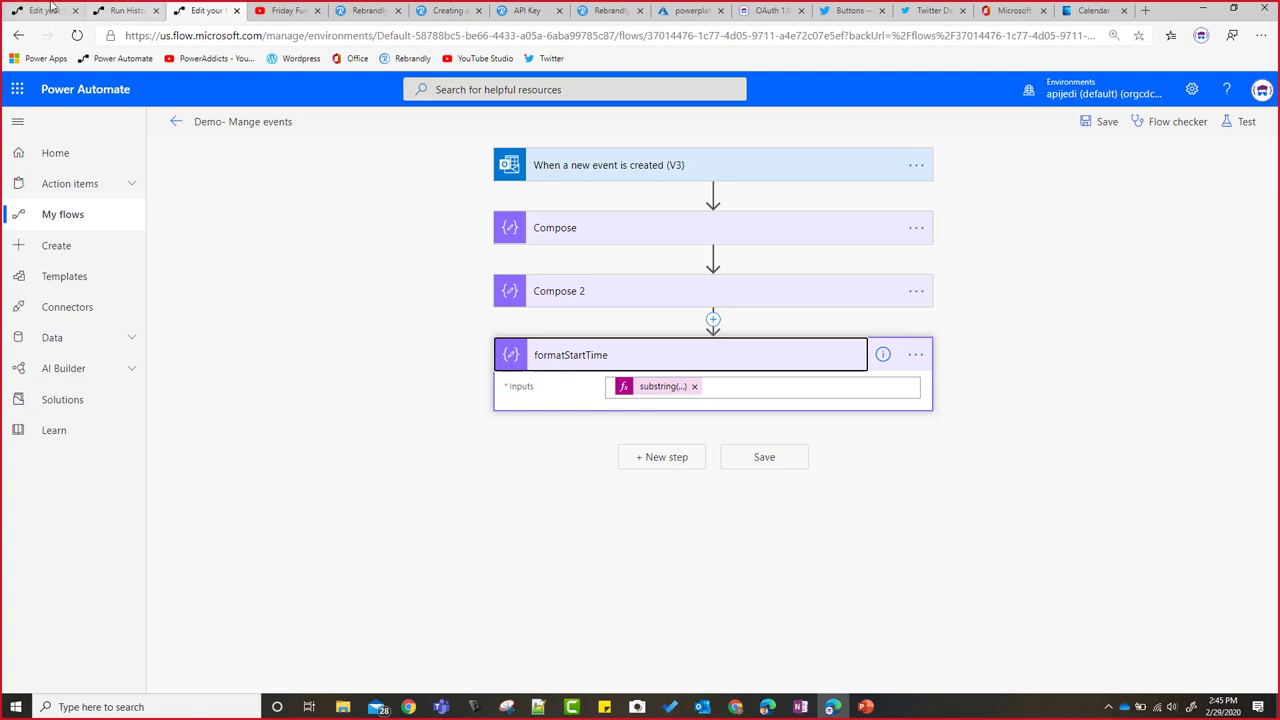
left_click(910, 488)
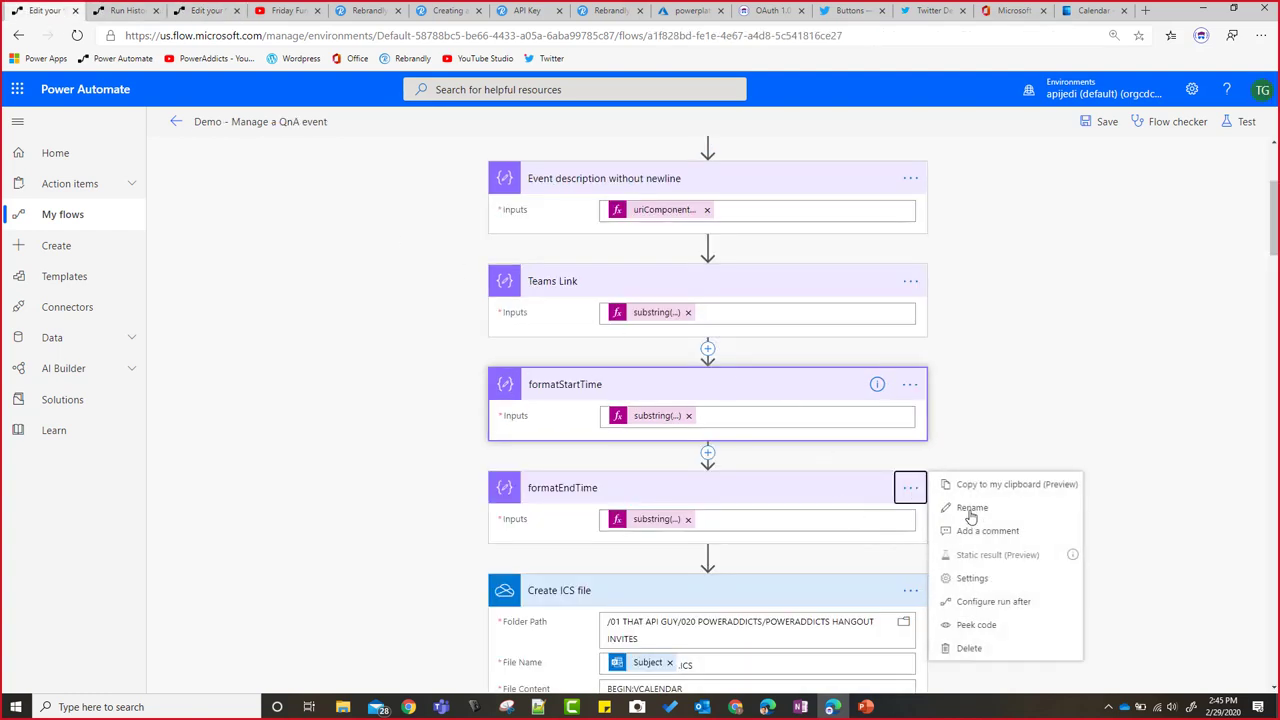
left_click(910, 590)
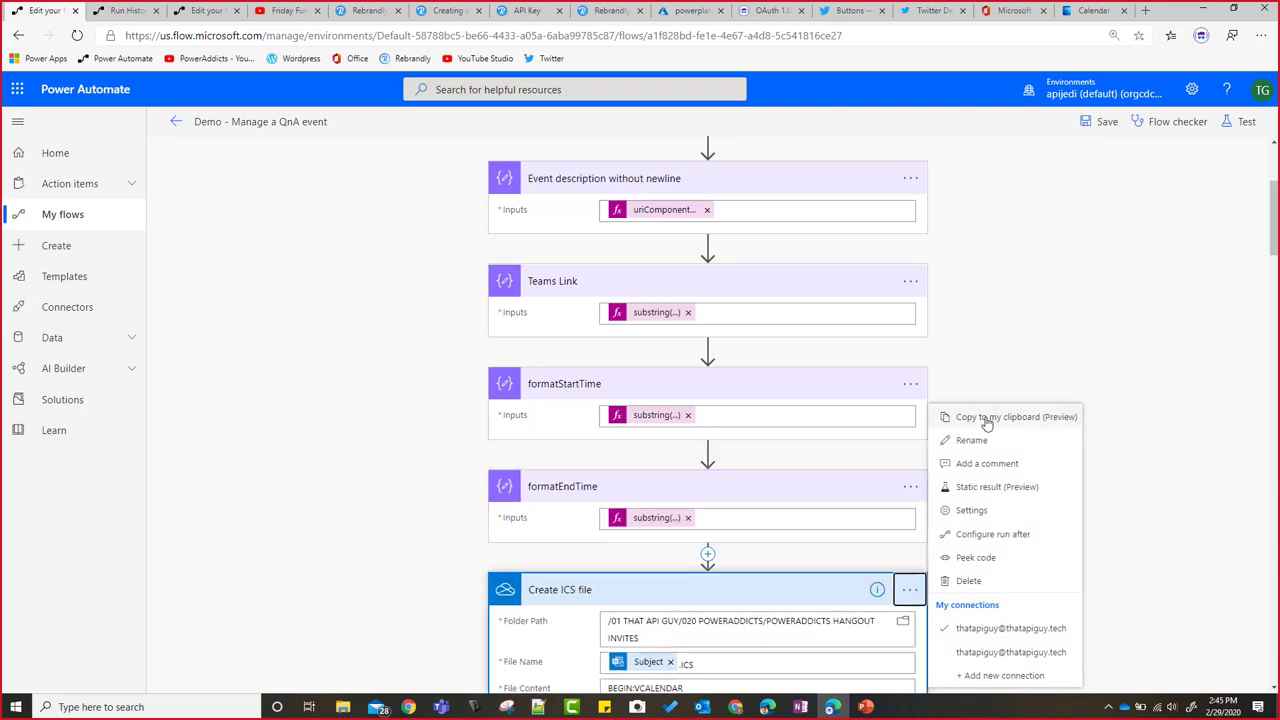
left_click(220, 8)
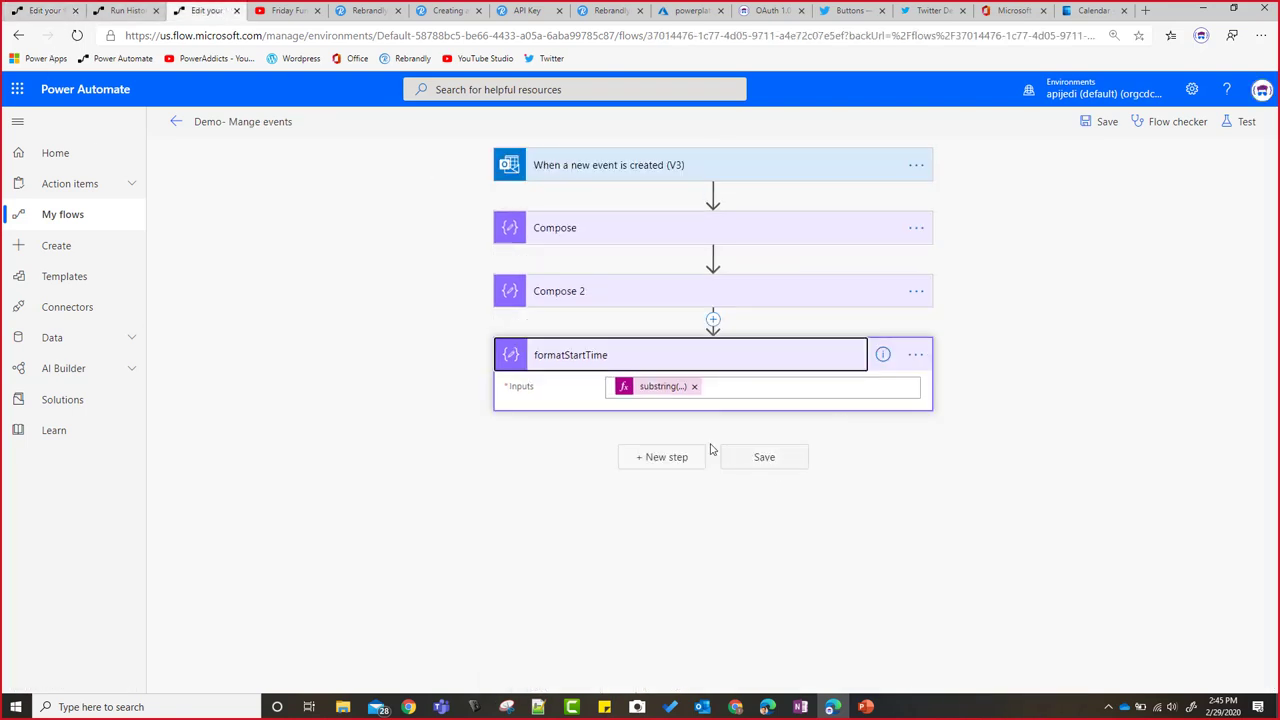
left_click(662, 457)
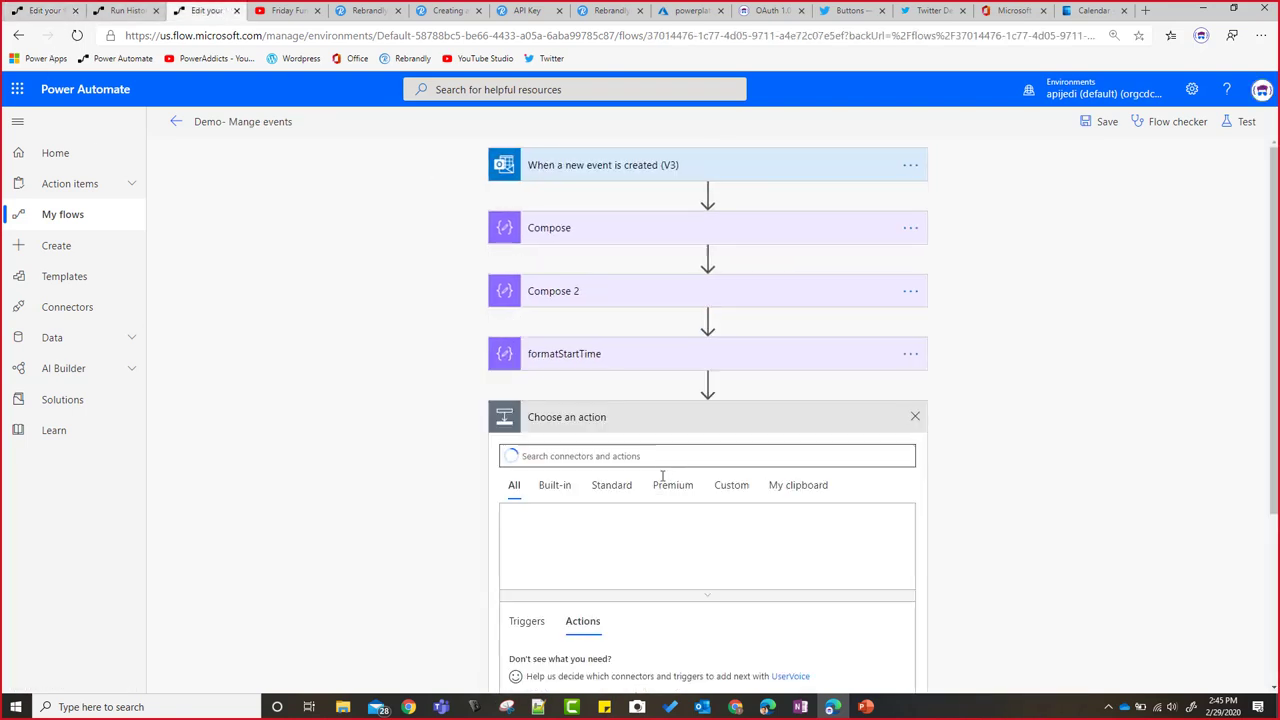
left_click(773, 488)
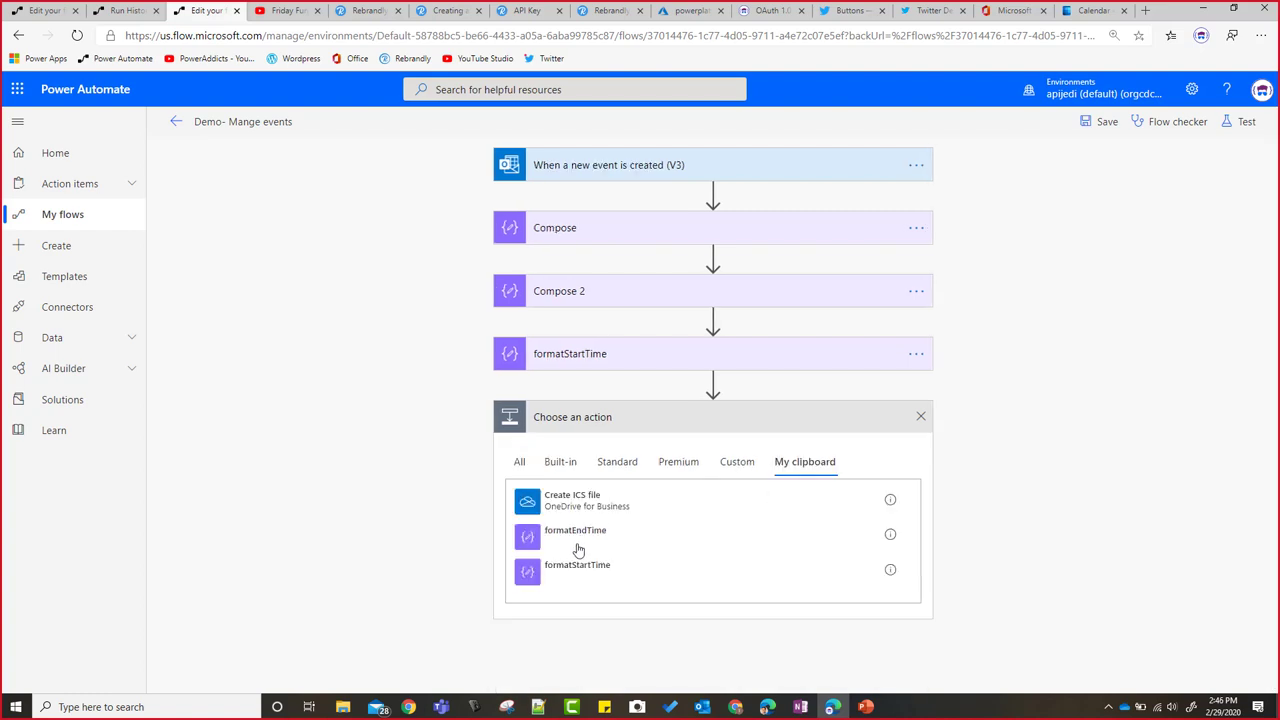
left_click(579, 535)
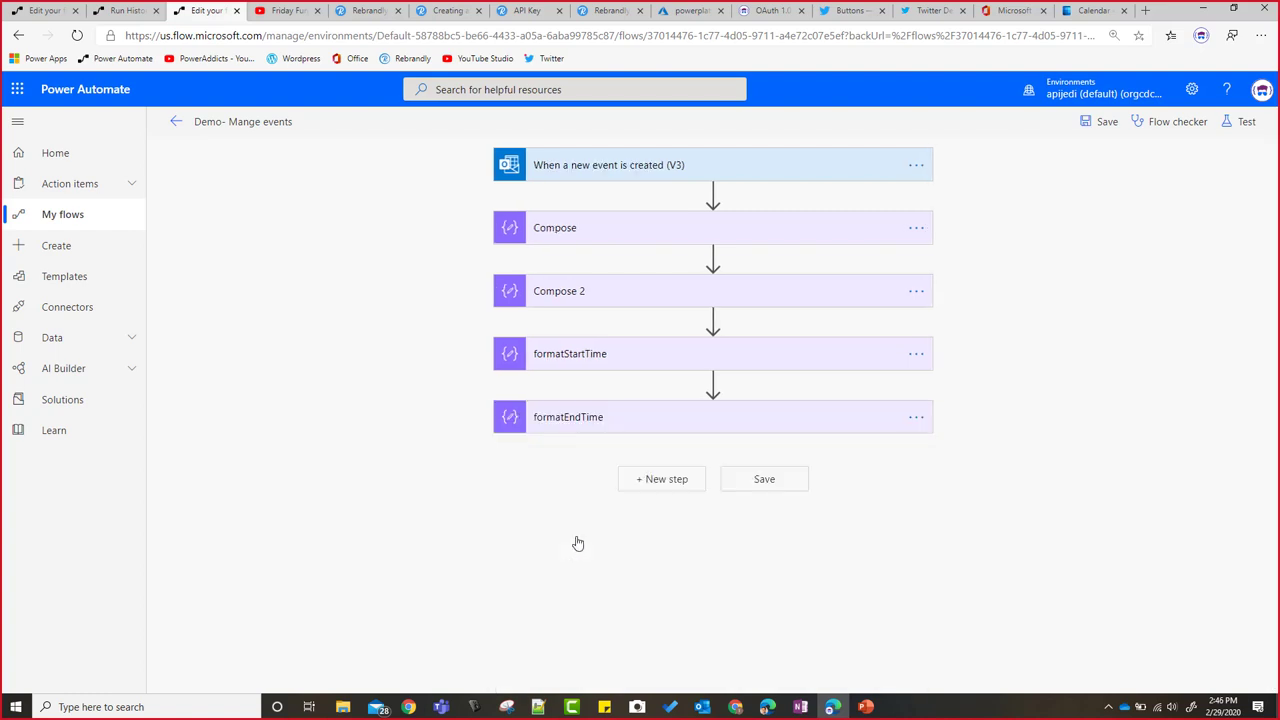
Step: Paste the copied Create ICS file action after formatEndTime and expand formatStartTime to check its inputs
left_click(680, 481)
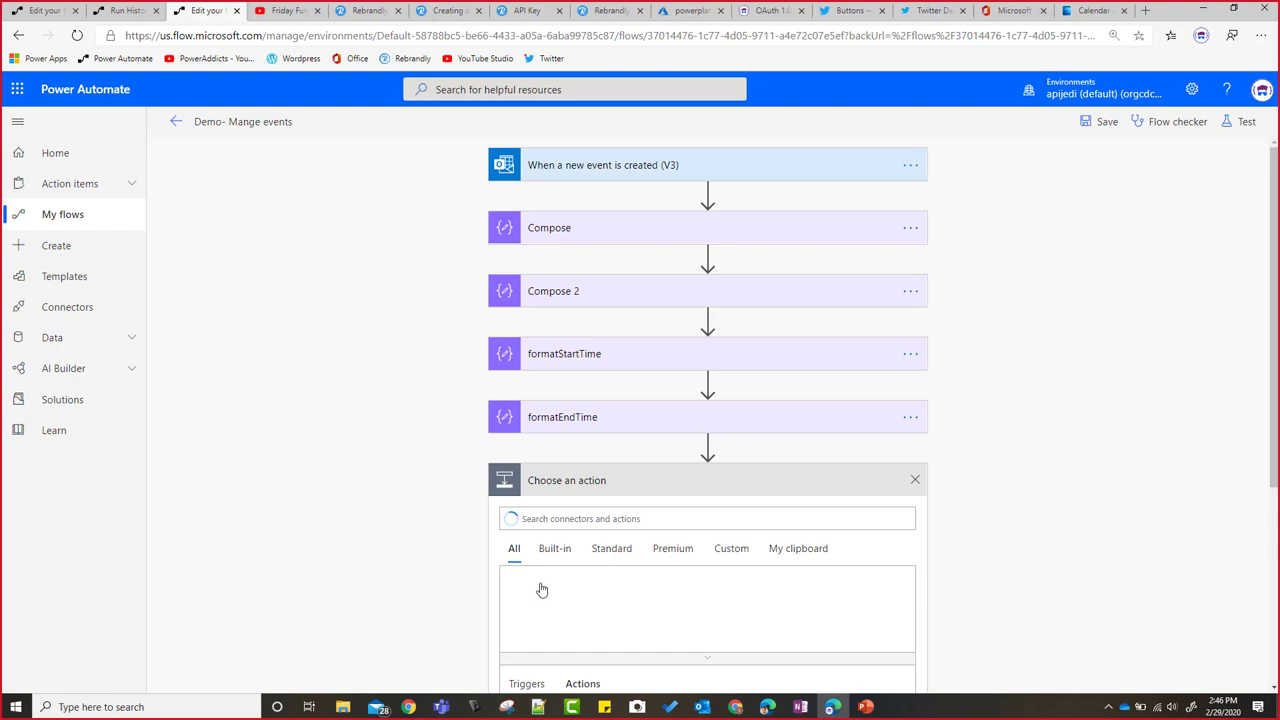
left_click(809, 556)
left_click(592, 567)
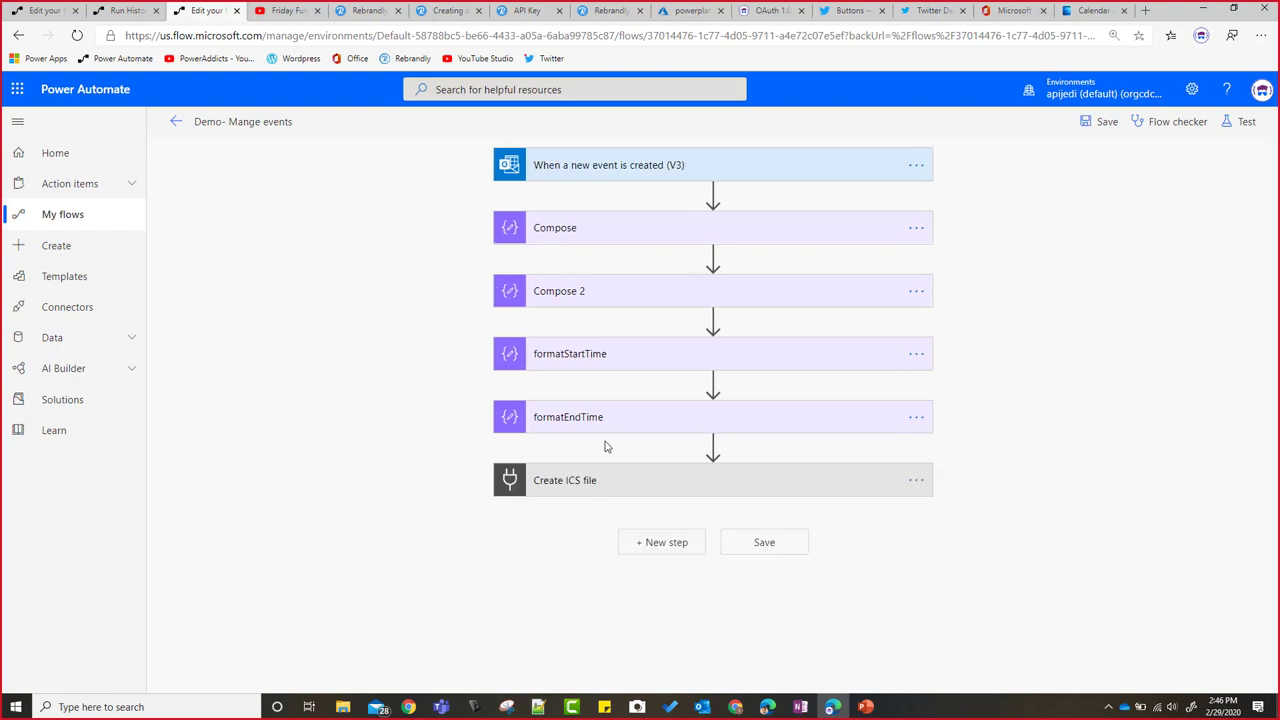
left_click(600, 362)
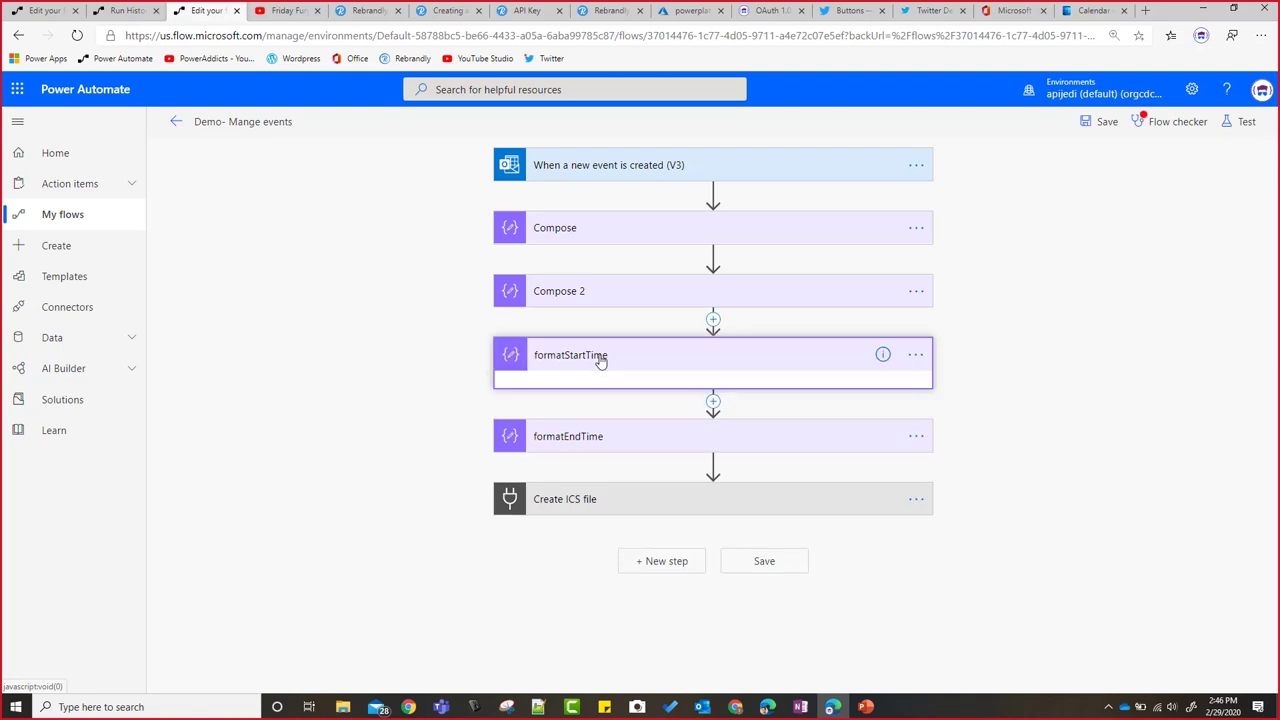
left_click(614, 365)
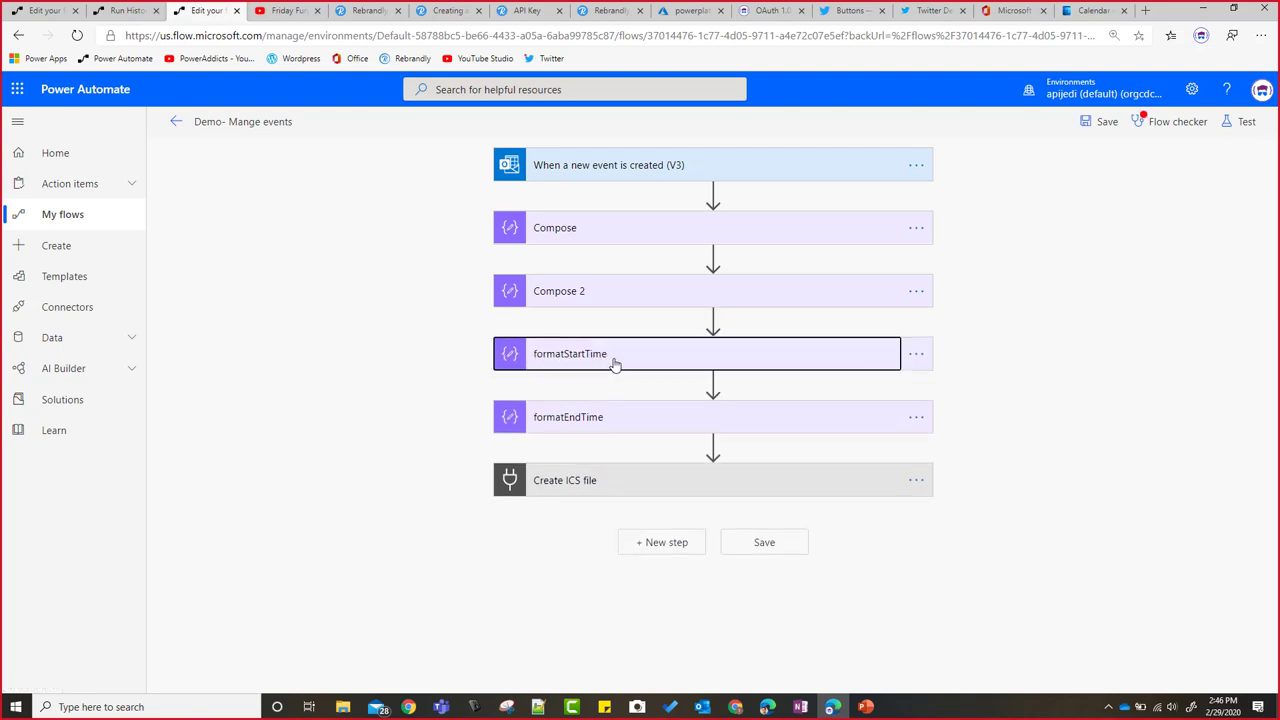
left_click(614, 363)
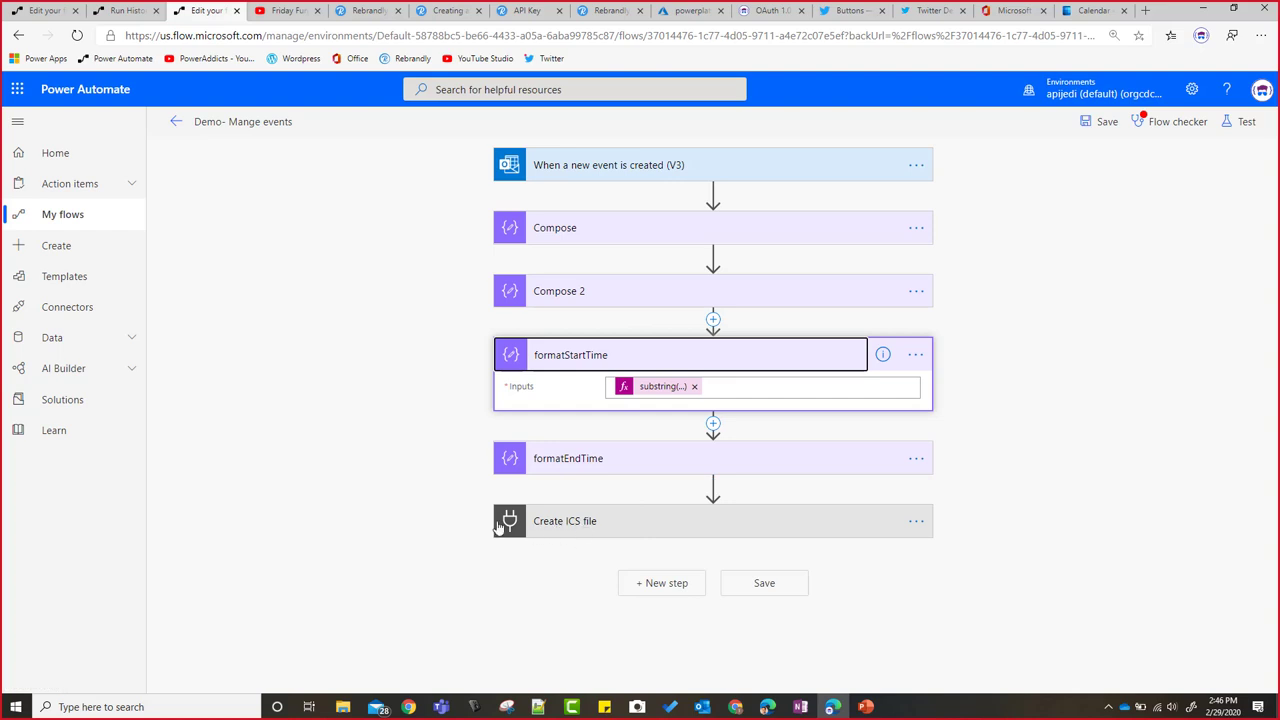
Step: Delete the pasted Create ICS file action from the Demo- Mange events flow
left_click(916, 524)
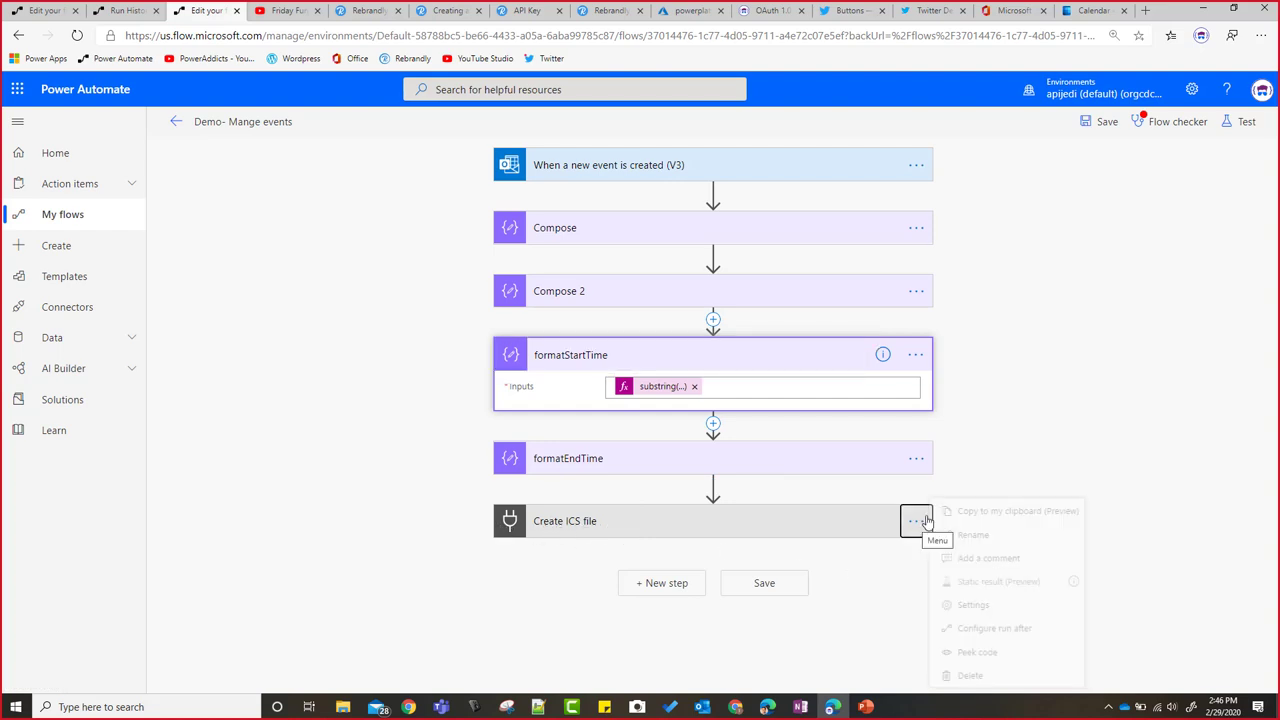
key("Escape")
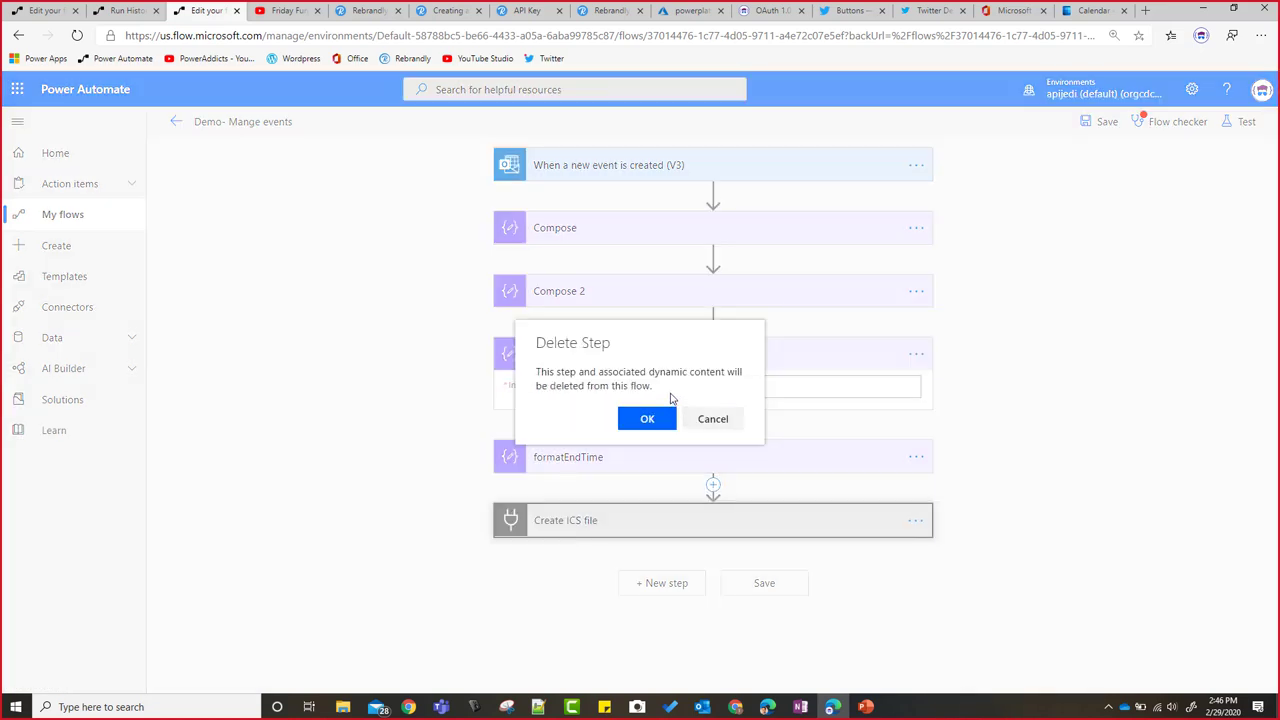
left_click(646, 418)
Step: Add a OneDrive for Business Create file action after formatEndTime in the Demo- Mange events flow
left_click(673, 527)
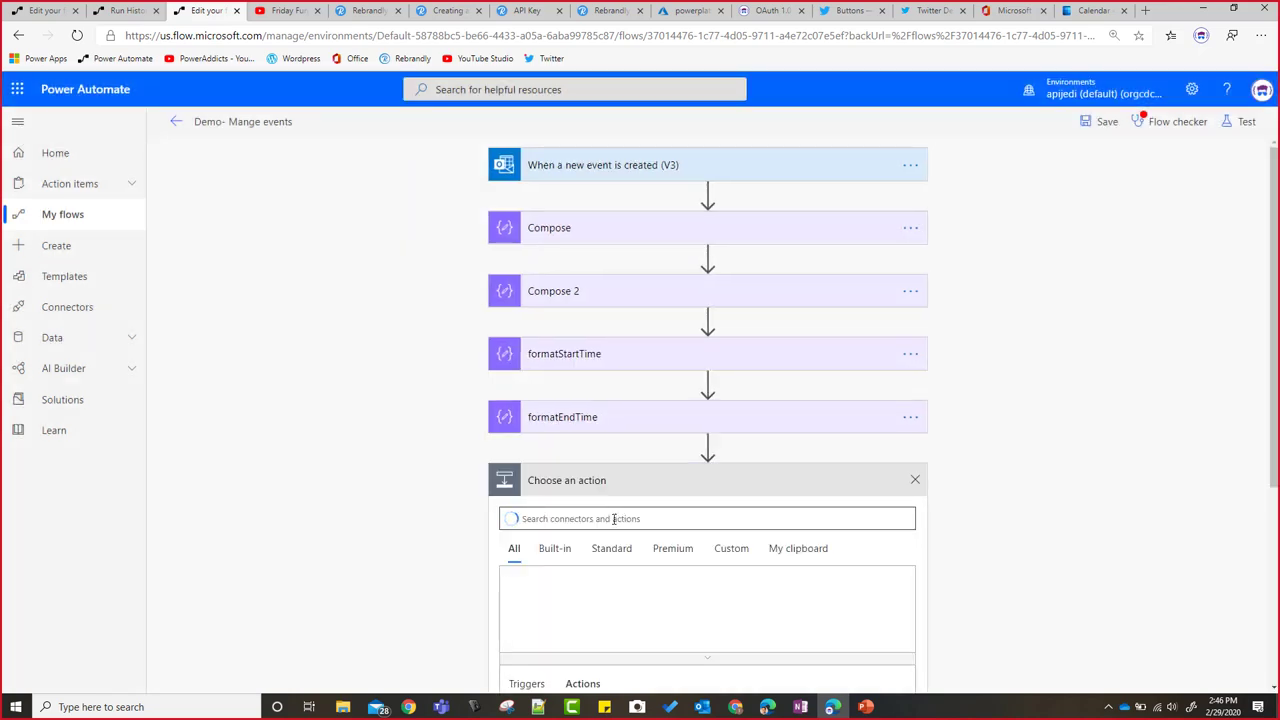
type("of")
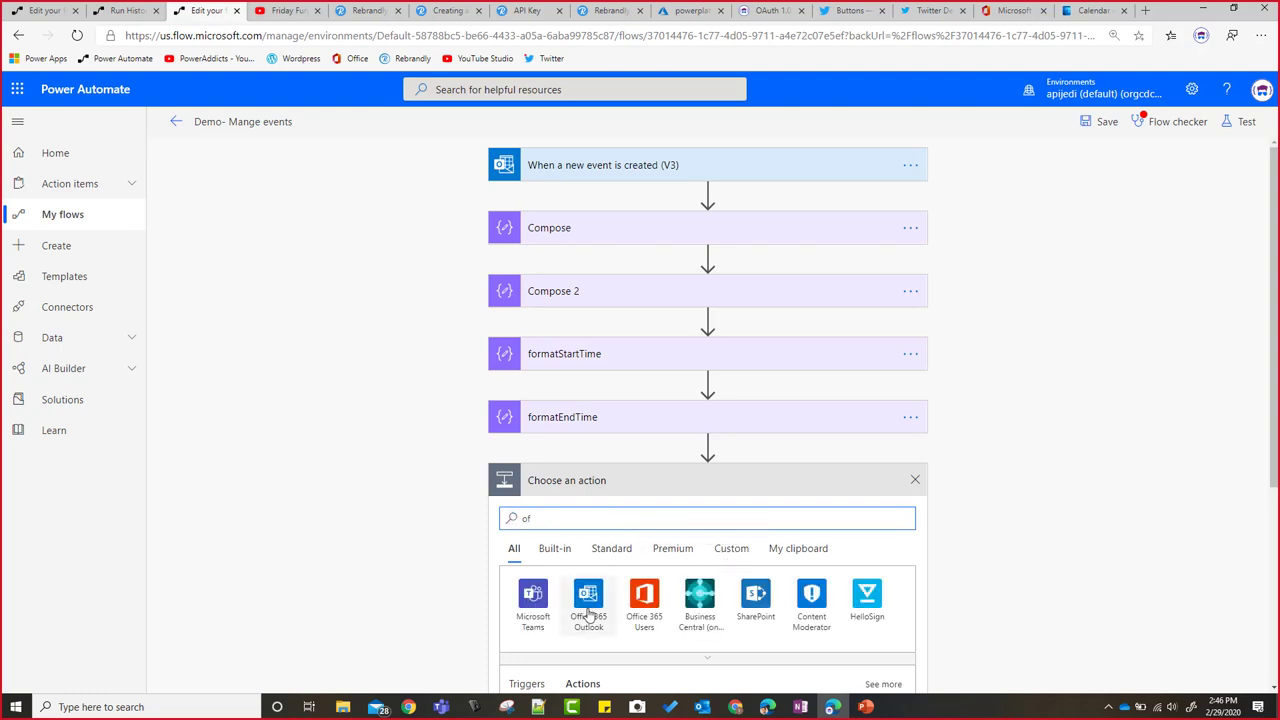
left_click(588, 600)
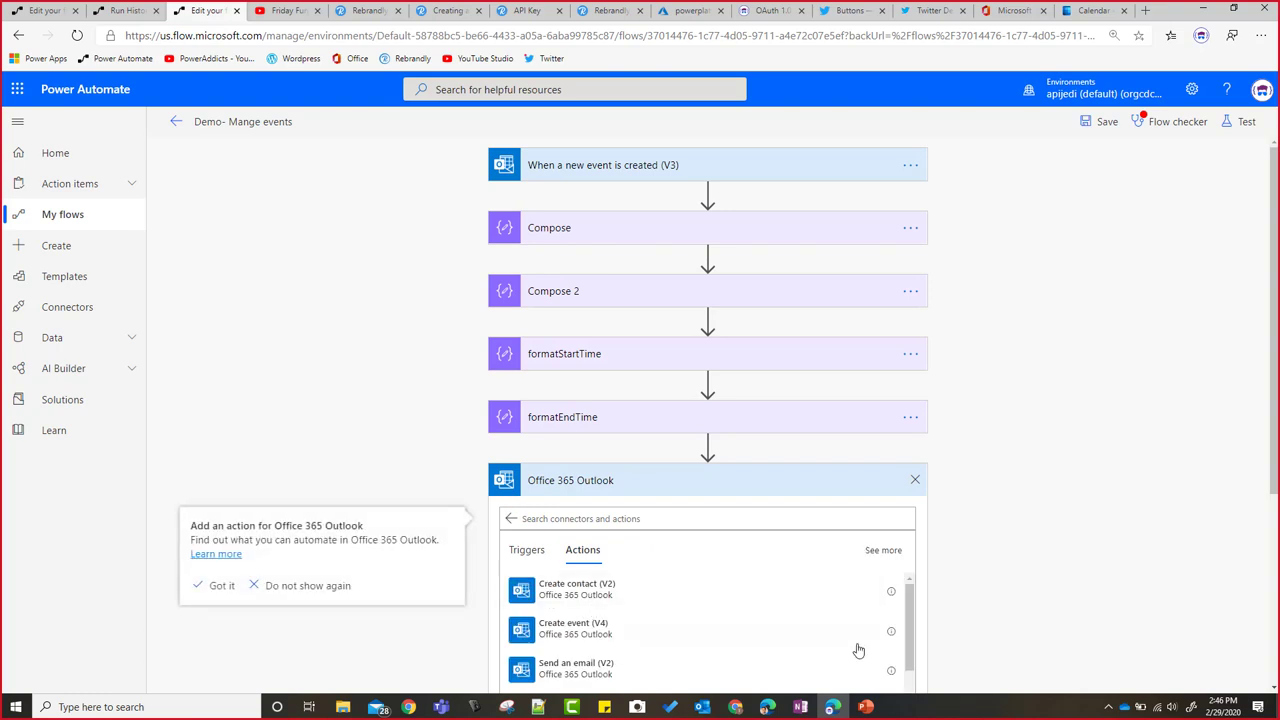
scroll(1005, 610, "down", 3)
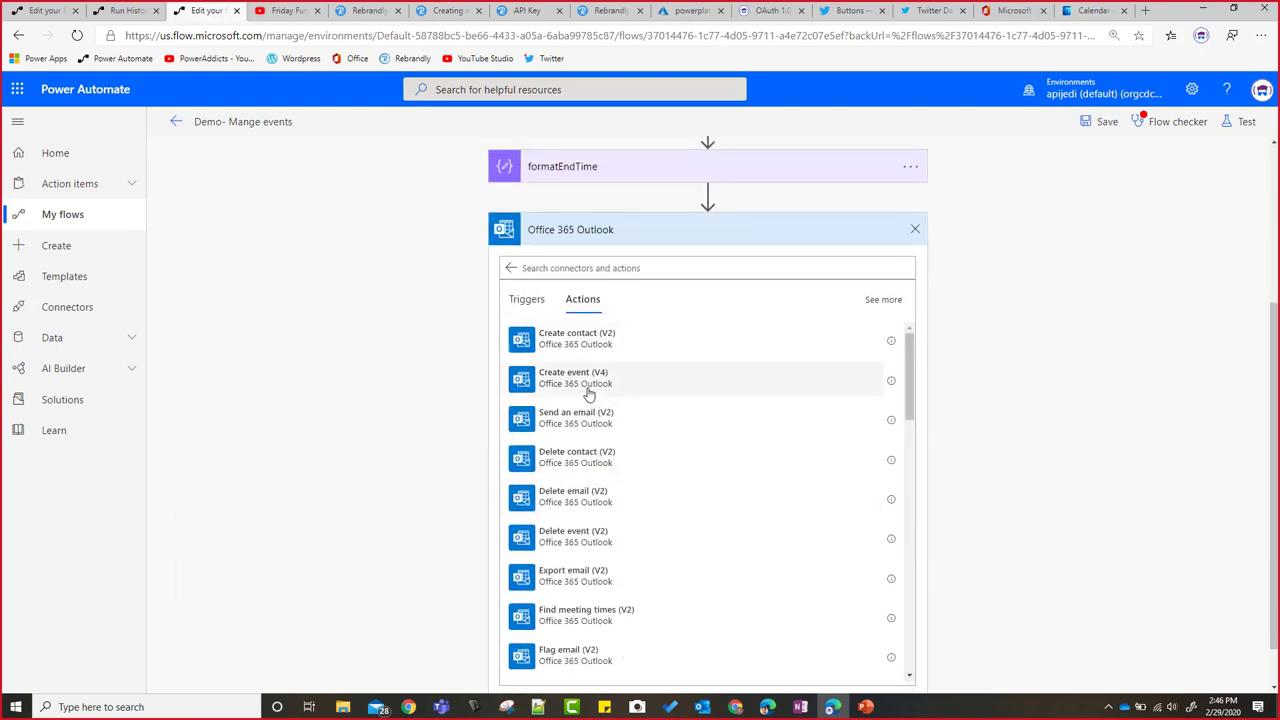
left_click(57, 6)
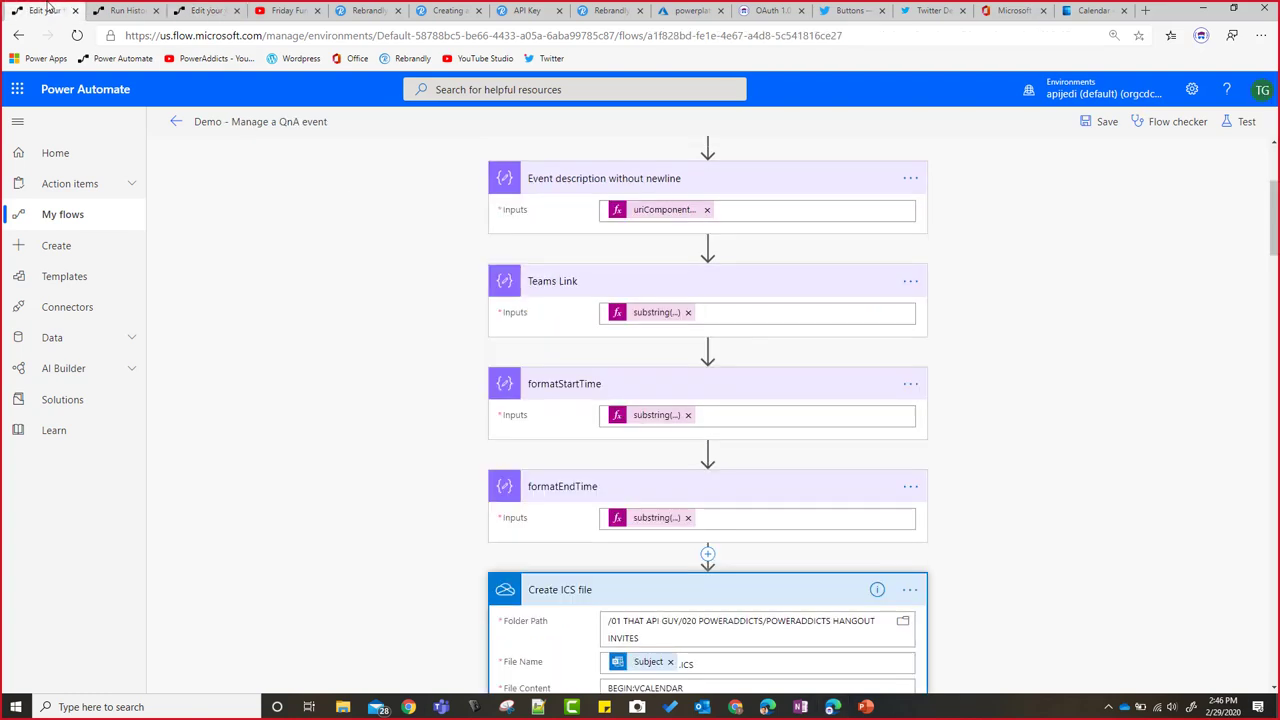
left_click(203, 9)
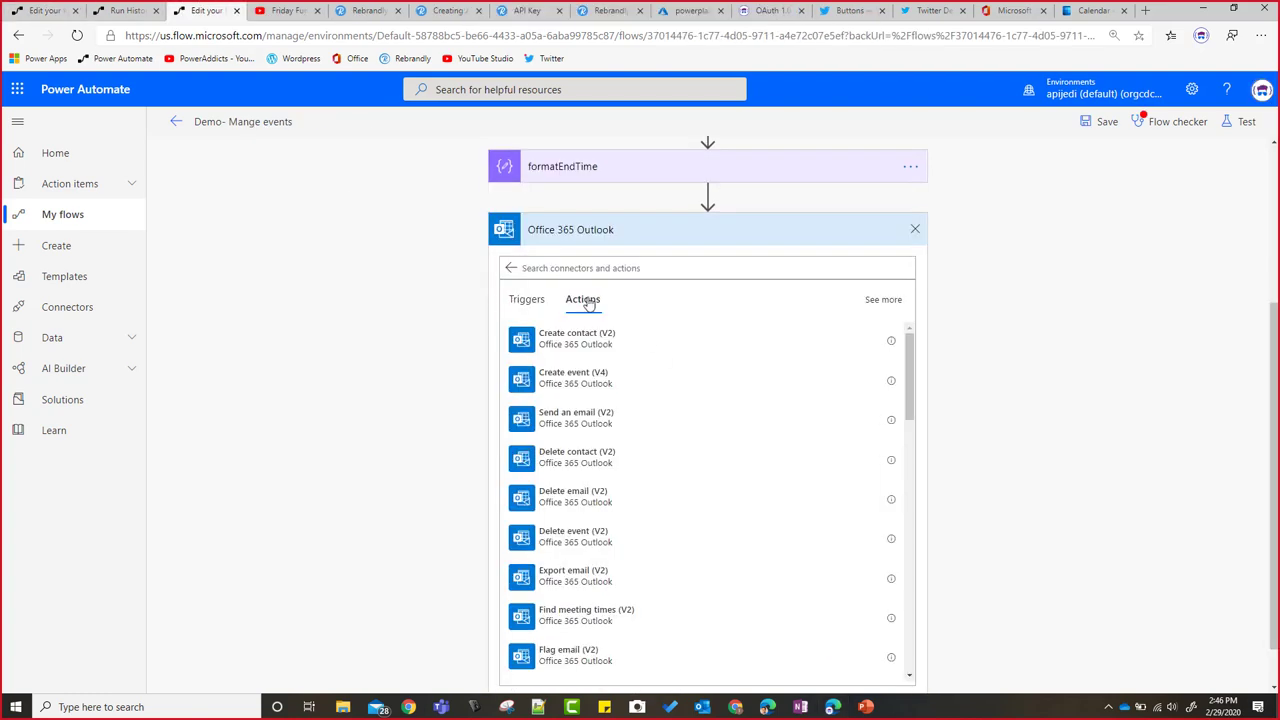
left_click(549, 280)
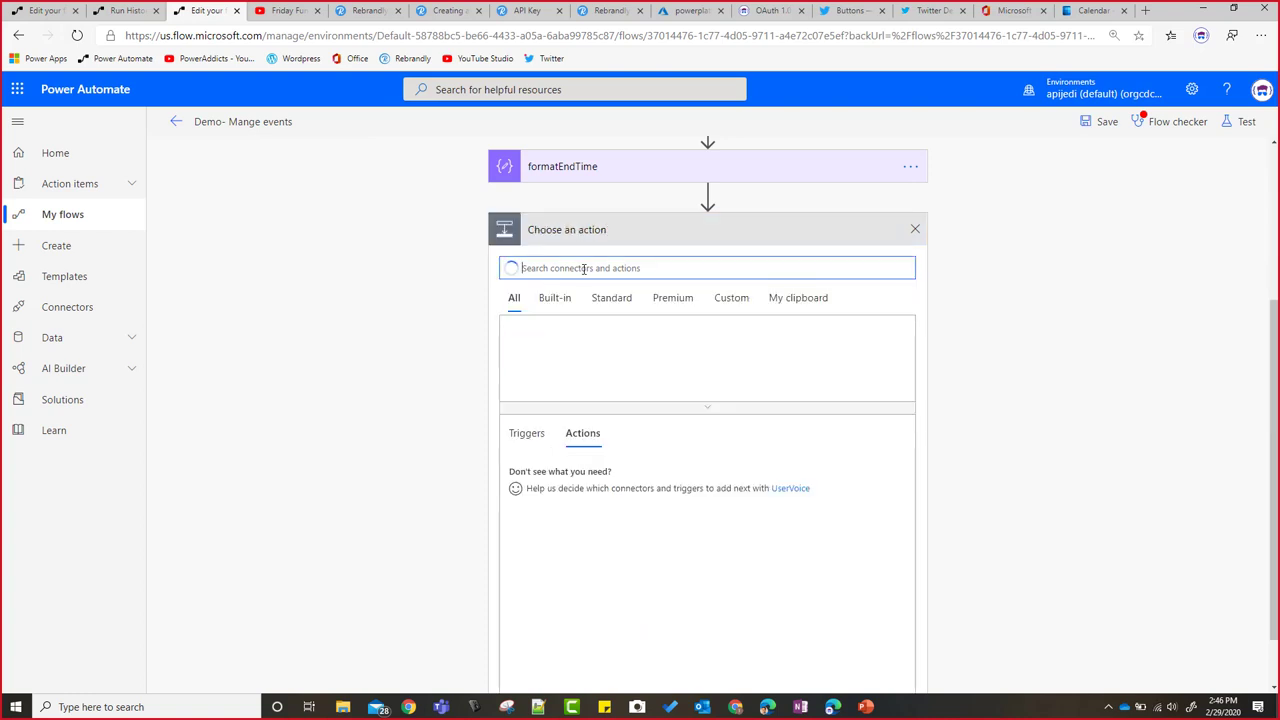
type("oned")
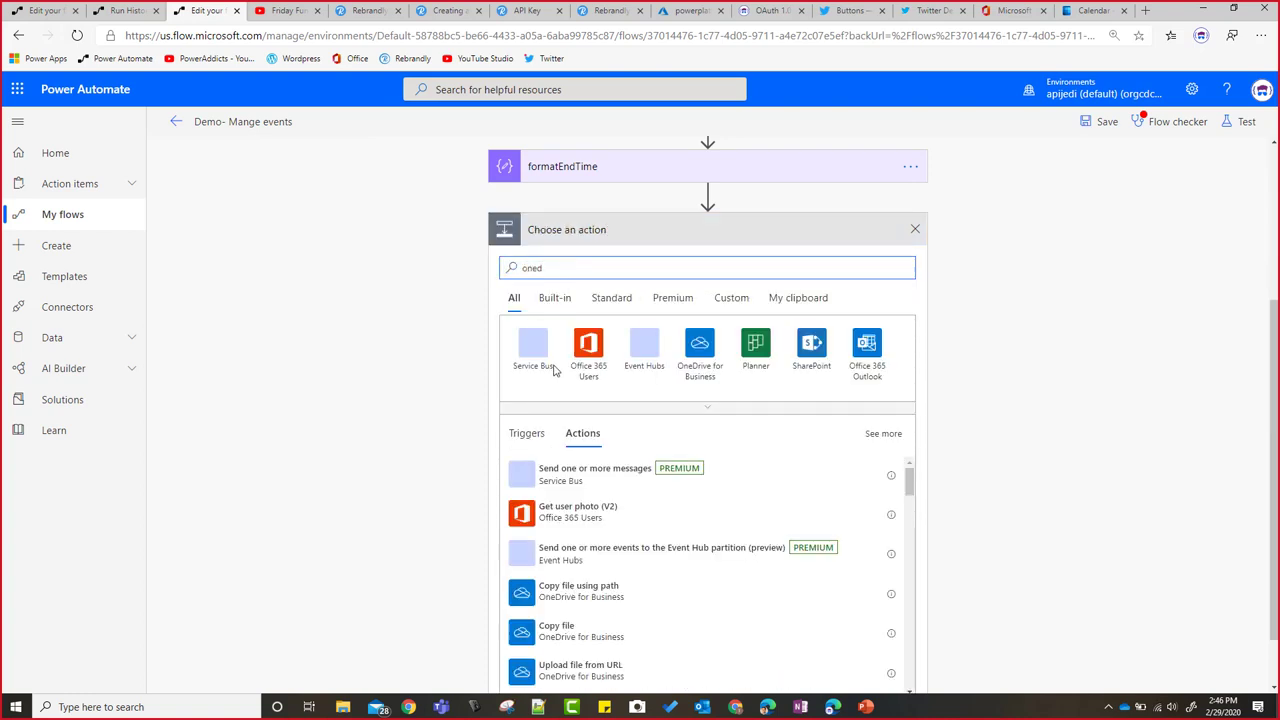
left_click(708, 372)
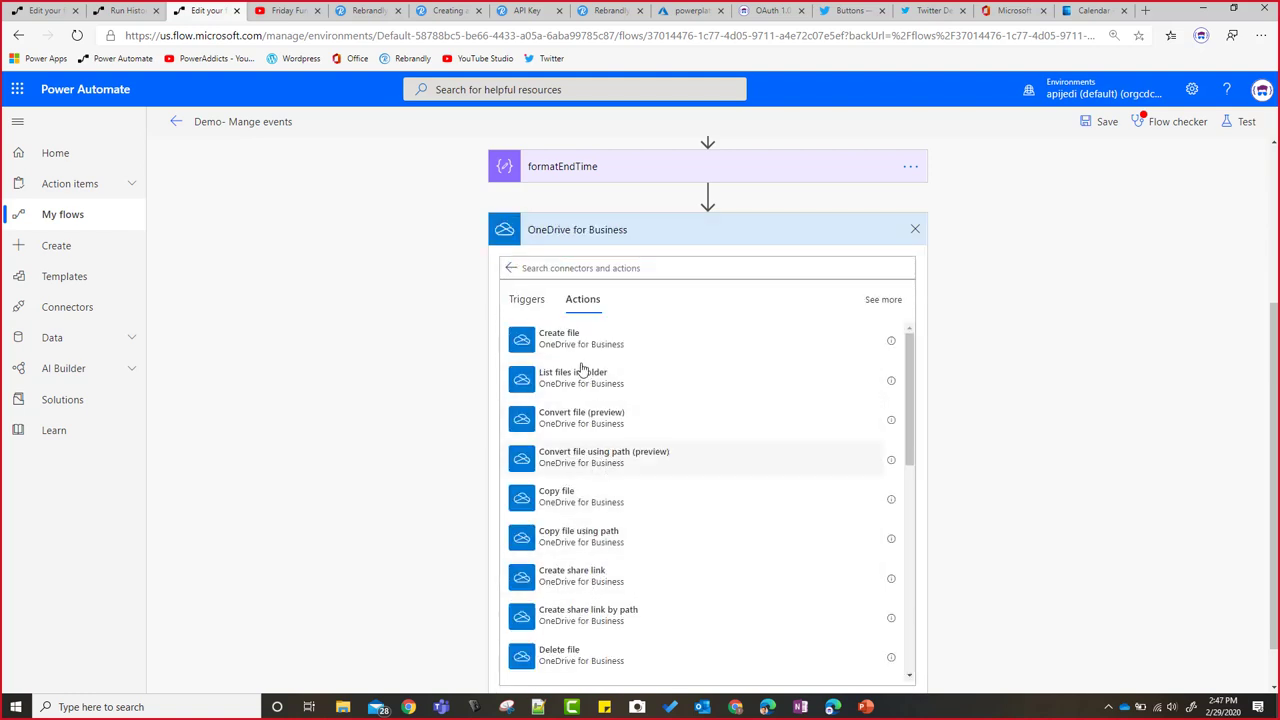
left_click(577, 341)
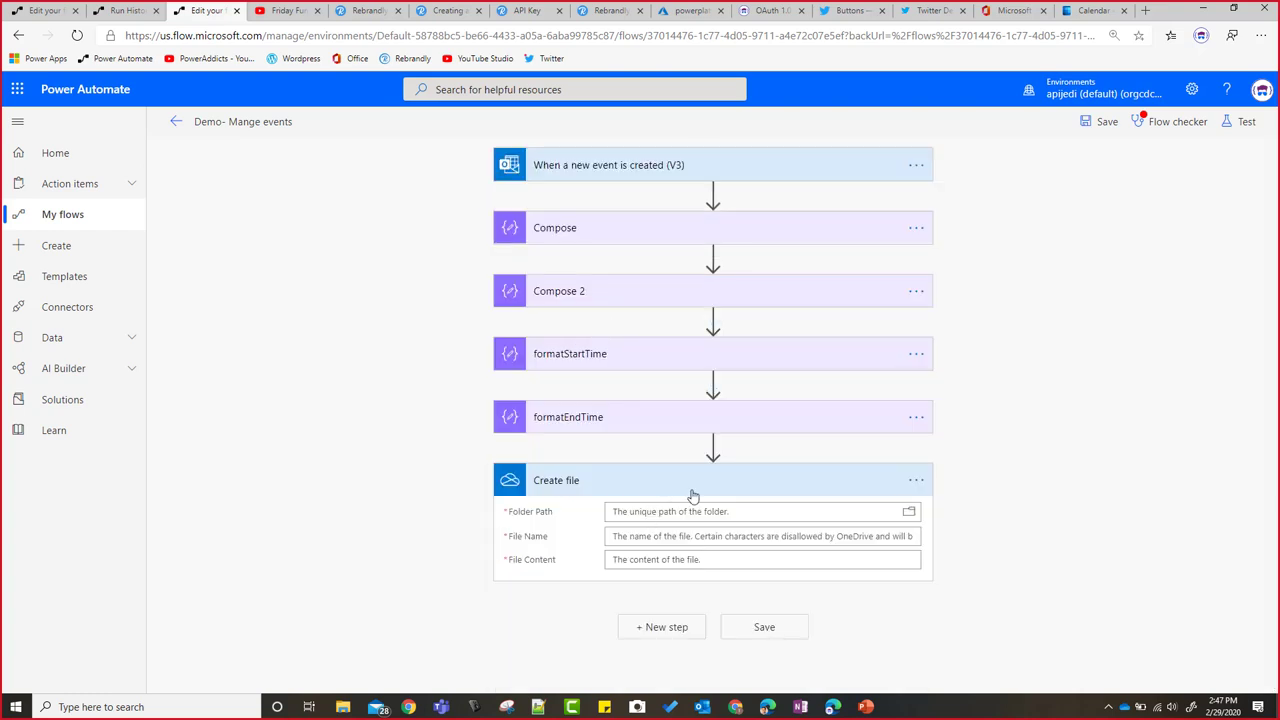
Step: Open the substring expression in the formatStartTime action and copy the whole expression
left_click(608, 366)
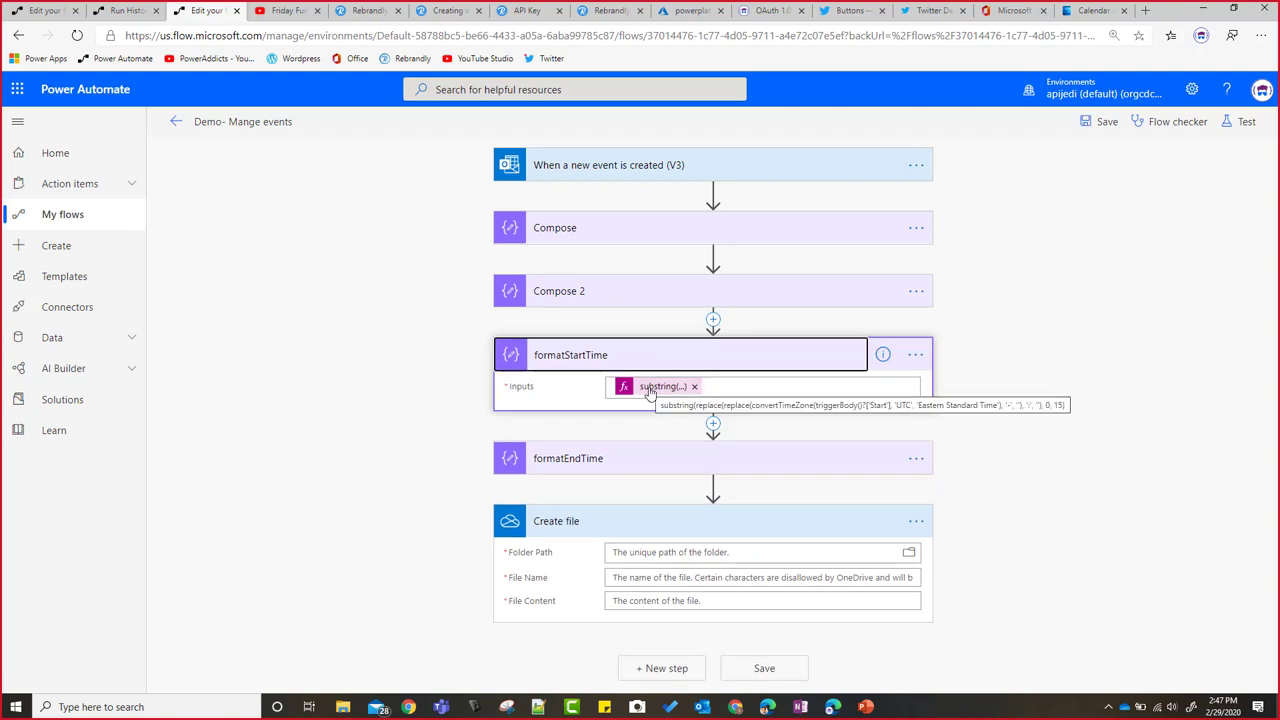
left_click(650, 392)
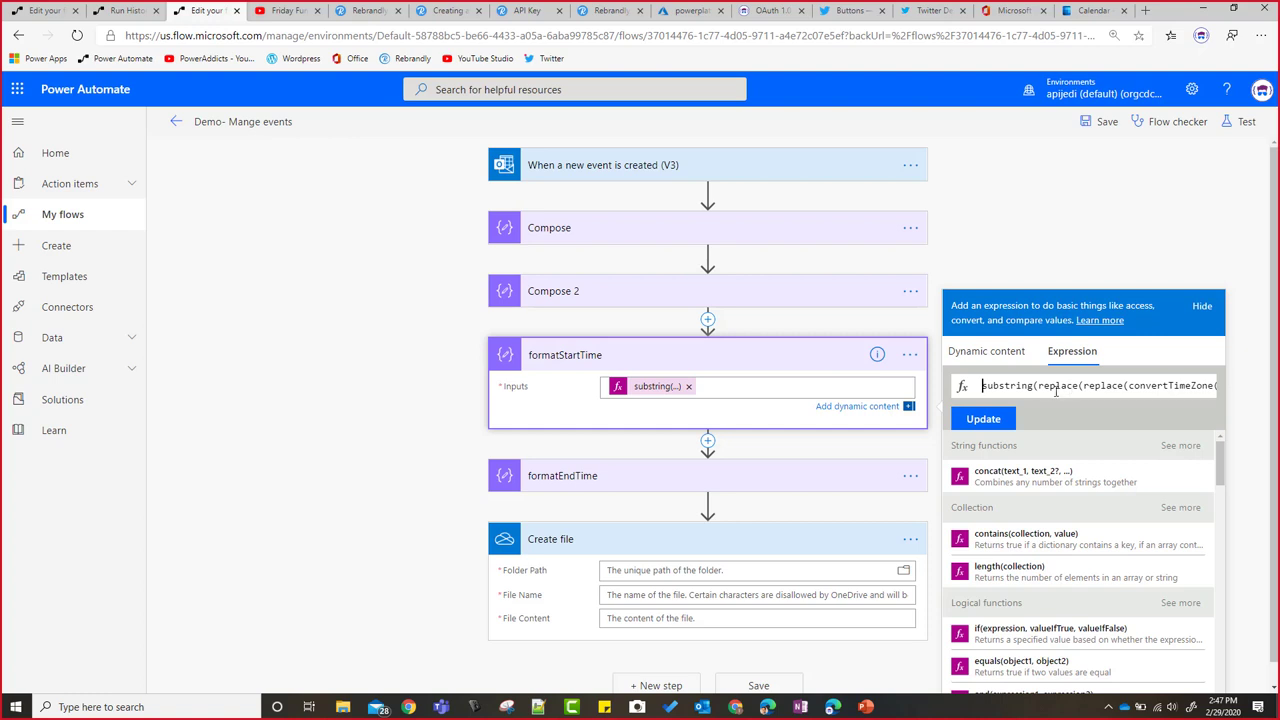
key("End")
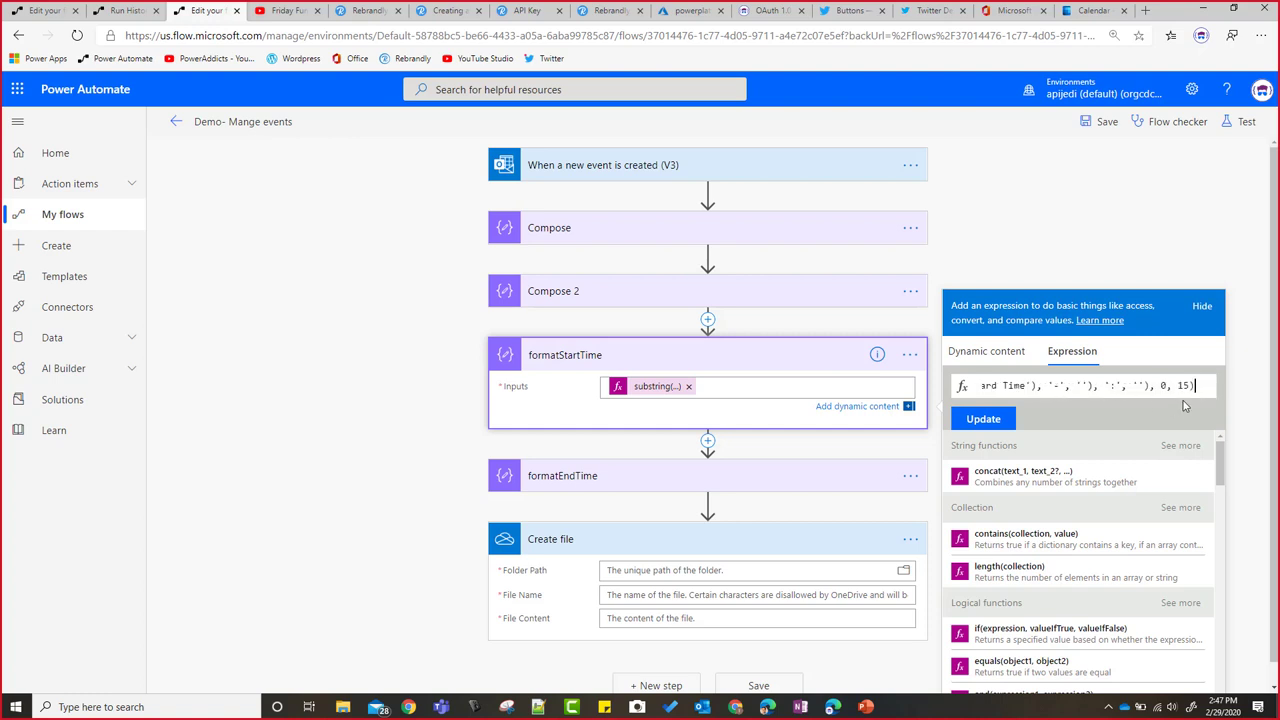
key("ctrl+a")
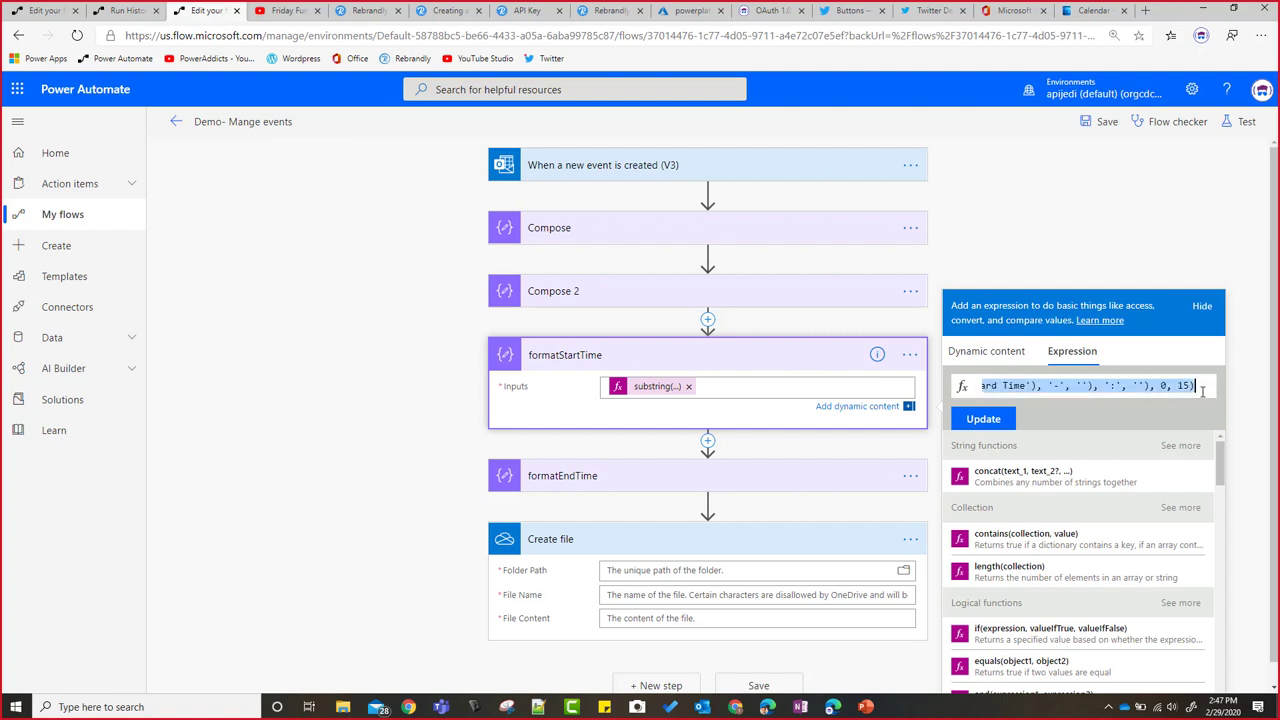
Step: Paste the formatStartTime expression into a new Notepad++ document, widen its pane and enlarge the text to read the expression in full
left_click(538, 707)
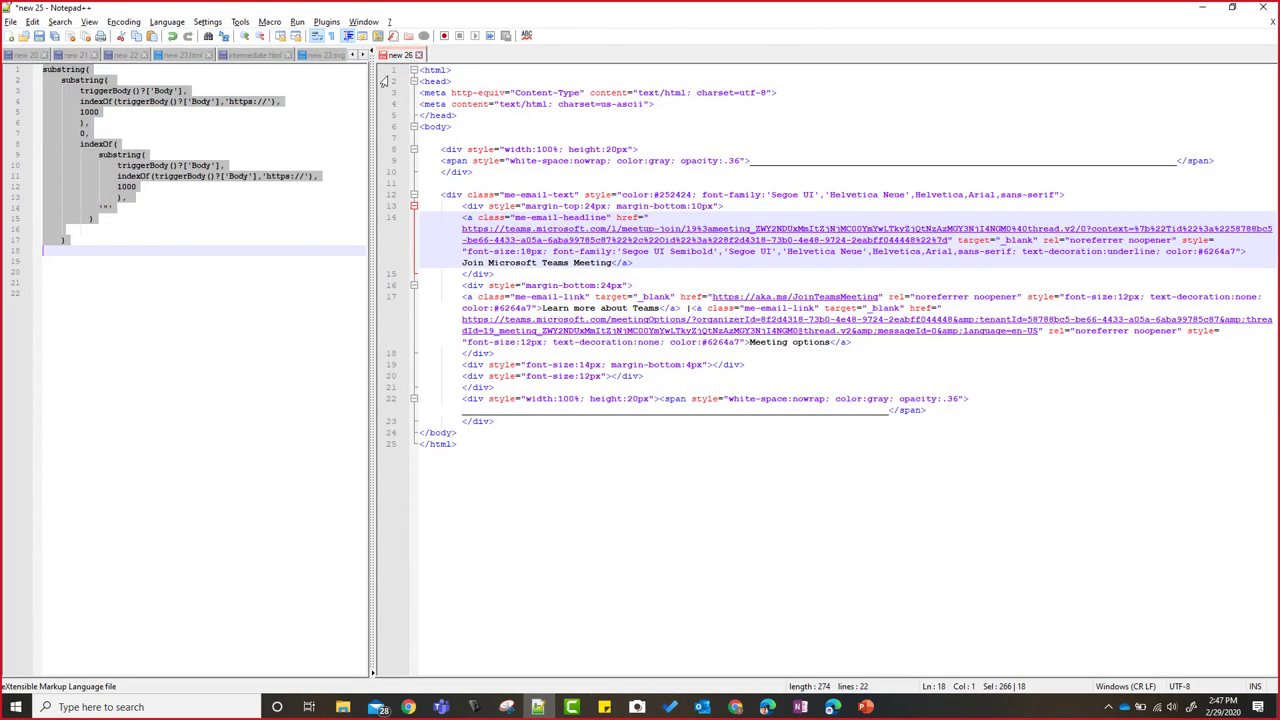
left_click(11, 37)
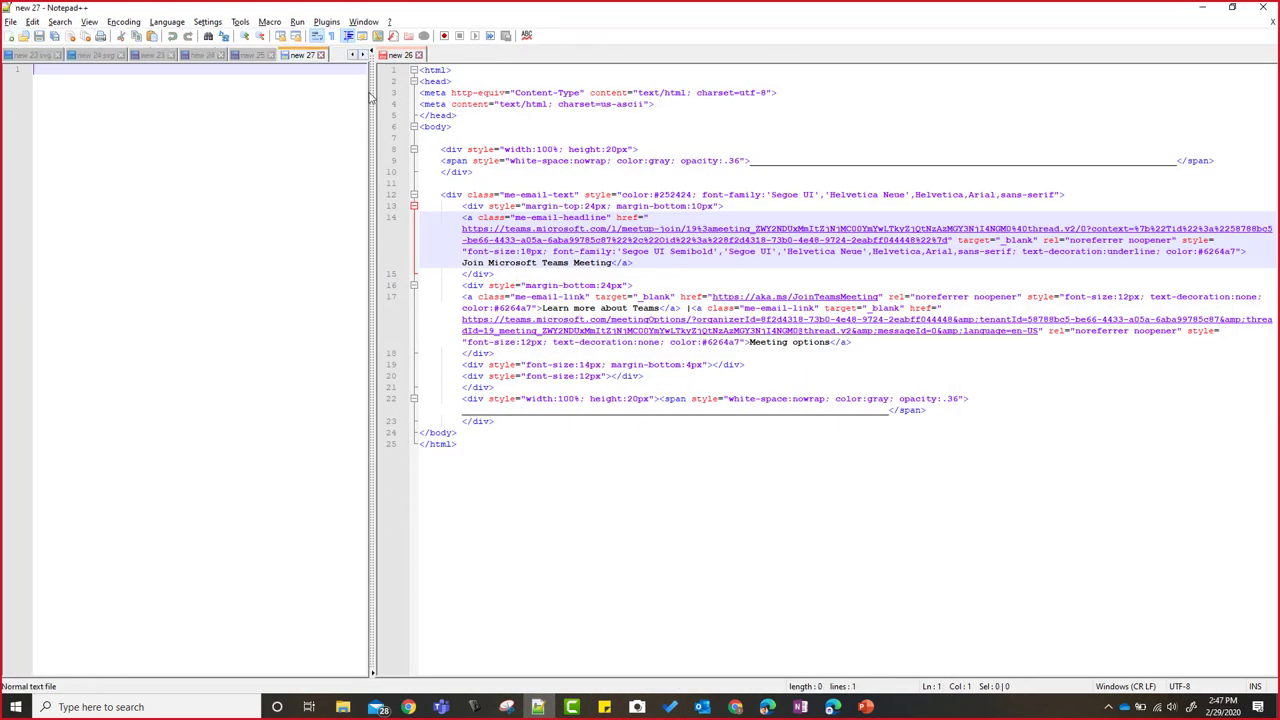
left_click_drag(373, 99, 530, 151)
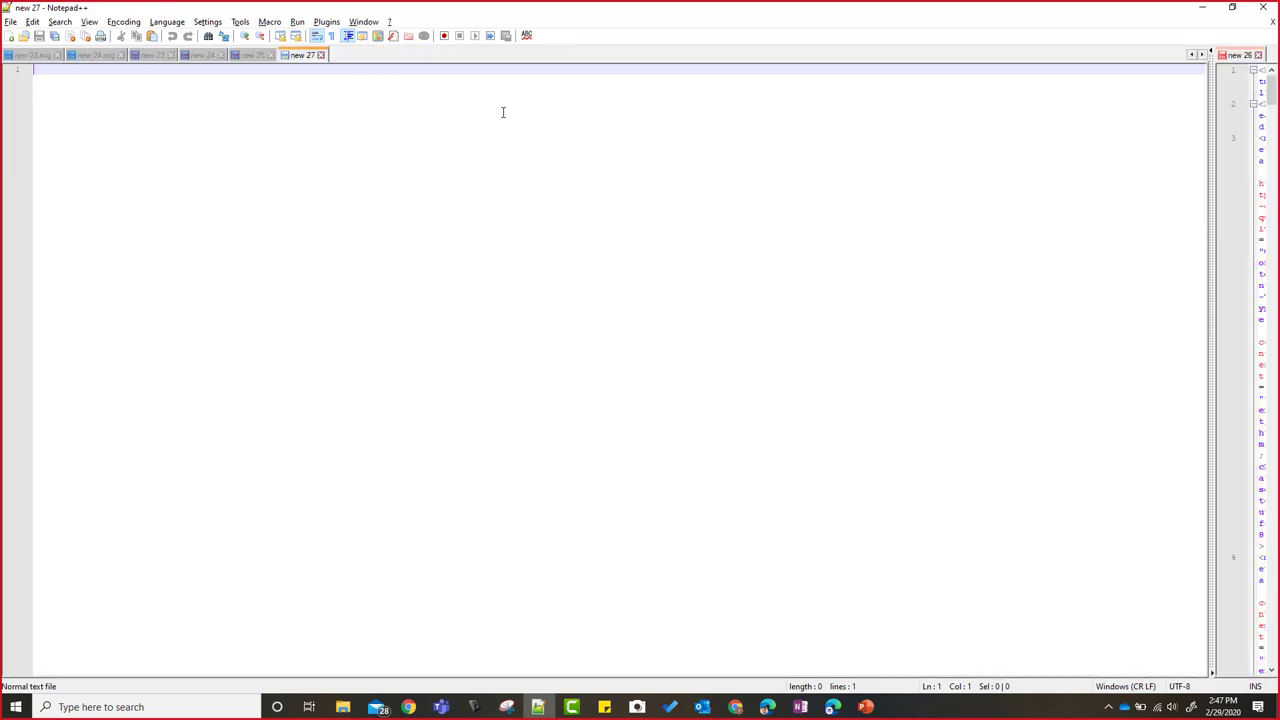
type("substring(replace(replace(convertTimeZone(triggerBody()?['Start'], 'UTC', 'Eastern Standard Time'), '-', ''), ':', ''), 0, 15)")
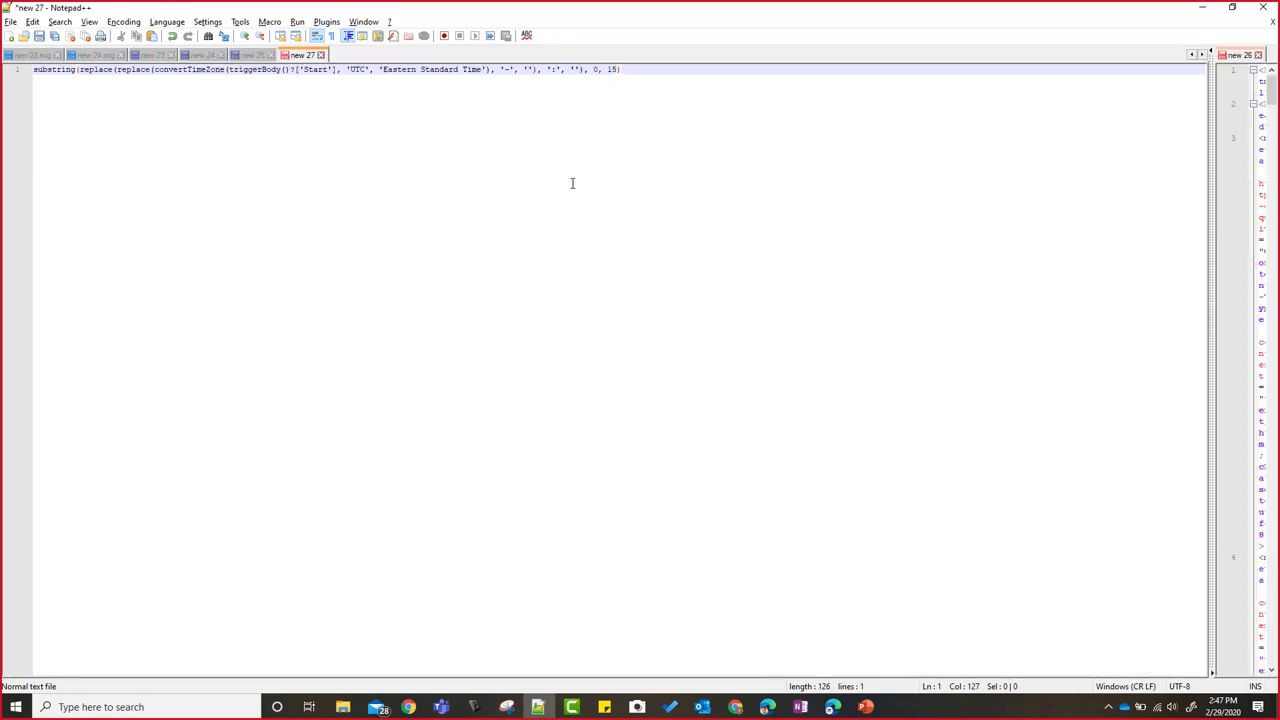
scroll(572, 183, "up", 3)
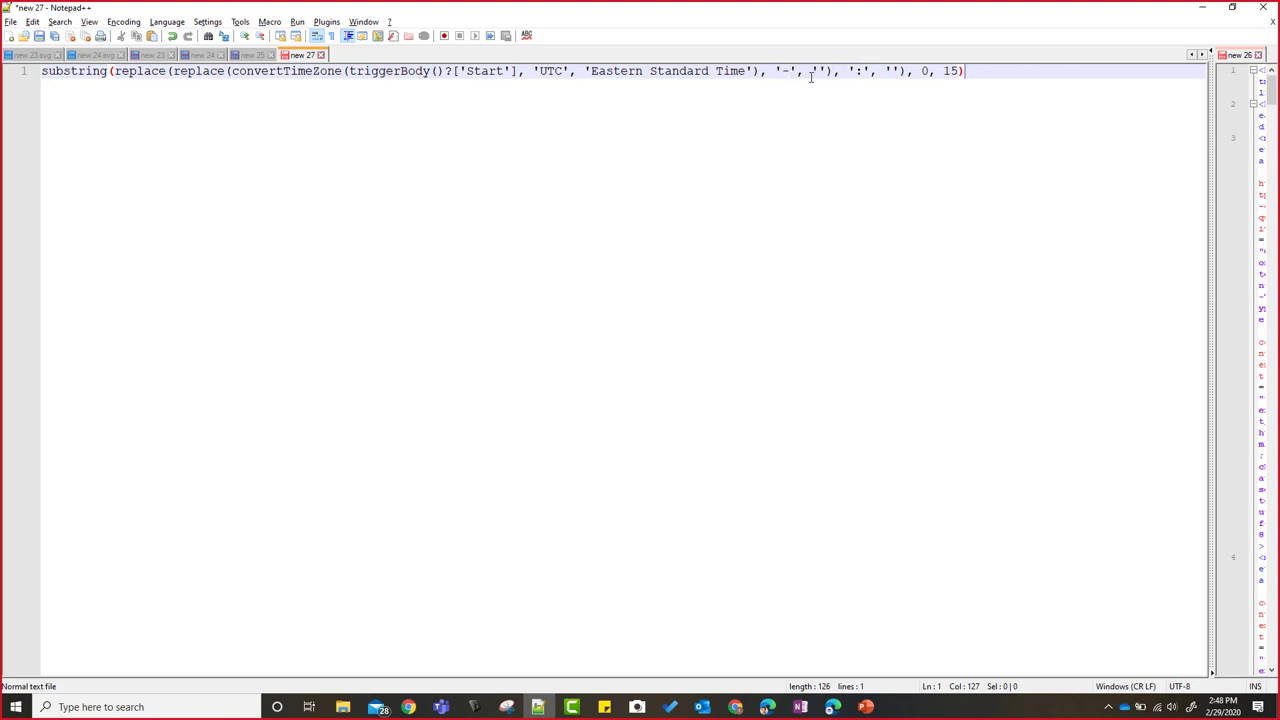
left_click(1200, 13)
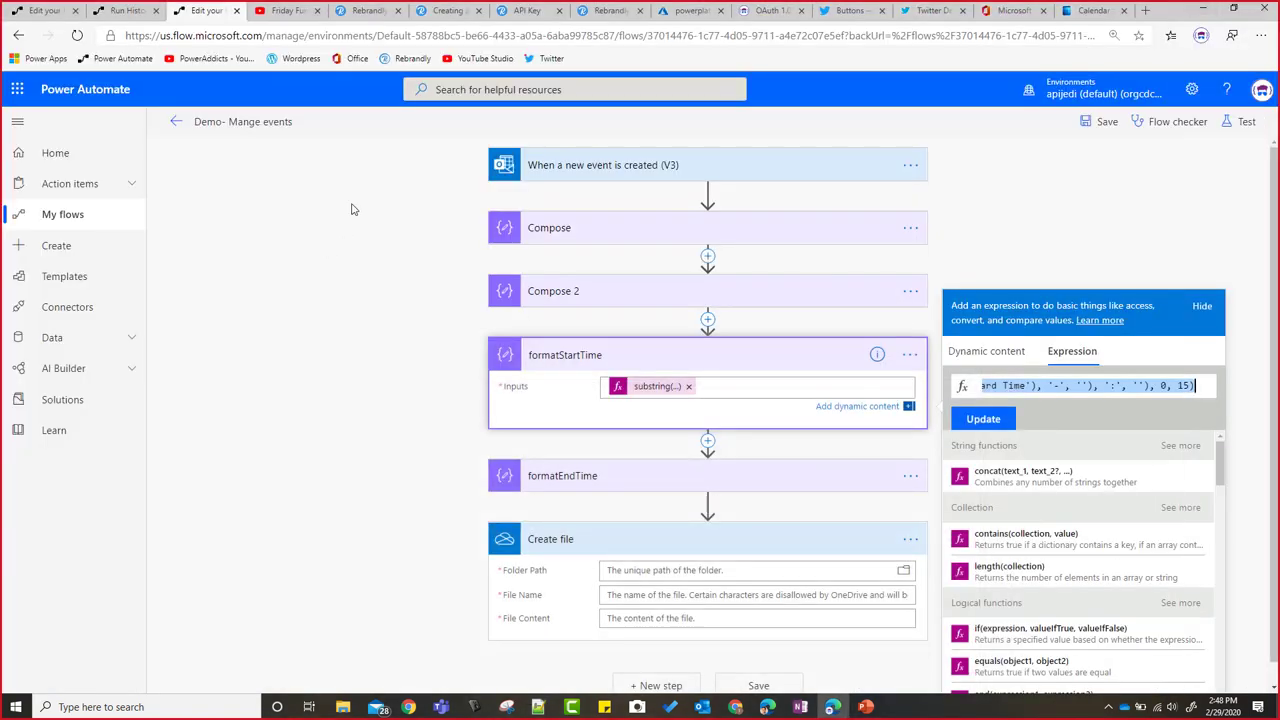
left_click(178, 124)
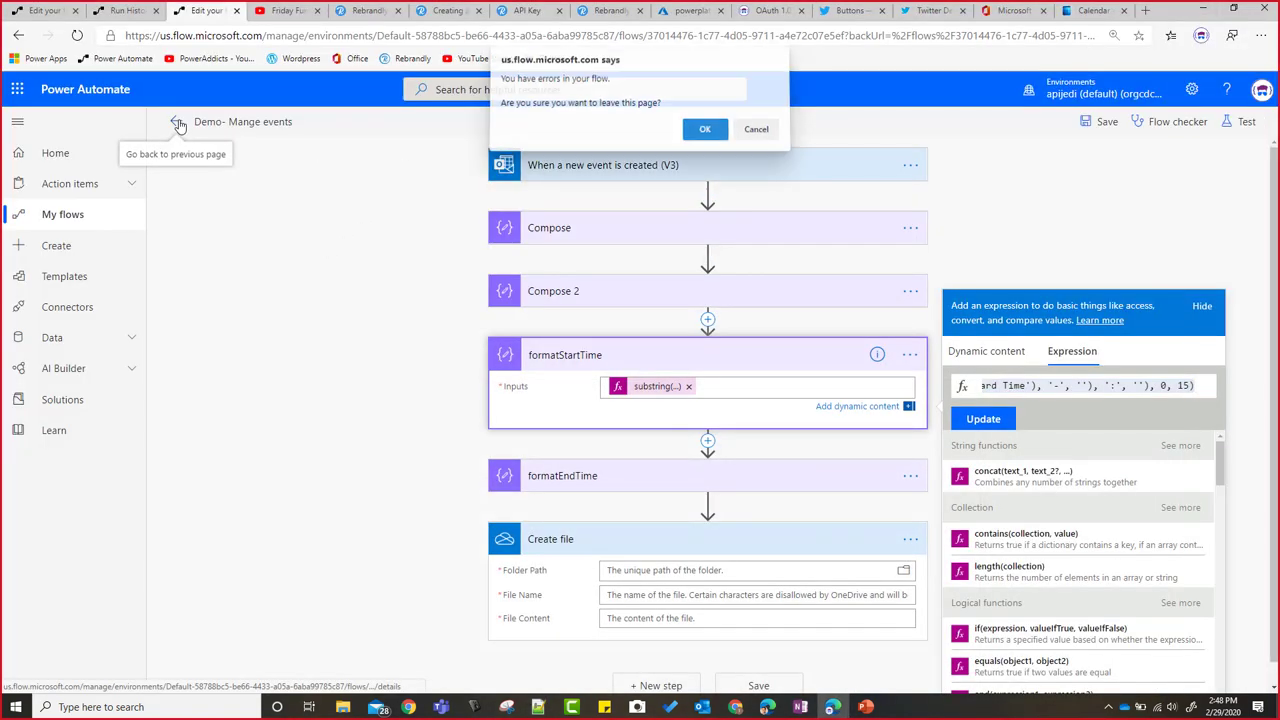
left_click(756, 131)
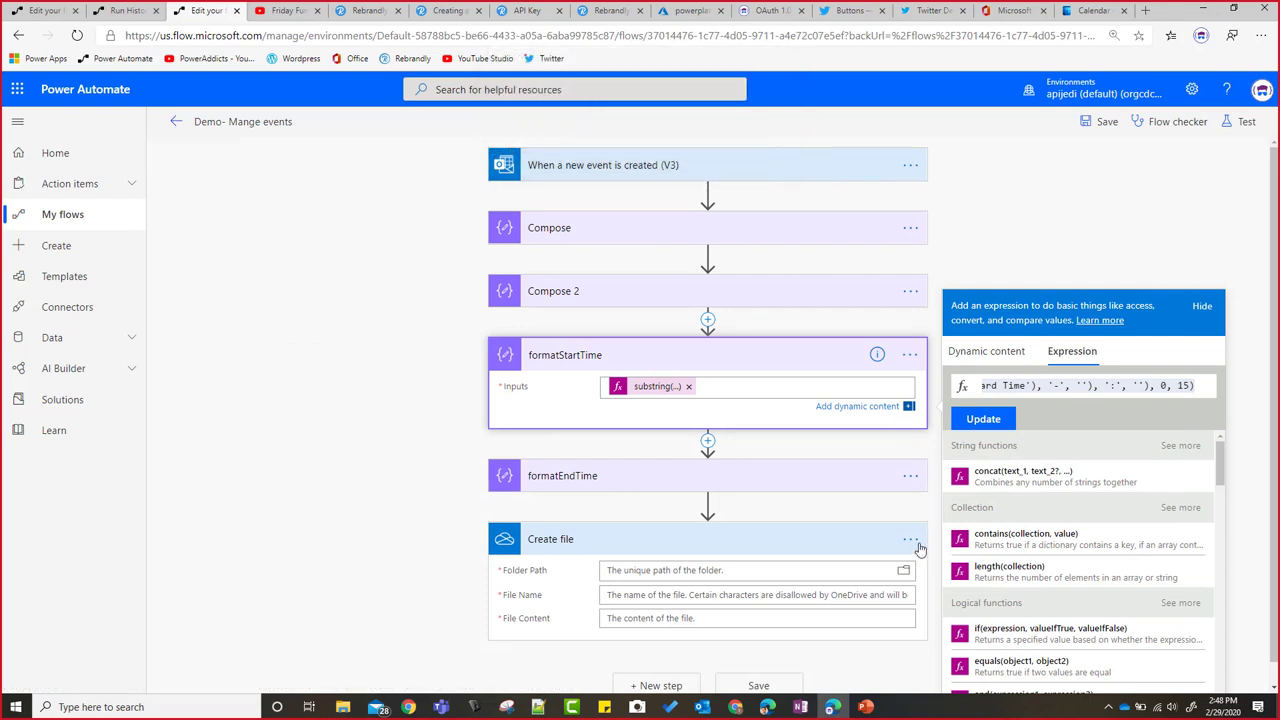
left_click(919, 553)
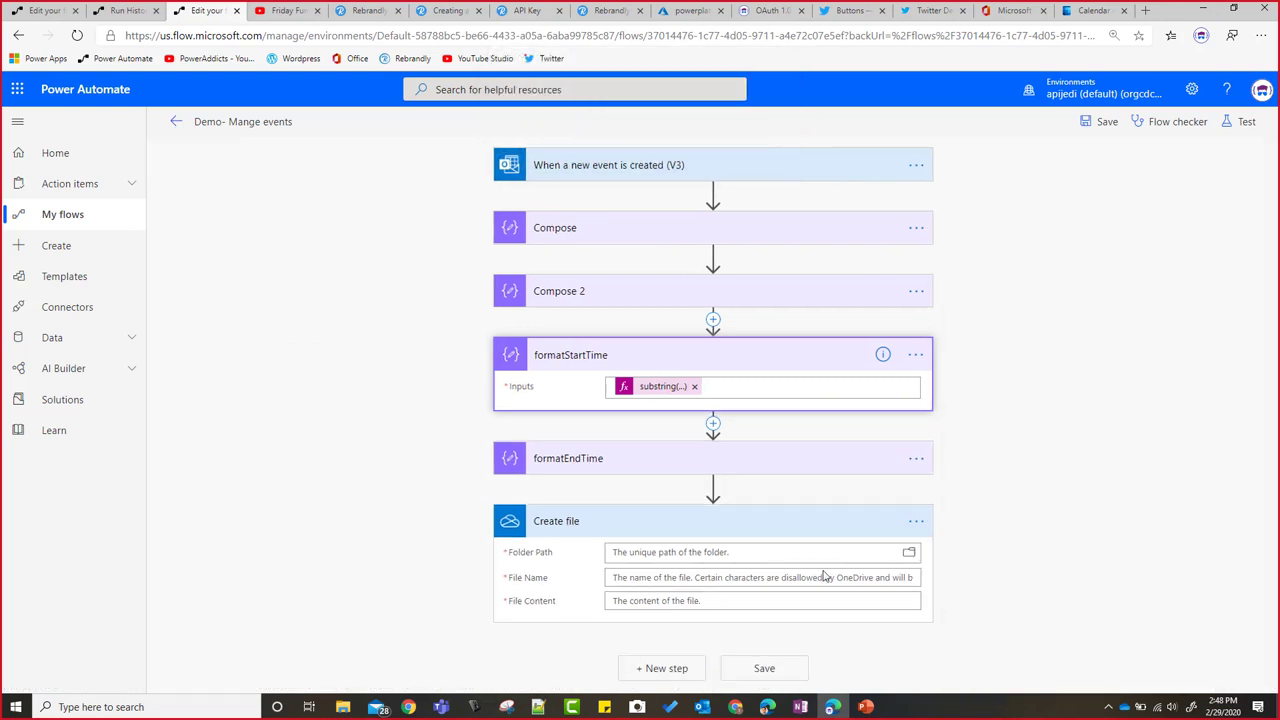
left_click(916, 521)
left_click(991, 529)
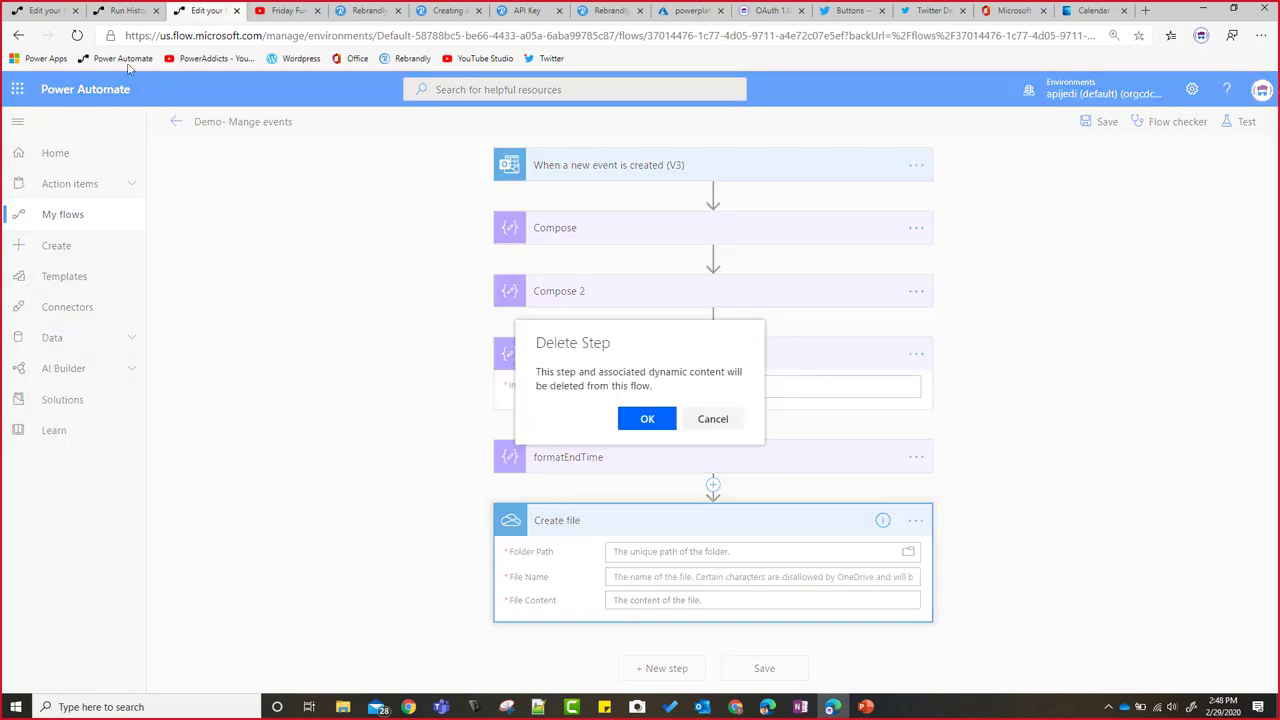
Step: Examine the past run of the PowerAddicts hangout ICS flow, covering its time formatting actions and the trigger's output body
left_click(60, 12)
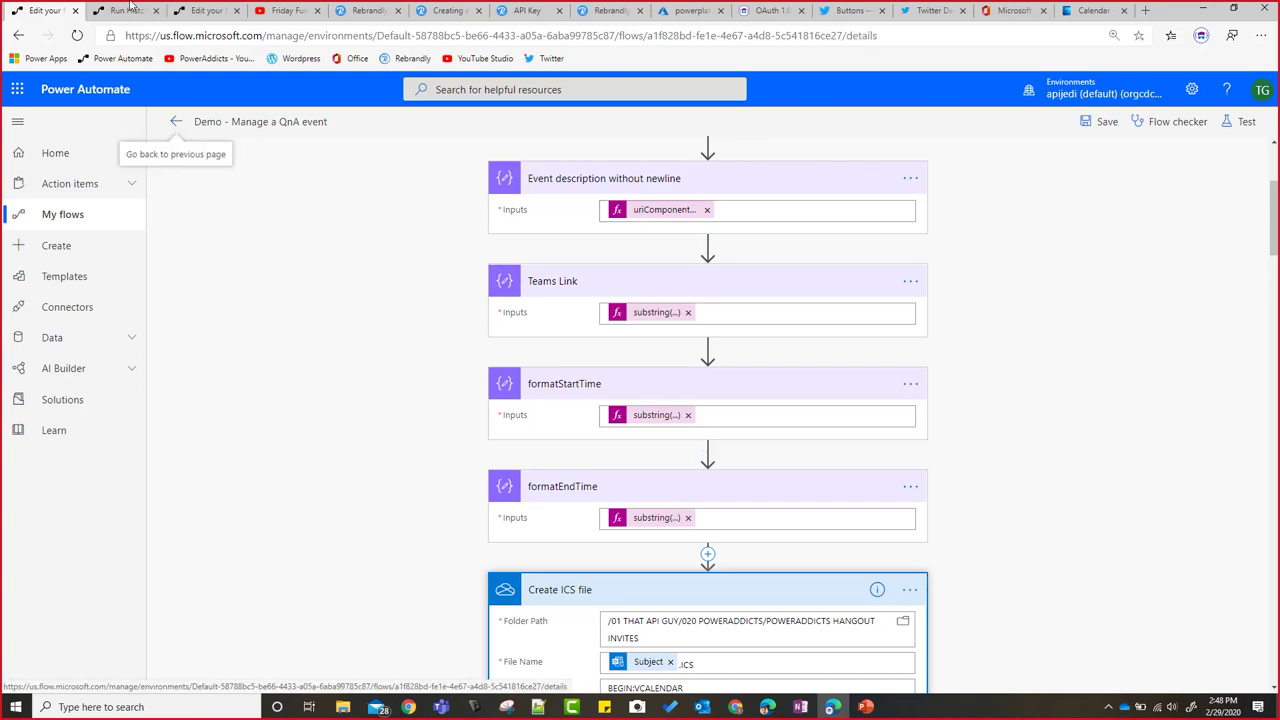
key("ctrl+Tab")
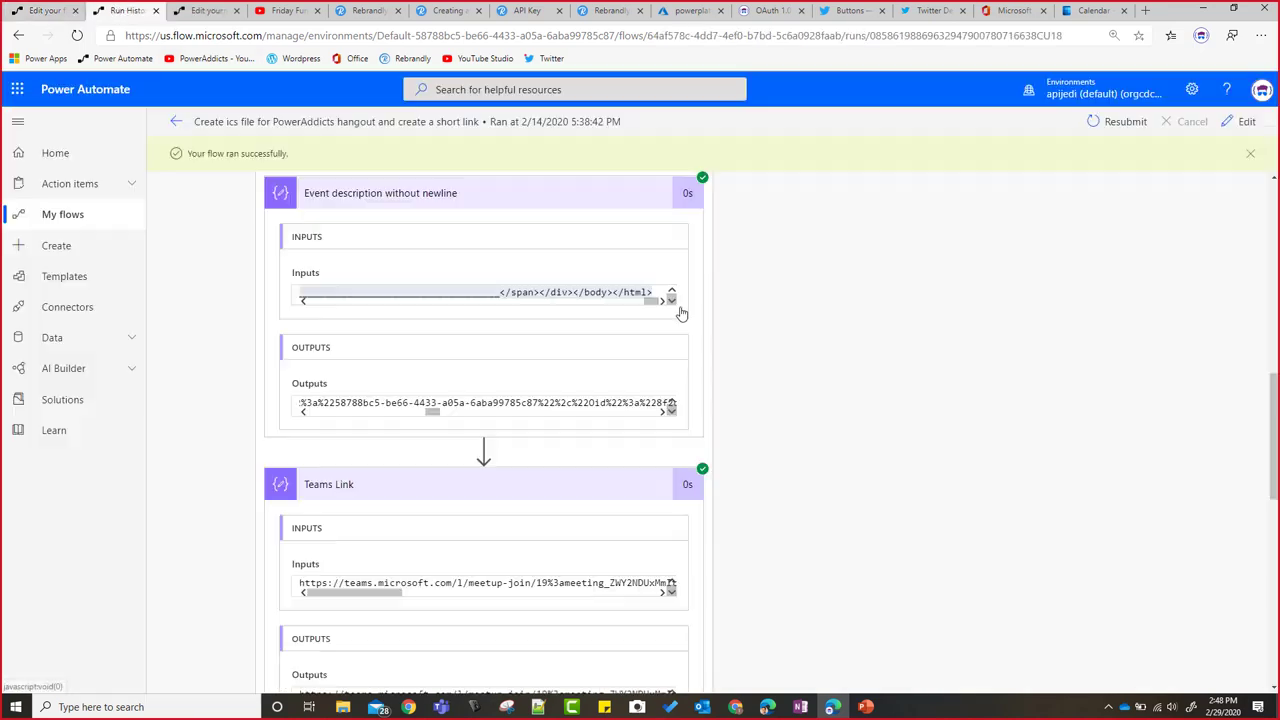
scroll(527, 481, "down", 1)
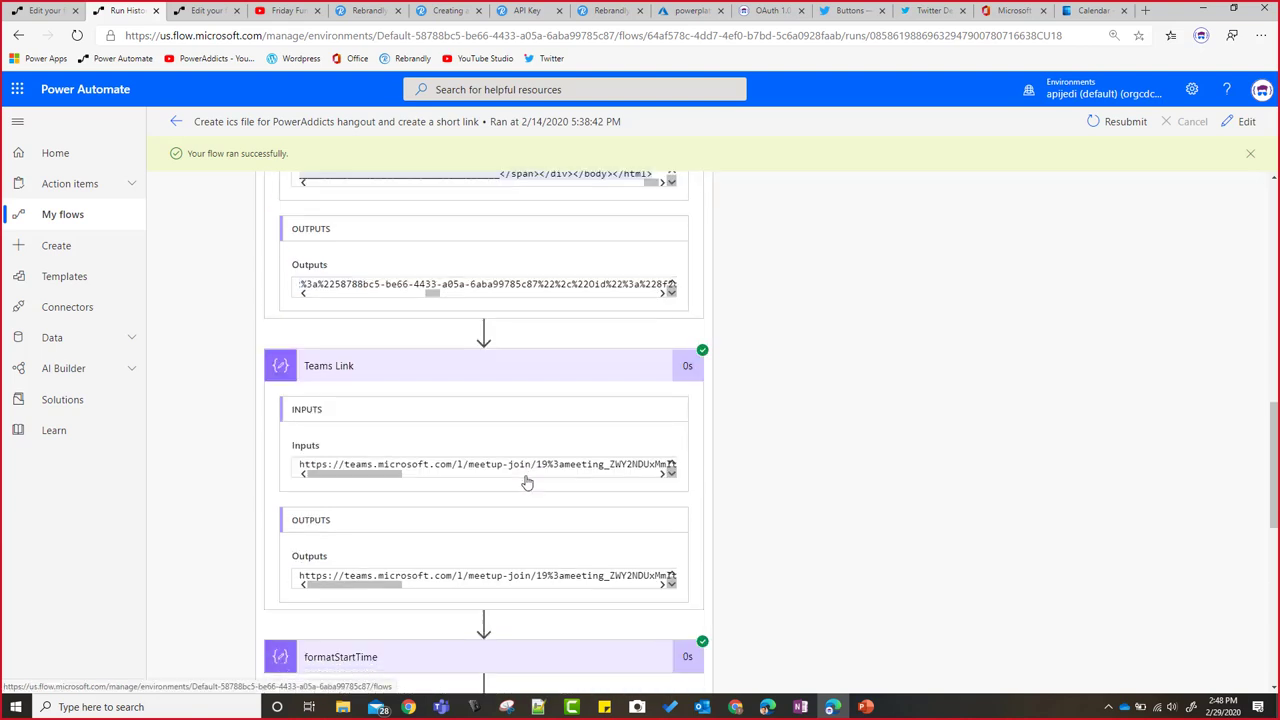
scroll(527, 481, "down", 4)
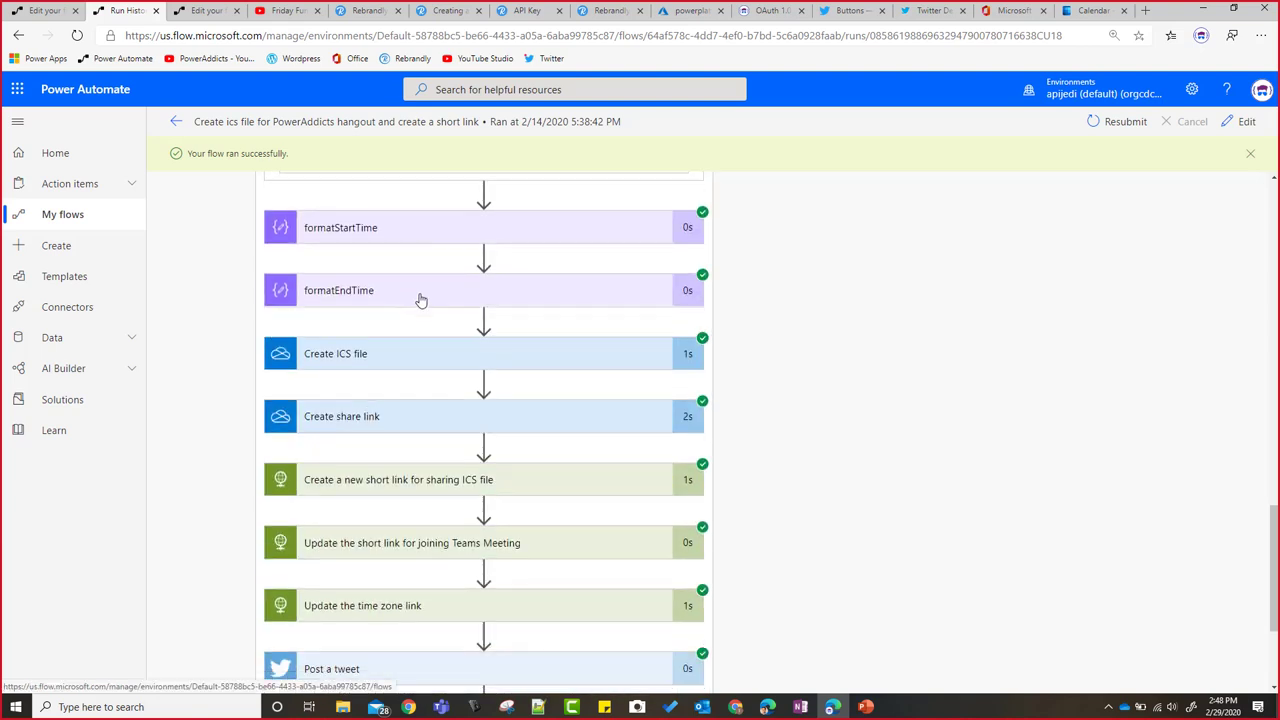
left_click(386, 360)
scroll(637, 263, "up", 2)
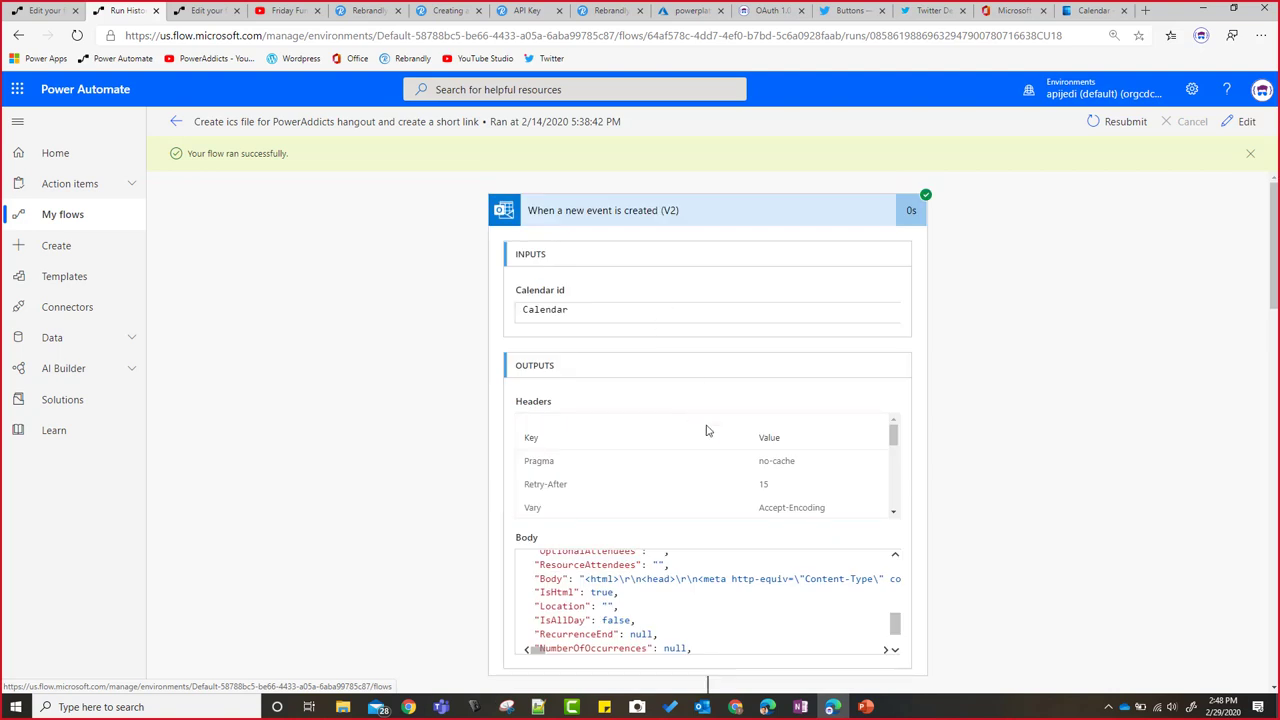
scroll(808, 586, "up", 3)
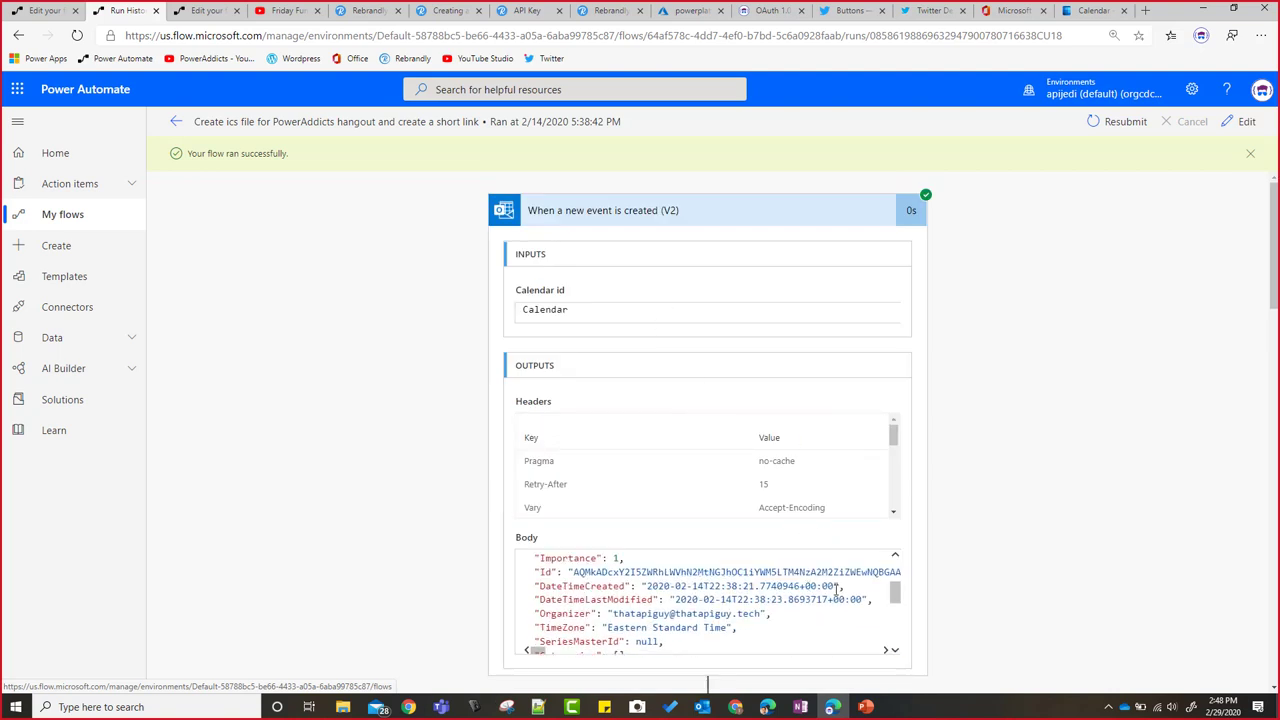
scroll(836, 590, "down", 1)
scroll(836, 590, "up", 2)
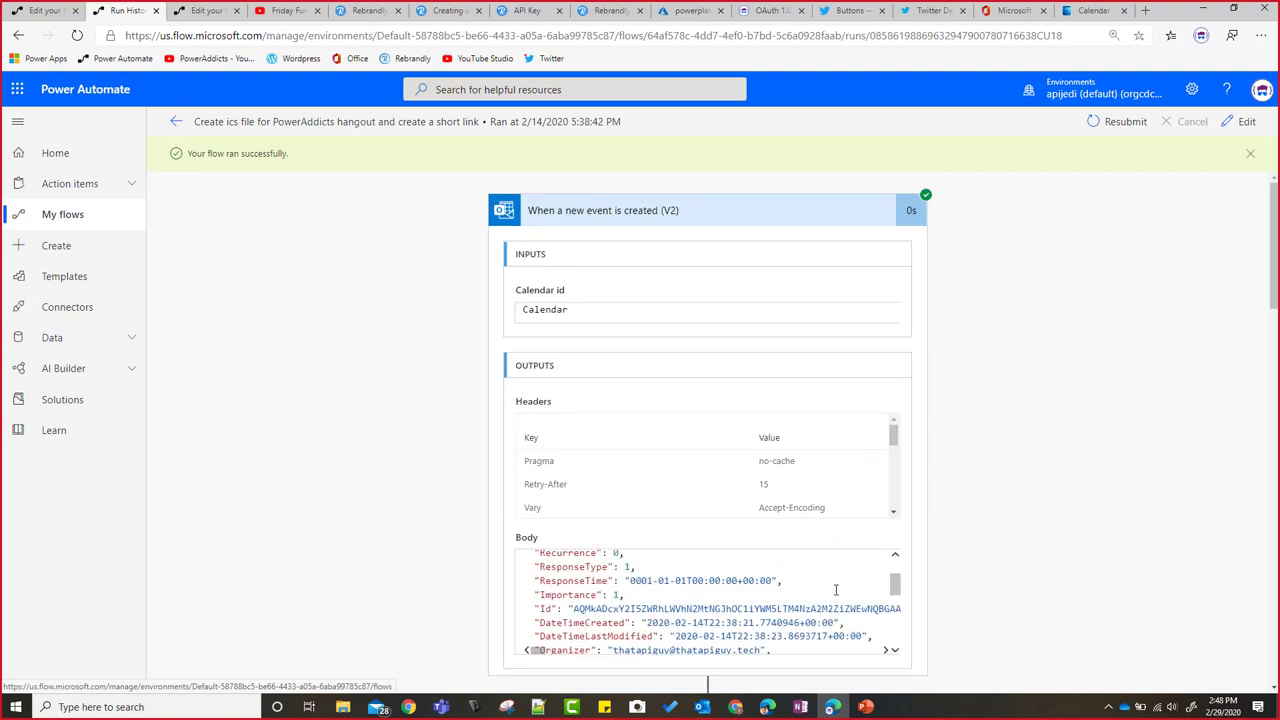
scroll(836, 590, "down", 5)
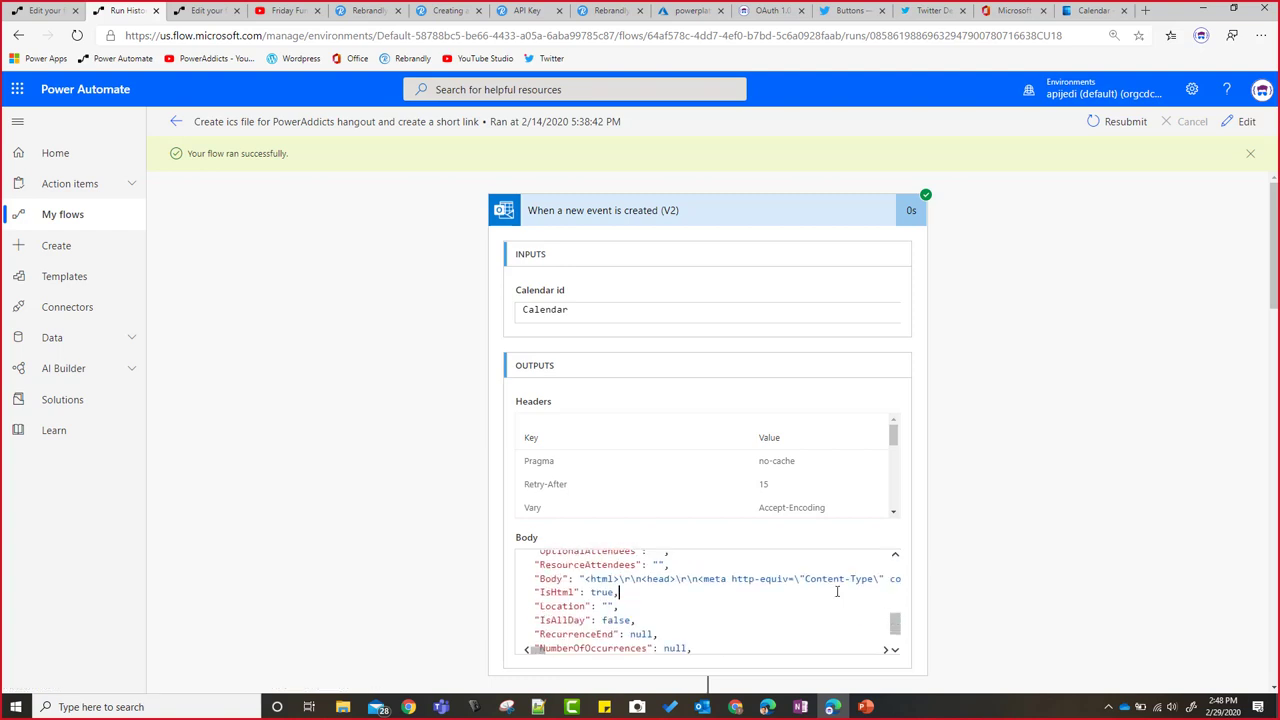
Step: Search the trigger's output body for "start" and highlight the Start date and time up to the seconds
key("ctrl+f")
type("start")
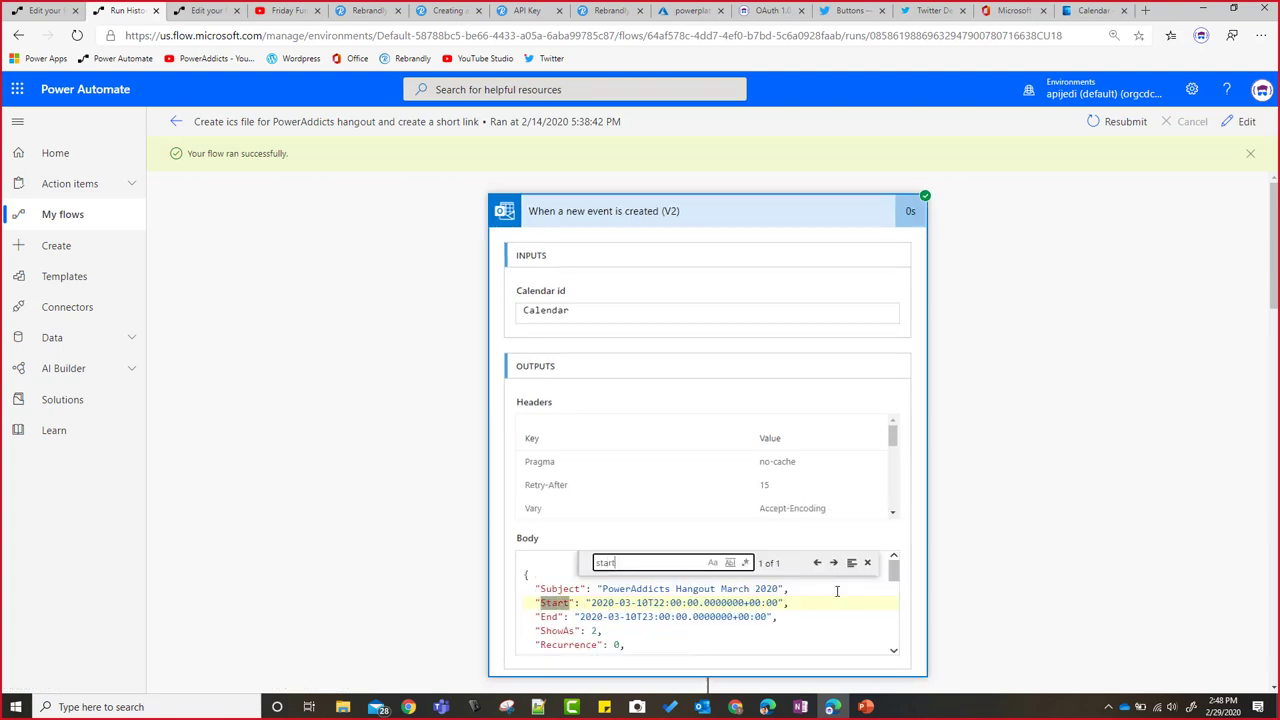
left_click(702, 604)
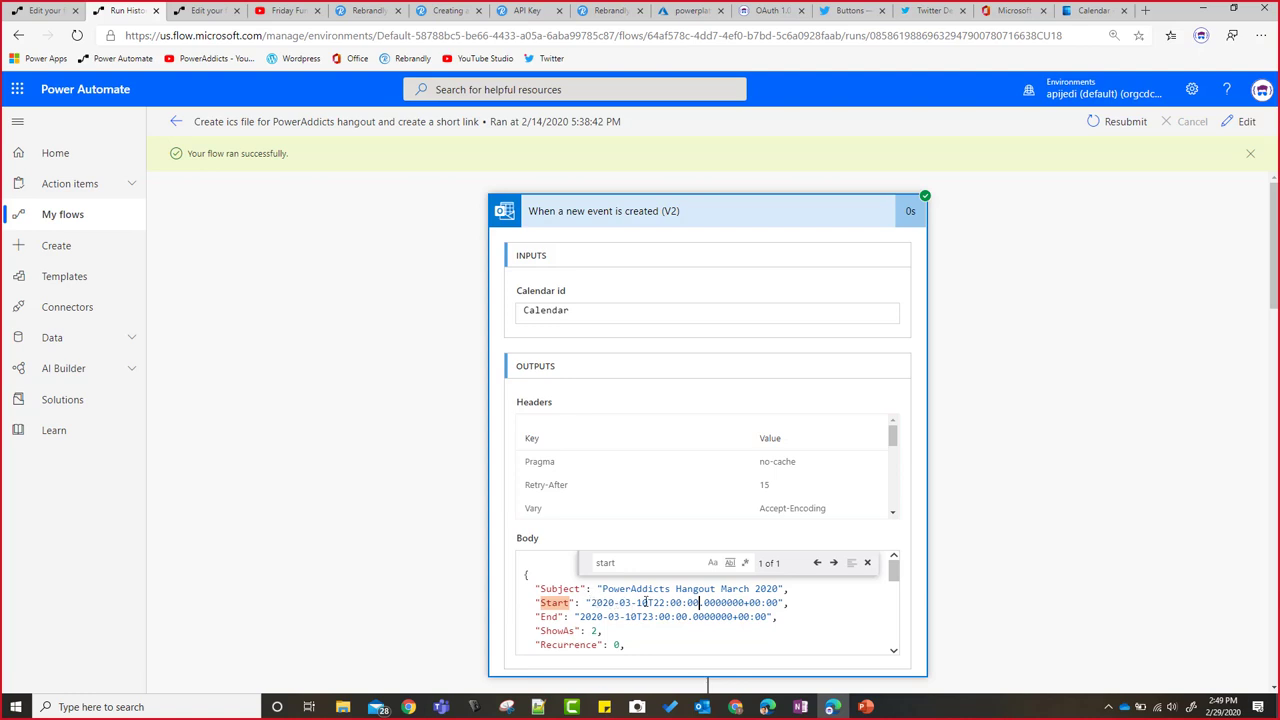
left_click(591, 605)
left_click_drag(591, 605, 701, 607)
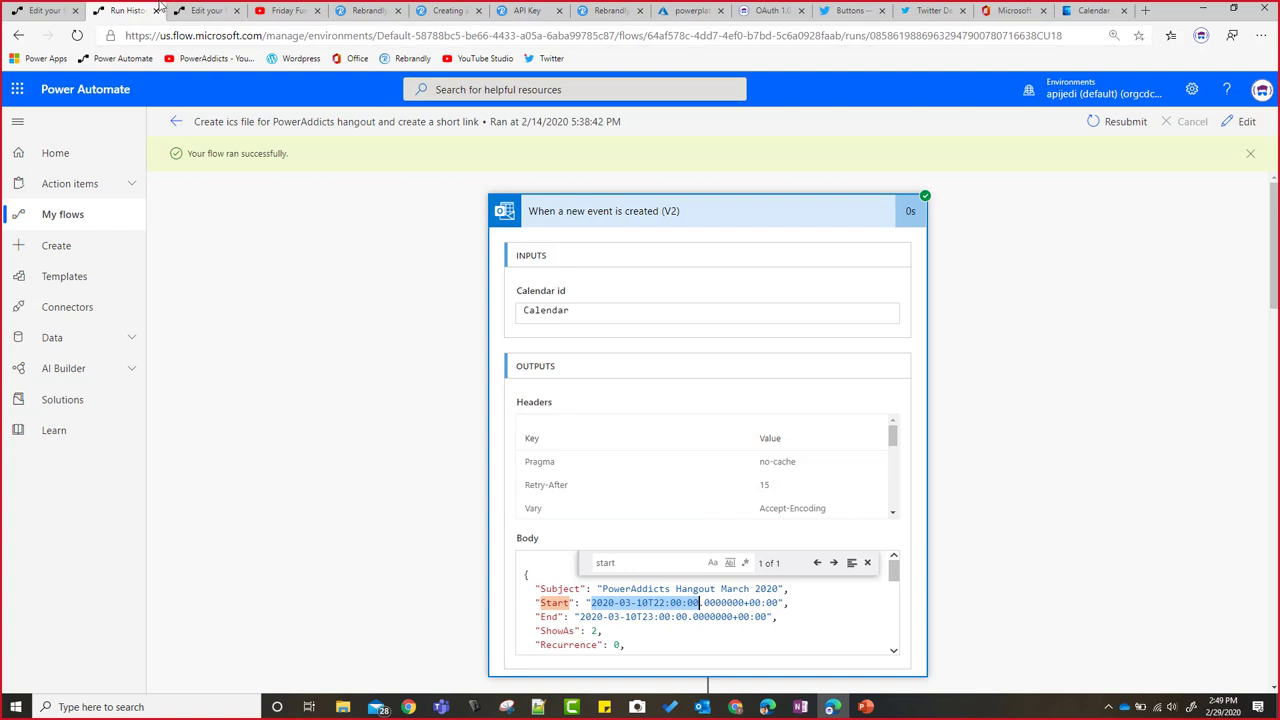
Step: Return to the Demo- Mange events flow, cancel the pending deletion of Create file, and expand formatEndTime
left_click(45, 11)
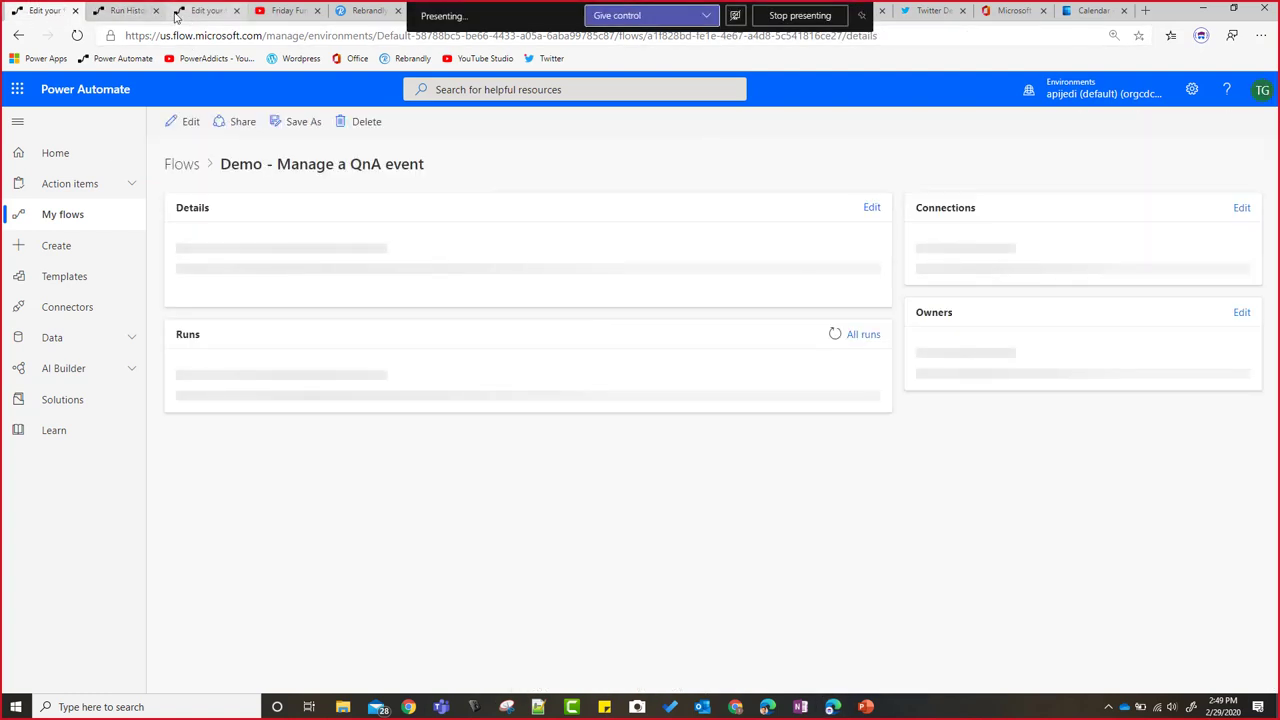
left_click(183, 14)
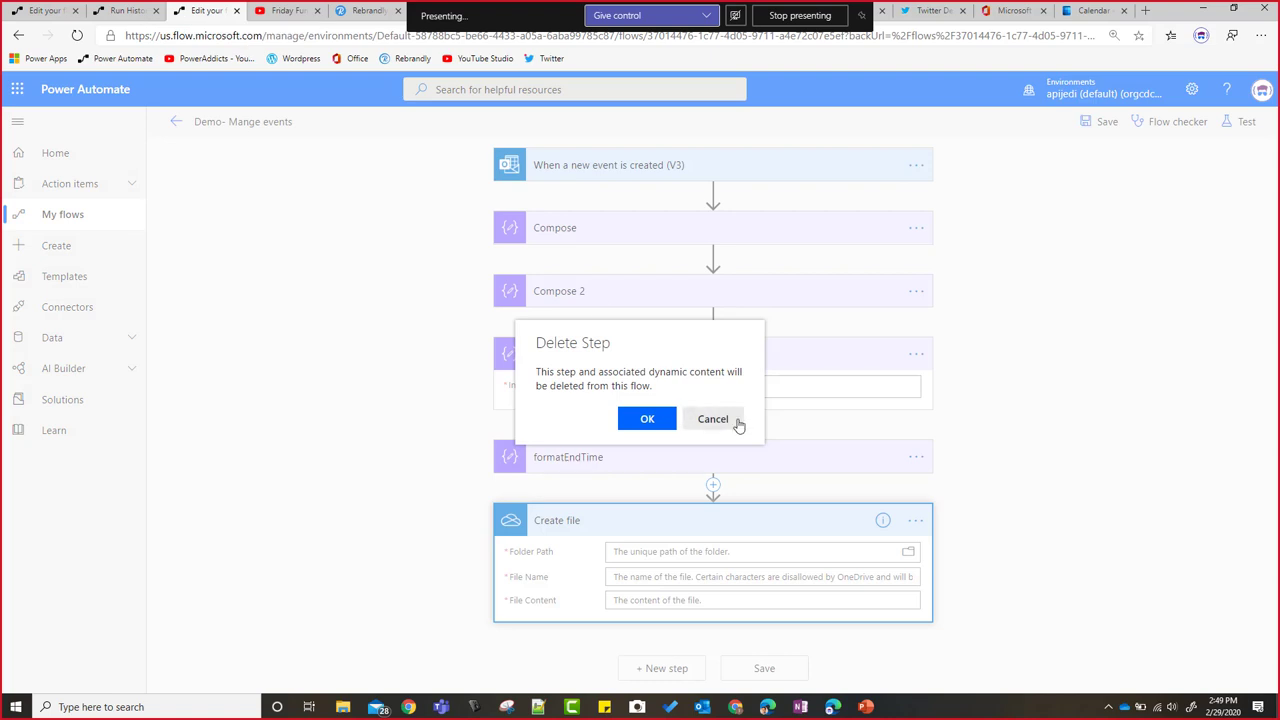
left_click(713, 419)
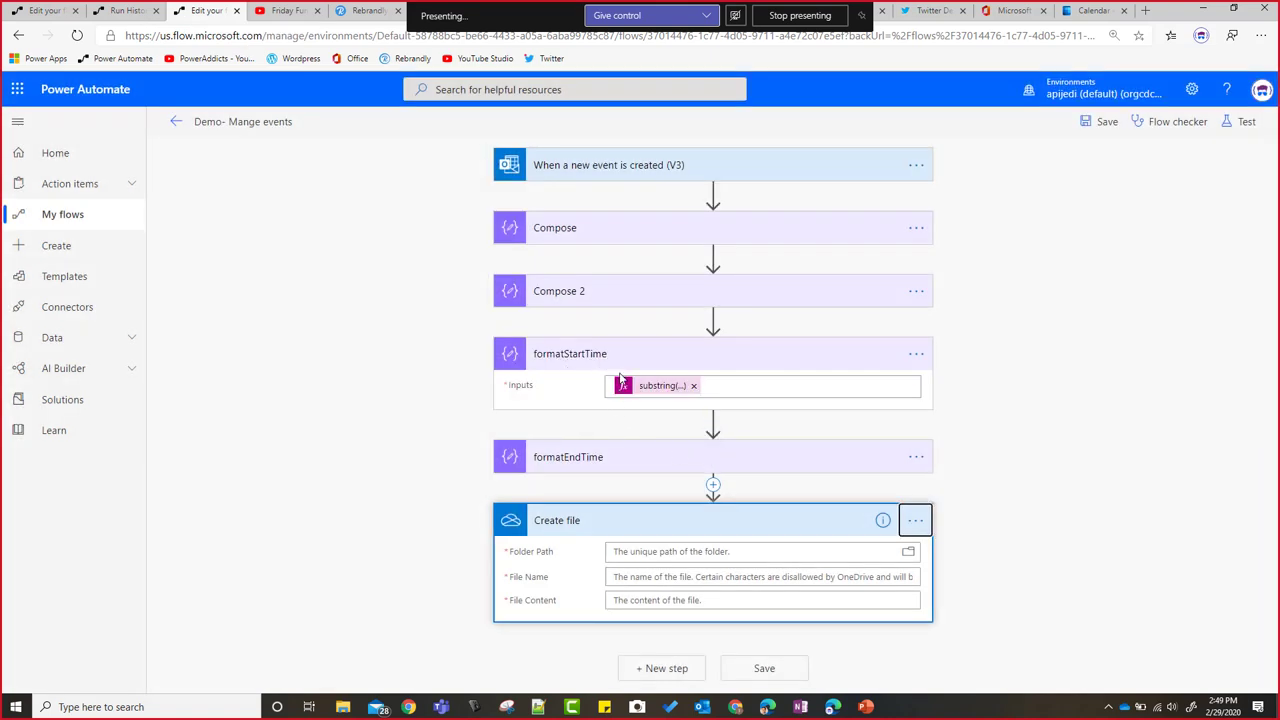
left_click(634, 466)
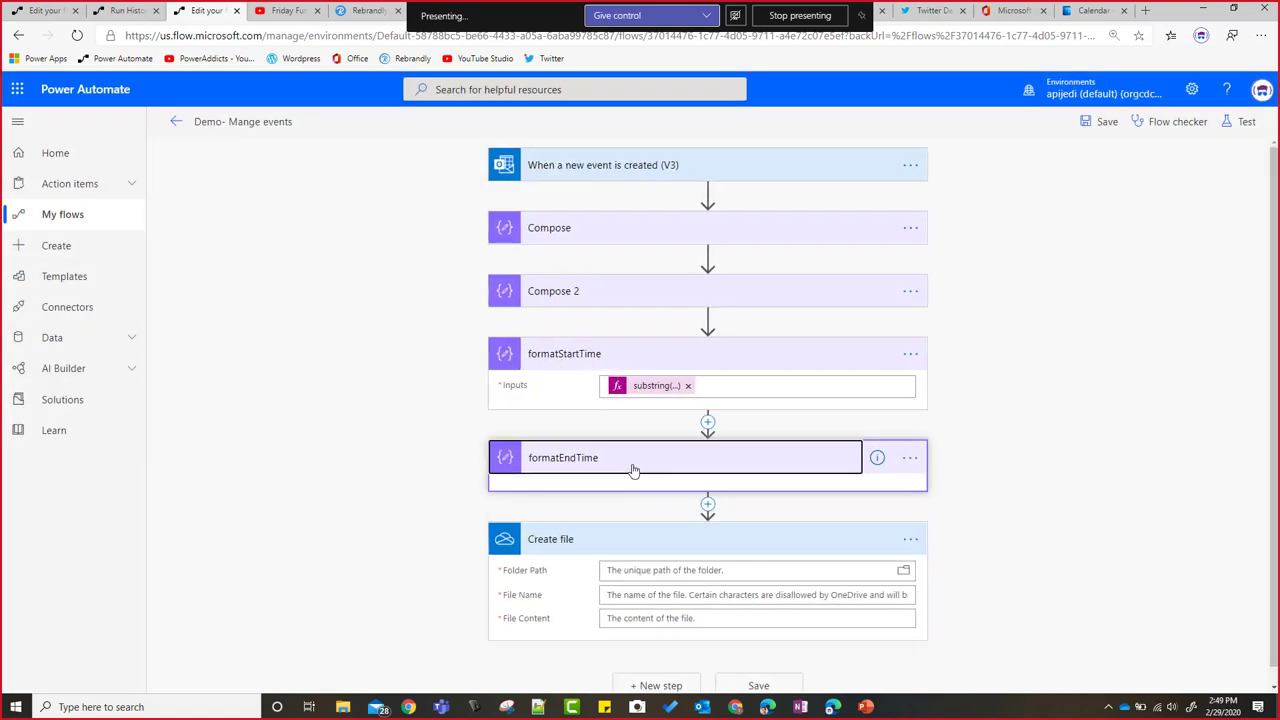
Step: Set the Create file action's folder path to the OneDrive root and its file name to DemoQNAICS
left_click(903, 574)
left_click(903, 574)
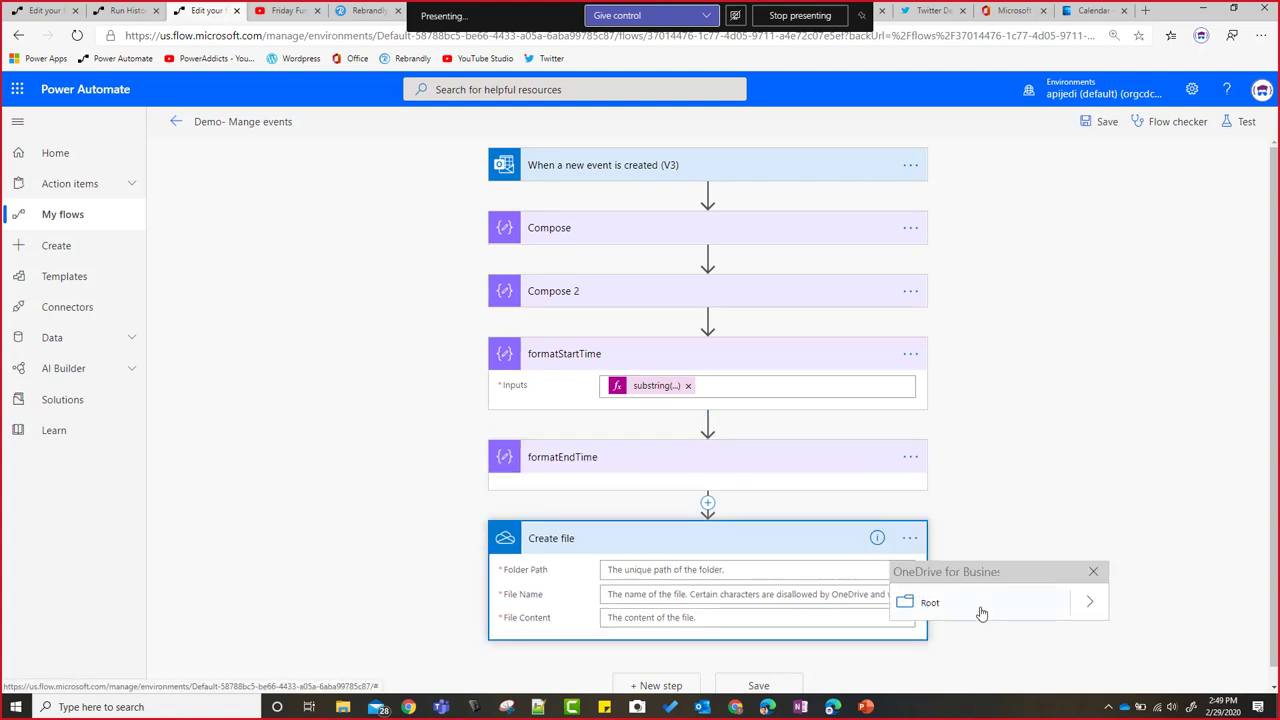
left_click(901, 606)
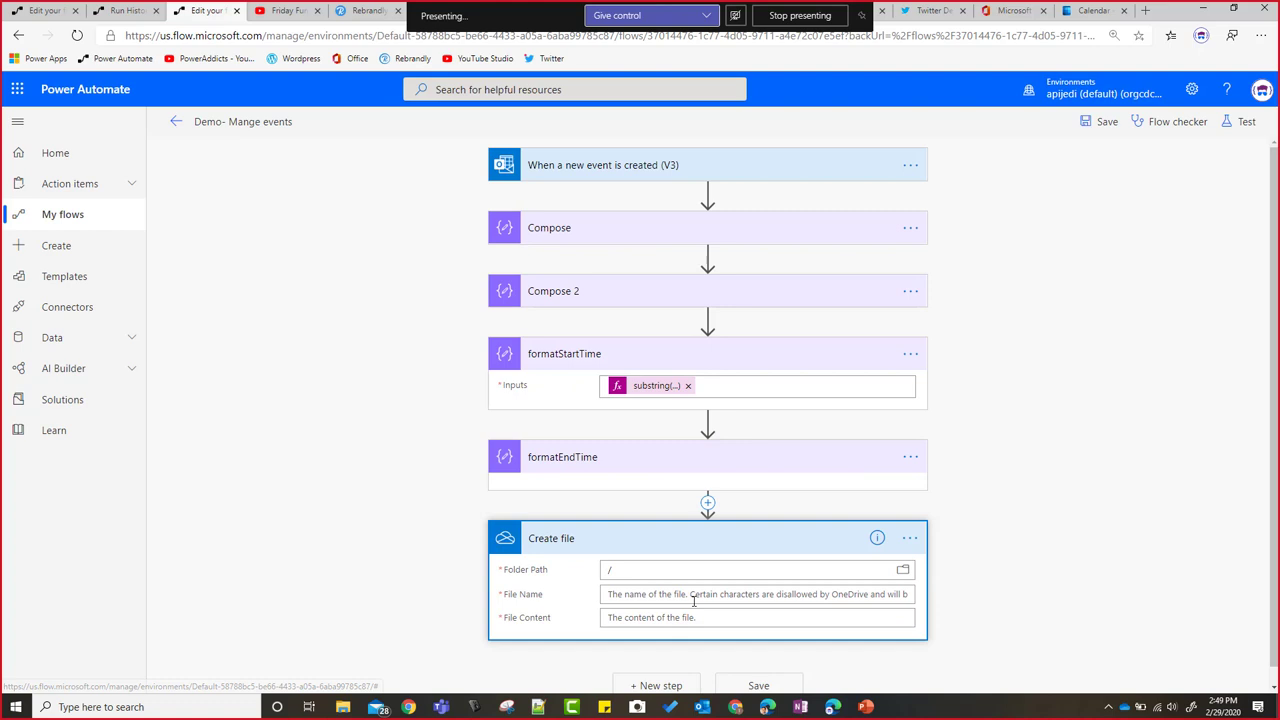
left_click(621, 594)
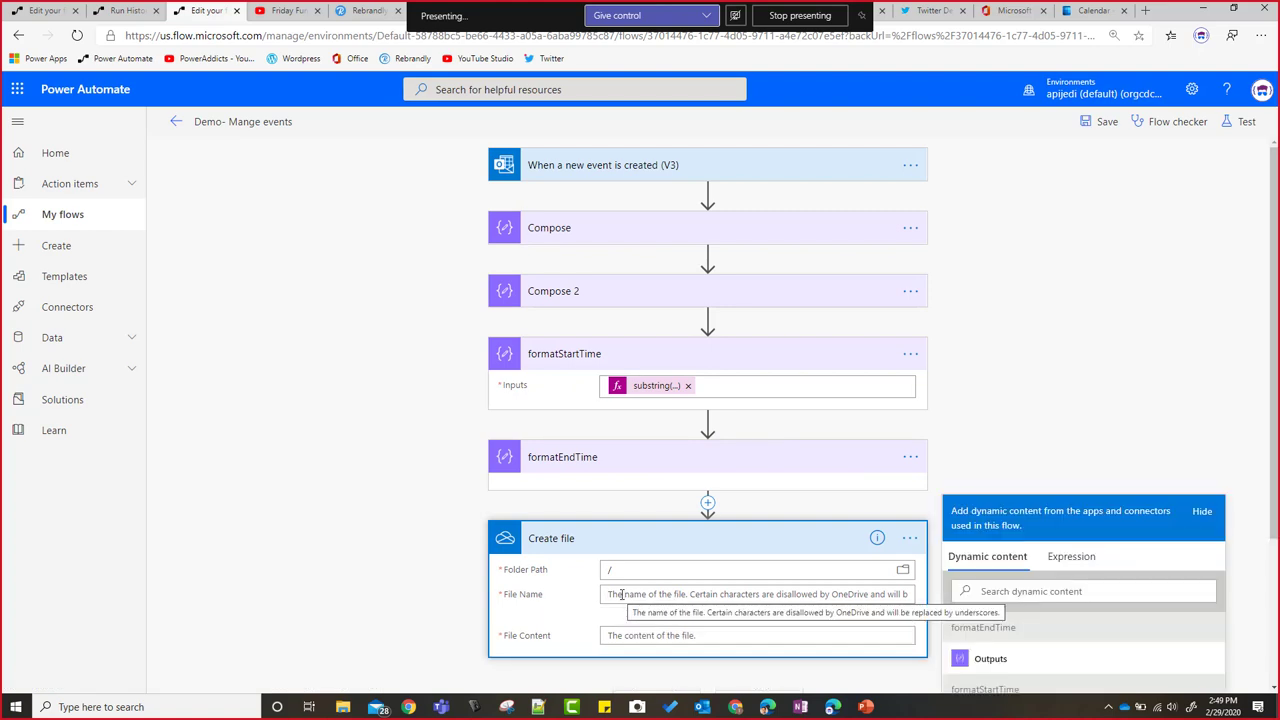
type("Demo")
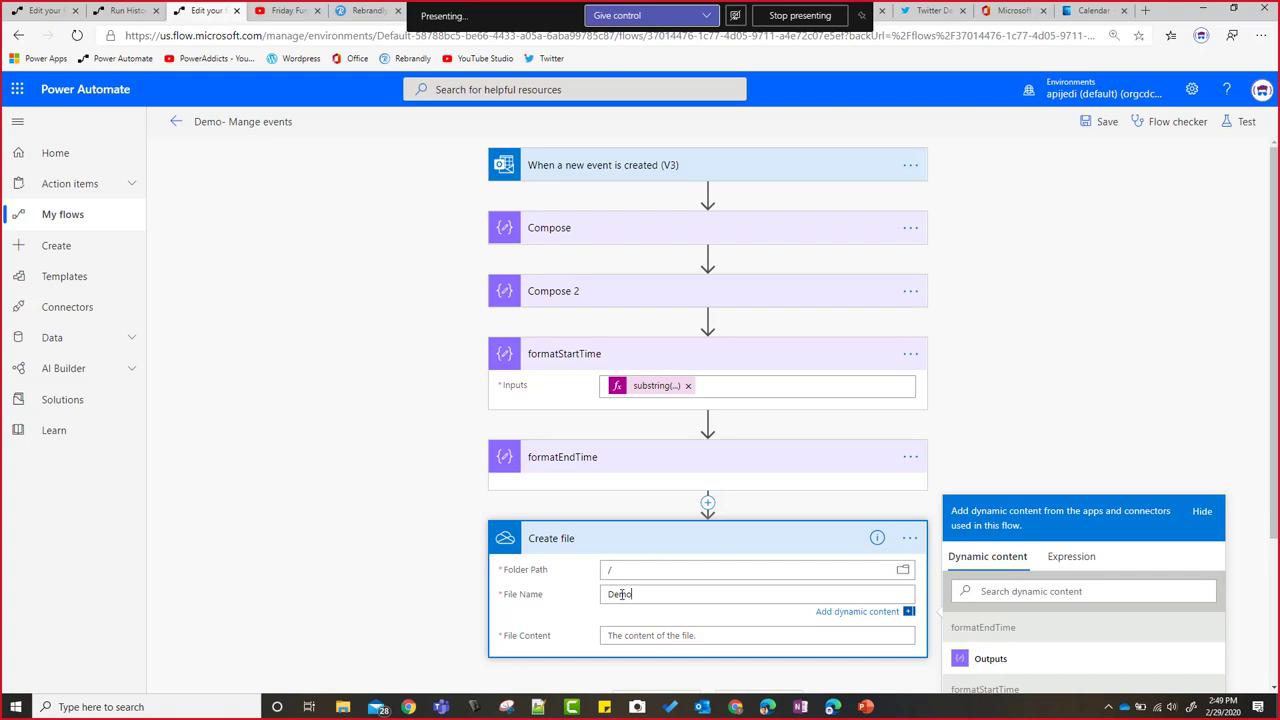
type("QNAICS")
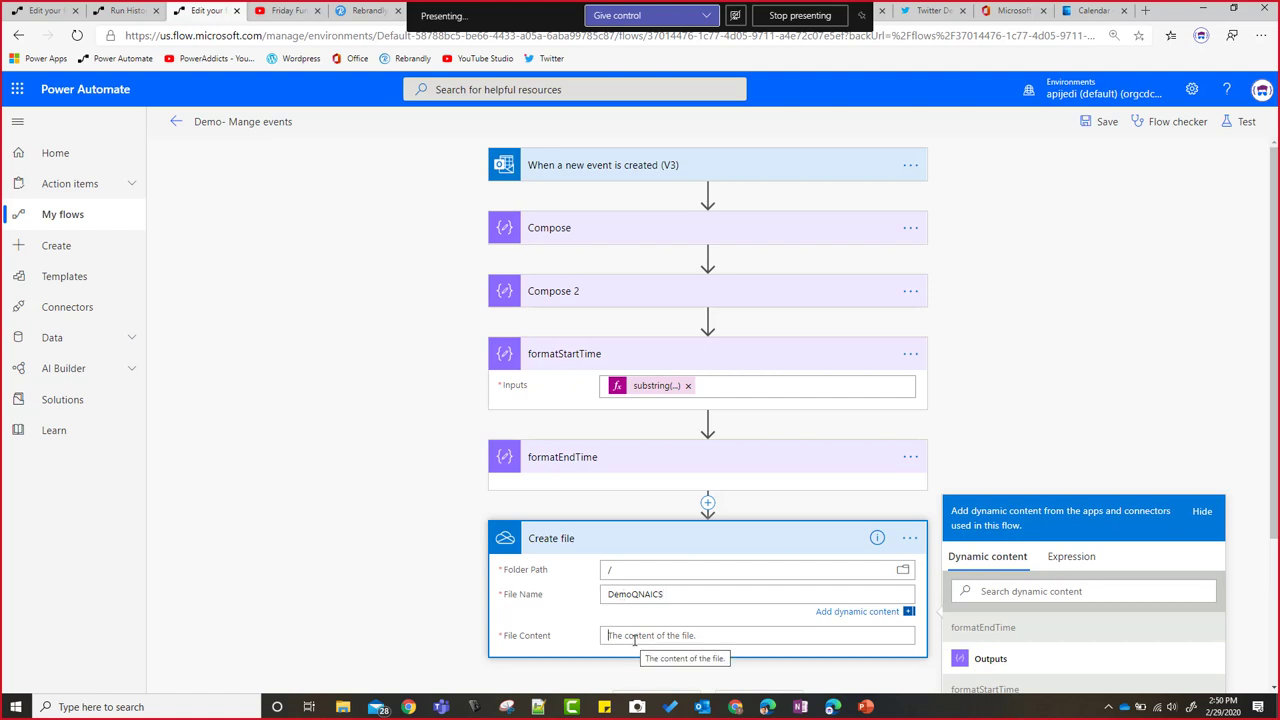
Step: Open the Demo - Manage a QnA event flow for editing and copy the full file content of its Create ICS file action
left_click(634, 638)
left_click(35, 10)
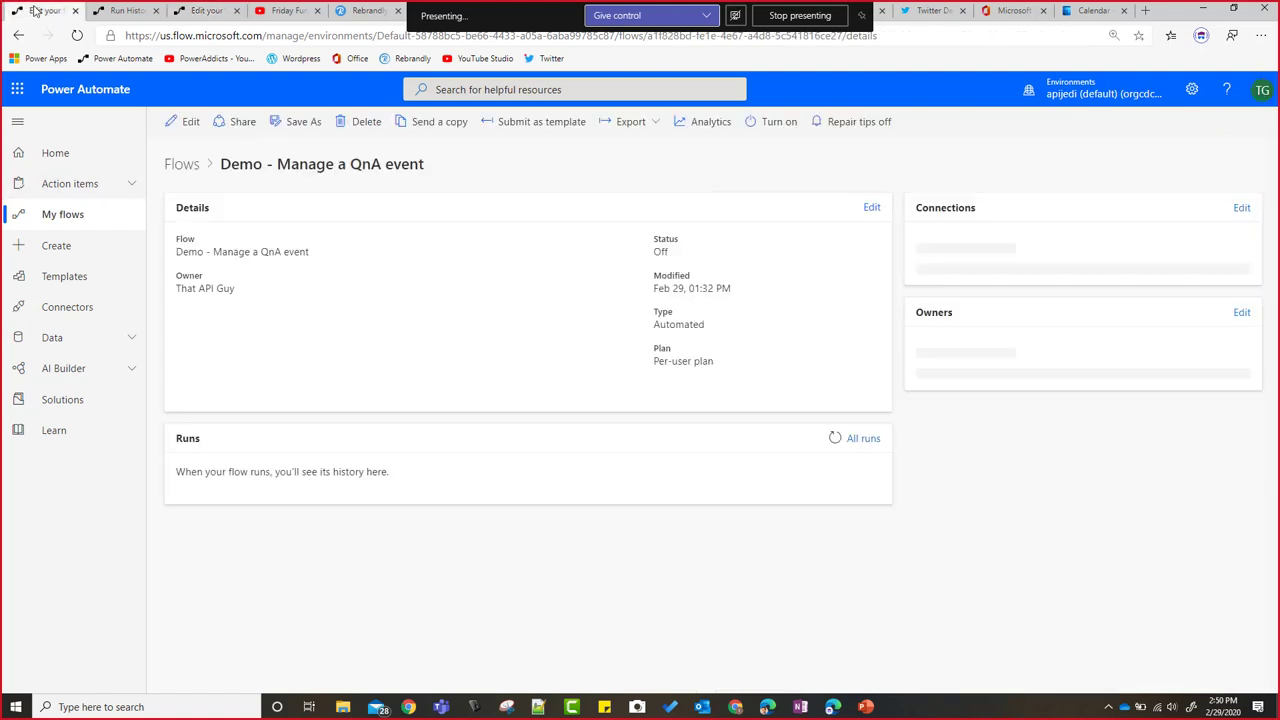
left_click(190, 122)
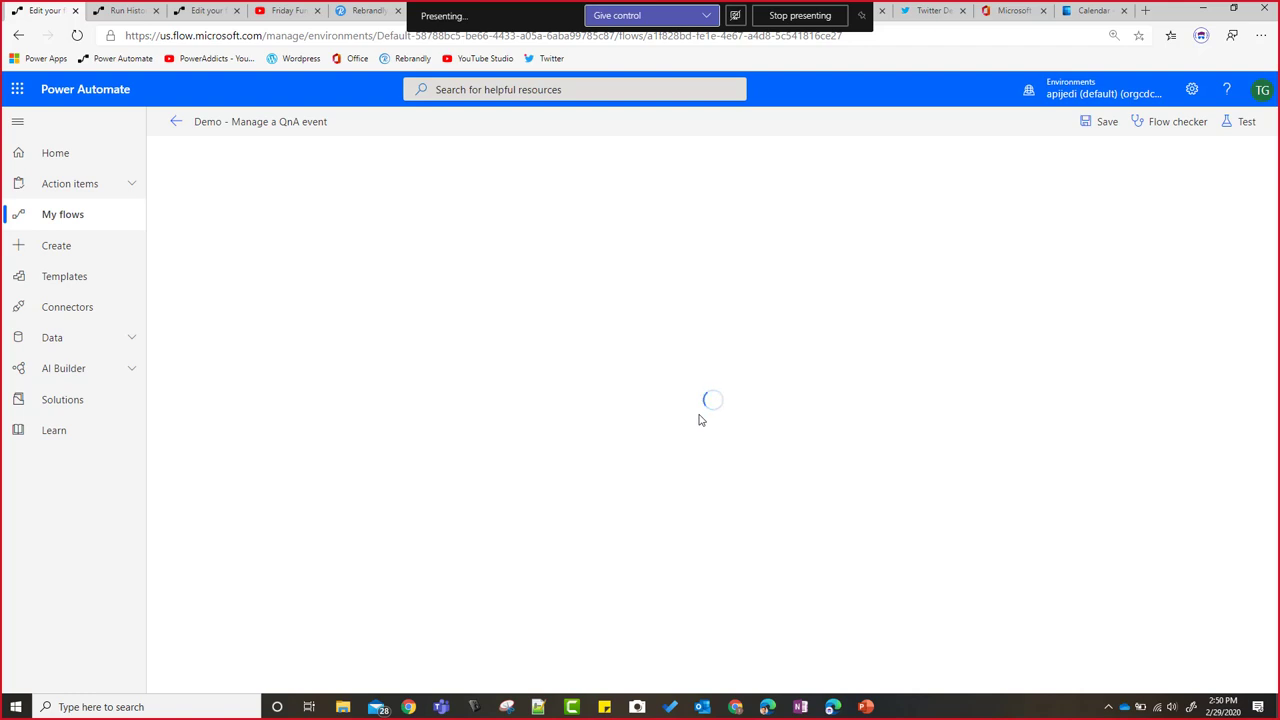
scroll(663, 506, "down", 1)
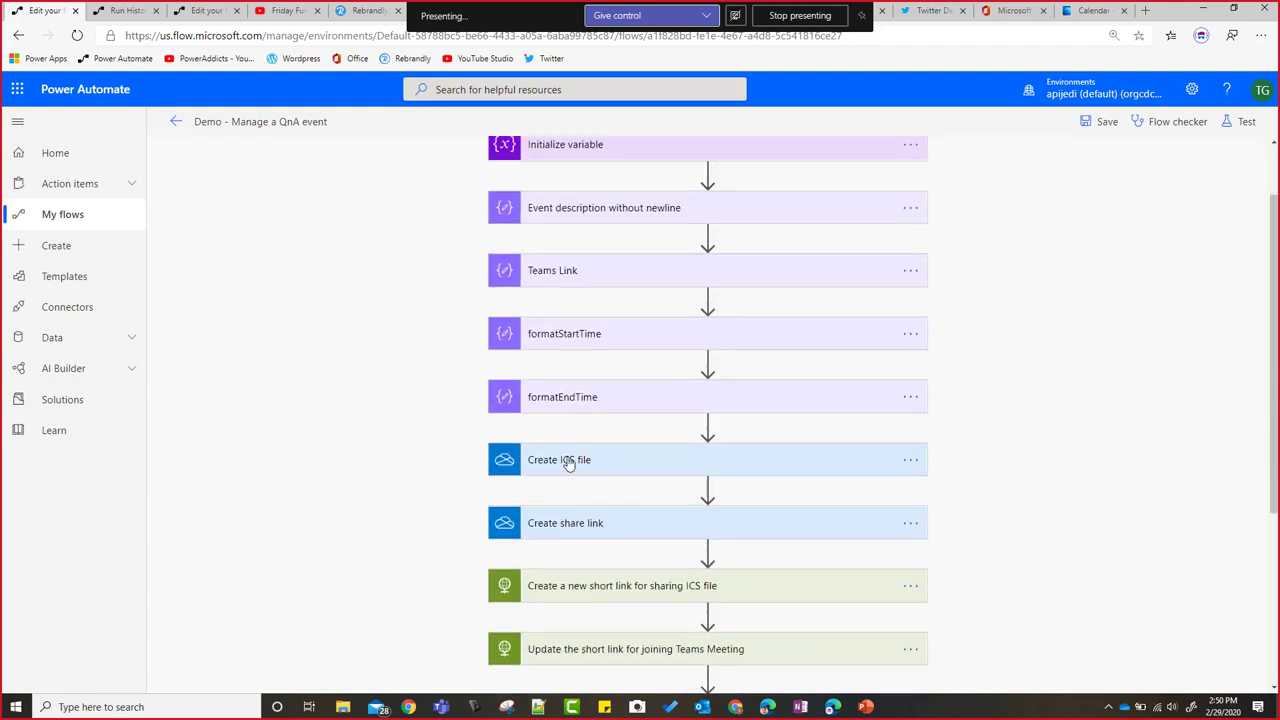
left_click(568, 462)
left_click(734, 594)
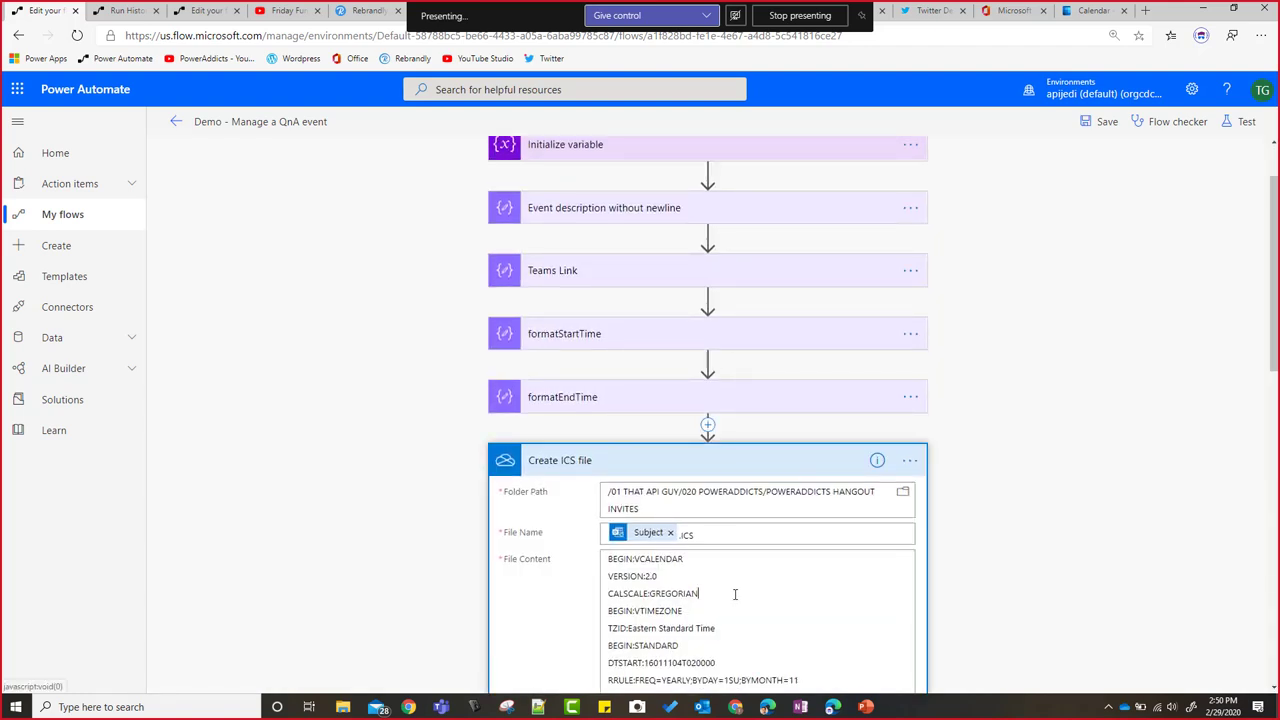
key("ctrl+a")
key("ctrl+c")
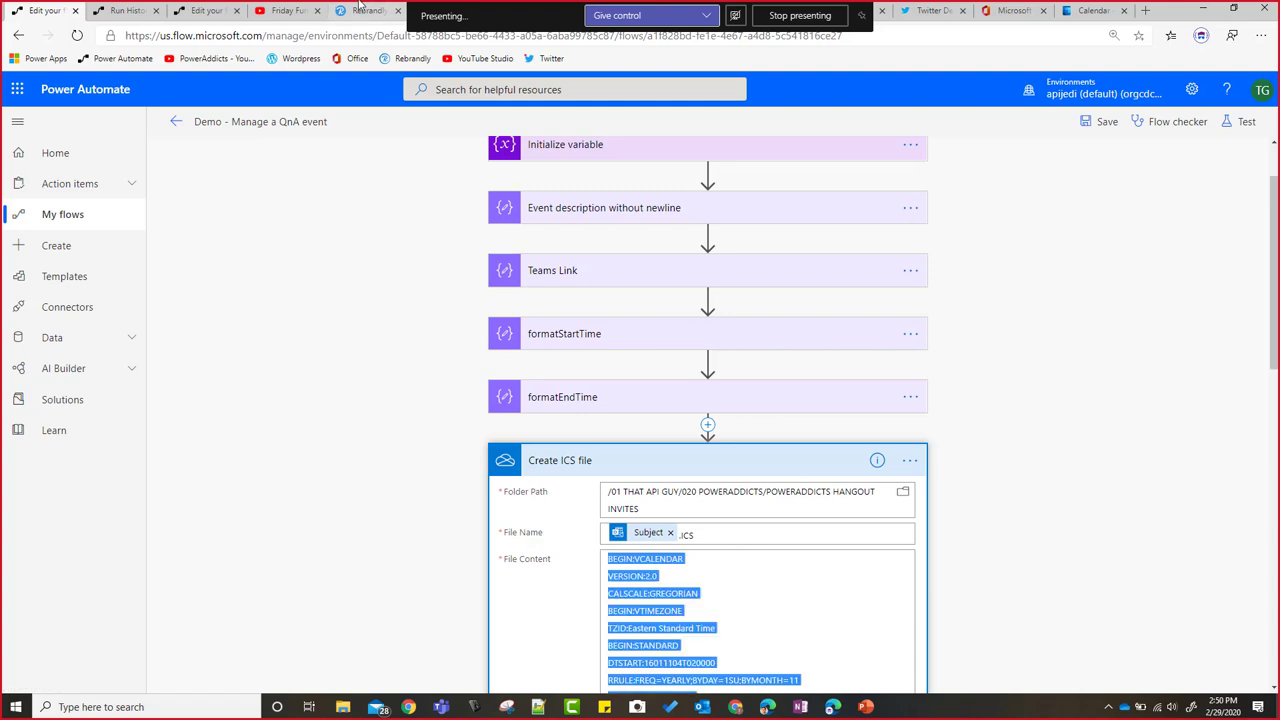
Step: Paste the copied calendar text into the Create file action's file content in the Demo- Mange events flow
left_click(210, 9)
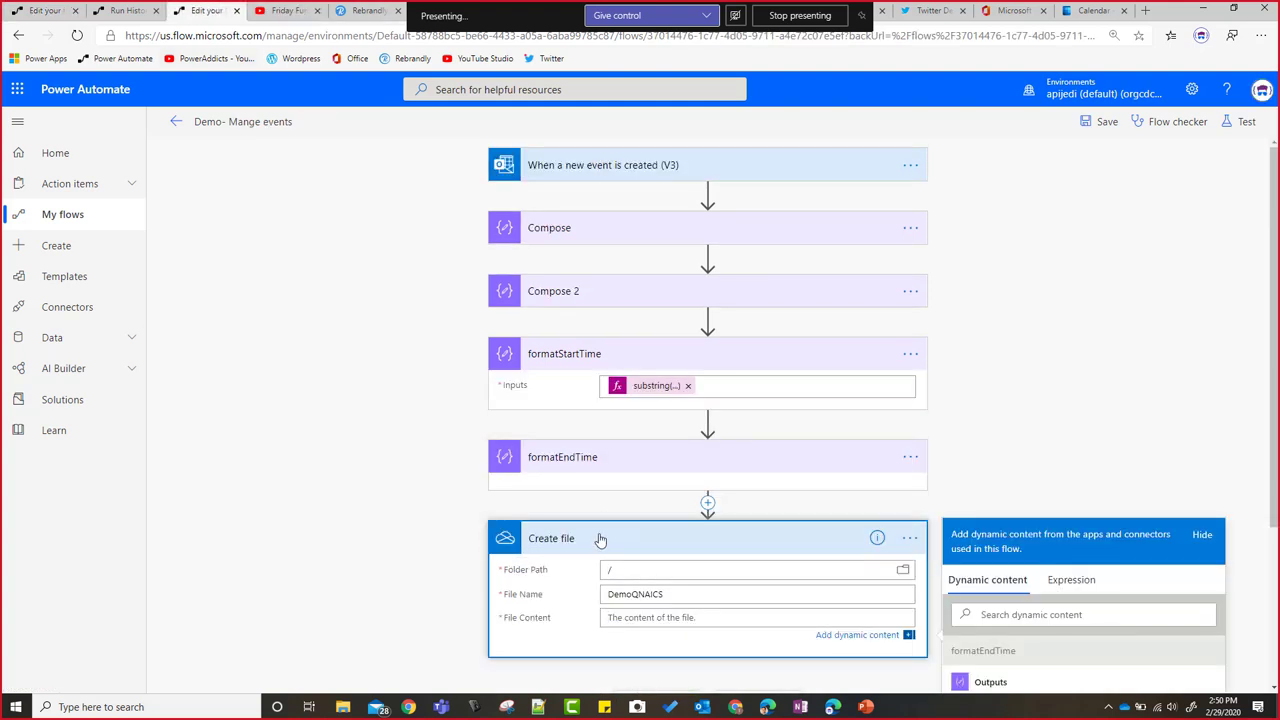
scroll(600, 537, "down", 3)
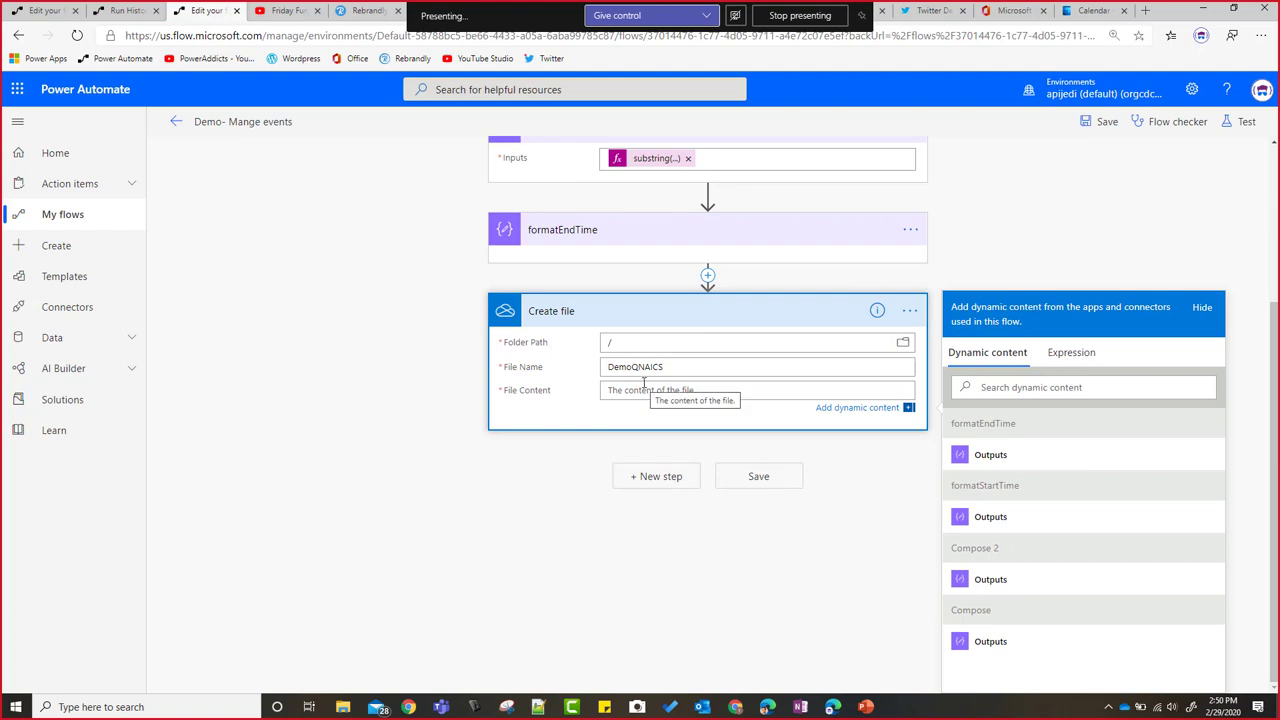
key("ctrl+v")
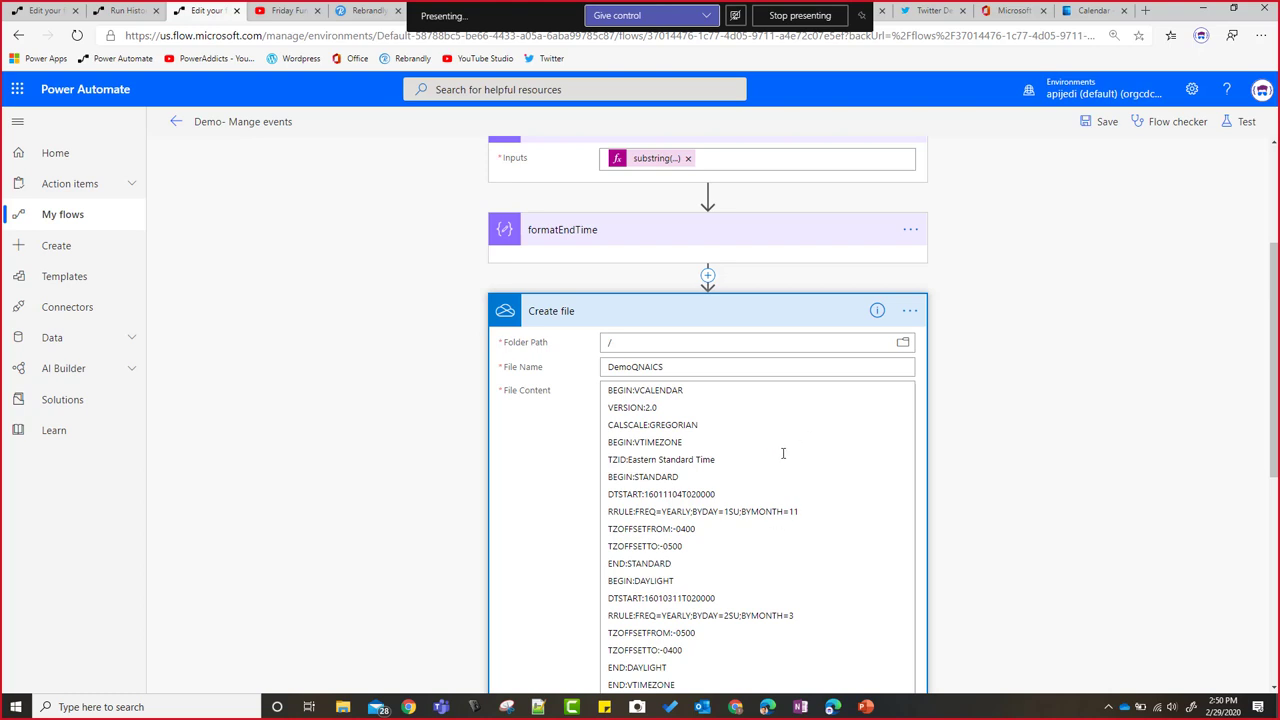
left_click(871, 449)
Step: Remove the Outputs token from the DESCRIPTION line of the file content and search the dynamic content for "desc"
scroll(871, 449, "down", 3)
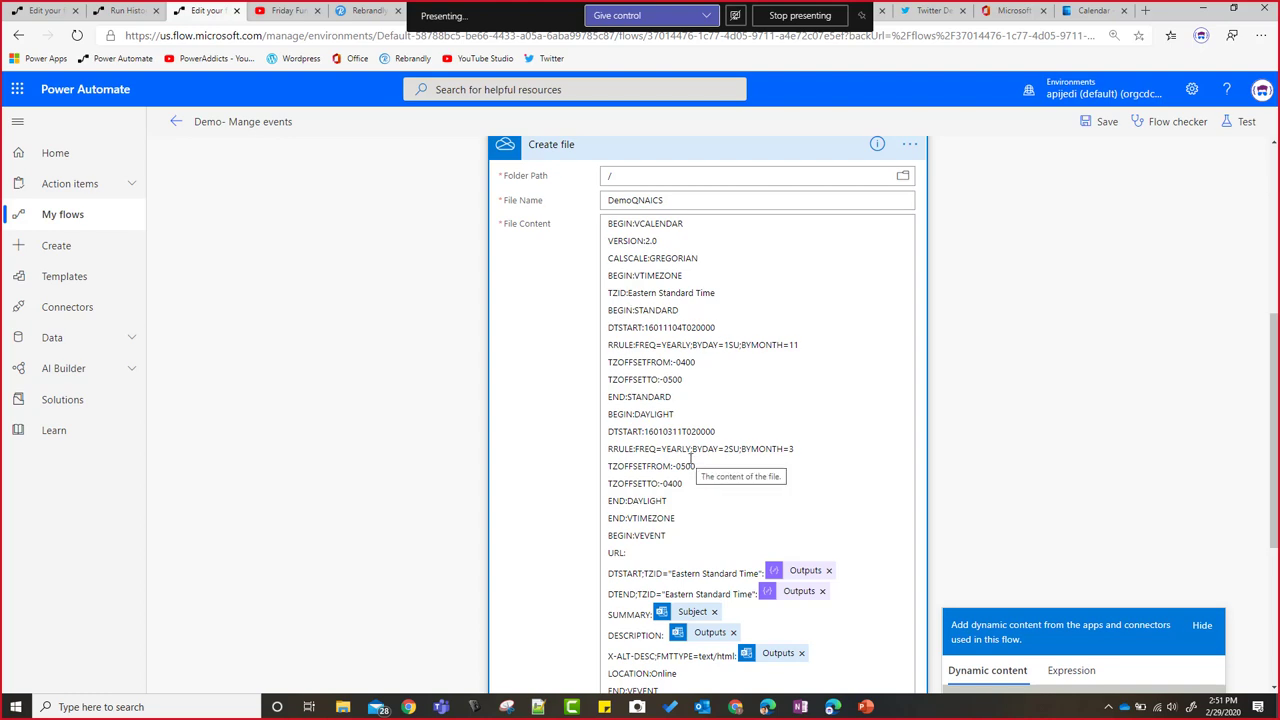
scroll(684, 448, "down", 3)
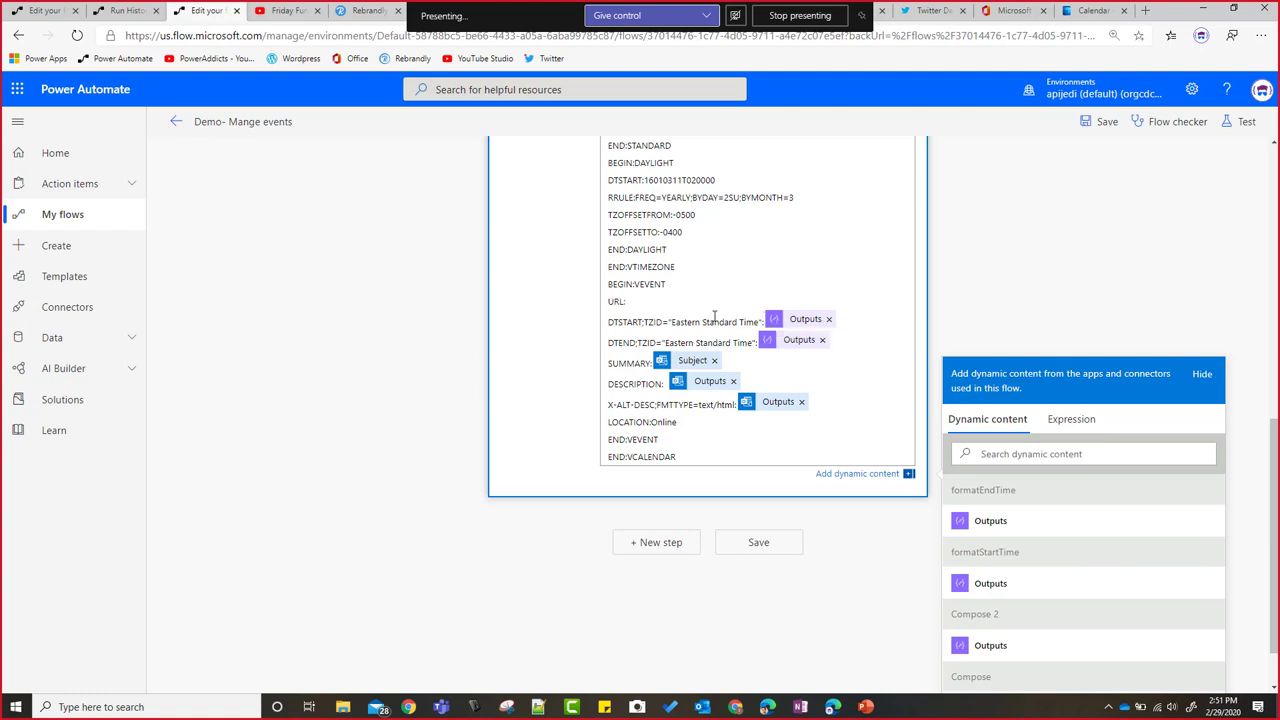
scroll(762, 316, "up", 2)
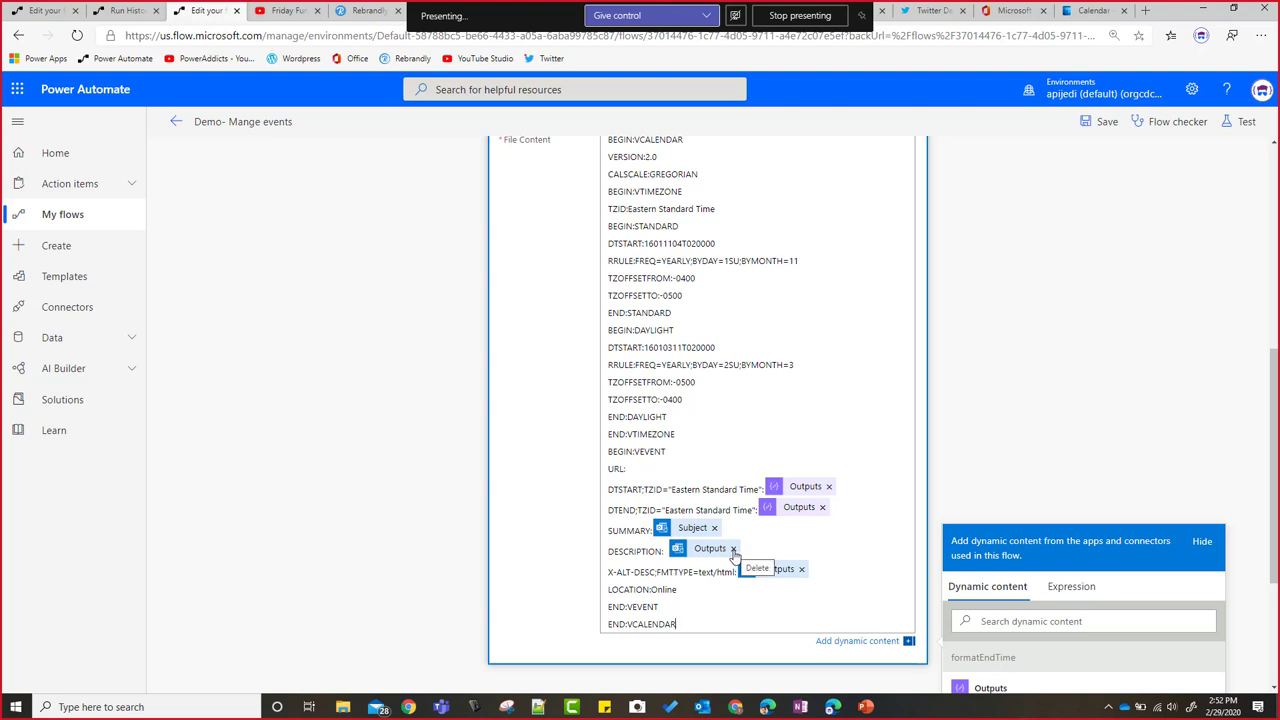
left_click(733, 550)
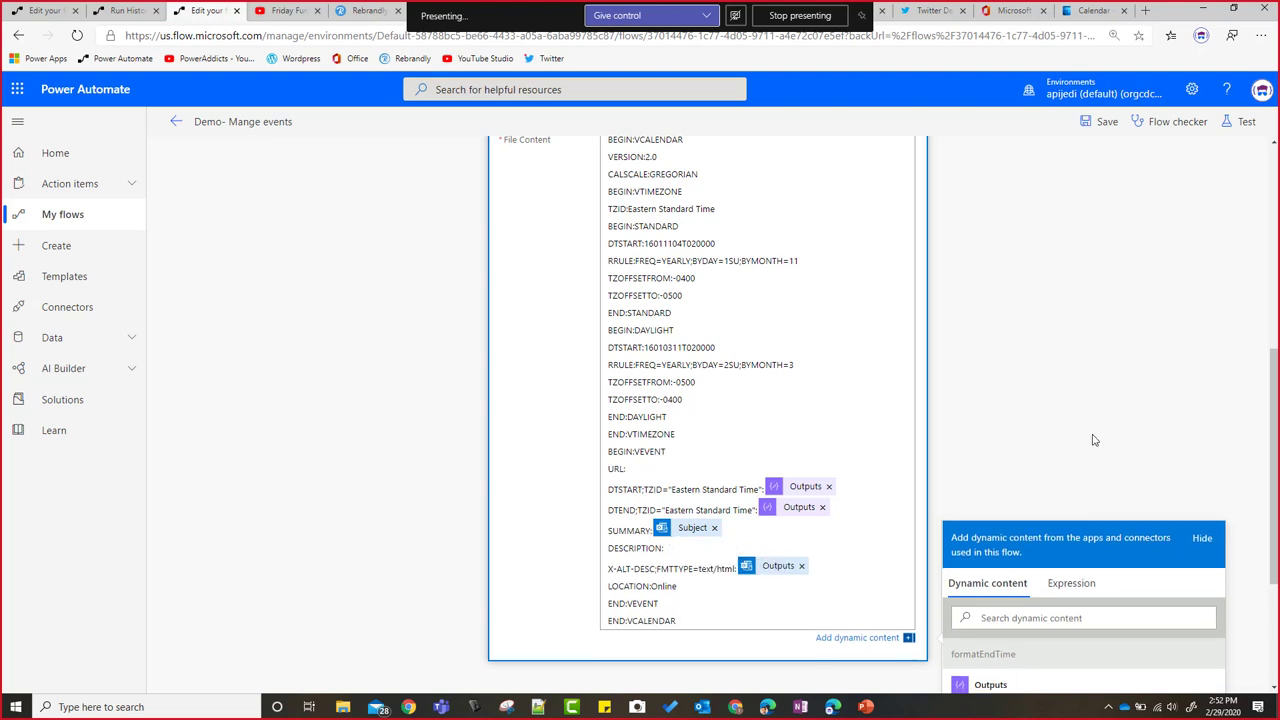
scroll(1094, 440, "down", 3)
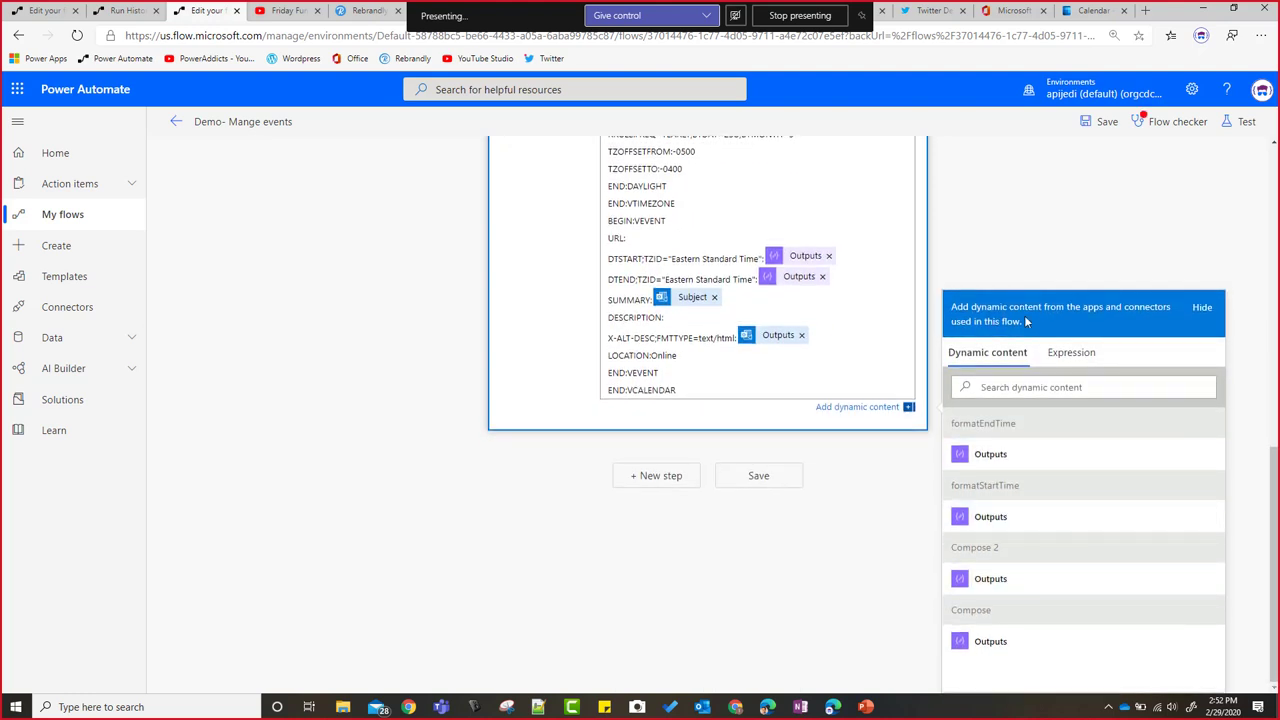
left_click(1025, 387)
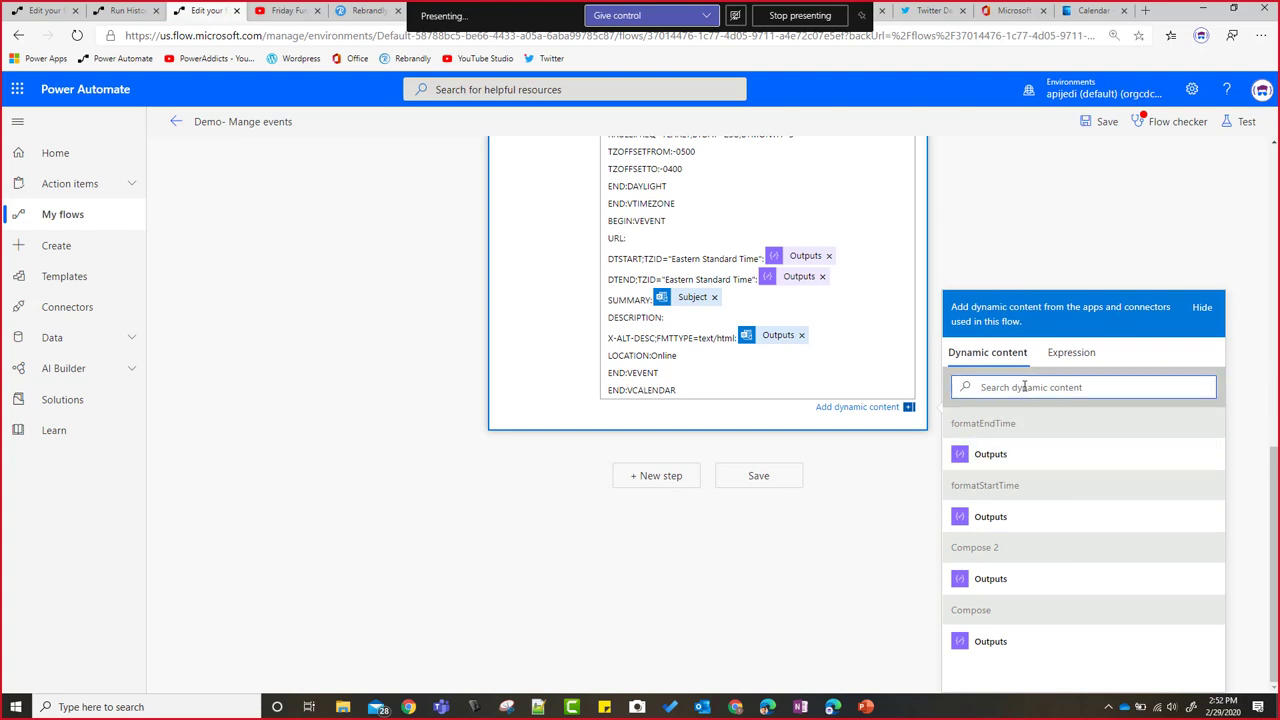
type("desc")
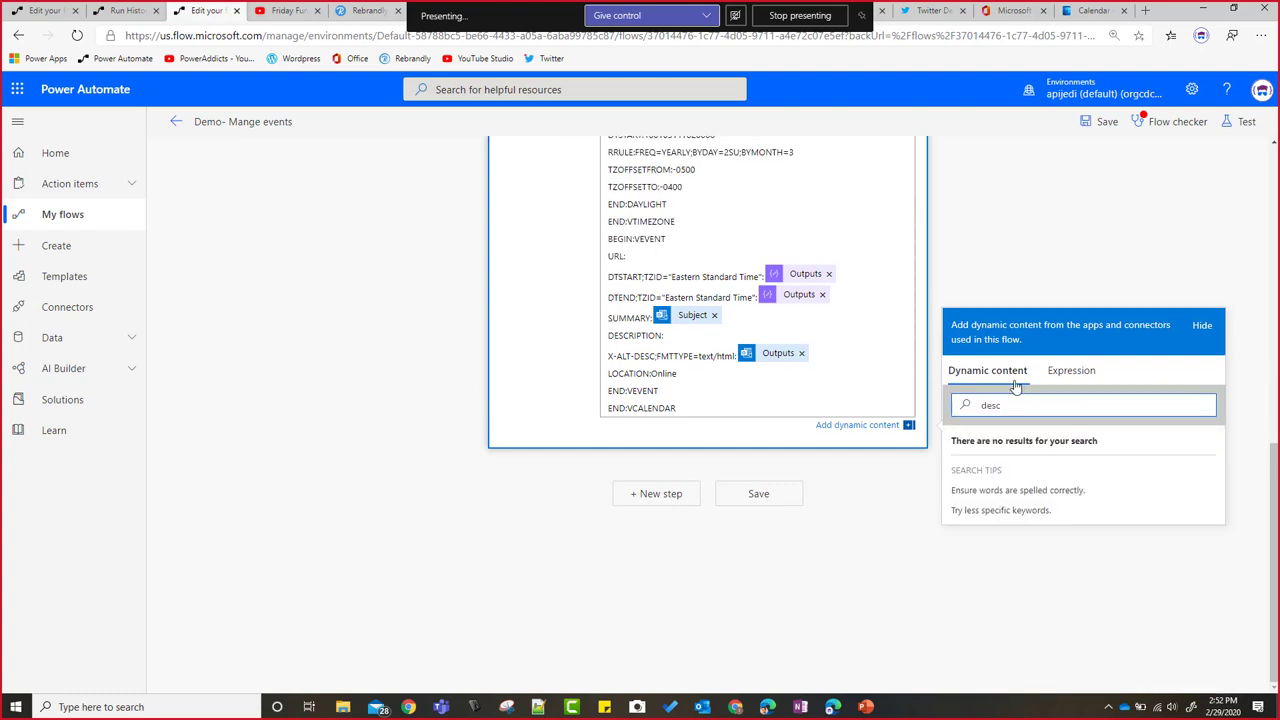
left_click_drag(1030, 410, 968, 408)
key("BackSpace")
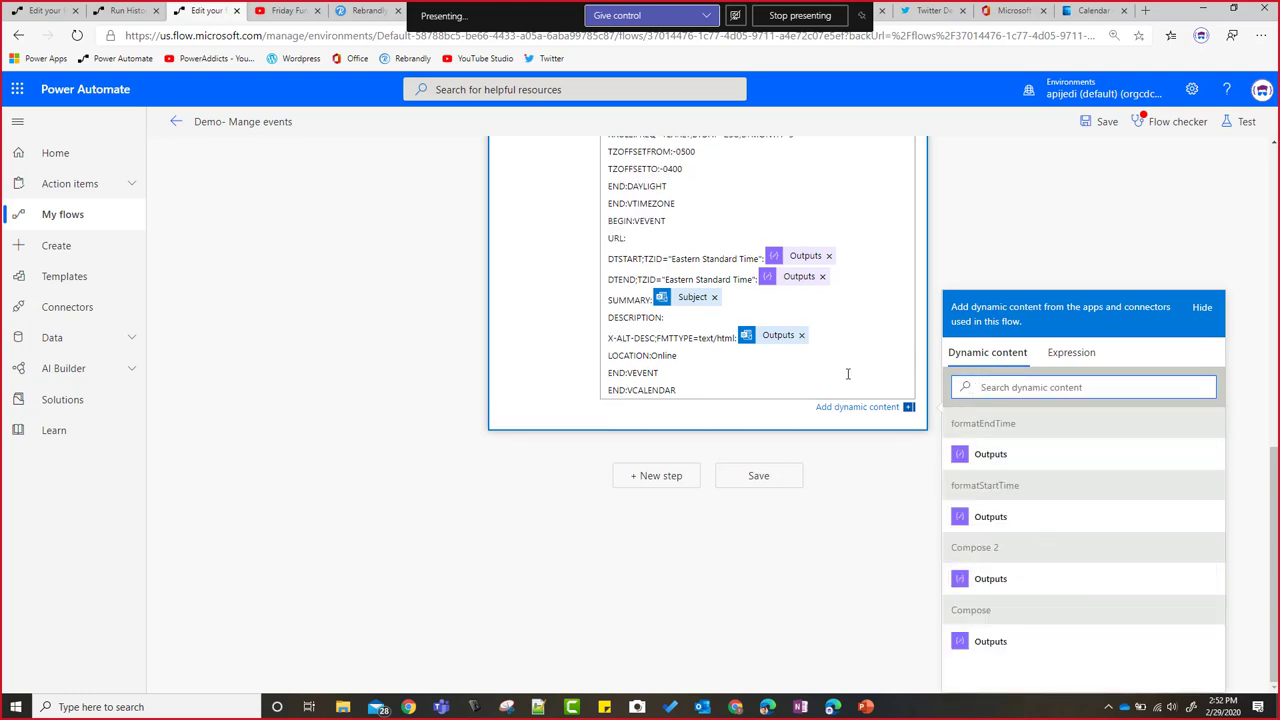
Step: Look through the dynamic content and expressions for a value to insert in the DESCRIPTION line
left_click(672, 318)
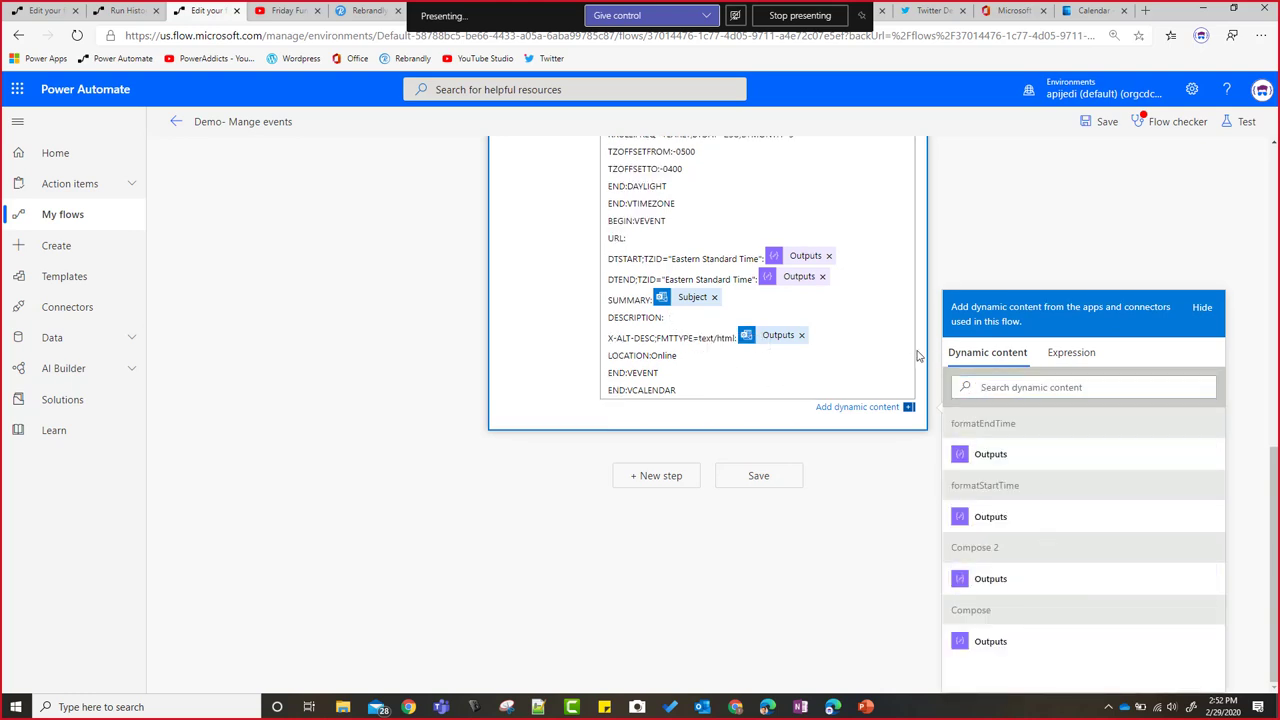
left_click(1072, 271)
scroll(1070, 273, "up", 10)
scroll(1068, 274, "down", 10)
left_click(1063, 358)
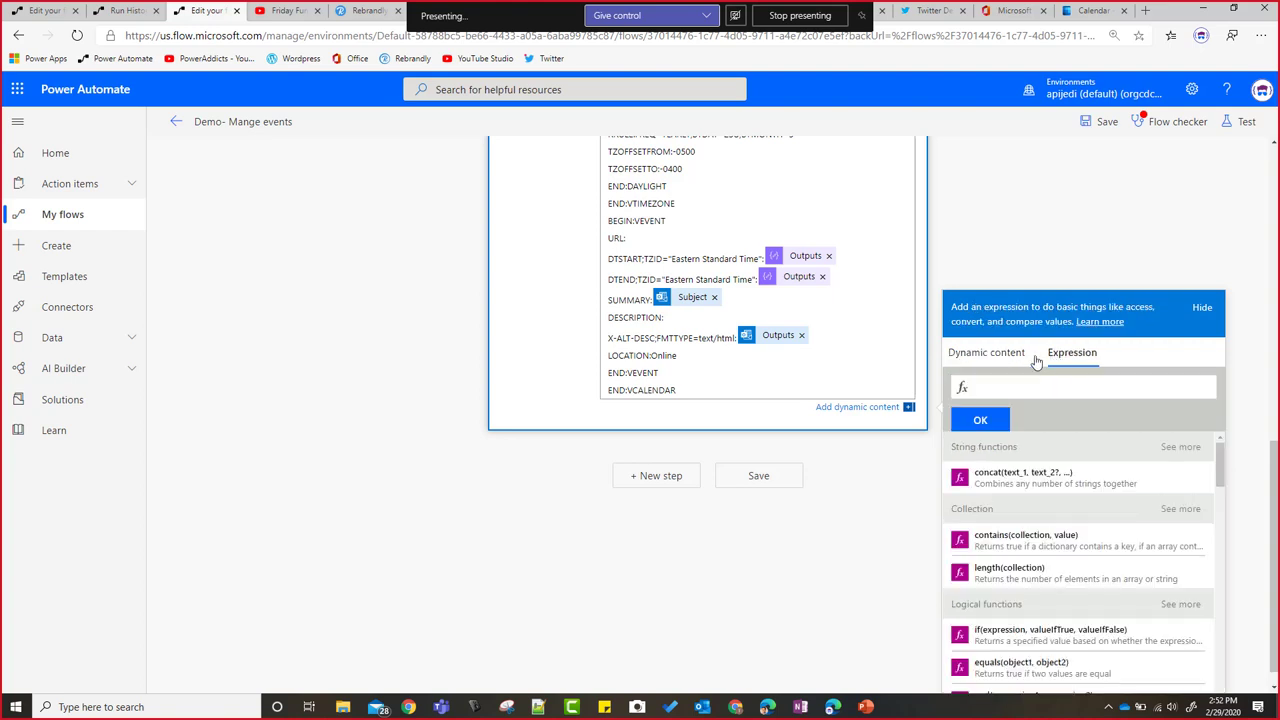
left_click(1201, 316)
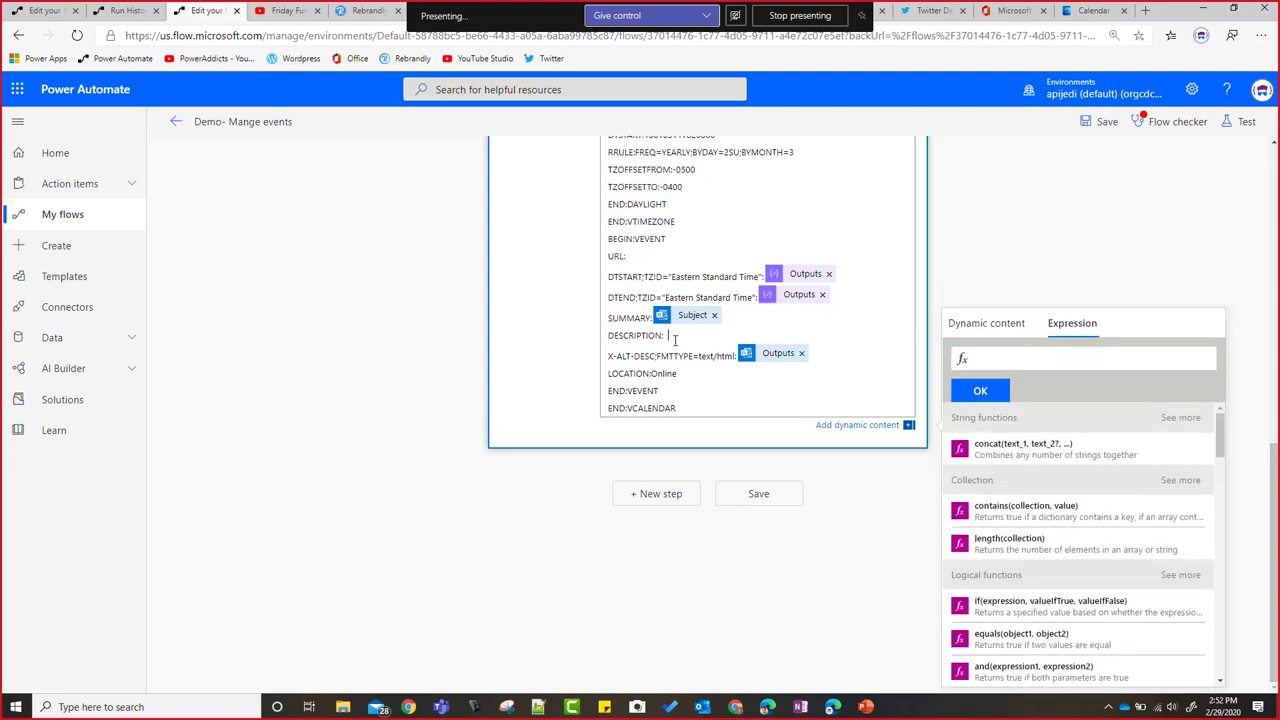
left_click(988, 336)
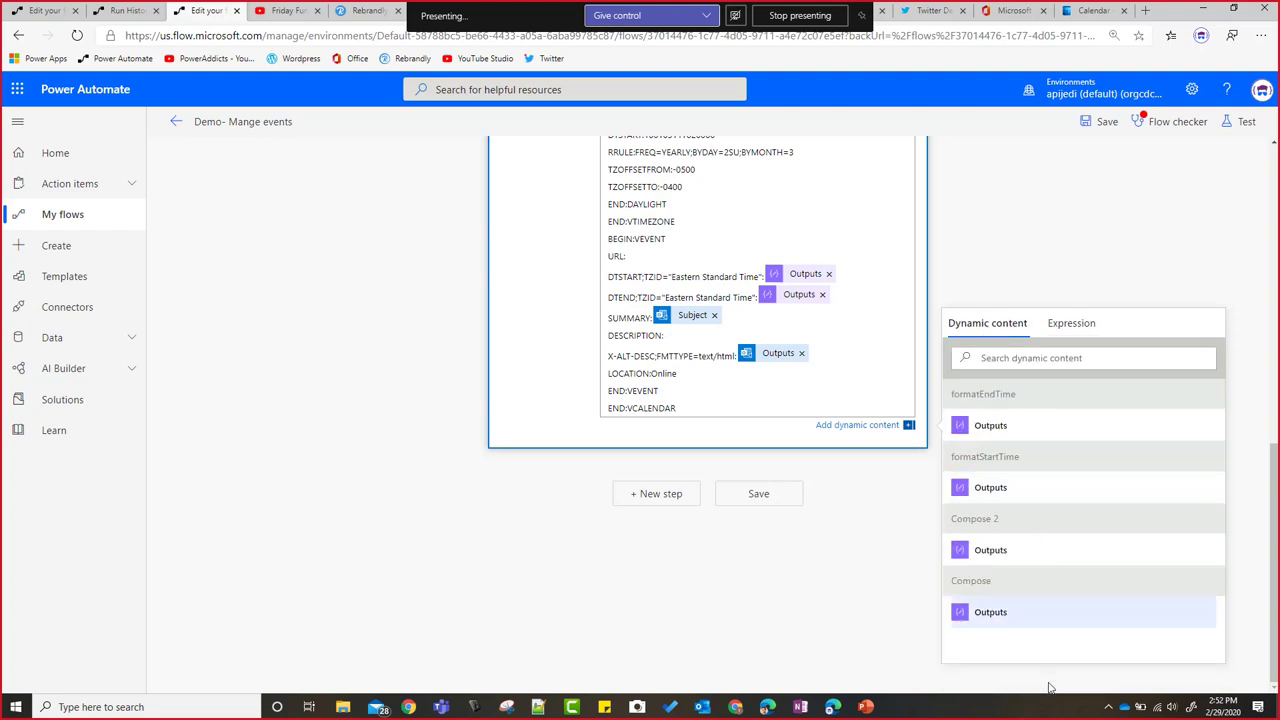
left_click(1023, 314)
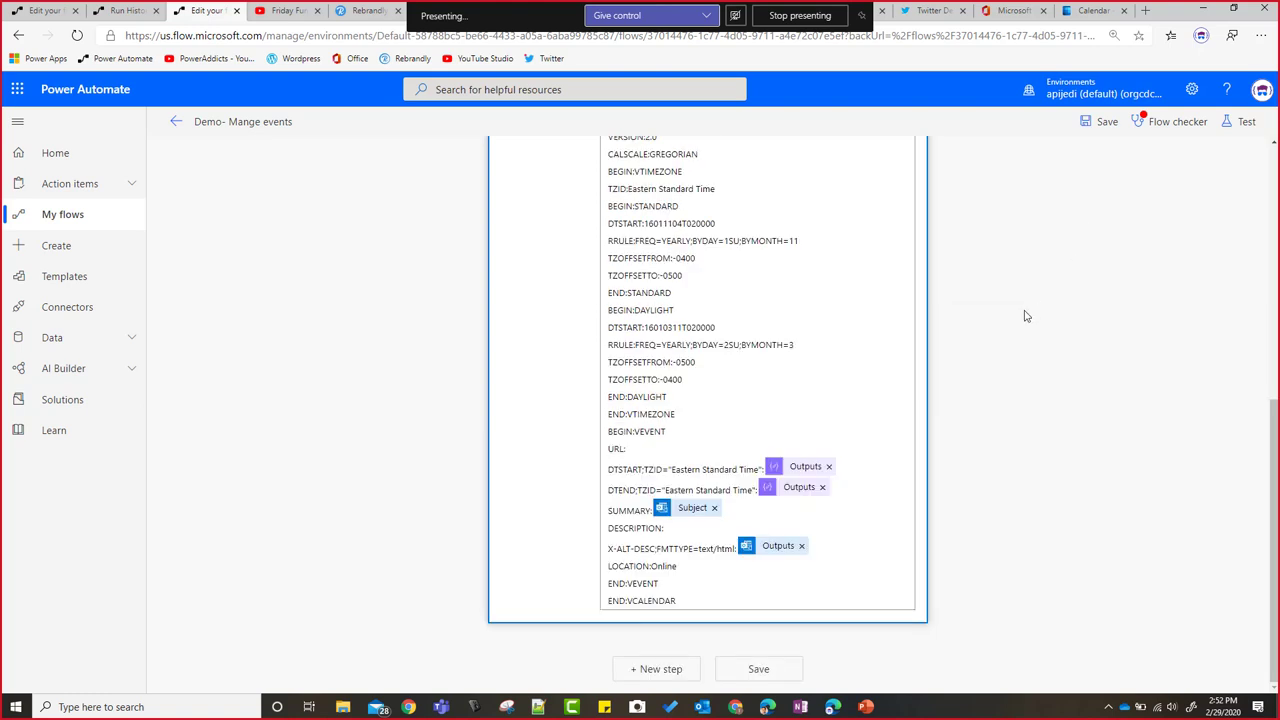
Step: Expand the Compose action and the When a new event is created (V3) trigger to check their settings
scroll(1023, 314, "up", 10)
left_click(585, 236)
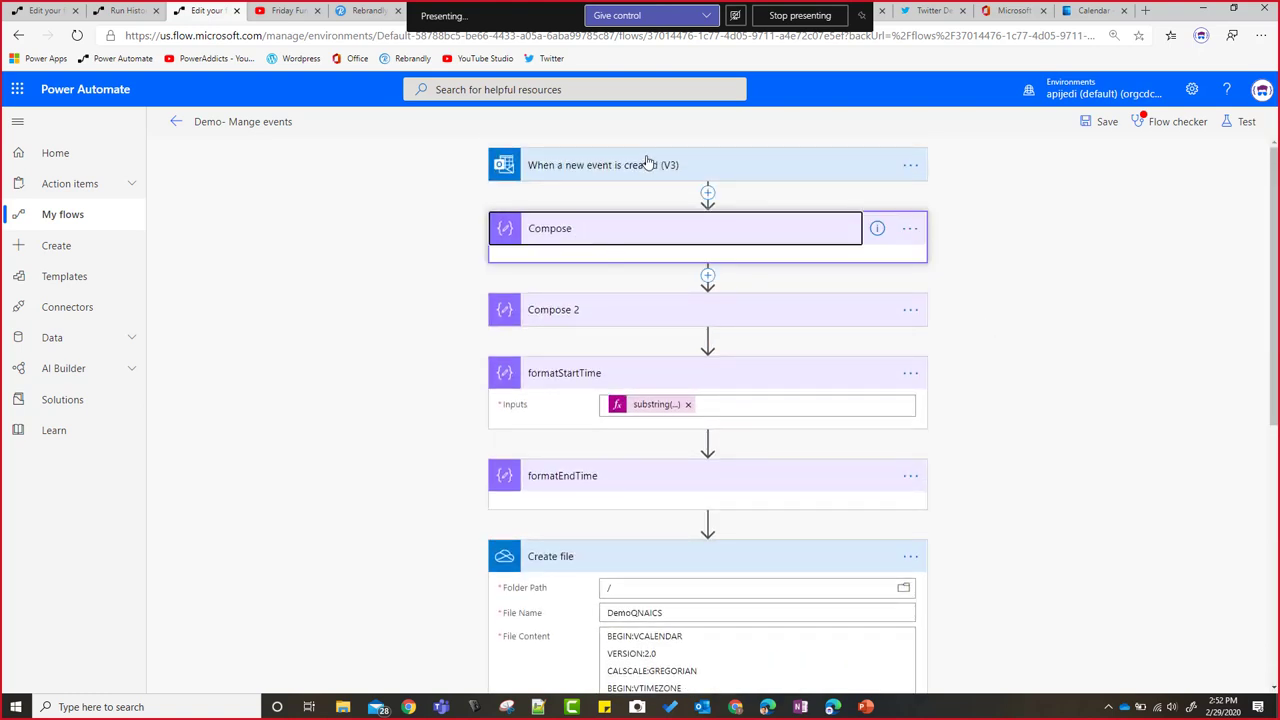
left_click(1100, 128)
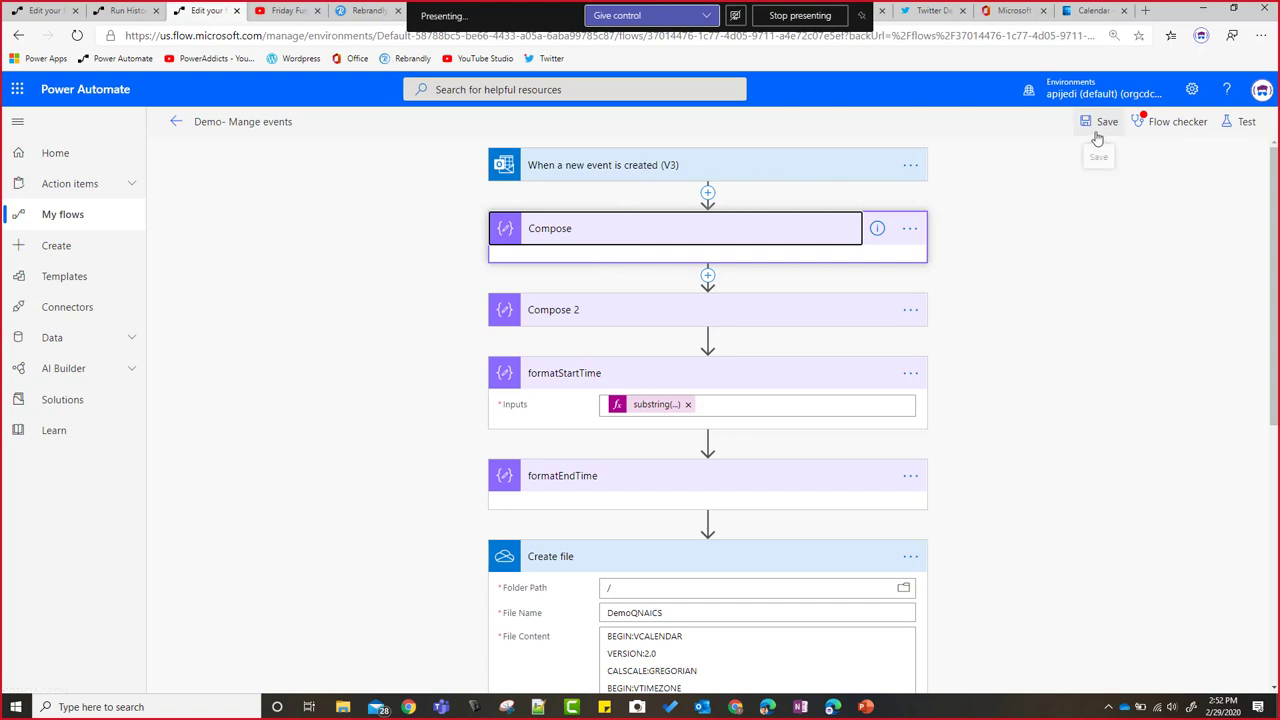
left_click(572, 167)
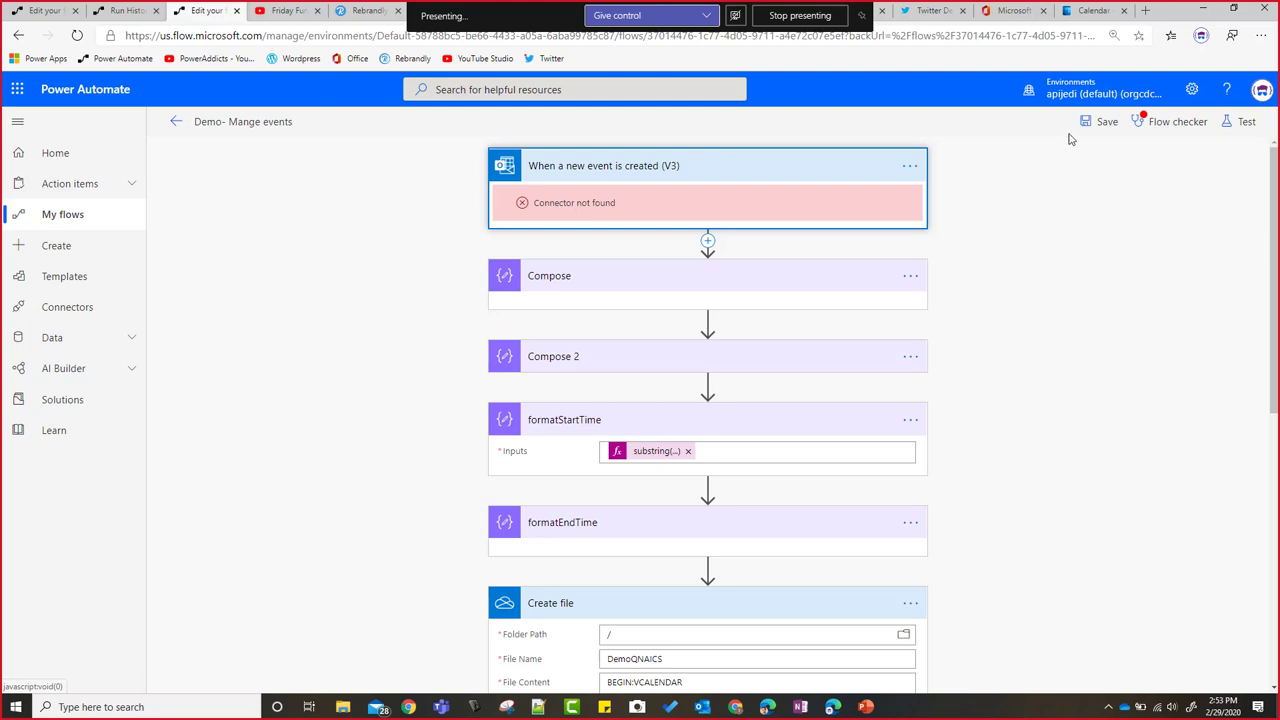
Step: Leave the editor without saving, reopen Demo- Mange events for editing, and expand its trigger and both Compose actions
left_click(172, 128)
left_click(709, 137)
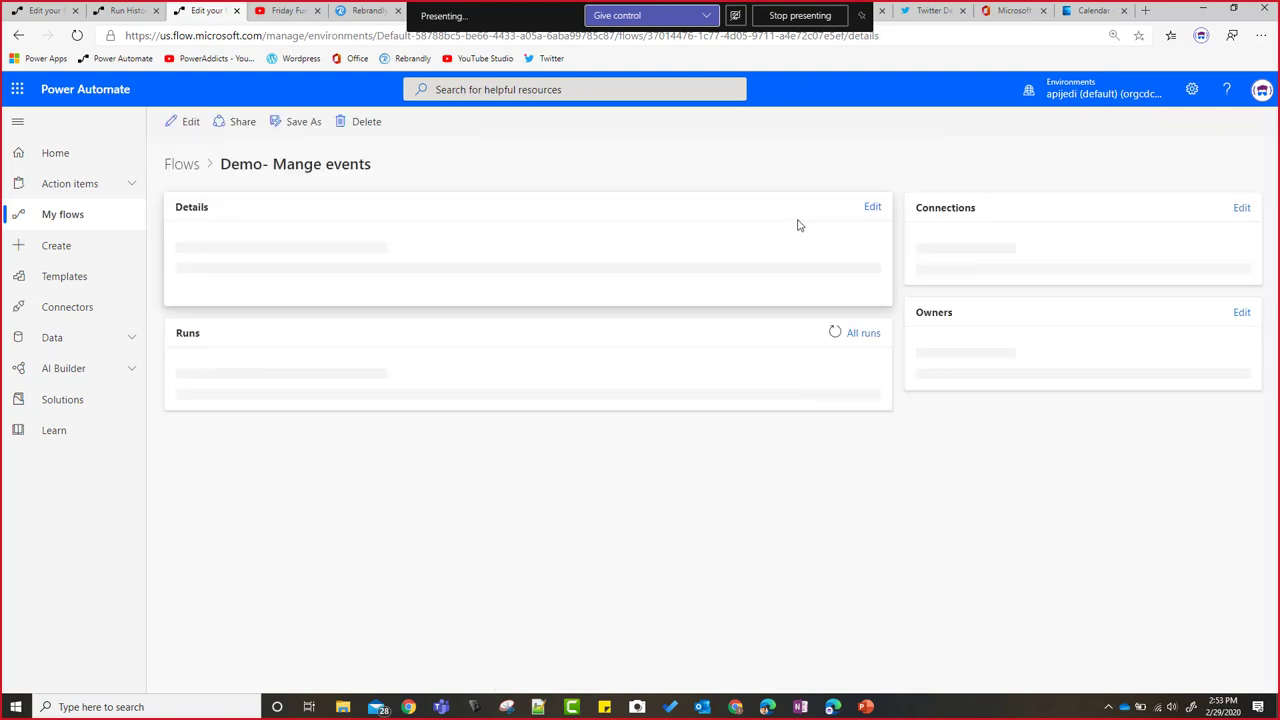
left_click(186, 128)
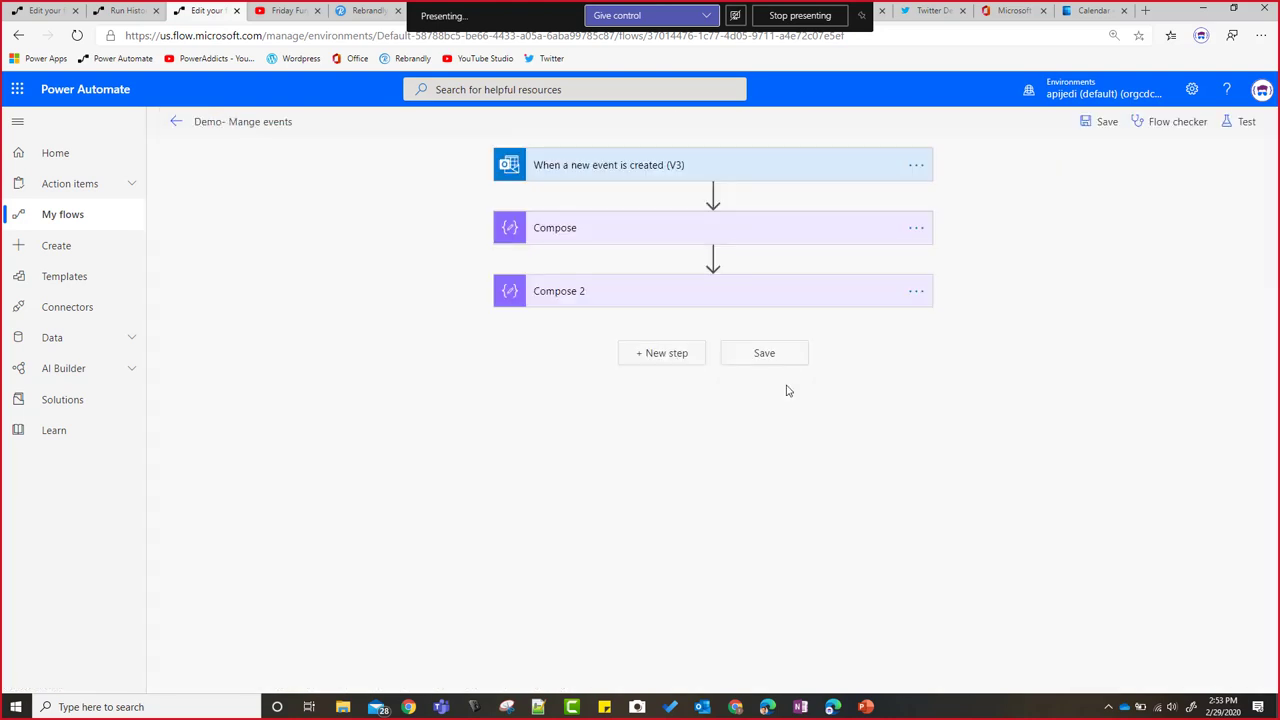
left_click(630, 172)
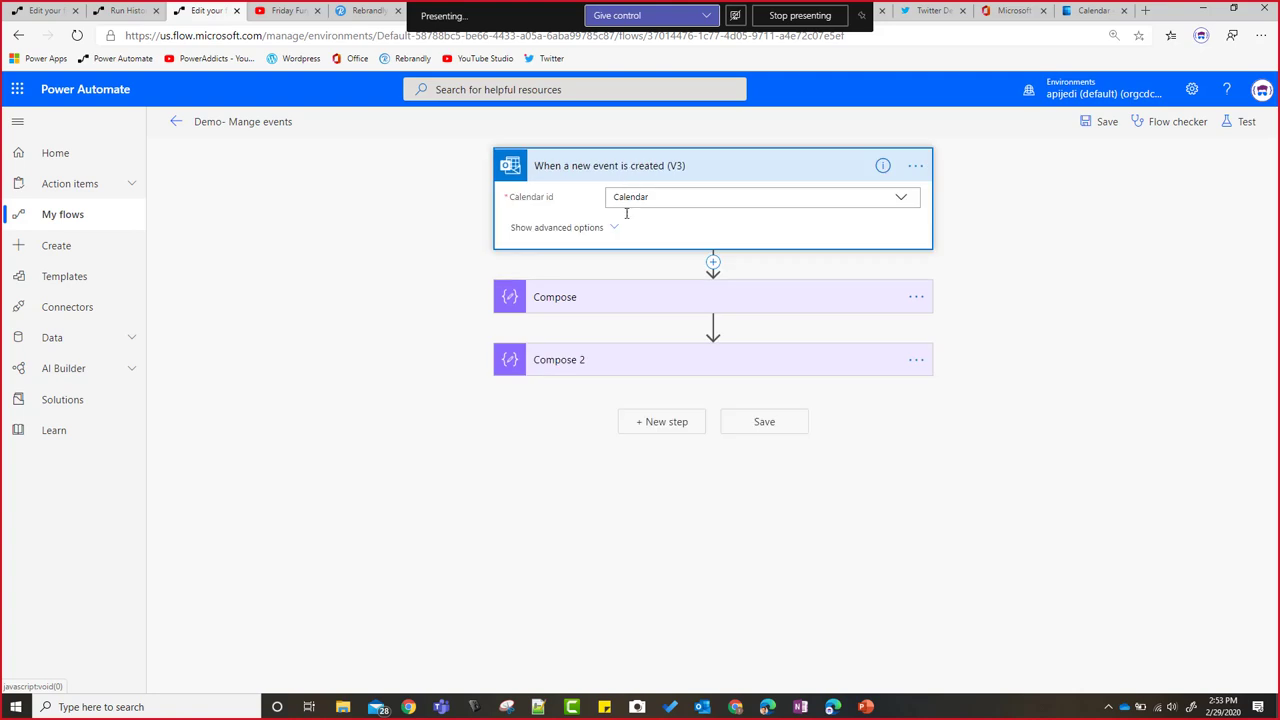
left_click(597, 312)
left_click(622, 402)
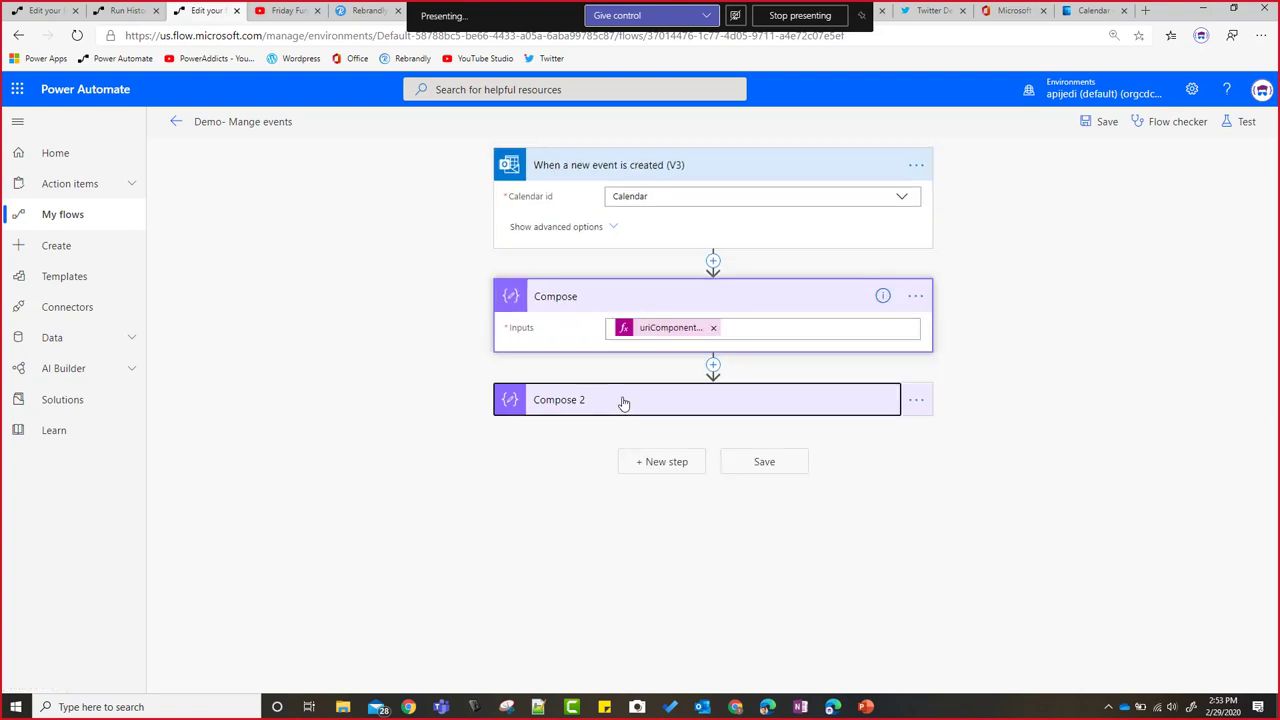
Step: Add the copied formatStartTime action as a new step after Compose 2 in the Demo- Mange events flow
left_click(42, 8)
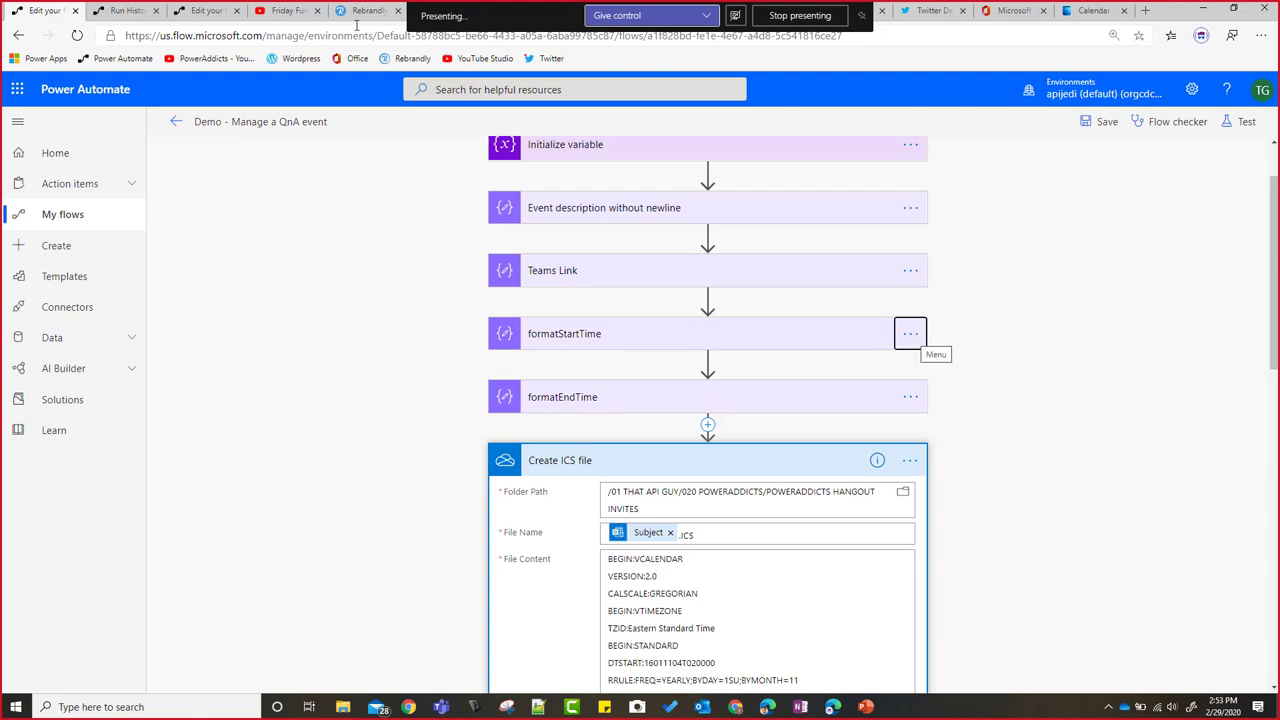
left_click(207, 10)
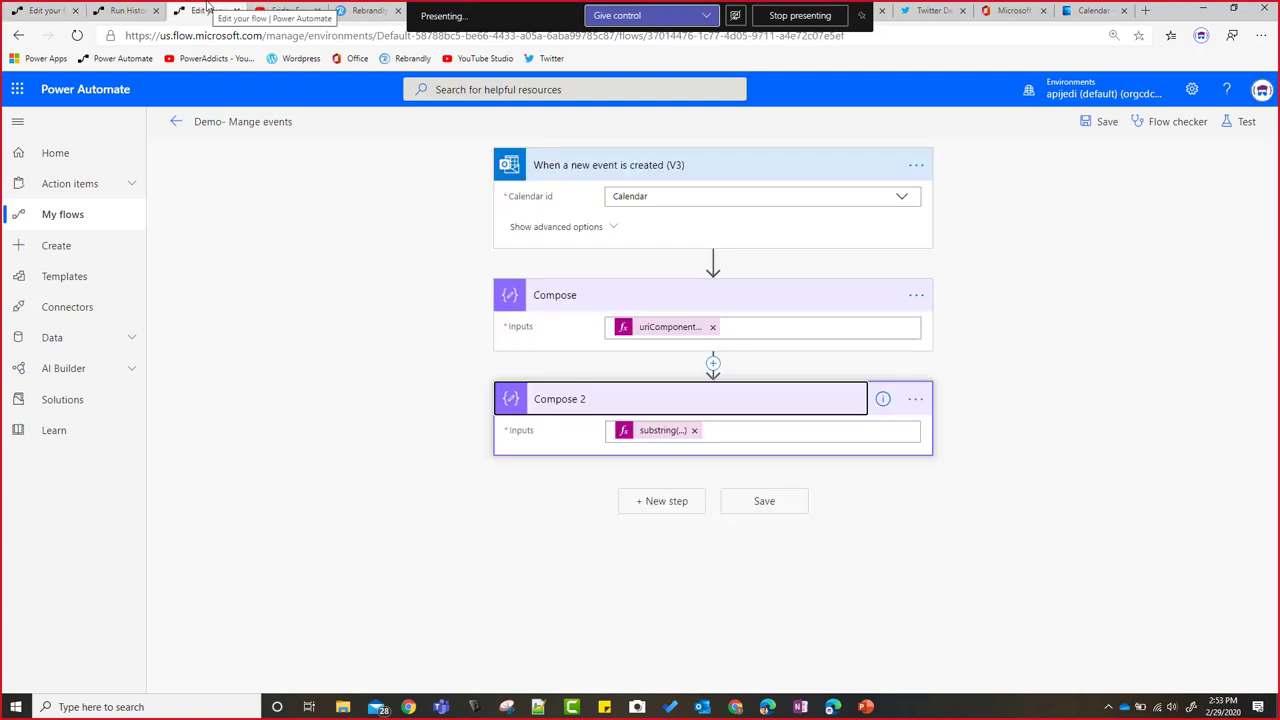
left_click(677, 503)
left_click(794, 419)
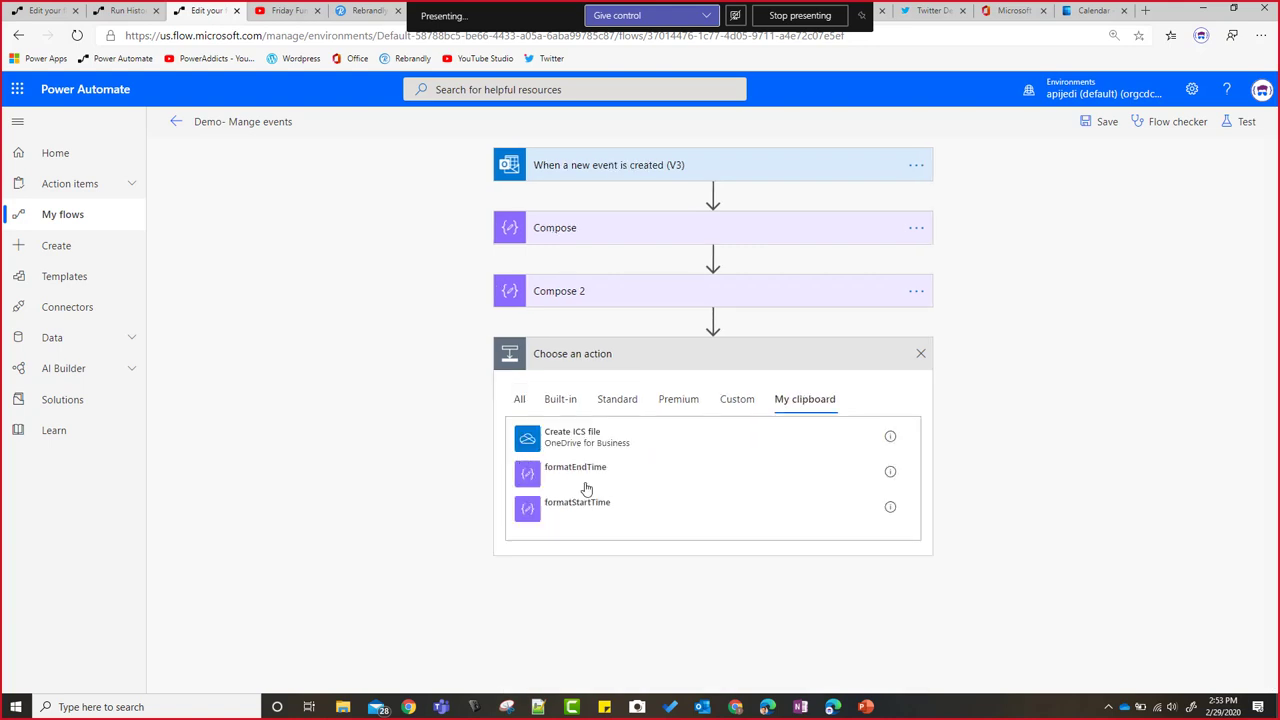
left_click(577, 507)
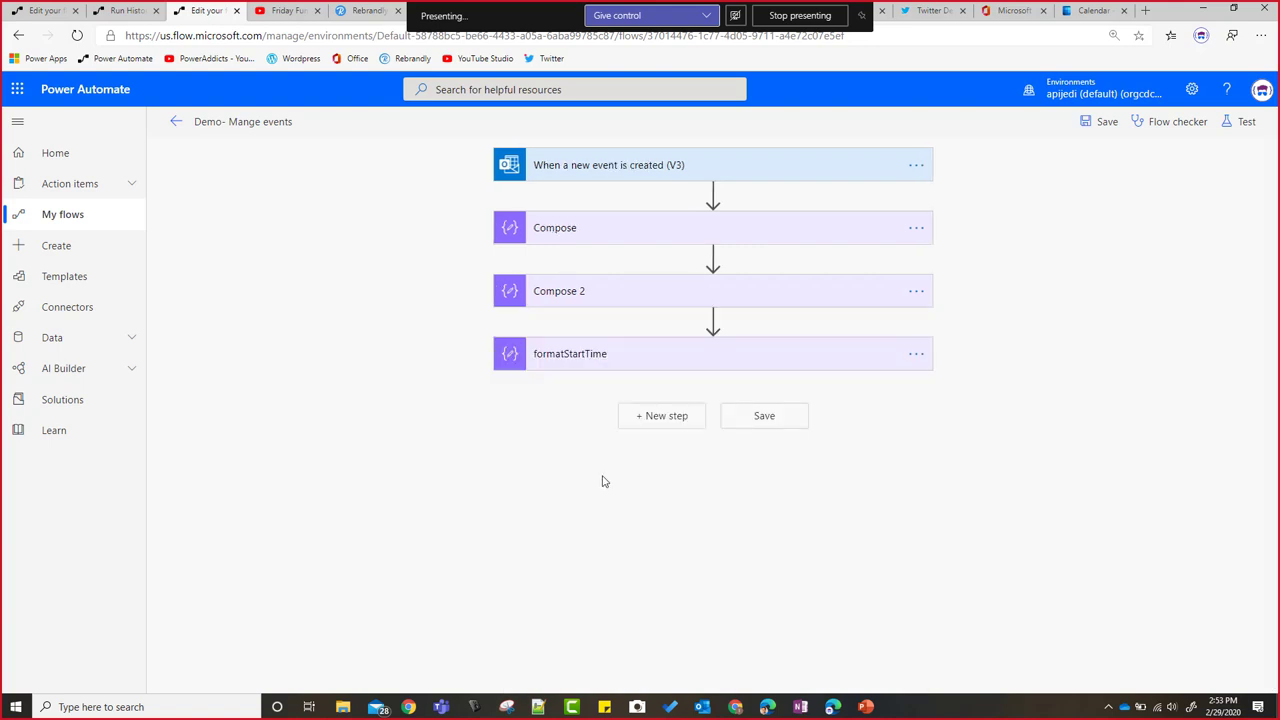
Step: Add the copied formatEndTime action as a new step after formatStartTime
left_click(655, 418)
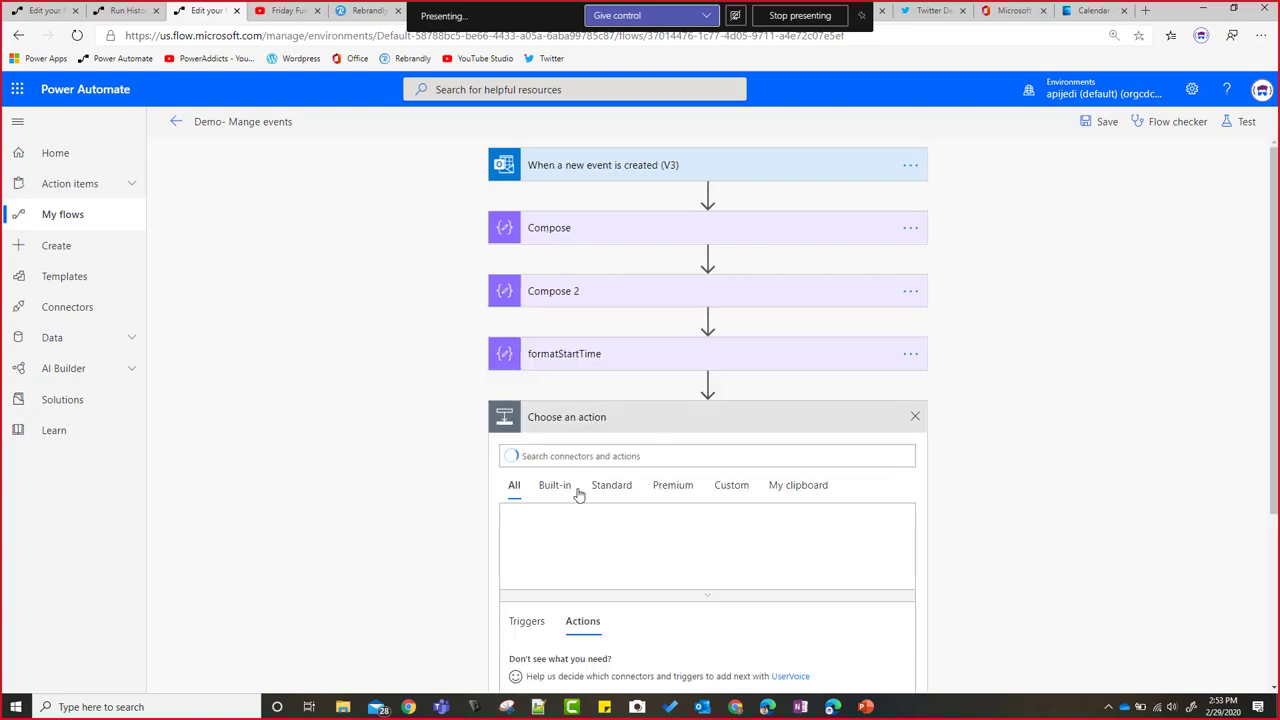
left_click(783, 486)
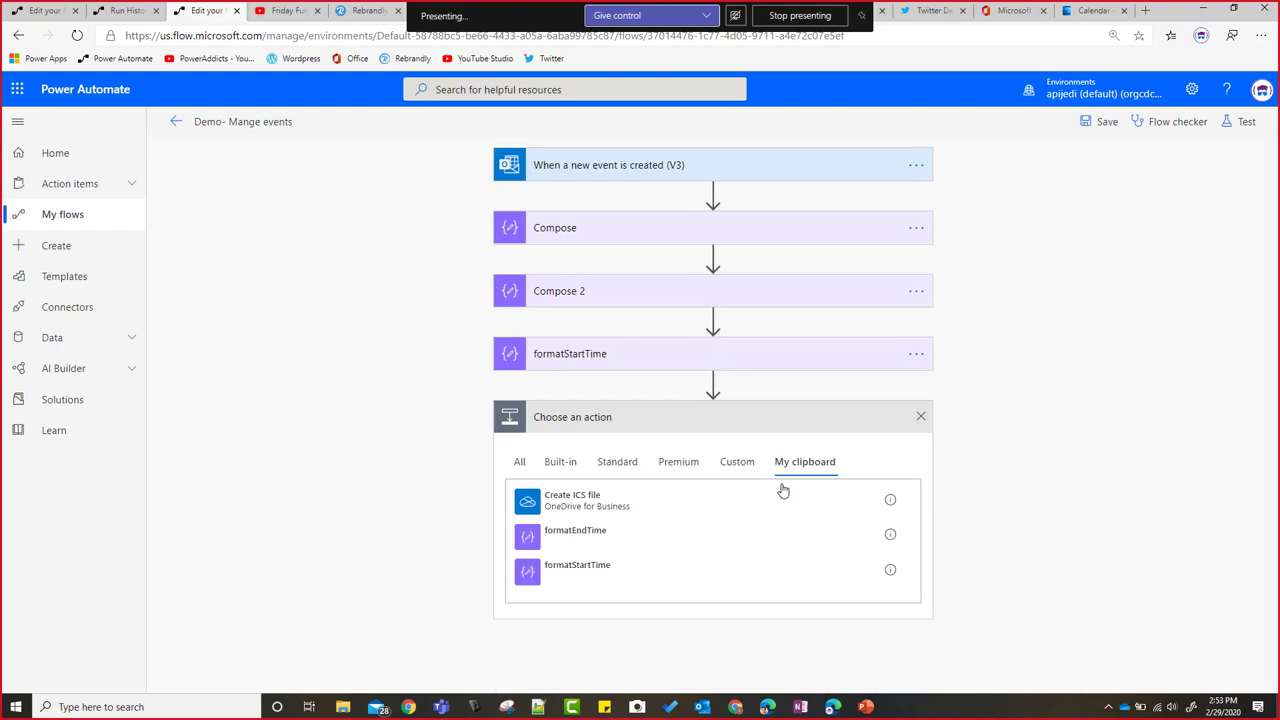
left_click(577, 534)
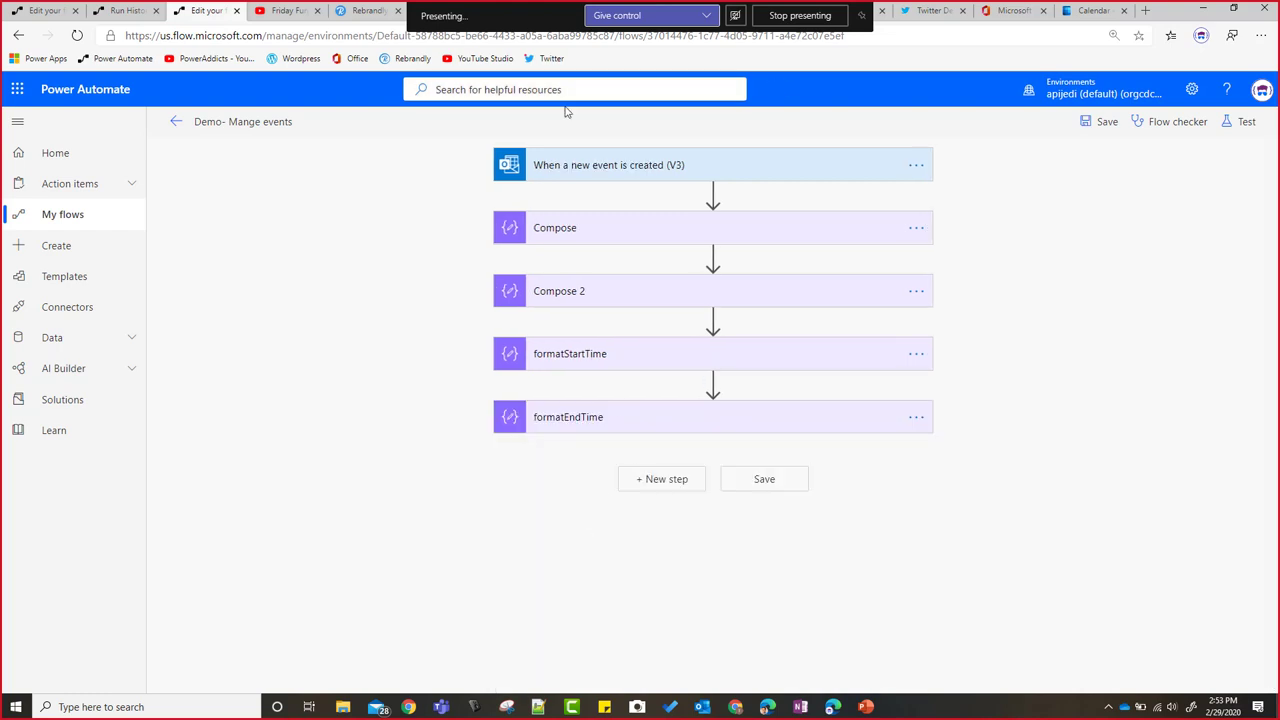
Step: Add a OneDrive Create file action as a new step after formatEndTime
left_click(642, 484)
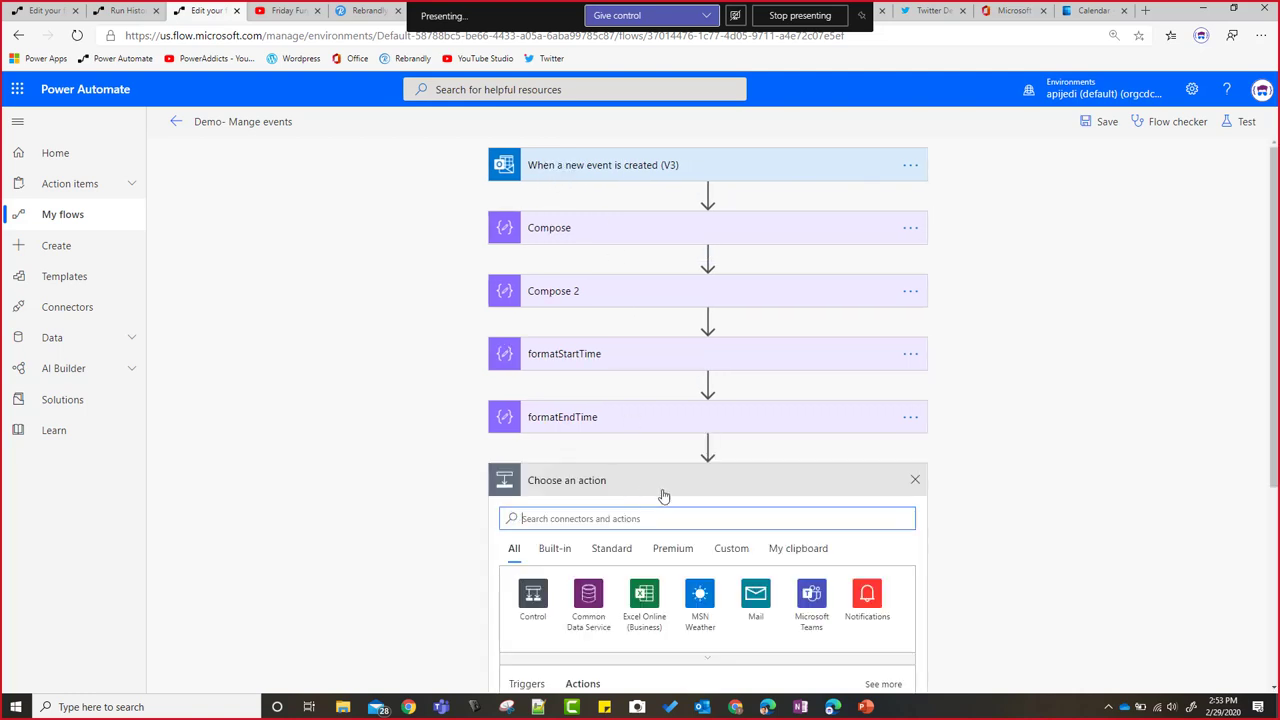
scroll(1063, 347, "down", 3)
scroll(1063, 347, "down", 1)
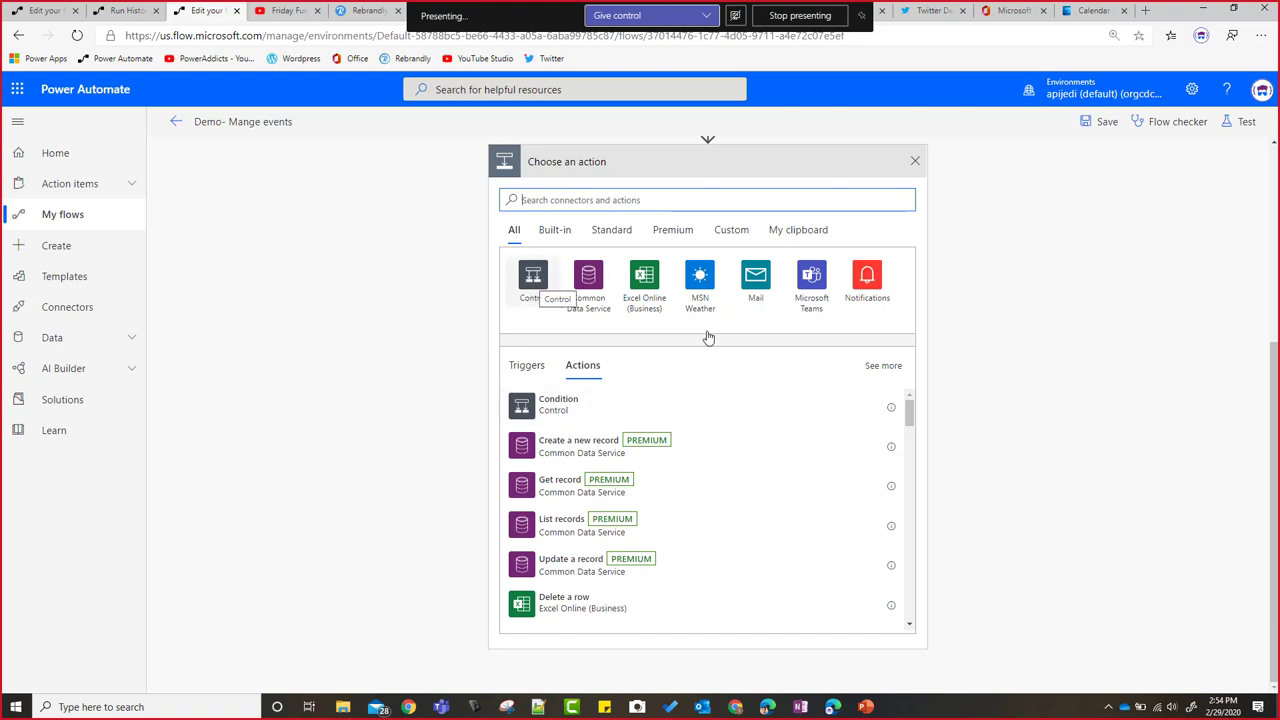
scroll(778, 400, "up", 3)
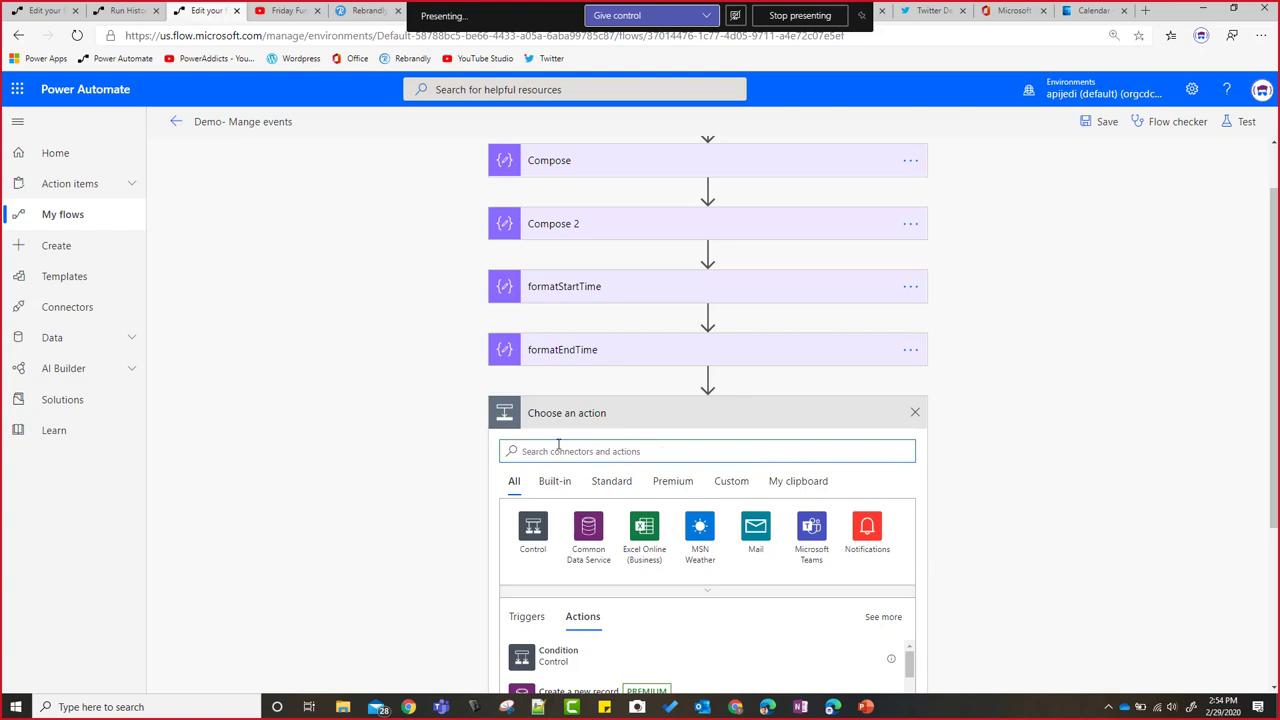
type("create")
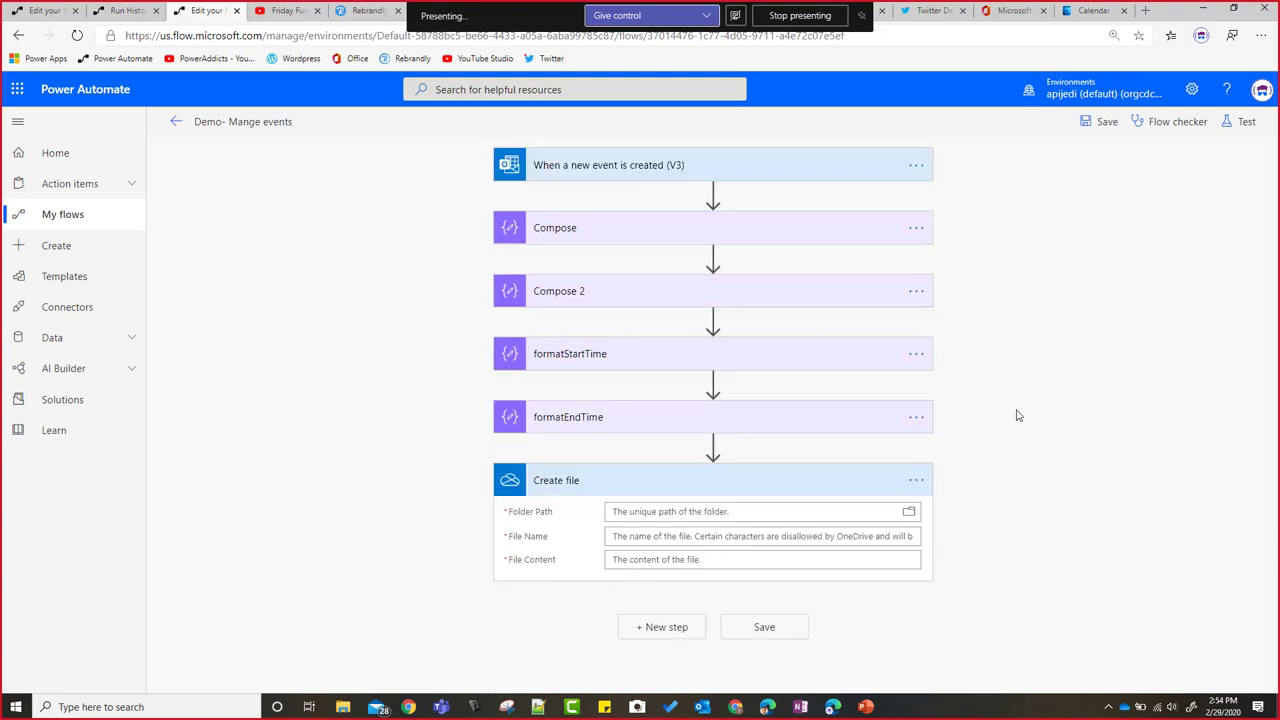
Step: Set the Create file action's folder path to the root folder (/) and open its File Name for entry
left_click(912, 517)
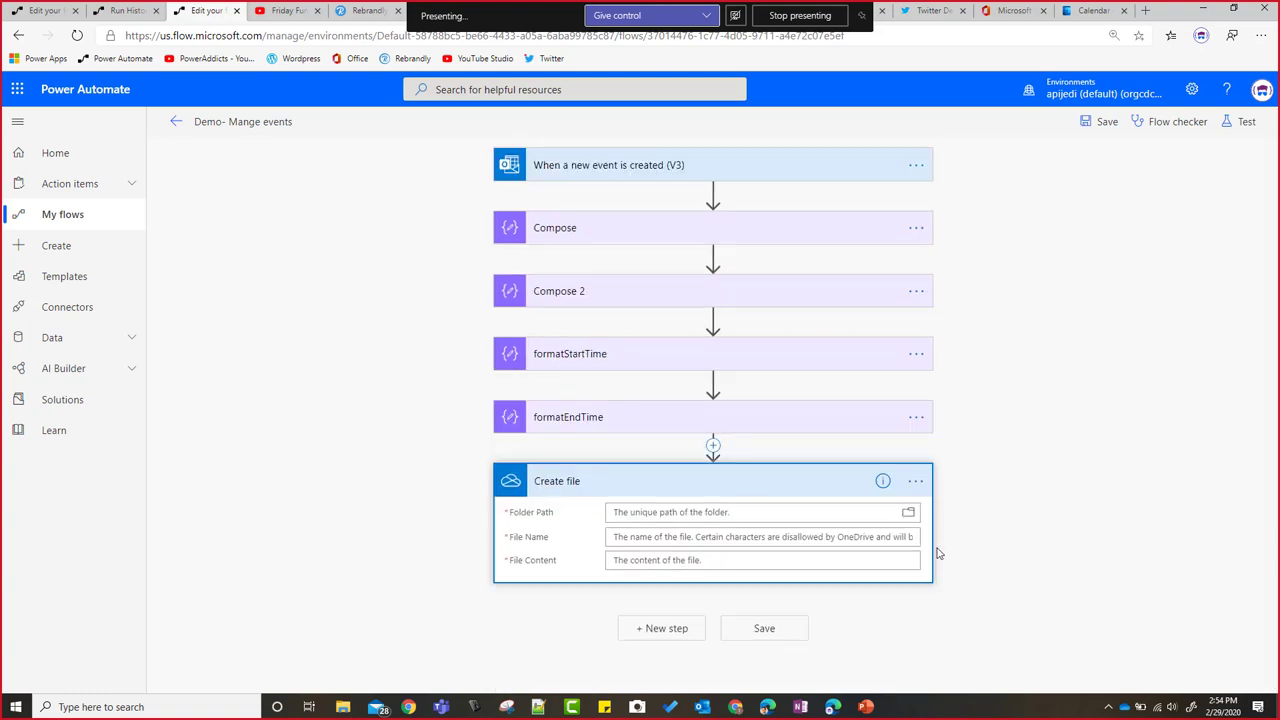
left_click(908, 543)
left_click(700, 536)
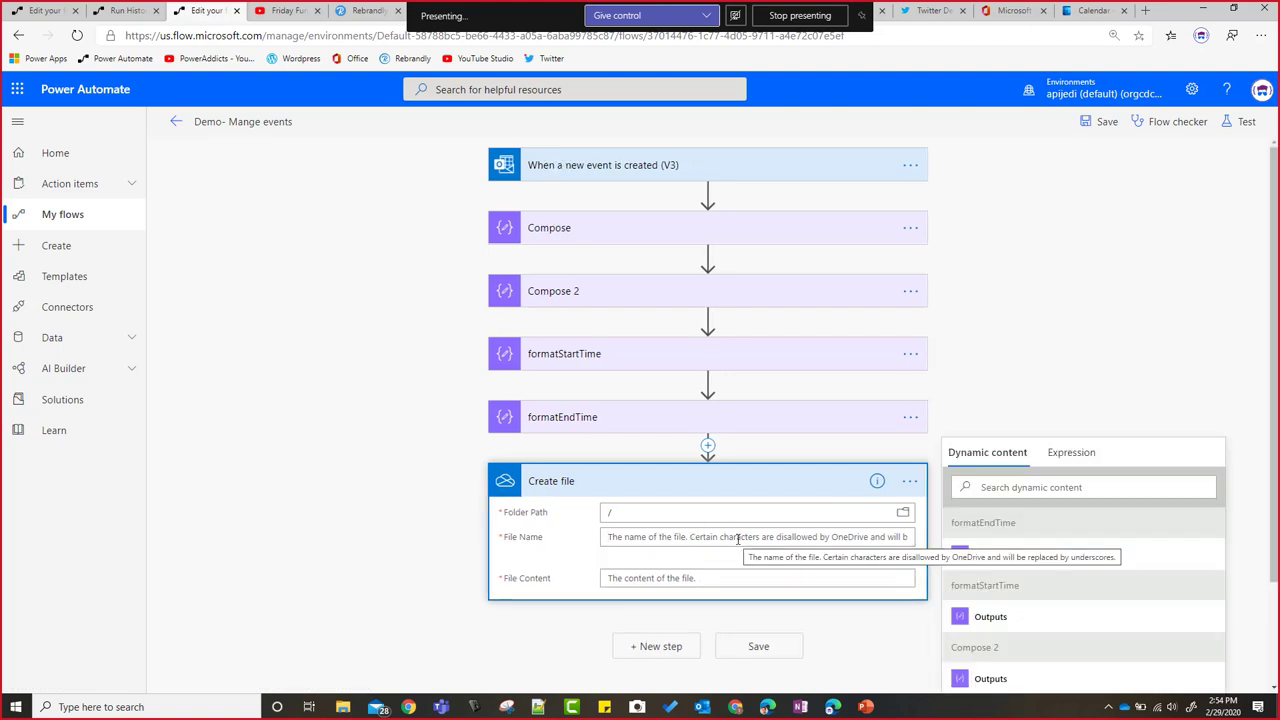
Step: Name the file TestDemoICS.ics and fill its content with the full text copied from the Create ICS file action in the QnA event flow
type("TestDemoICS.ics")
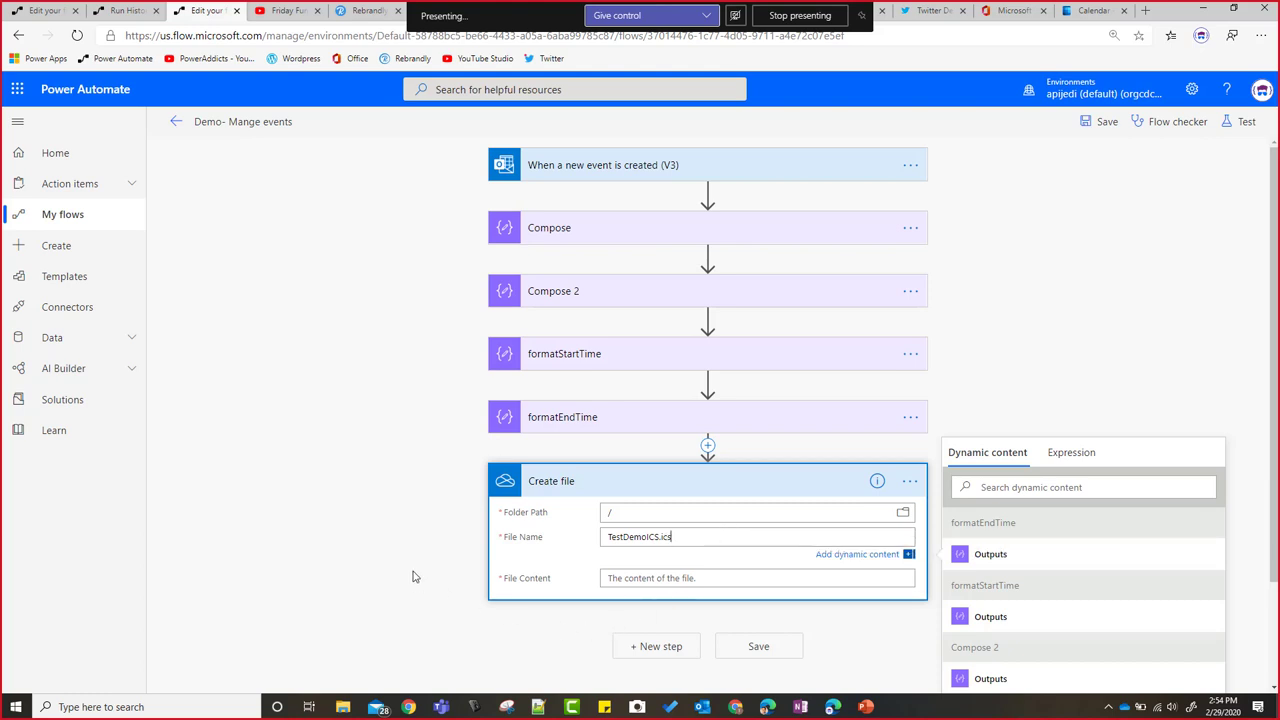
left_click(673, 577)
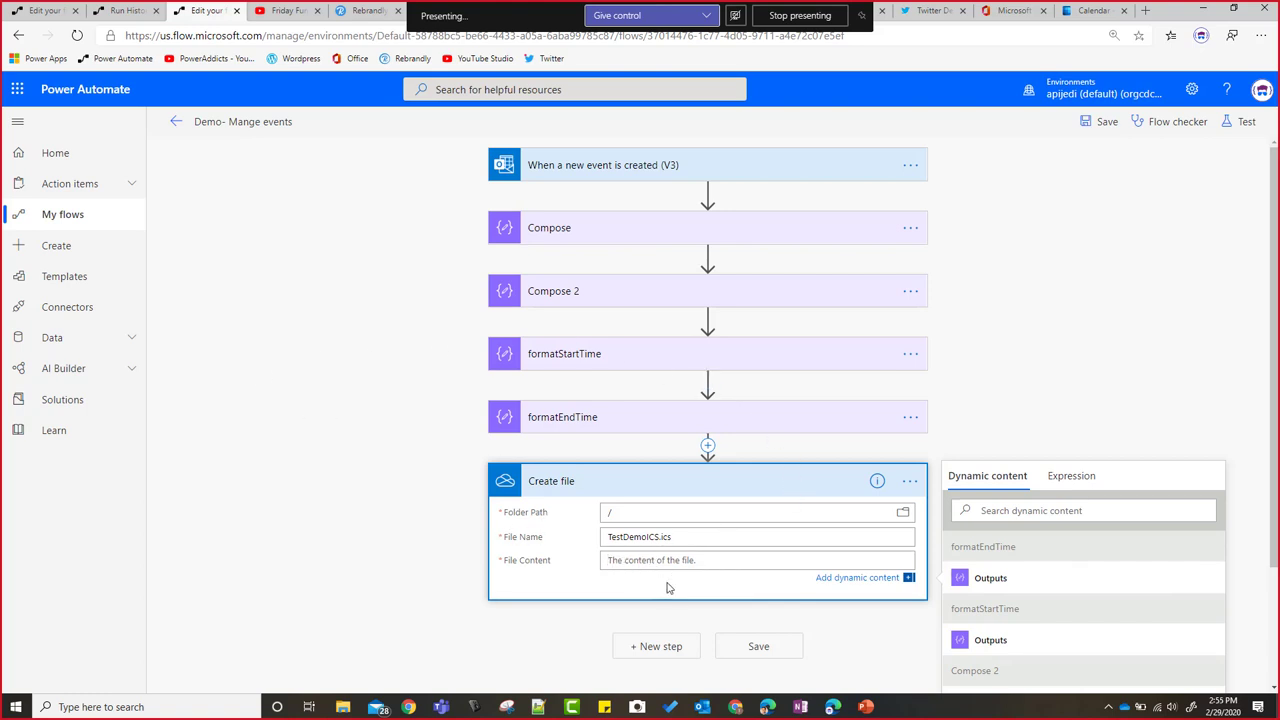
left_click(48, 10)
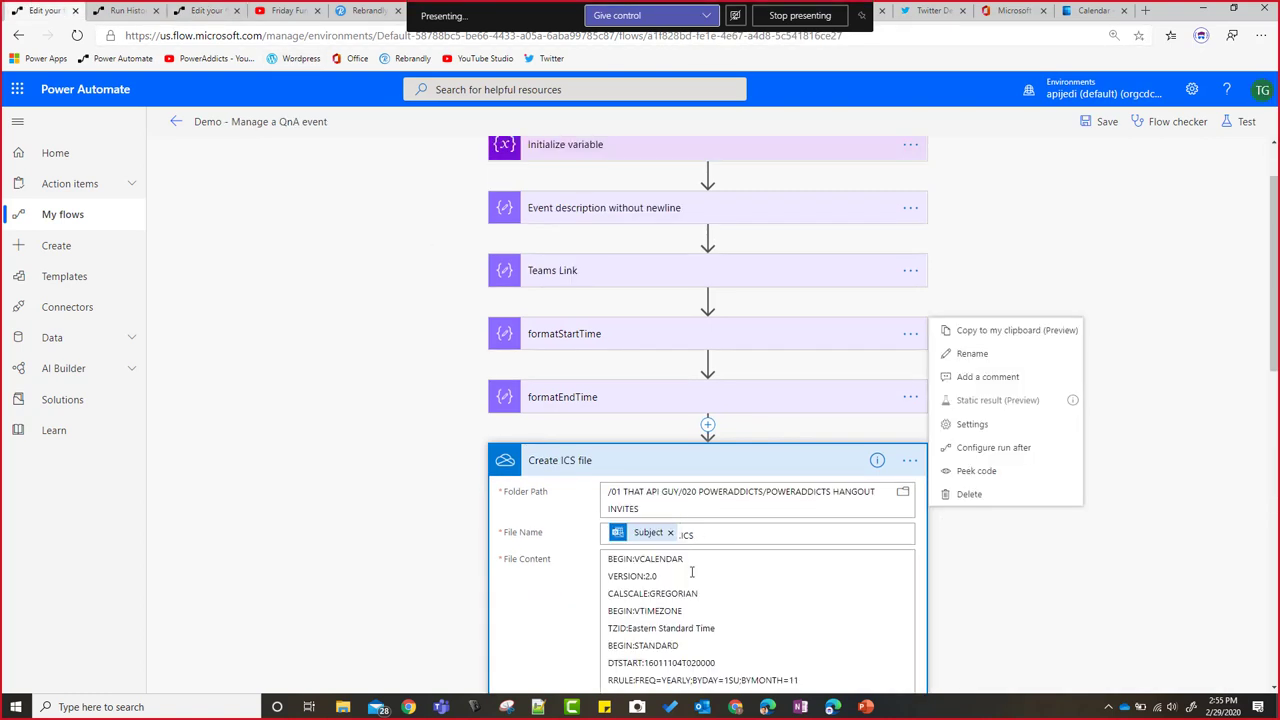
left_click(691, 572)
key("ctrl+a")
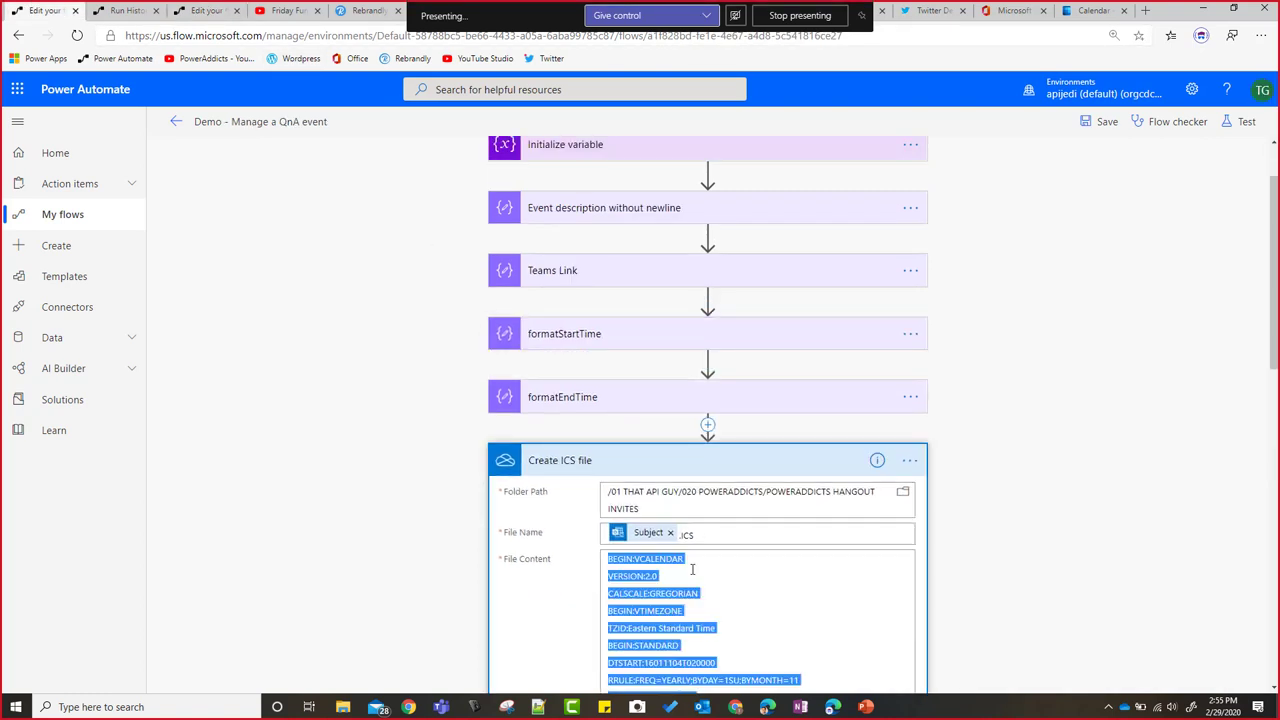
left_click(207, 10)
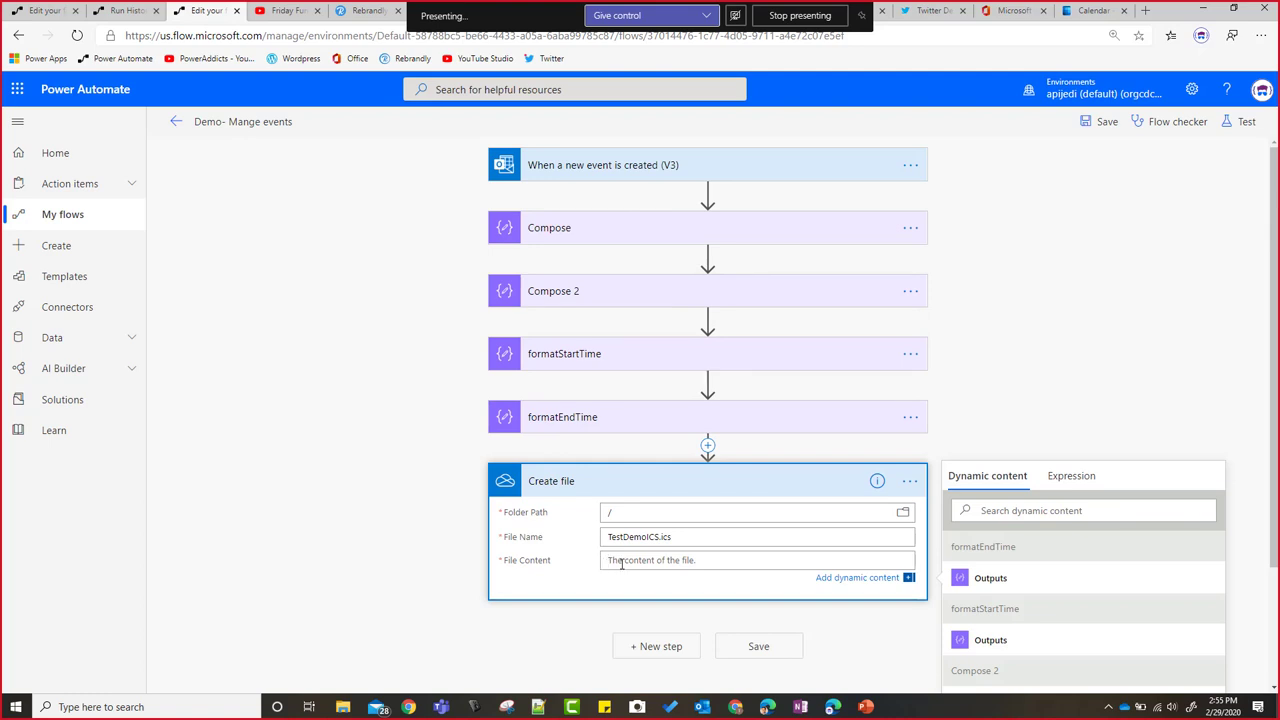
key("ctrl+v")
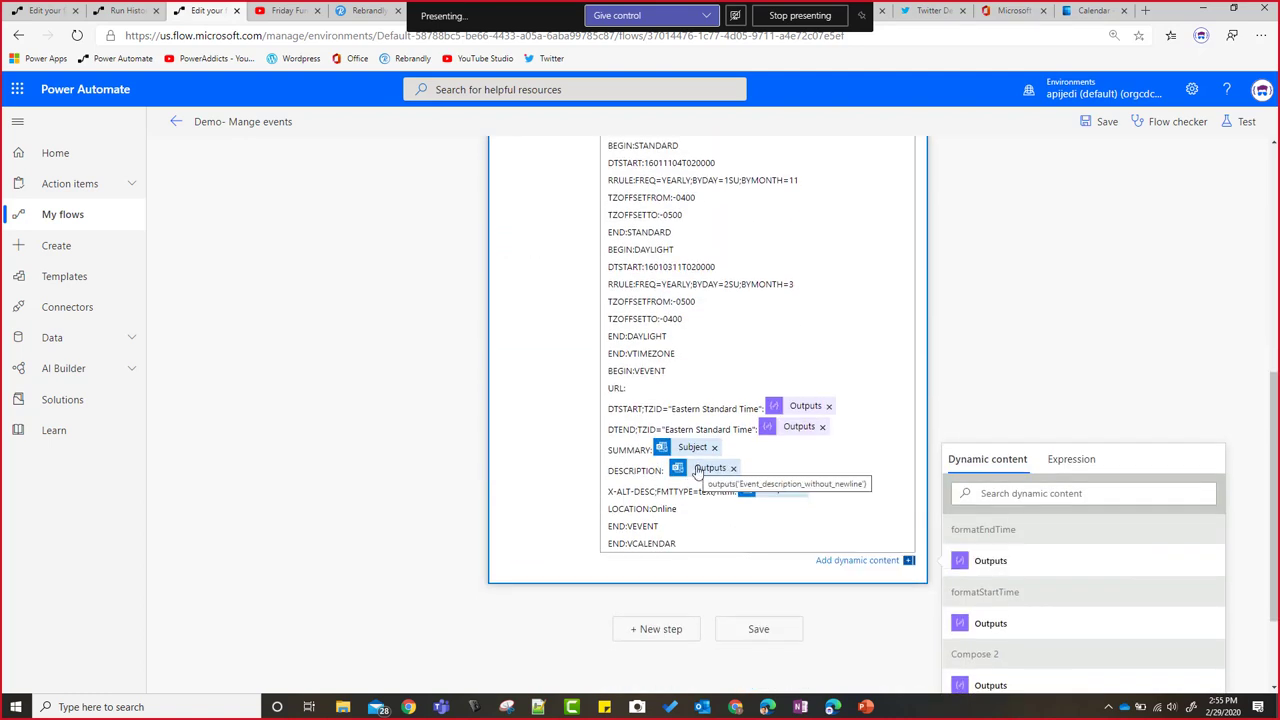
Step: Remove the copied Outputs token from the DESCRIPTION line of the file content and expand the new-event trigger
left_click(733, 469)
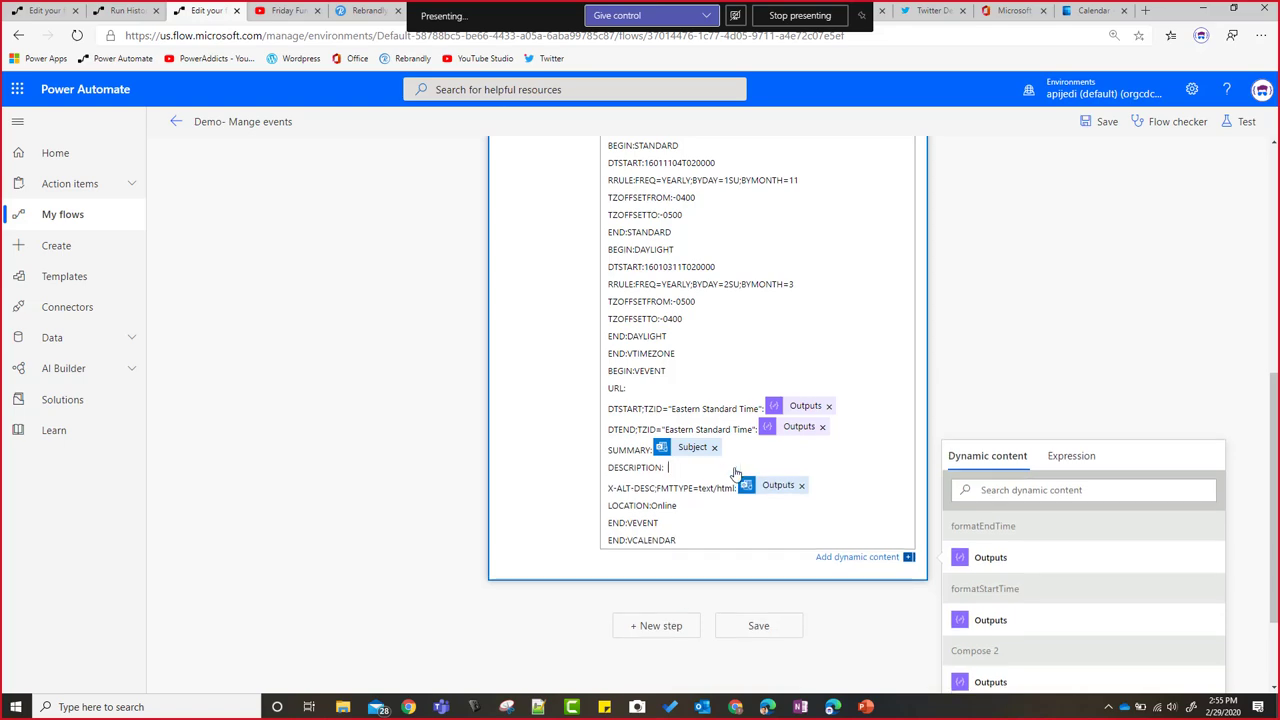
left_click(1020, 498)
scroll(1137, 533, "down", 1)
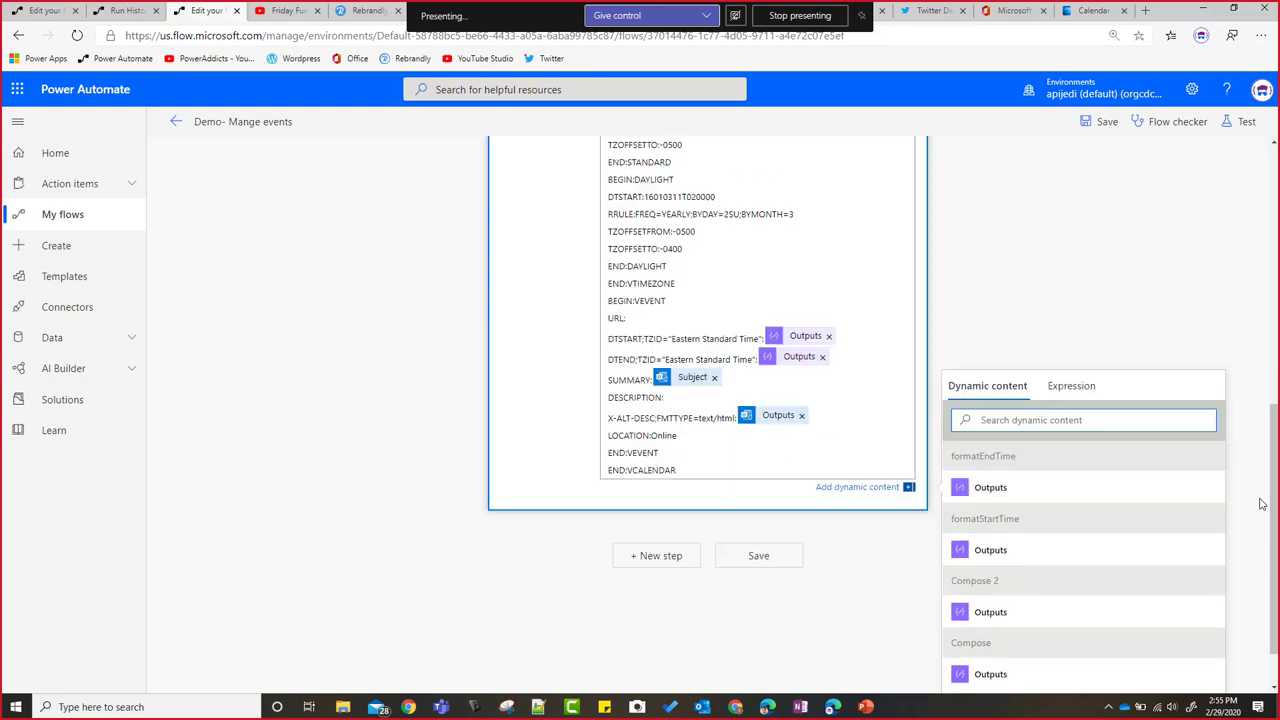
left_click(931, 531)
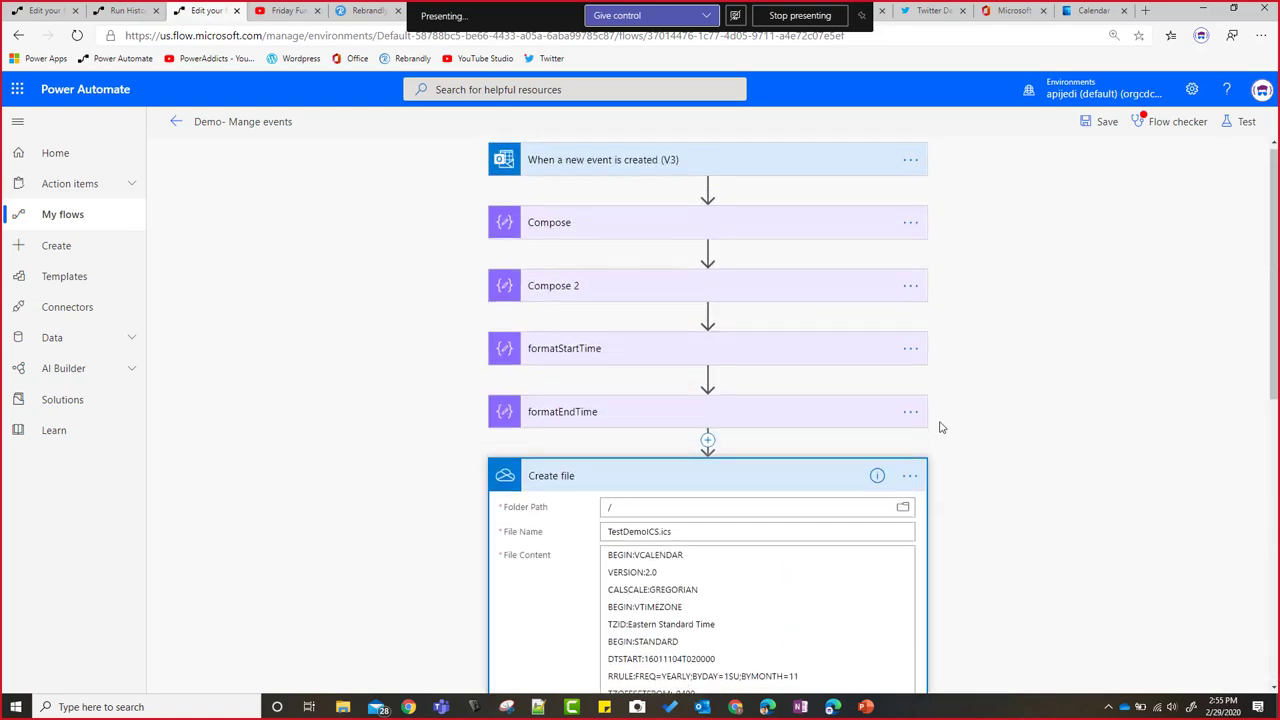
left_click(694, 168)
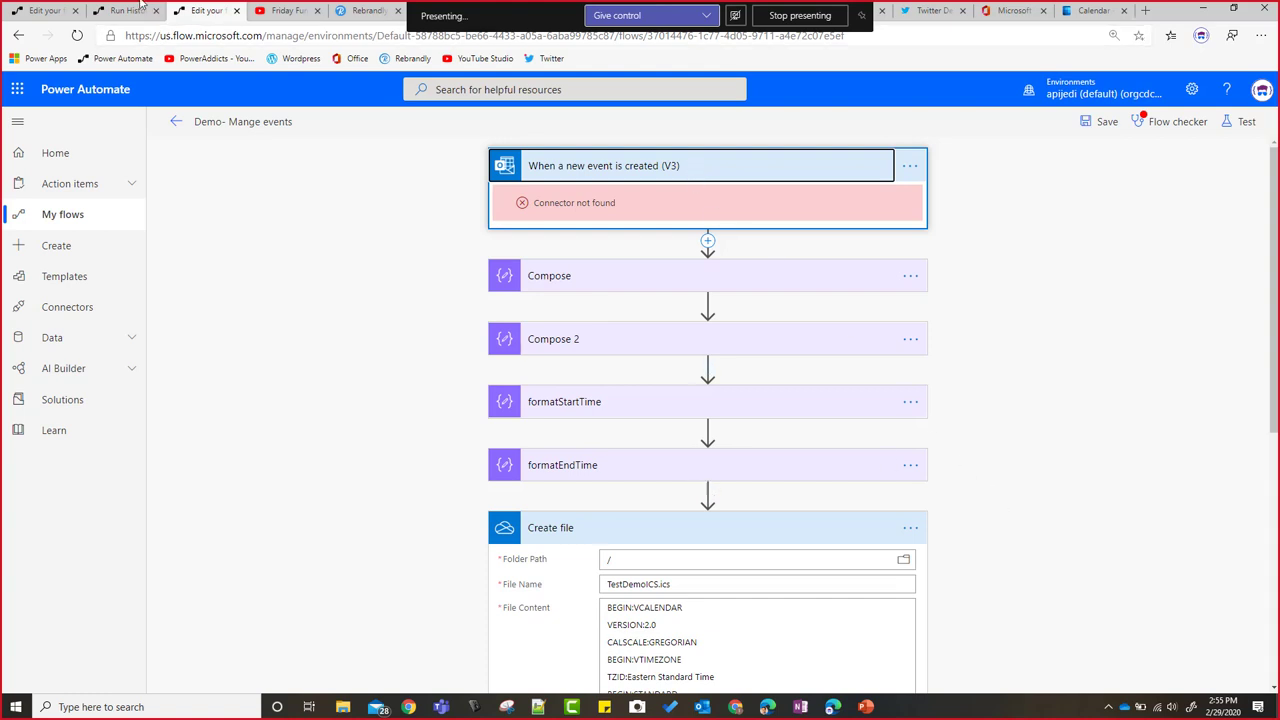
Step: Examine the Create ICS file content and the actions following it in the Demo - Manage a QnA event flow
left_click(55, 11)
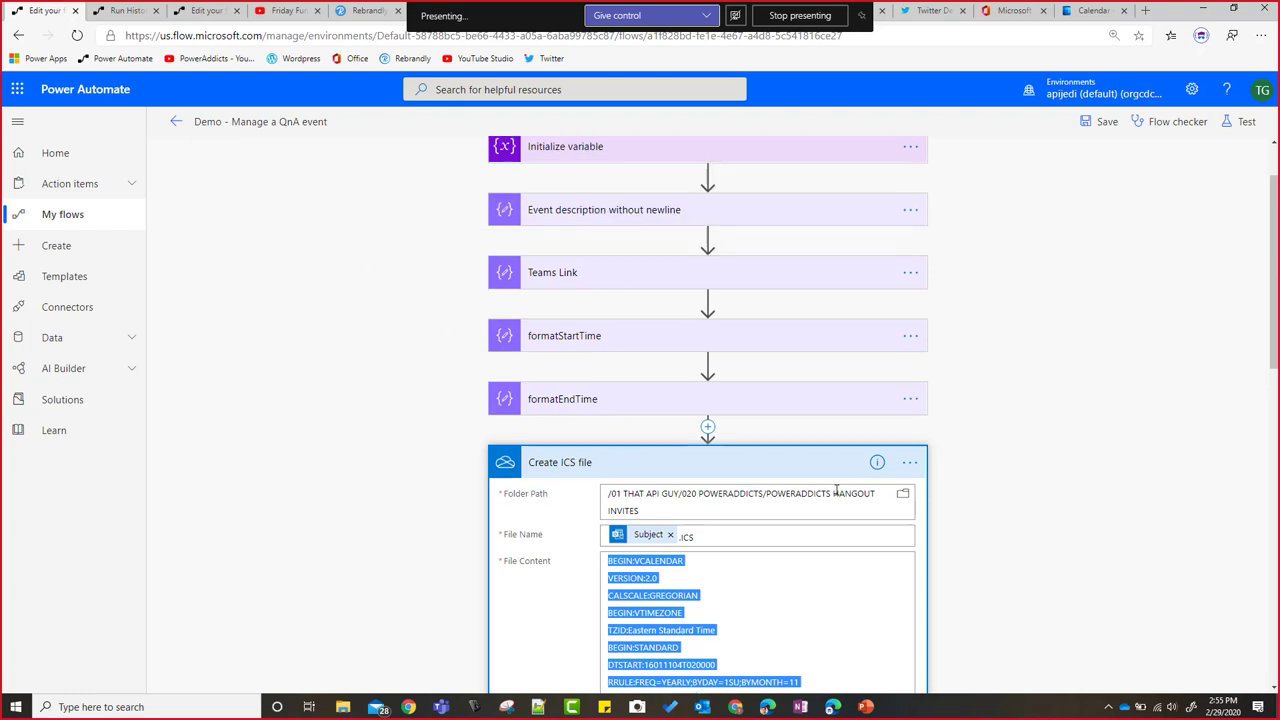
scroll(875, 363, "up", 1)
scroll(957, 461, "down", 8)
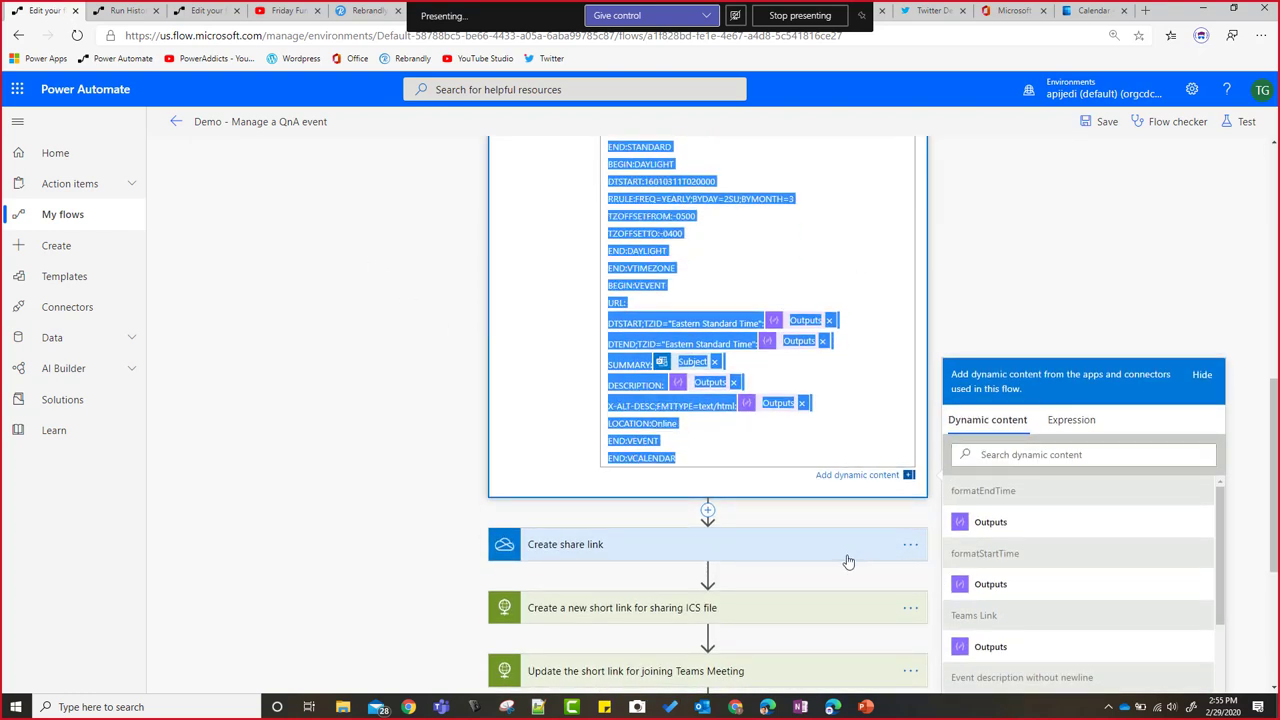
scroll(877, 543, "up", 5)
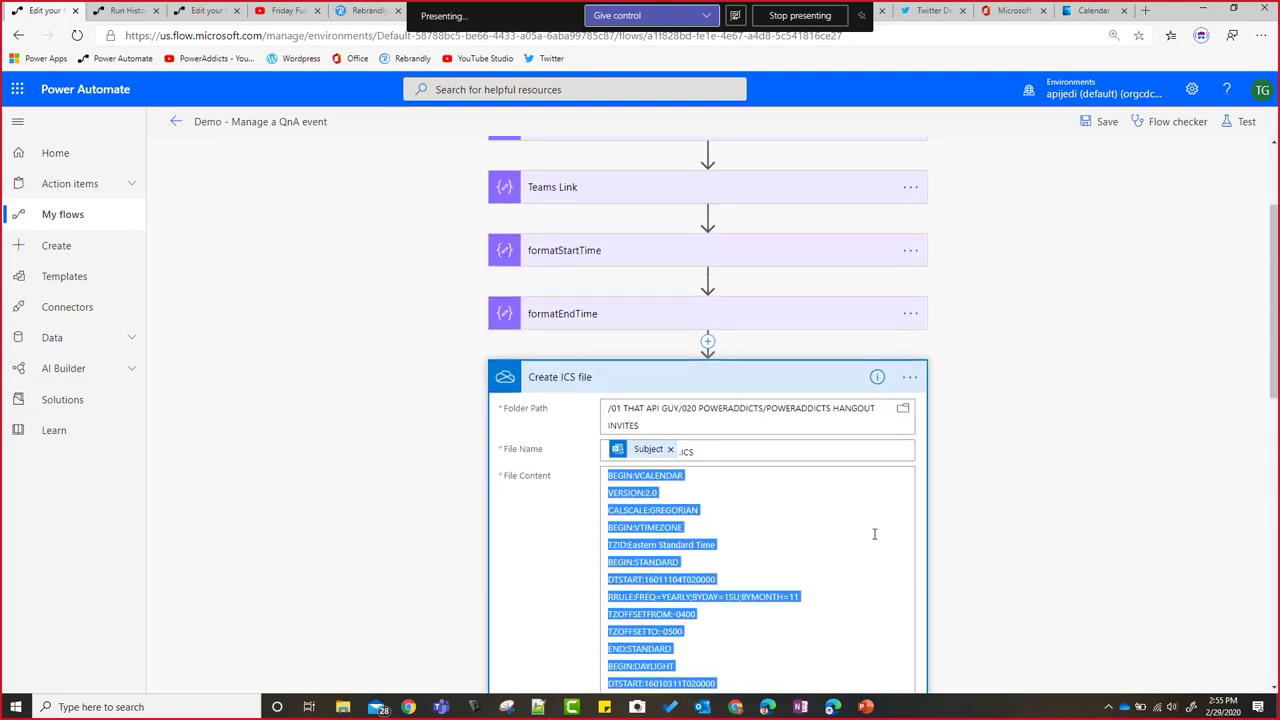
scroll(874, 534, "down", 4)
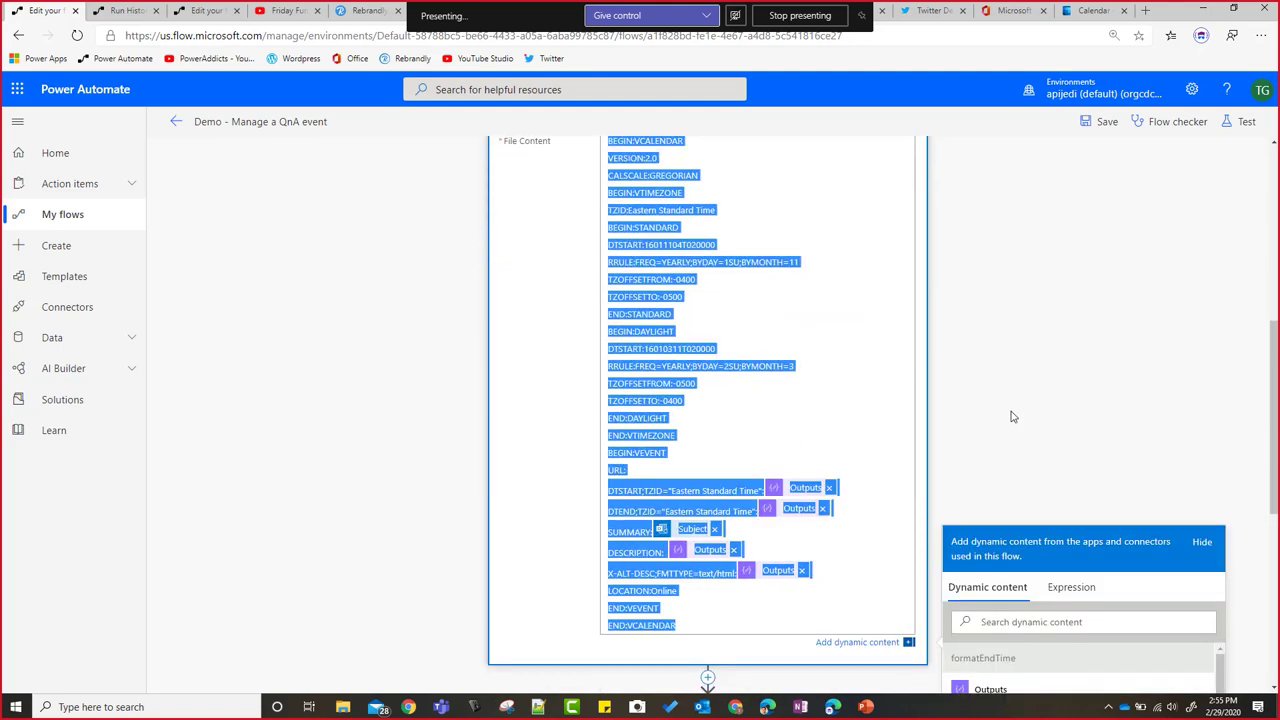
left_click(1011, 416)
scroll(929, 527, "down", 3)
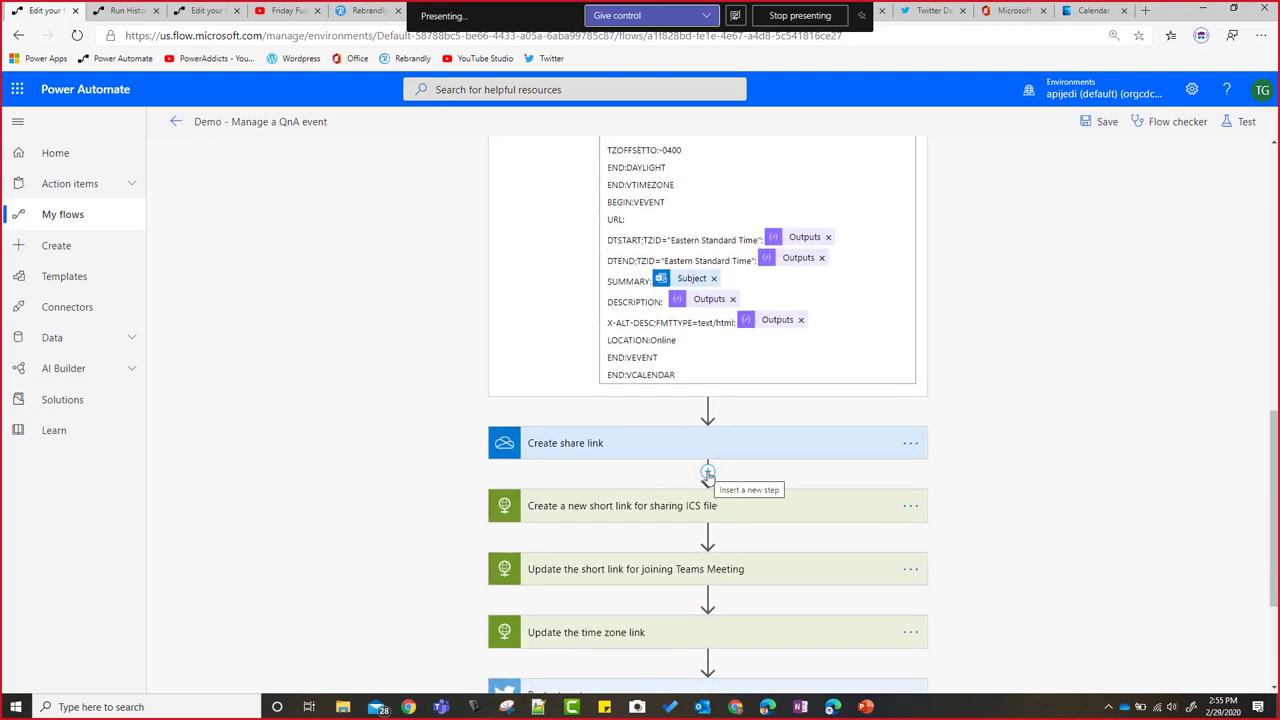
left_click(708, 473)
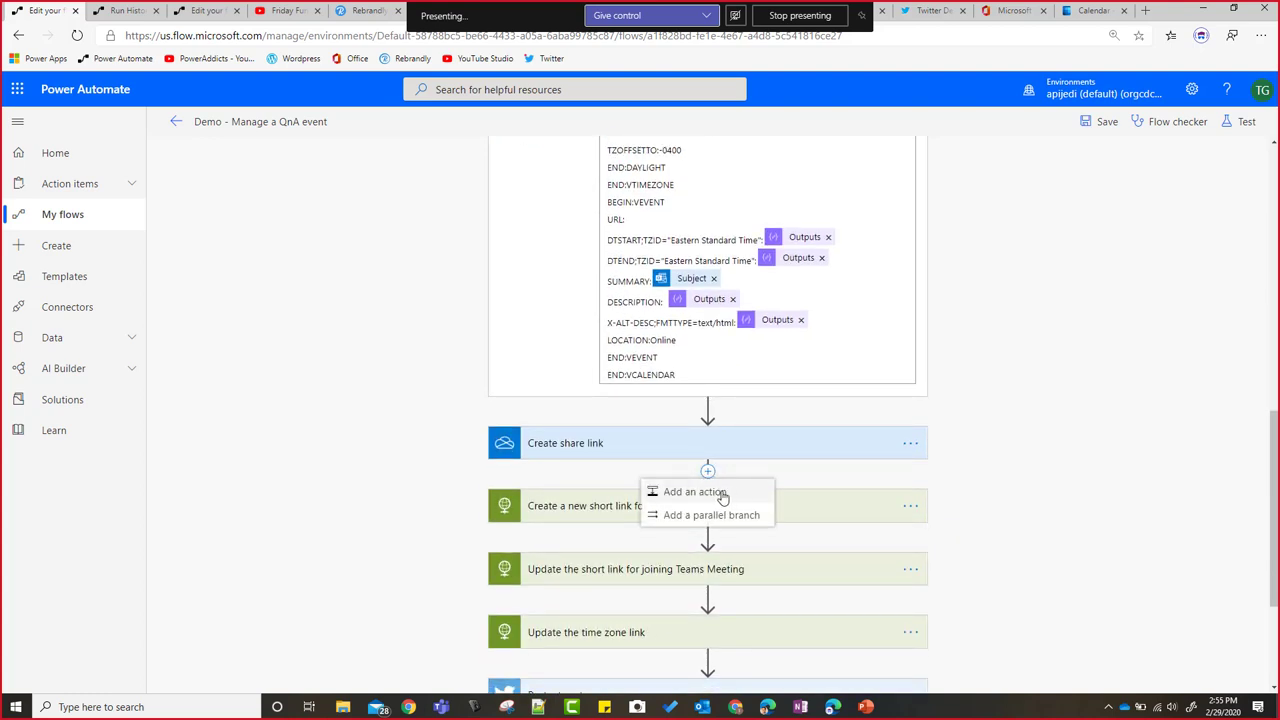
left_click(697, 493)
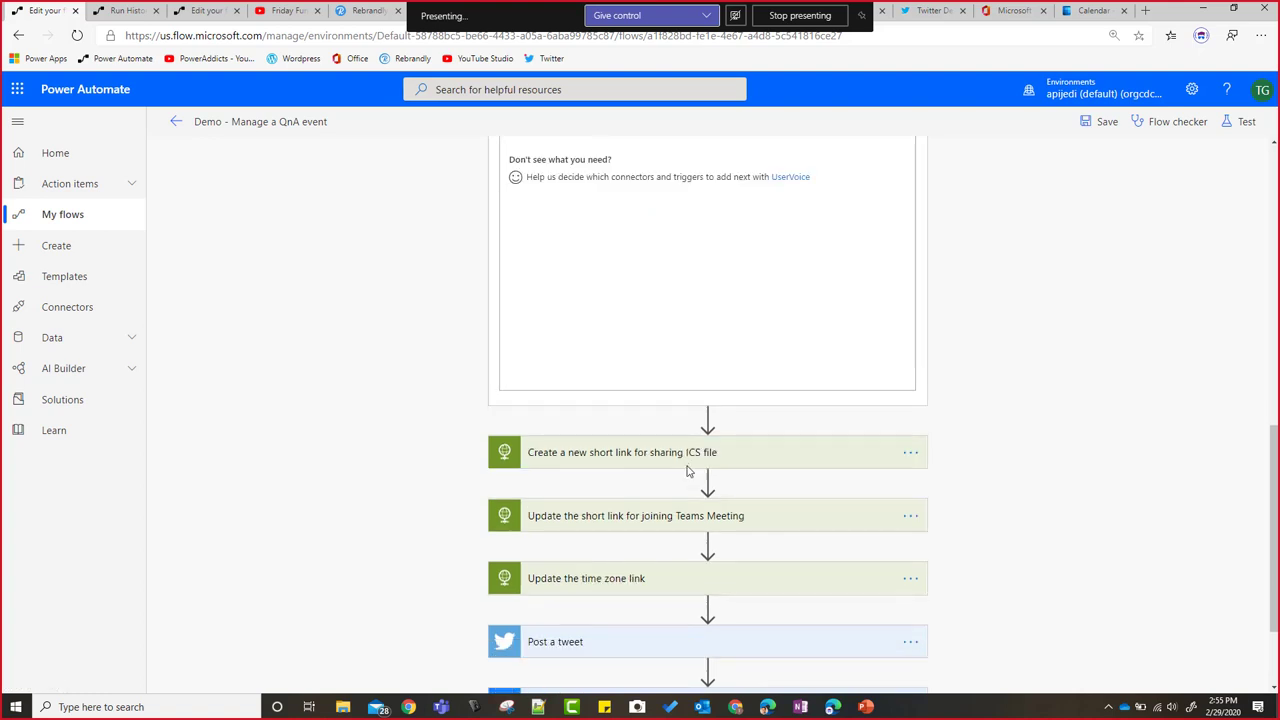
scroll(785, 481, "up", 5)
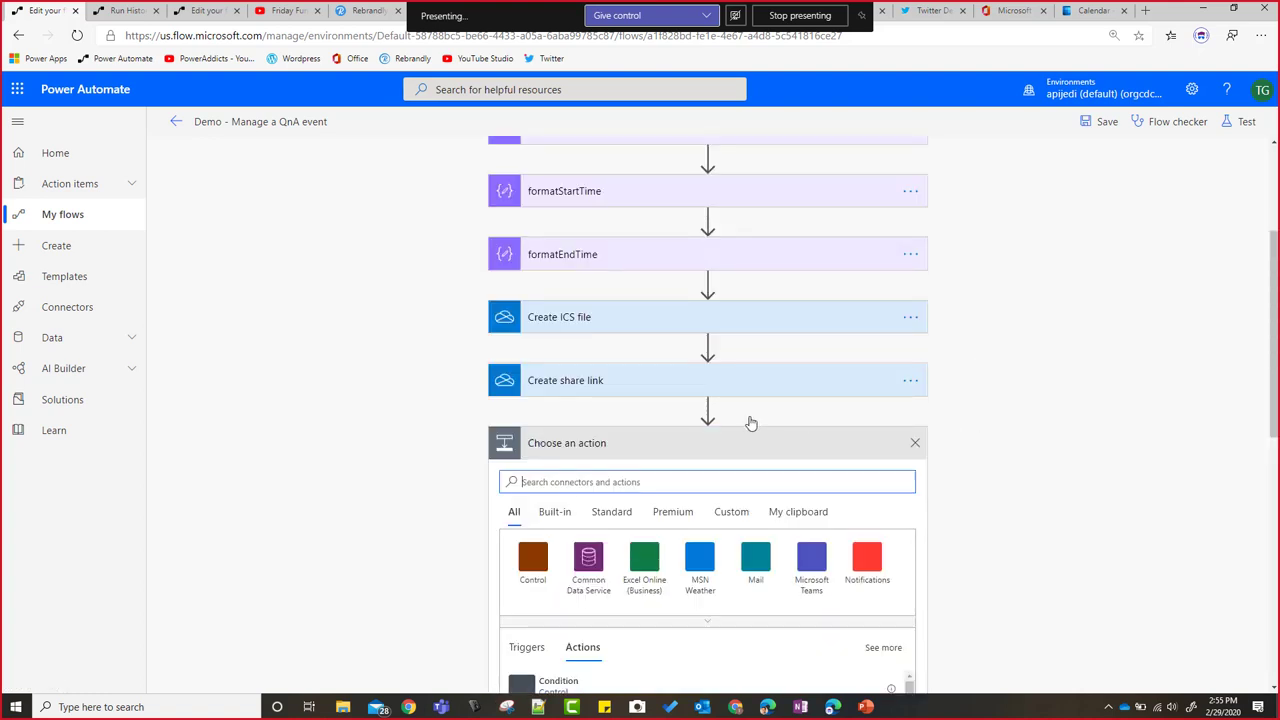
scroll(749, 423, "up", 3)
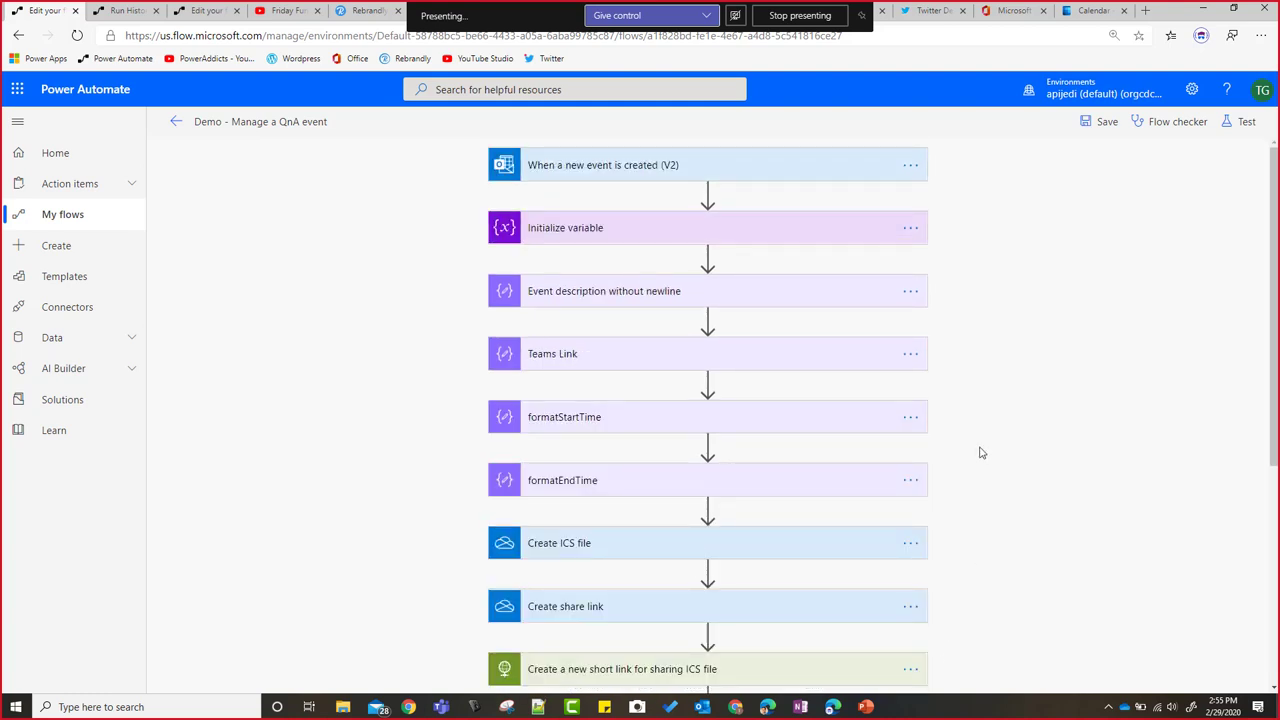
Step: Delete the Post a tweet action from the QnA event flow
scroll(1022, 432, "down", 3)
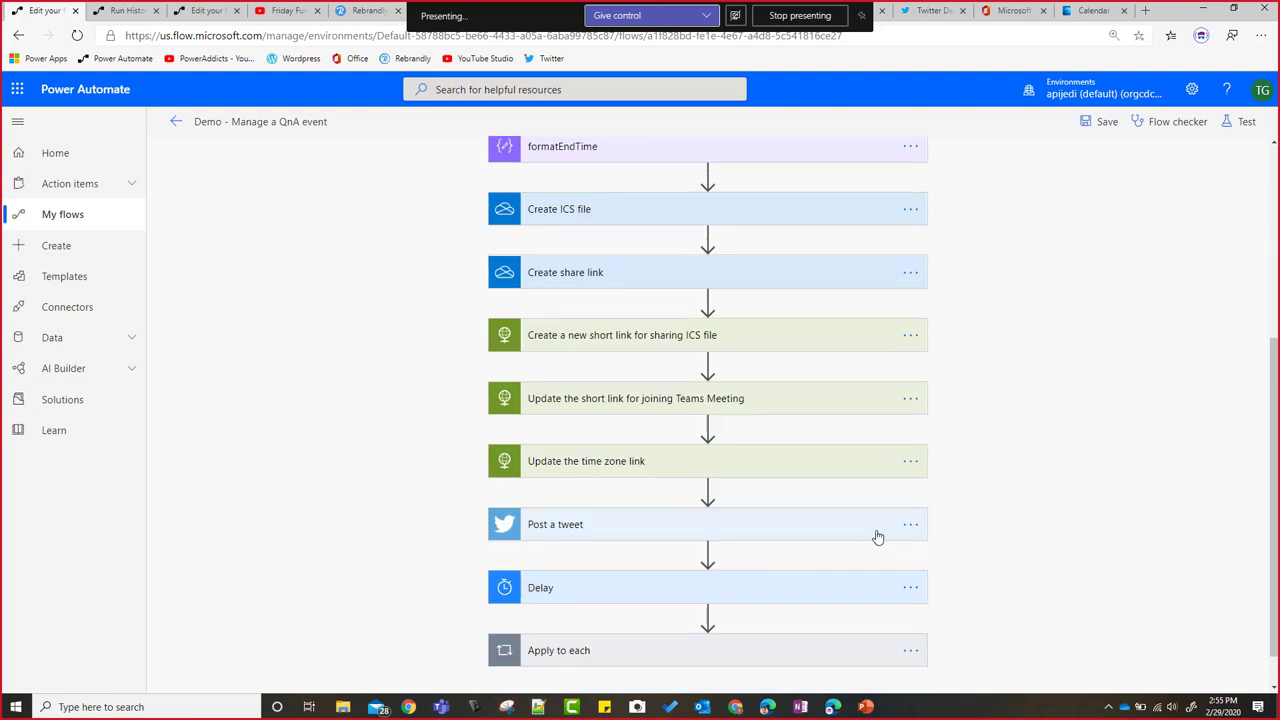
left_click(910, 528)
left_click(910, 528)
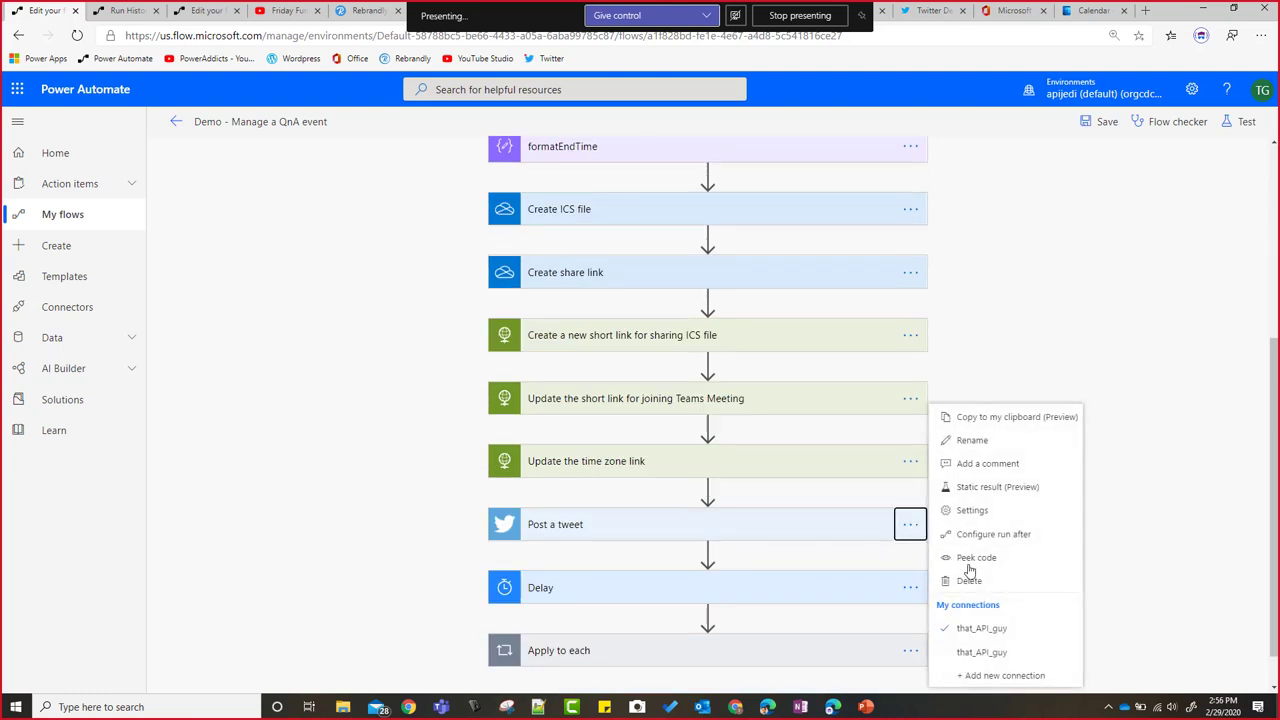
left_click(971, 578)
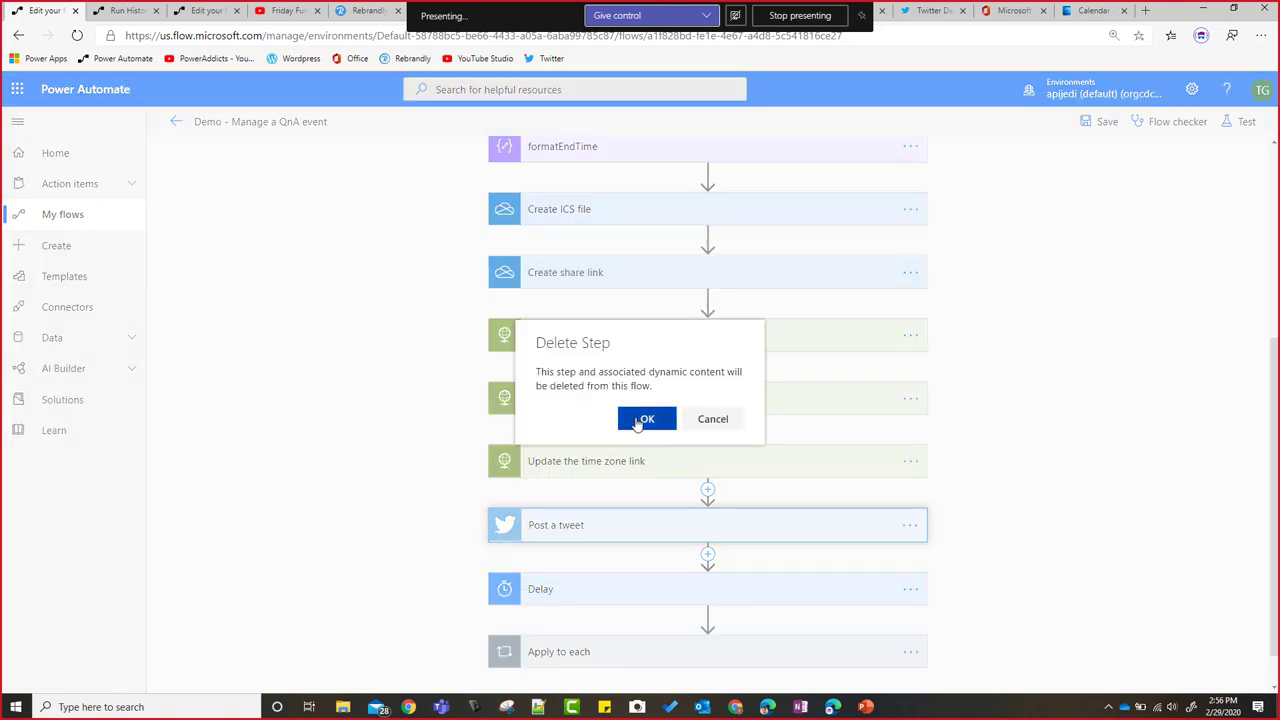
left_click(646, 419)
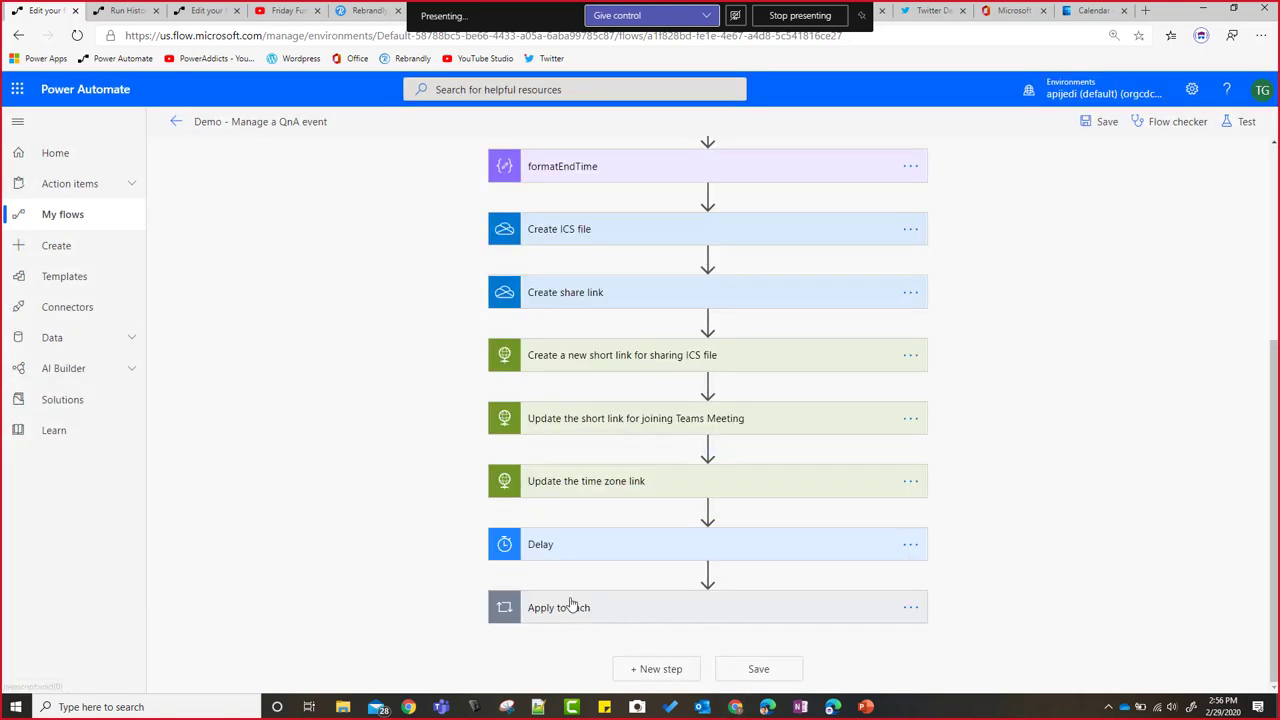
Step: Expand the Create ICS file and Create share link actions to examine their settings
left_click(603, 231)
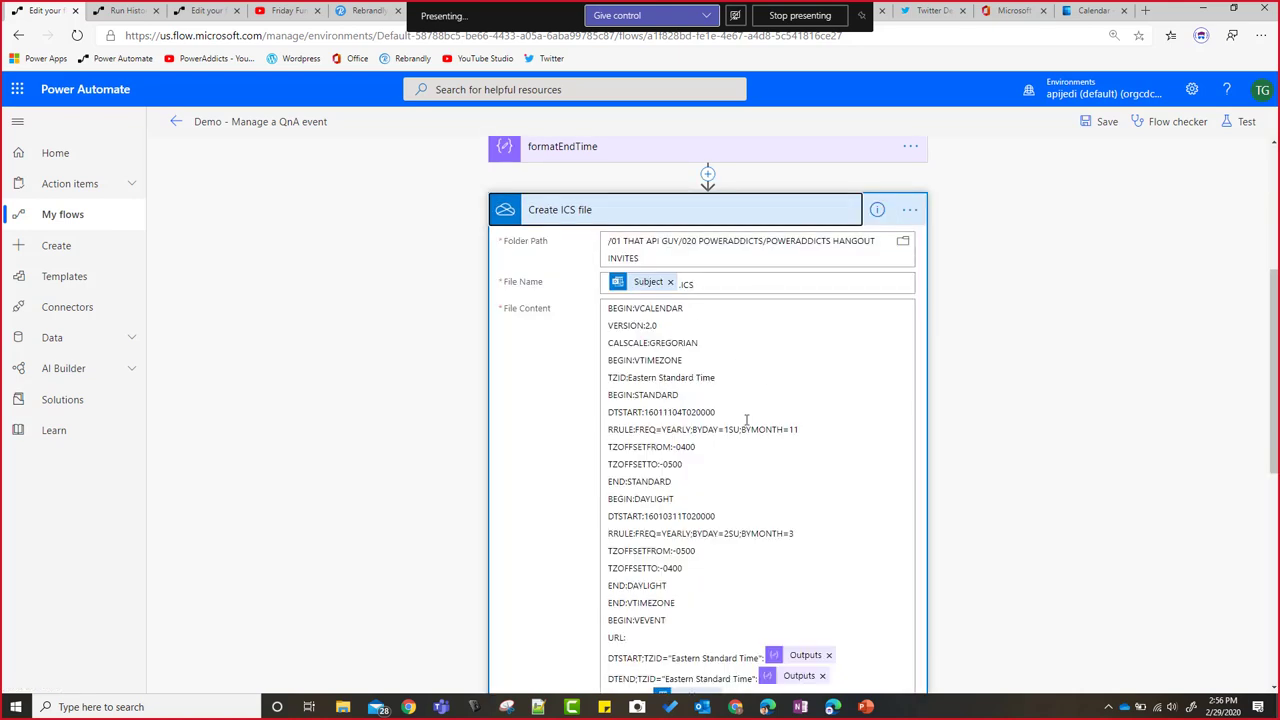
scroll(700, 516, "down", 3)
scroll(690, 515, "down", 1)
left_click(634, 522)
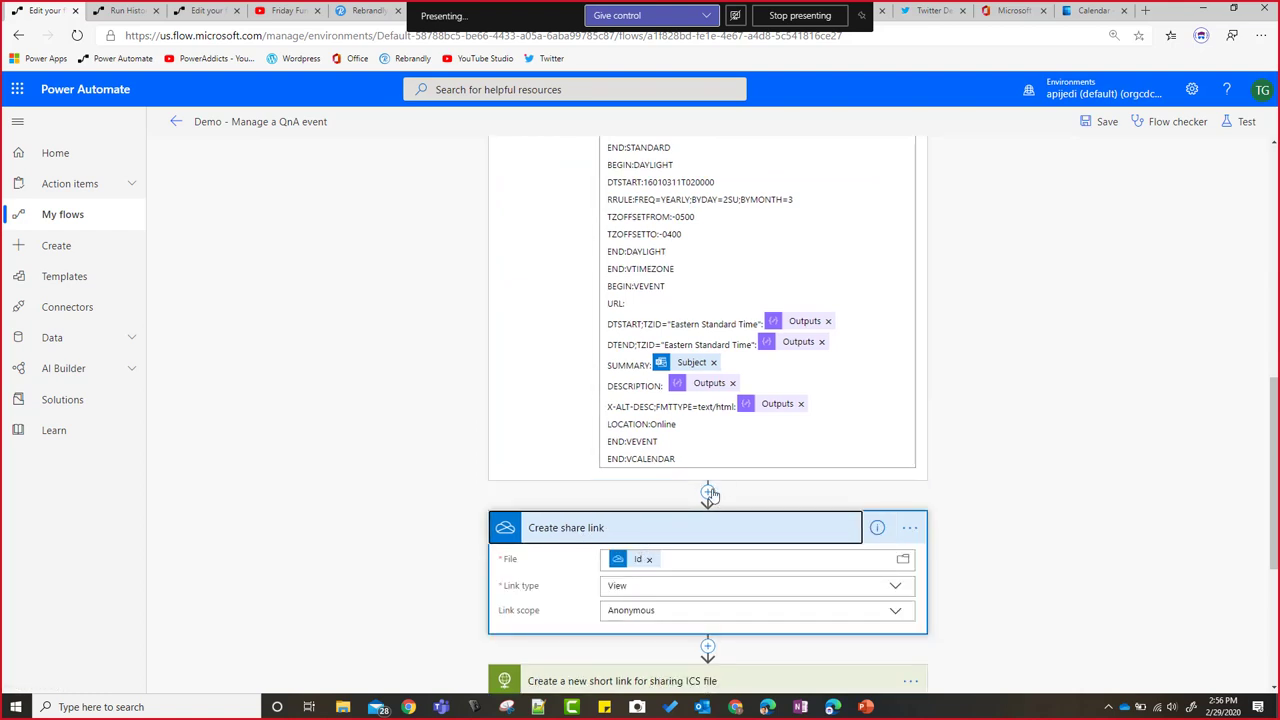
Step: Insert a new action between Create ICS file and Create share link and search the connectors for "onedrive"
left_click(707, 492)
left_click(707, 511)
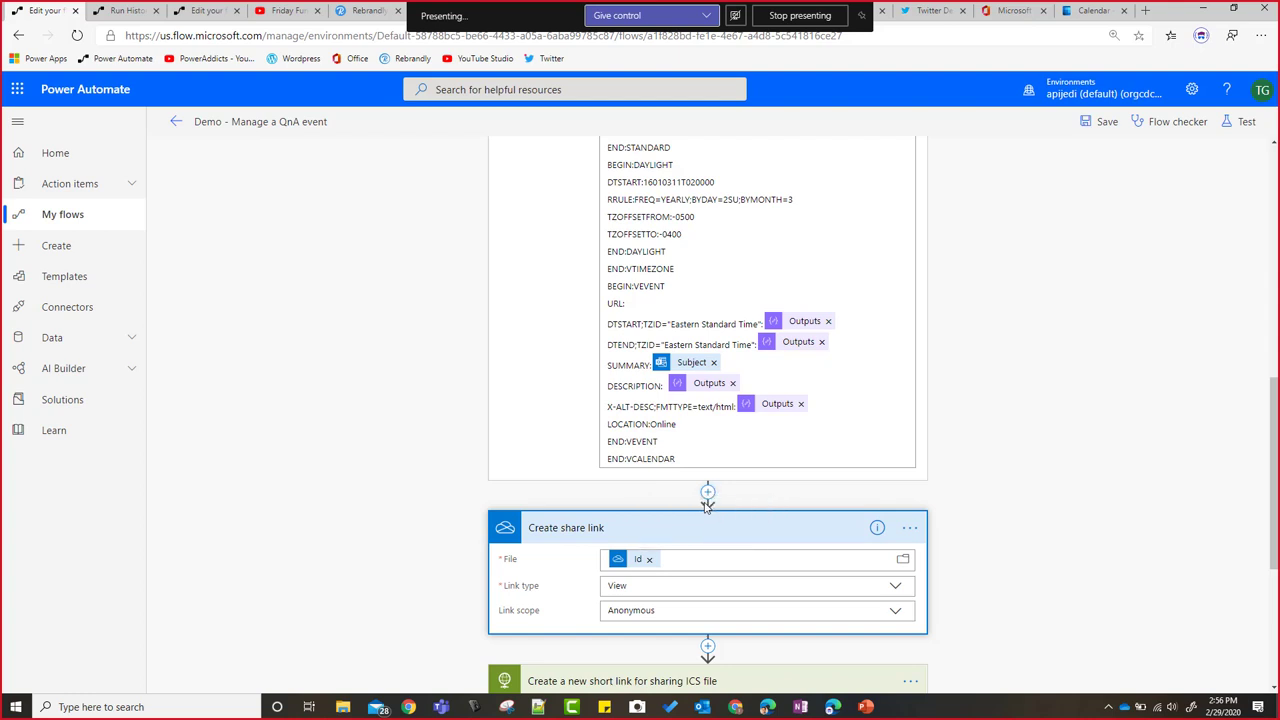
scroll(960, 460, "up", 5)
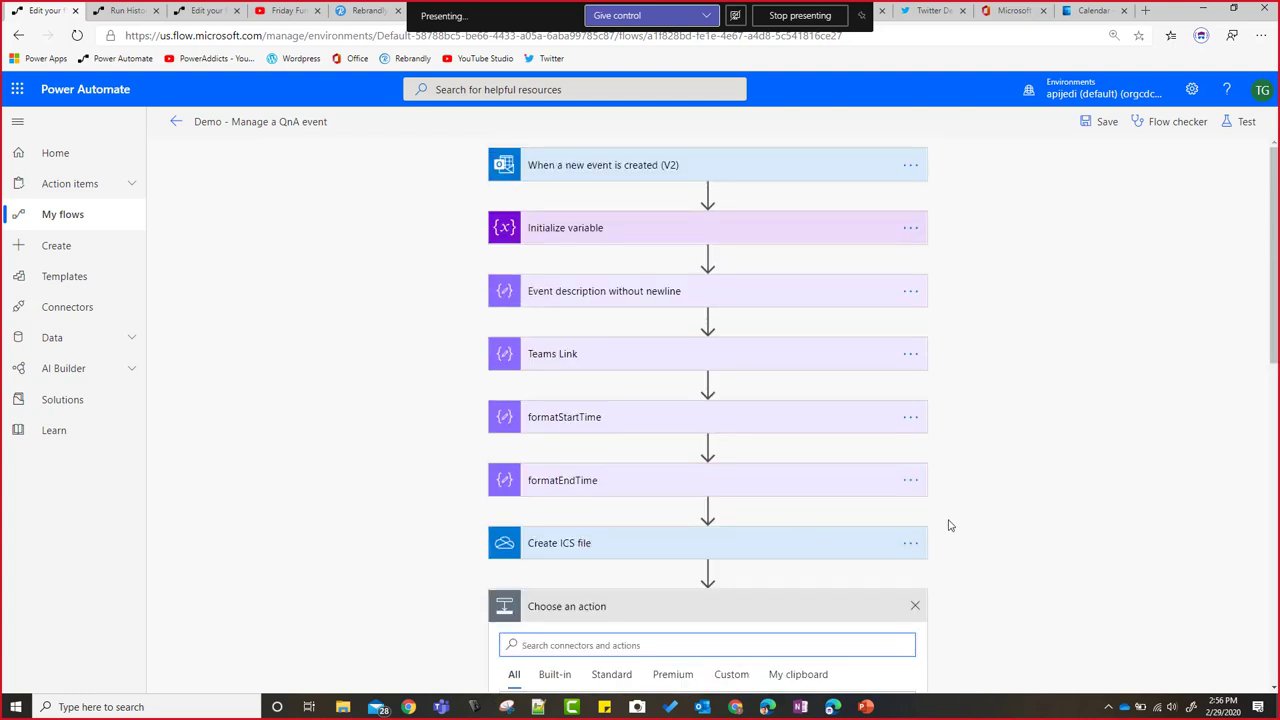
type("onedrive")
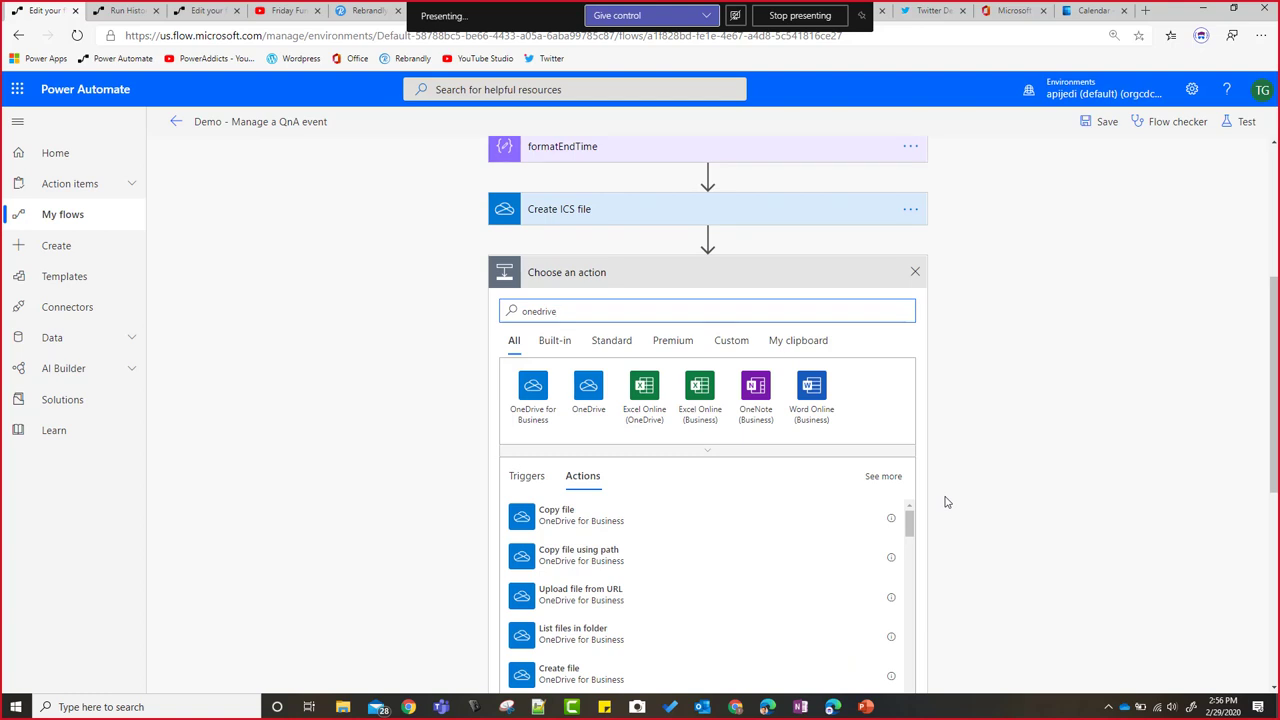
Step: Assign the existing account connection to the new-event trigger in the Demo- Mange events flow
left_click(208, 10)
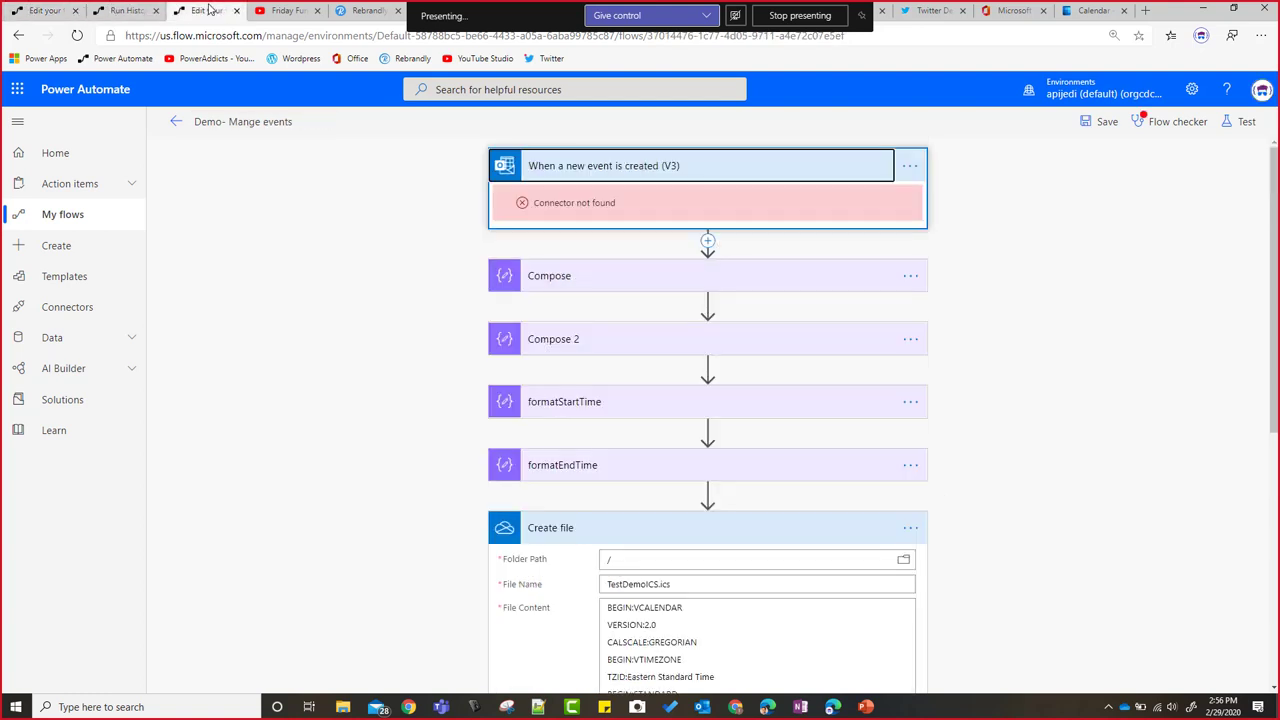
left_click(910, 166)
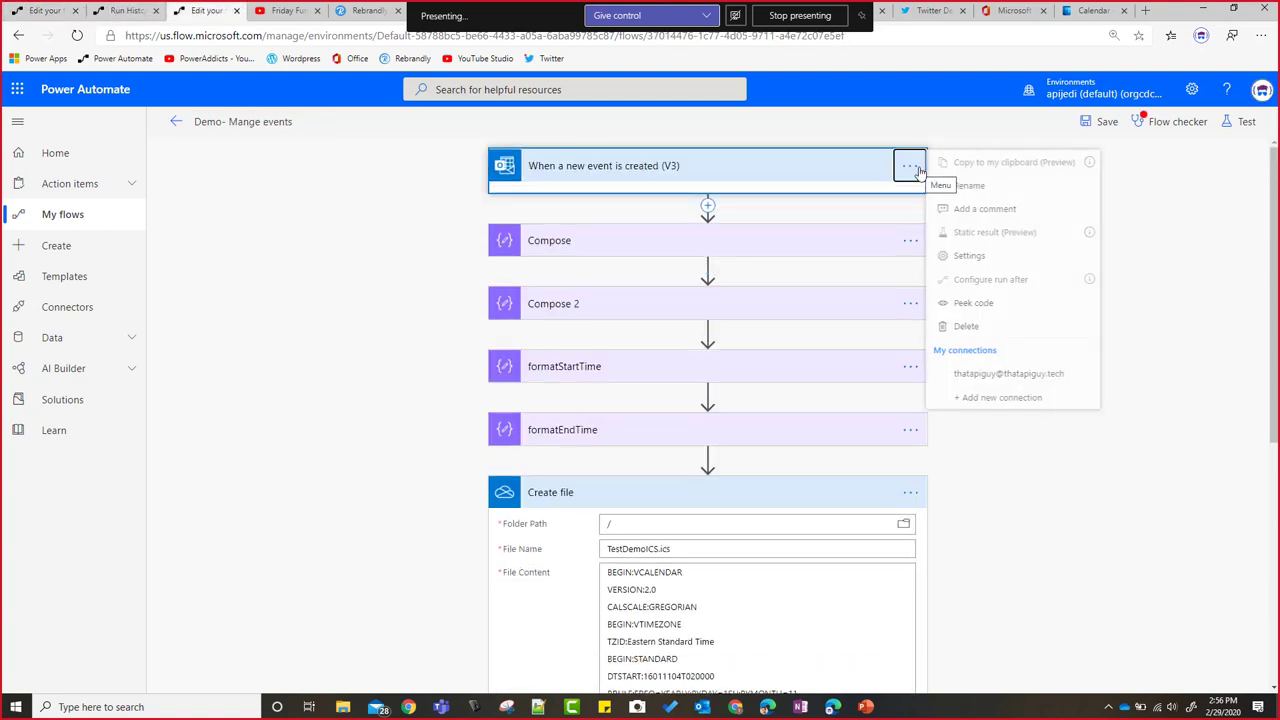
left_click(995, 375)
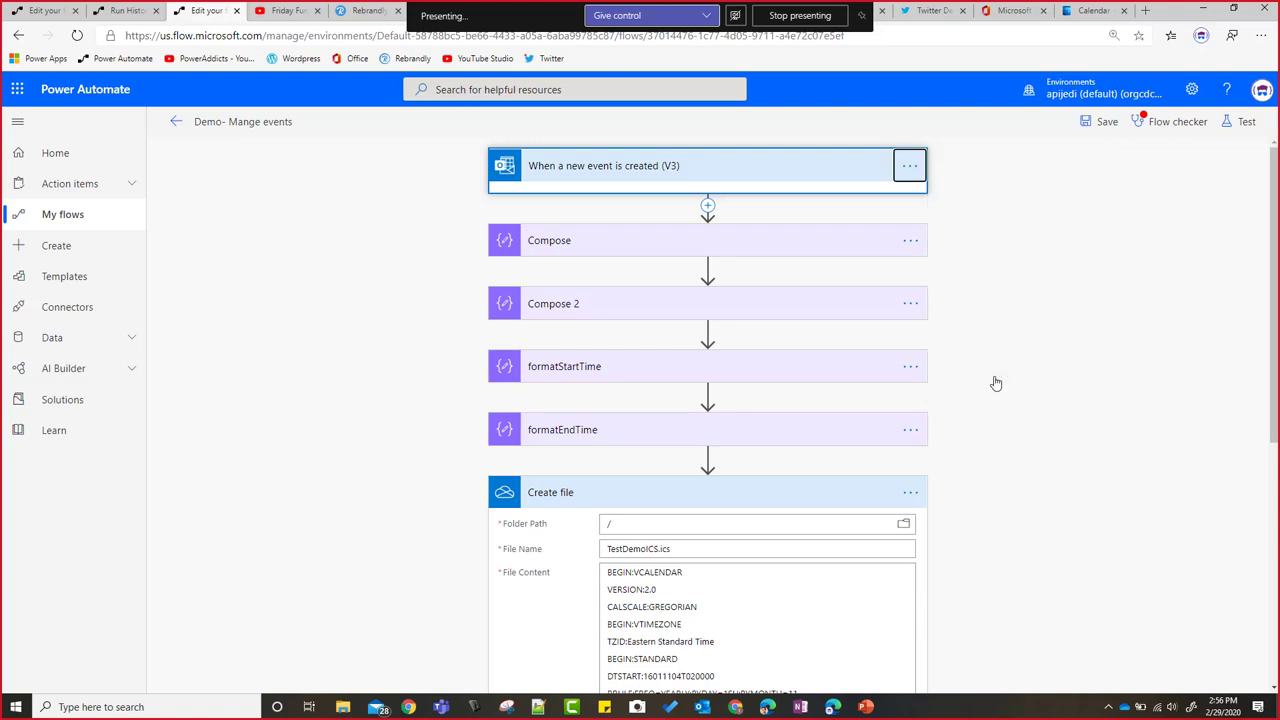
left_click(740, 165)
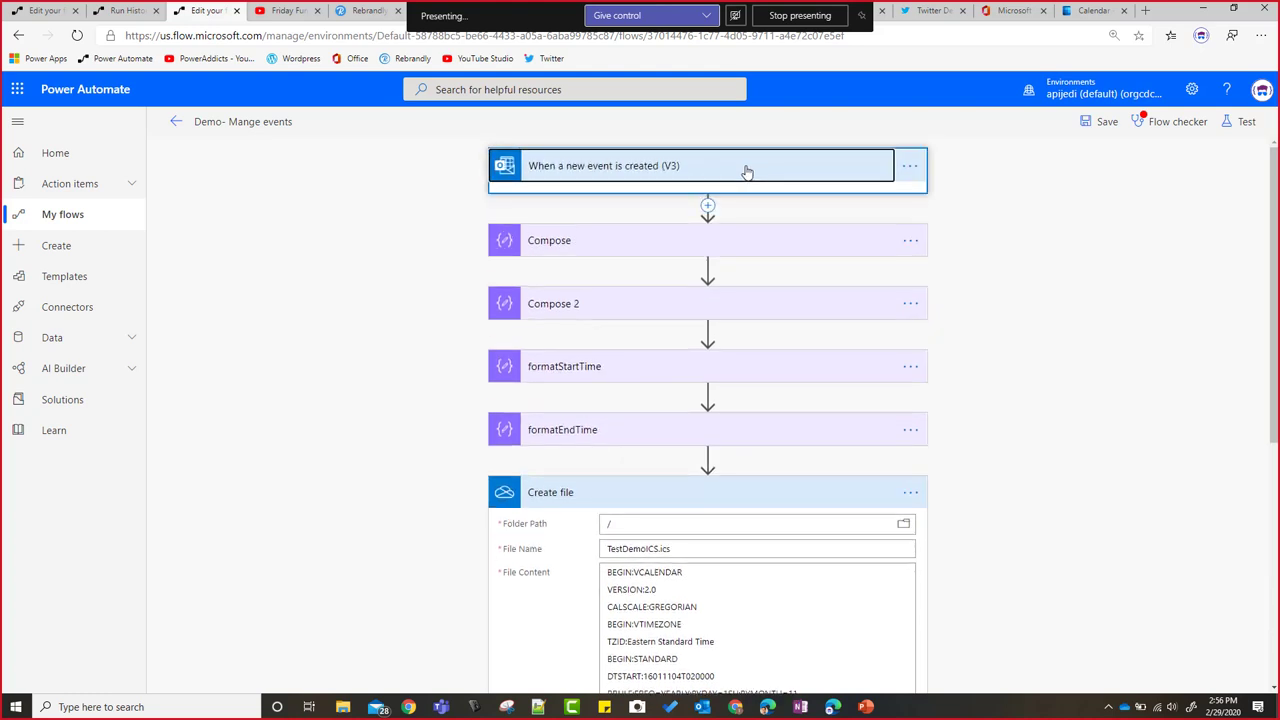
left_click(908, 168)
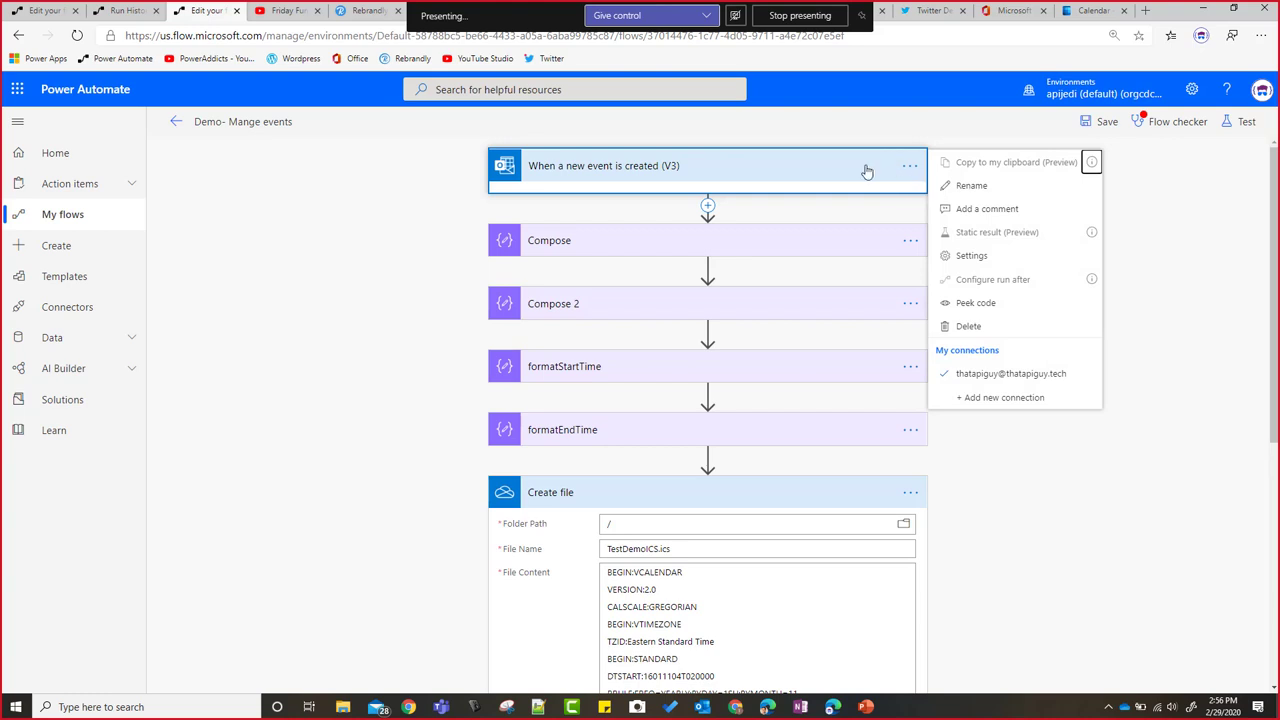
left_click(772, 168)
Step: Review the ICS file content and its available dynamic content in the Create file action of the Demo- Mange events flow
scroll(705, 572, "down", 4)
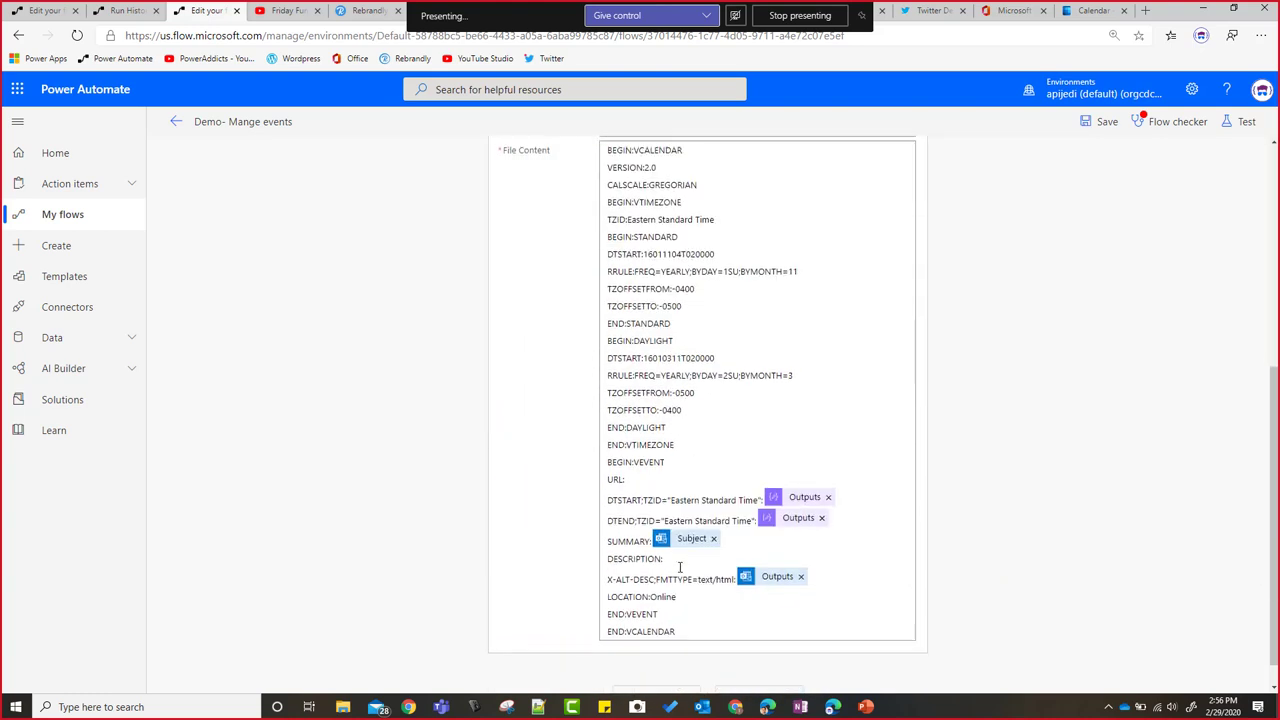
left_click(700, 550)
scroll(1022, 608, "down", 3)
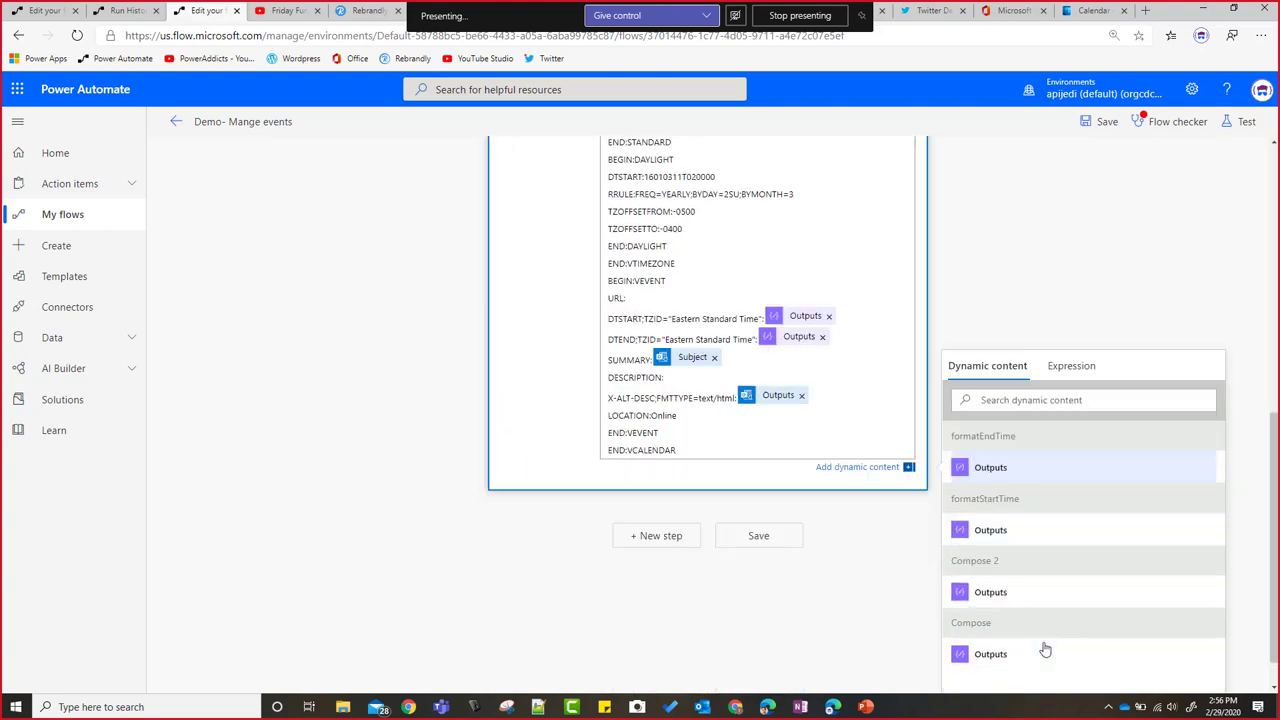
scroll(1063, 308, "up", 7)
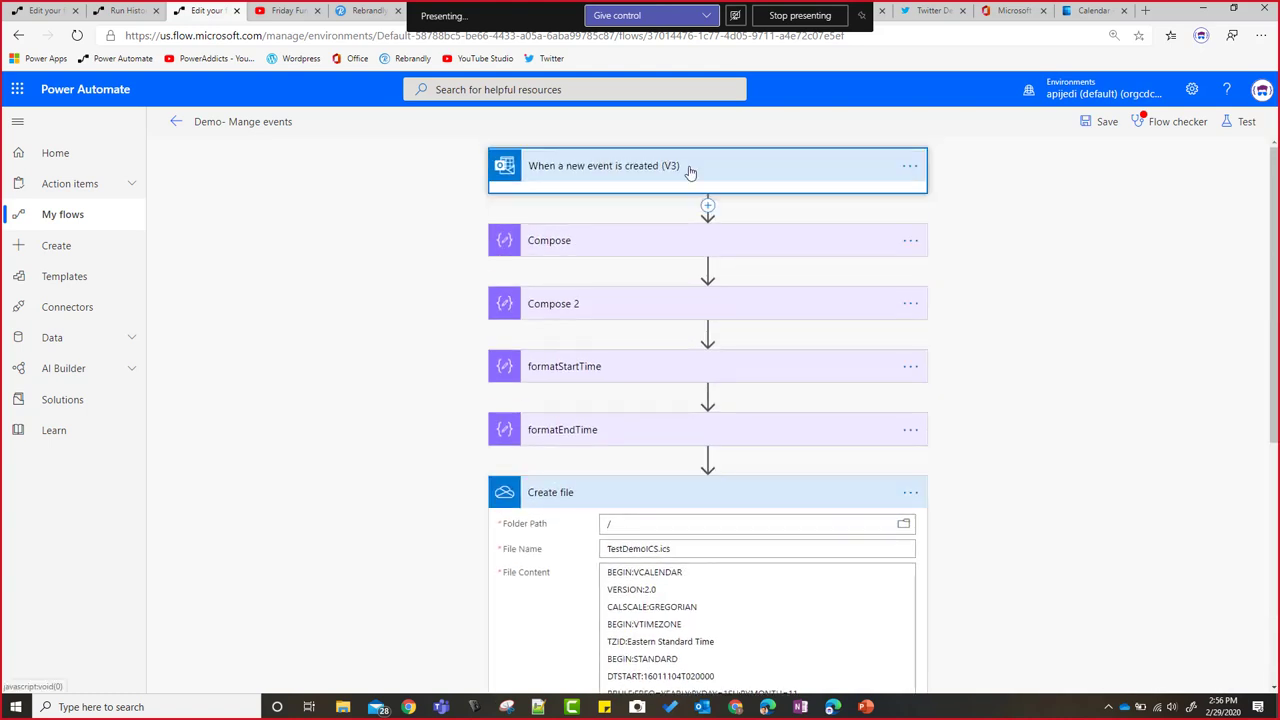
Step: Add a OneDrive for Business Create share link action directly after Create ICS file in the Demo - Manage a QnA event flow
left_click(37, 11)
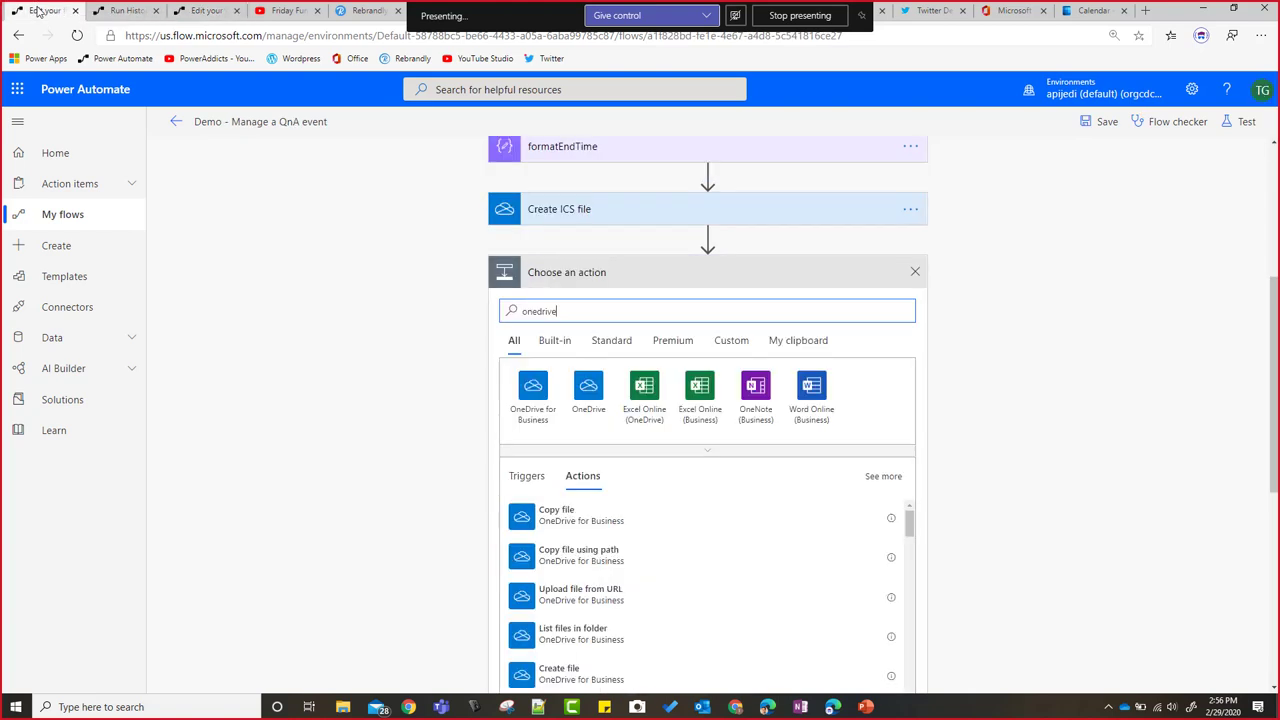
left_click(537, 417)
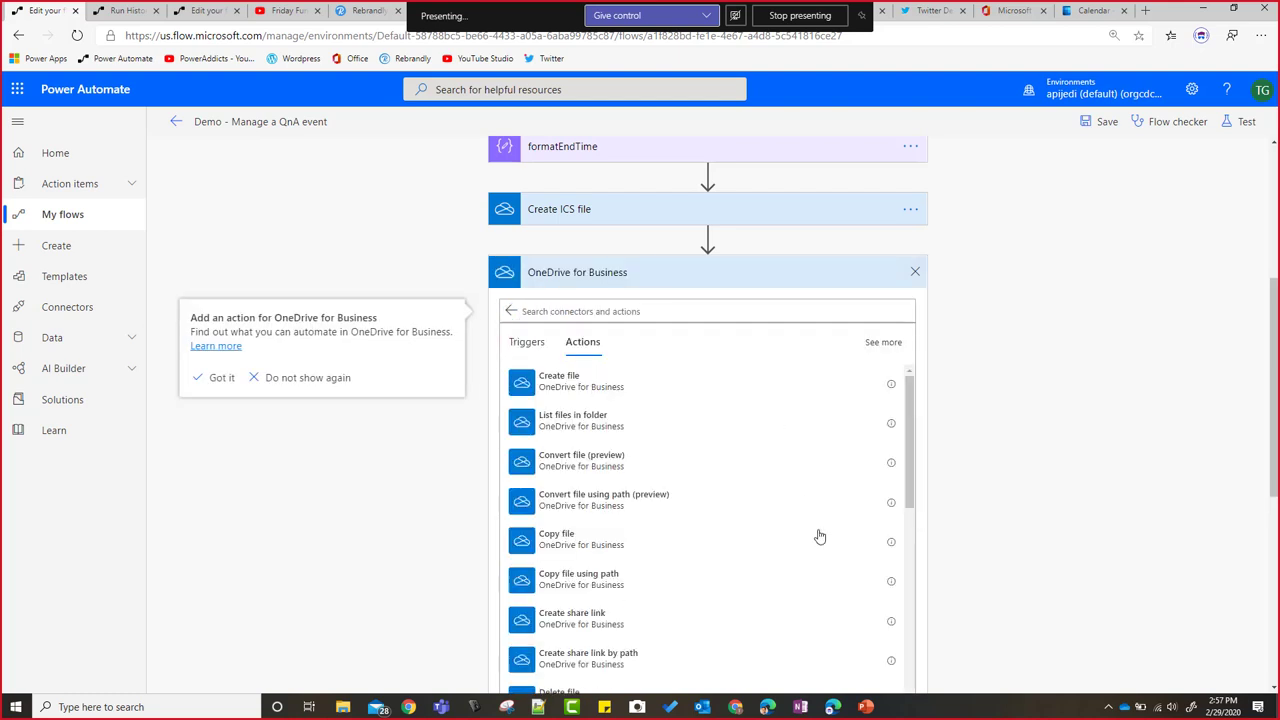
scroll(960, 470, "down", 3)
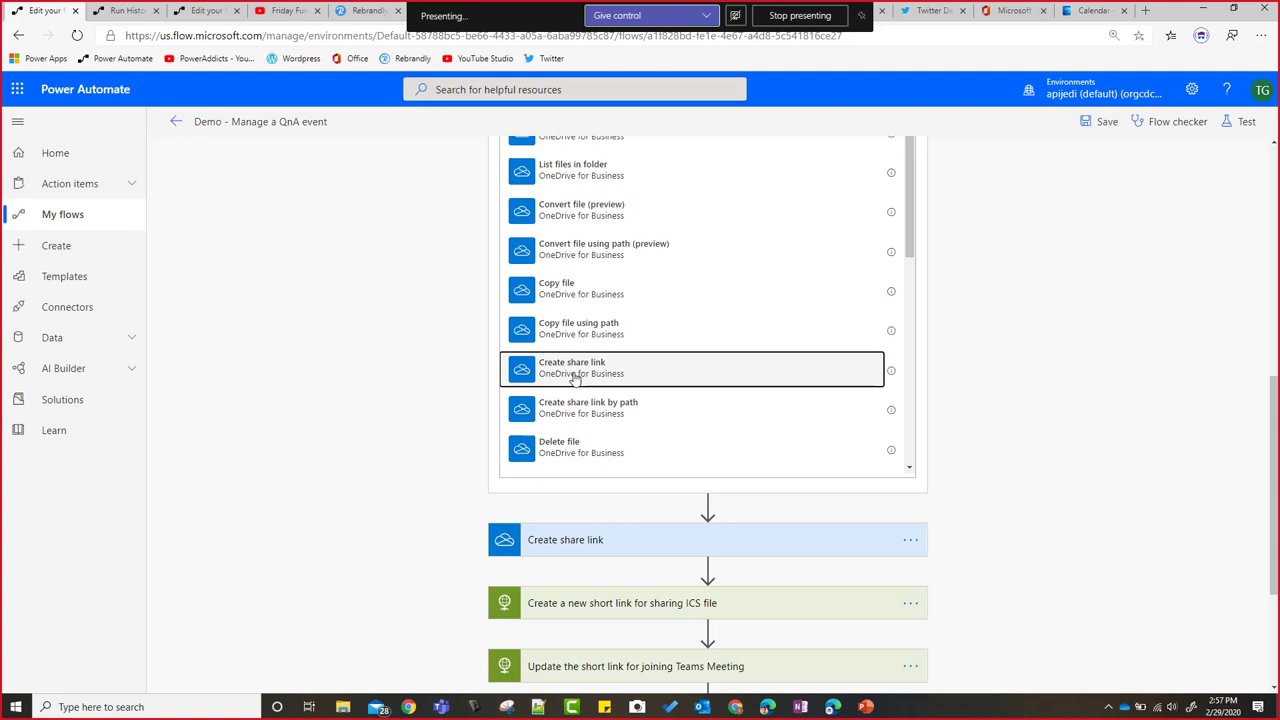
left_click(575, 377)
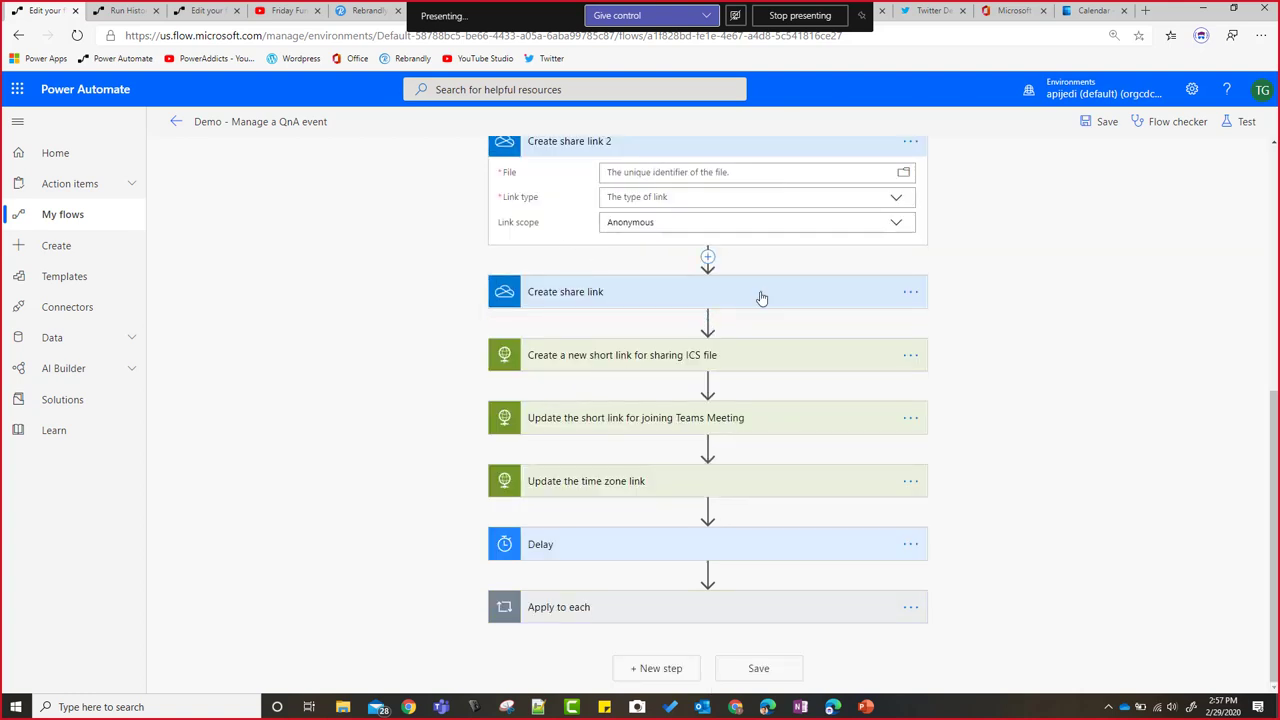
Step: Expand the existing Create share link action and examine its link type and link scope options
scroll(790, 300, "up", 3)
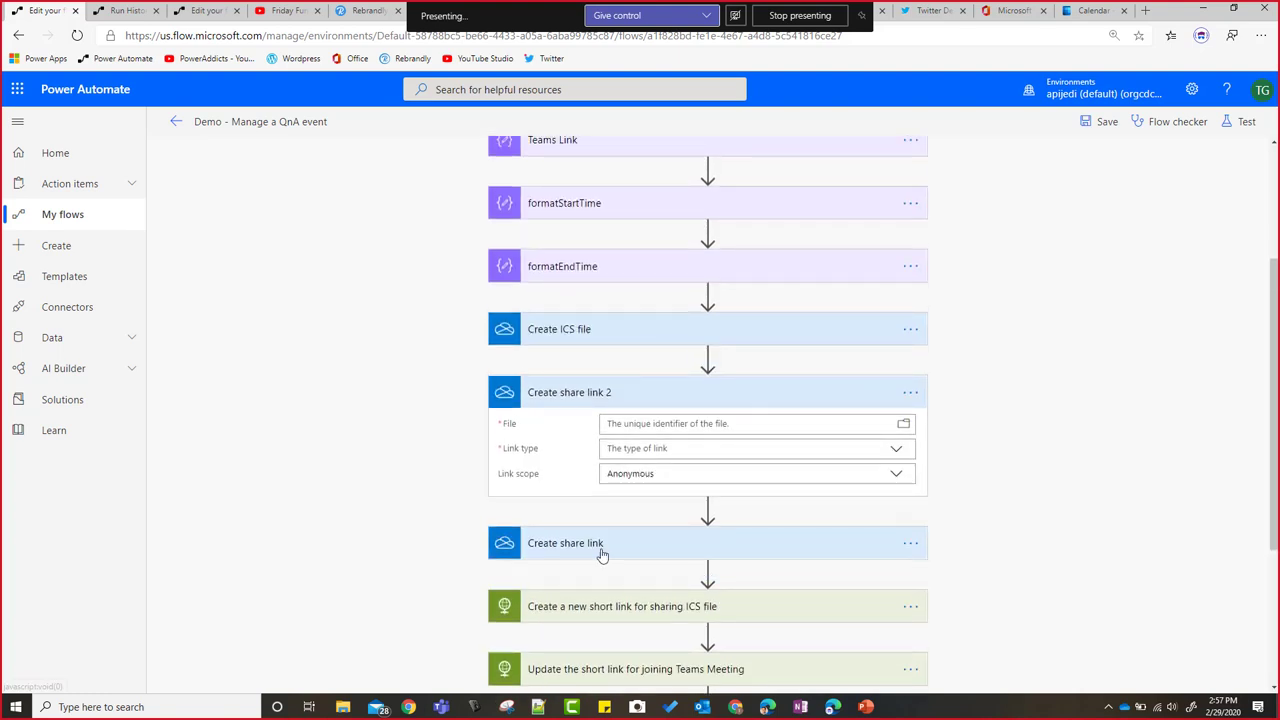
left_click(603, 553)
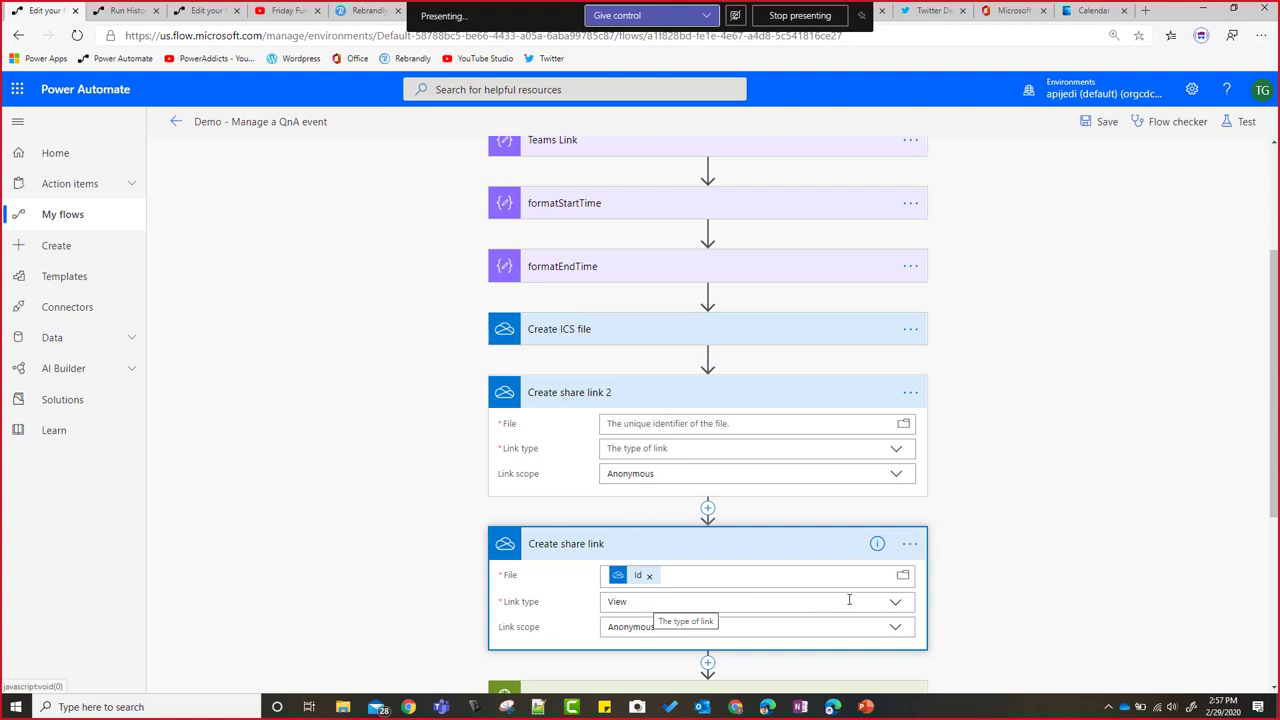
left_click(897, 603)
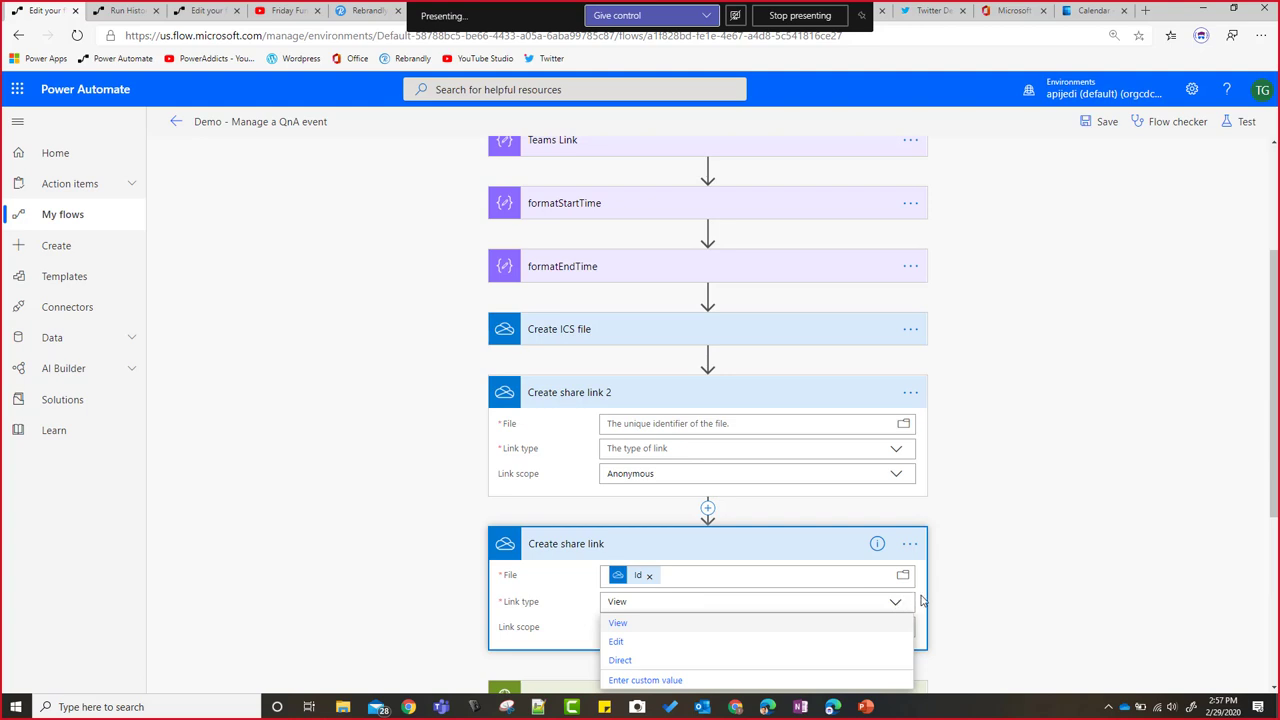
left_click(921, 600)
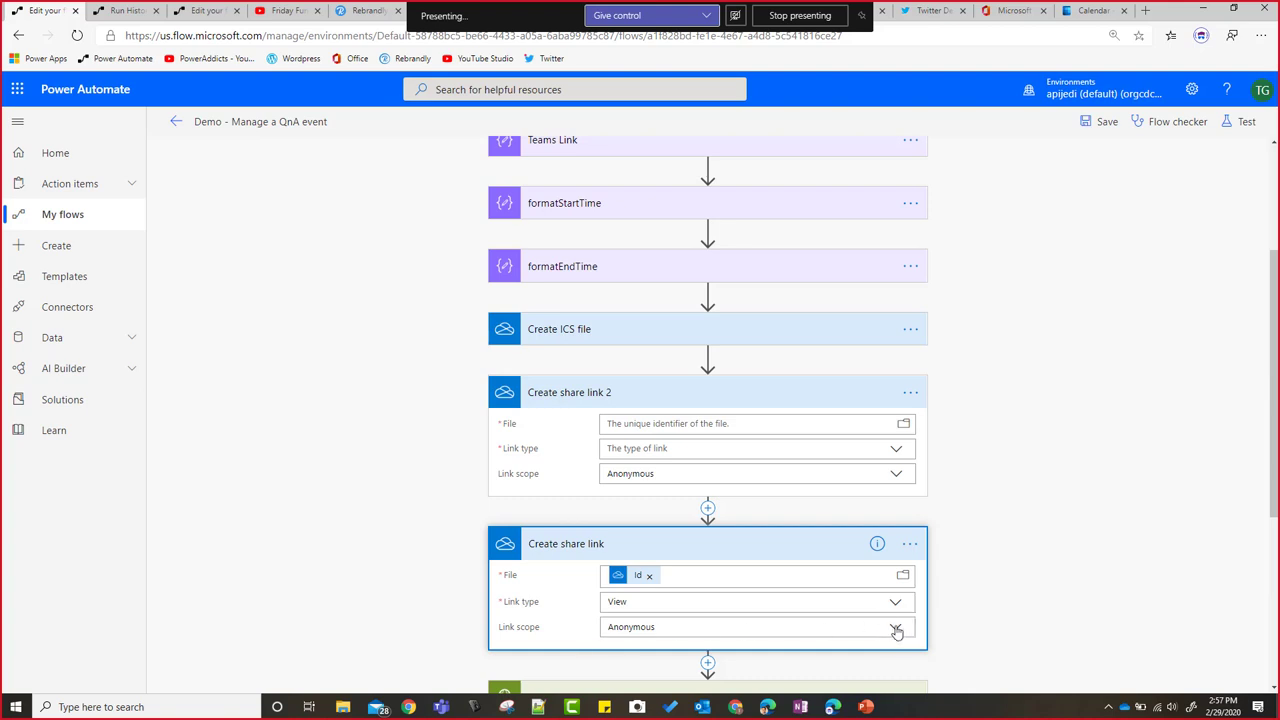
left_click(895, 630)
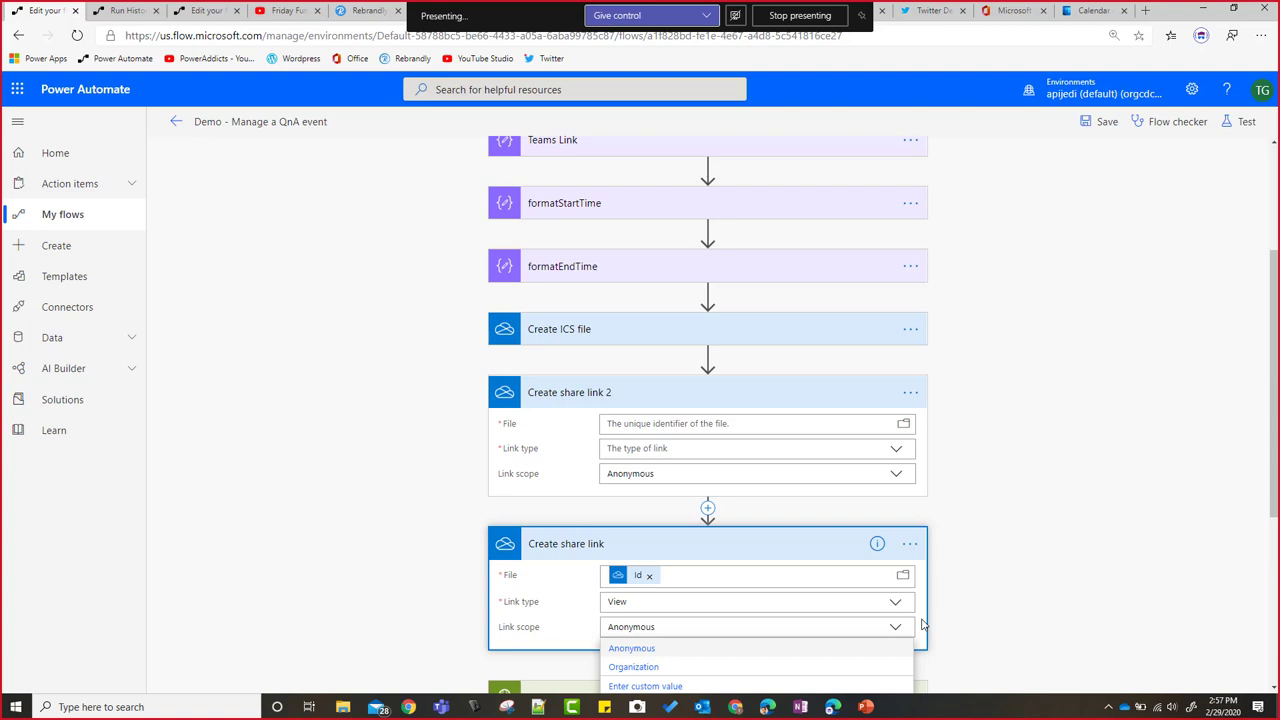
left_click(1008, 582)
scroll(926, 614, "down", 3)
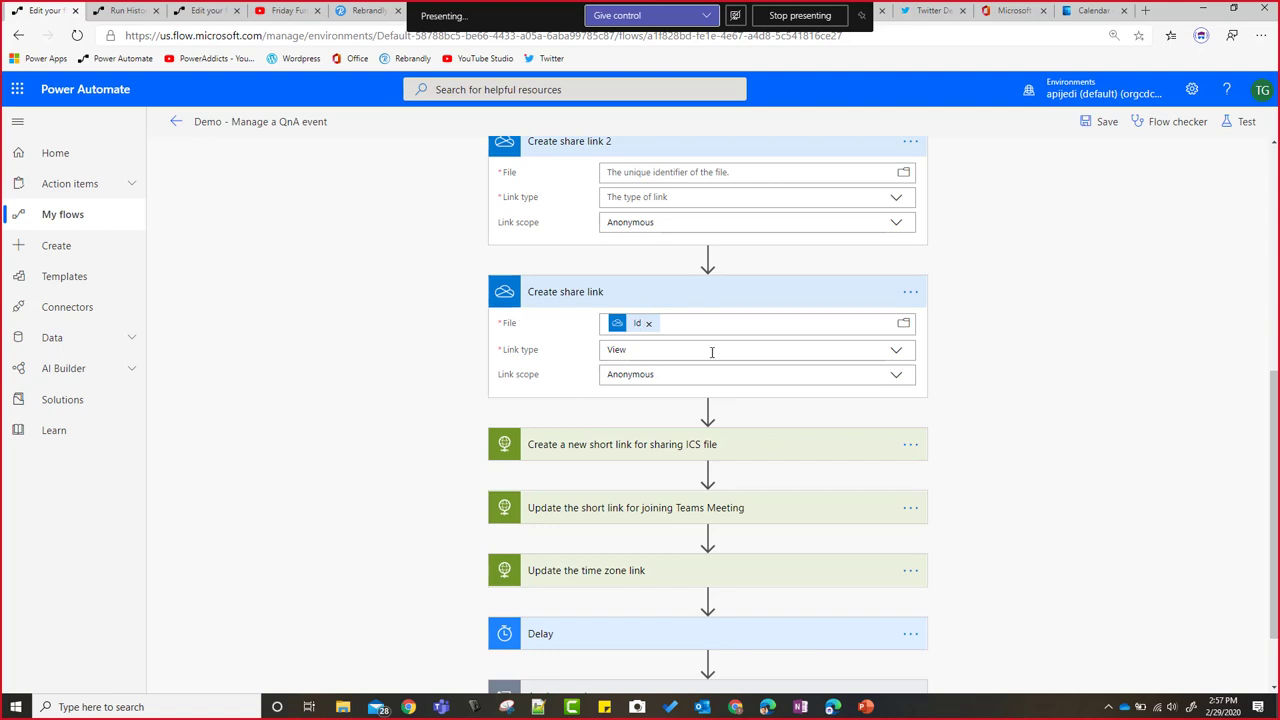
scroll(665, 400, "up", 3)
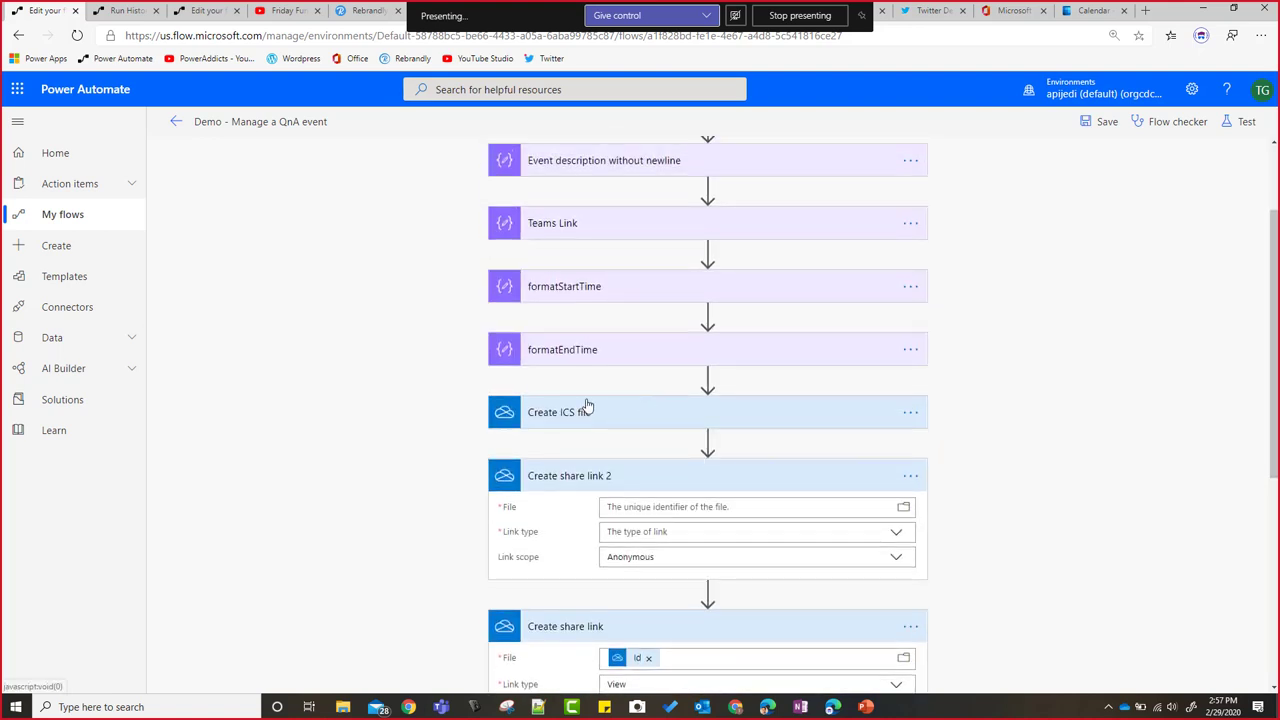
Step: Expand the Create ICS file action and examine its complete file content
left_click(588, 406)
scroll(778, 510, "down", 3)
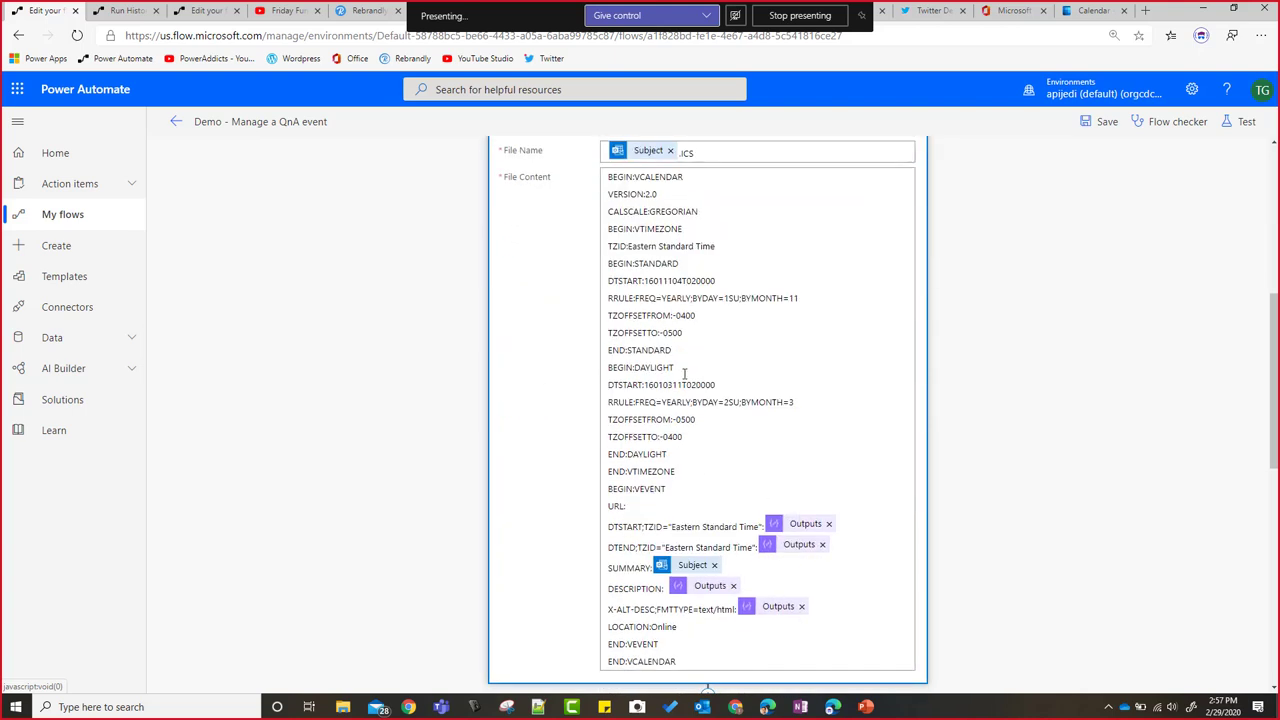
left_click(688, 661)
key("ctrl+a")
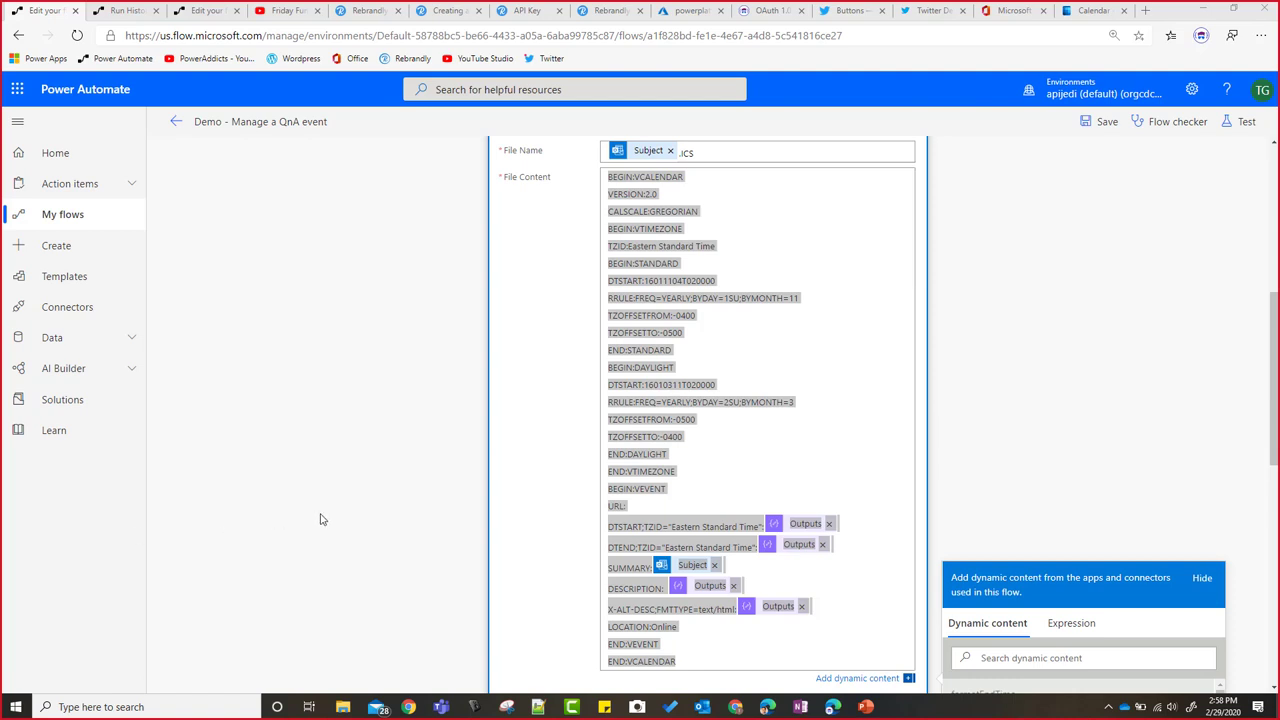
left_click(945, 405)
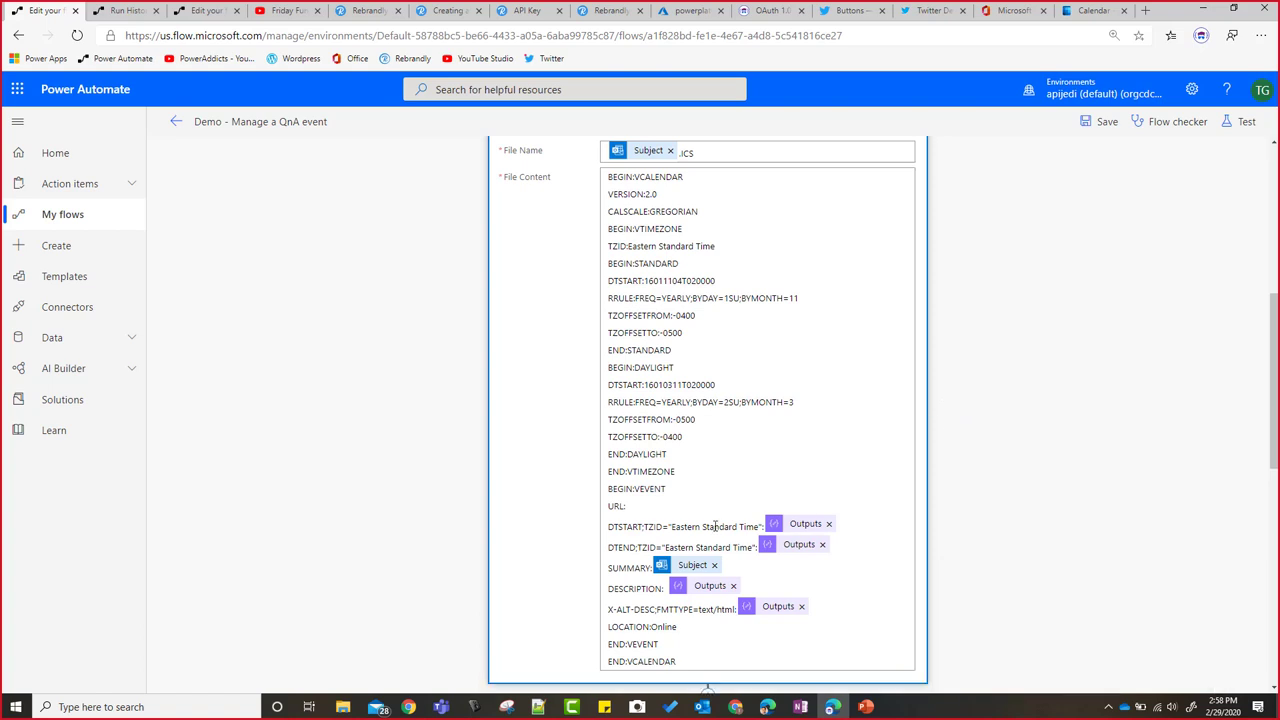
Step: Delete the Create share link 2 action from the QnA event flow
scroll(714, 522, "down", 3)
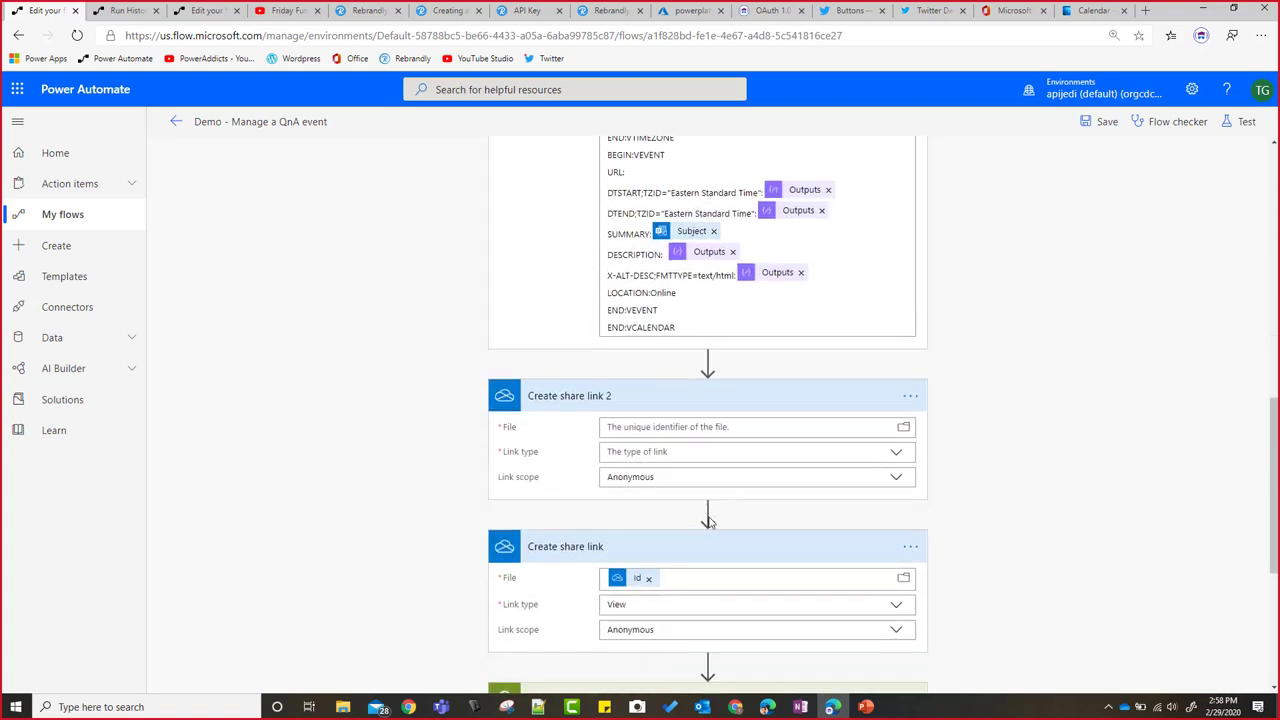
left_click(910, 396)
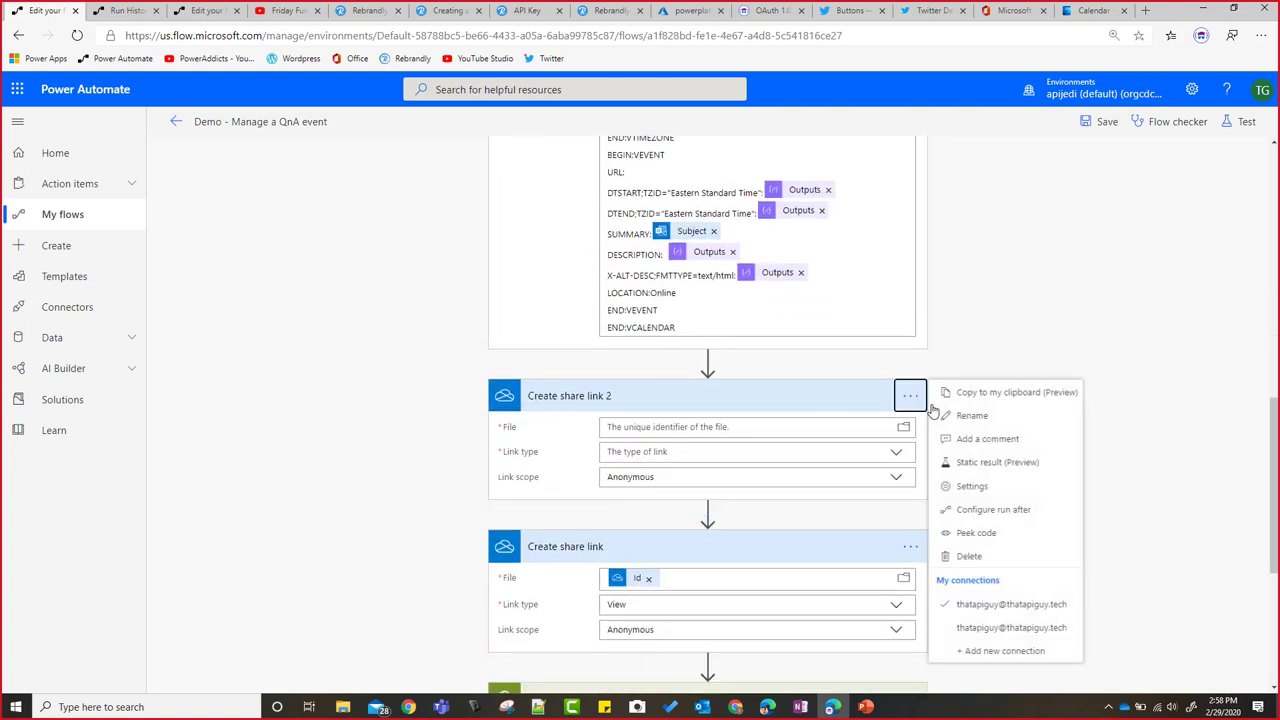
left_click(968, 557)
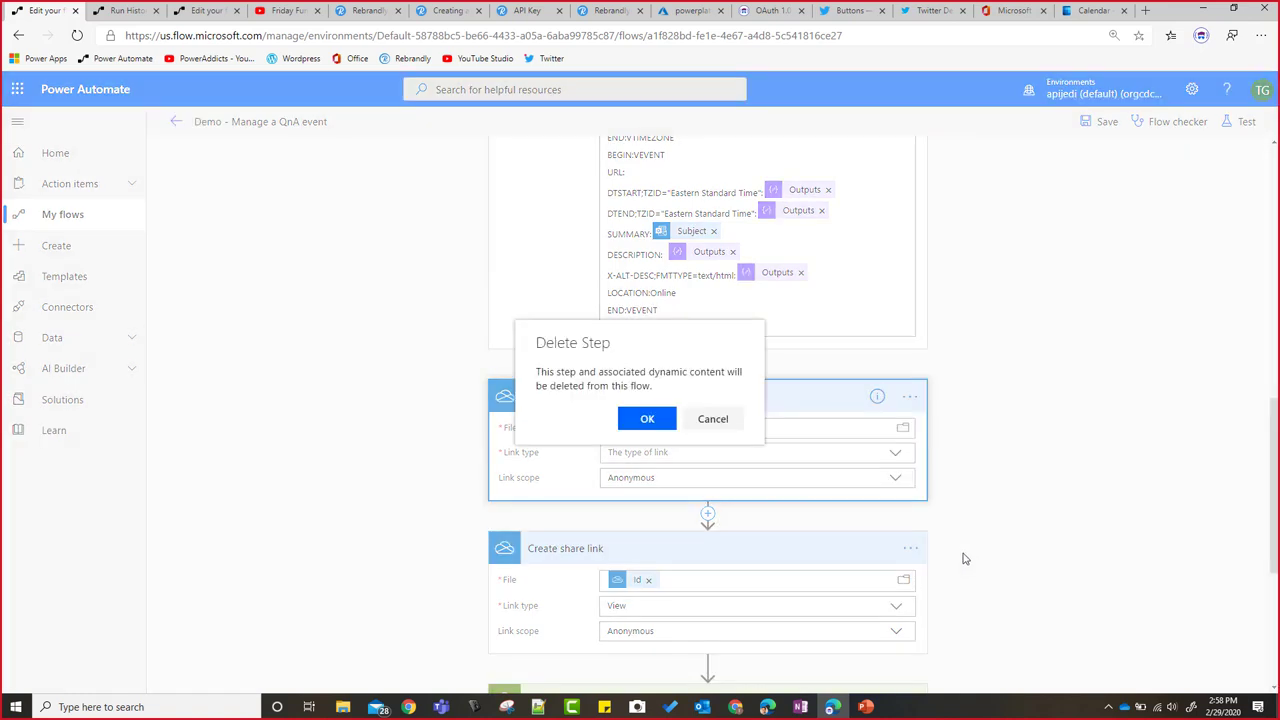
left_click(647, 420)
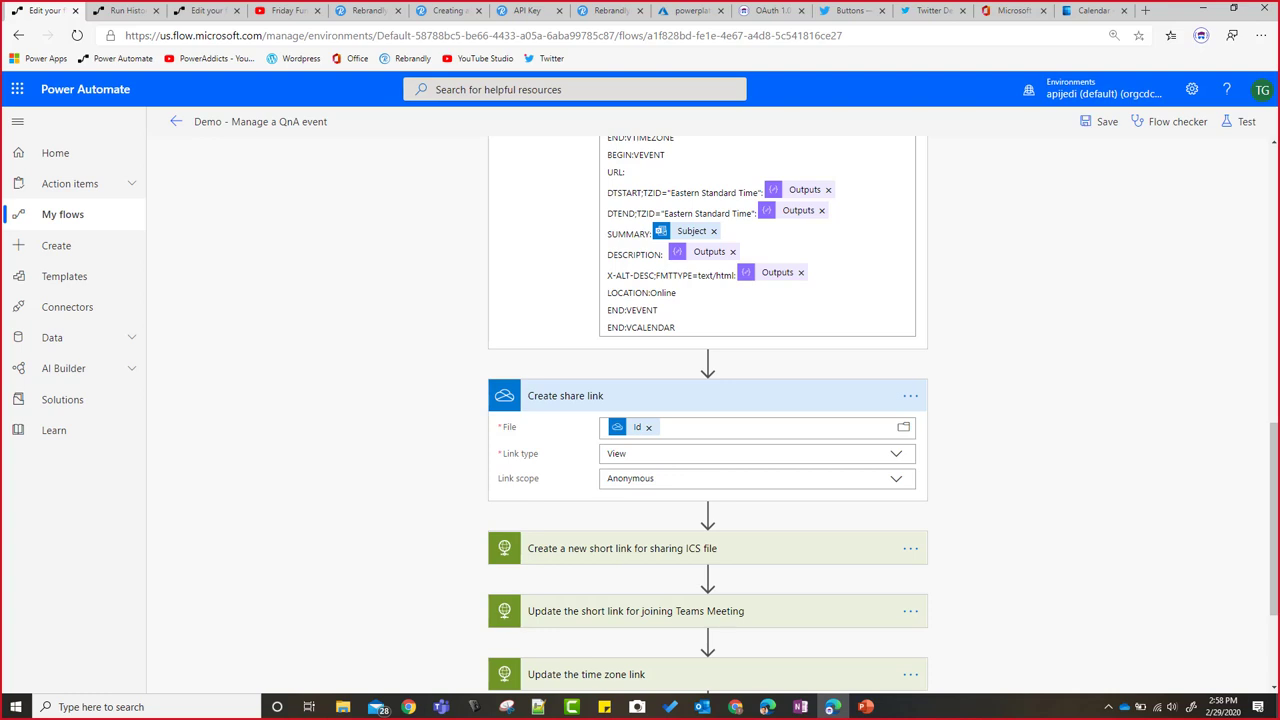
Step: Switch to Rebrandly and inspect the destination URL of the poweraddicts.family/joinuslive link without changing it
left_click(369, 10)
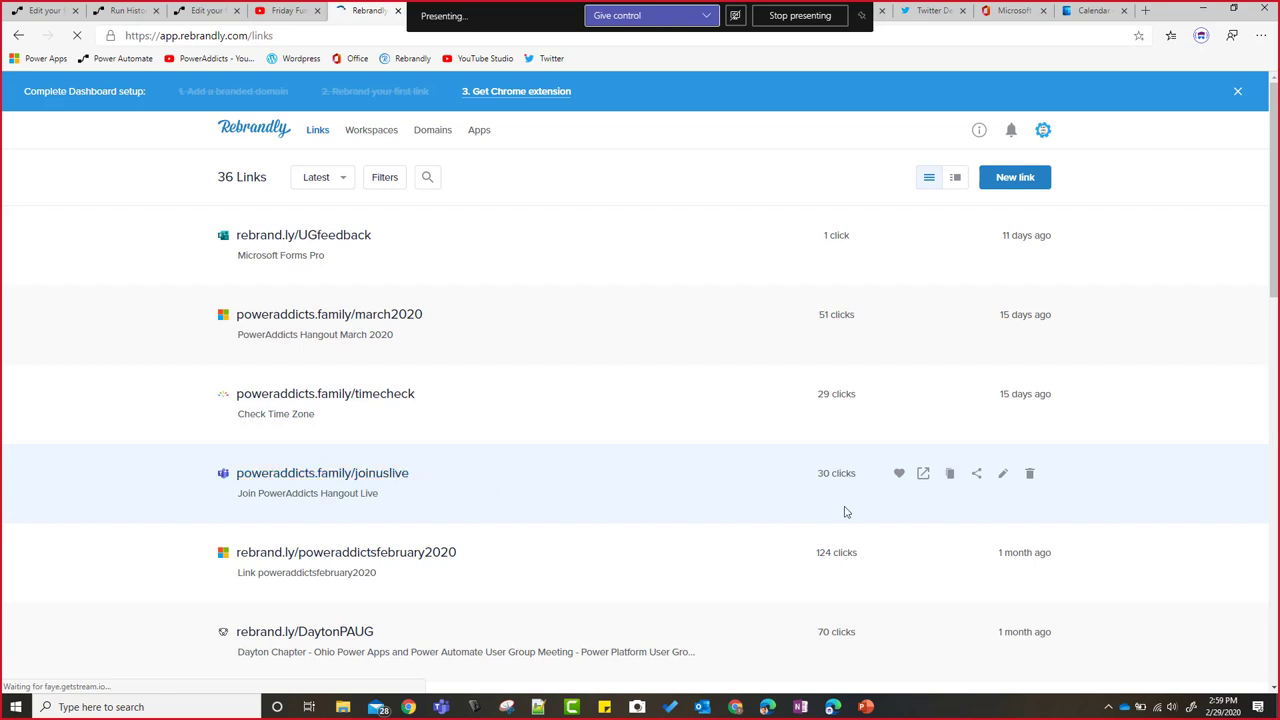
left_click(1004, 476)
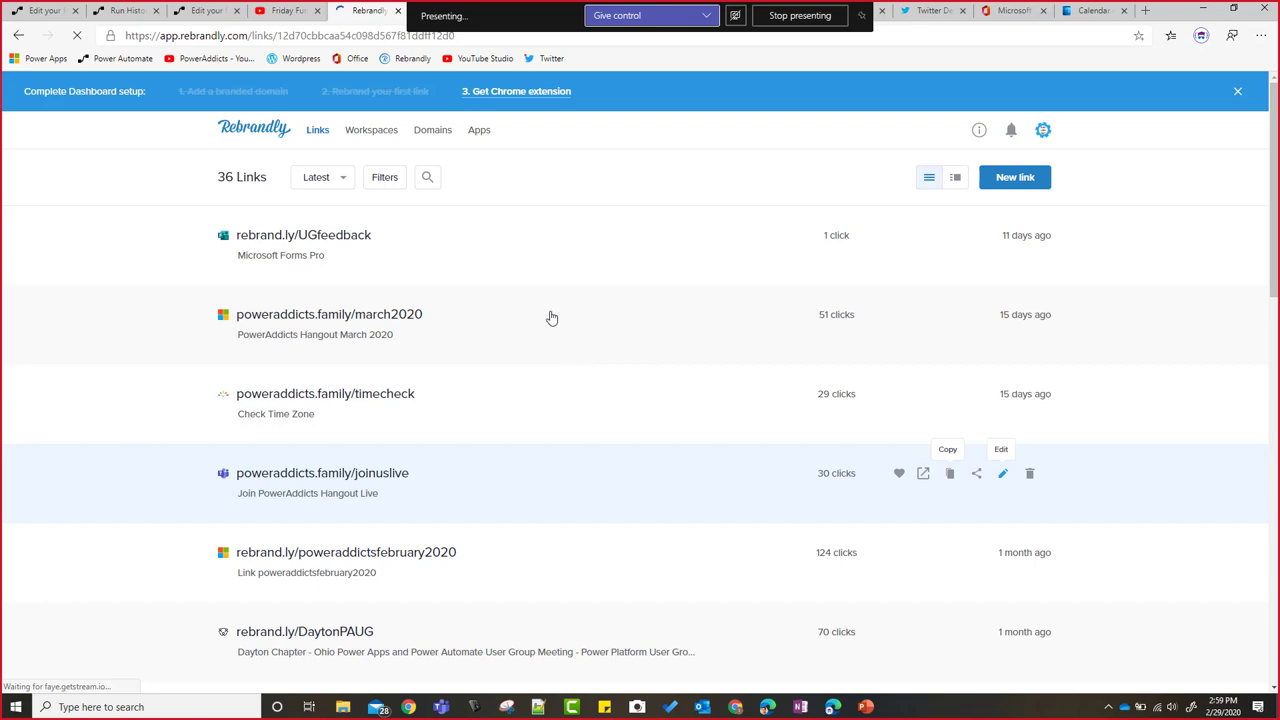
left_click(1005, 478)
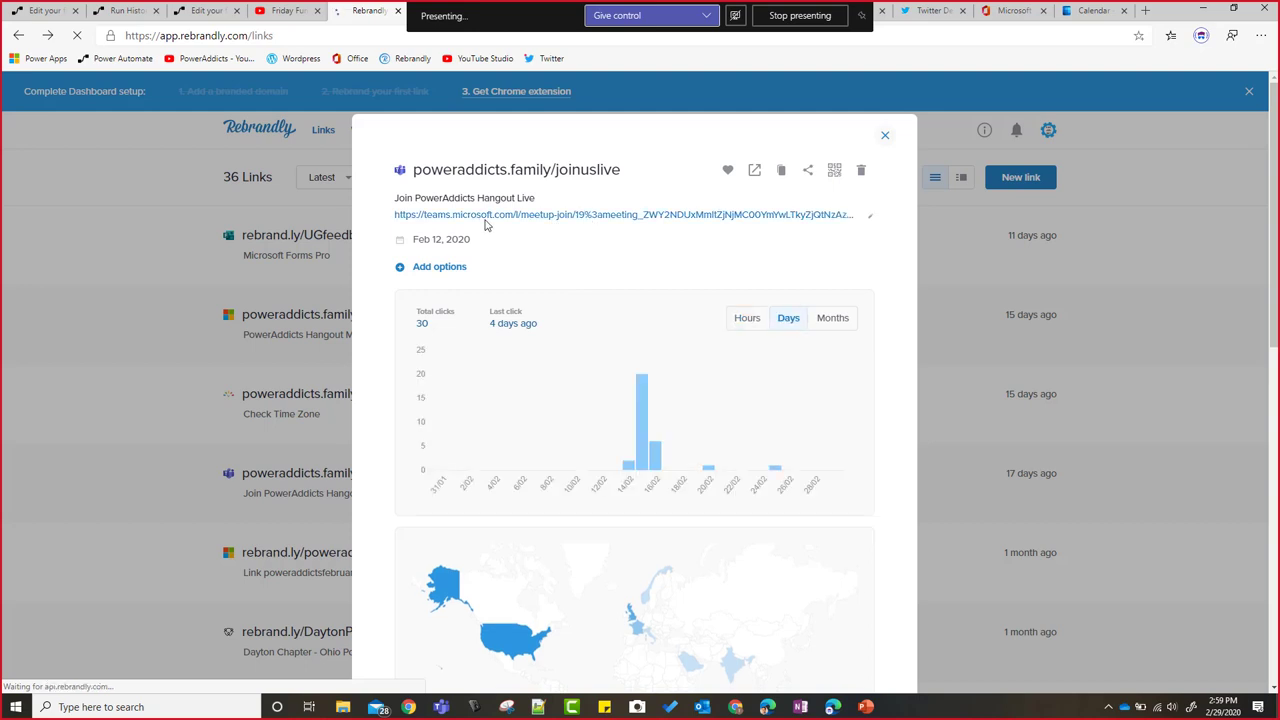
left_click(872, 222)
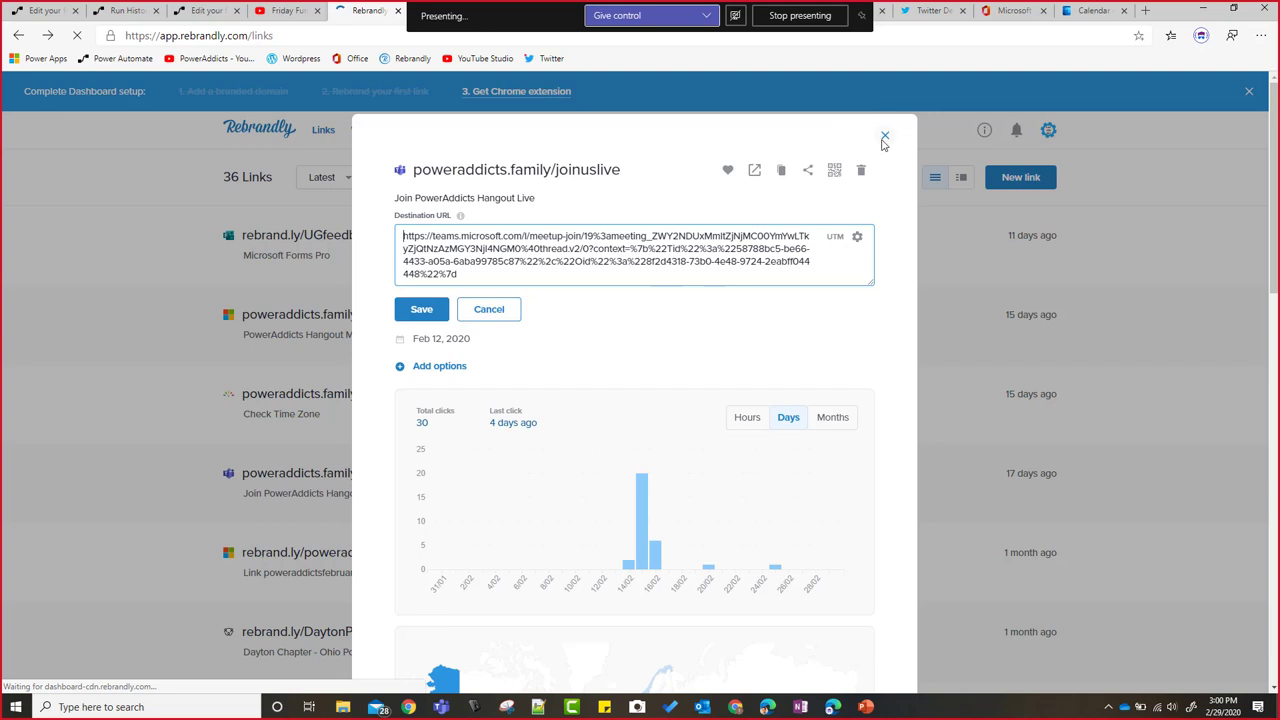
left_click(884, 139)
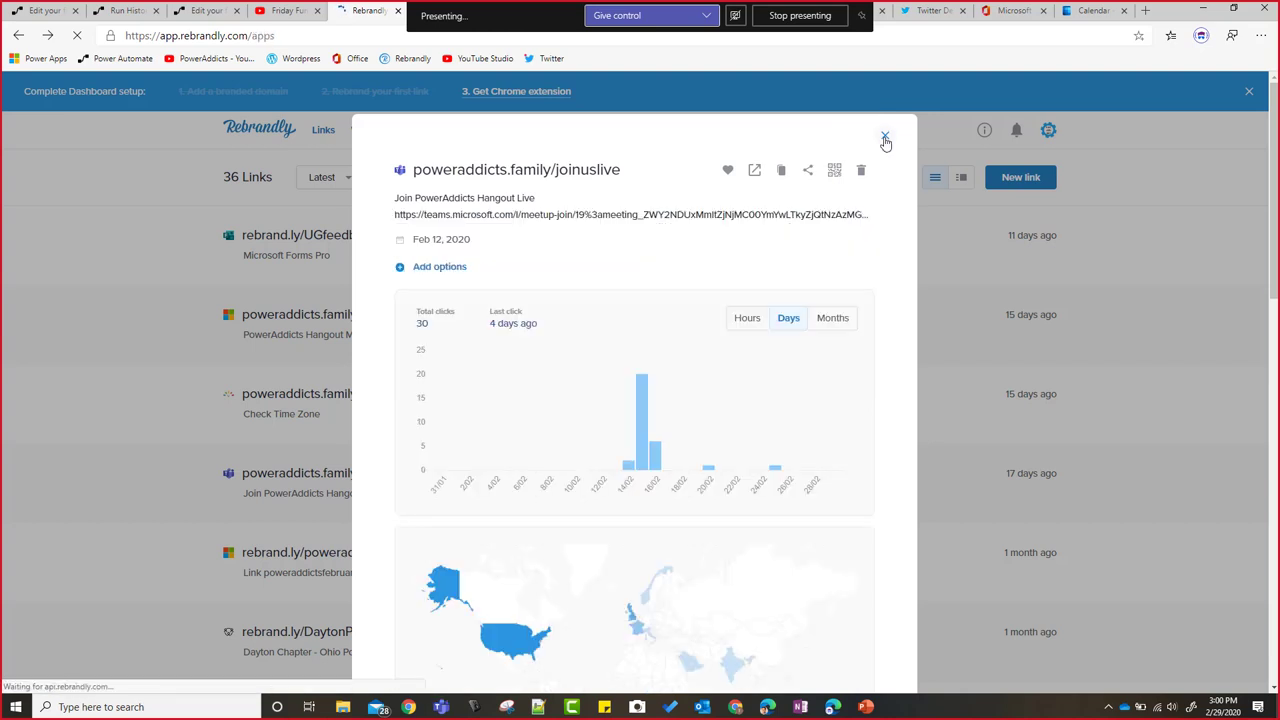
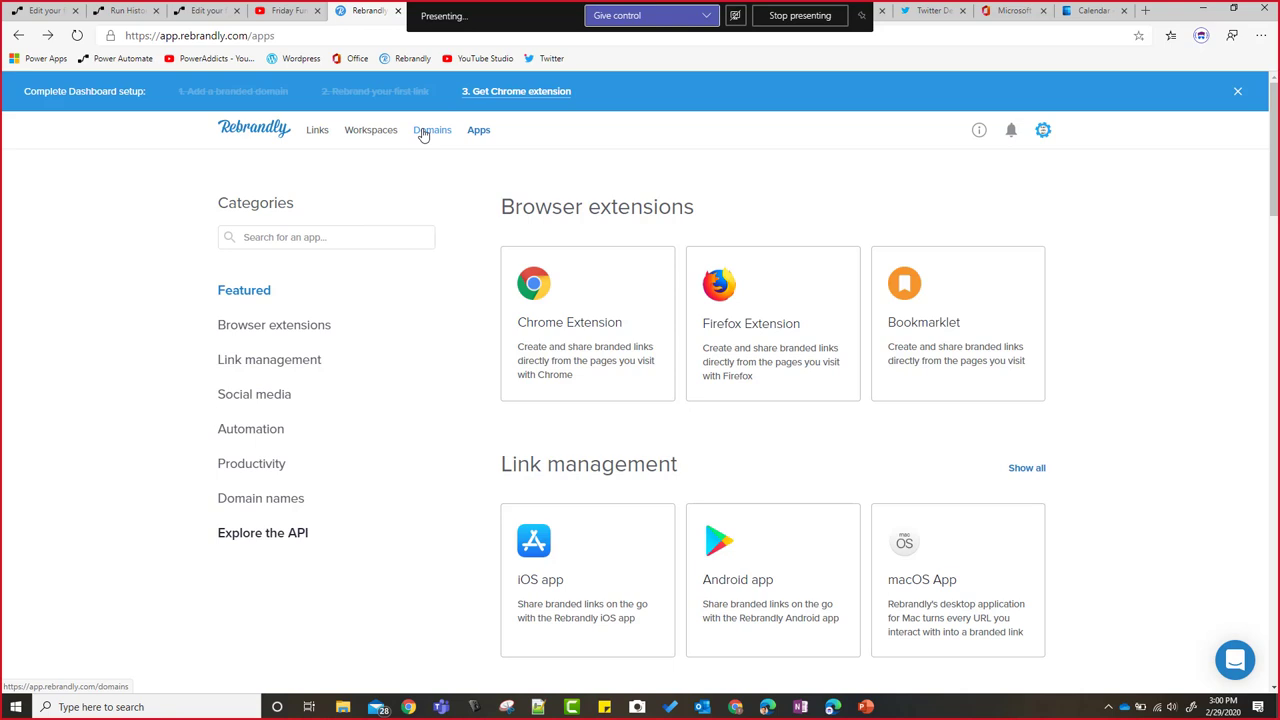
Step: View the Rebrandly account's domains and apps, and return to its list of links
left_click(424, 133)
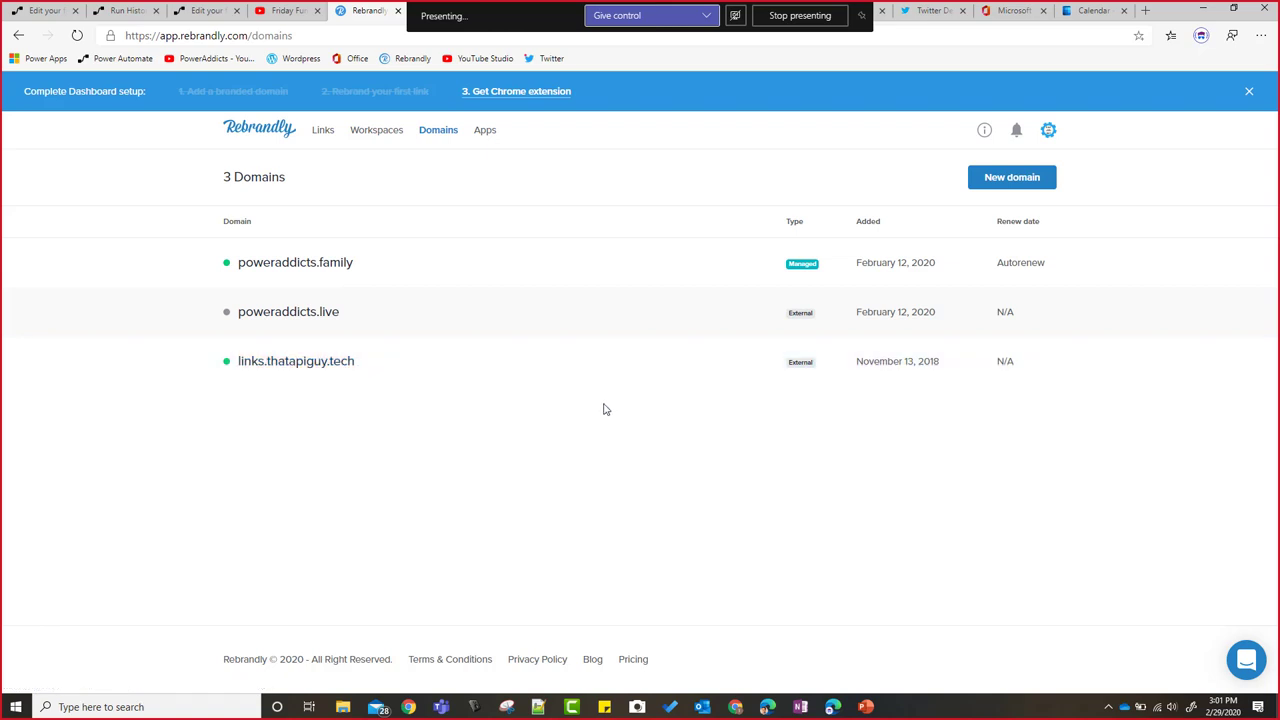
left_click(485, 132)
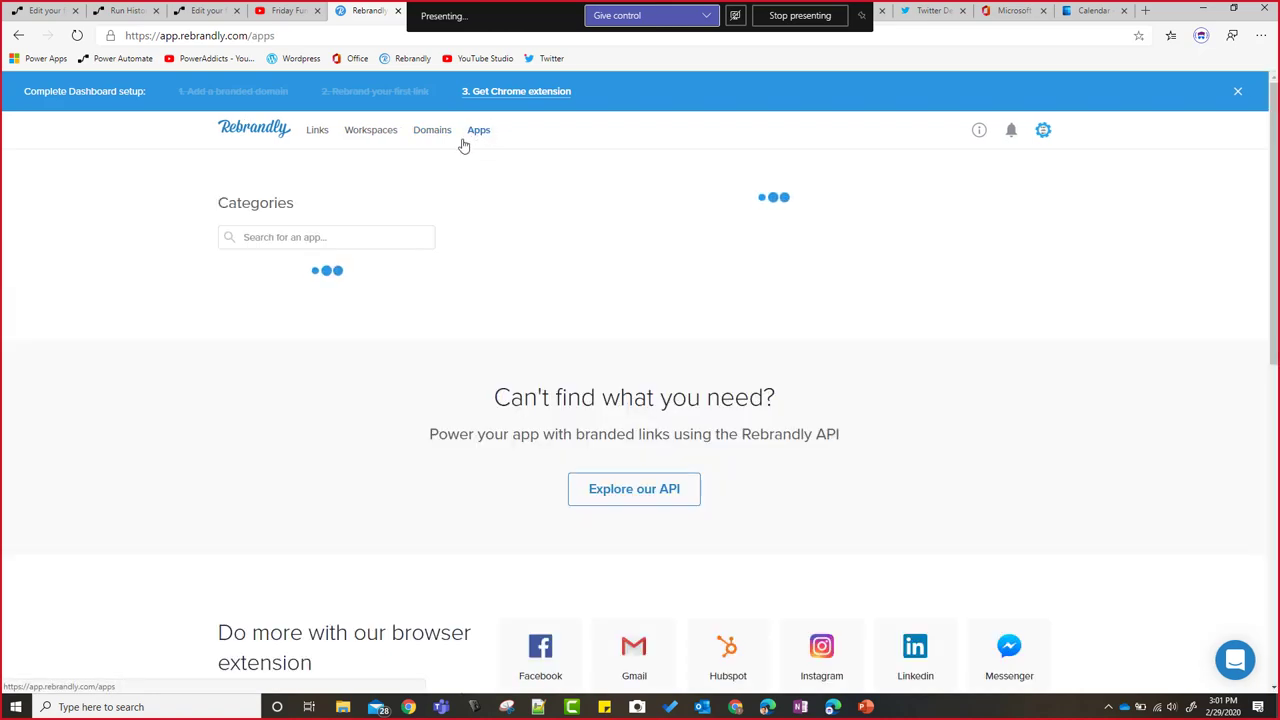
left_click(313, 133)
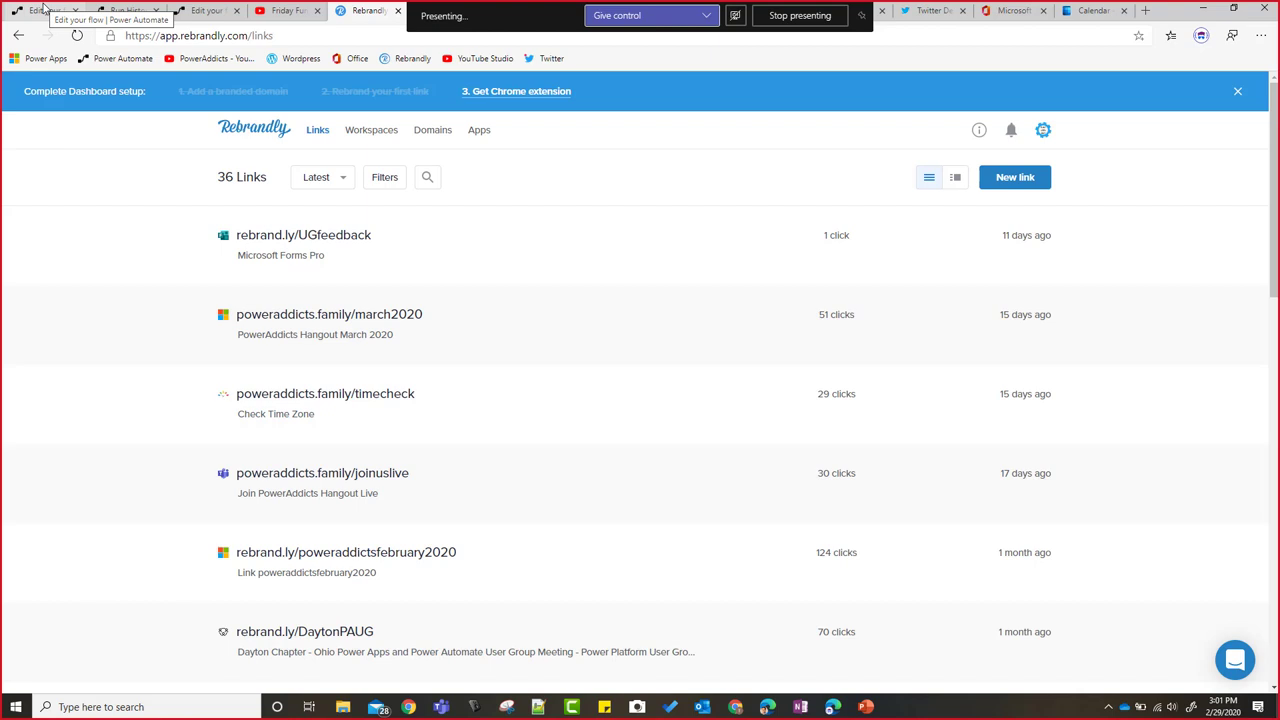
Step: Switch back to the QnA event flow and examine the settings of the Create a new short link for sharing ICS file action
left_click(43, 9)
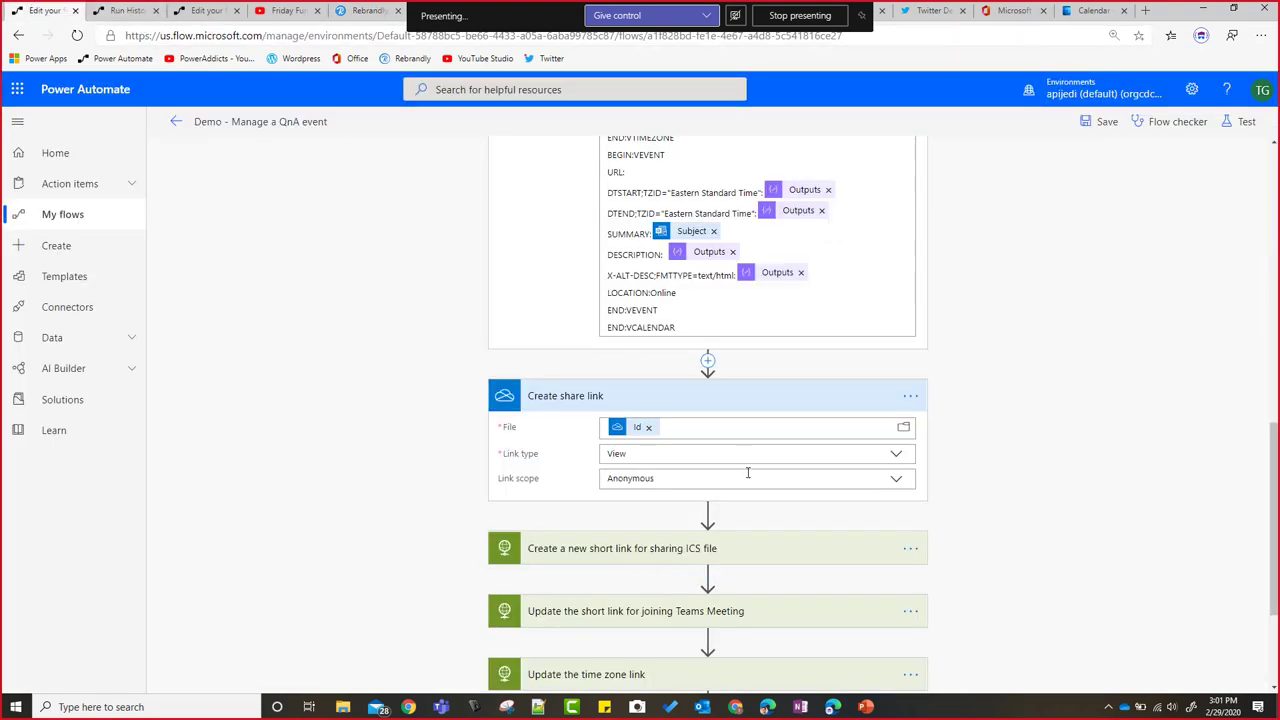
scroll(640, 530, "down", 2)
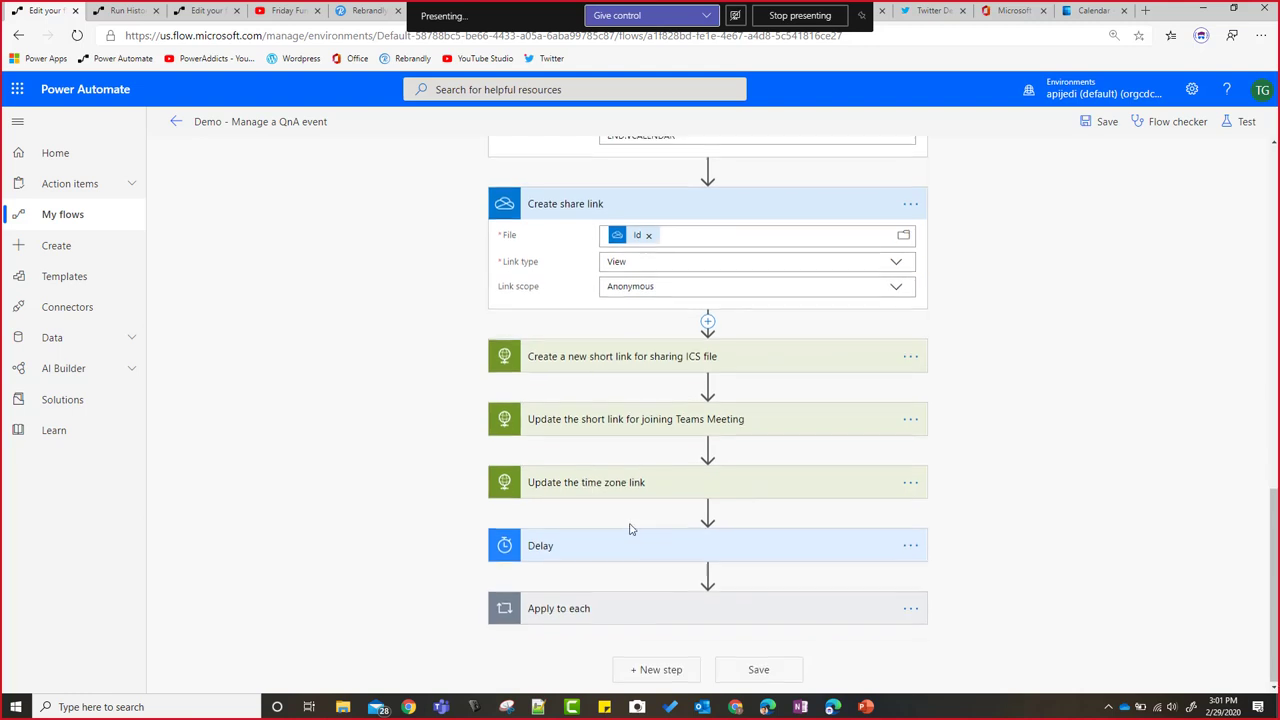
left_click(617, 357)
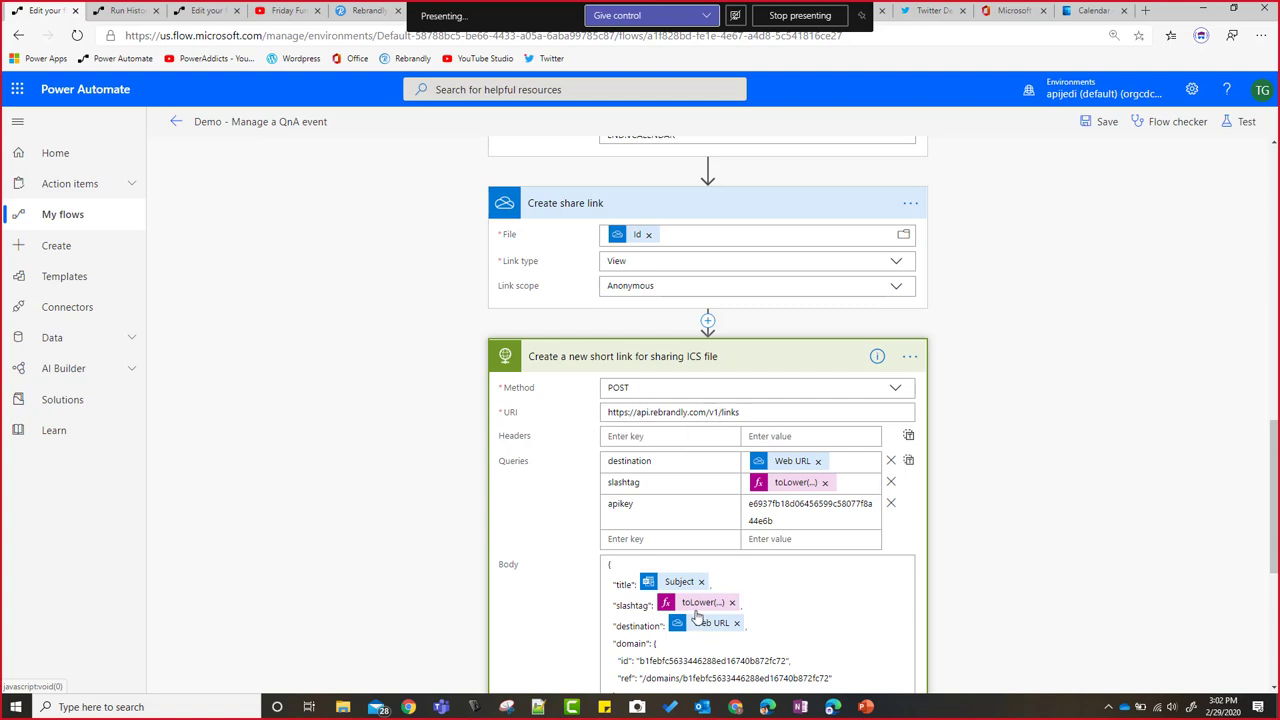
left_click(1040, 237)
left_click(368, 10)
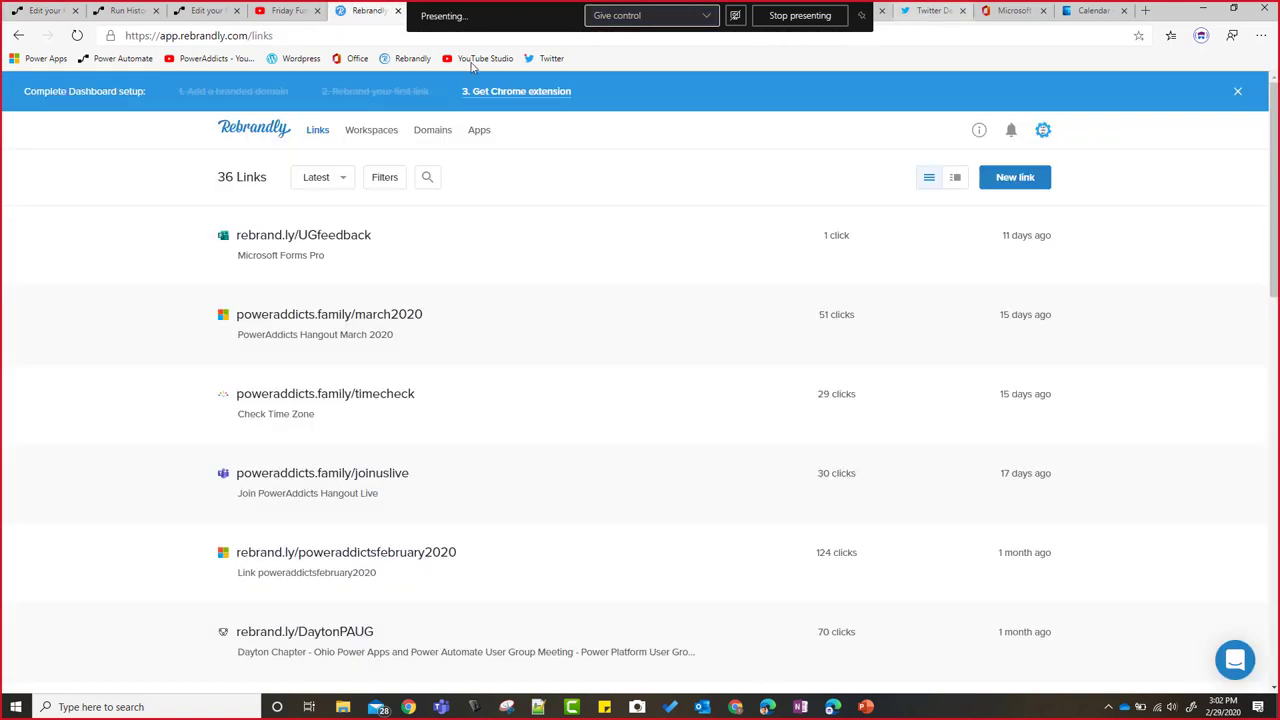
left_click(332, 35)
type("https://developers.rebrandly.com/docs/create-a-new-link")
key("Return")
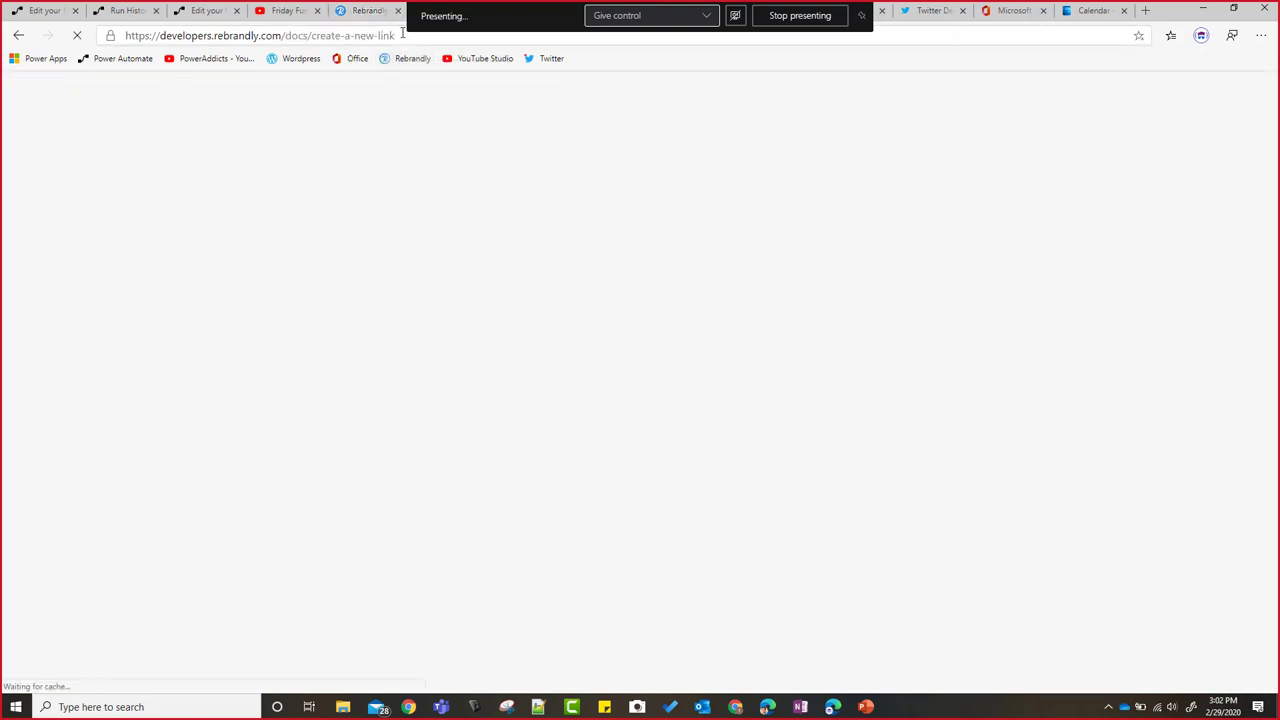
Step: Review the Link Parameters table in the Rebrandly documentation on creating a new link, and return to the QnA event flow
left_click(402, 34)
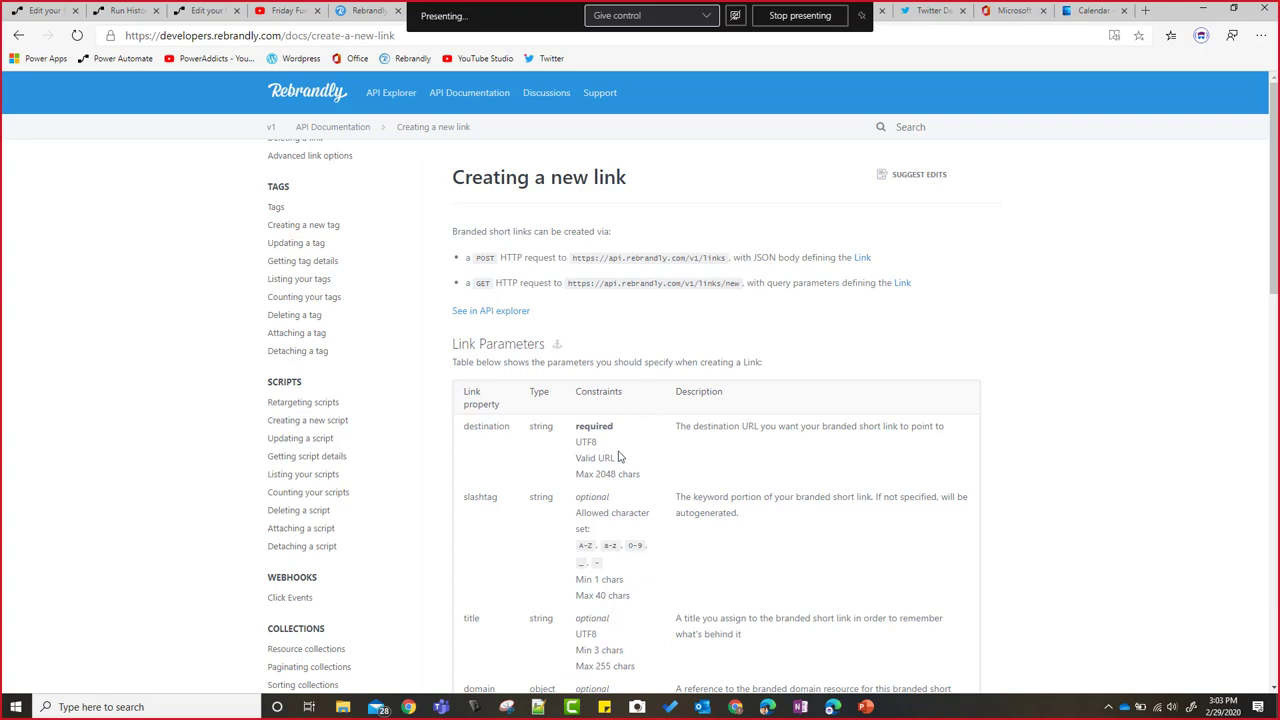
scroll(533, 520, "down", 2)
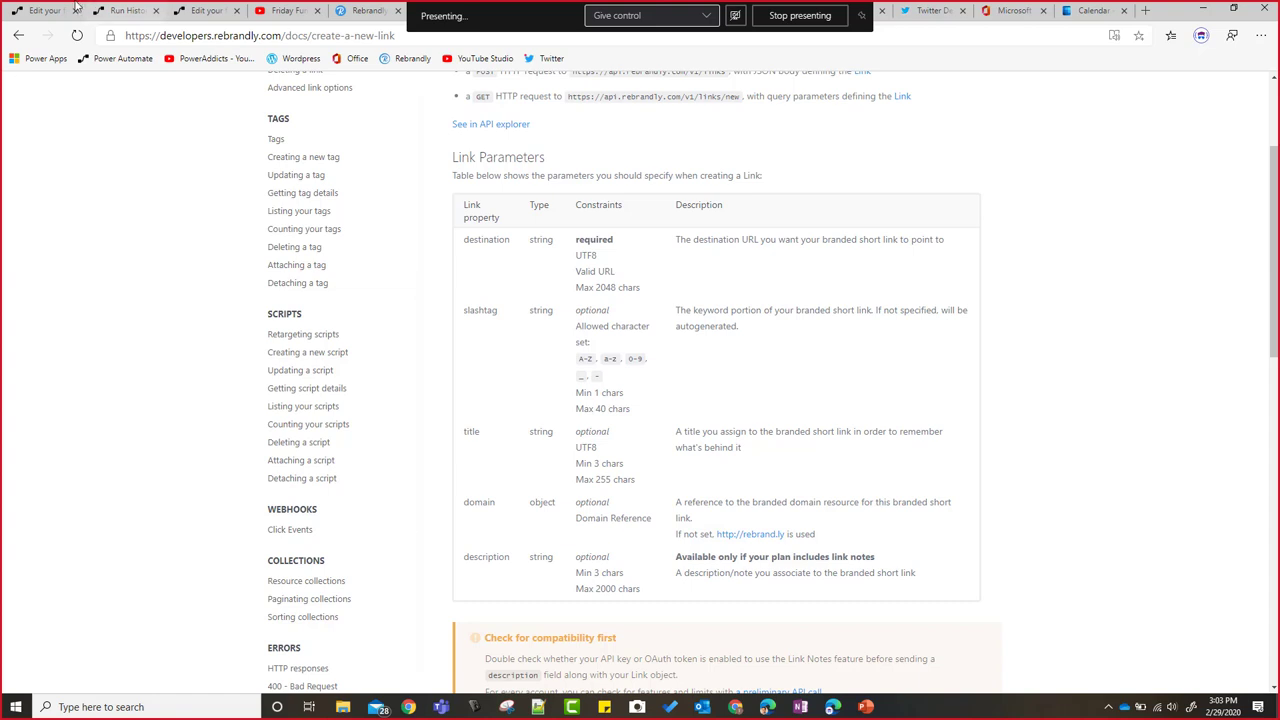
left_click(22, 11)
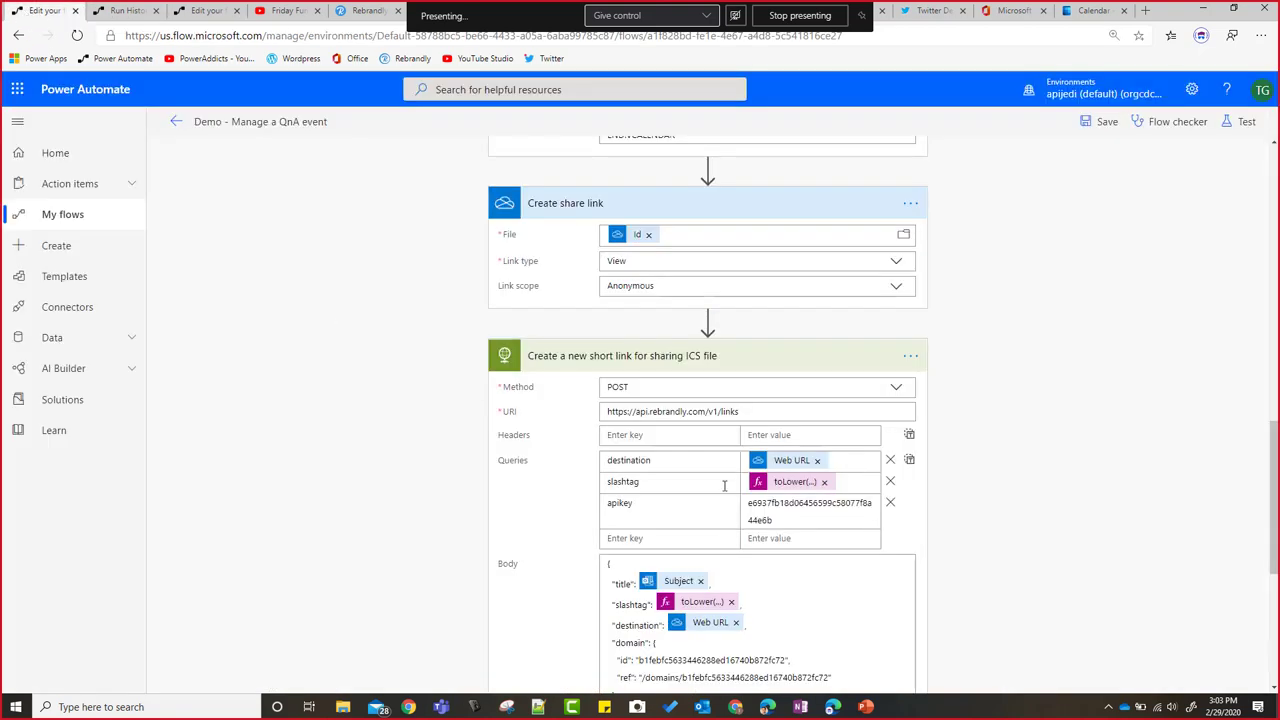
Step: Inspect the full slashtag expression in the short link action's body and check it against the list of links in Rebrandly
scroll(708, 454, "down", 2)
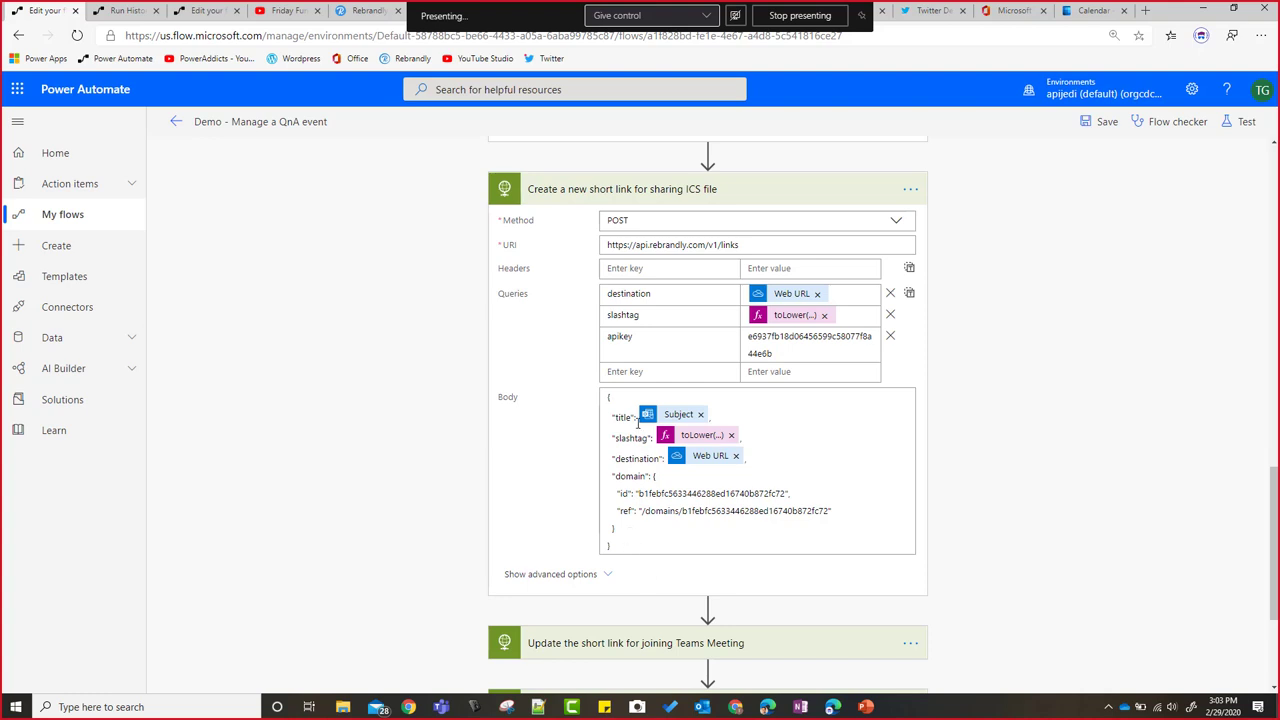
left_click(697, 436)
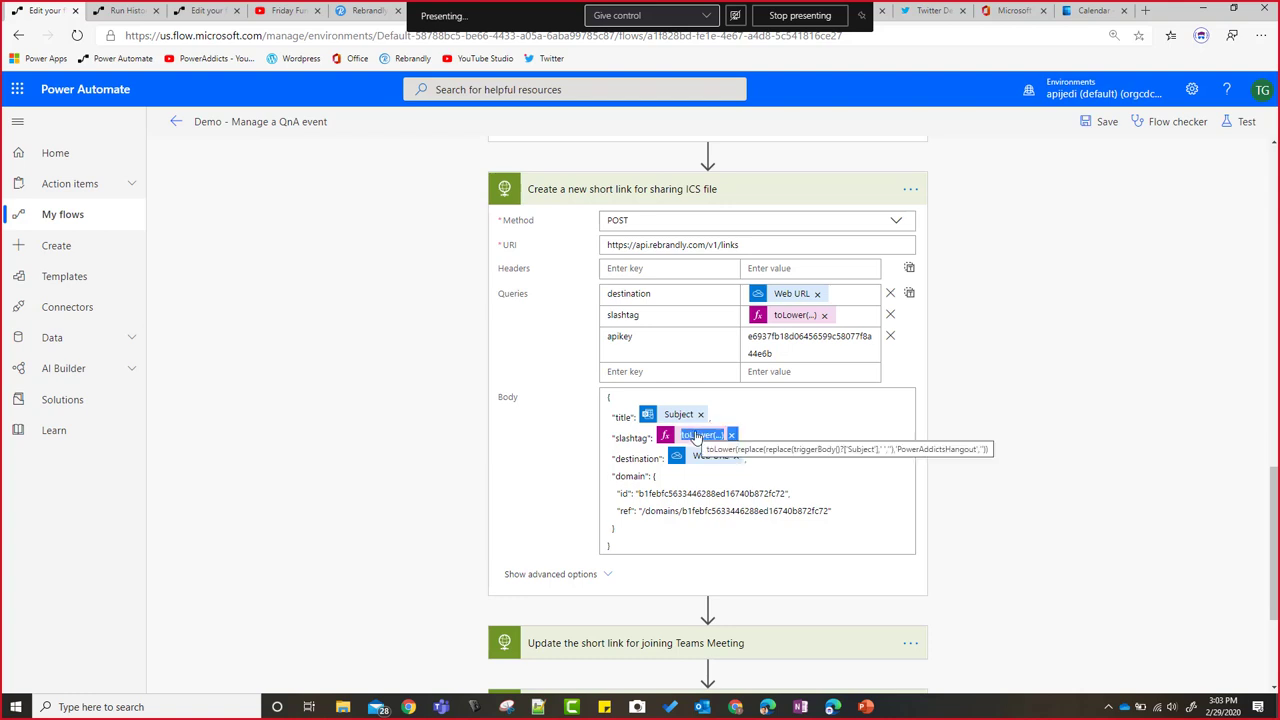
left_click(1015, 543)
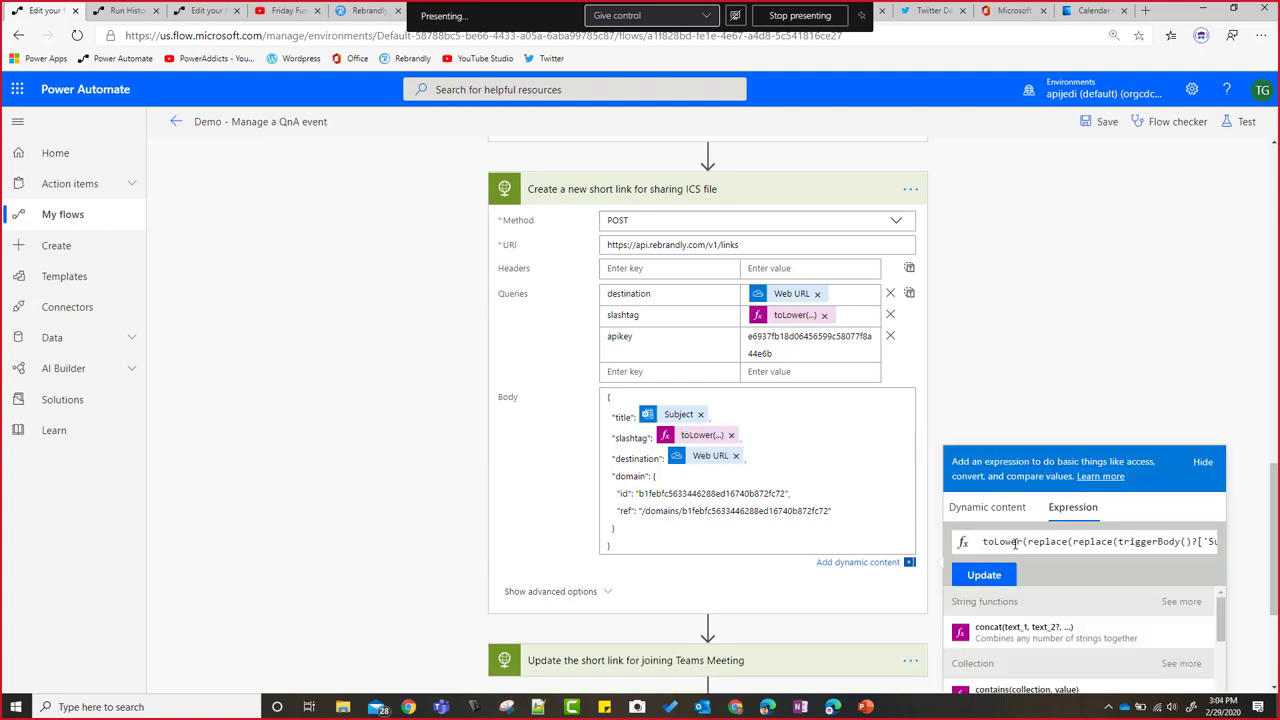
left_click(1123, 541)
key("End")
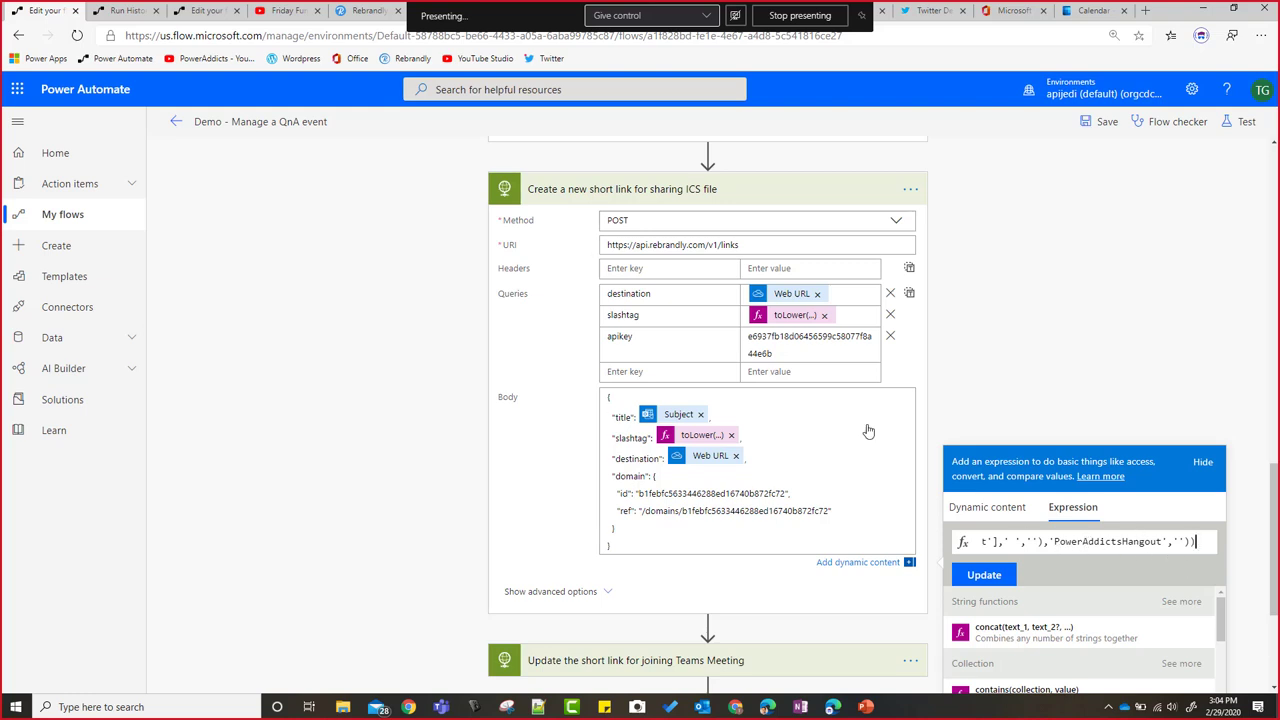
left_click(357, 12)
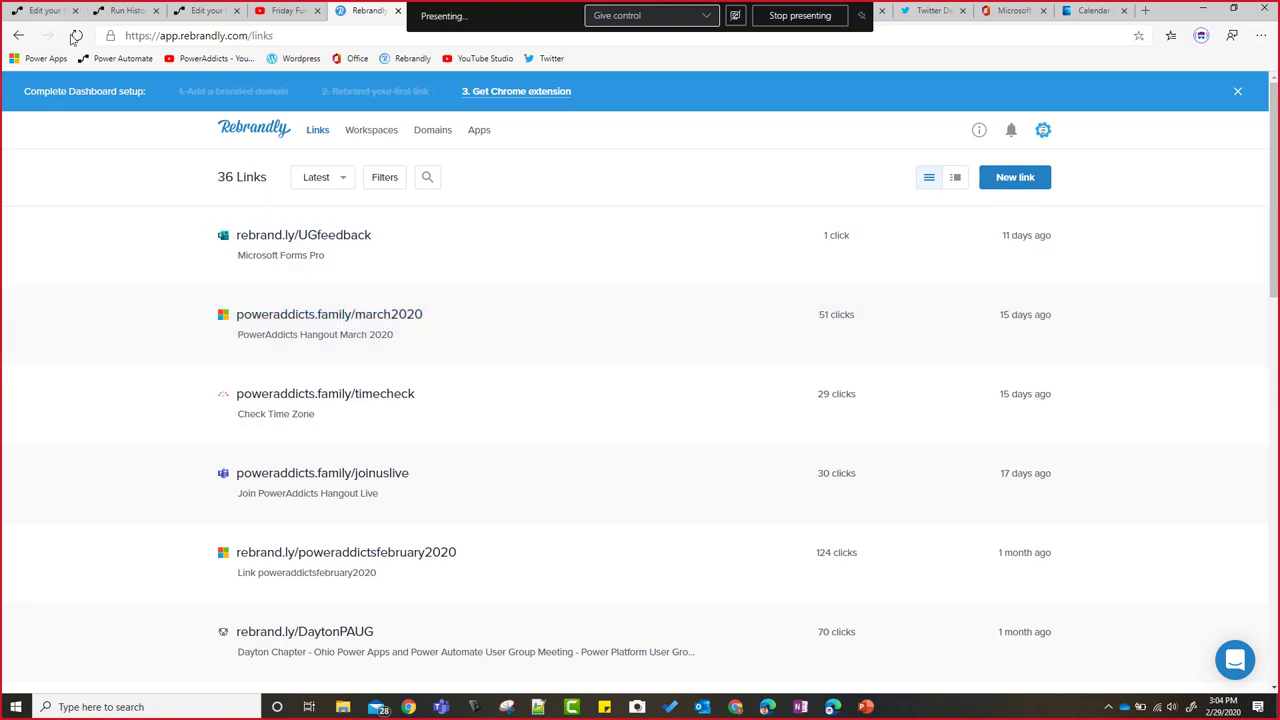
left_click(42, 11)
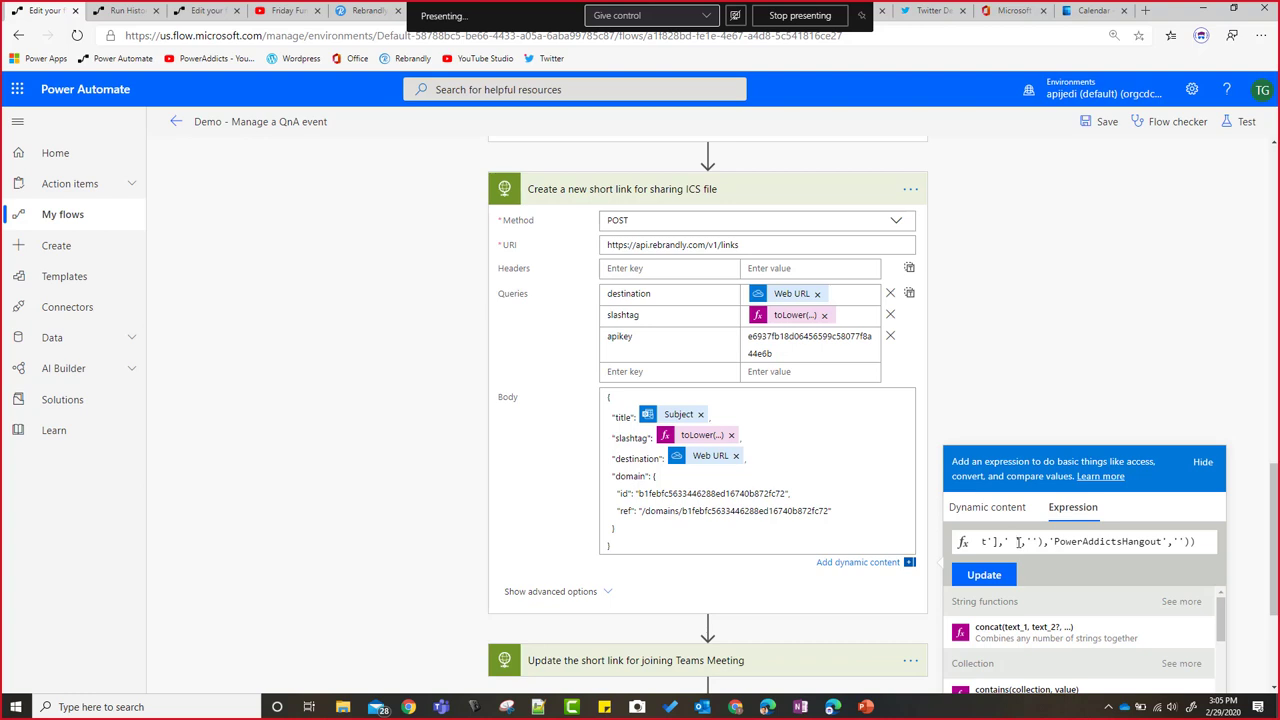
key("Home")
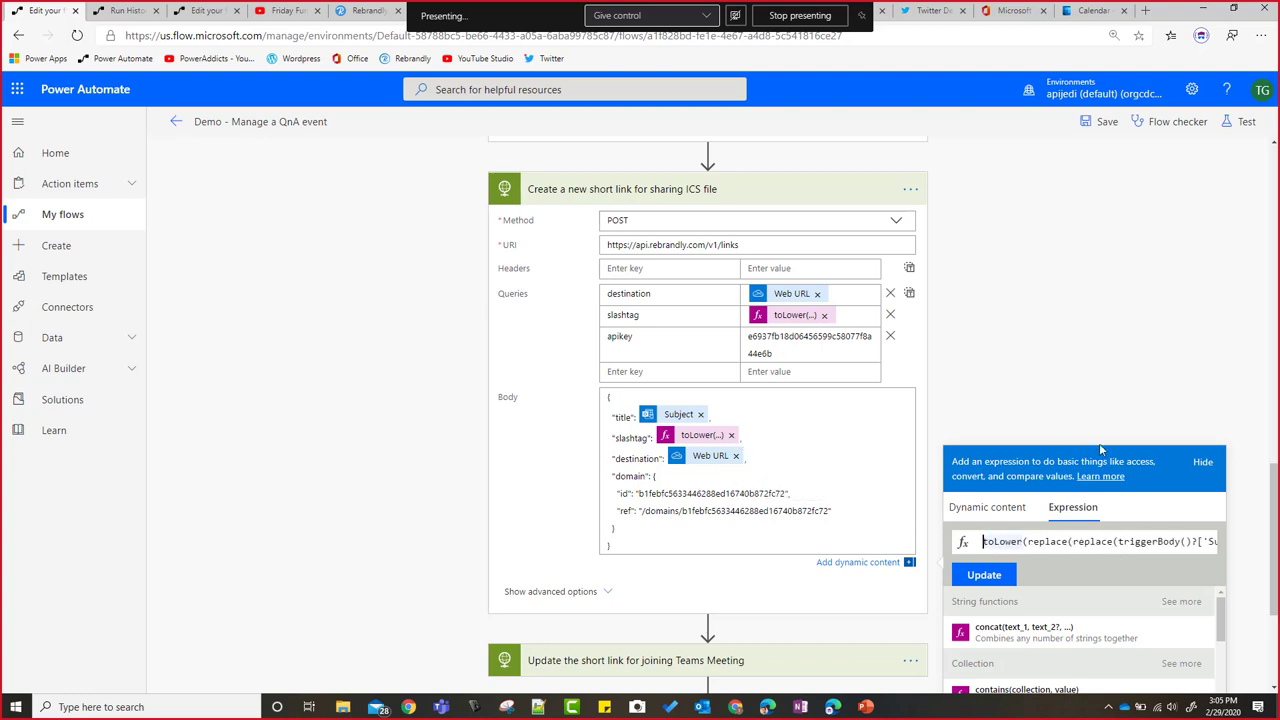
Step: View the Create file content in the Demo- Mange events flow and return to the QnA event flow
left_click(205, 10)
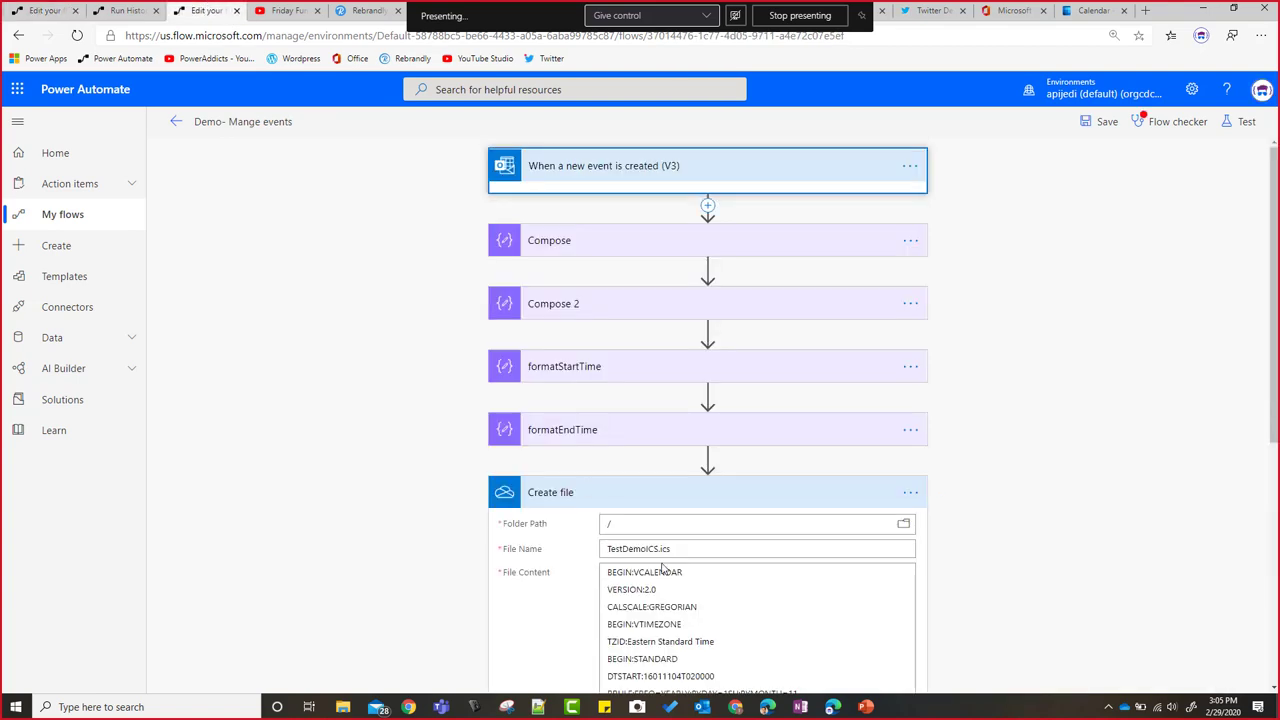
scroll(672, 517, "down", 5)
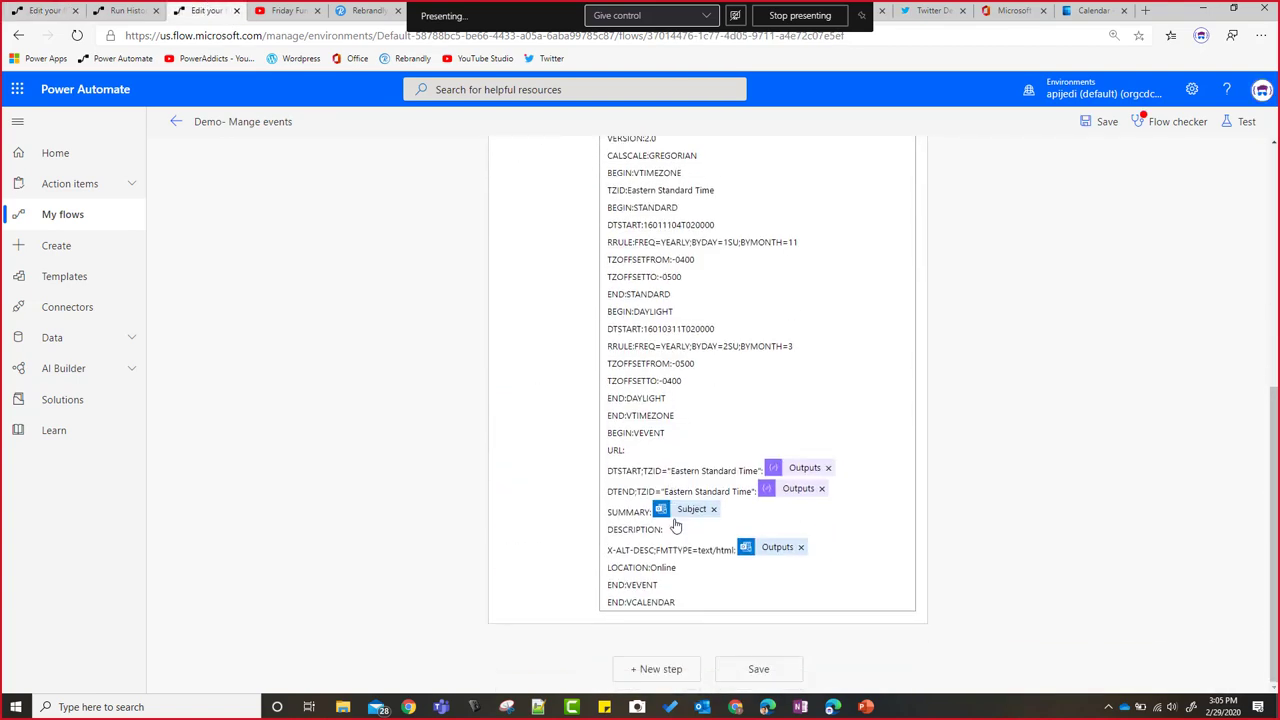
scroll(807, 531, "up", 10)
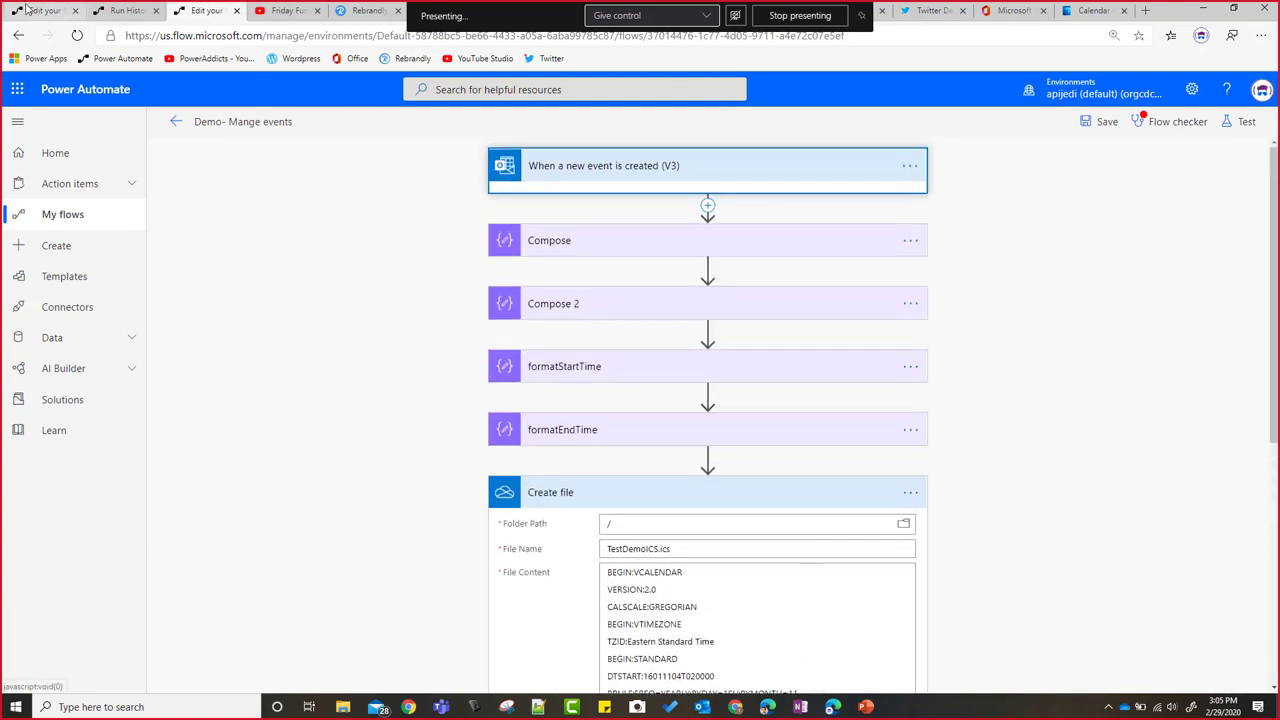
left_click(36, 12)
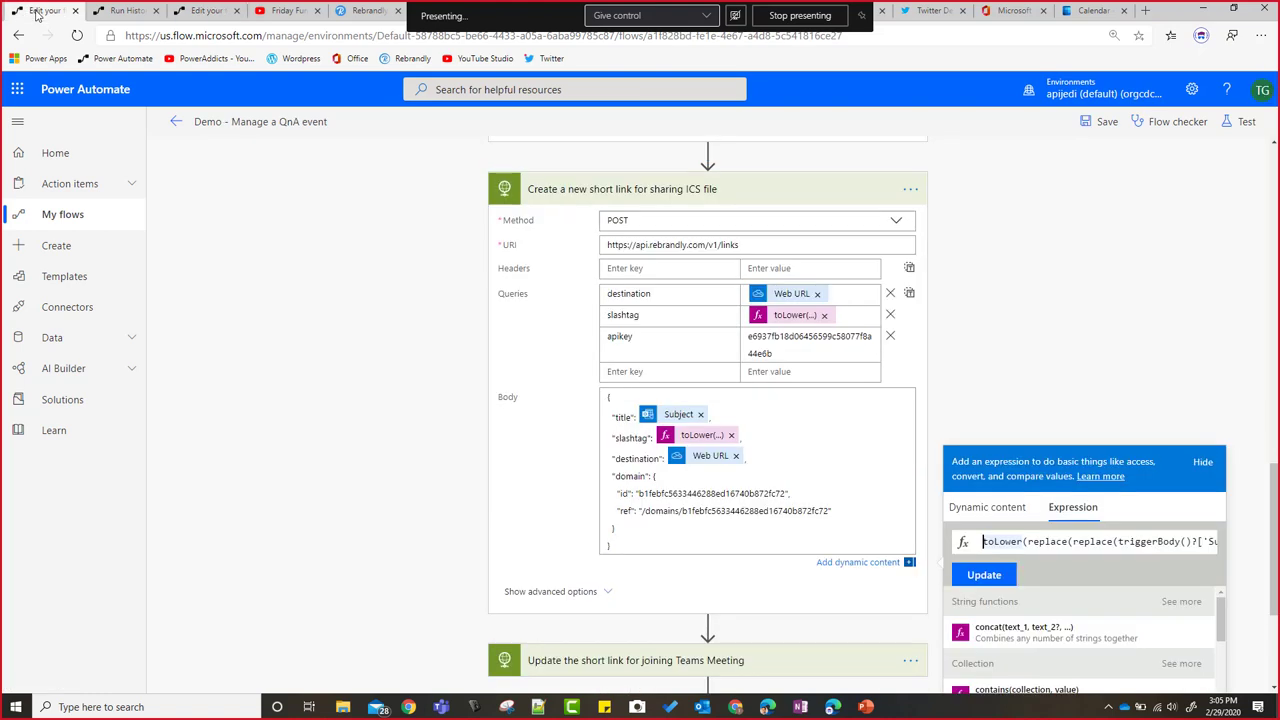
Step: Replace the slashtag expression in the short link action's request body with the text marchqna
left_click(731, 437)
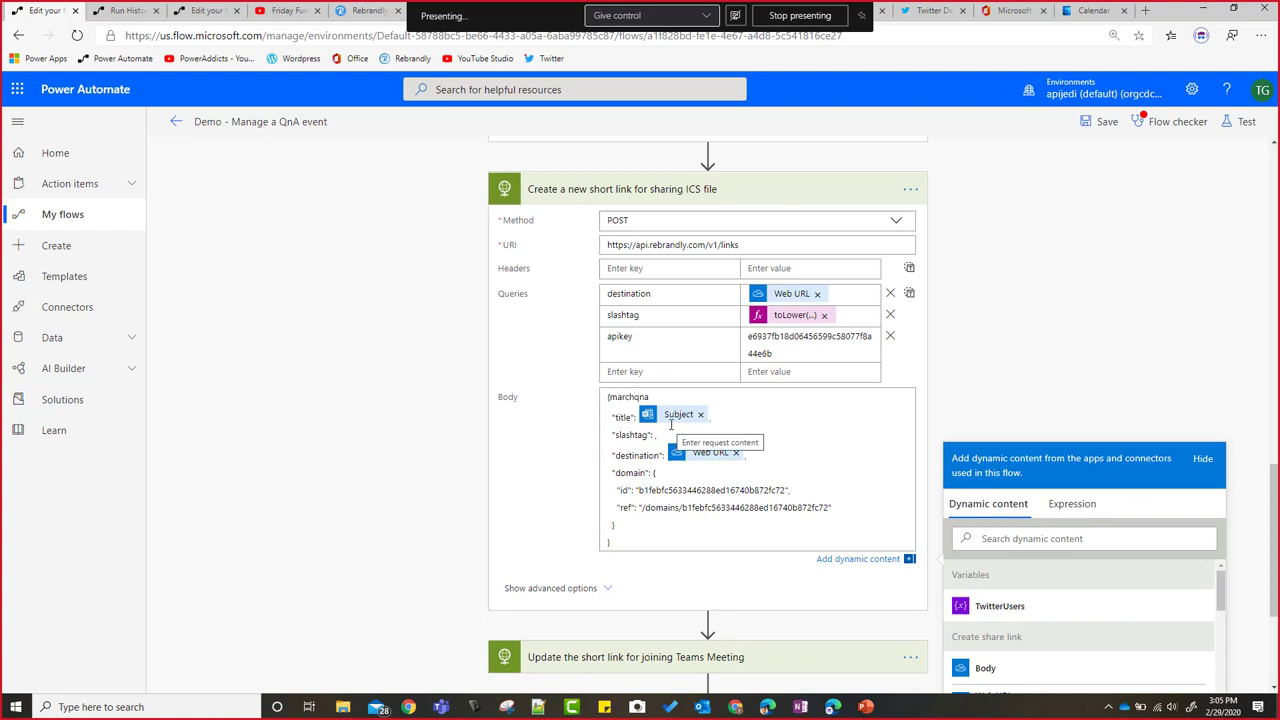
key("BackSpace")
key("BackSpace")
key("BackSpace")
key("BackSpace")
key("BackSpace")
key("BackSpace")
key("BackSpace")
key("BackSpace")
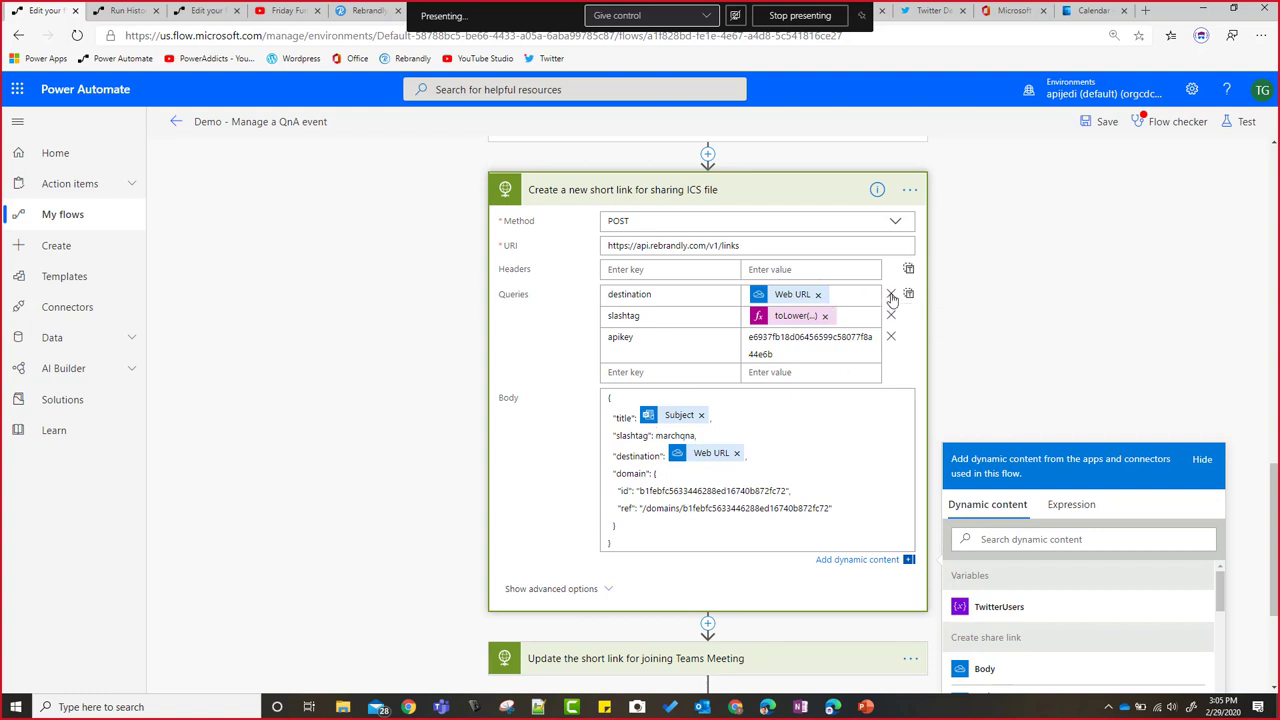
Step: Remove the destination and slashtag queries and the domain block in the body from the Create a new short link for sharing ICS file action
left_click(891, 296)
left_click(891, 295)
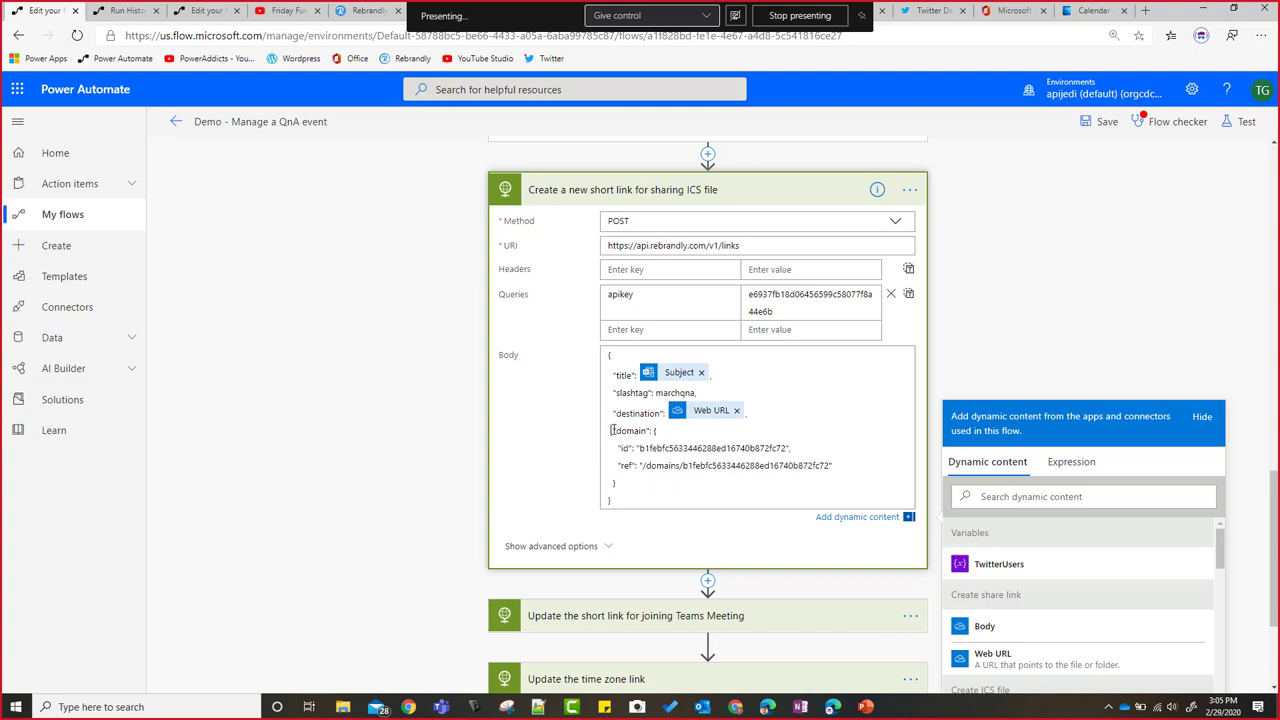
left_click_drag(612, 430, 636, 482)
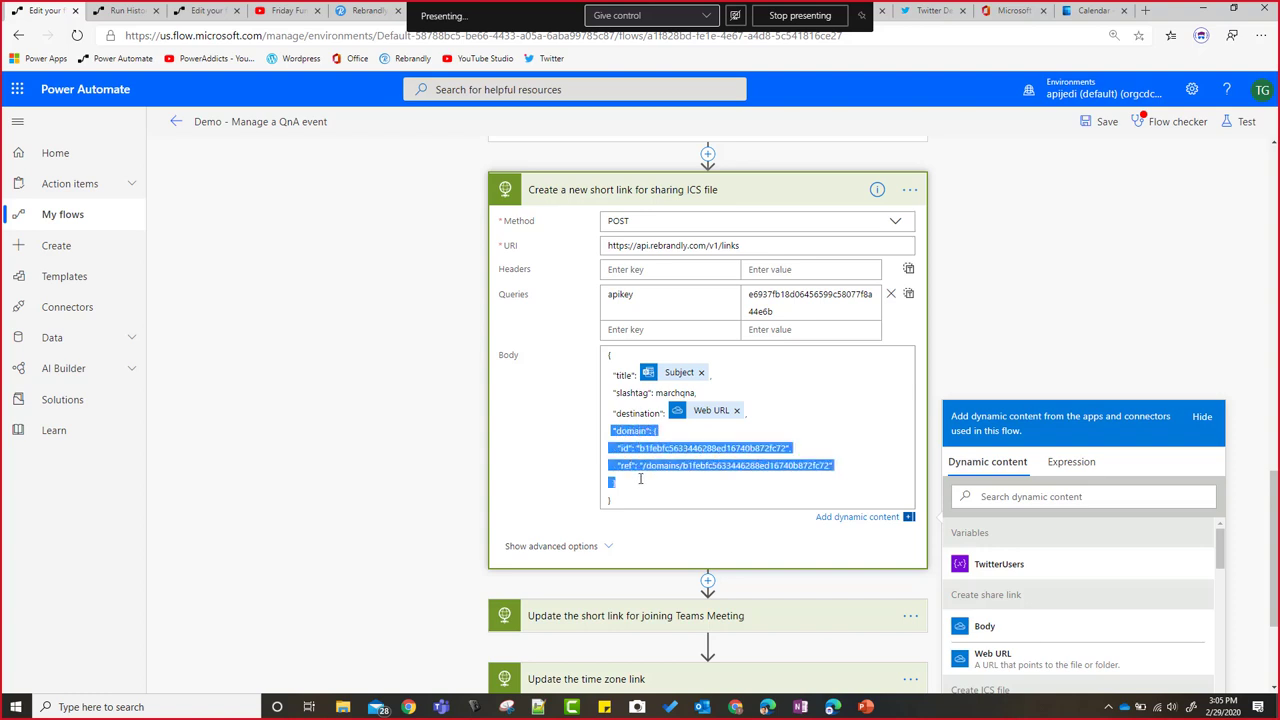
key("BackSpace")
key("BackSpace")
key("BackSpace")
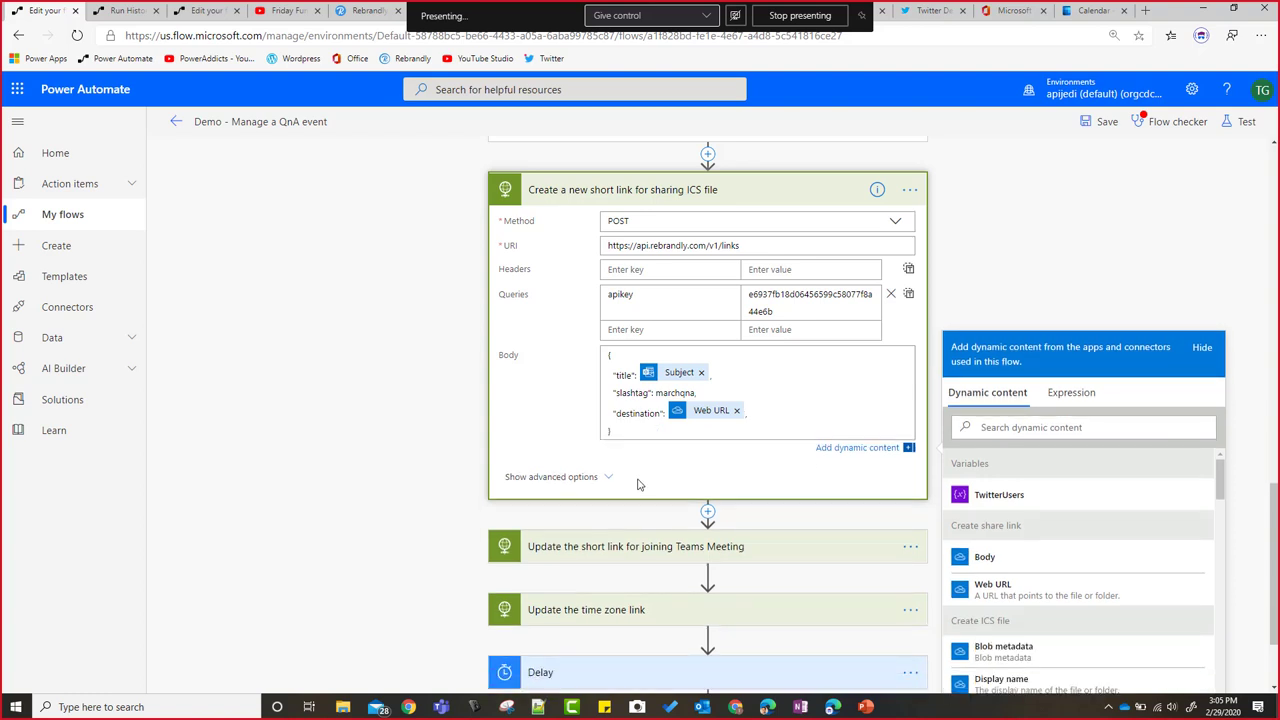
Step: Look through the domain and link topics in the Rebrandly documentation, and return to the short link action's request body
left_click(368, 10)
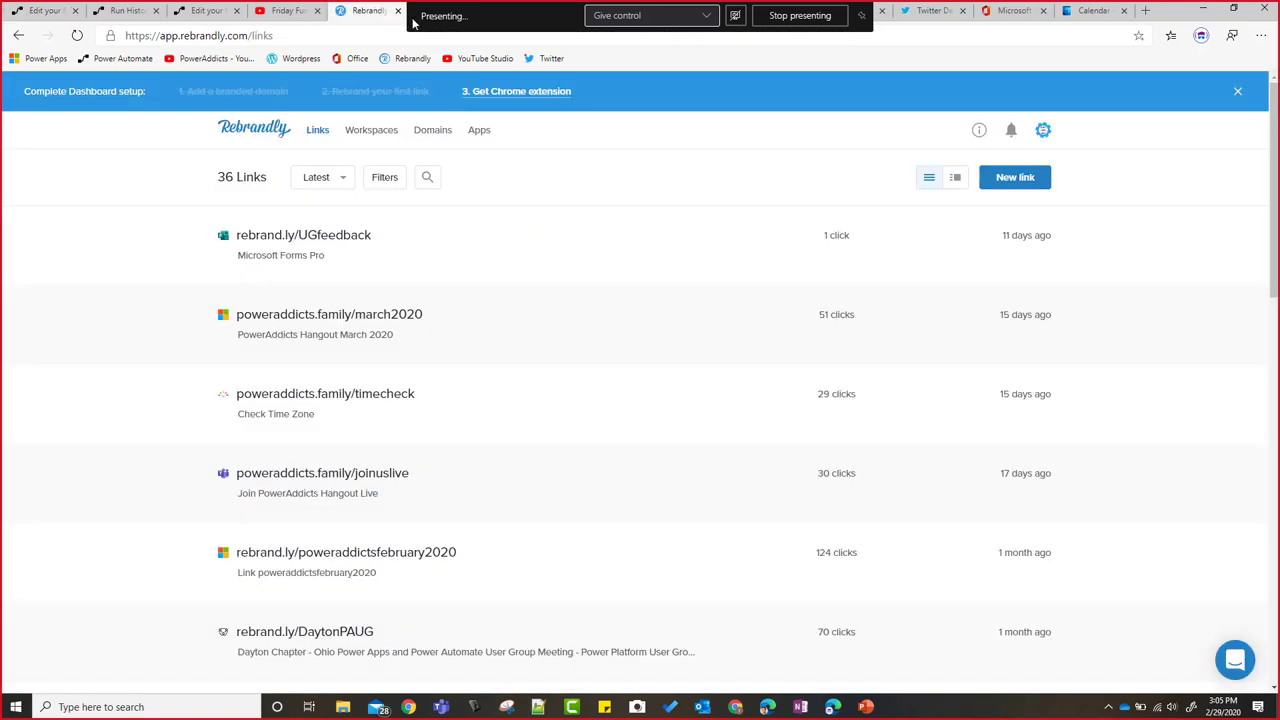
left_click(413, 22)
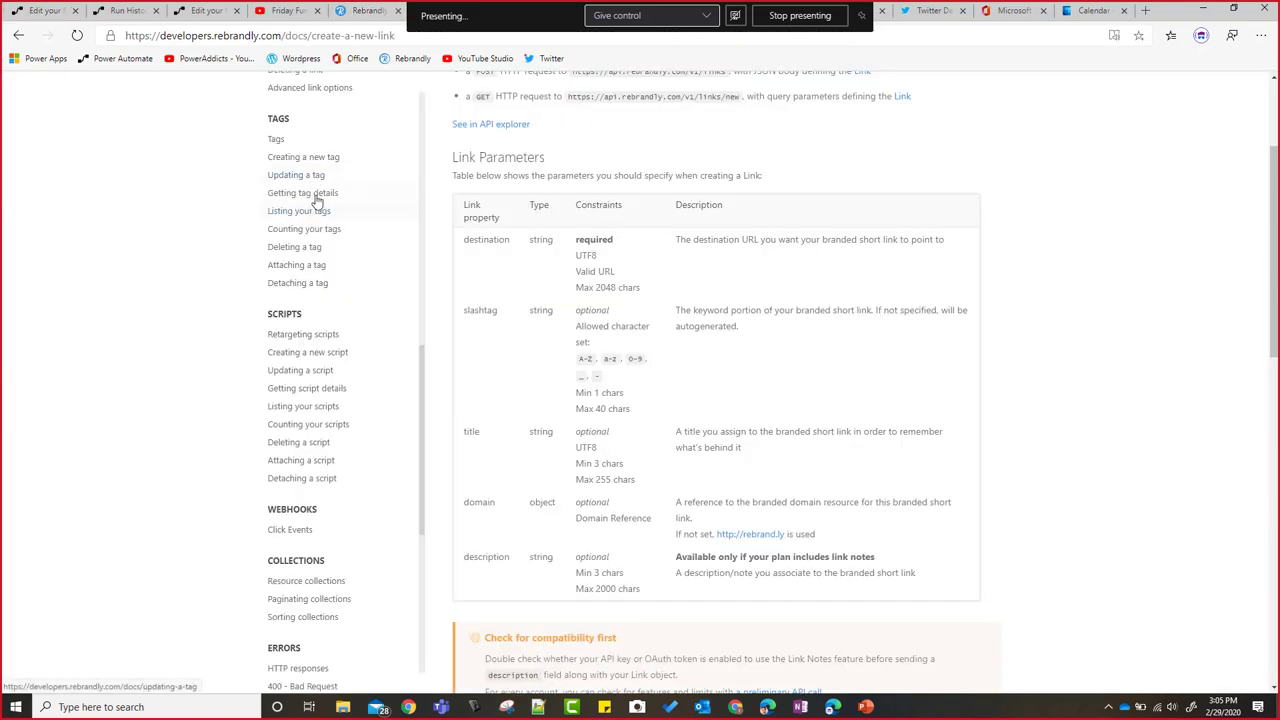
scroll(316, 385, "up", 5)
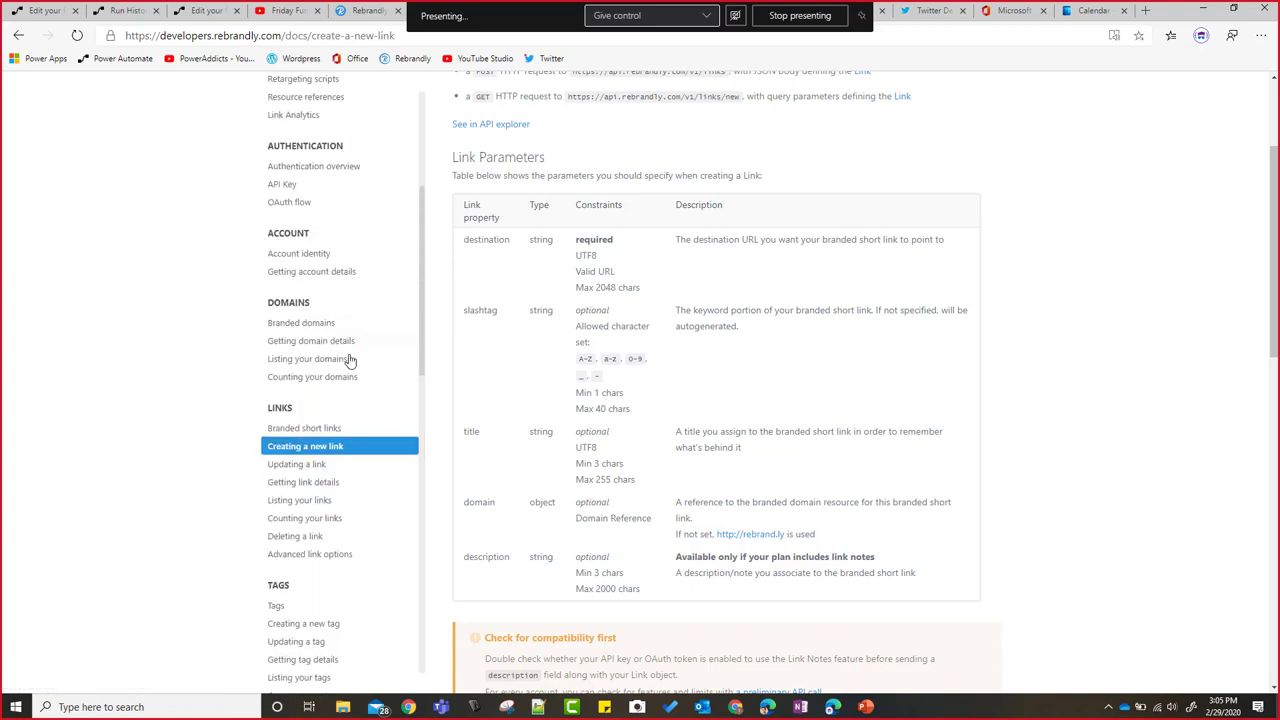
left_click(41, 11)
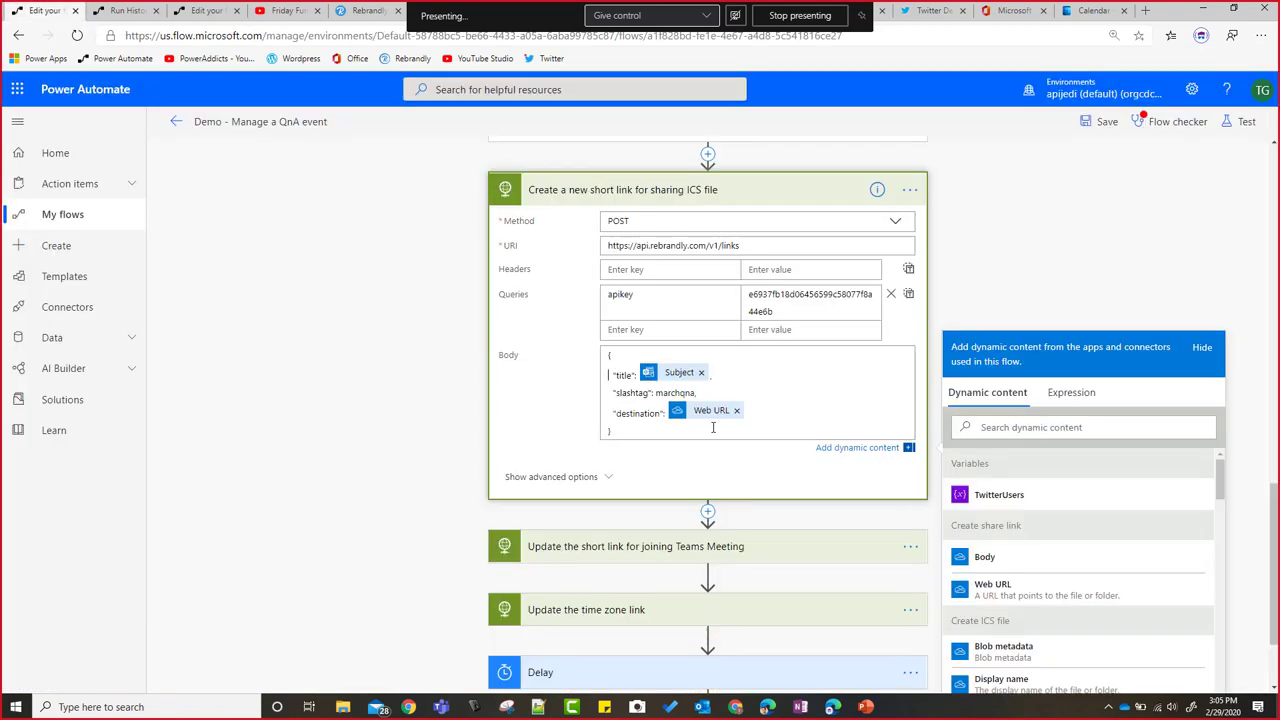
left_click(603, 377)
mouse_move(685, 406)
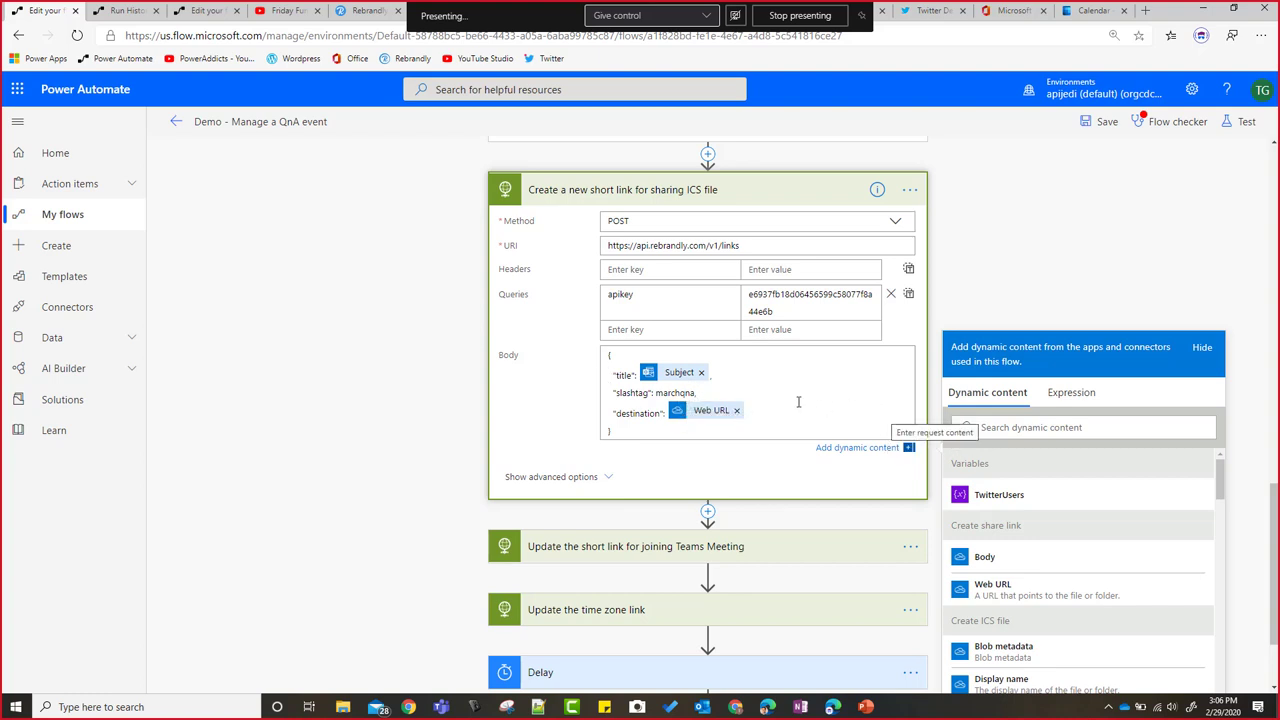
Step: Examine the Update the short link for joining Teams Meeting action and compare it with the poweraddicts.family/joinuslive link in Rebrandly
left_click(617, 547)
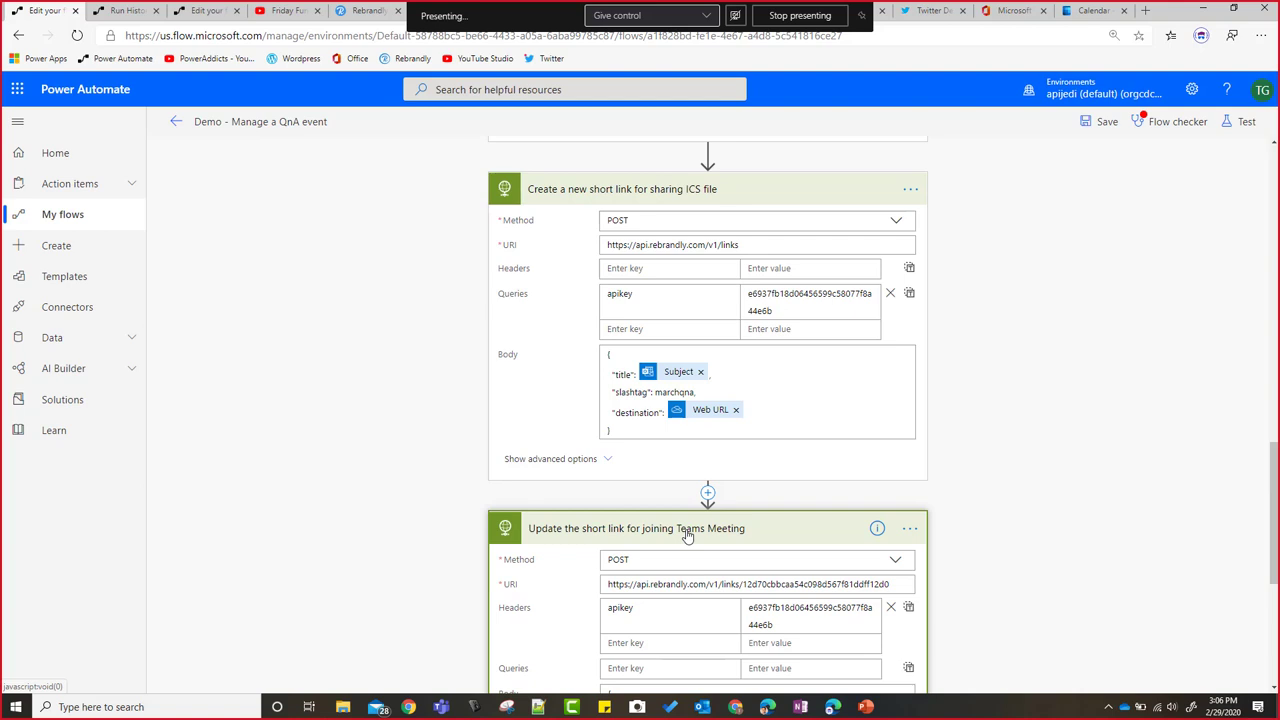
scroll(879, 540, "down", 1)
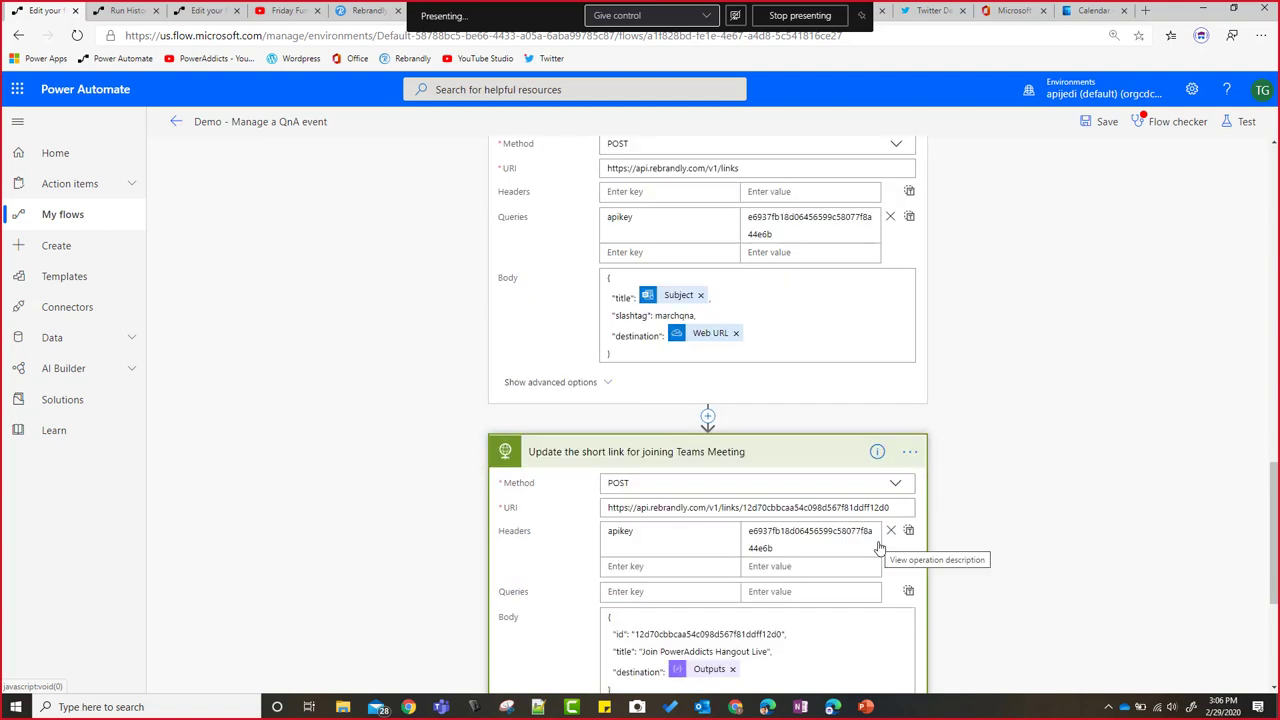
scroll(879, 547, "down", 1)
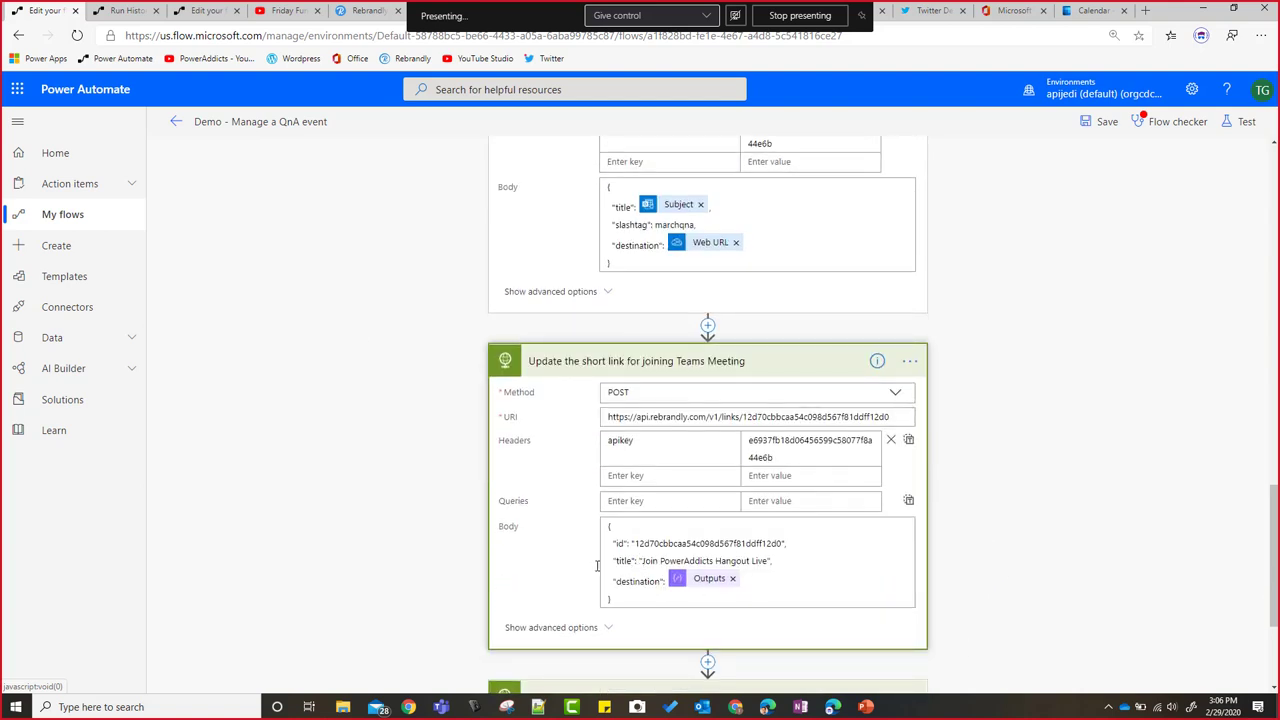
left_click(358, 11)
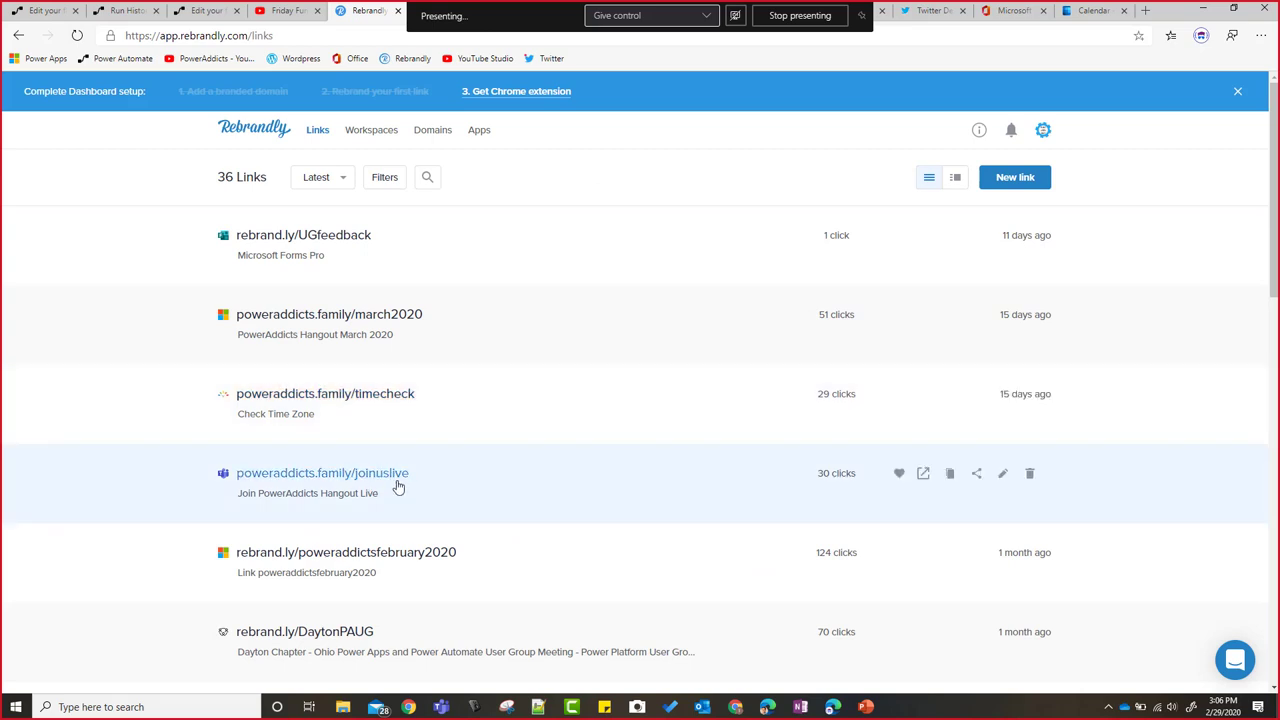
left_click(45, 10)
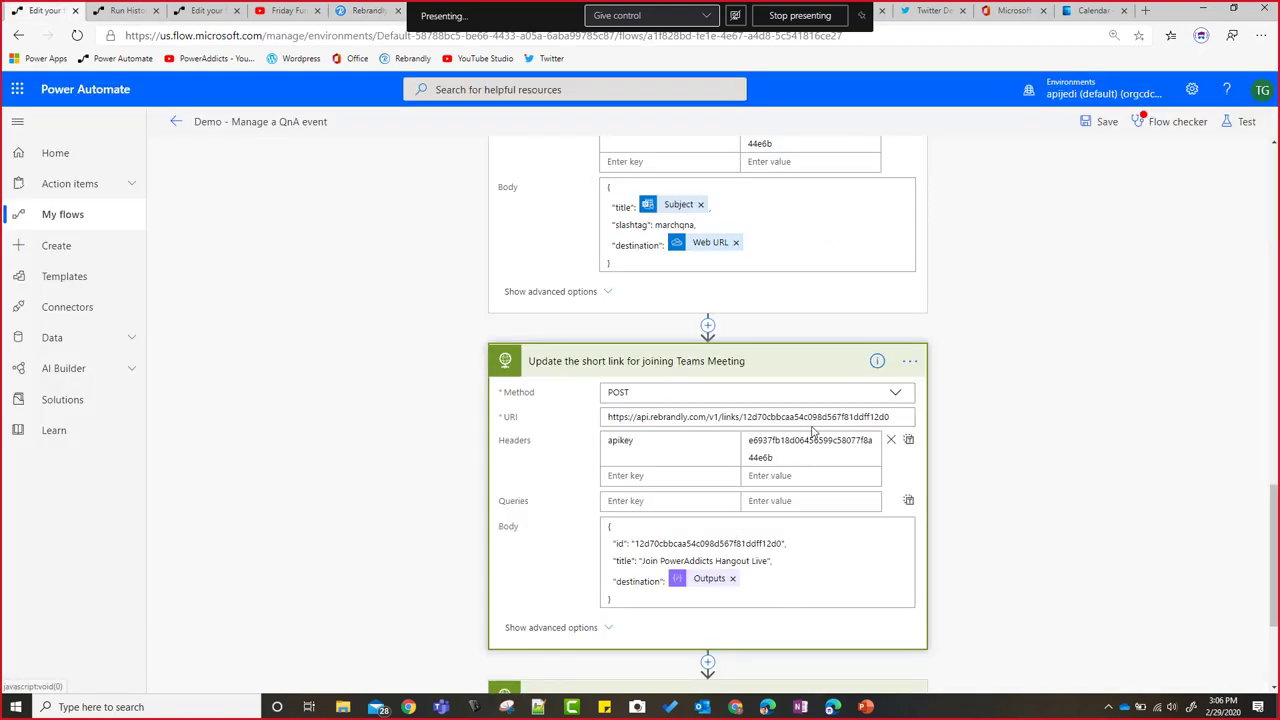
Step: Set the slashtag to marchqnaics in the body of the Create a new short link for sharing ICS file action
scroll(900, 360, "up", 3)
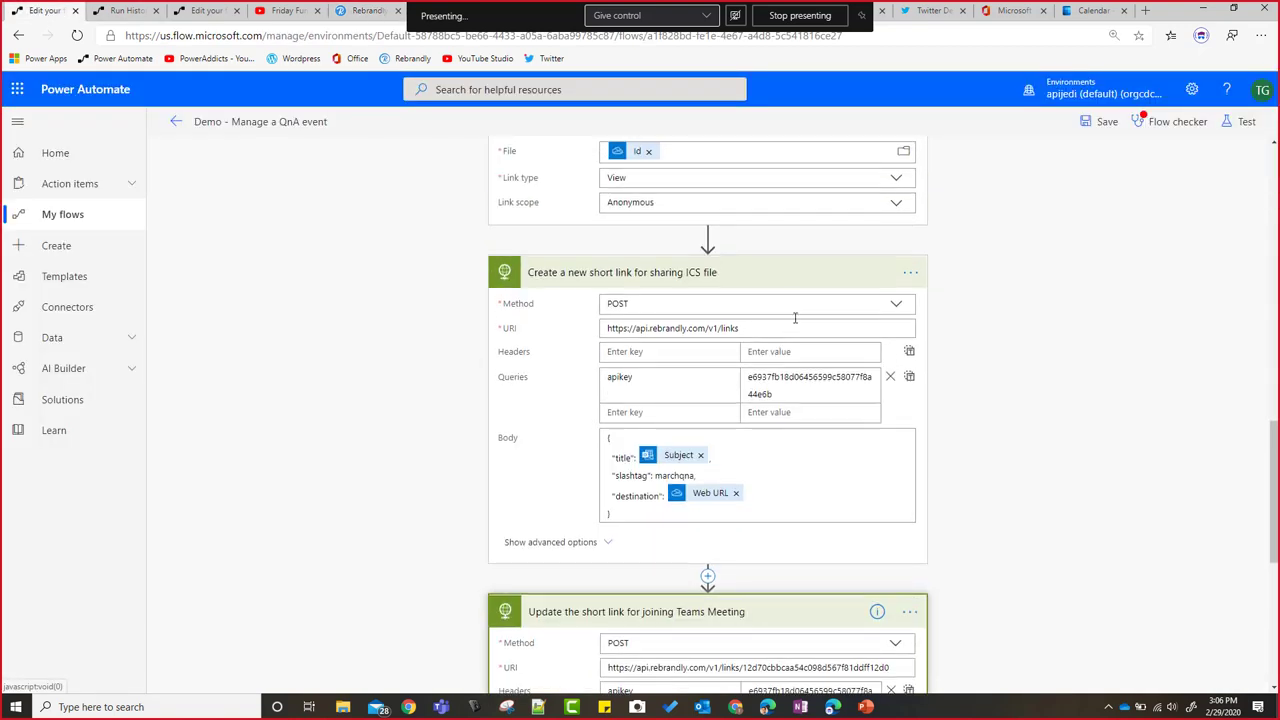
left_click(690, 476)
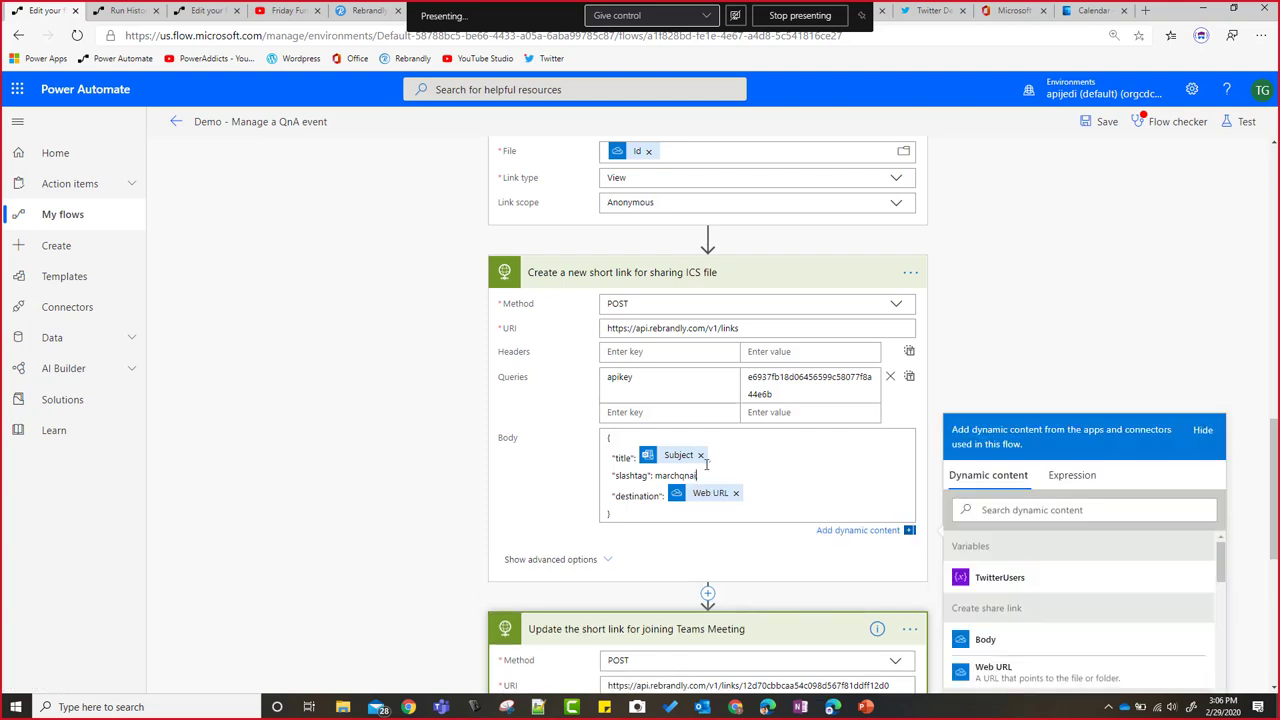
type("ics,")
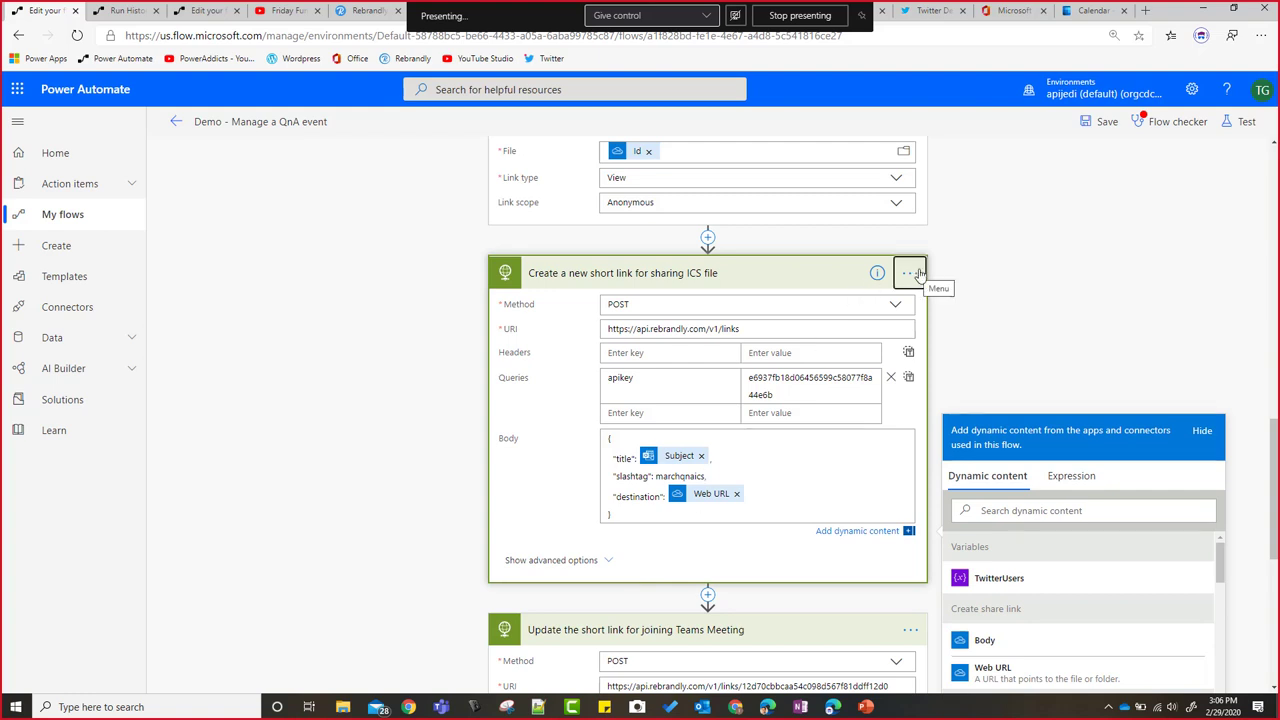
left_click(910, 272)
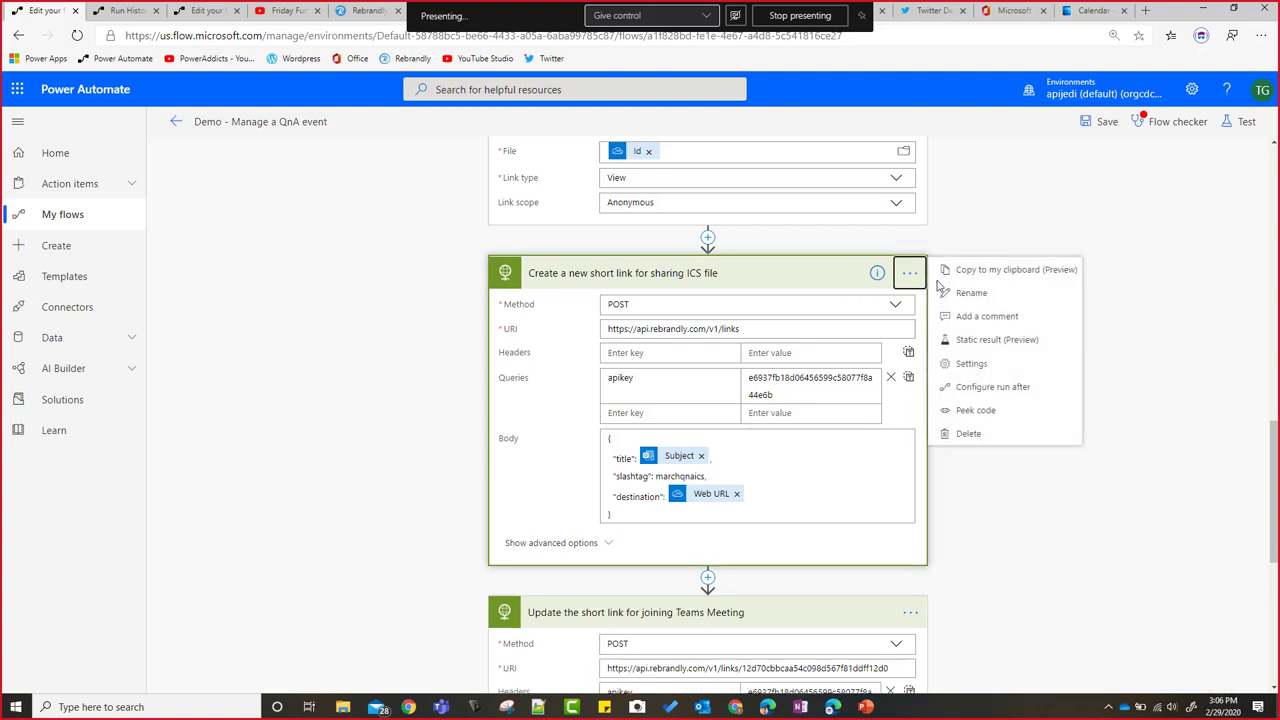
left_click(762, 328)
left_click(765, 328)
triple_click(766, 328)
key("ctrl+c")
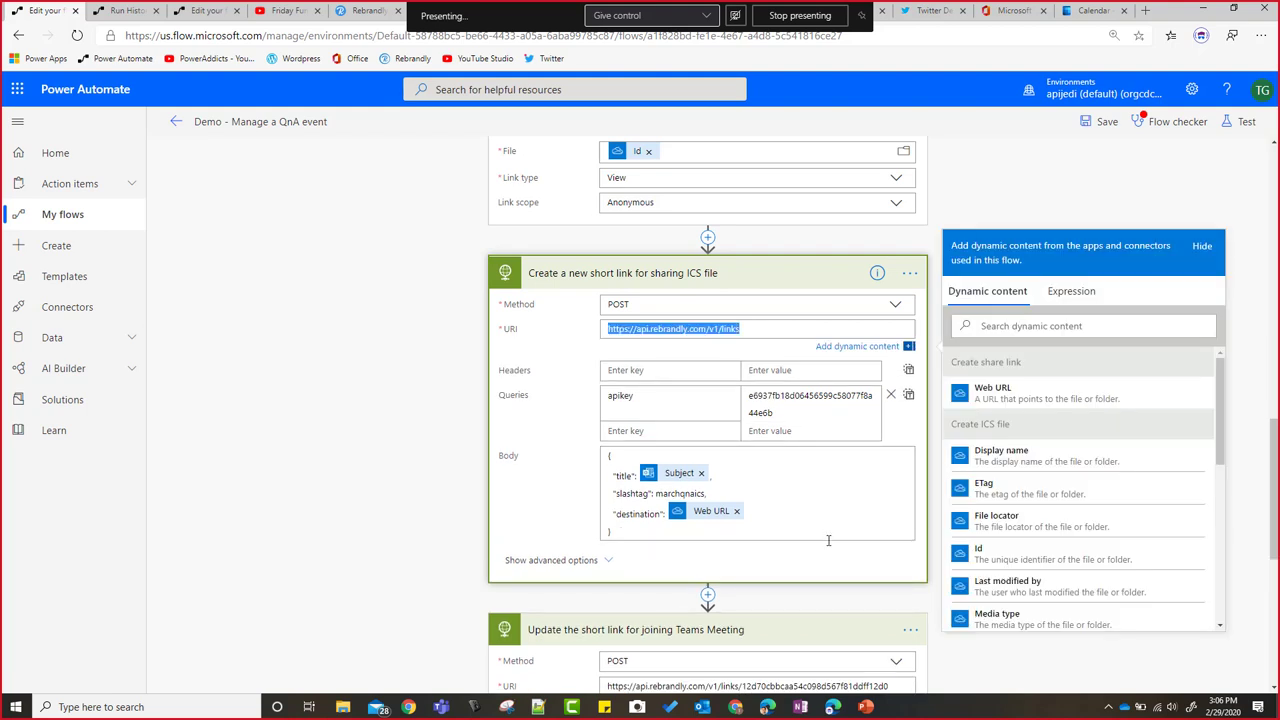
scroll(828, 540, "down", 5)
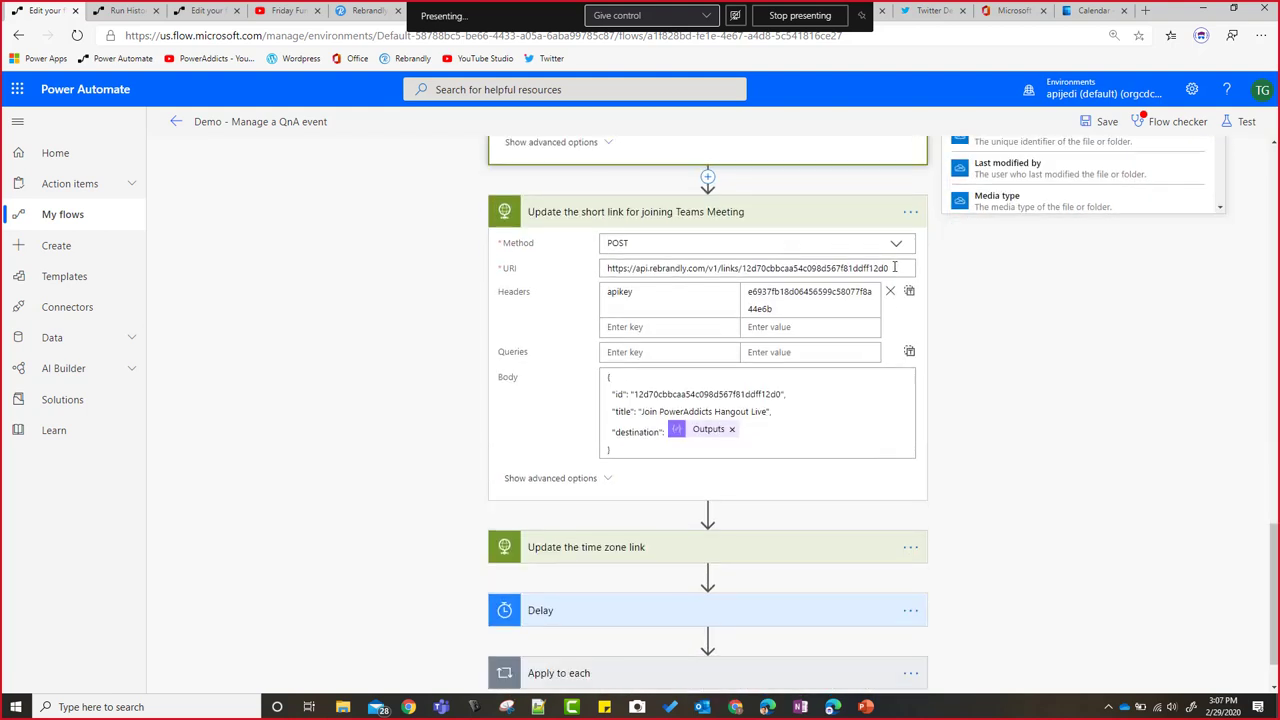
left_click(703, 262)
triple_click(703, 261)
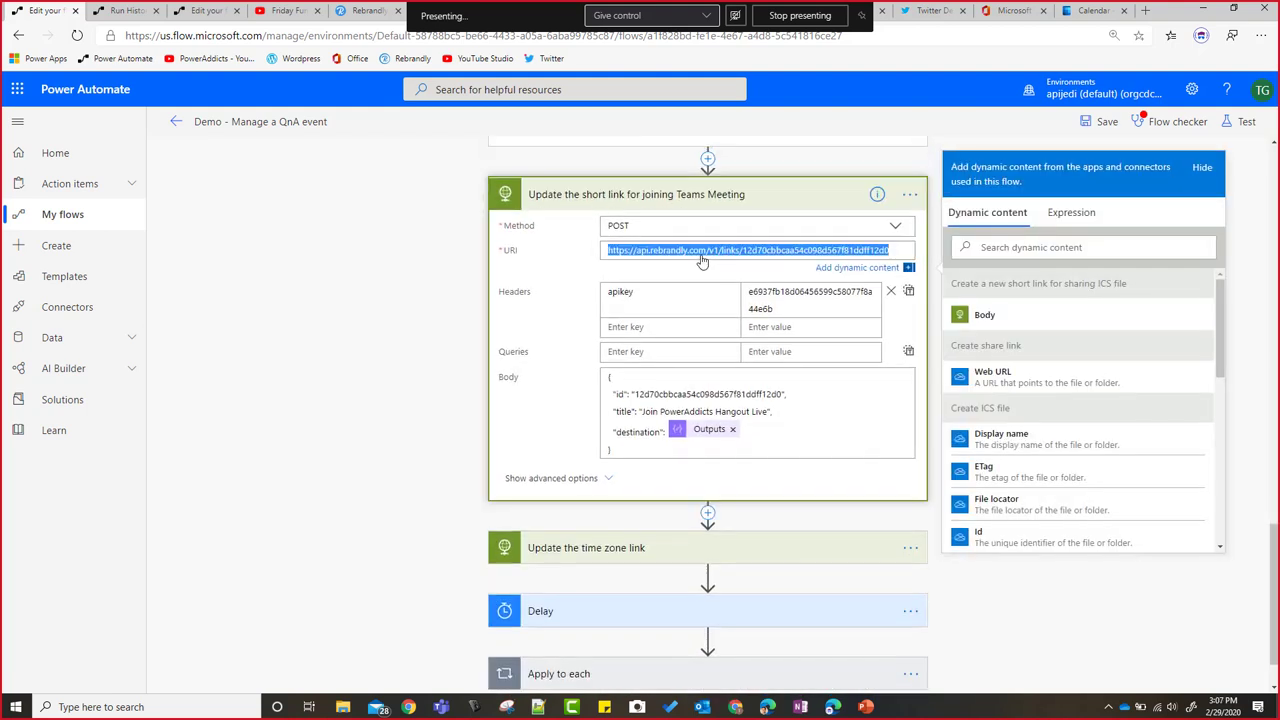
key("ctrl+v")
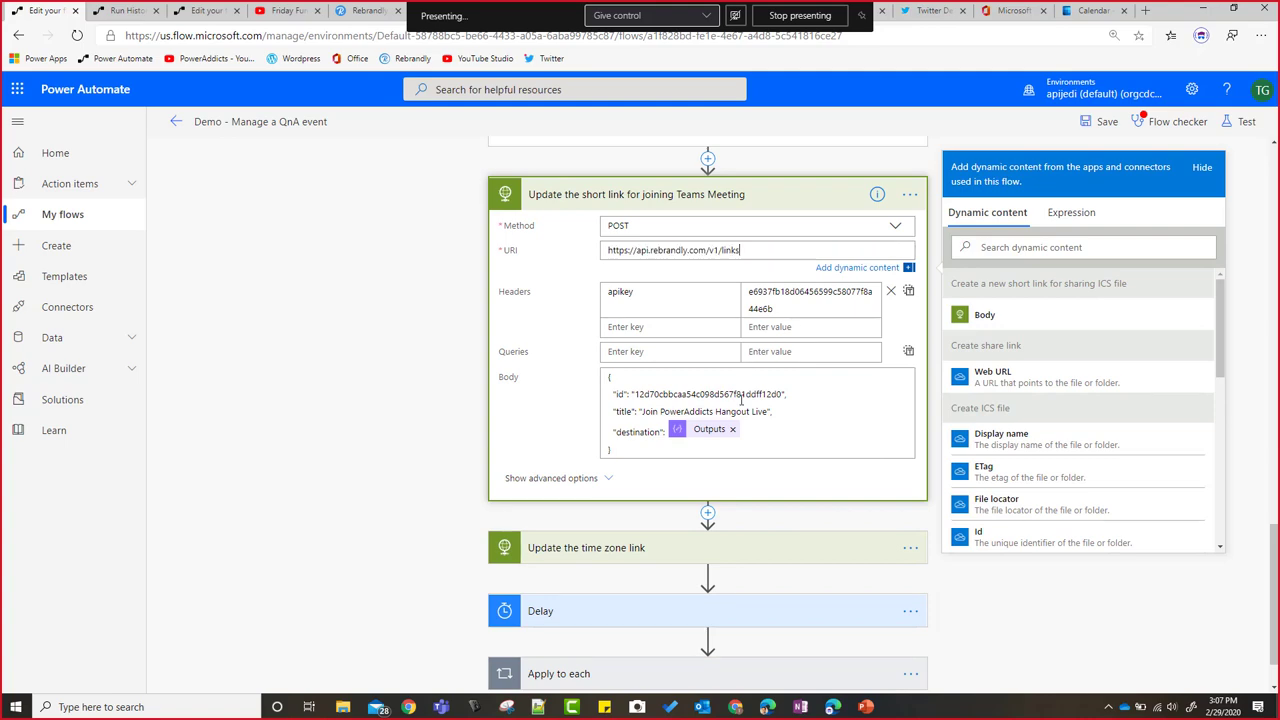
Step: Copy the body of the Create a new short link for sharing ICS file action over the Teams Meeting short link action's body
scroll(661, 392, "up", 5)
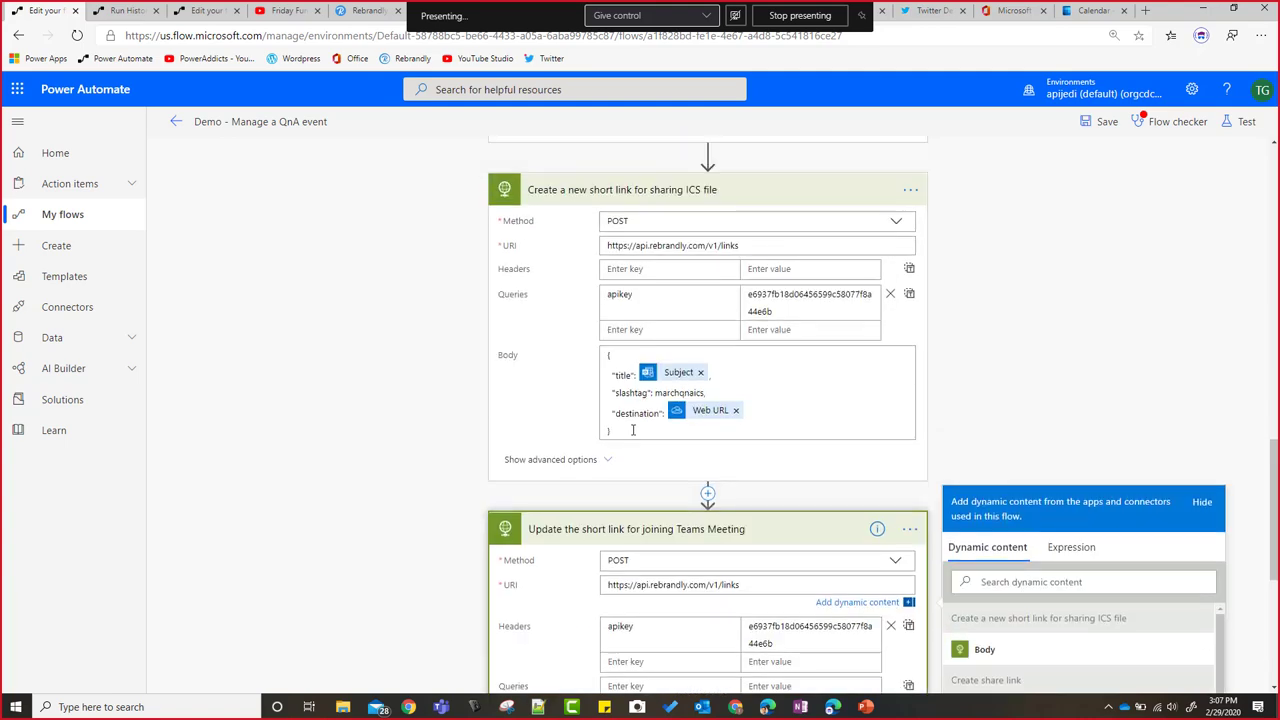
left_click(632, 430)
key("ctrl+a")
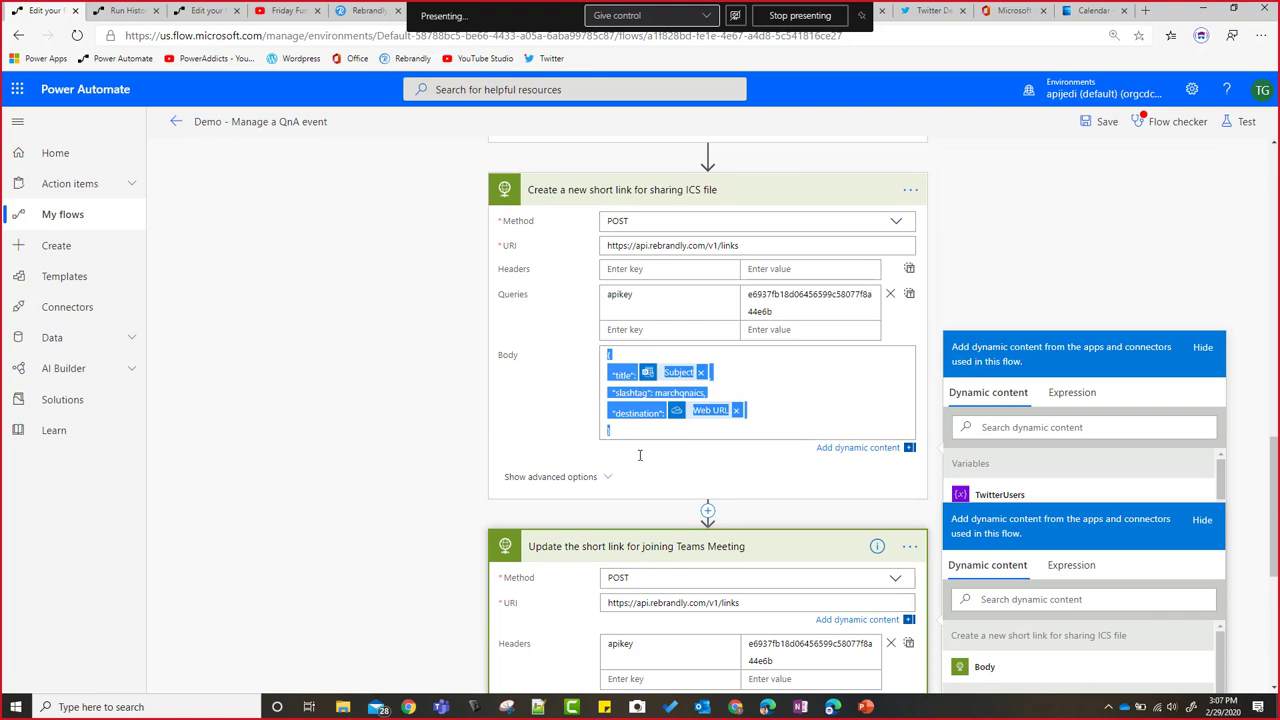
scroll(638, 588, "down", 6)
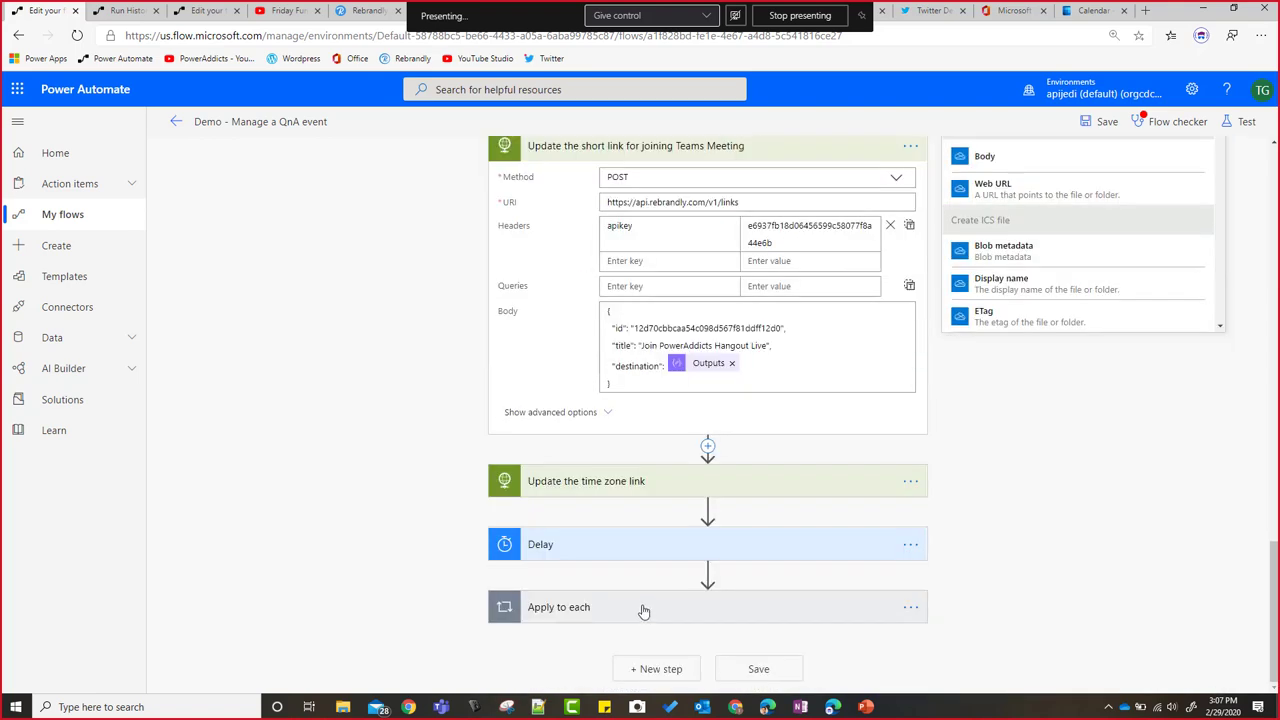
left_click(640, 378)
key("ctrl+a")
type("{ \"title\": Subject, \"slashtag\": \"marchqnaics\", \"destination\": Web URL }")
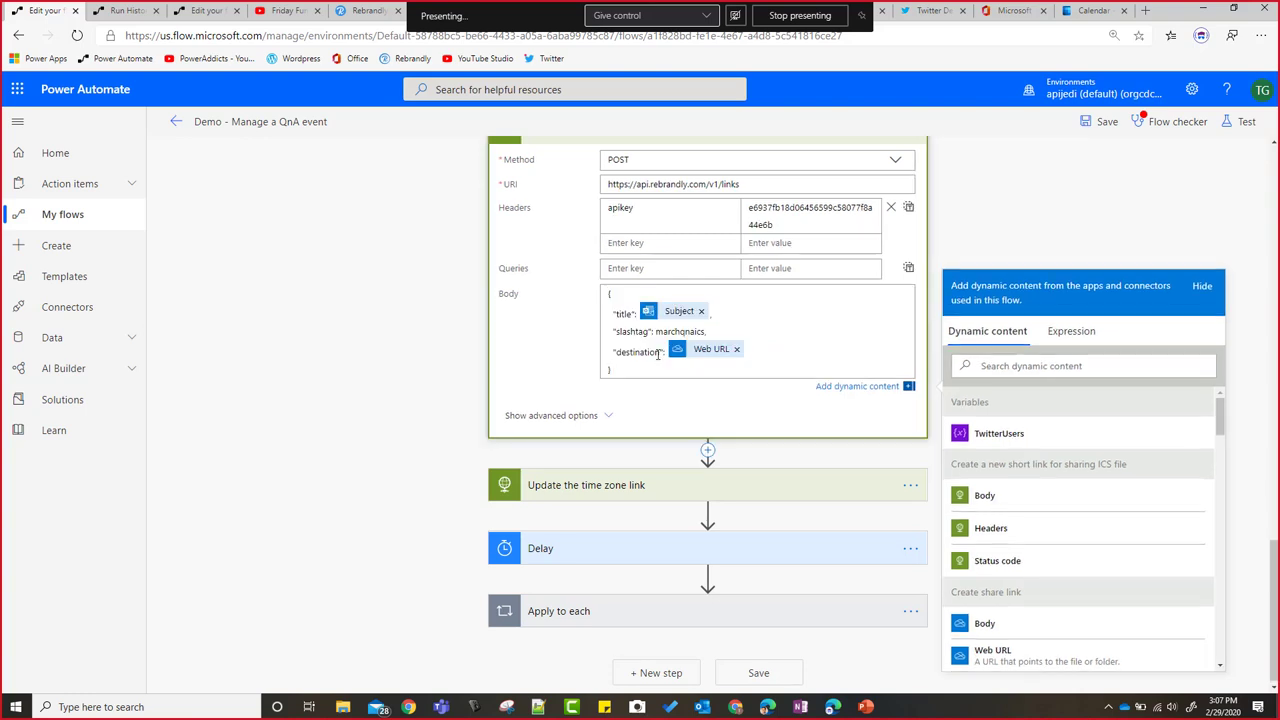
Step: In the Teams Meeting action's body, replace the destination's Web URL with the Teams Link Outputs and set the slashtag to marchqnateamslink
left_click(736, 349)
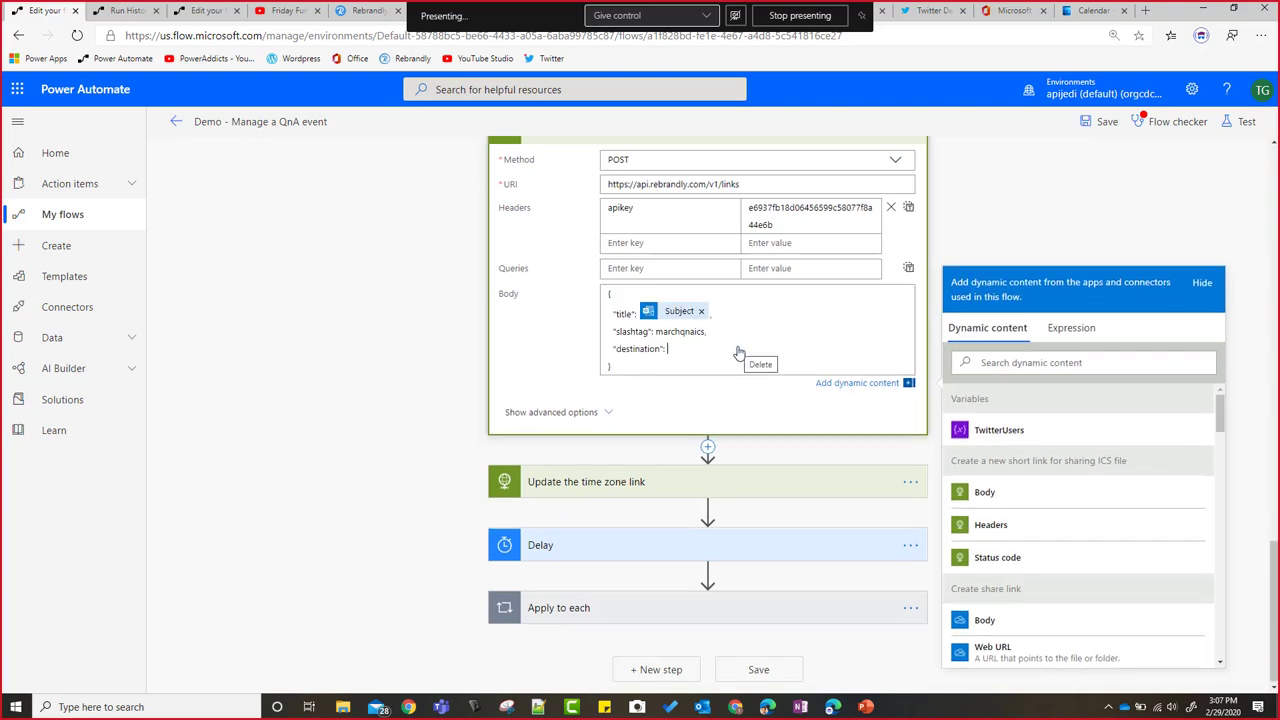
scroll(876, 342, "up", 1)
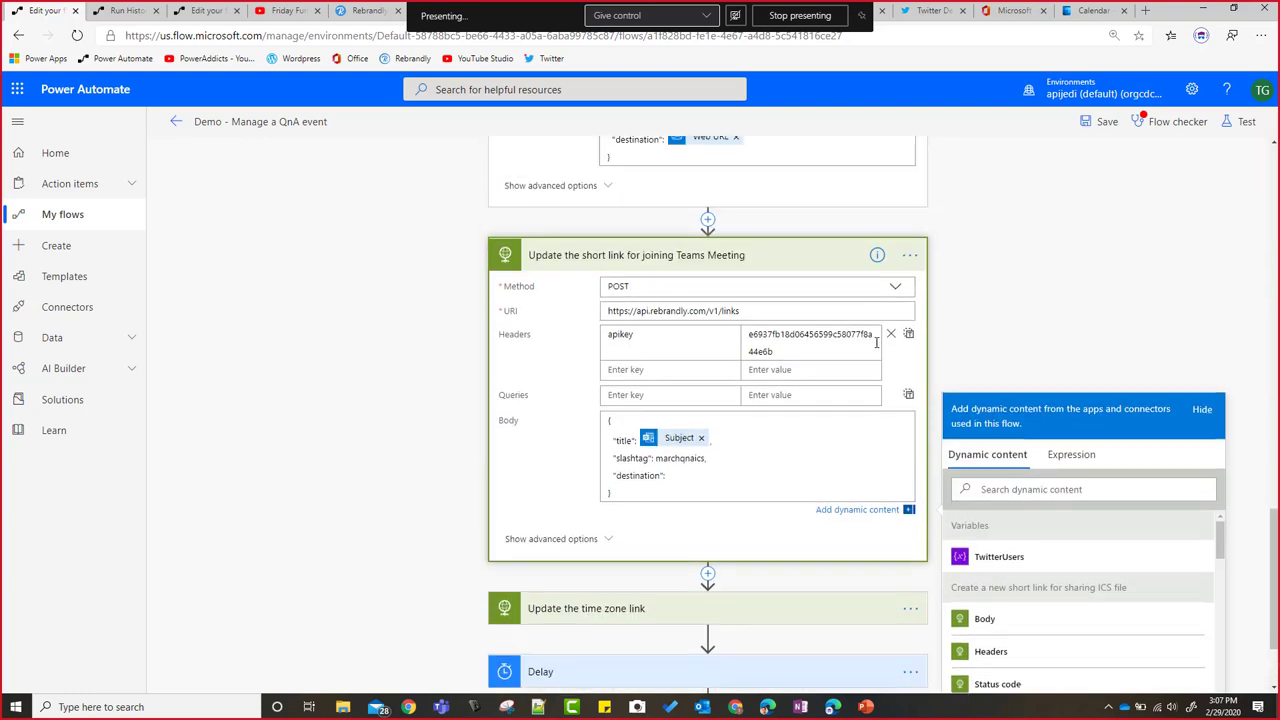
scroll(876, 342, "up", 1)
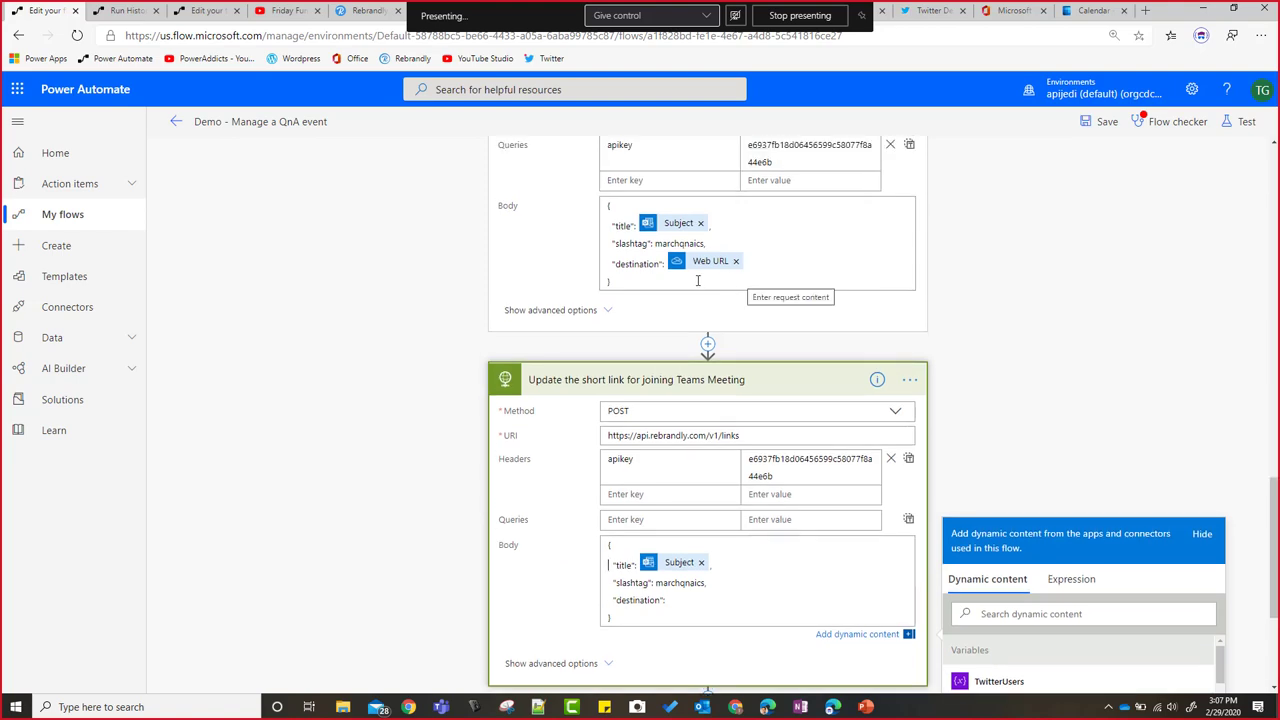
scroll(808, 337, "up", 3)
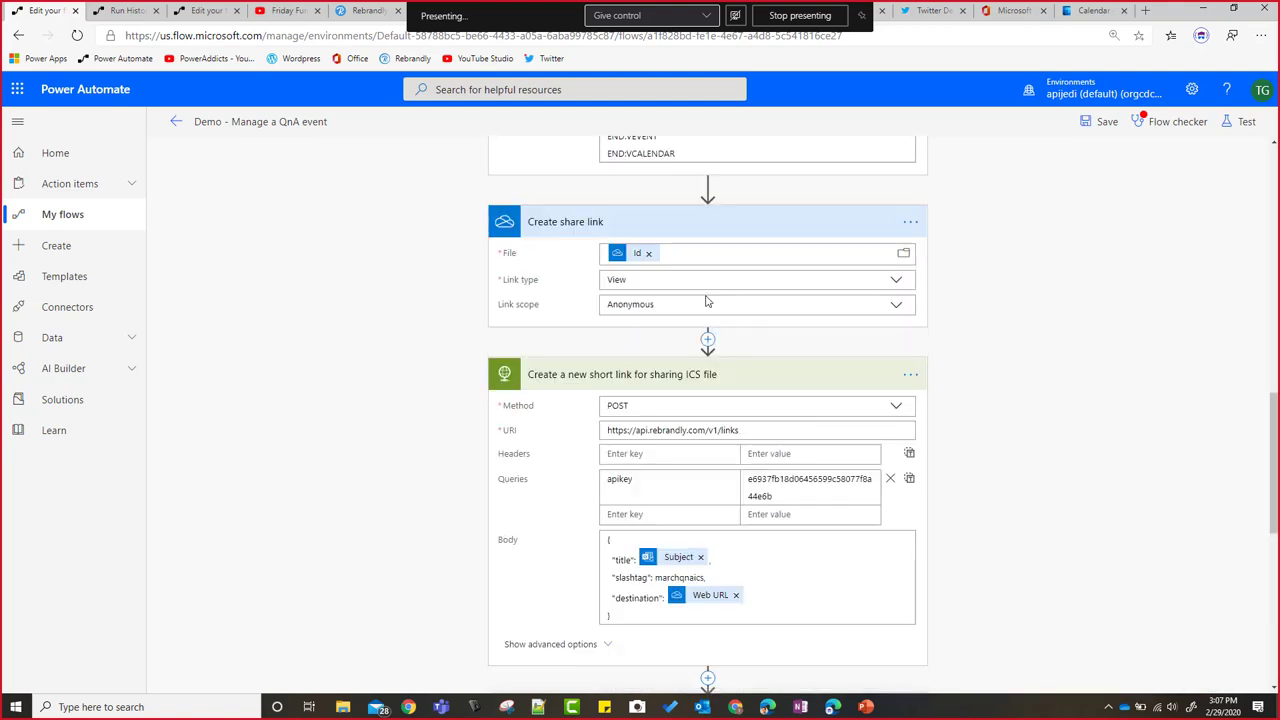
scroll(706, 300, "up", 9)
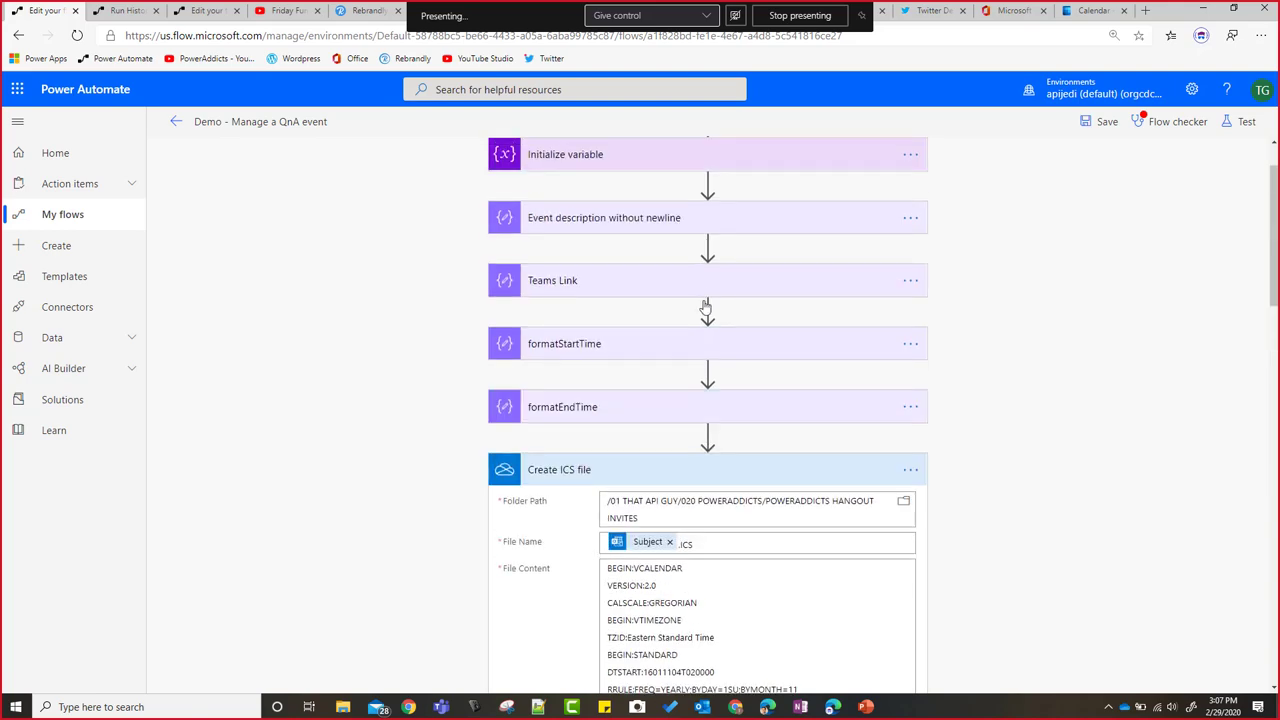
scroll(1018, 485, "down", 5)
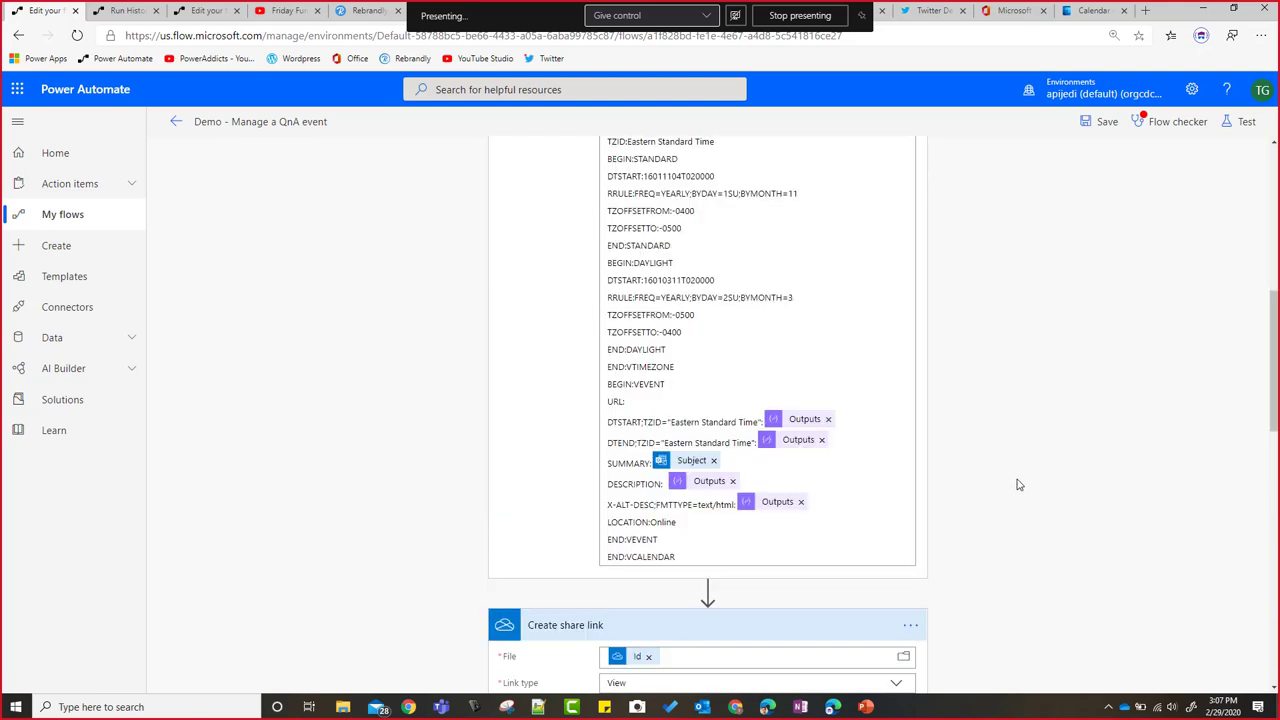
scroll(1018, 485, "down", 5)
left_click(675, 366)
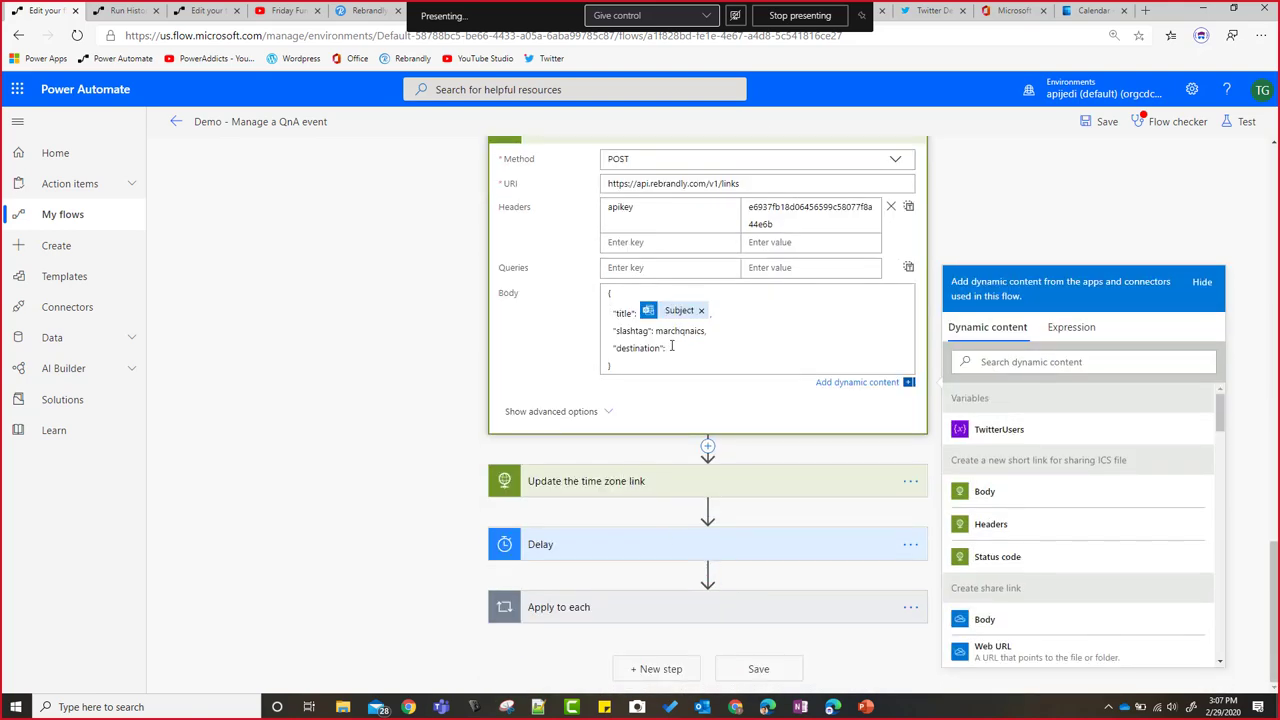
scroll(1108, 520, "down", 10)
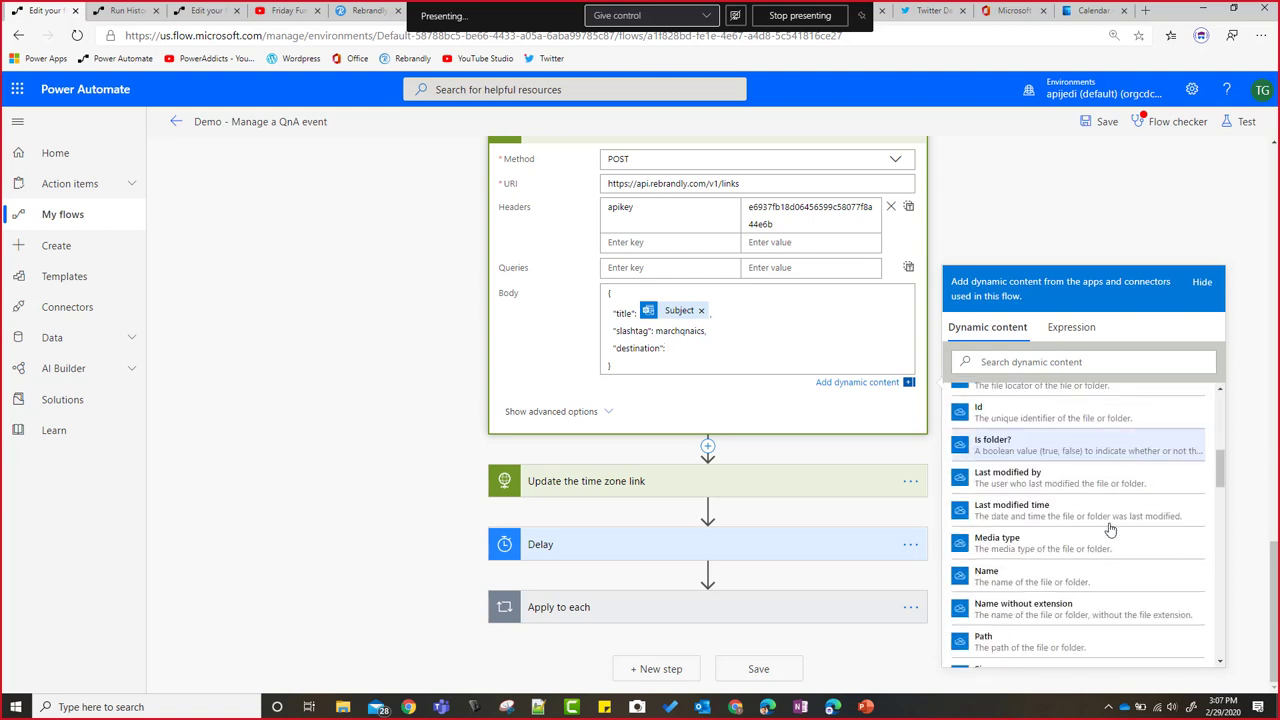
left_click(1015, 528)
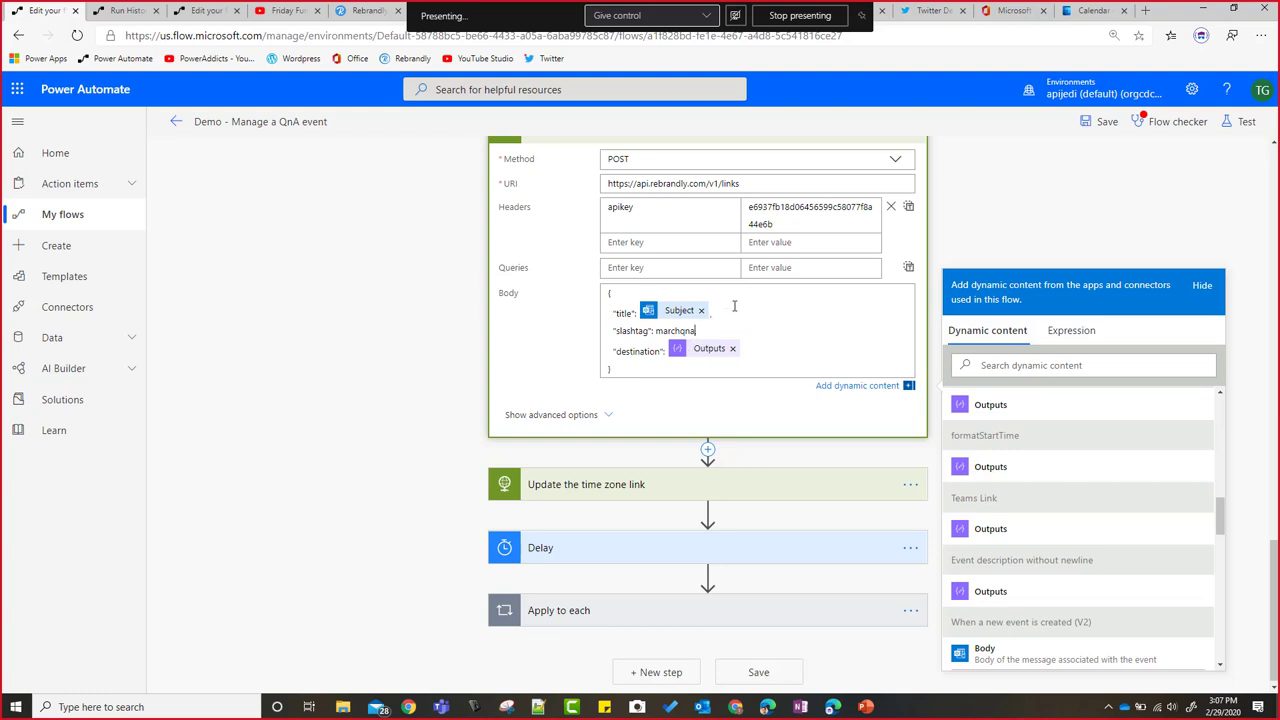
type("amslink,")
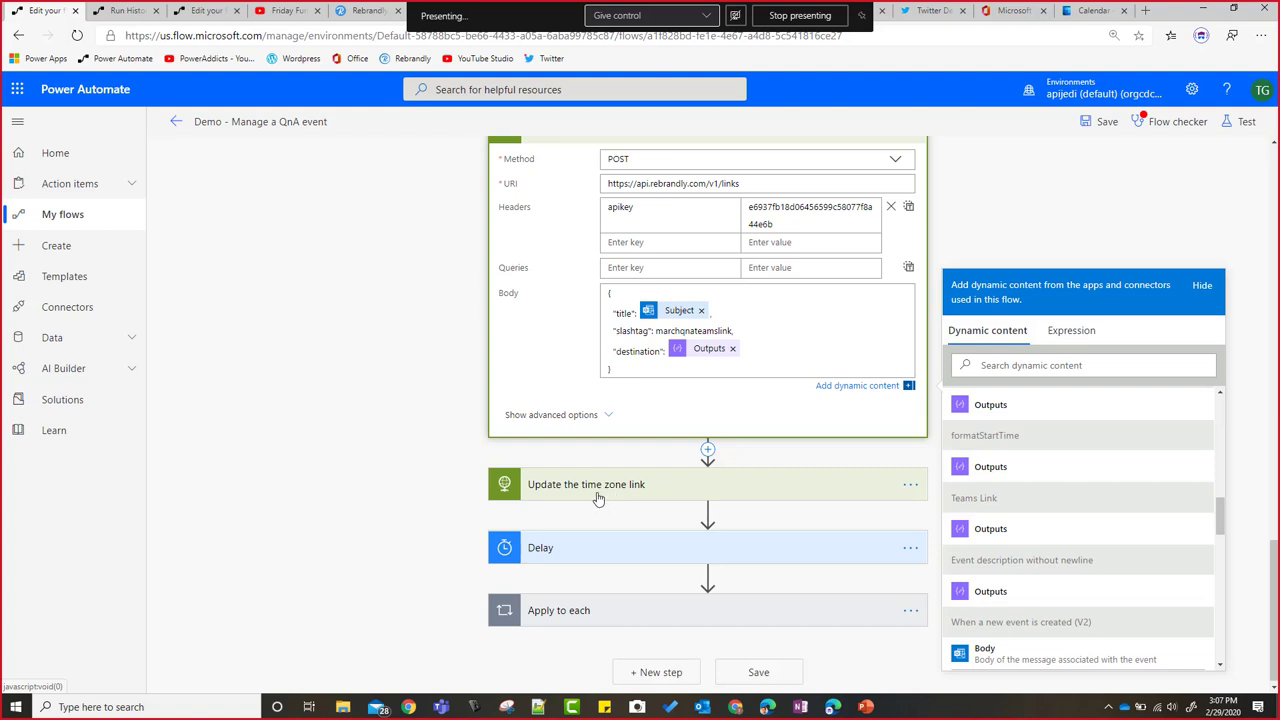
Step: Examine the Update the time zone link action and its request details in the run history of the 2/14/2020 run
left_click(599, 498)
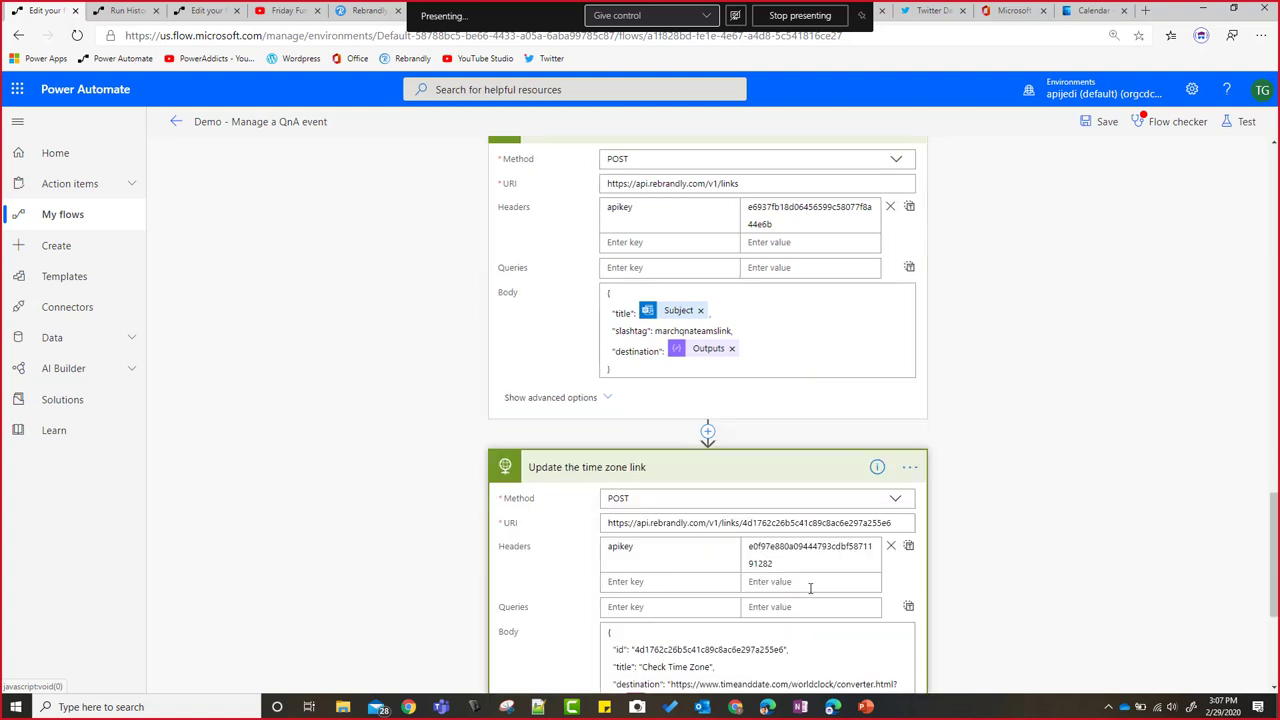
scroll(766, 667, "down", 3)
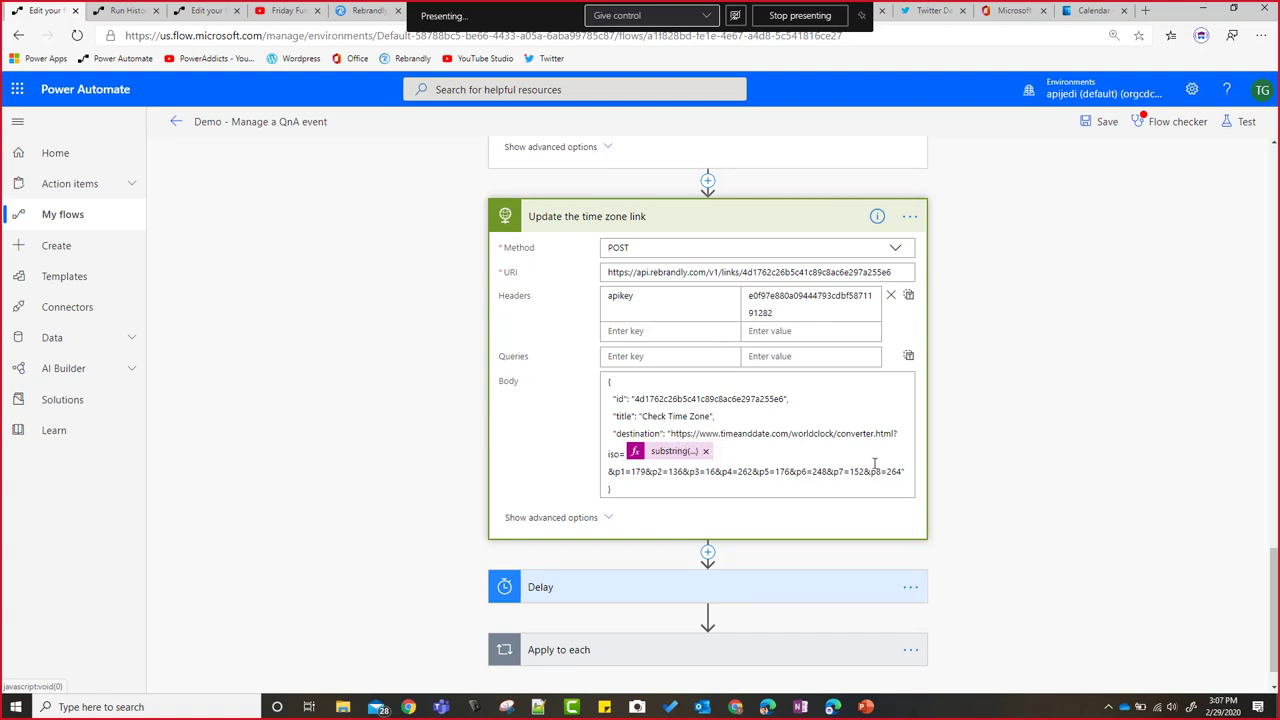
left_click(125, 10)
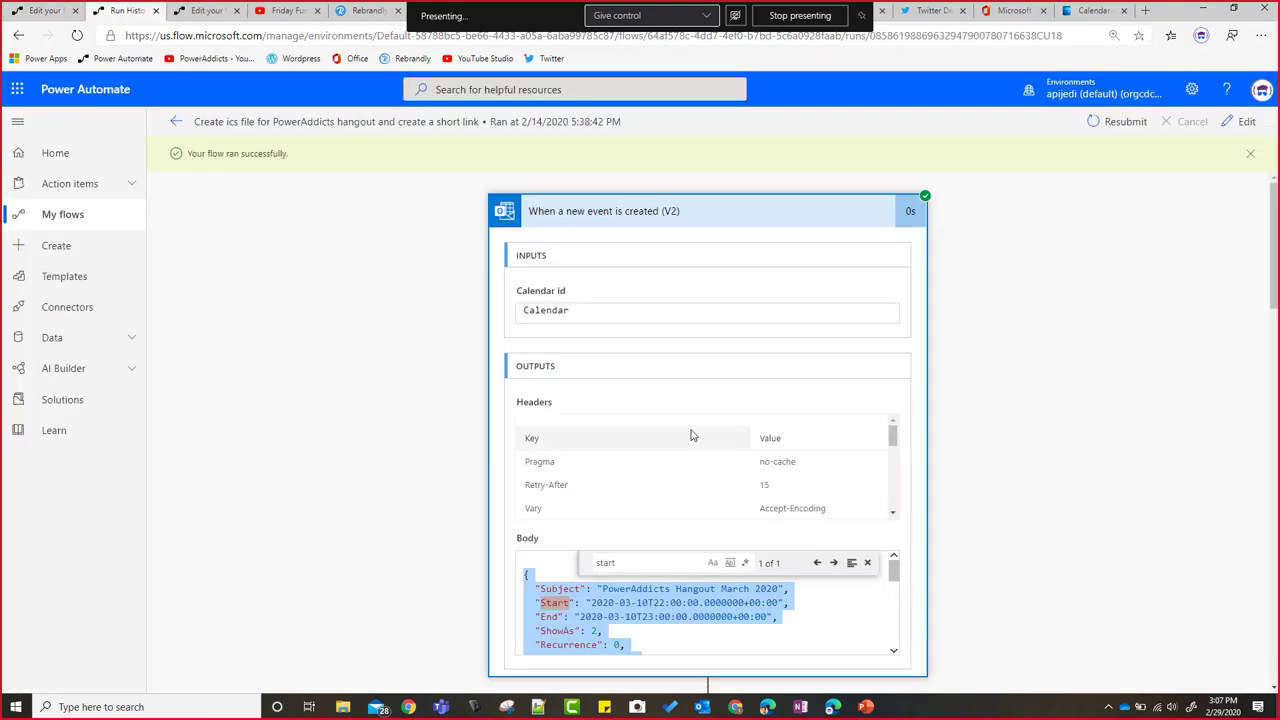
scroll(920, 470, "down", 15)
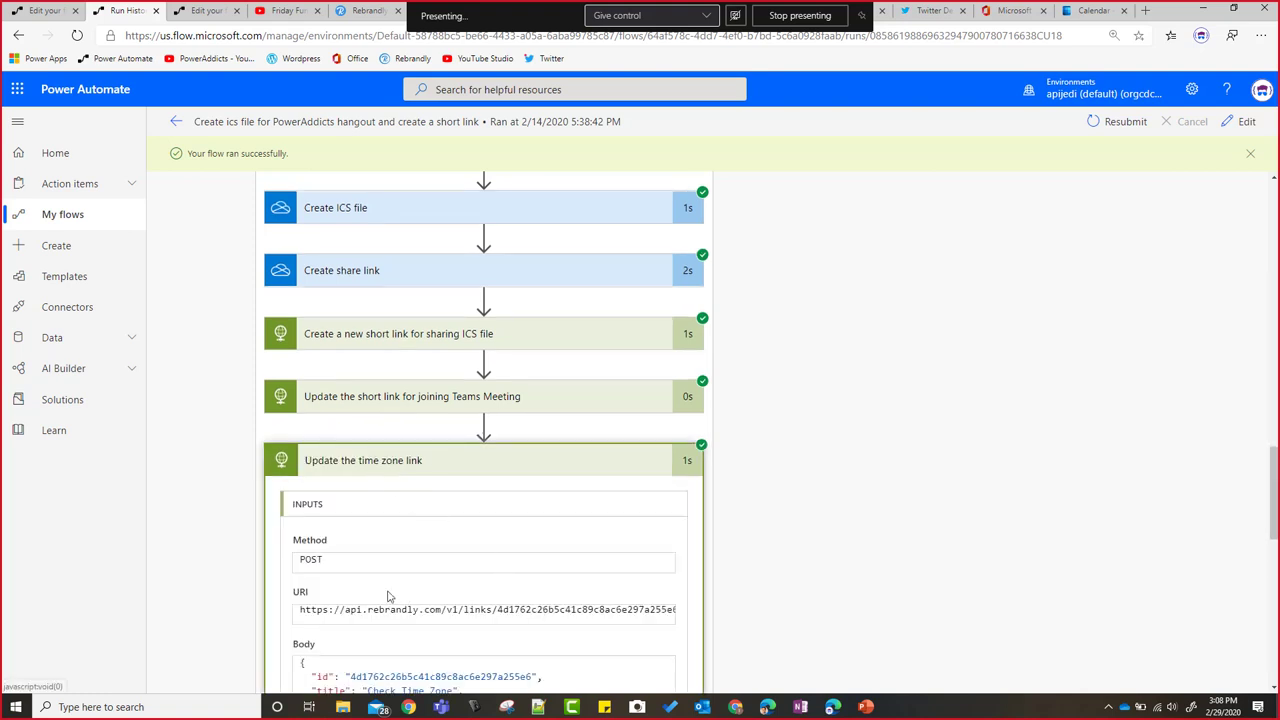
scroll(389, 597, "down", 3)
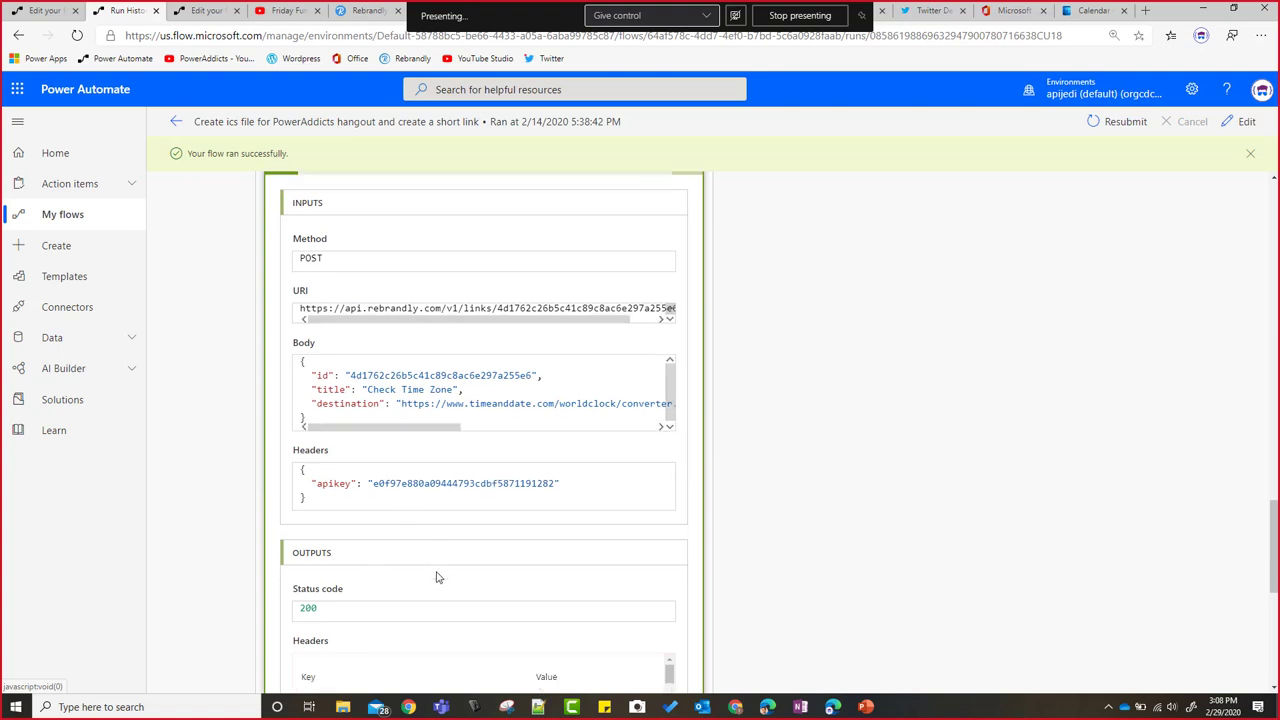
scroll(450, 550, "down", 3)
scroll(440, 480, "up", 3)
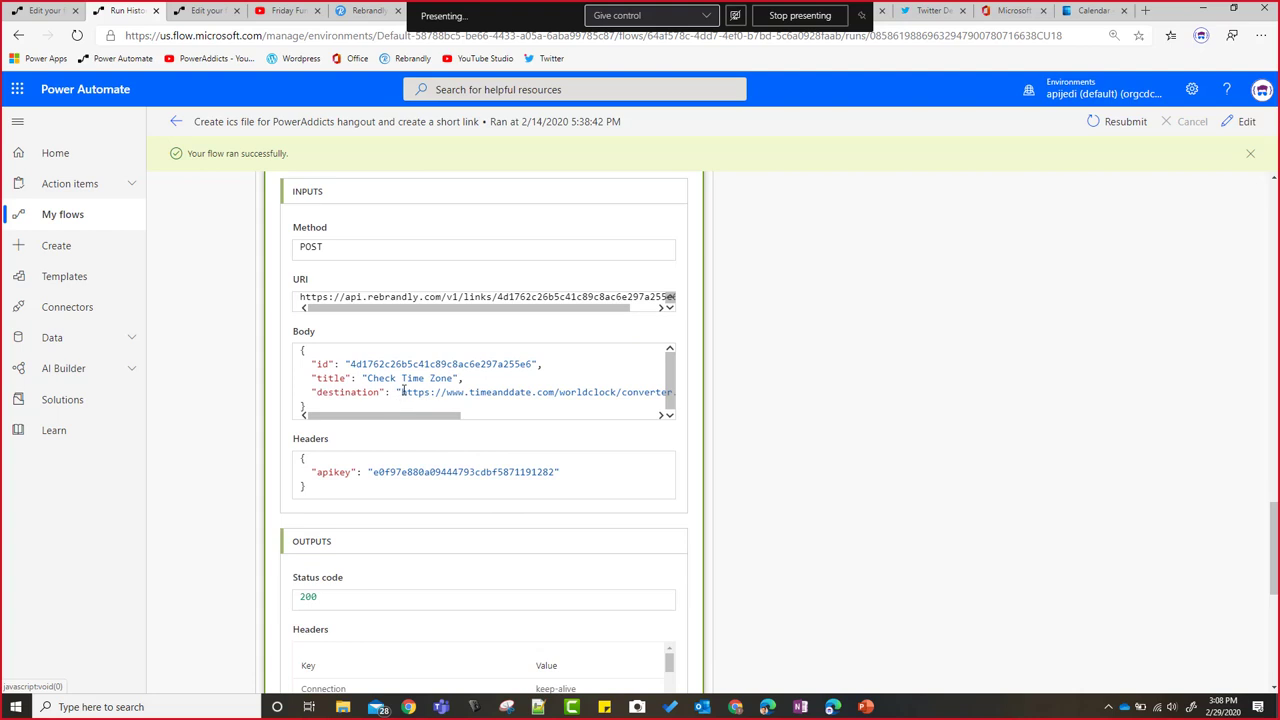
Step: Copy the timeanddate.com destination URL from the time zone link request body, load it in a new tab and review the converted times
left_click_drag(408, 393, 546, 411)
left_click_drag(651, 393, 659, 388)
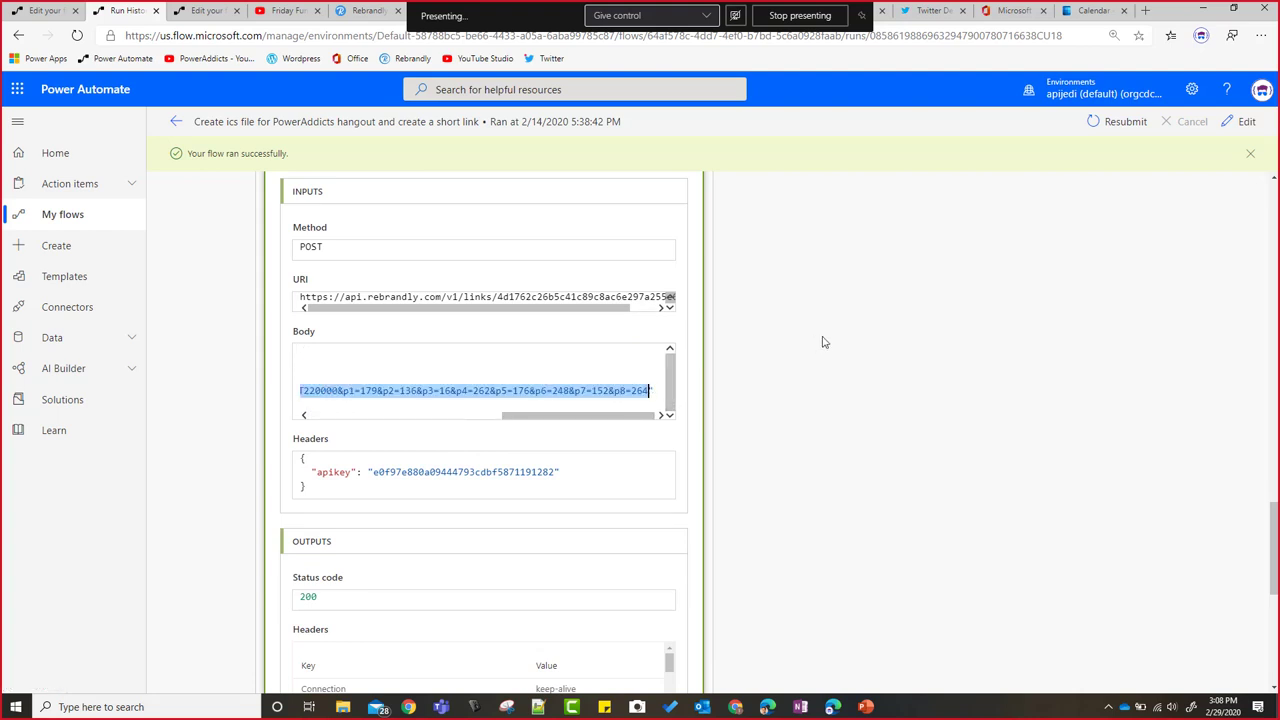
left_click(1145, 10)
type("https://www.timeanddate.com/worldclock/converter.html?iso=20200310T220000&p1=179&p2=136&p3=16&p4=262&p5=176&p6=248&p7=152&p8=264")
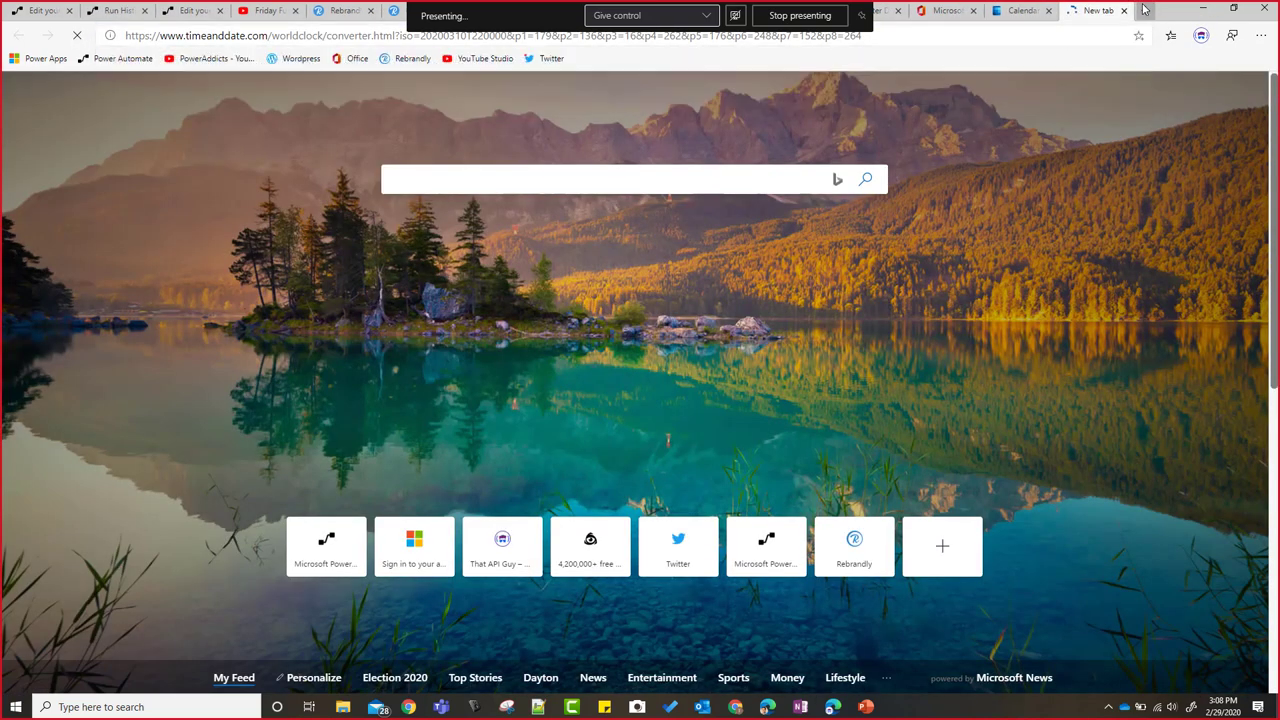
key("Return")
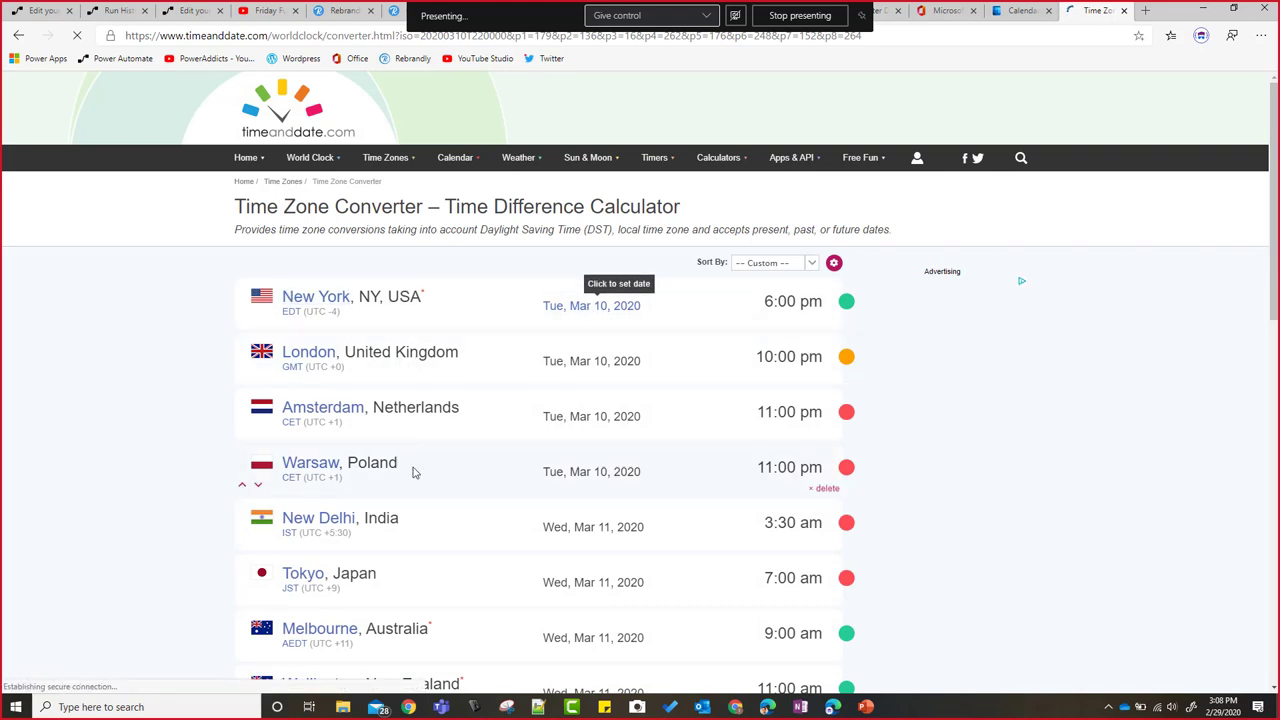
scroll(451, 578, "down", 3)
scroll(368, 560, "up", 3)
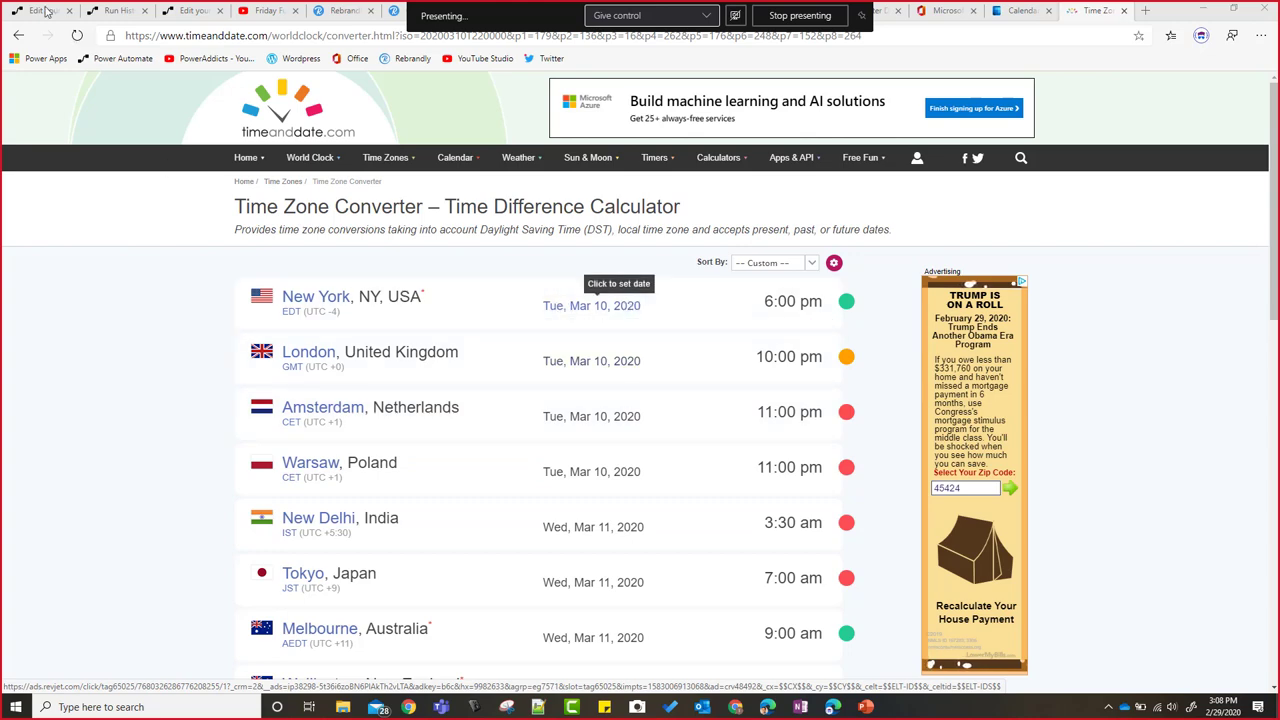
Step: Compare the destination URL in the flow's Update the time zone link action with the time zone converter page
key("ctrl+1")
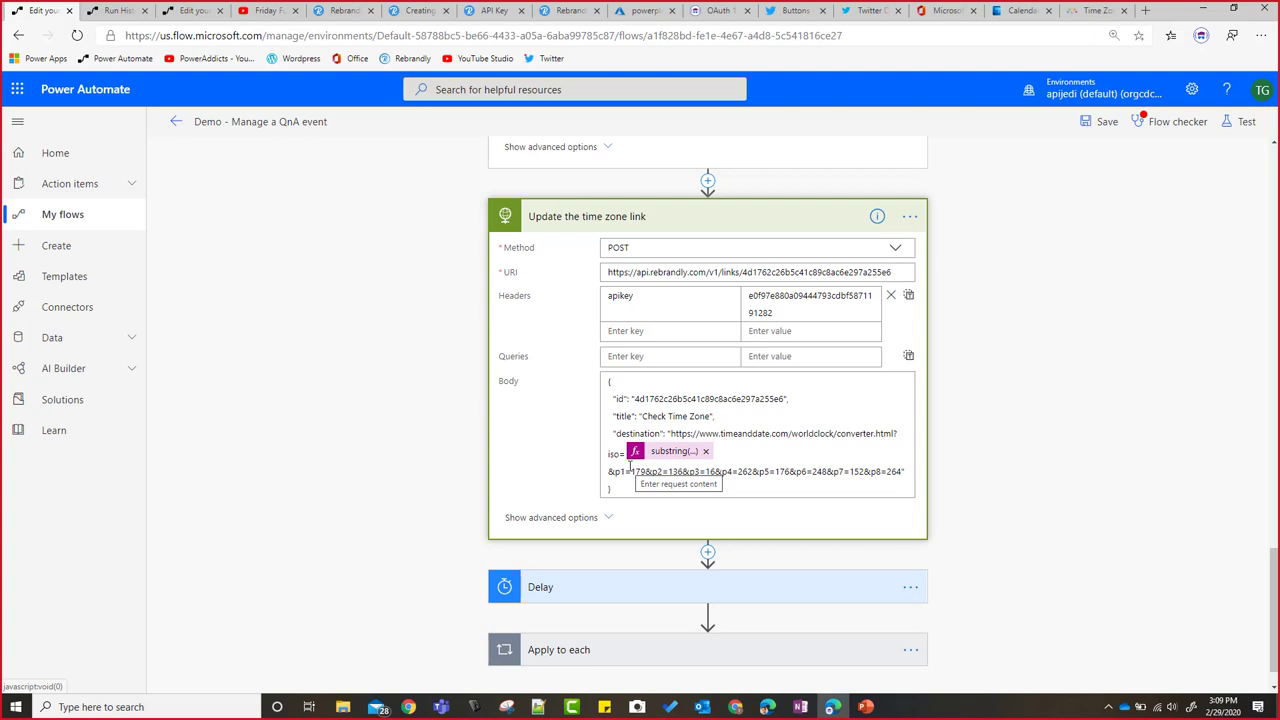
left_click(1078, 16)
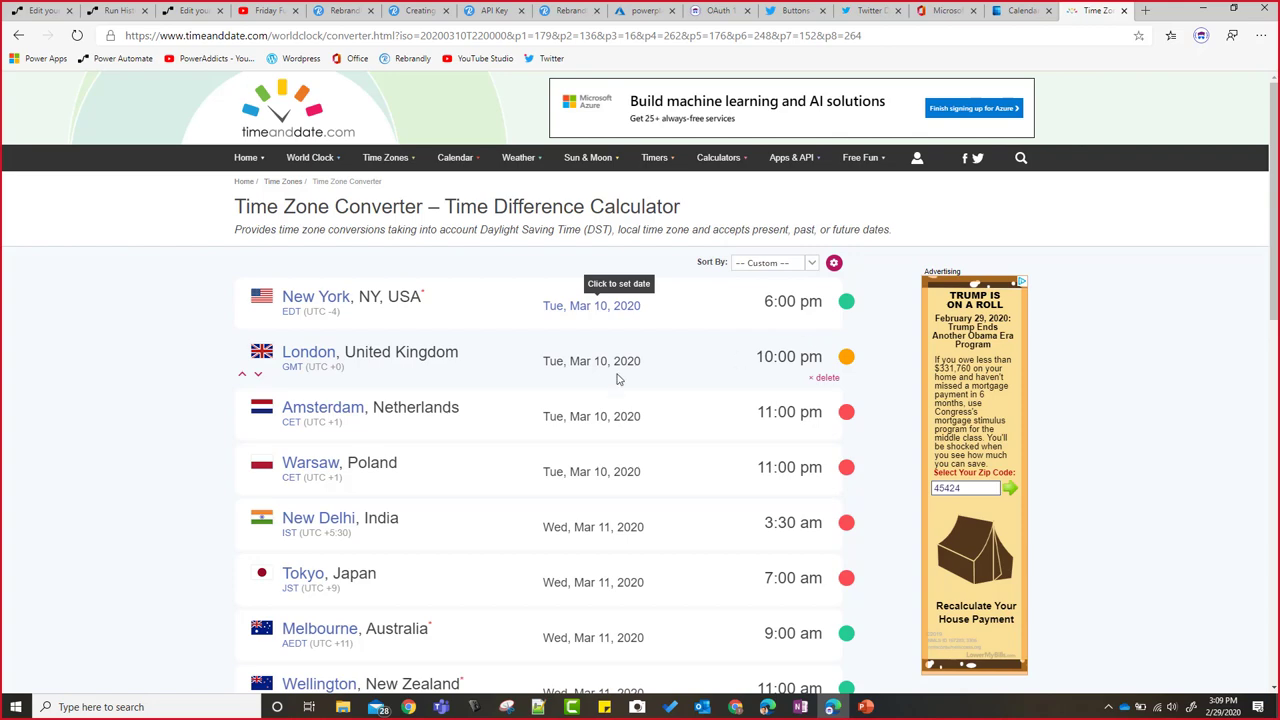
left_click(40, 11)
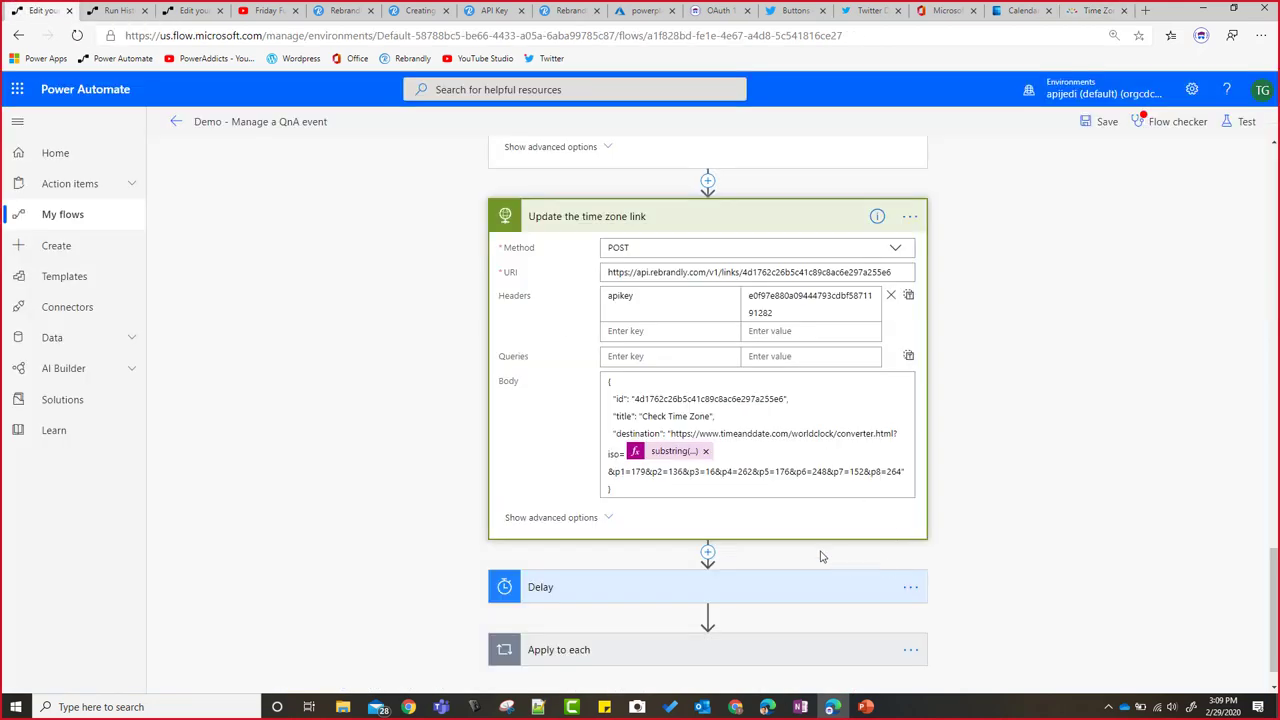
Step: Delete the Update the time zone link action from the flow
left_click(909, 218)
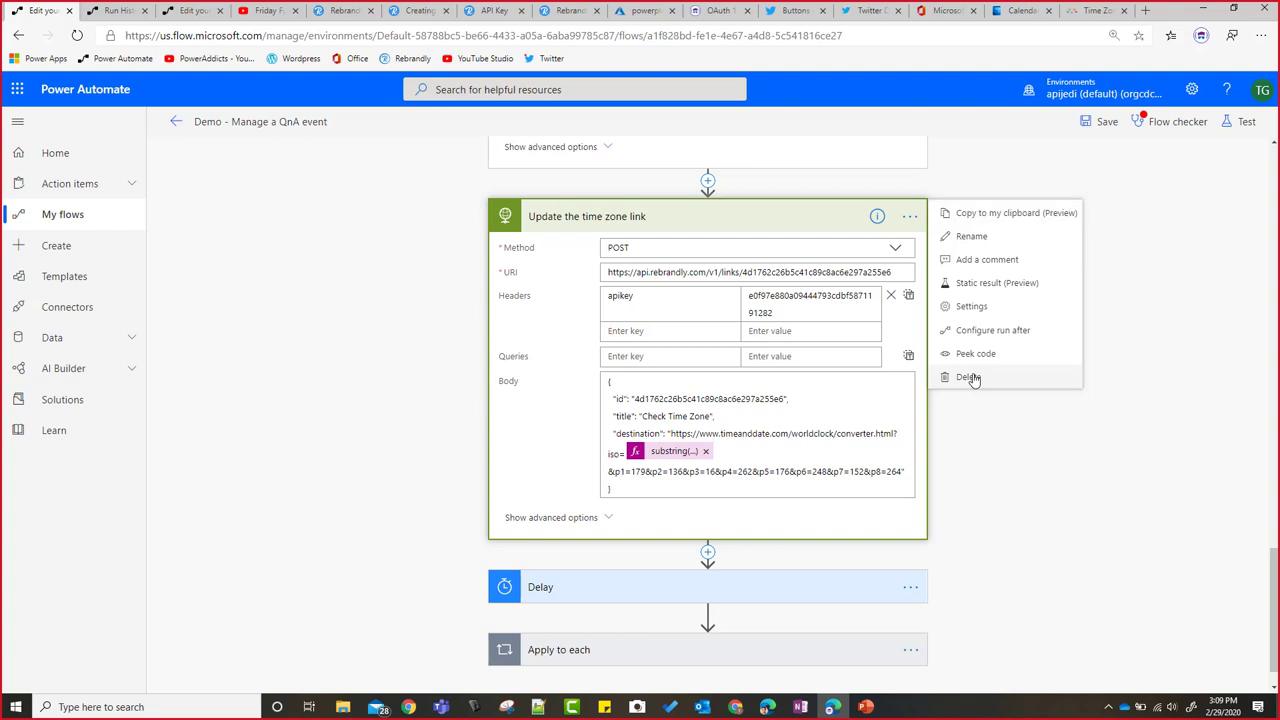
key("Escape")
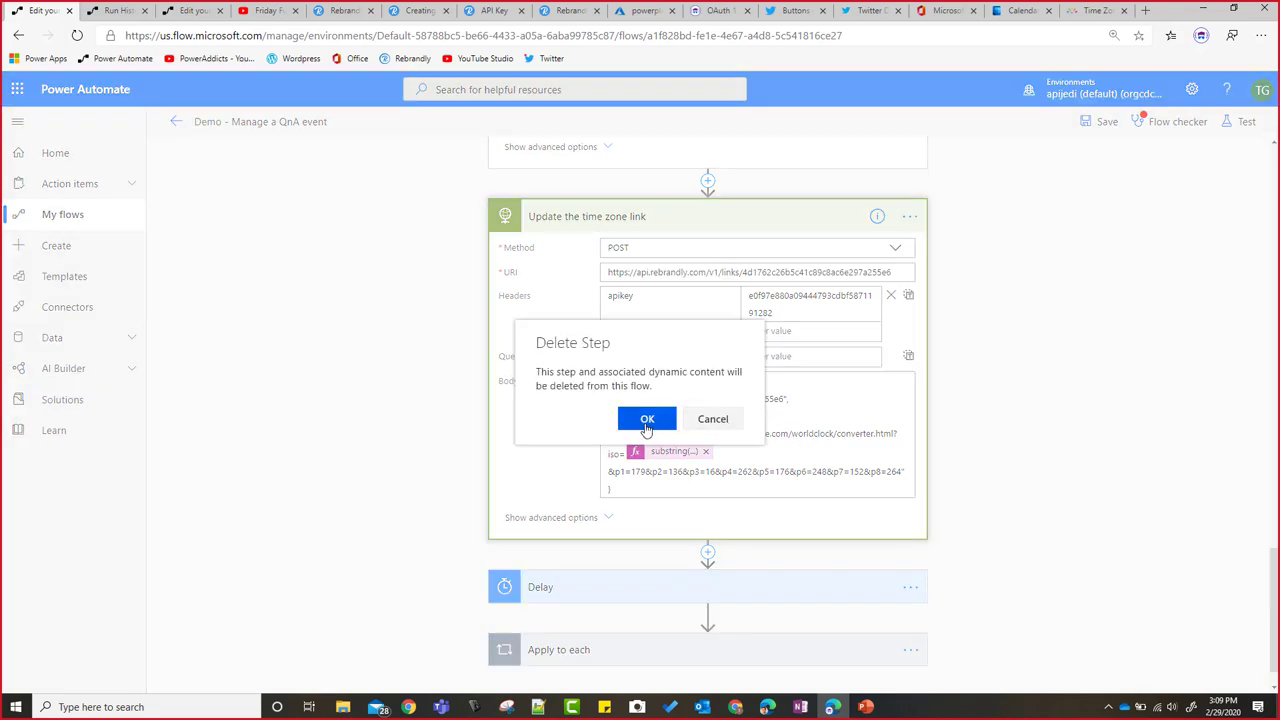
left_click(645, 420)
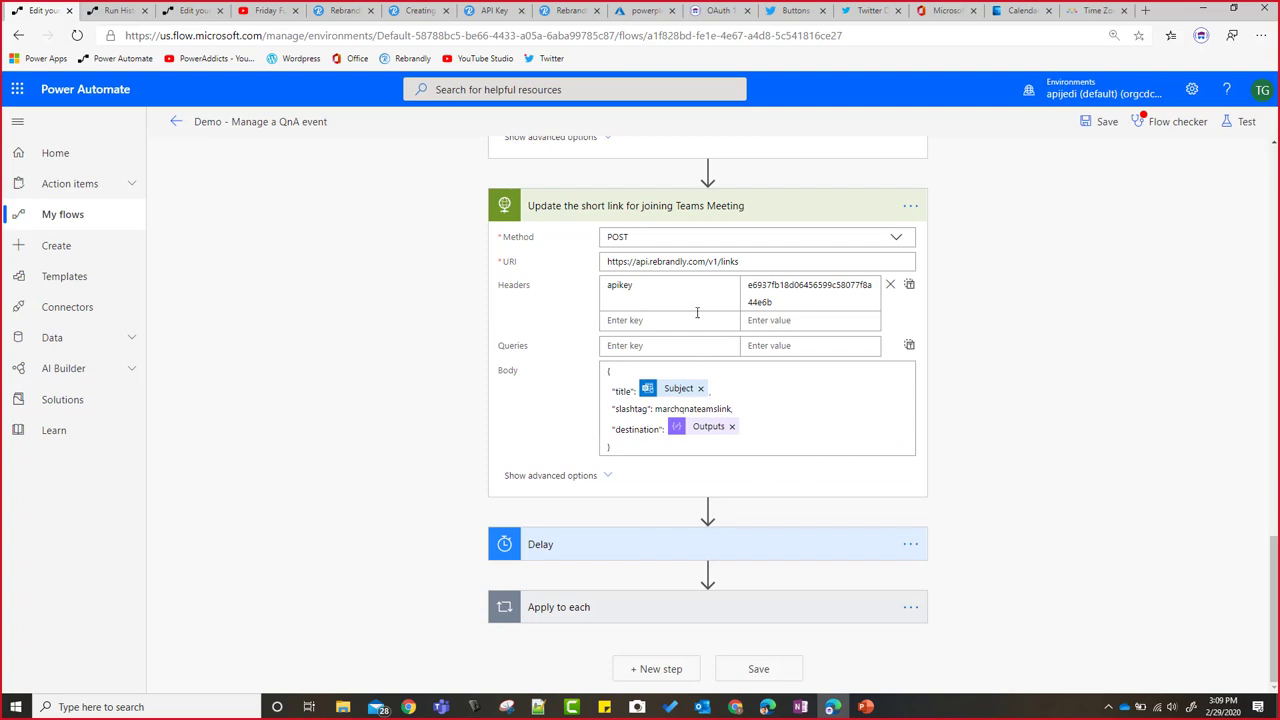
Step: Review the two short link actions and expand the Apply to each loop
scroll(857, 470, "up", 5)
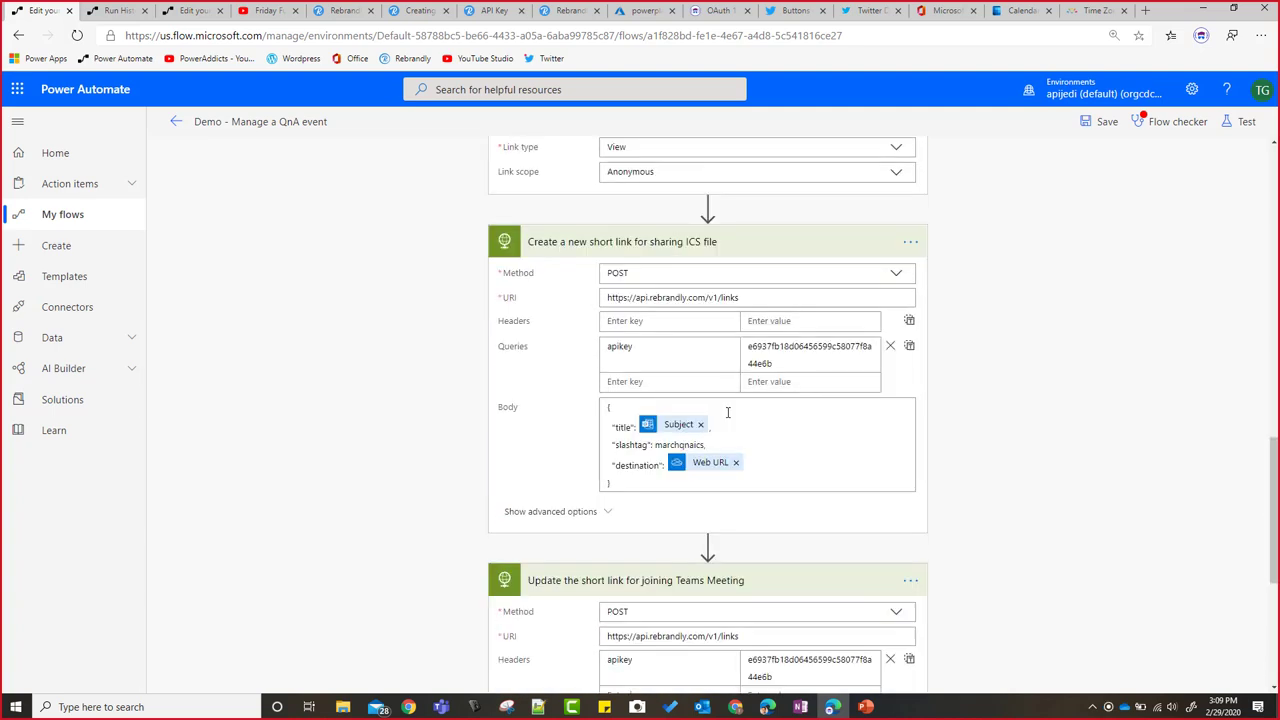
scroll(820, 476, "down", 5)
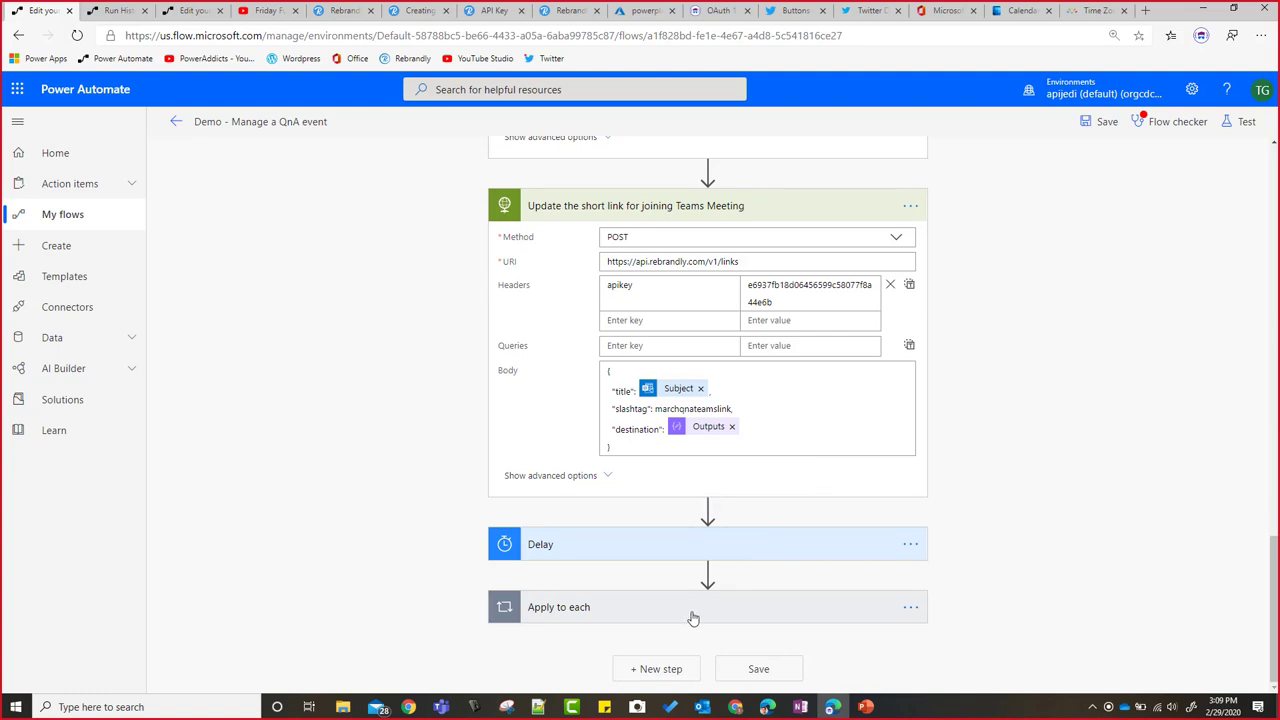
left_click(690, 616)
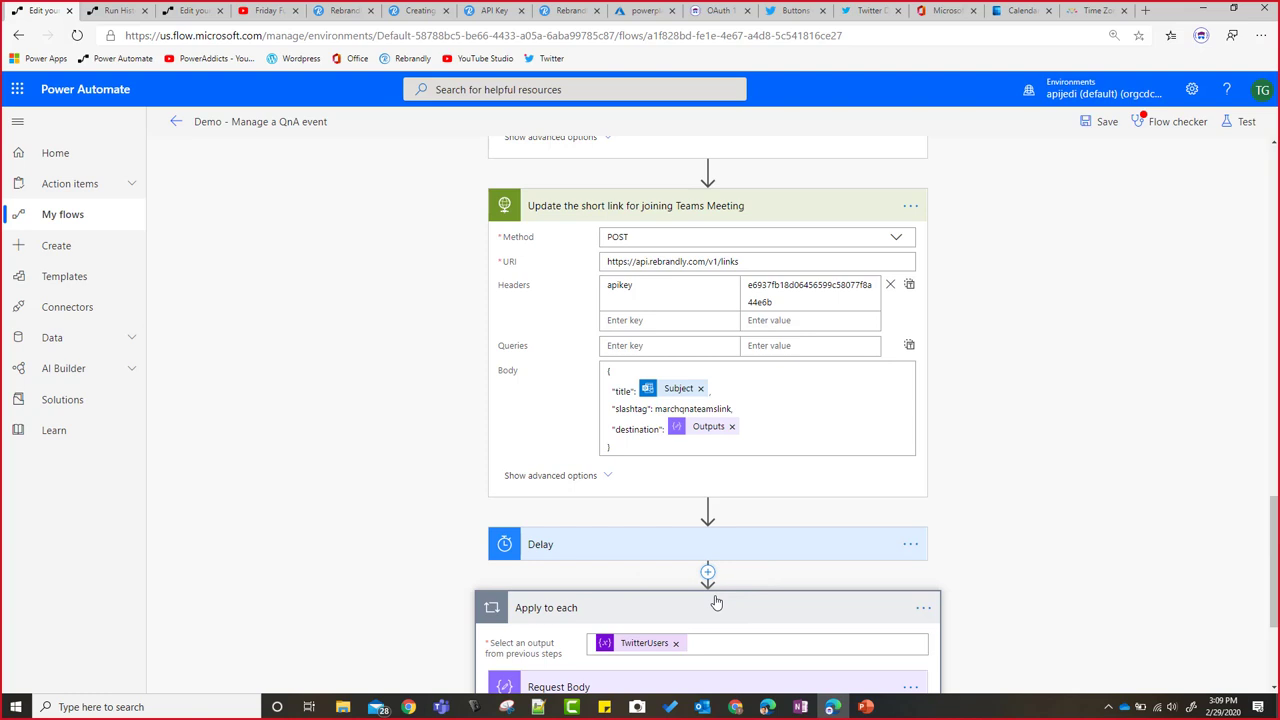
Step: Insert a condition after the Delay checking that x is equal to y, and move the Apply to each loop into its If yes branch
left_click(716, 601)
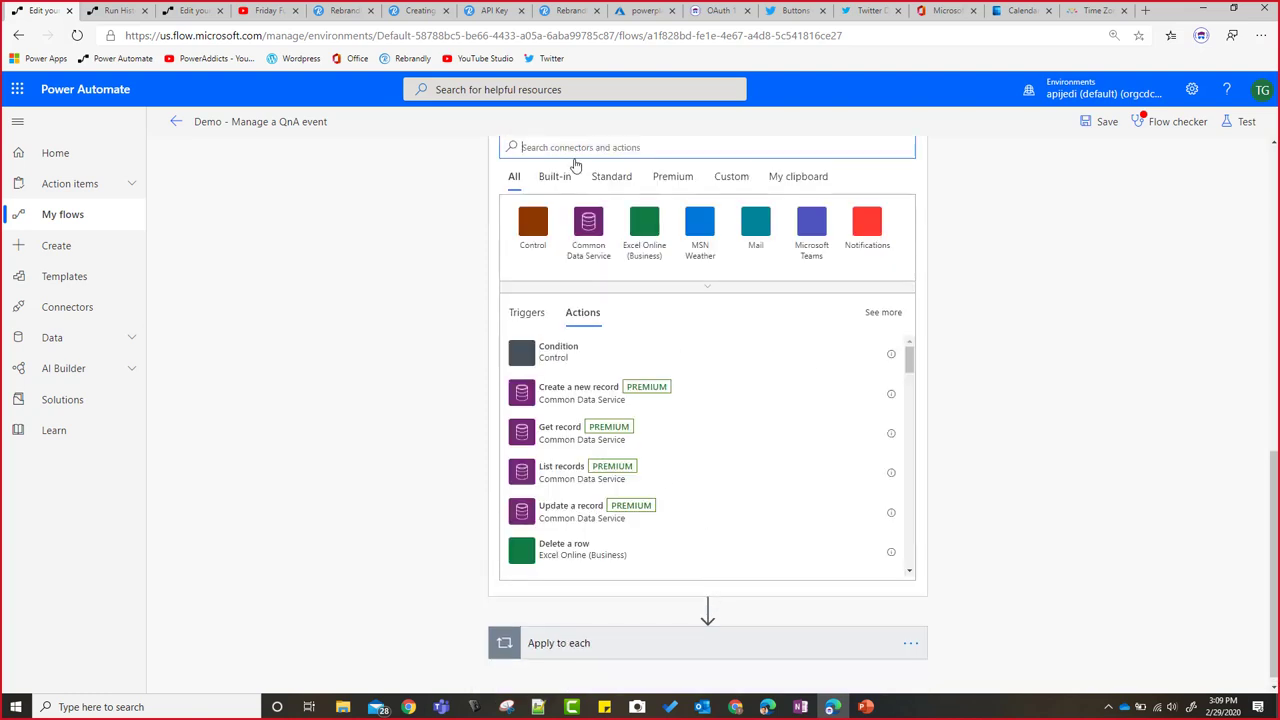
left_click(566, 360)
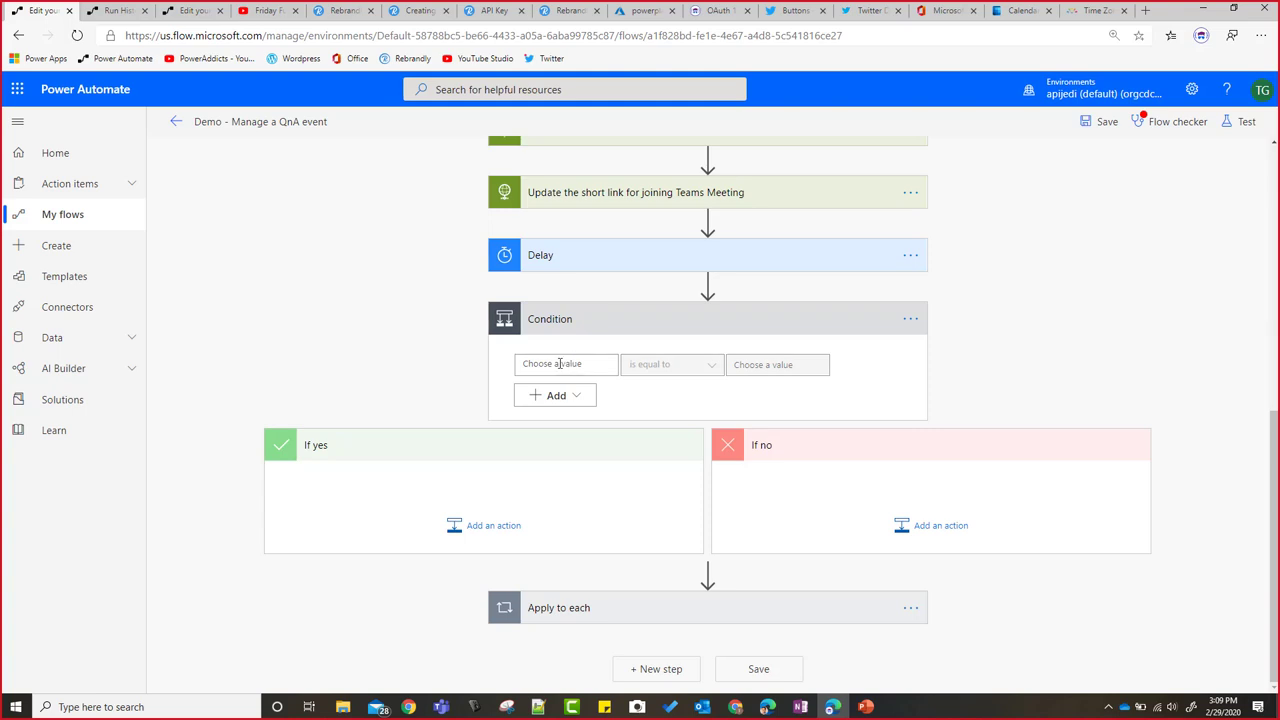
left_click(550, 368)
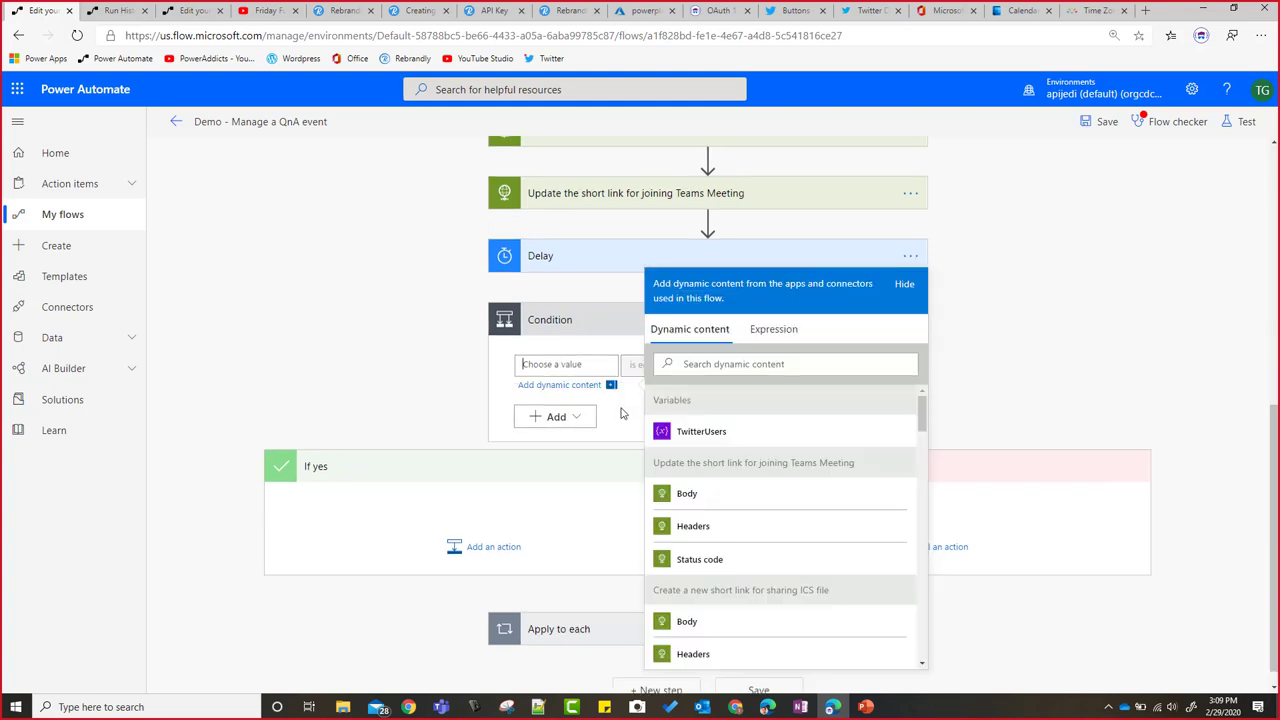
type("x")
key("Tab")
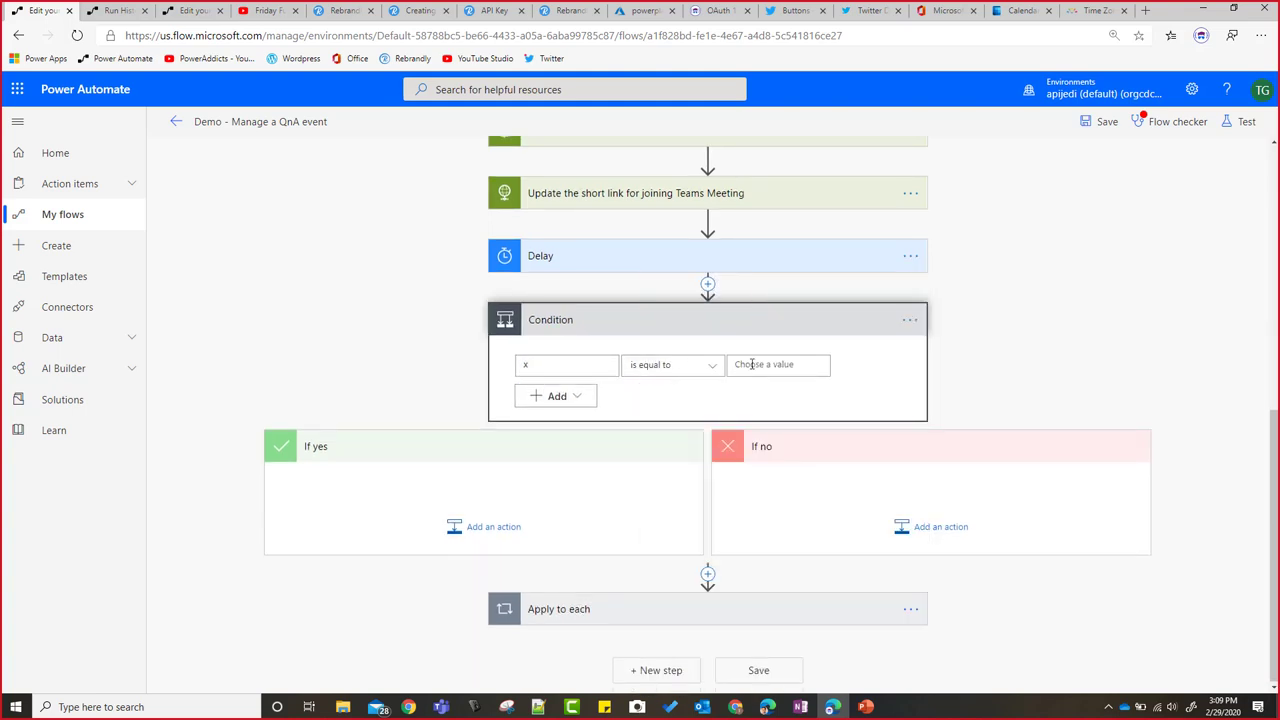
left_click(754, 364)
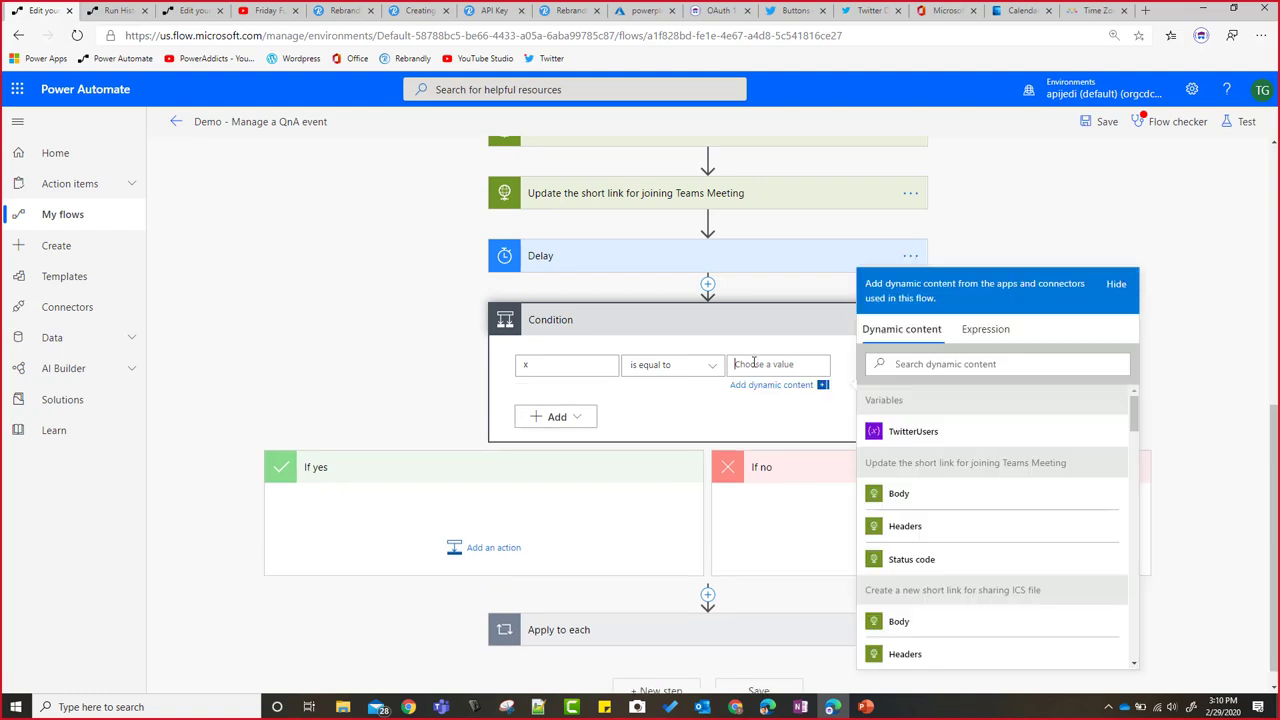
type("y")
left_click_drag(630, 632, 417, 503)
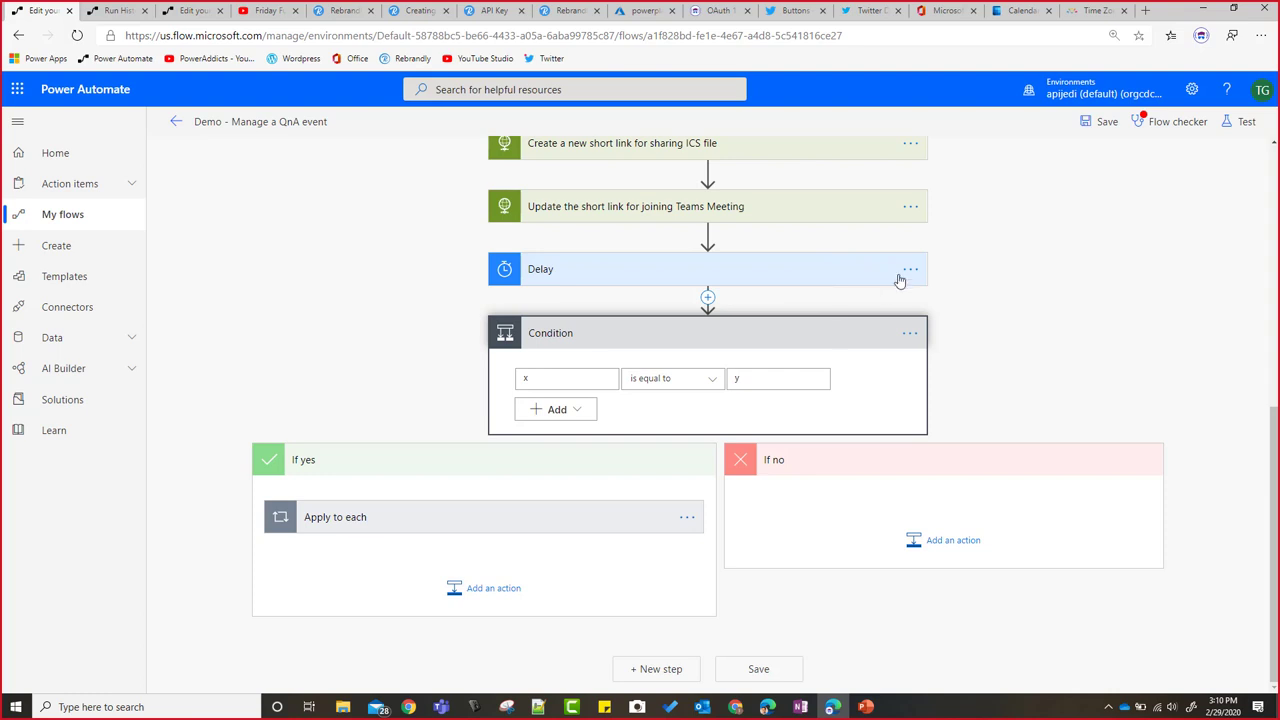
Step: Review the Delay action, the trigger conditions in the event trigger's settings, and the Teams Link input
left_click(776, 268)
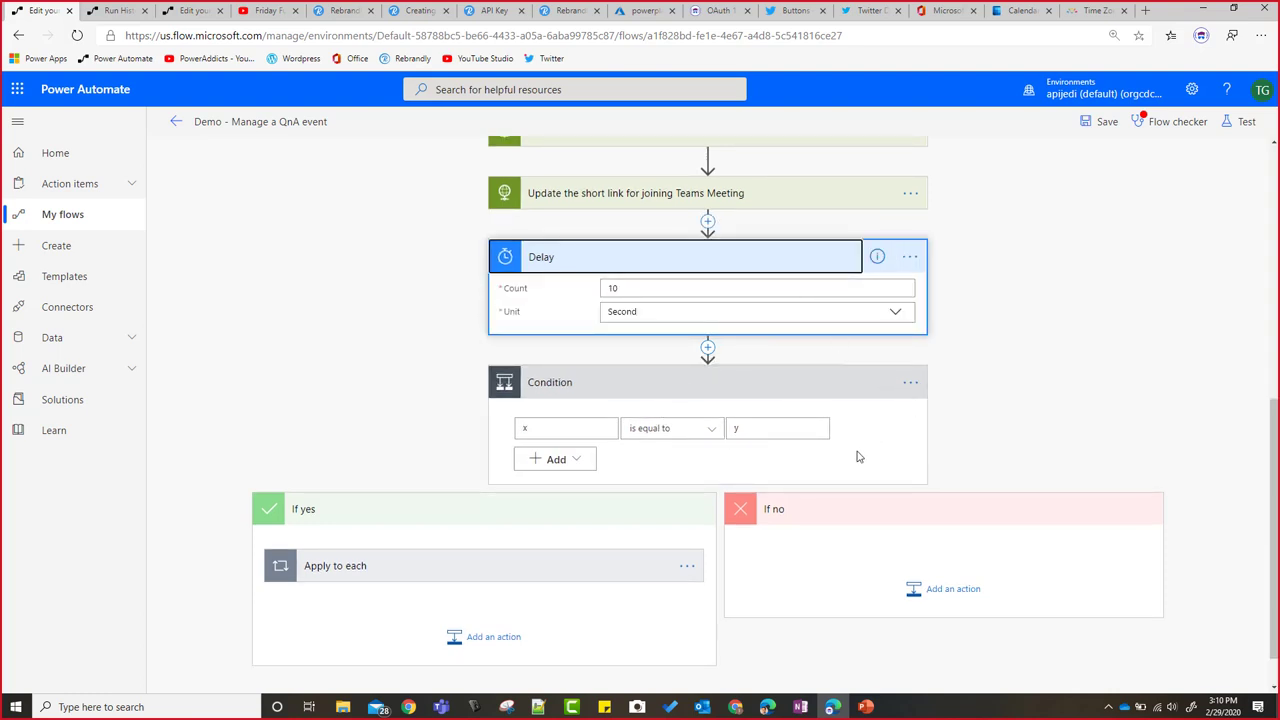
scroll(857, 457, "up", 5)
scroll(841, 486, "up", 1)
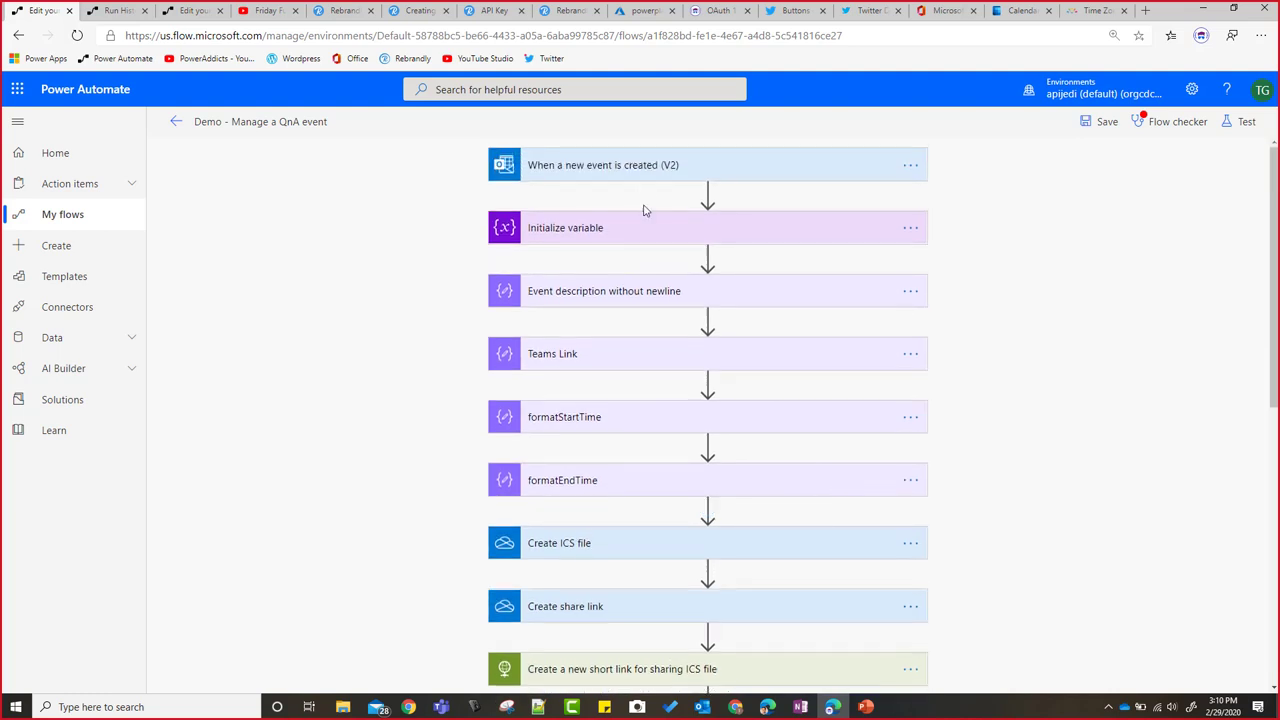
left_click(648, 162)
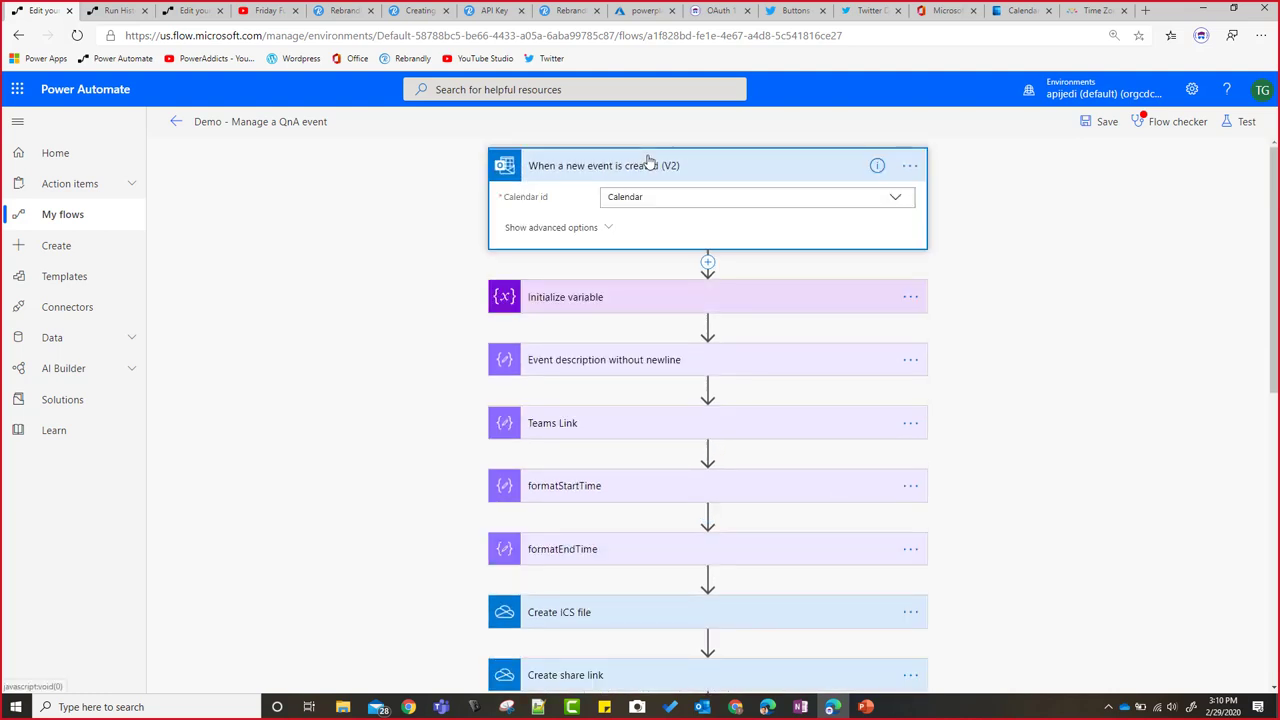
left_click(910, 166)
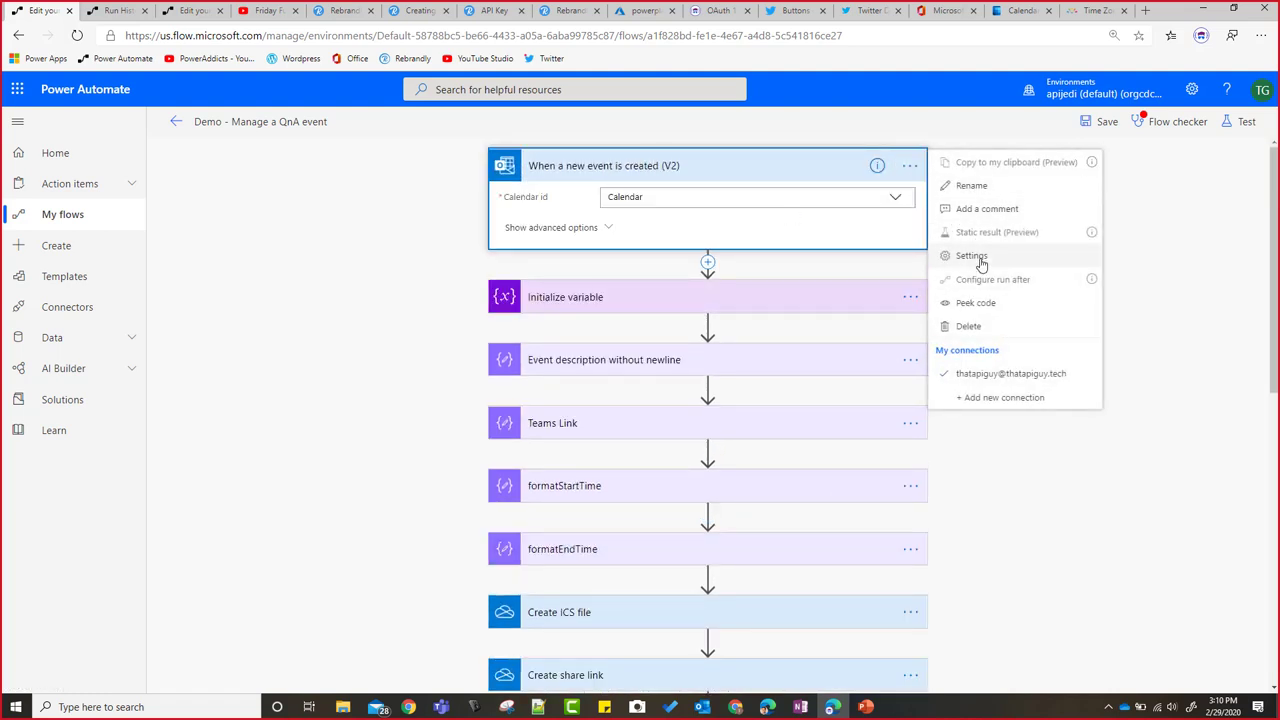
left_click(966, 256)
scroll(711, 479, "down", 2)
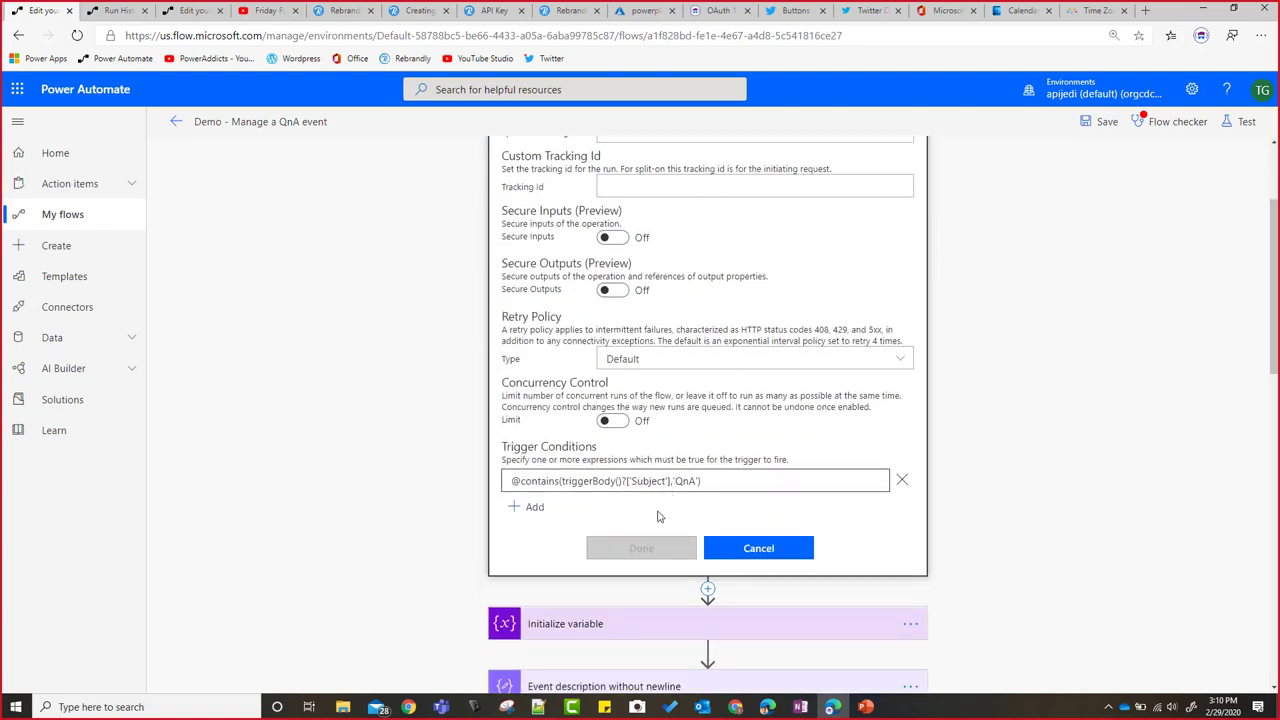
left_click(783, 549)
scroll(770, 378, "up", 2)
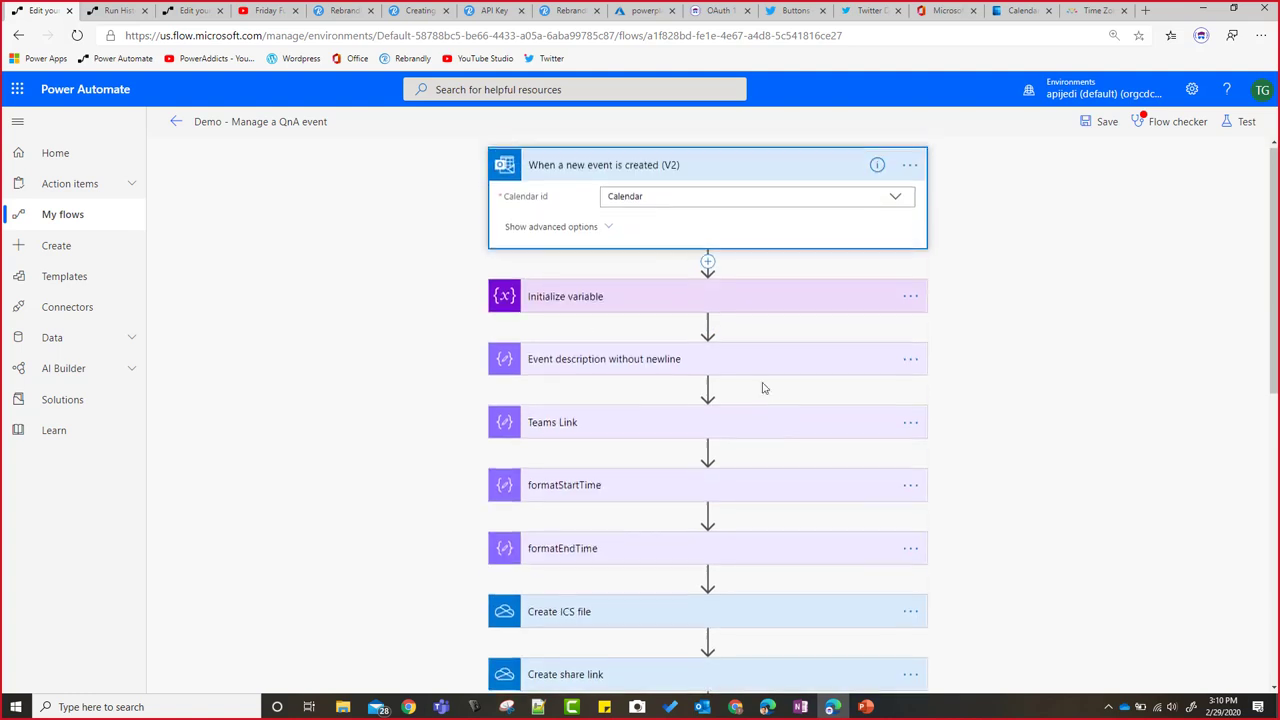
left_click(600, 424)
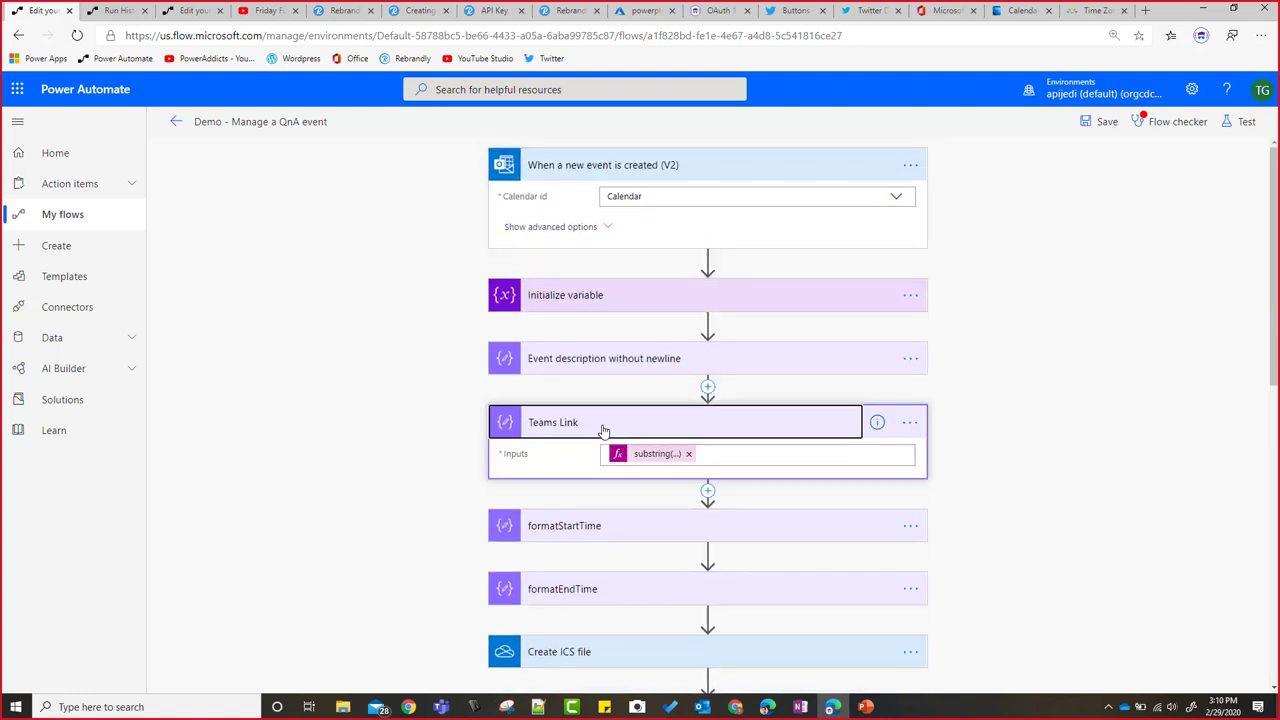
Step: Check the flow for errors and open the one listed for the Create a new short link for sharing ICS file action
left_click(1175, 127)
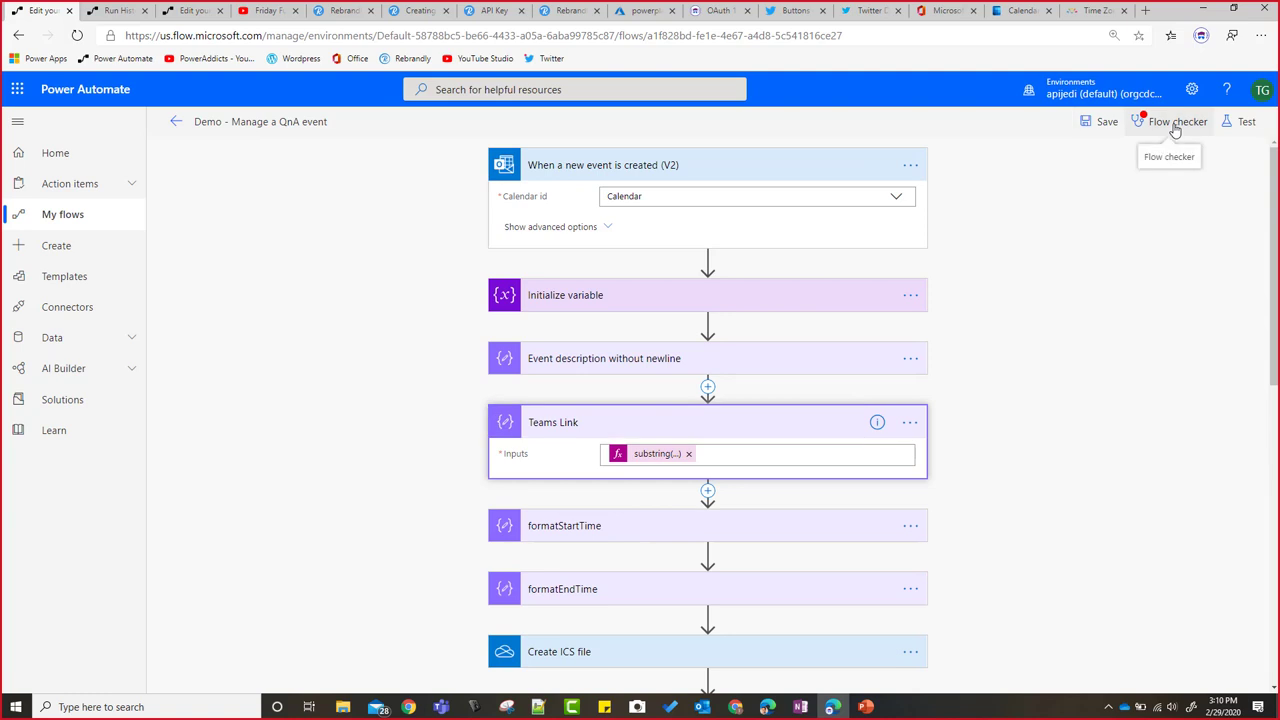
left_click(1175, 127)
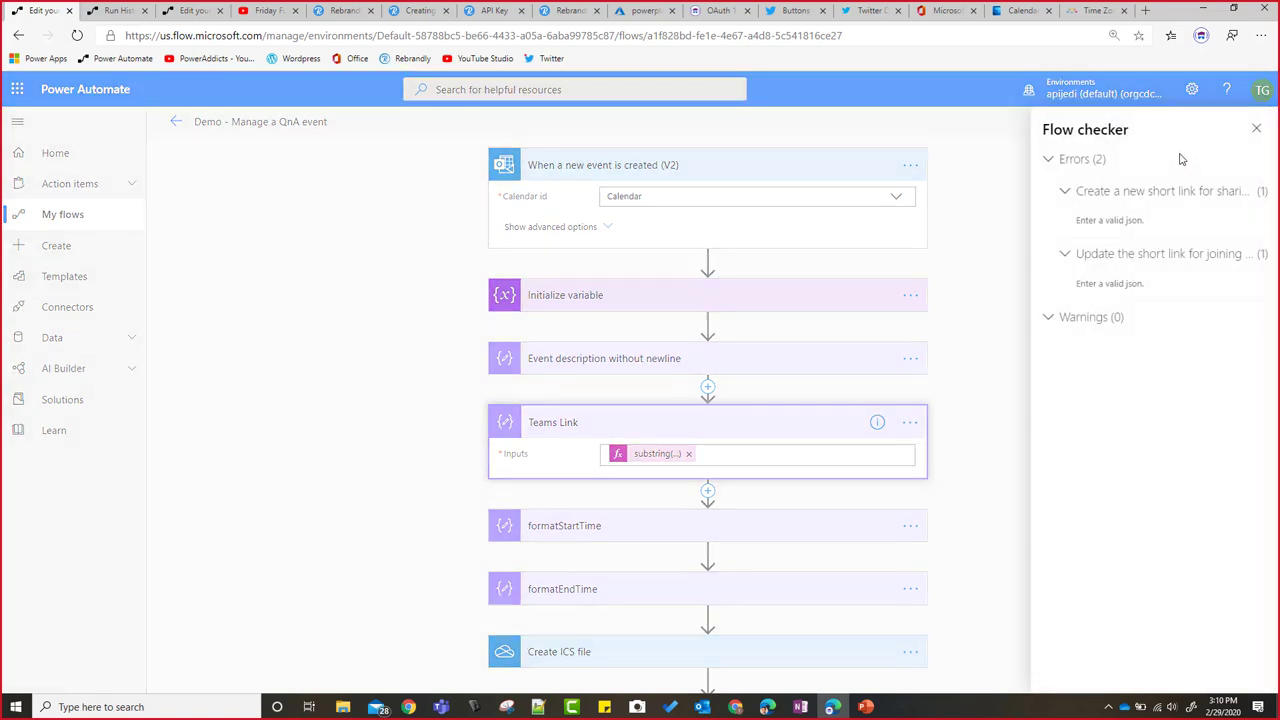
left_click(1111, 222)
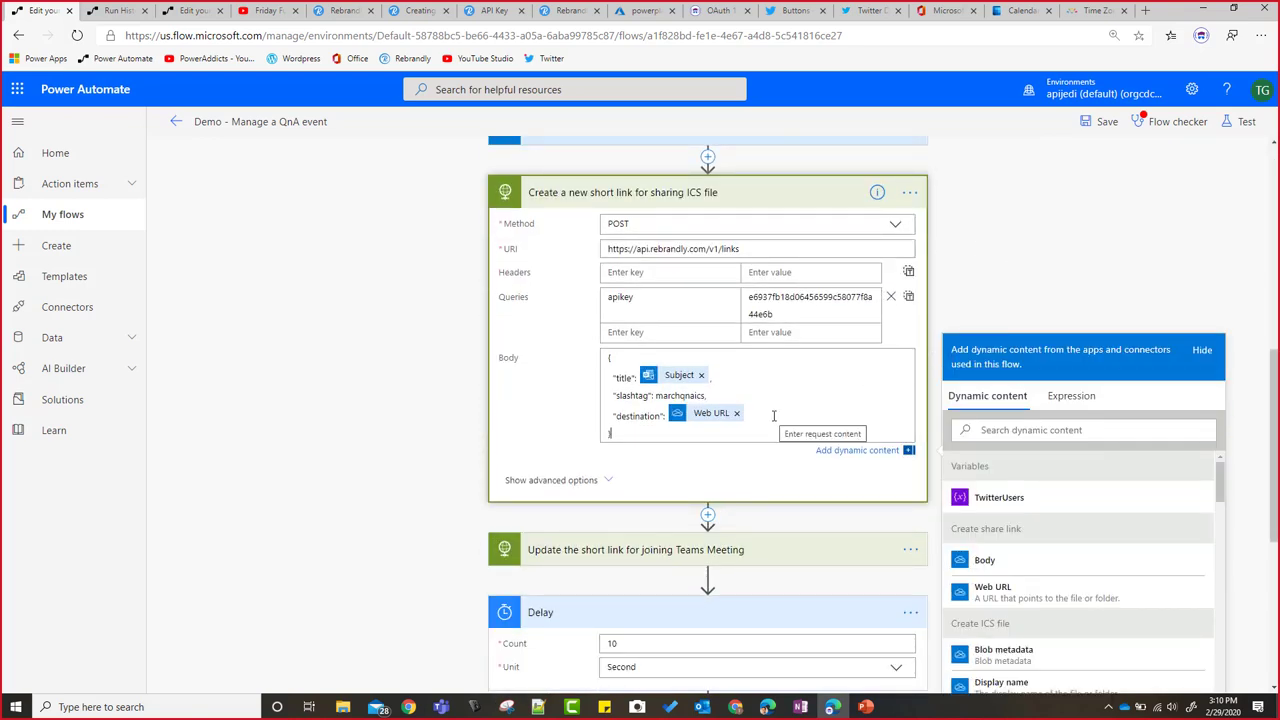
left_click(1106, 122)
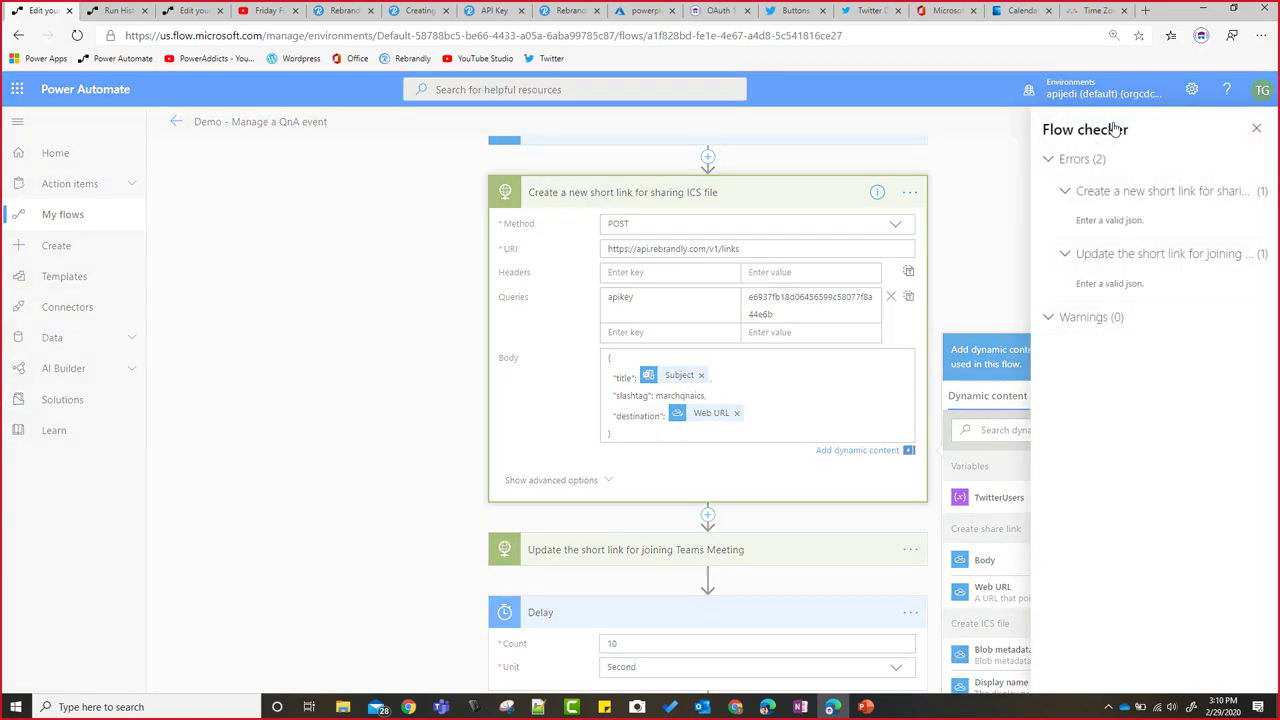
left_click(1014, 286)
left_click(642, 442)
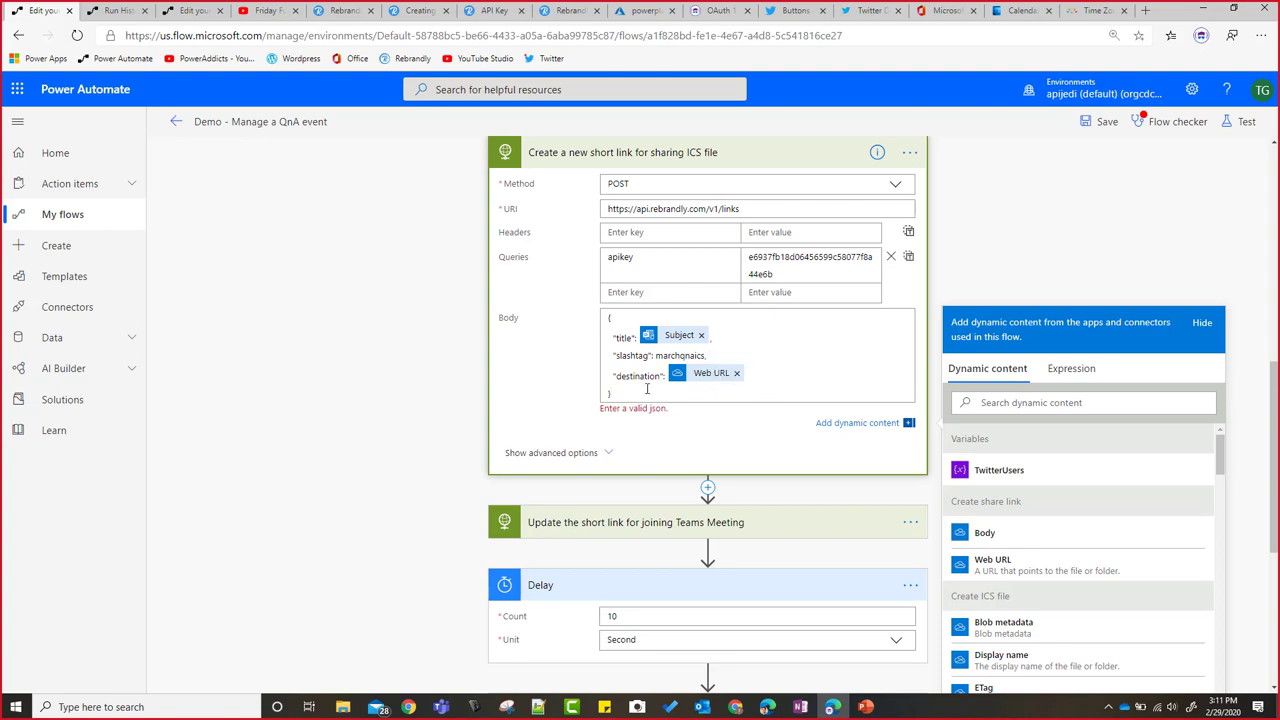
key("BackSpace")
key("BackSpace")
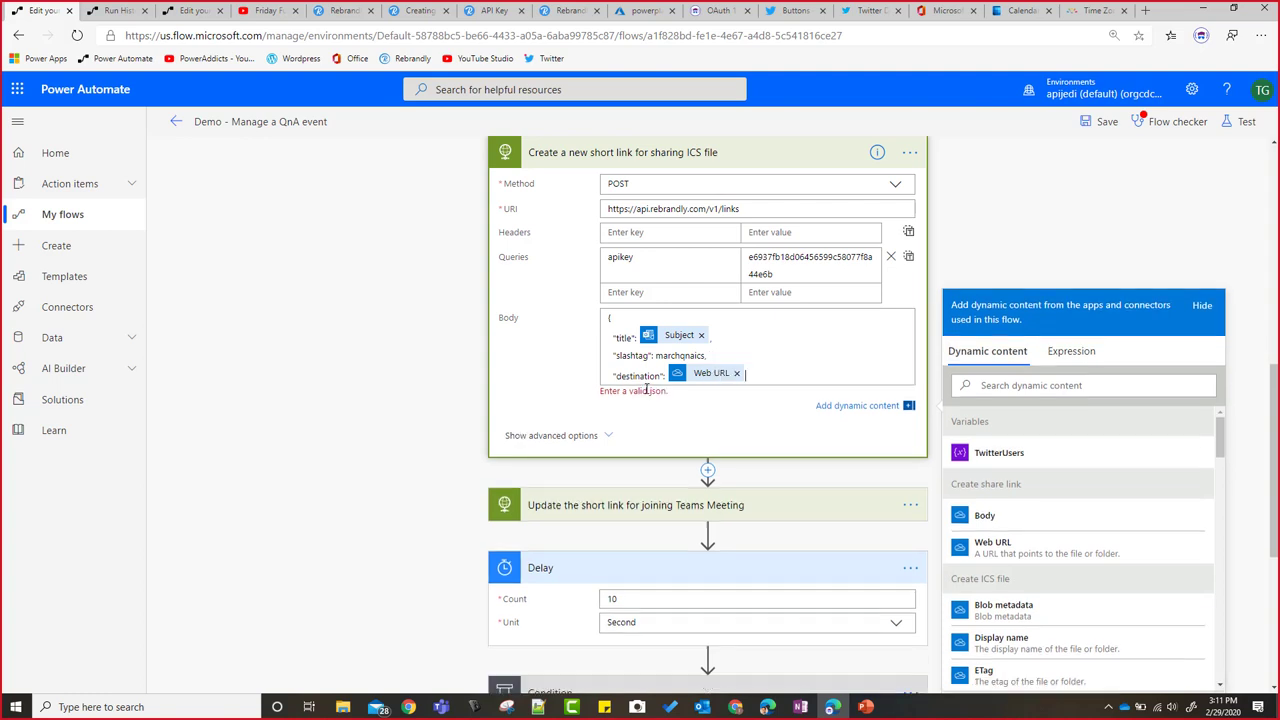
key("Return")
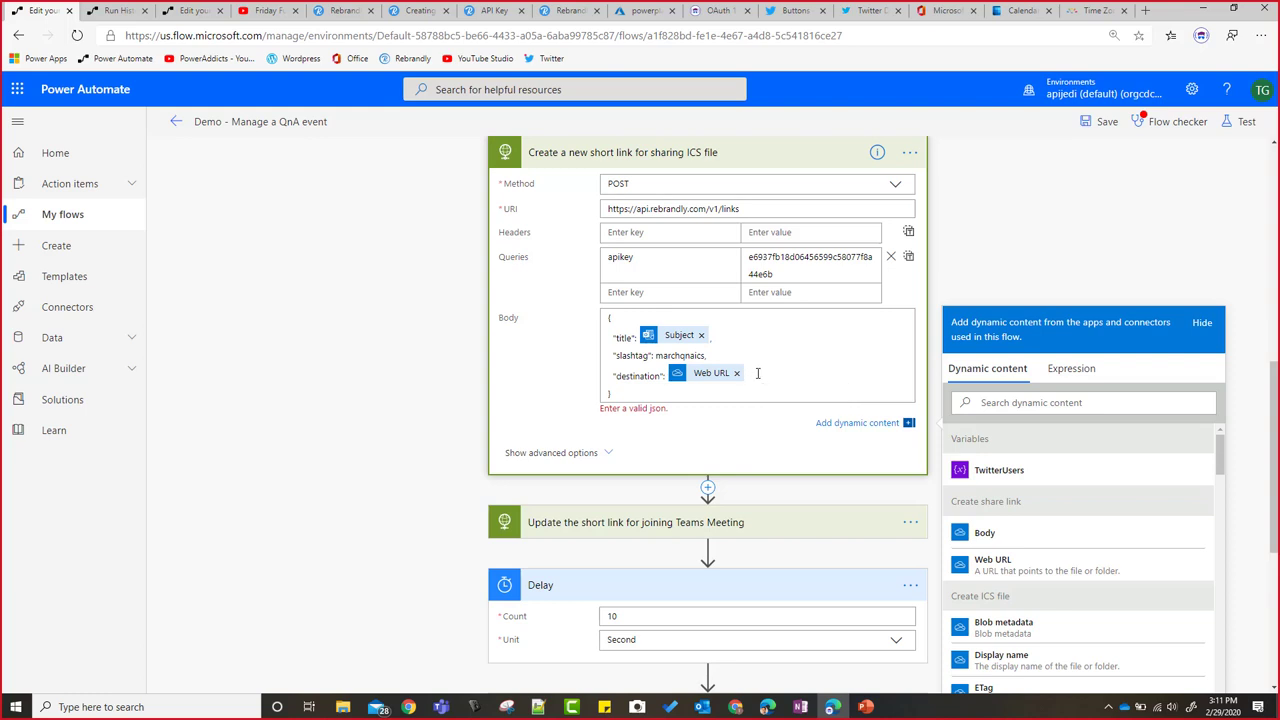
key("BackSpace")
left_click(628, 394)
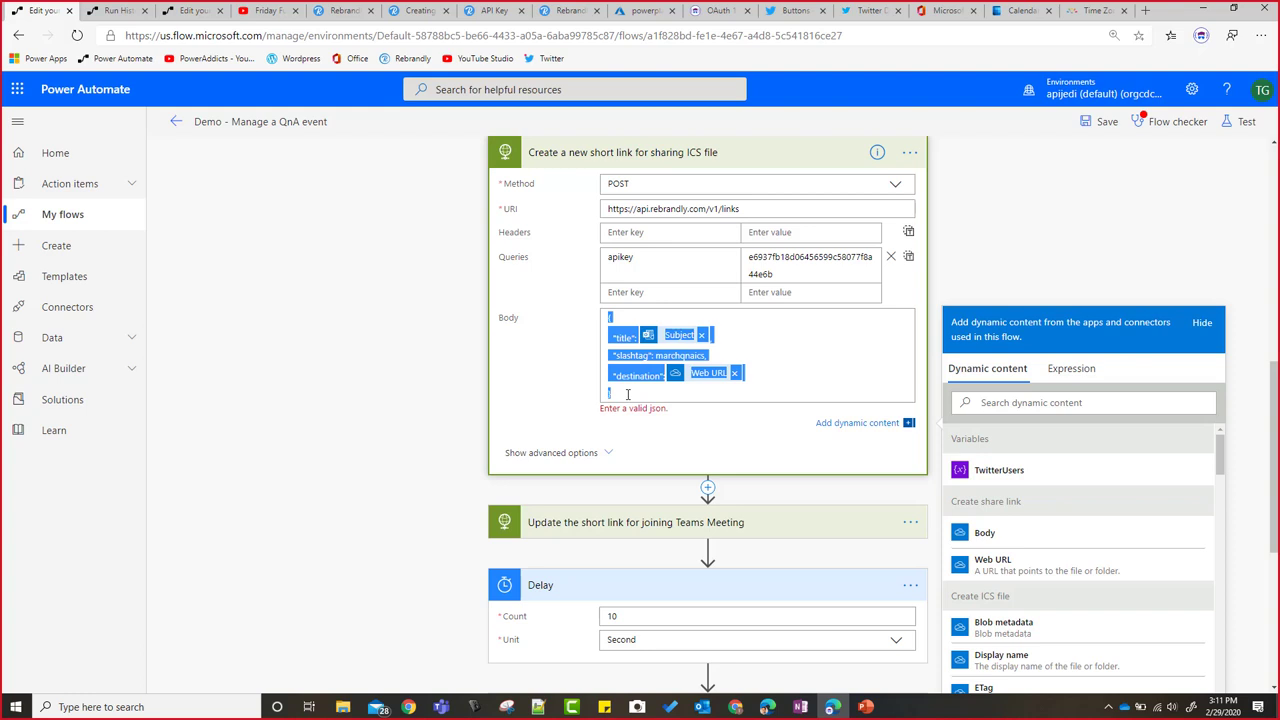
key("Delete")
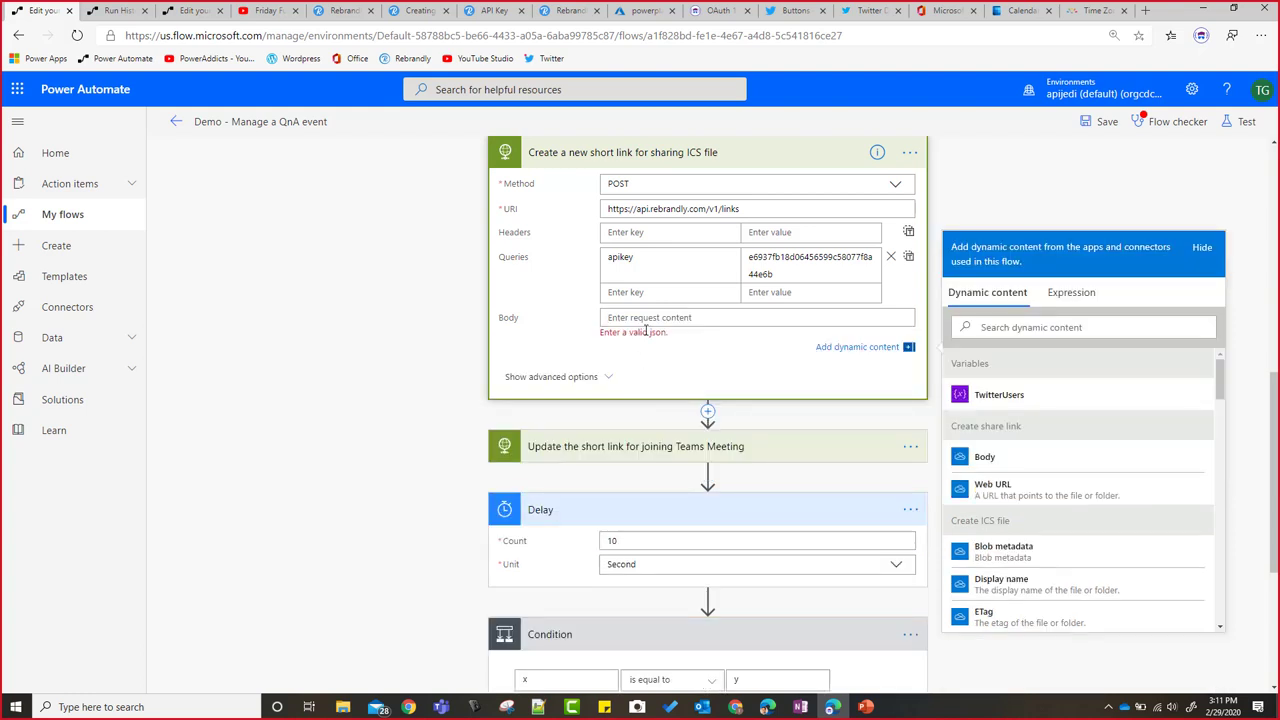
key("ctrl+z")
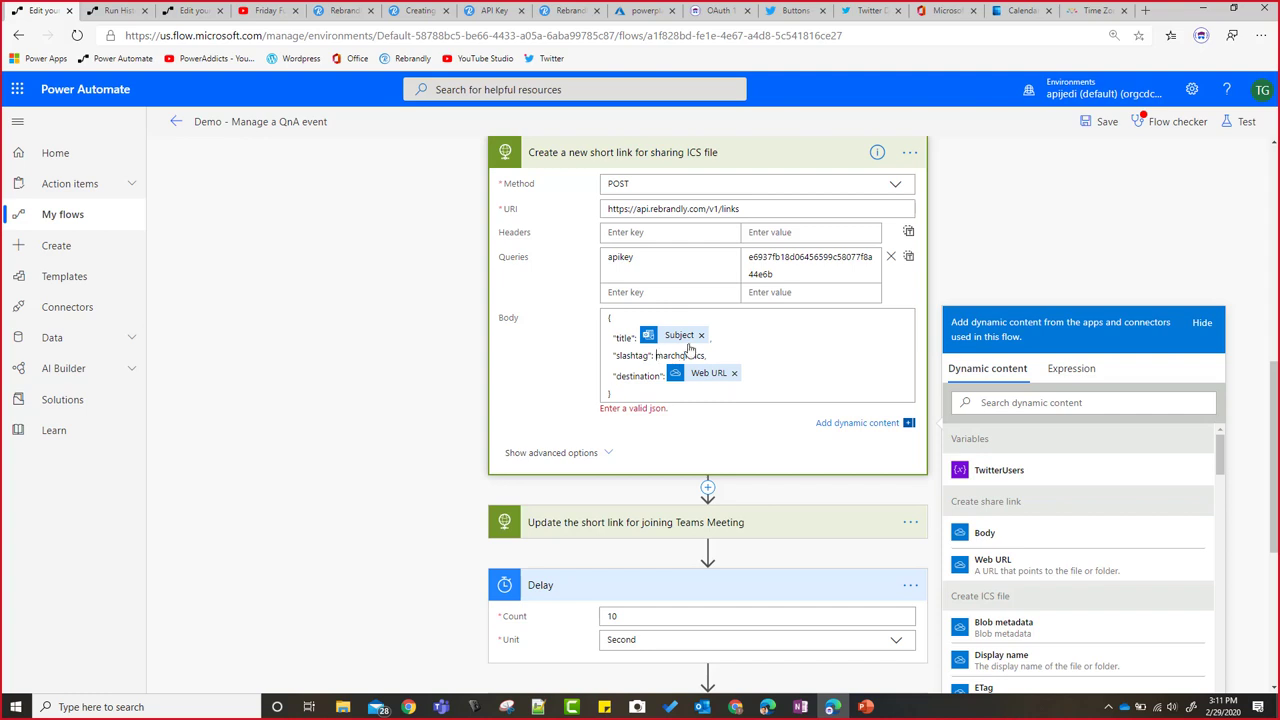
Step: Enclose the slashtag values marchqnaics and marchqnateamslink in double quotes in the two short link request bodies, and save the flow
type("\"")
scroll(688, 348, "down", 4)
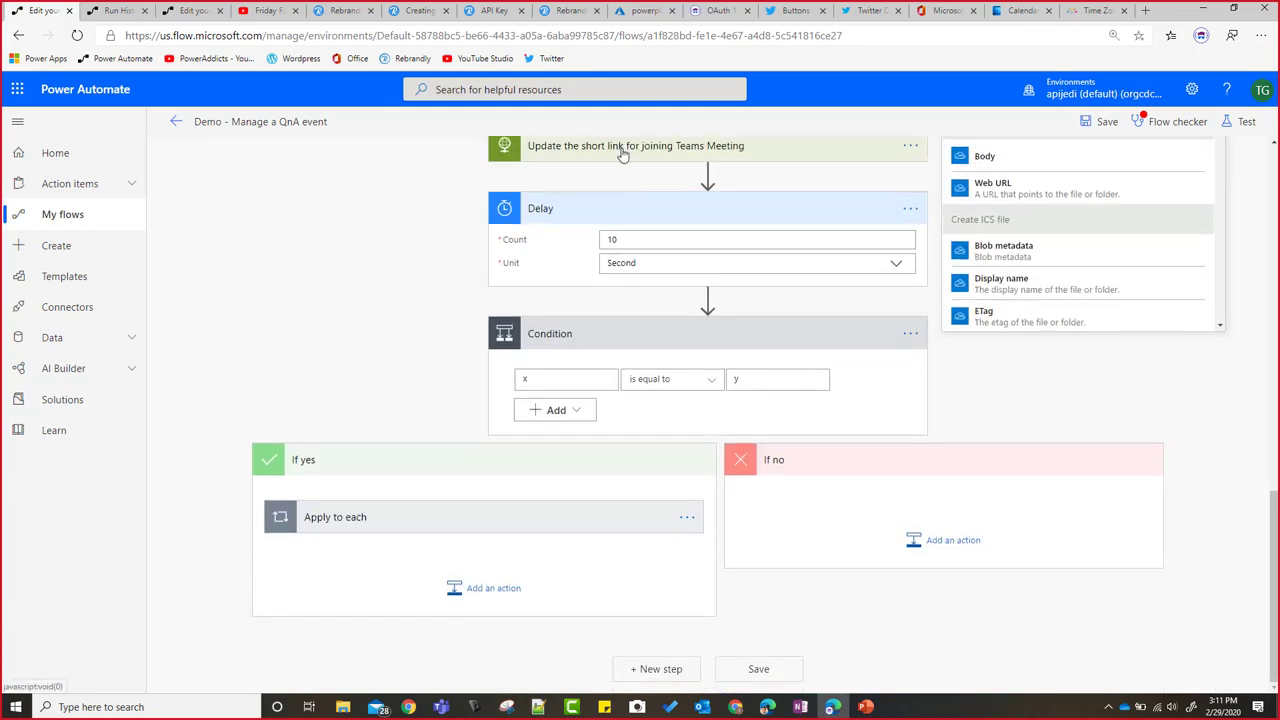
scroll(626, 158, "up", 3)
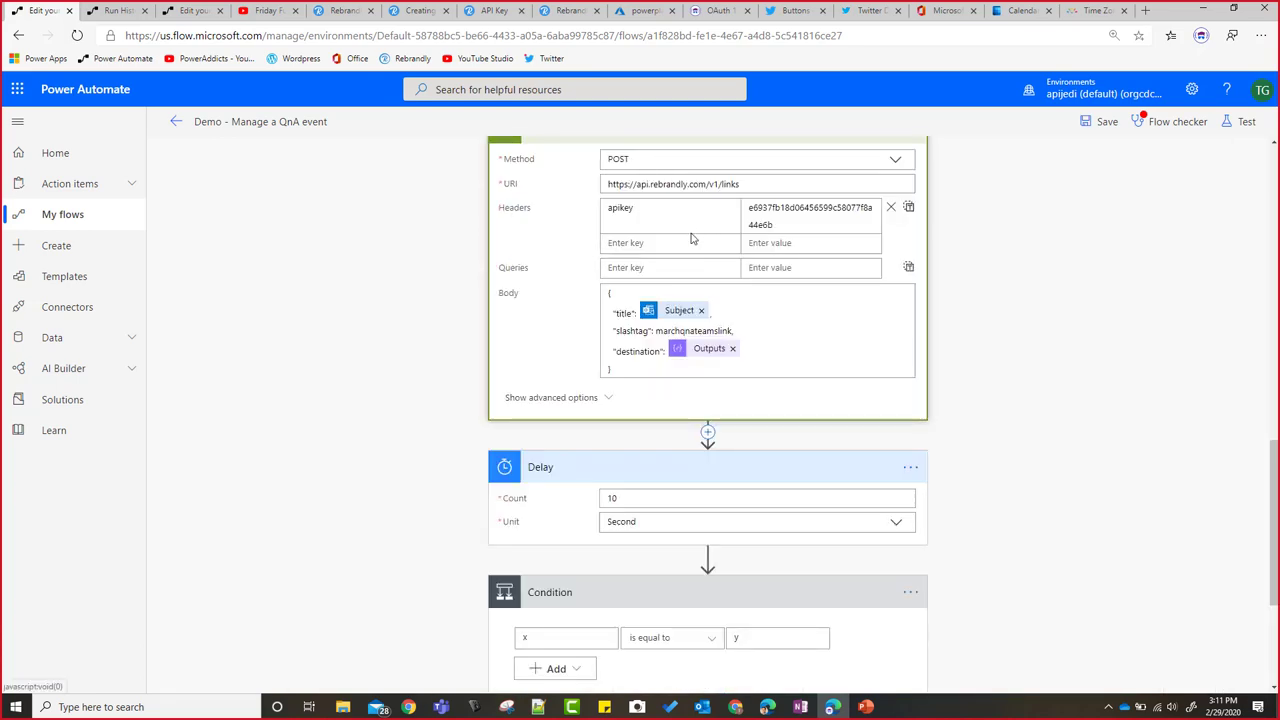
left_click(690, 319)
type("\"")
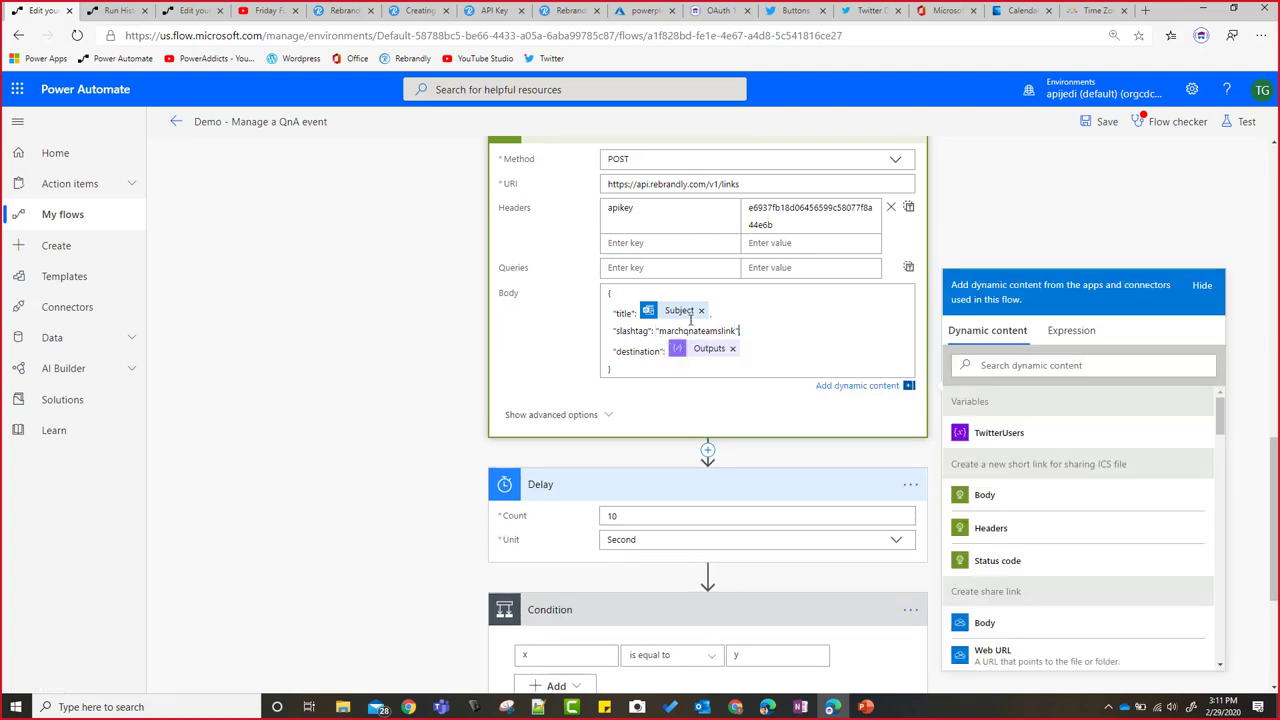
type(",")
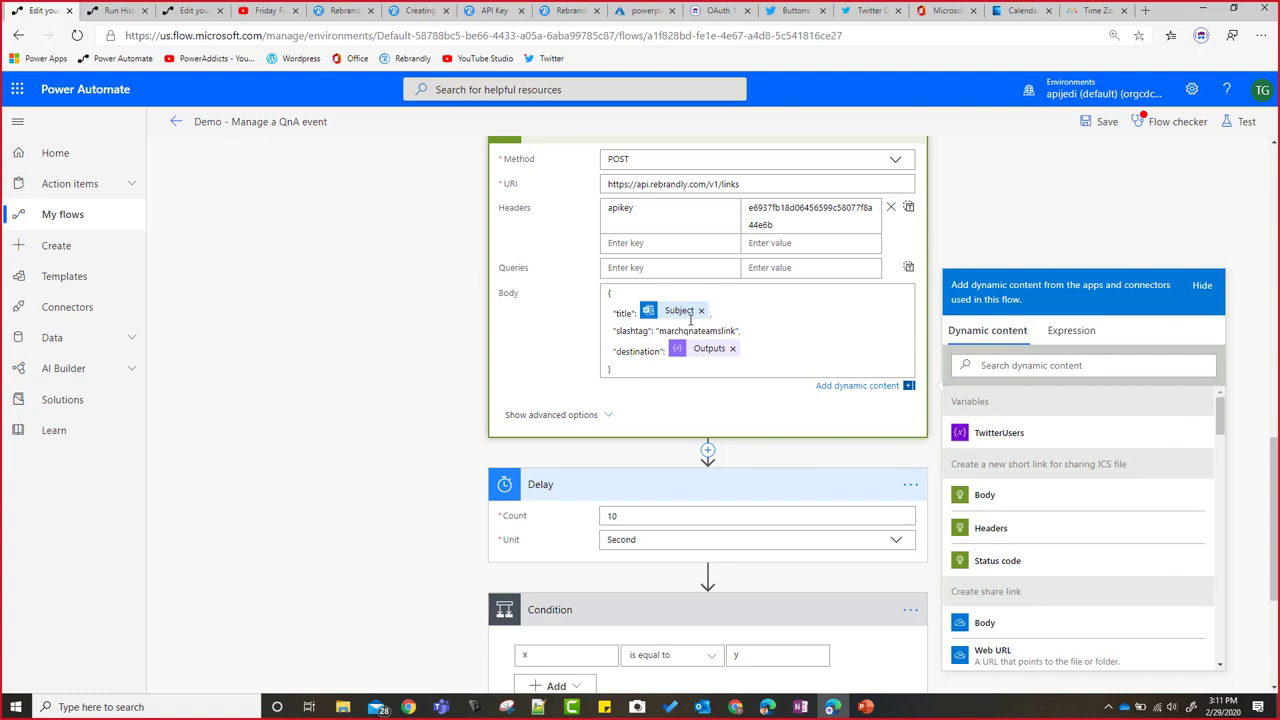
left_click(1099, 121)
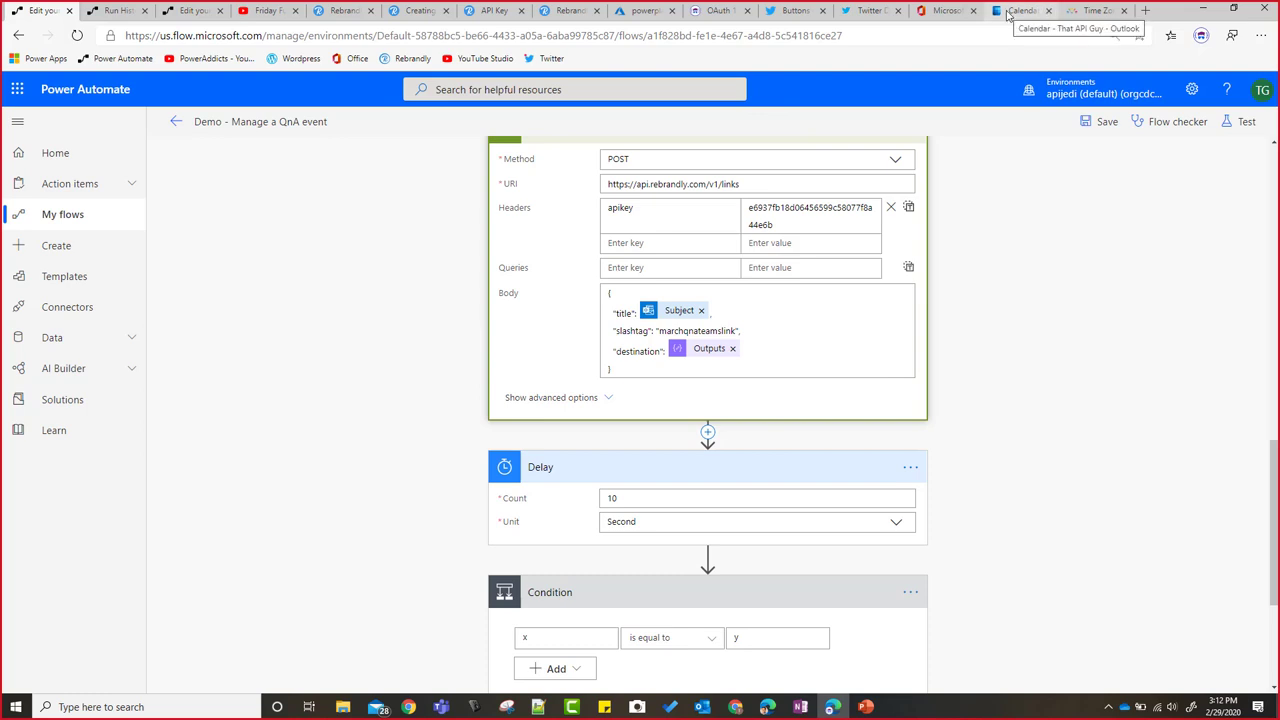
Step: Leave the flow editor and turn on the Demo - Manage a QnA event flow
left_click(176, 125)
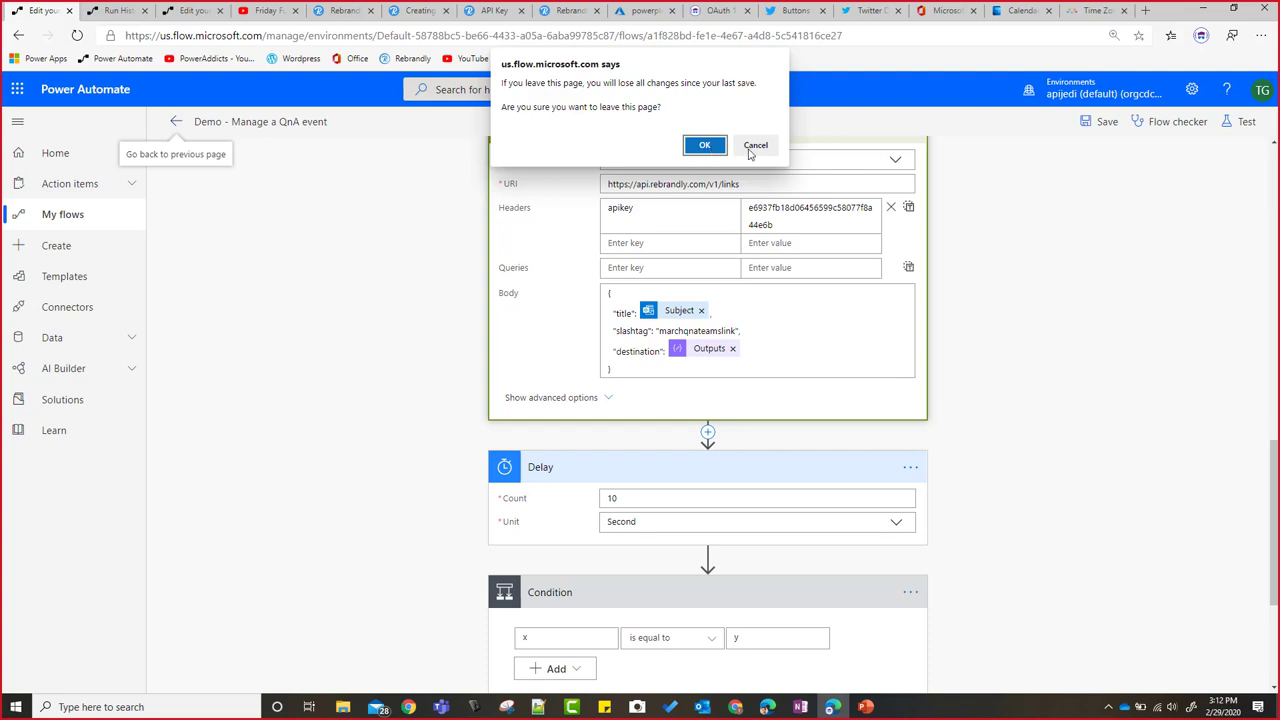
left_click(705, 145)
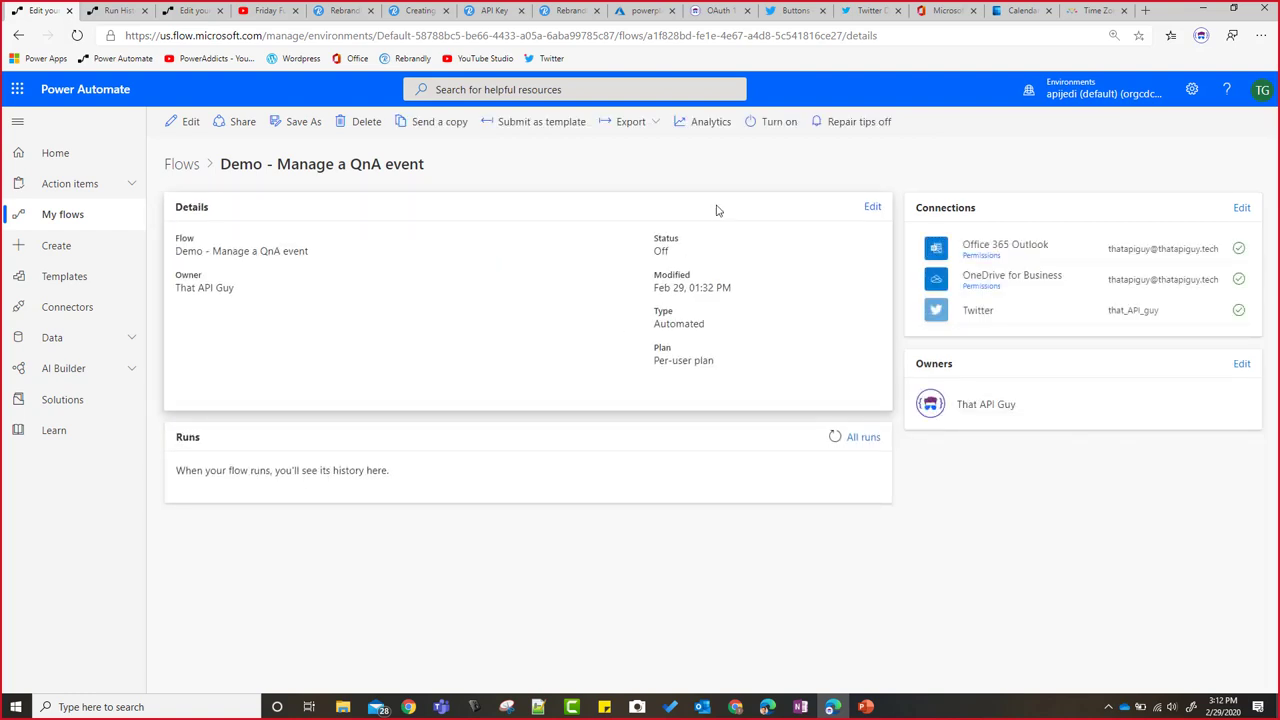
left_click(768, 128)
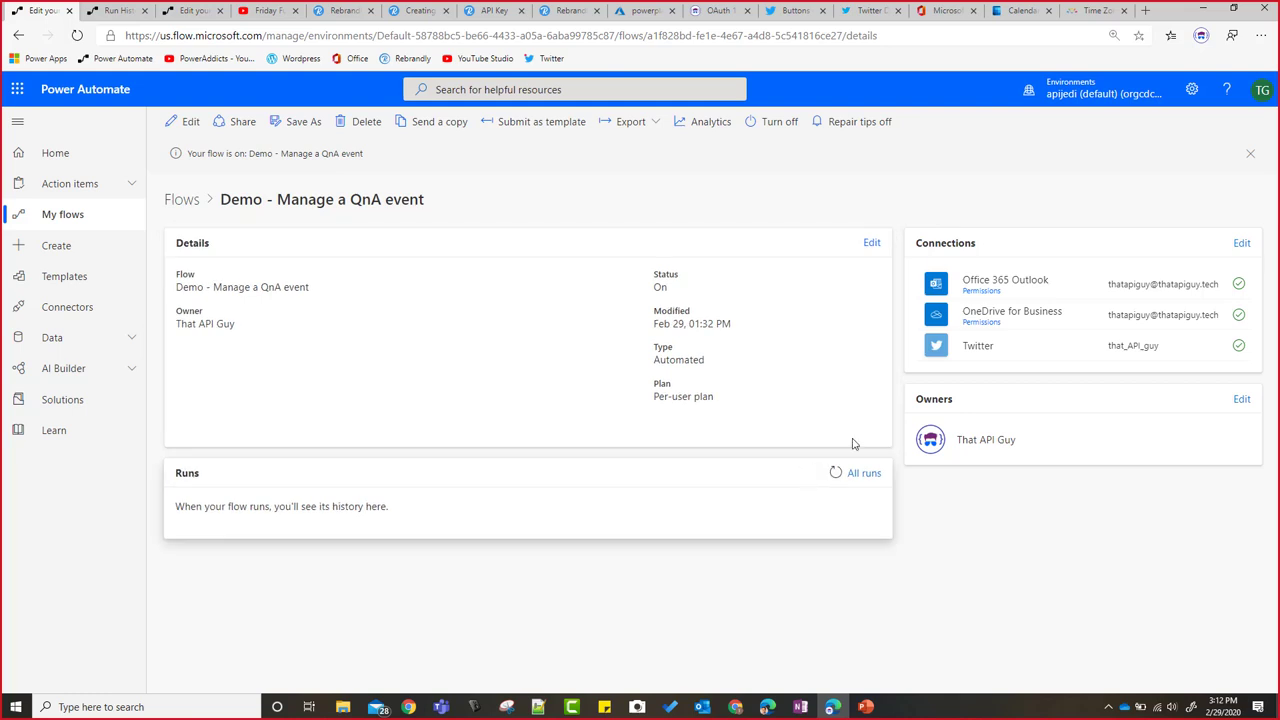
Step: Switch to the Outlook calendar, show March 2020, and start a new event dated 3/28/2020
left_click(1015, 11)
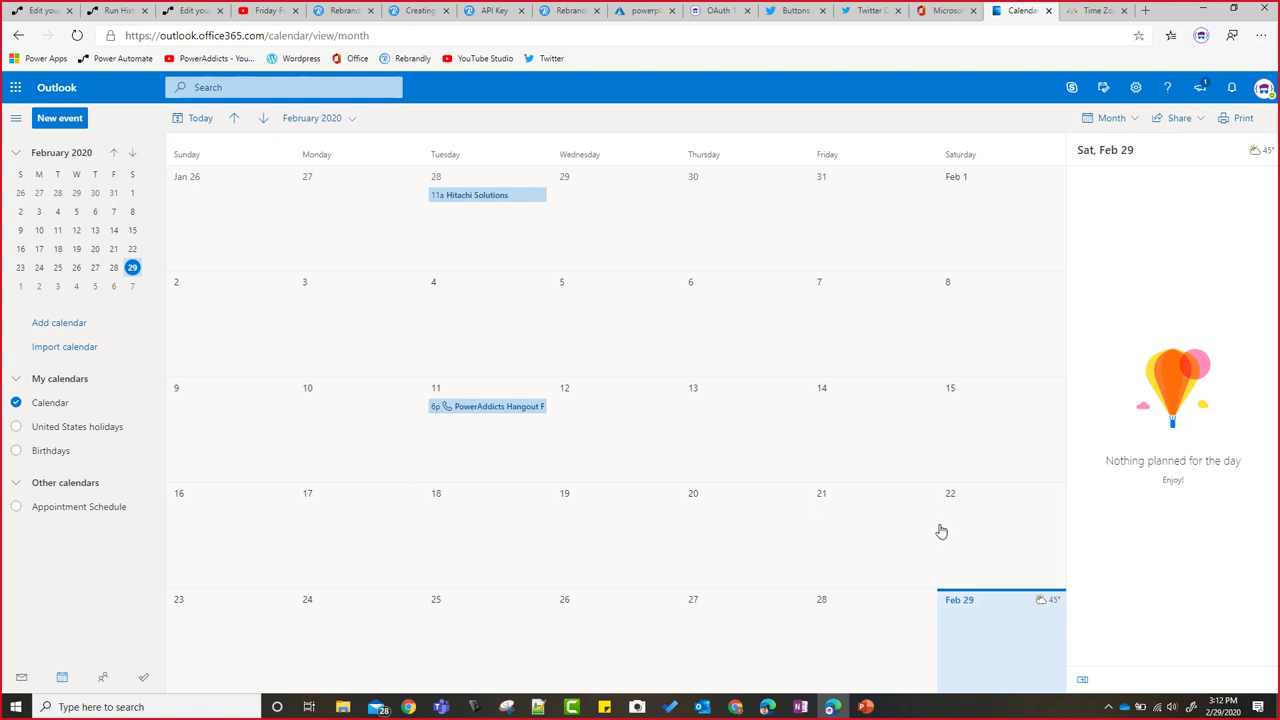
left_click(260, 118)
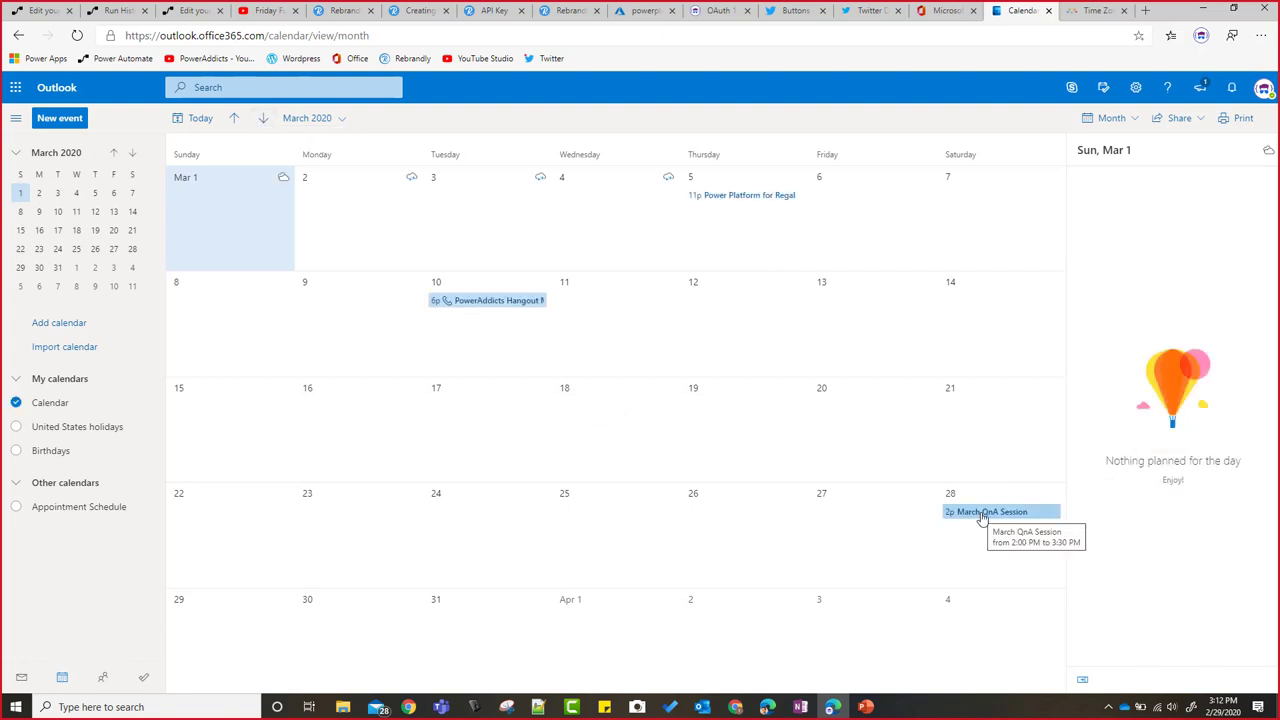
left_click(57, 120)
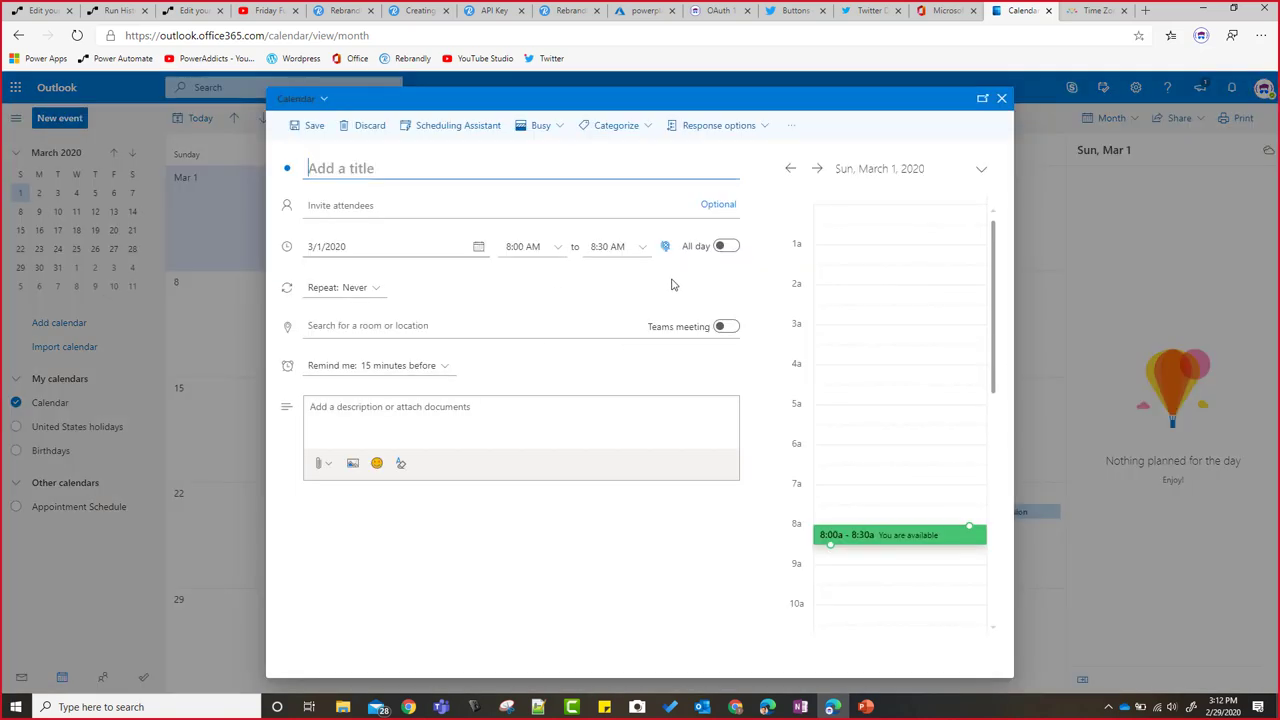
left_click(478, 247)
left_click(431, 380)
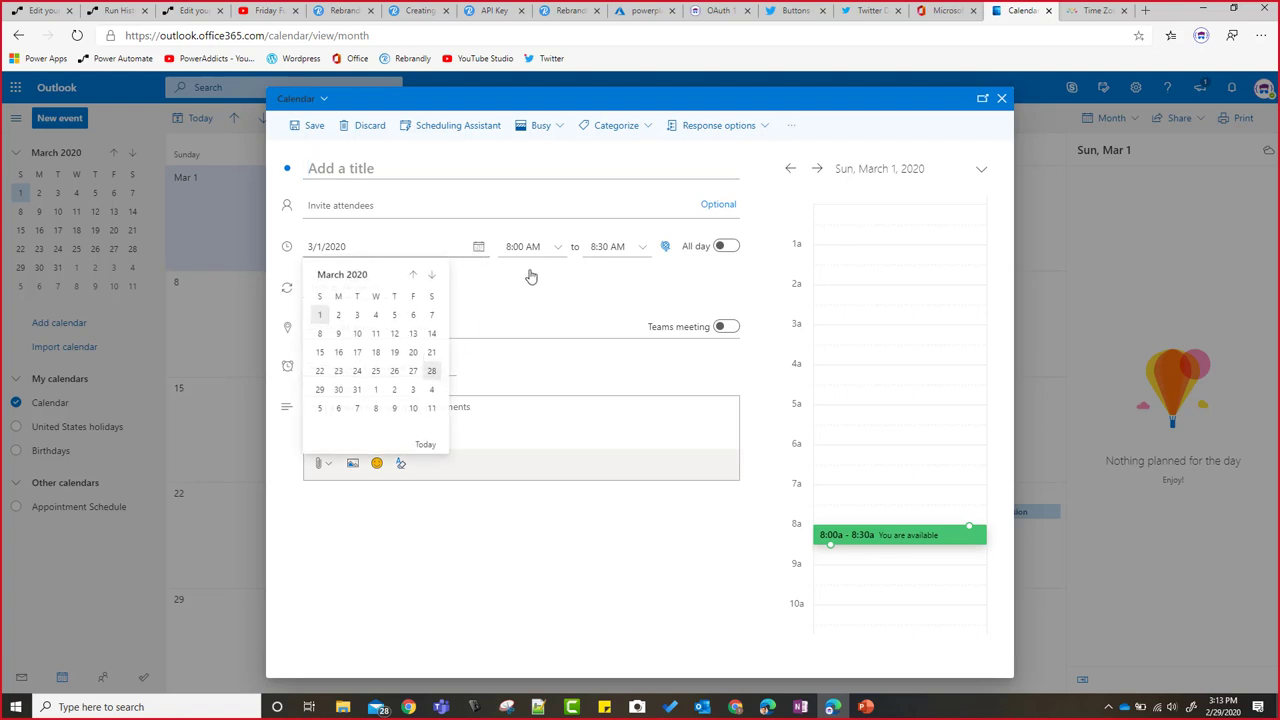
Step: Set the new event's time from 2:00 PM to 3:00 PM
left_click(553, 246)
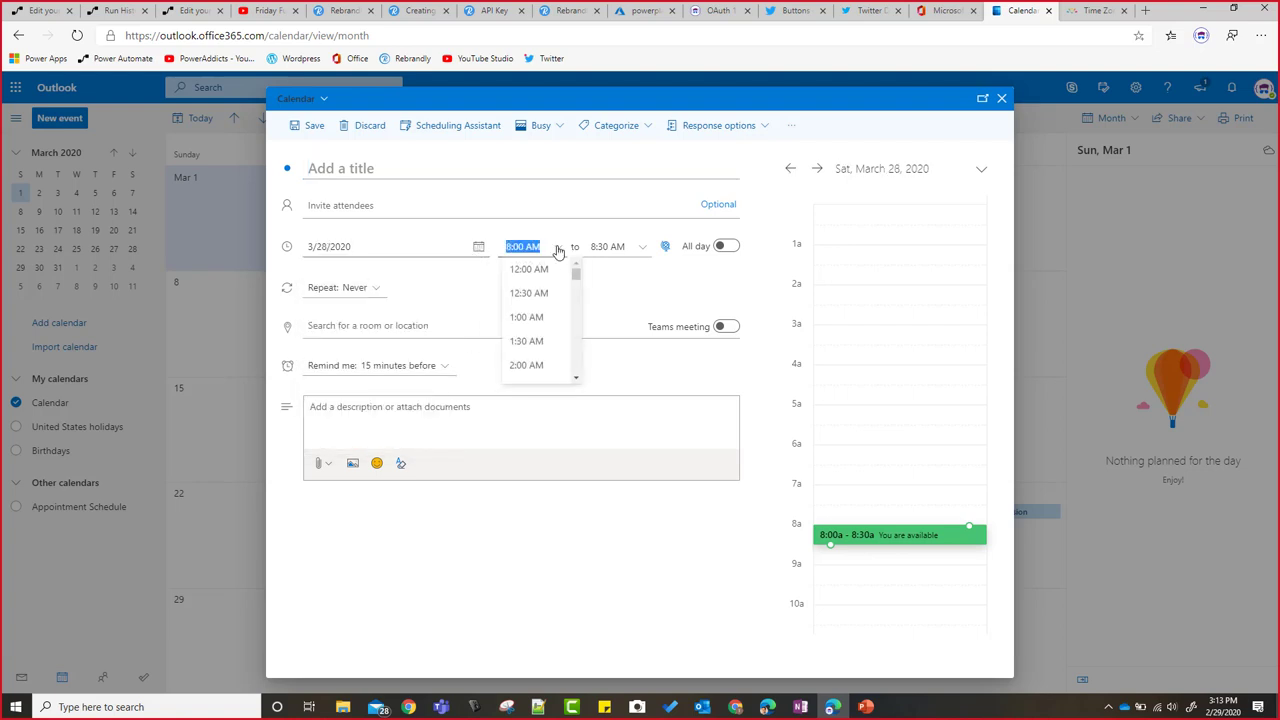
scroll(565, 350, "down", 1)
scroll(545, 363, "down", 3)
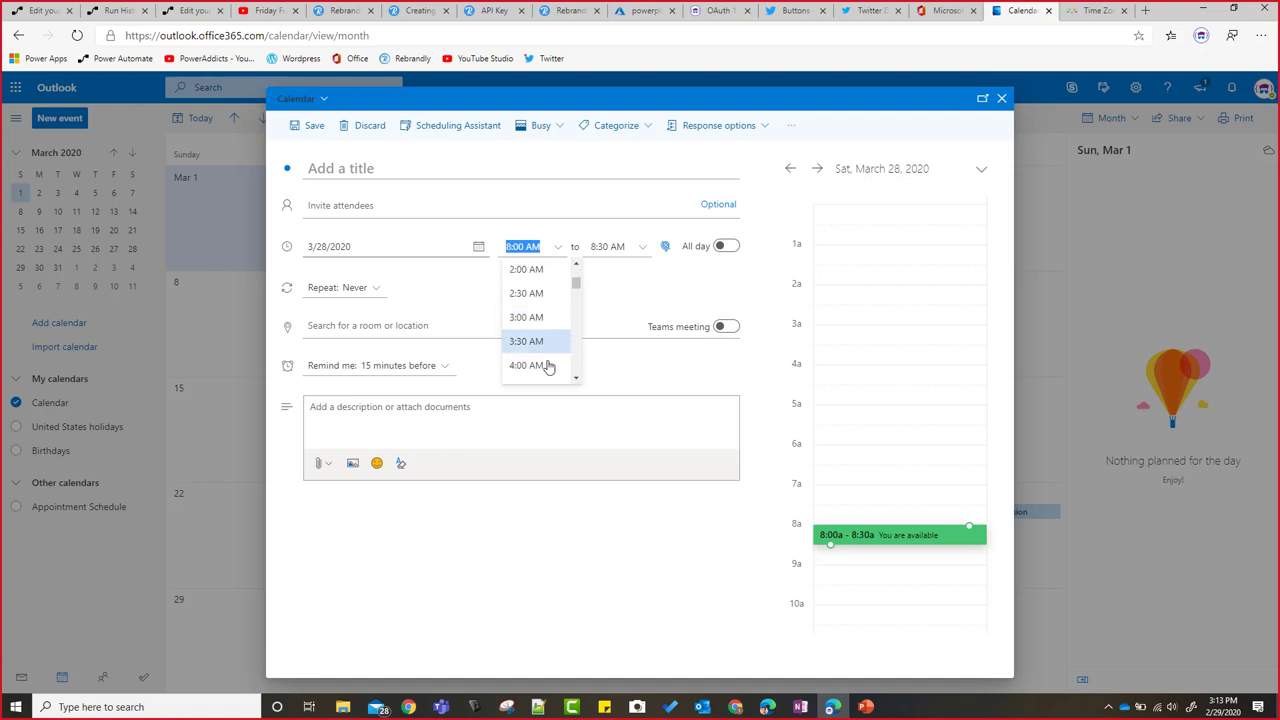
scroll(545, 362, "down", 7)
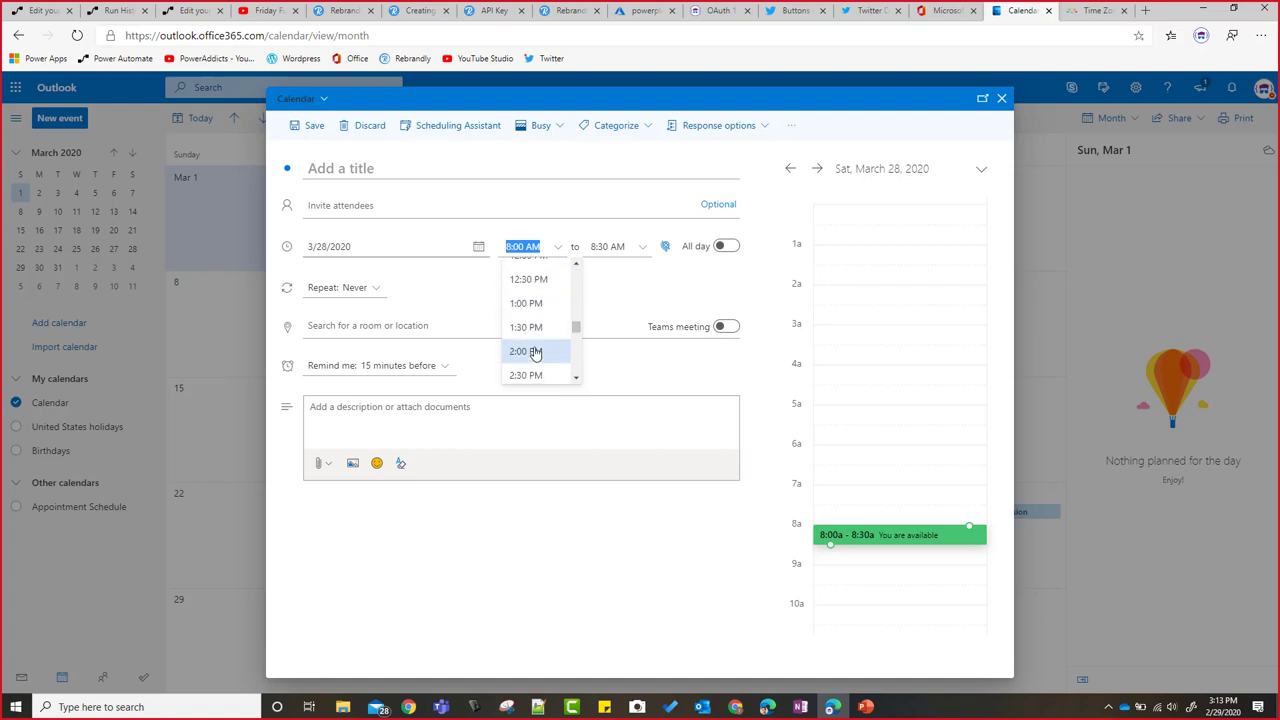
left_click(532, 353)
left_click(644, 250)
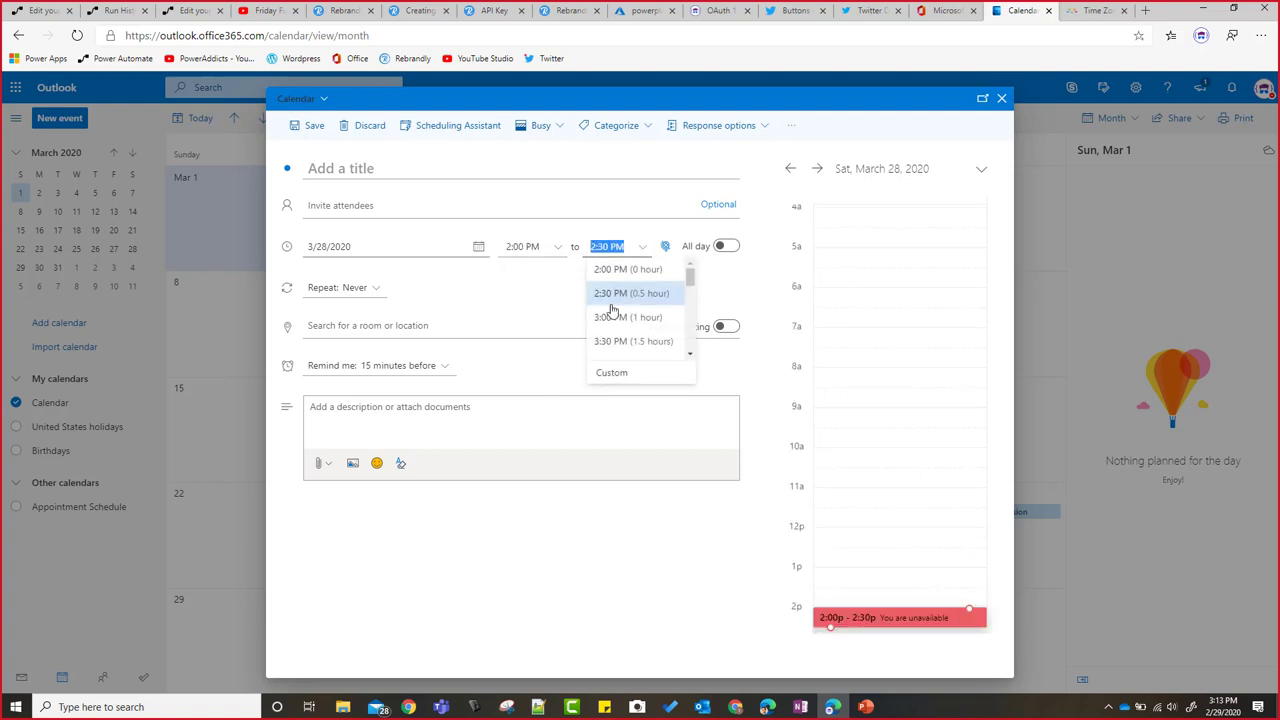
left_click(614, 291)
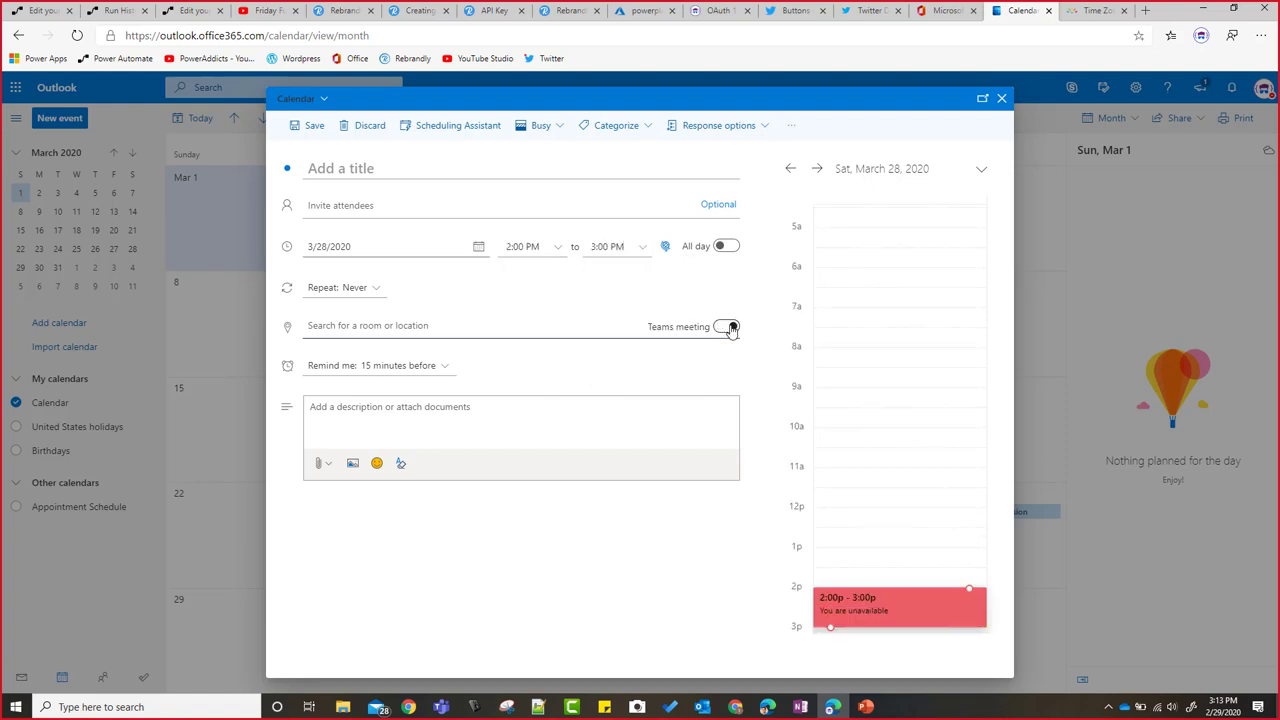
Step: Make the event a Teams meeting, title it March QnA Session, and save it
left_click(726, 328)
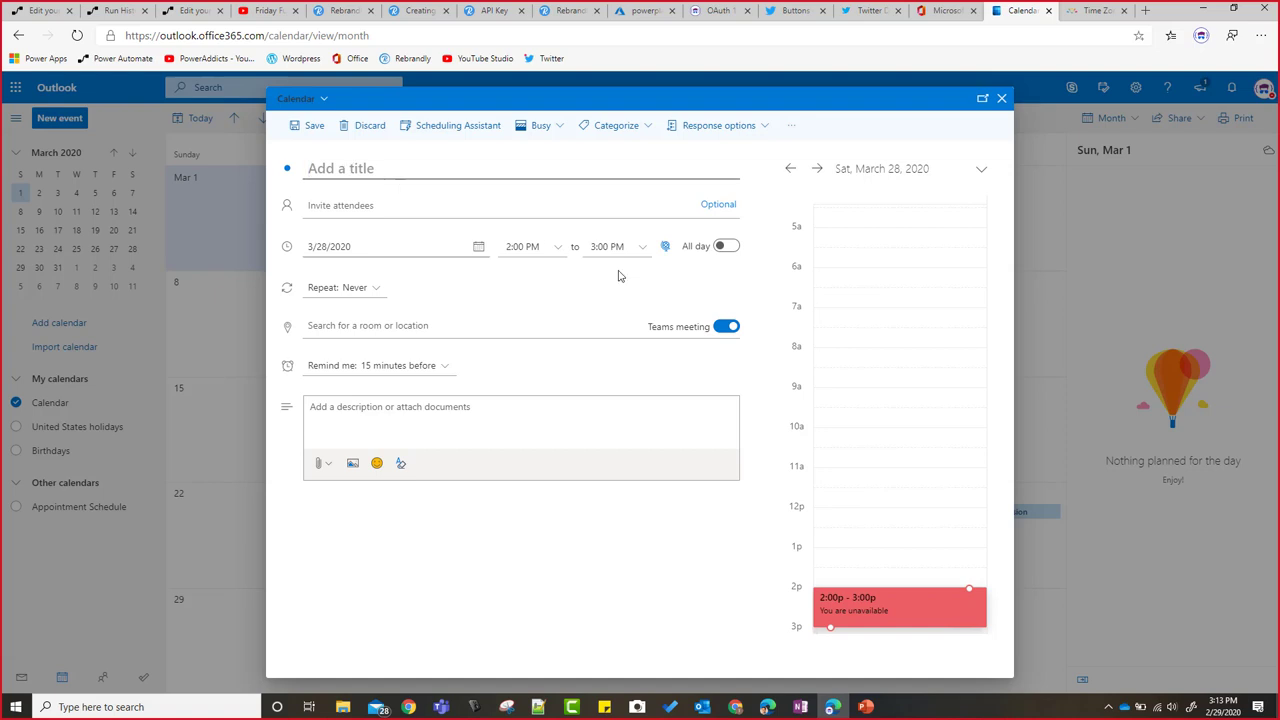
type("Marc")
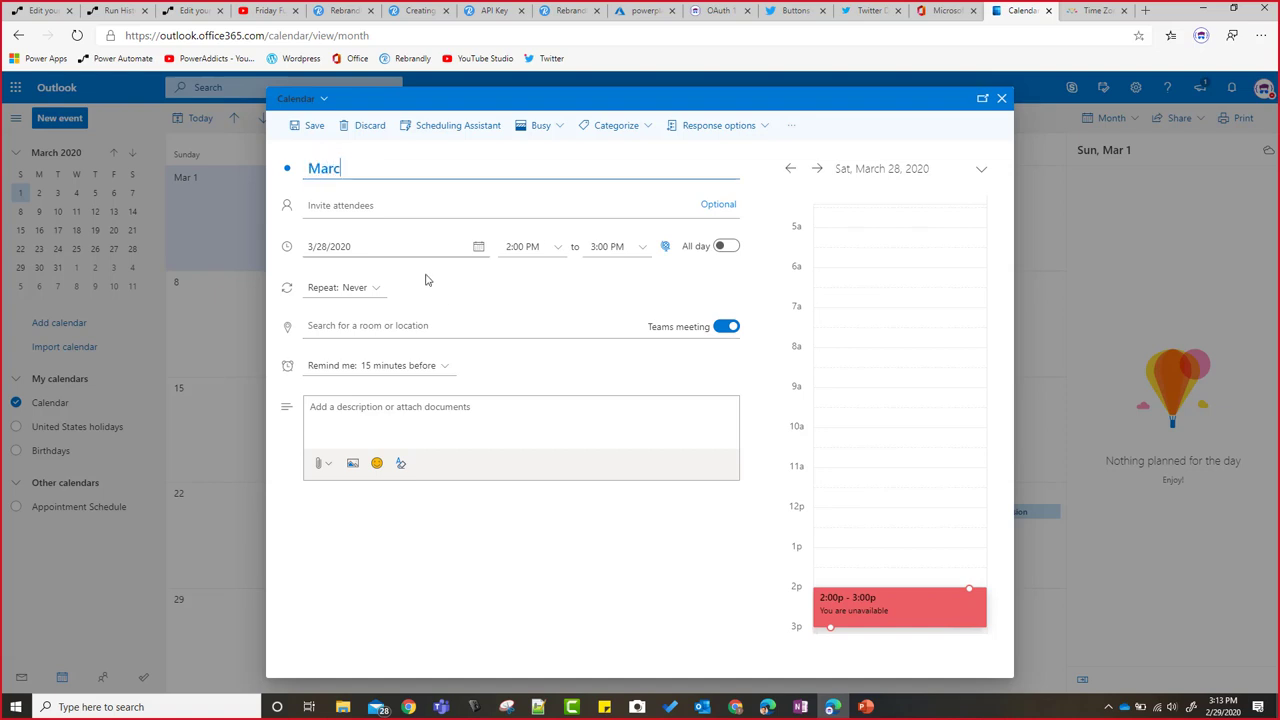
type("h QnA Session")
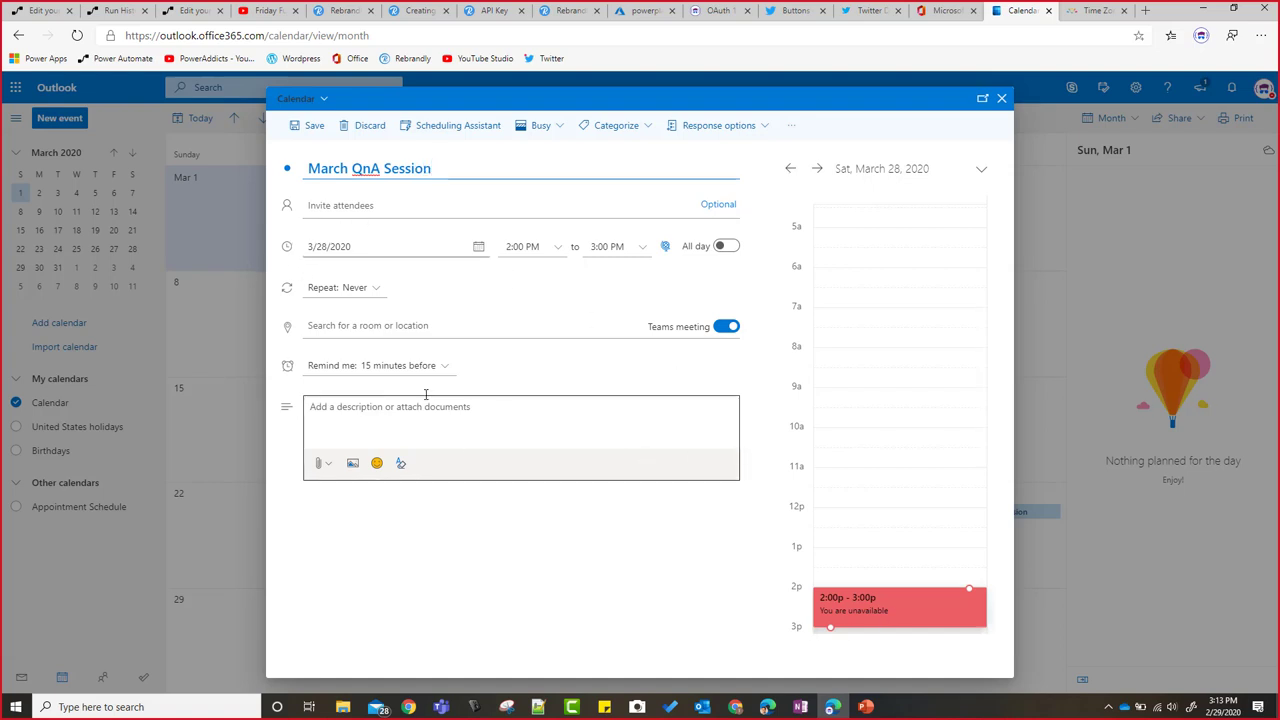
left_click(312, 131)
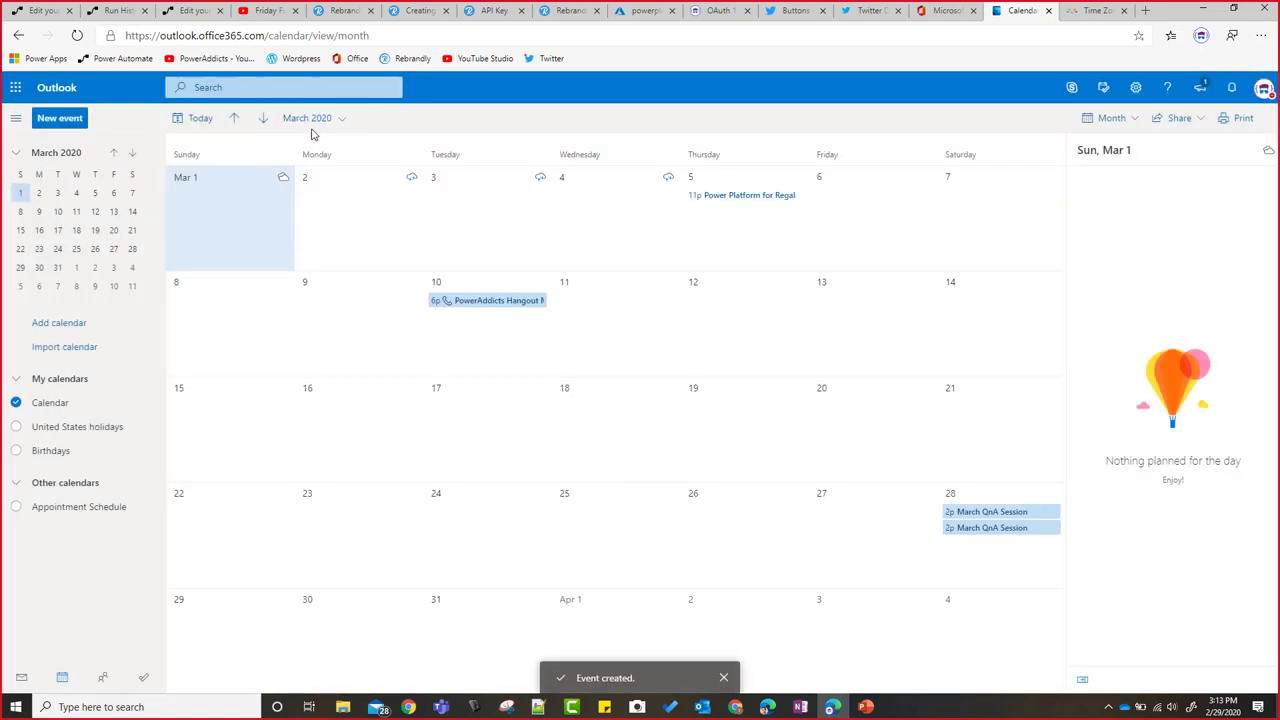
Step: Switch back to the flow's details page in Power Automate, refresh its runs, and open the newest run
left_click(38, 11)
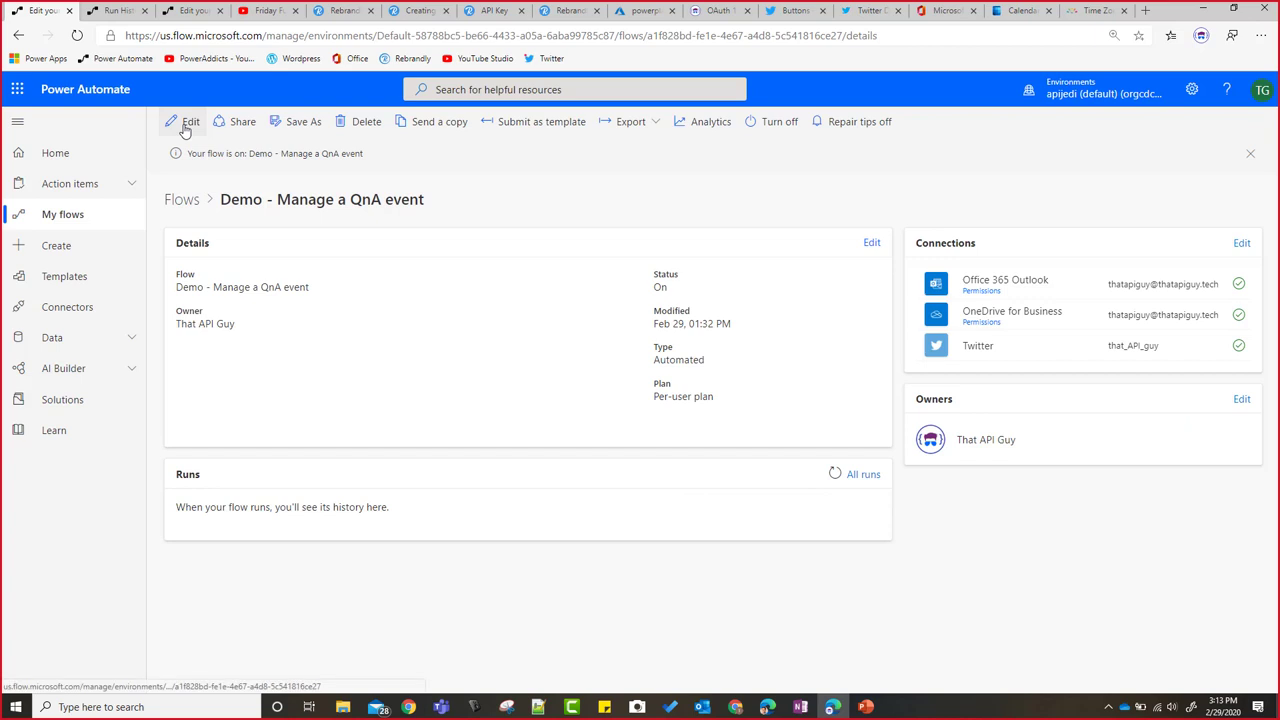
left_click(840, 475)
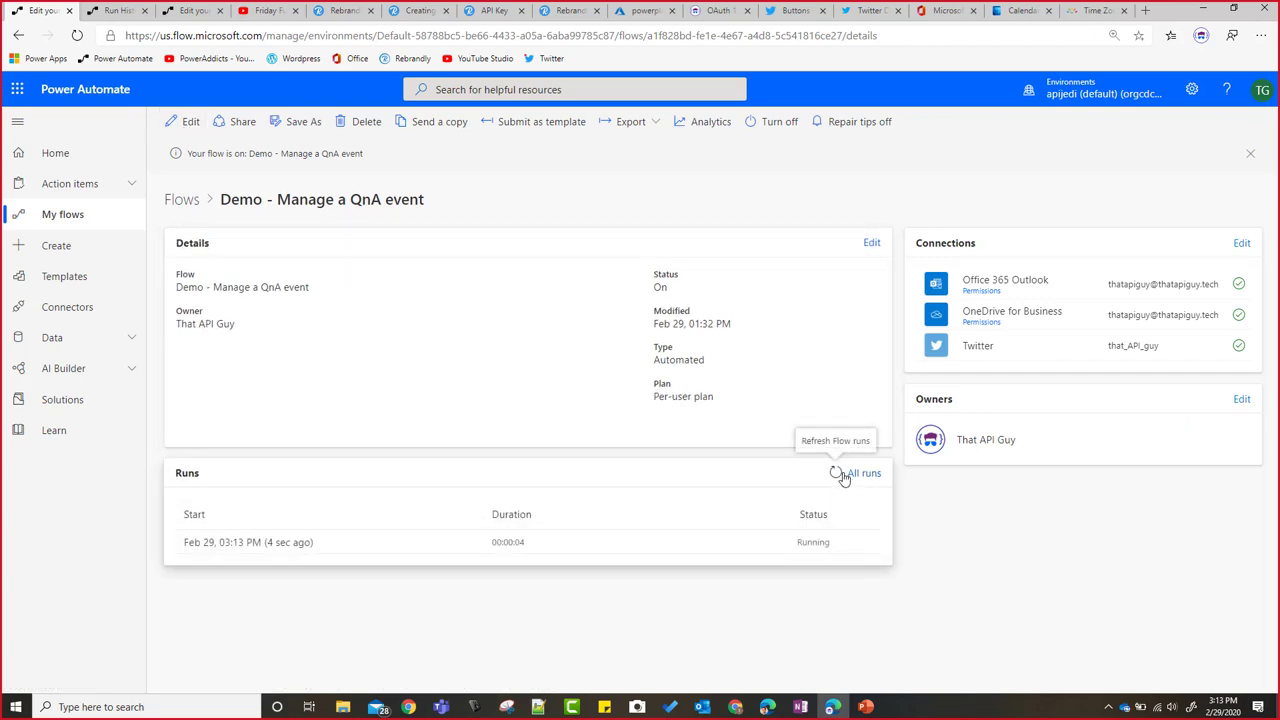
left_click(252, 543)
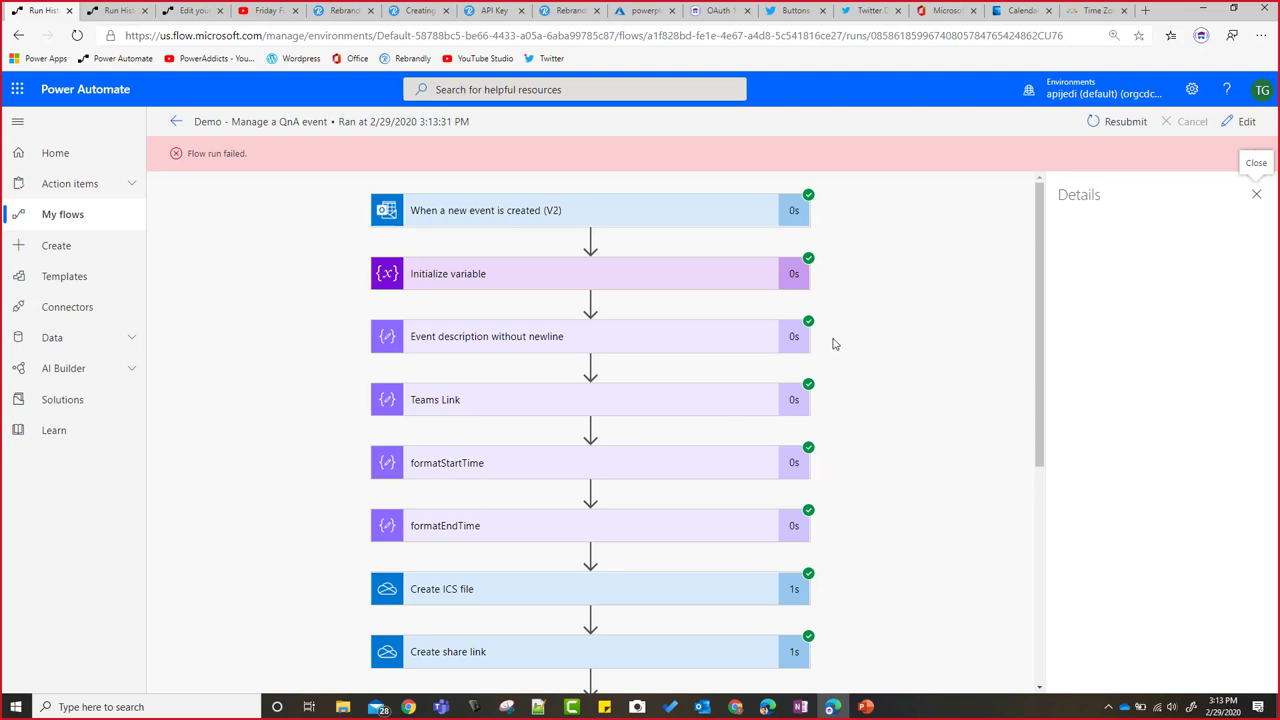
Step: Check the status of each action in the run and expand the Apply to each loop to read its error
scroll(789, 480, "down", 3)
scroll(789, 482, "down", 1)
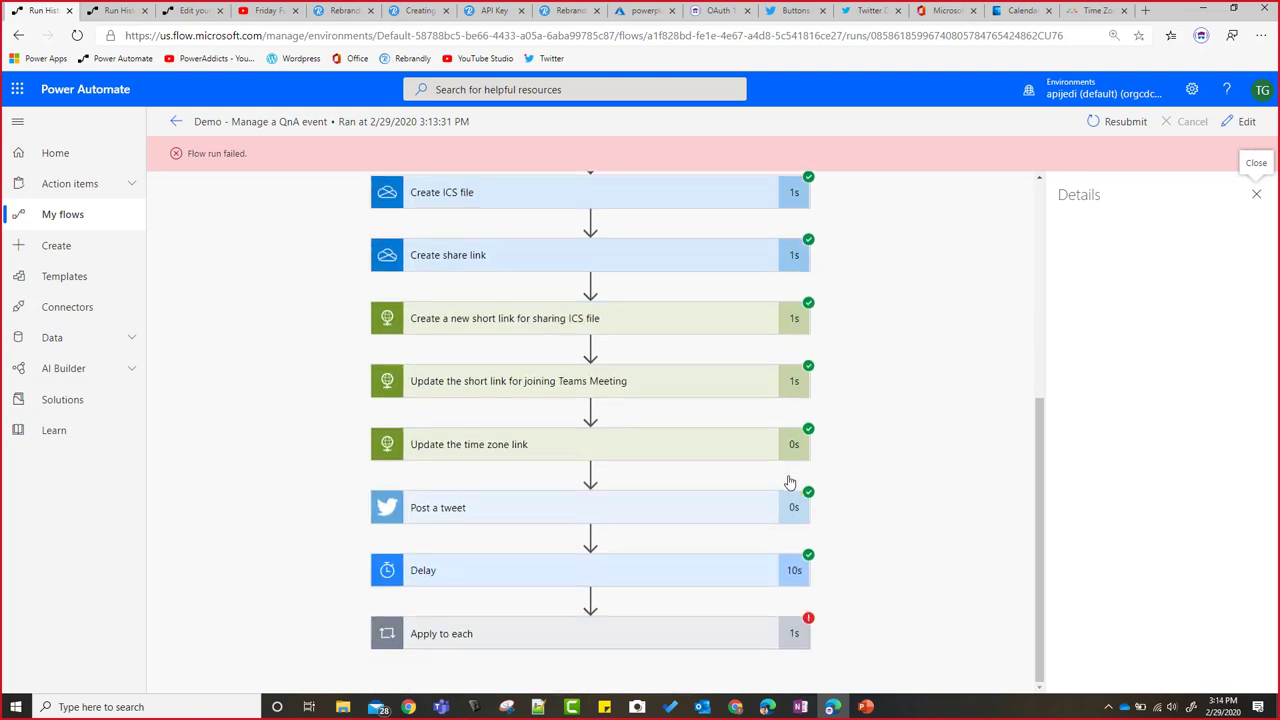
left_click(579, 641)
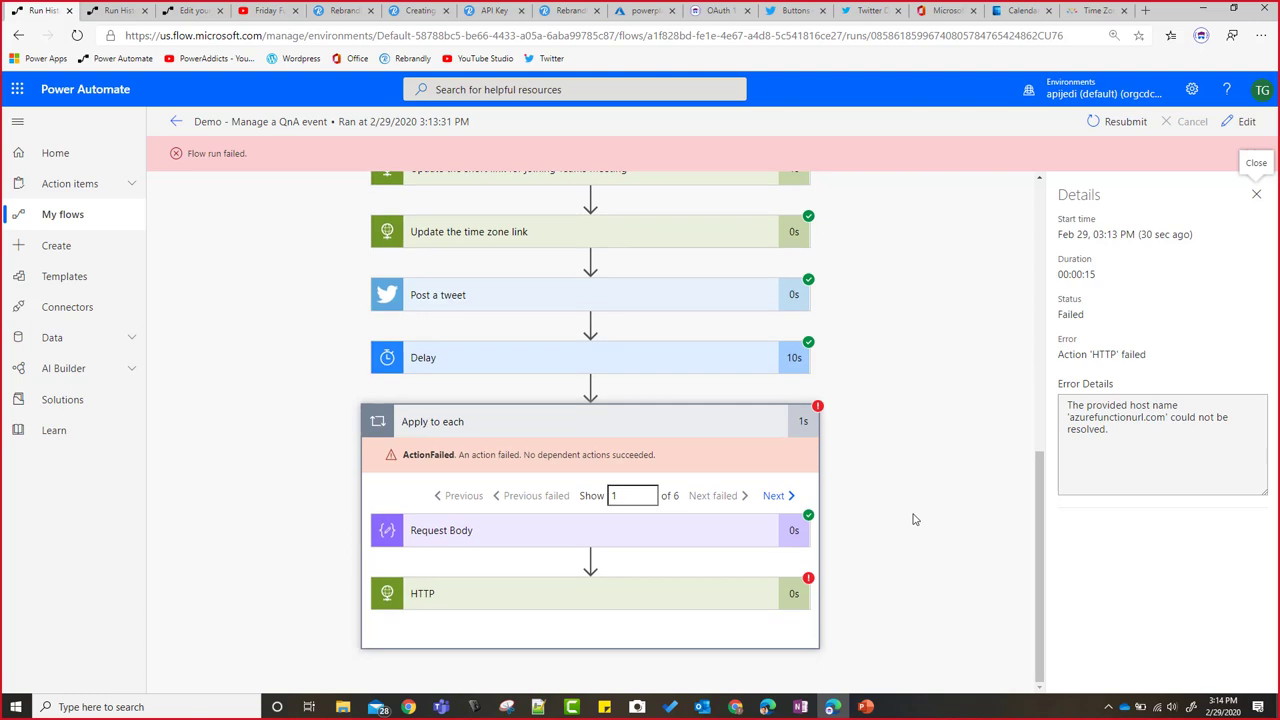
scroll(717, 540, "up", 6)
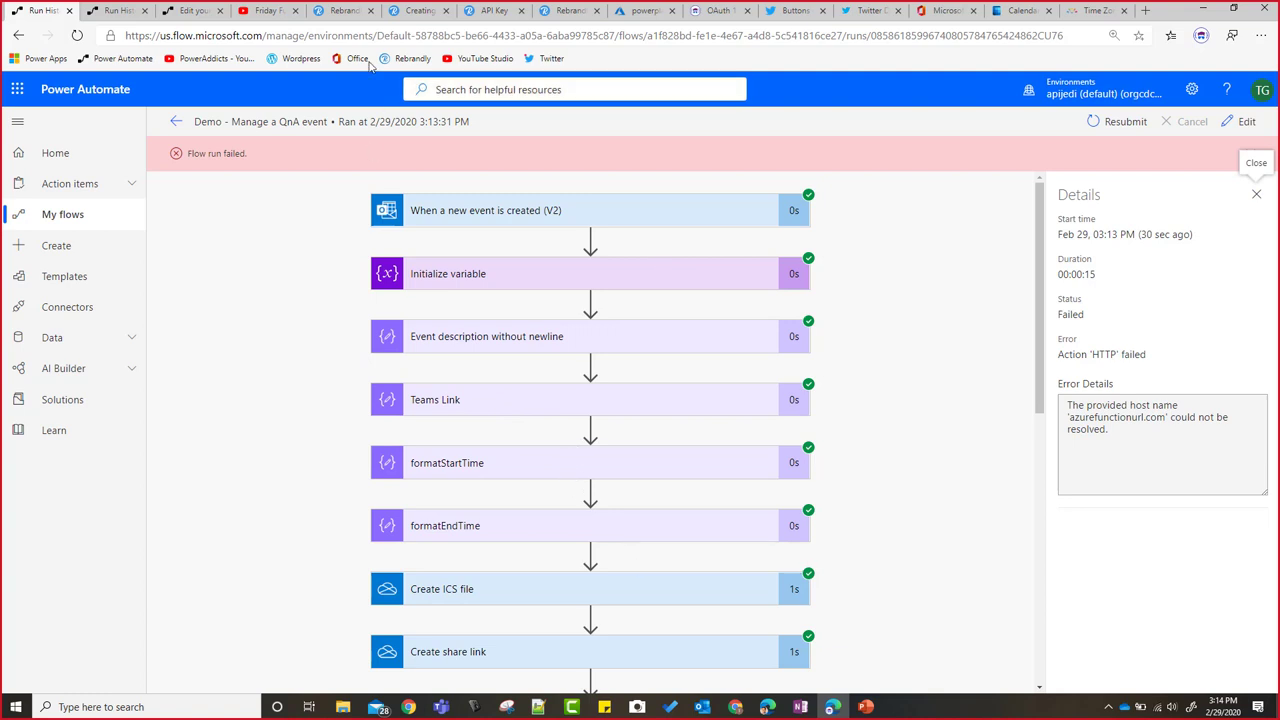
Step: Switch to the Rebrandly links page, reload it, and look through the list of short links
left_click(335, 12)
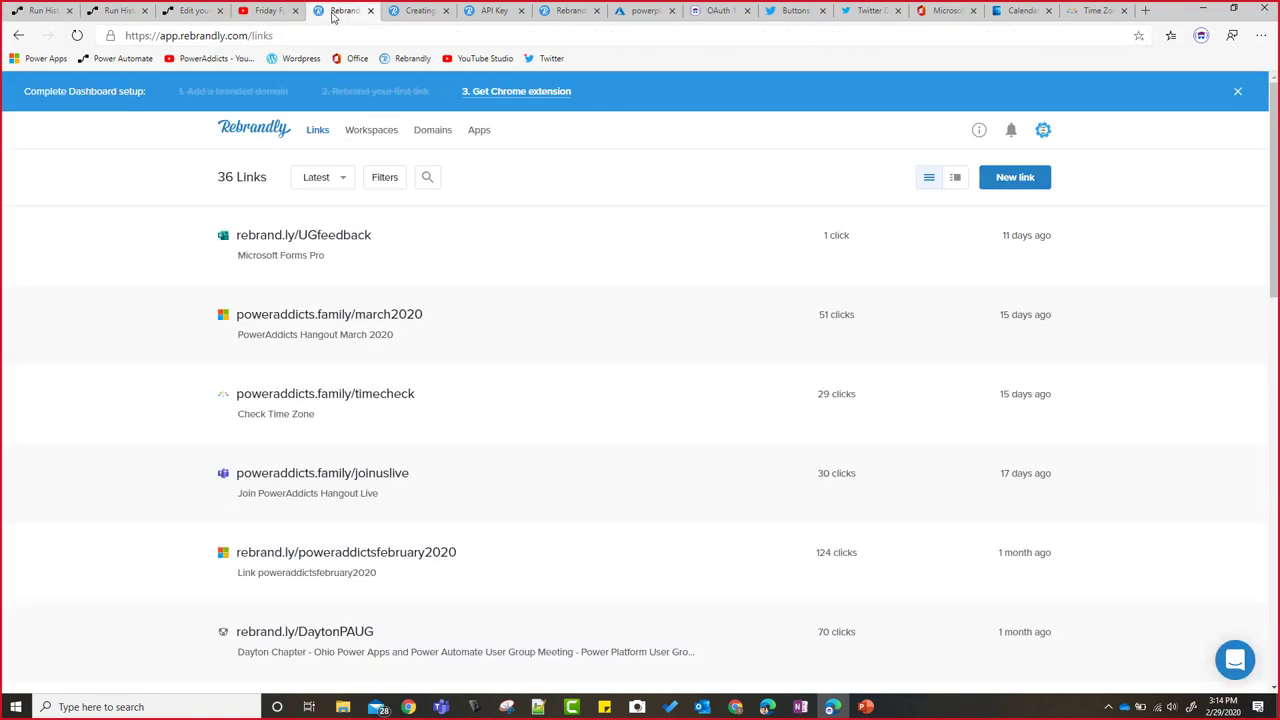
left_click(78, 36)
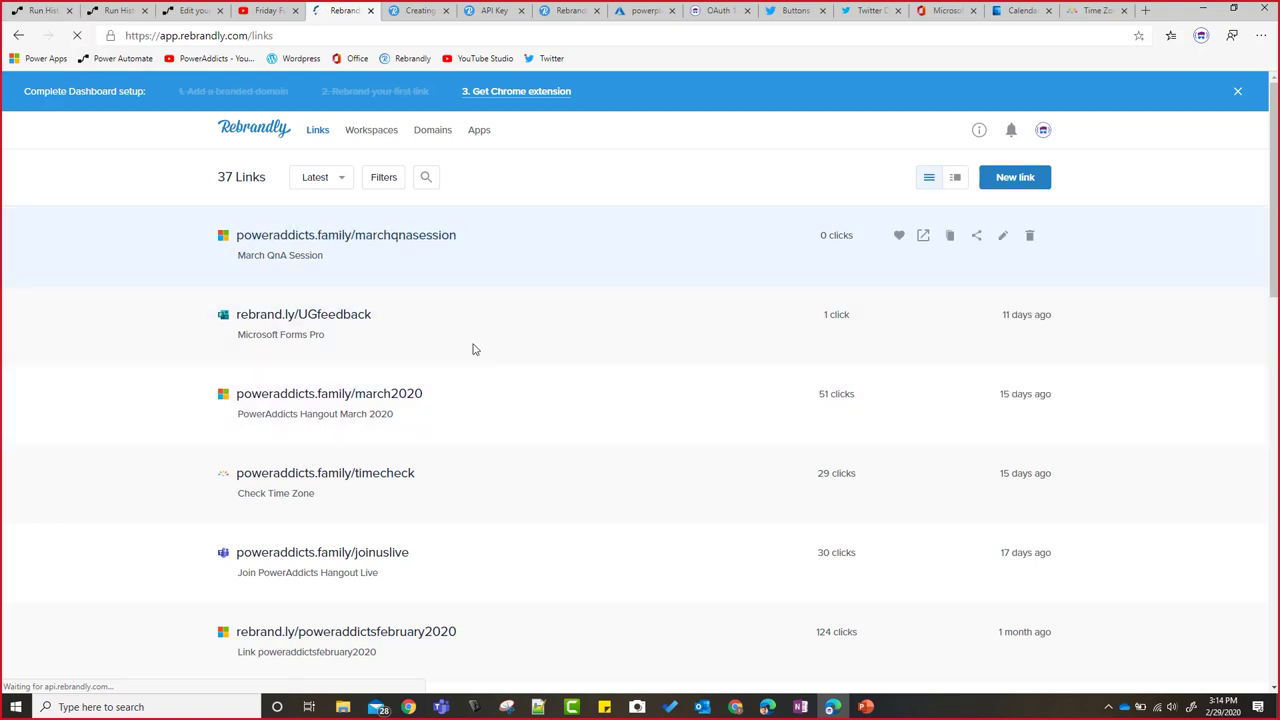
scroll(500, 430, "down", 4)
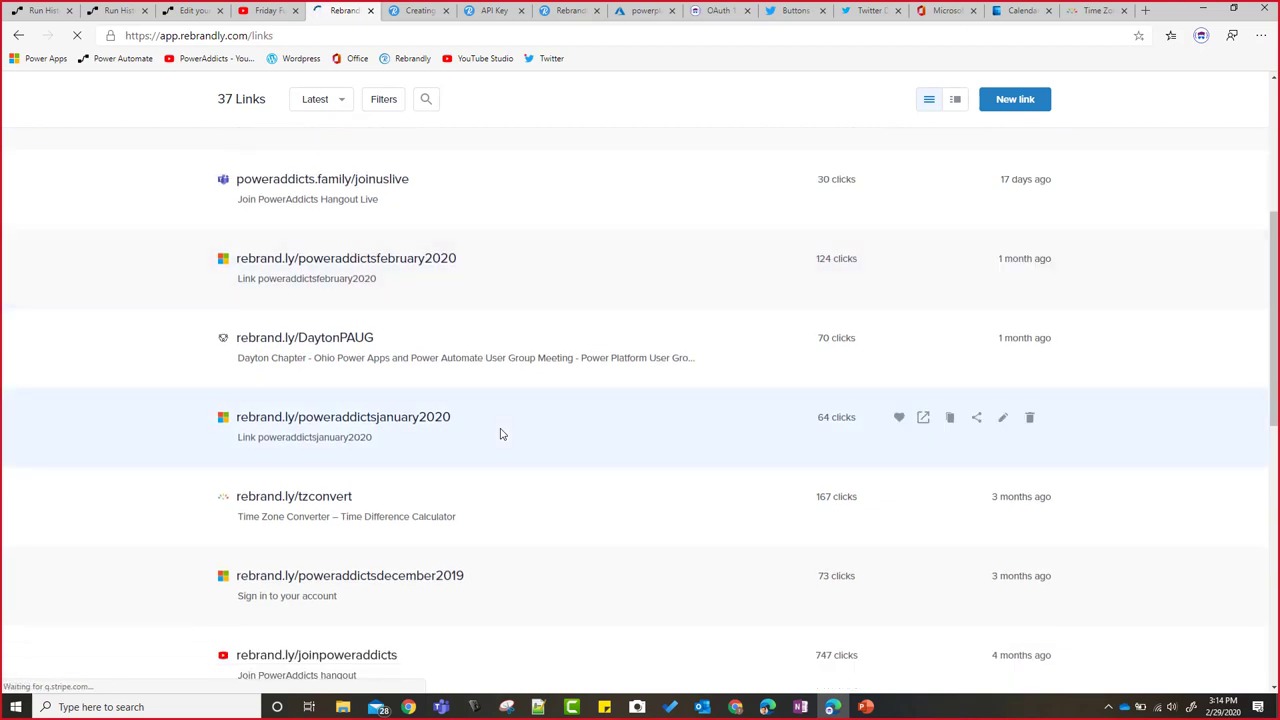
scroll(502, 434, "down", 3)
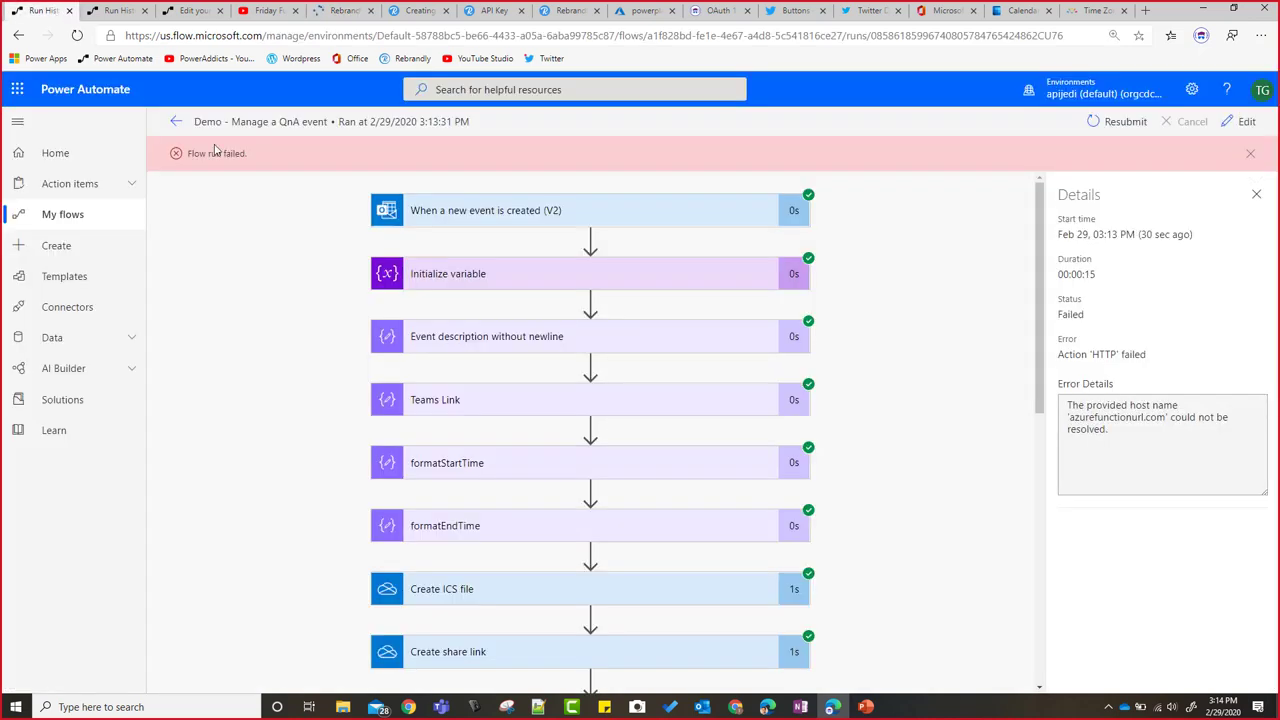
Step: Return to the flow run and review the inputs and outputs of Create a new short link for sharing ICS file
left_click(40, 10)
scroll(562, 470, "down", 4)
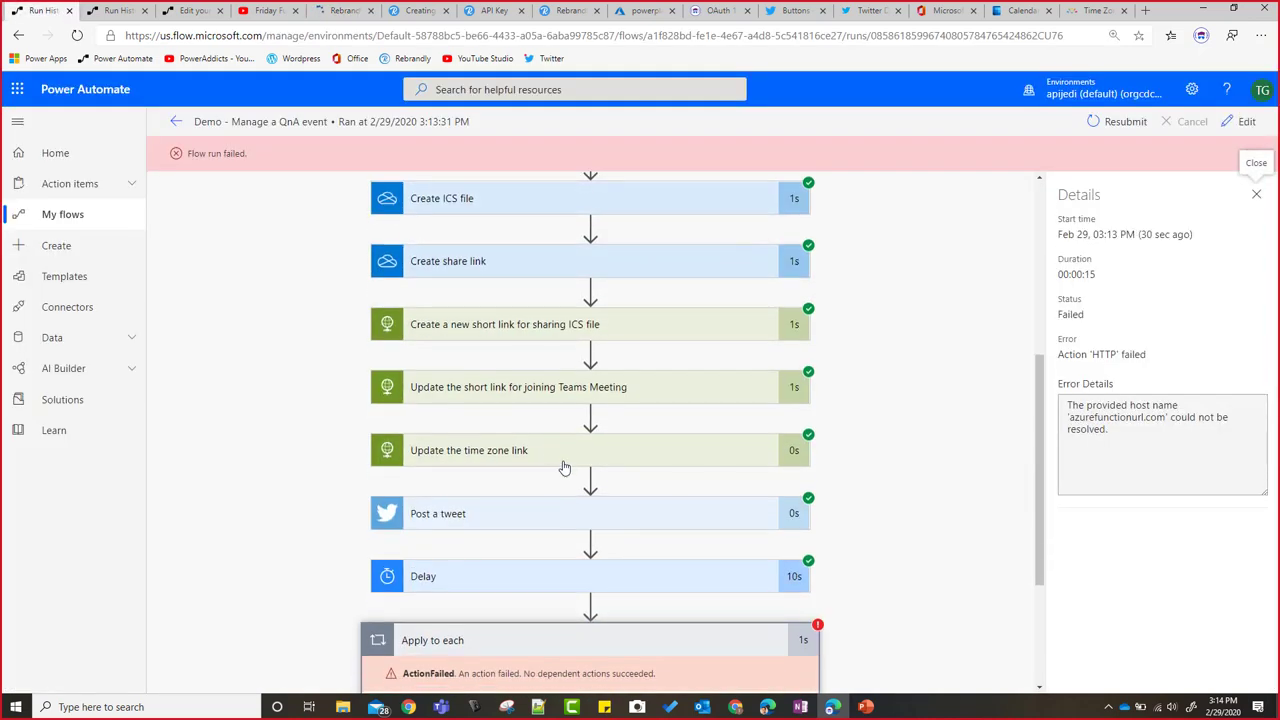
left_click(568, 334)
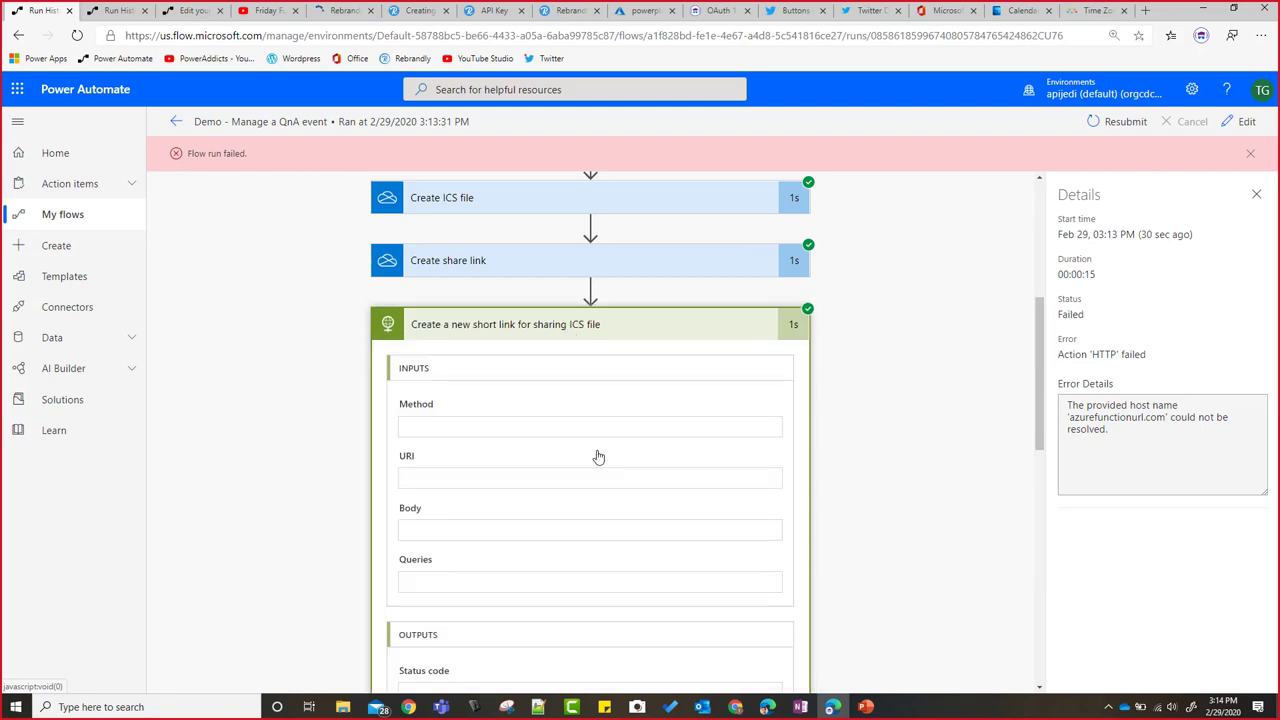
scroll(730, 465, "down", 3)
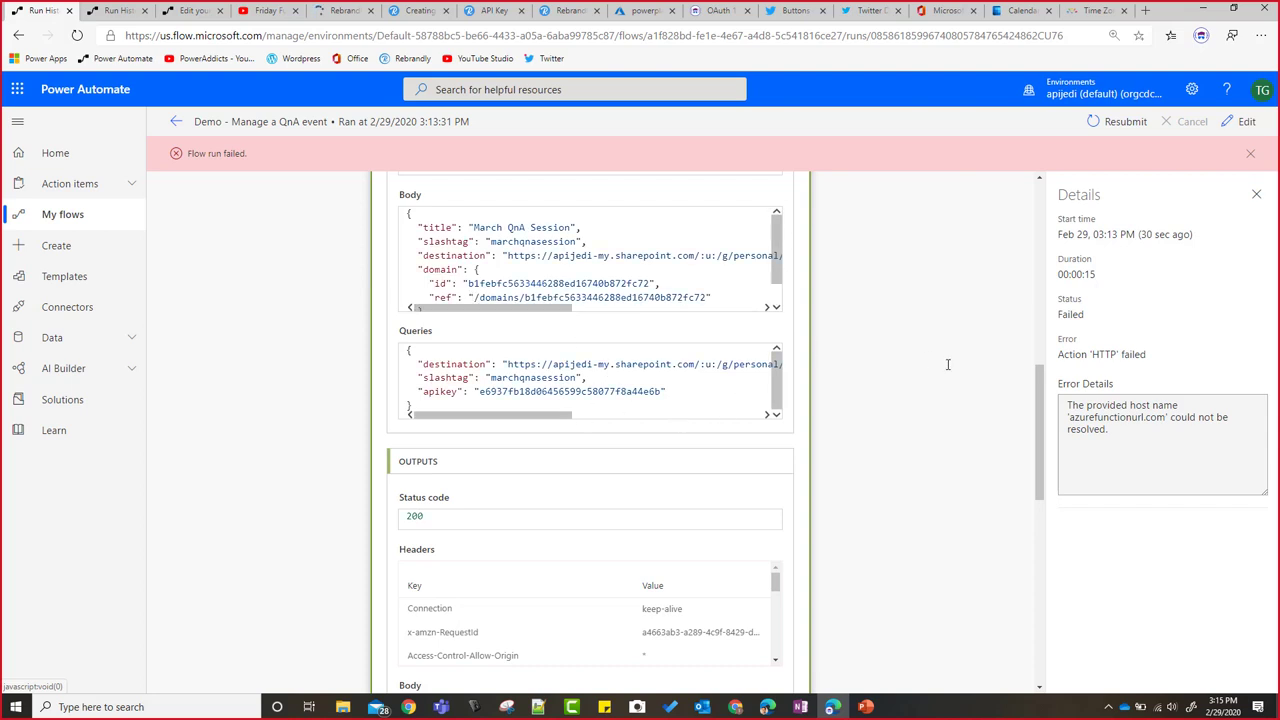
scroll(949, 369, "down", 3)
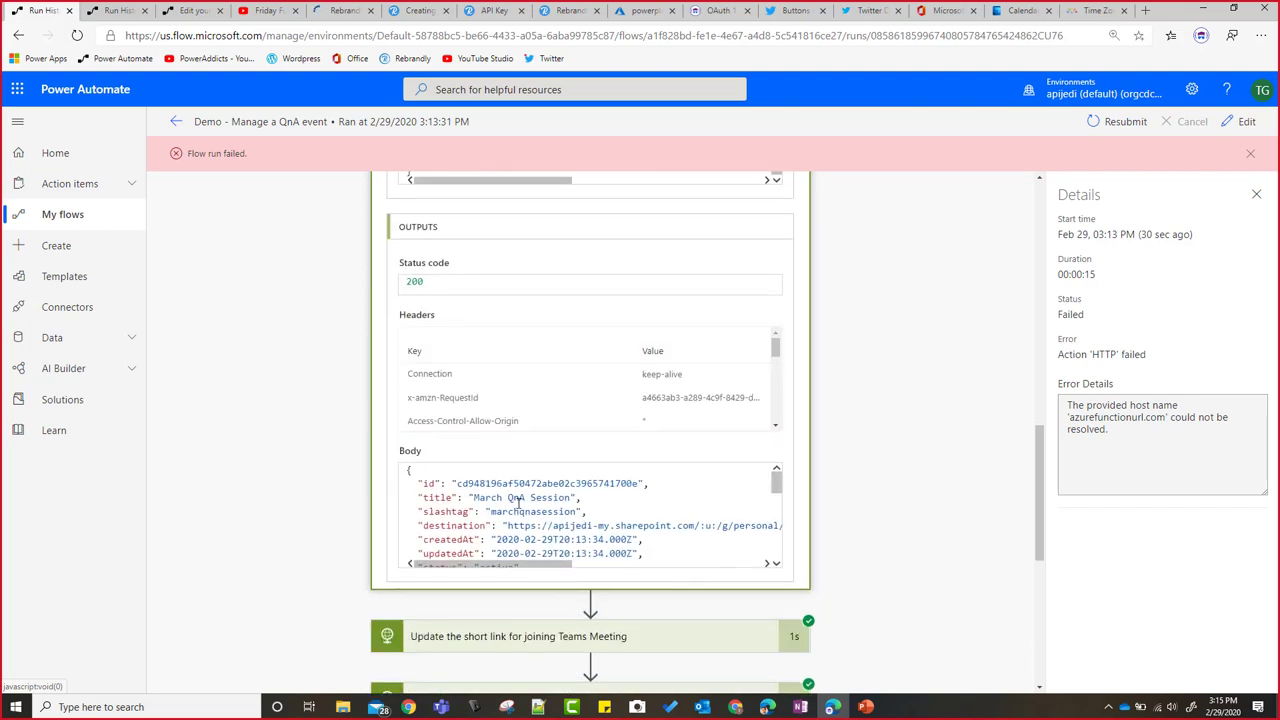
scroll(802, 423, "down", 3)
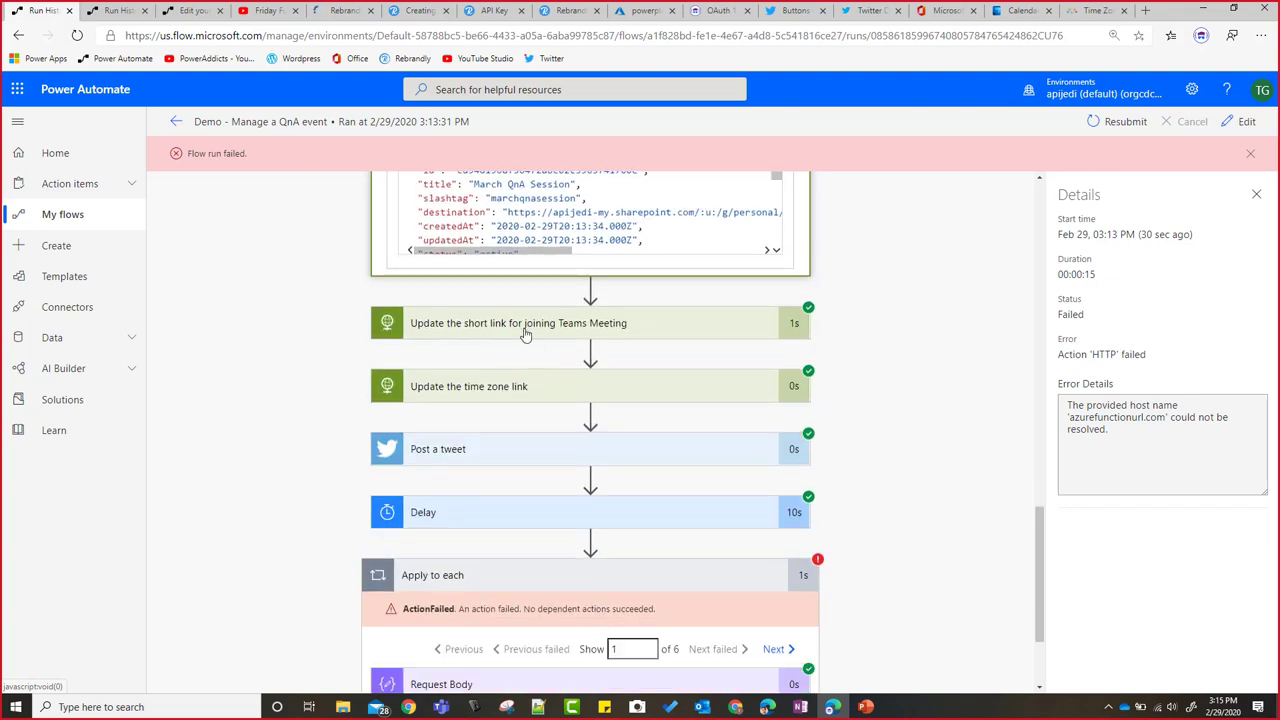
Step: Review the run's inputs and outputs for the Update the short link for joining Teams Meeting action
left_click(525, 335)
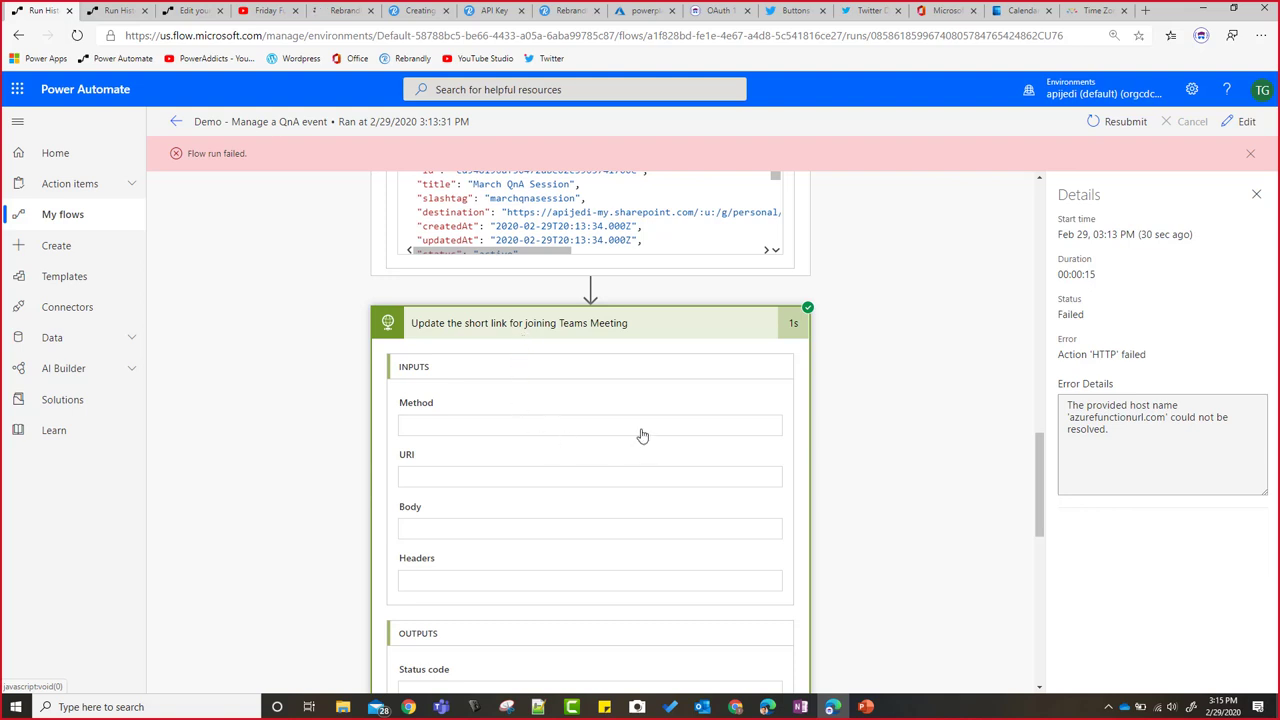
scroll(643, 436, "down", 1)
scroll(643, 436, "down", 1)
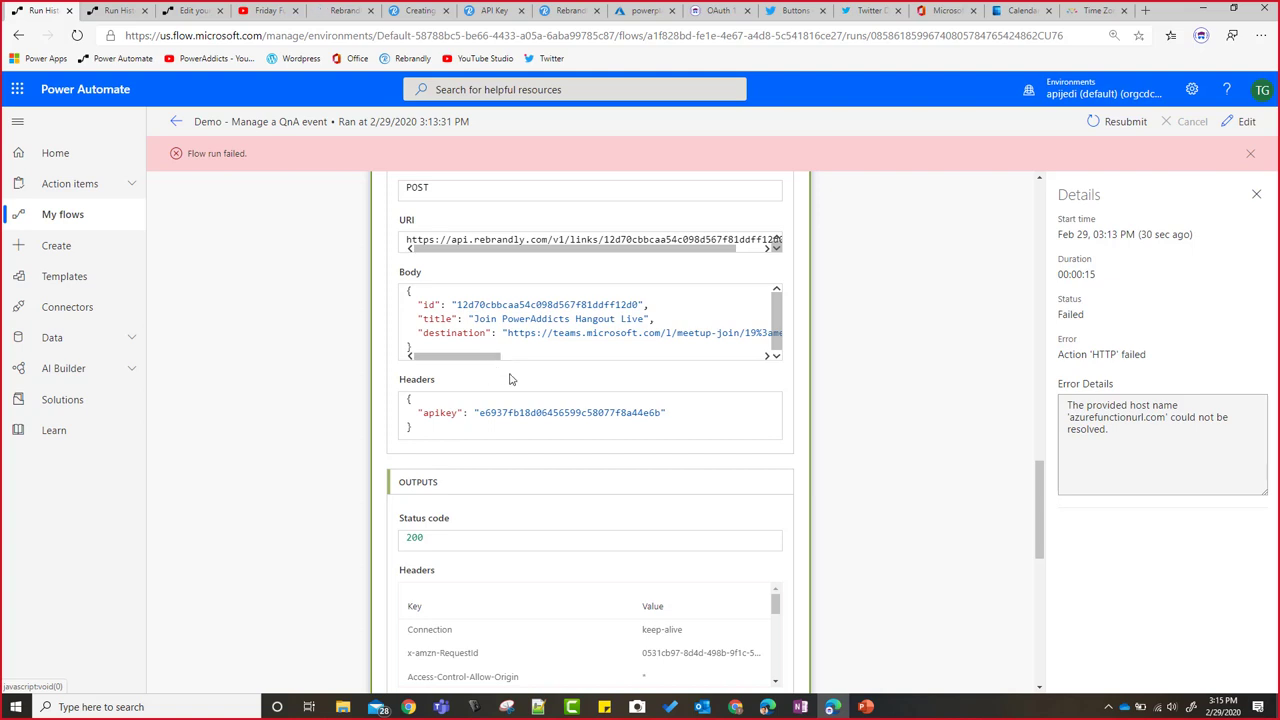
scroll(574, 499, "down", 3)
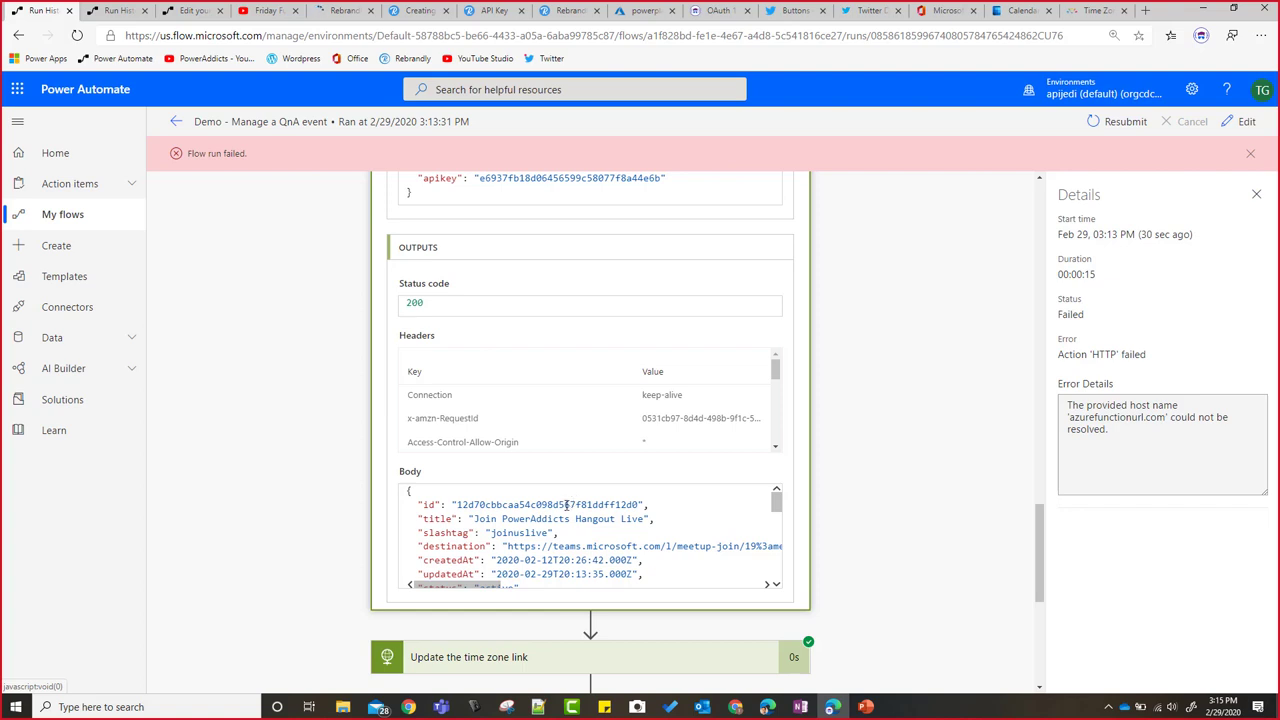
scroll(580, 518, "up", 4)
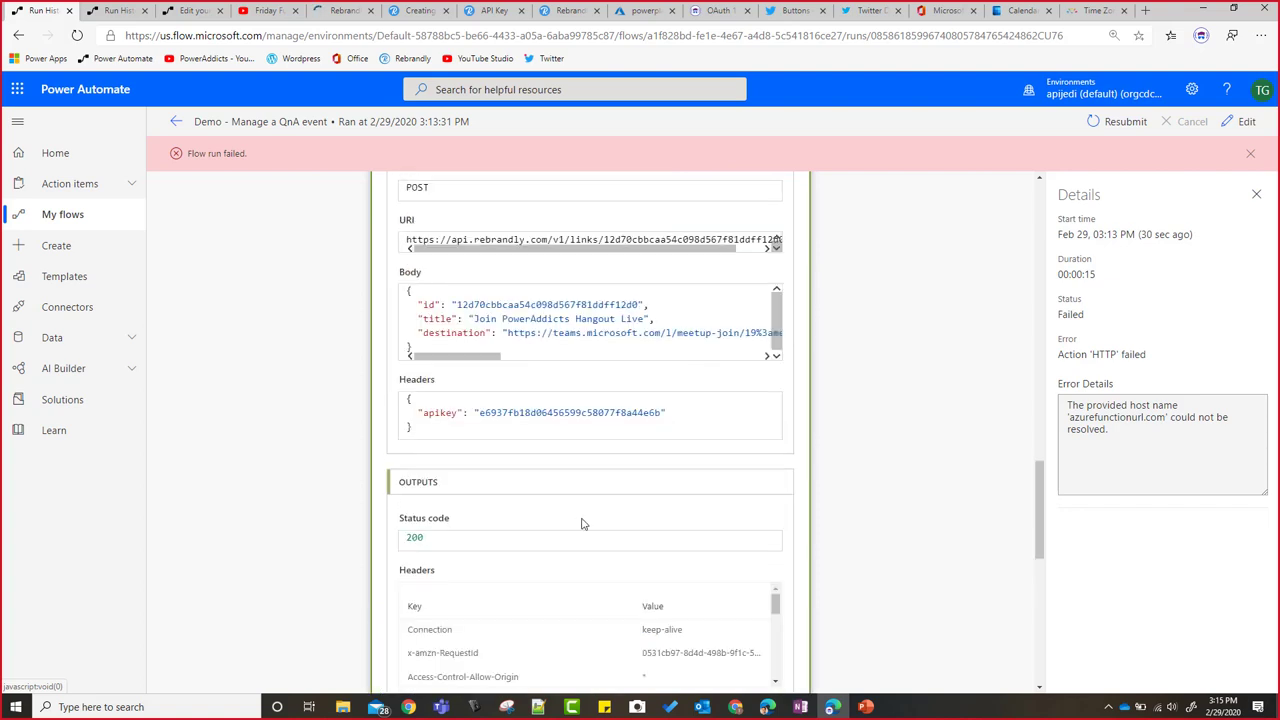
scroll(586, 522, "down", 1)
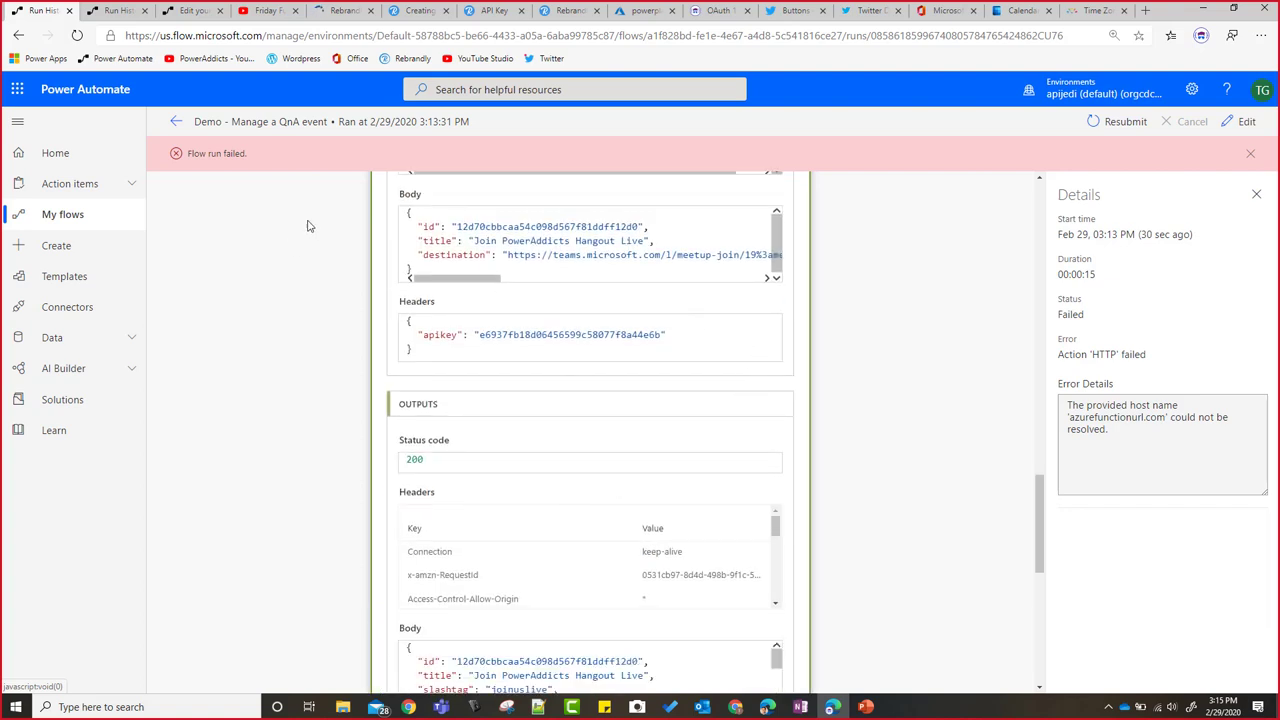
Step: Open the flow for editing and expand the Create ICS file action to review its folder path, file name and content
left_click(1236, 124)
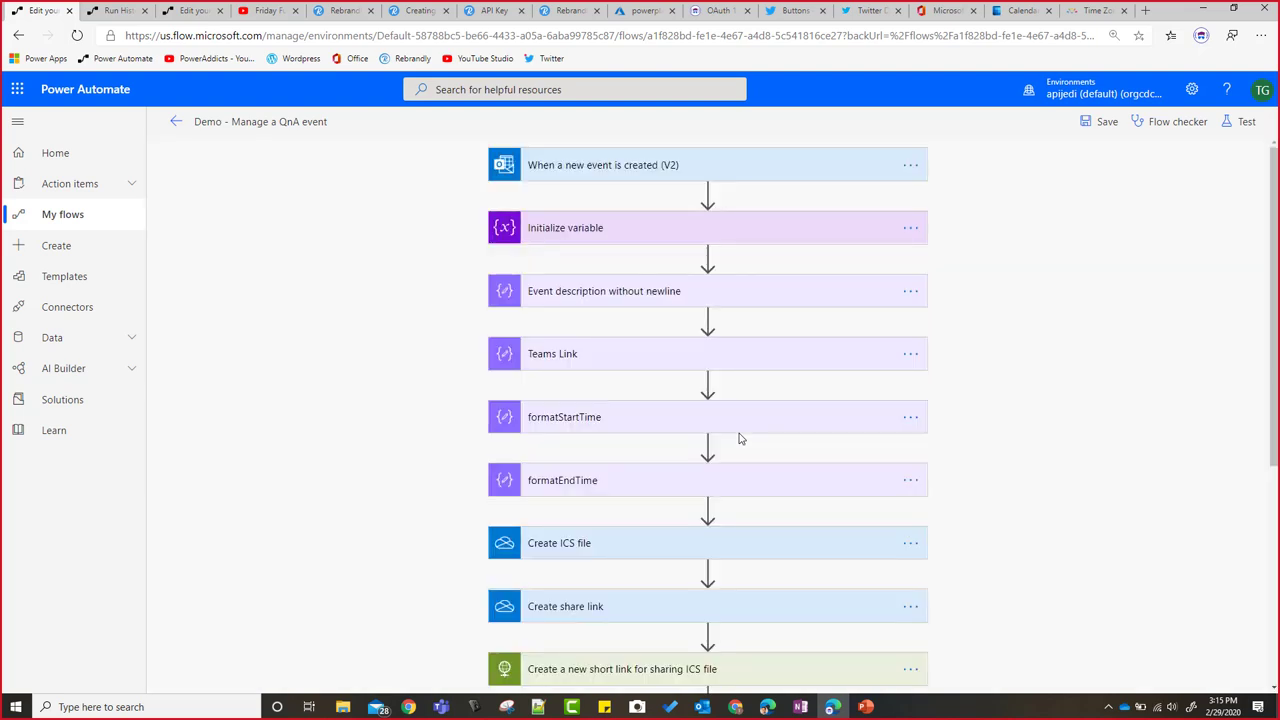
scroll(754, 434, "down", 3)
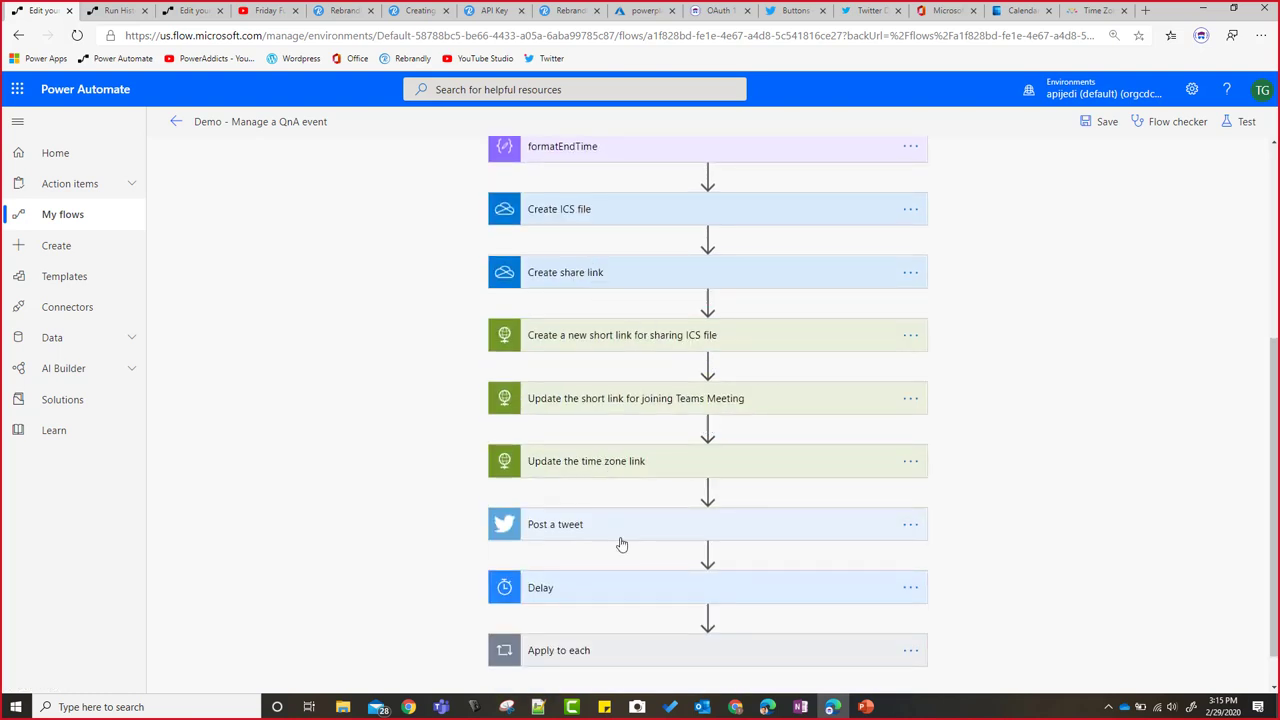
left_click(655, 218)
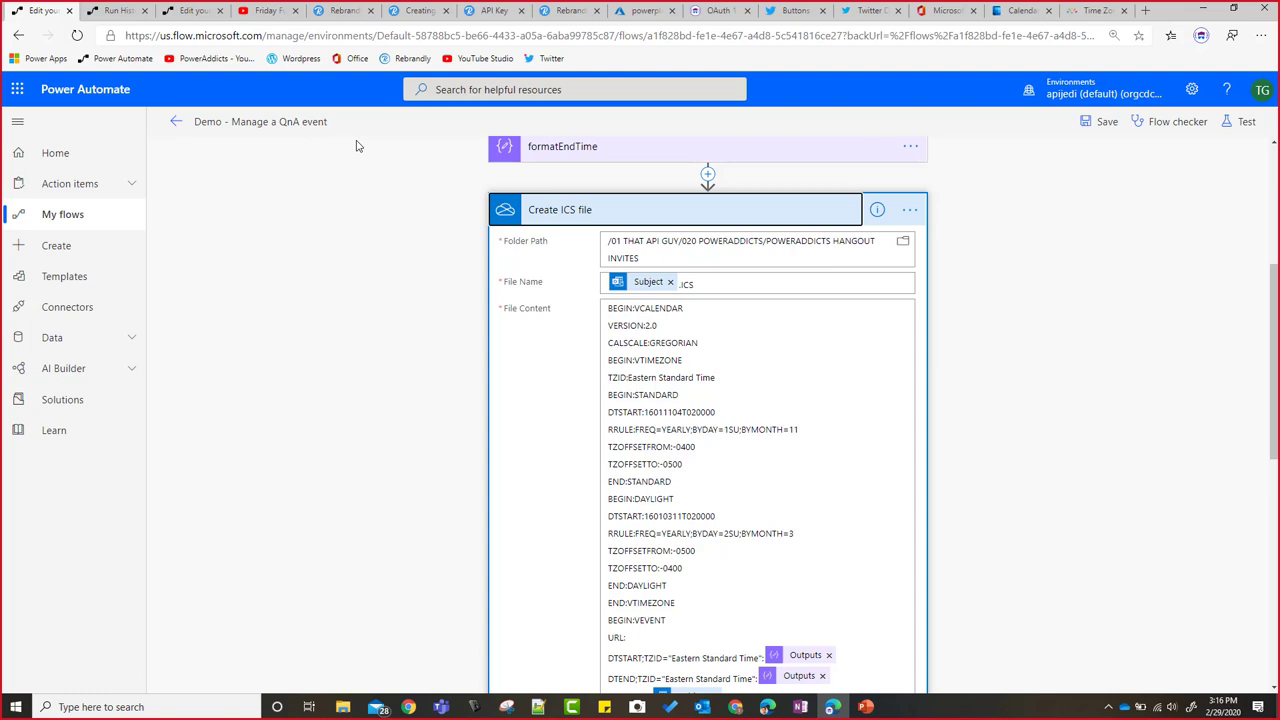
scroll(850, 425, "down", 10)
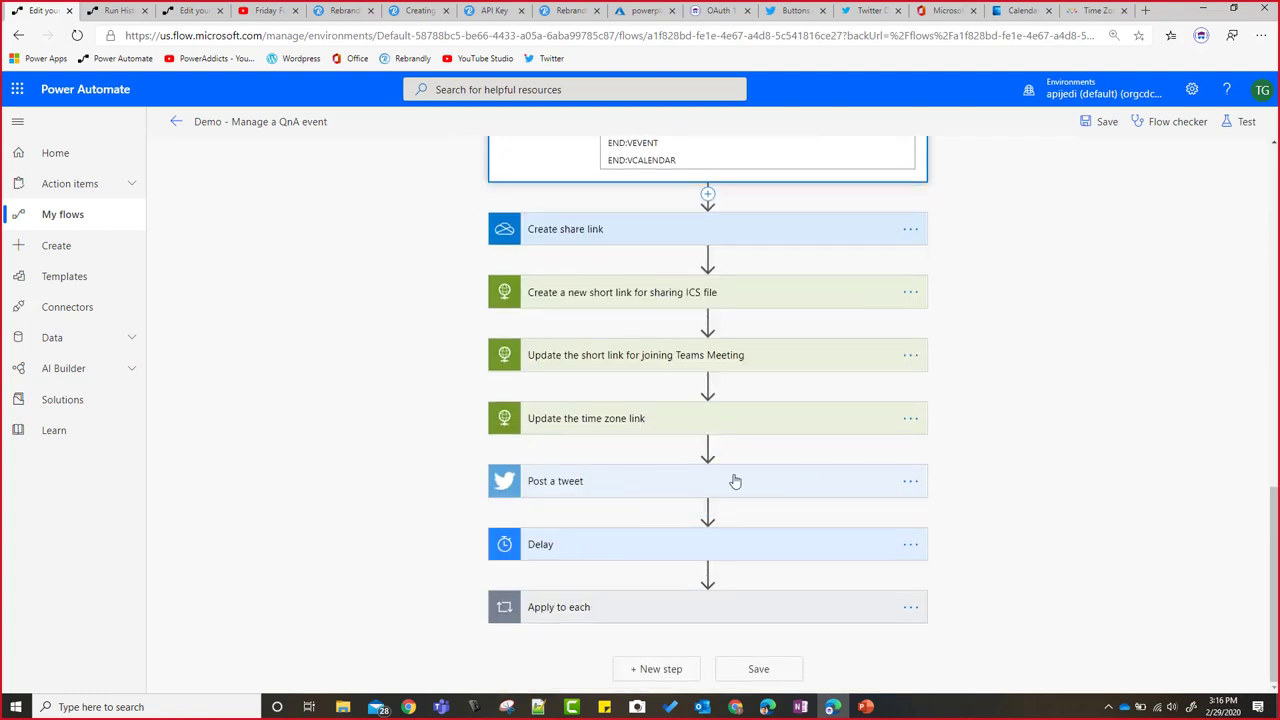
Step: Delete the Post a tweet action from the flow
left_click(909, 482)
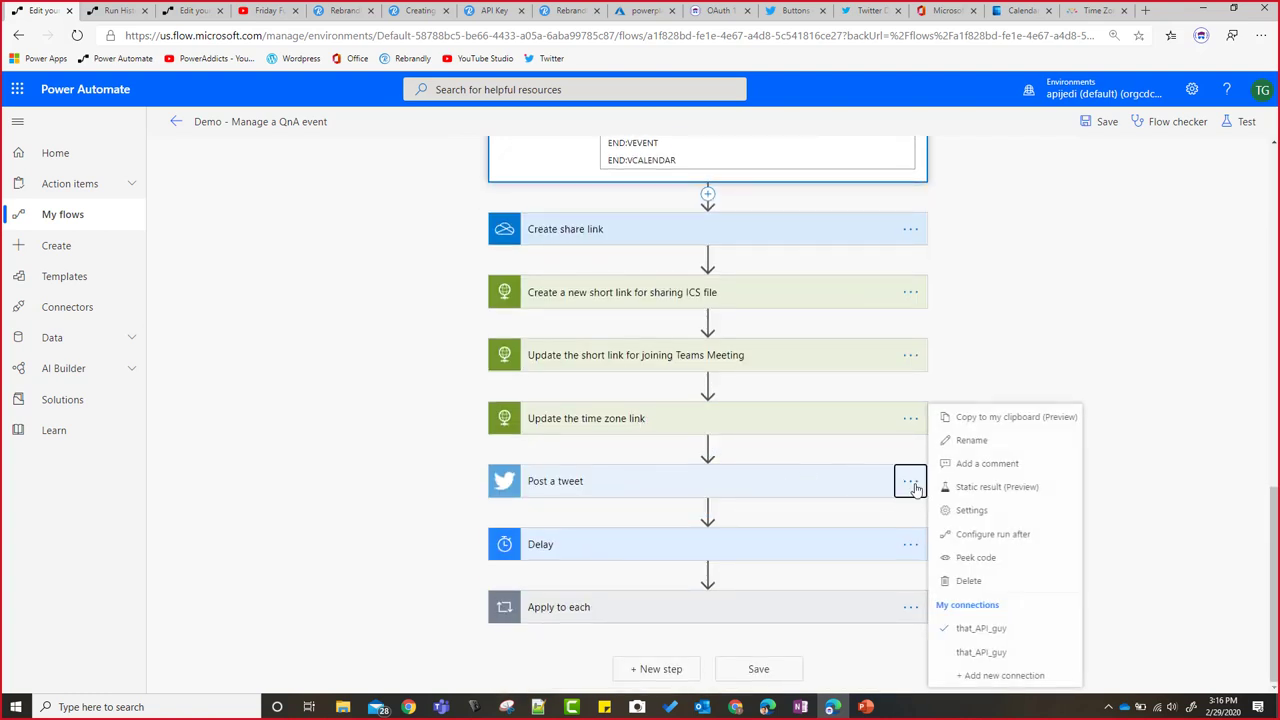
left_click(972, 590)
left_click(909, 481)
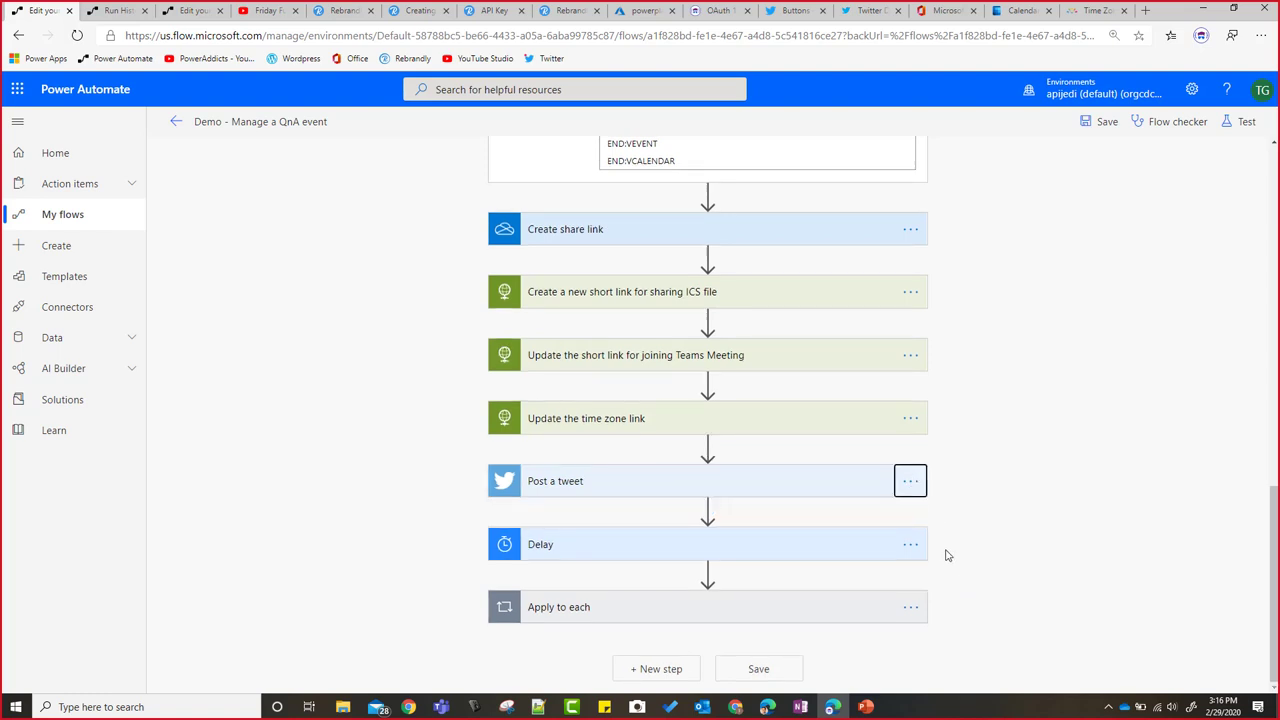
left_click(955, 578)
left_click(910, 481)
left_click(972, 584)
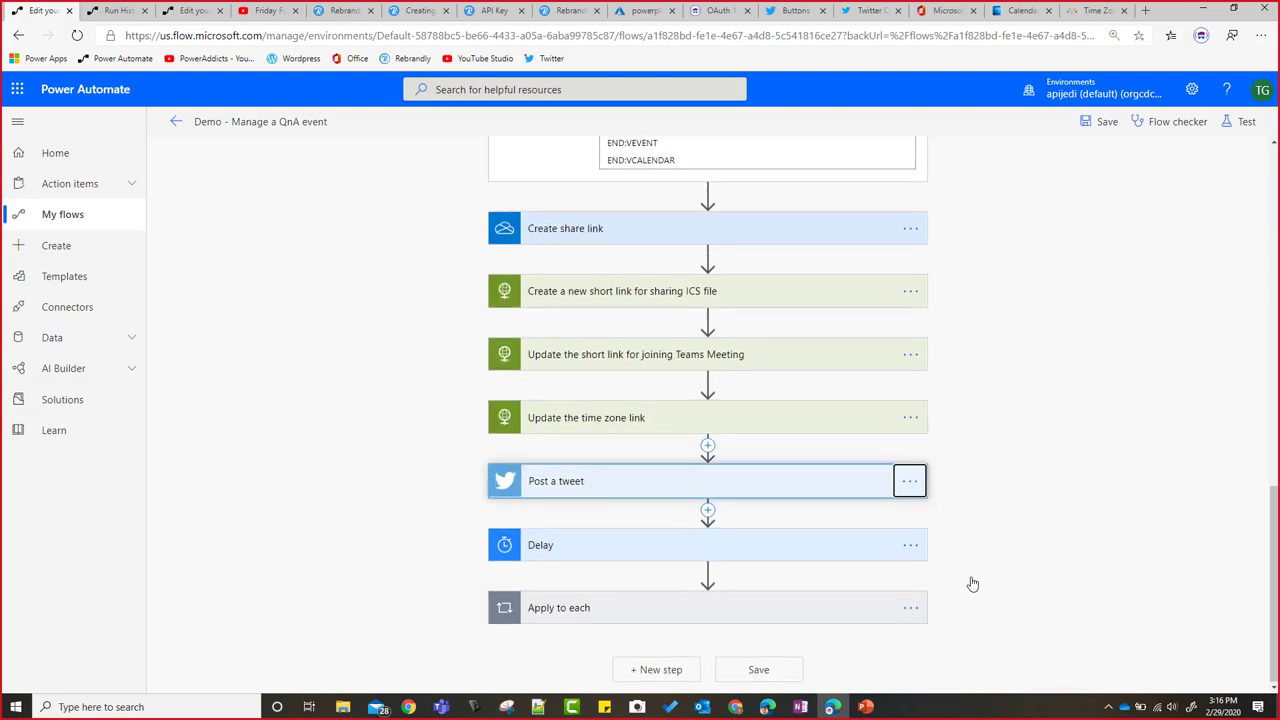
left_click(909, 481)
left_click(960, 521)
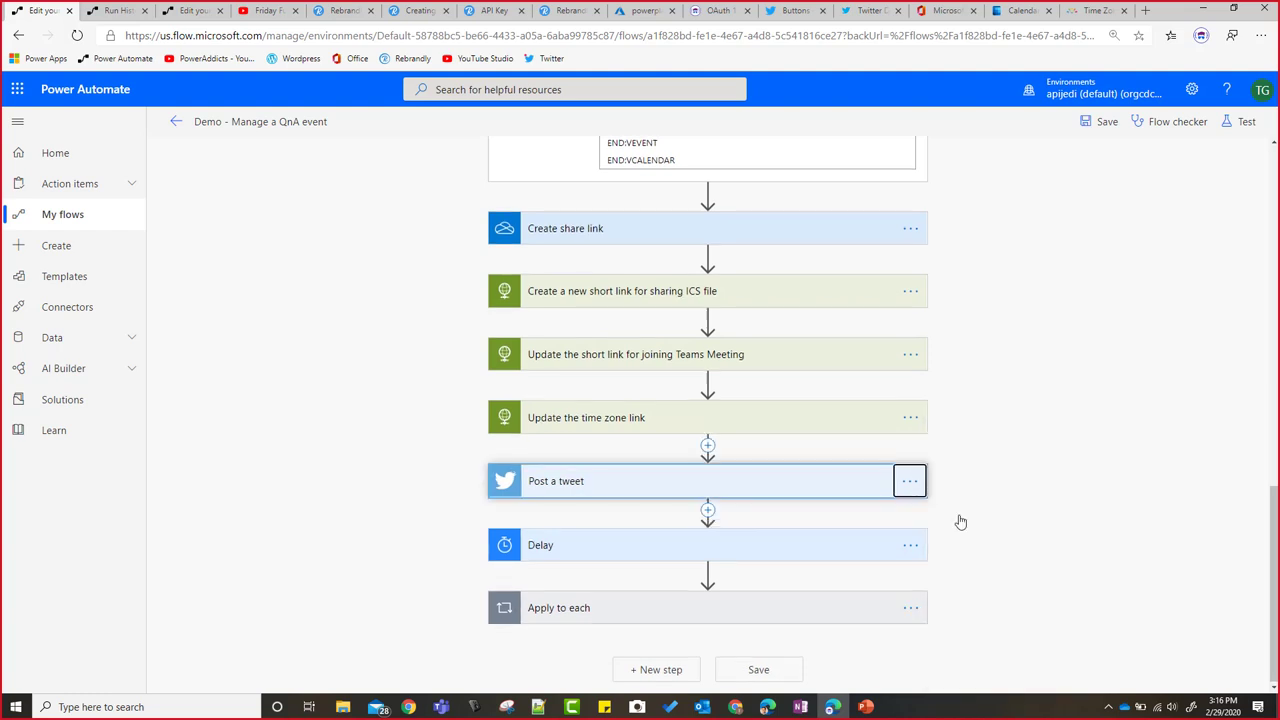
left_click(910, 483)
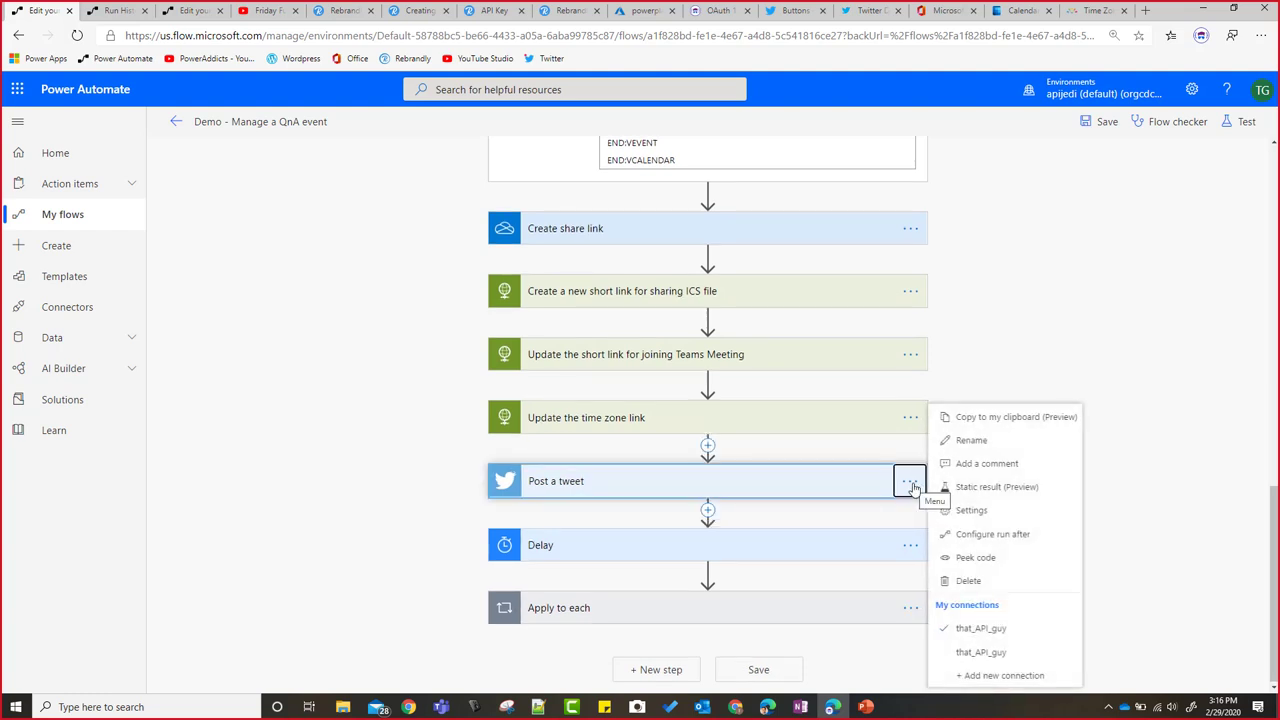
left_click(967, 581)
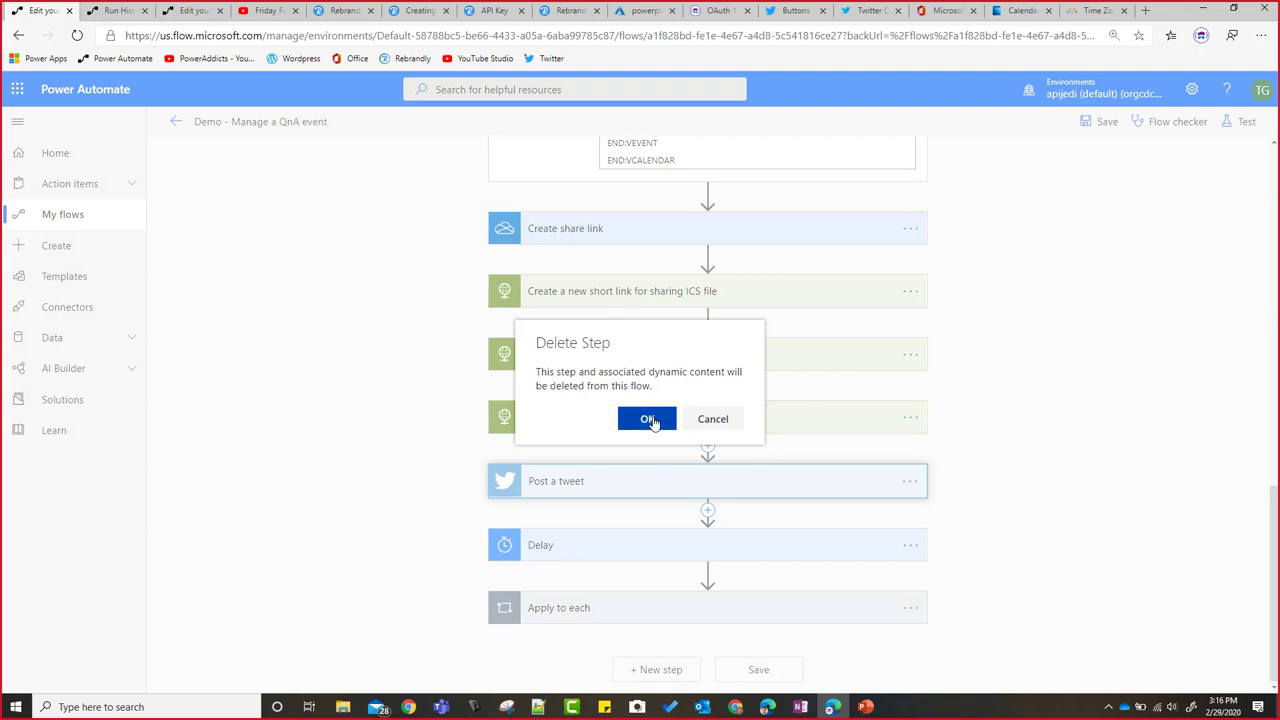
left_click(648, 419)
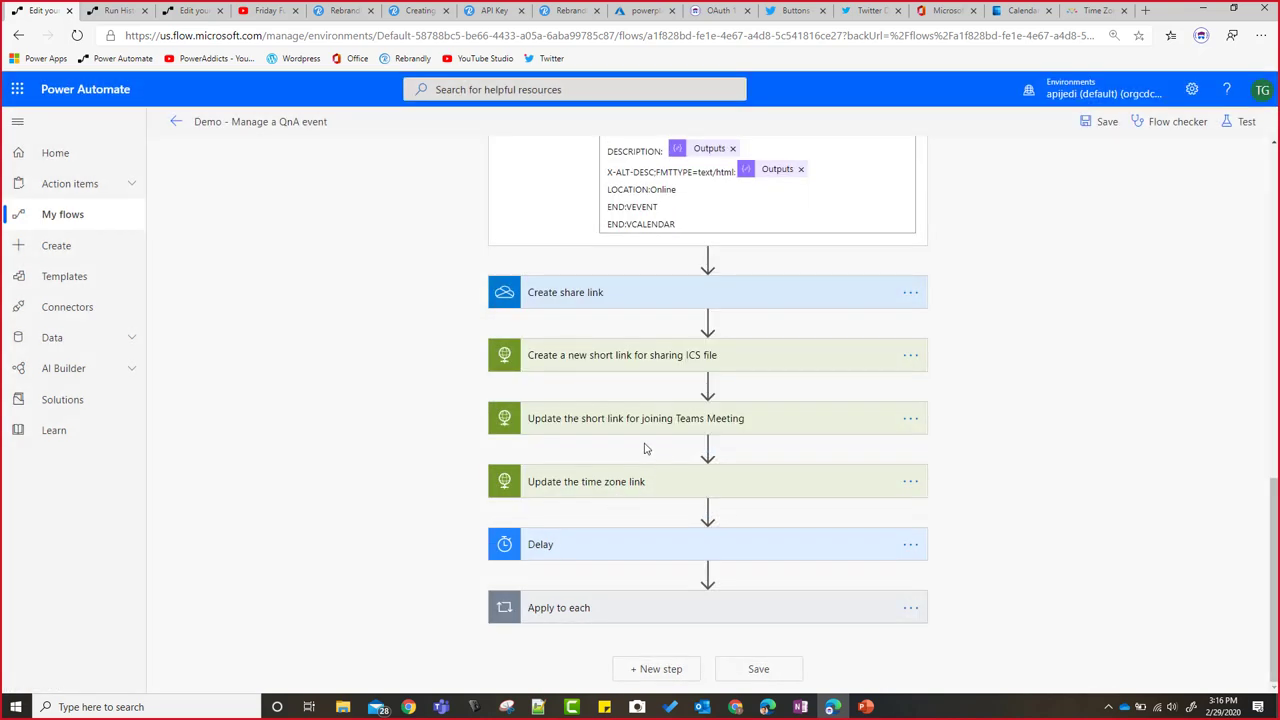
Step: Remove the domain object from the request body of Create a new short link for sharing ICS file
left_click(617, 356)
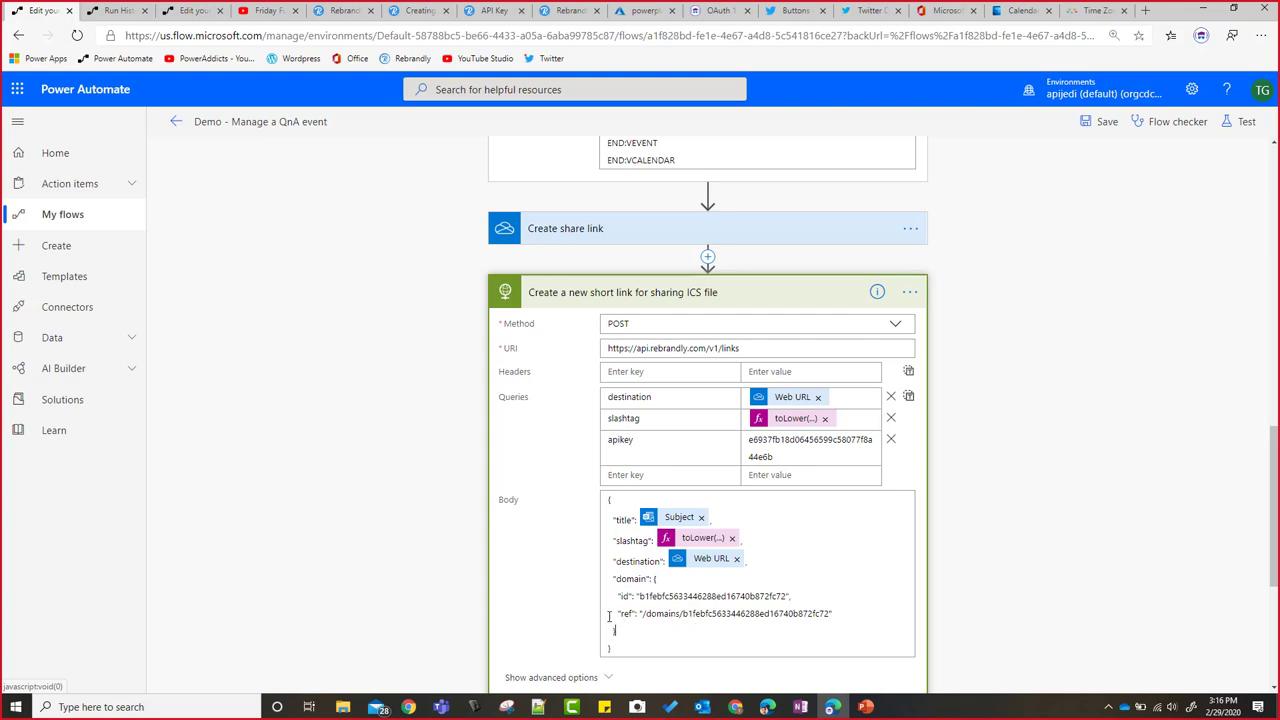
left_click_drag(616, 631, 603, 583)
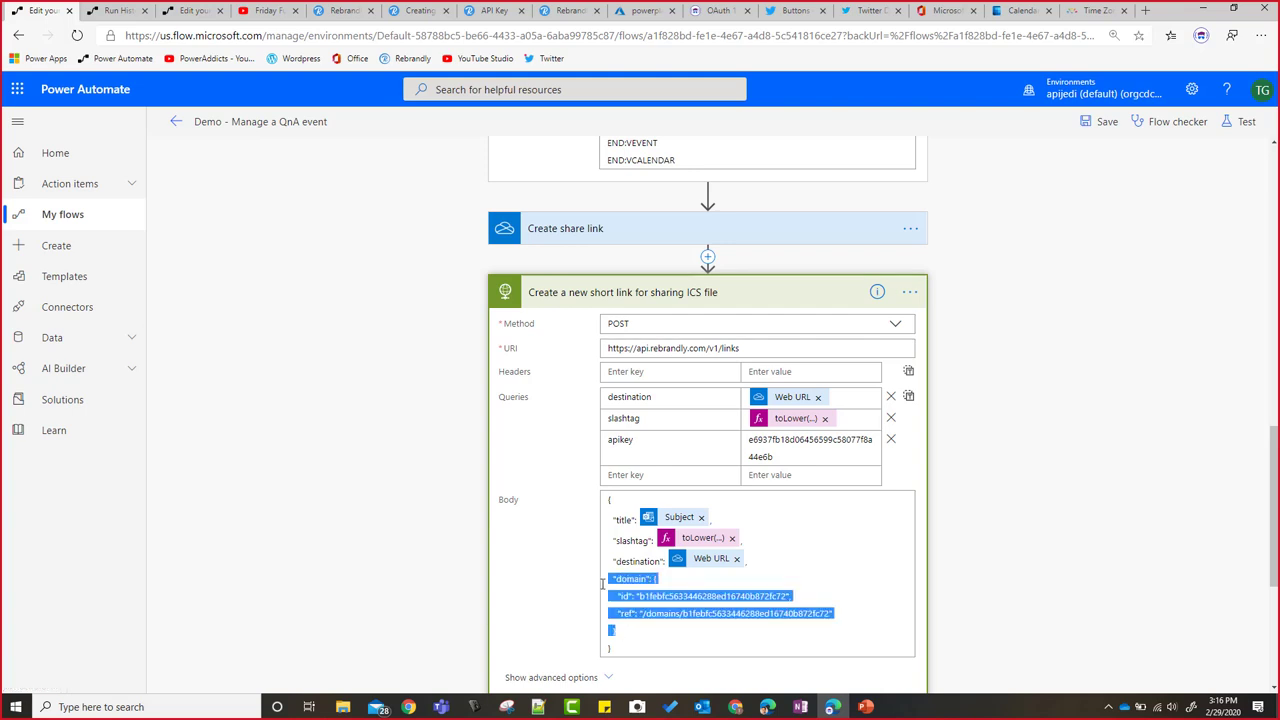
key("BackSpace")
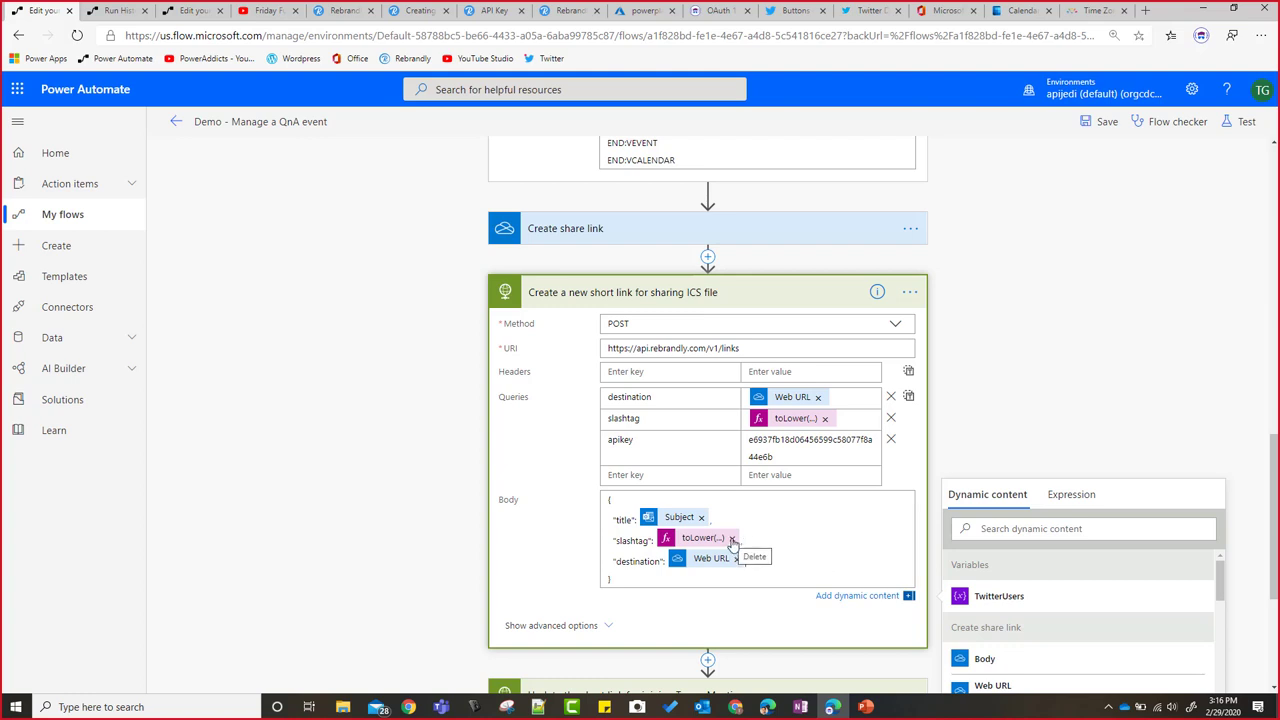
Step: Replace the toLower expression for slashtag in the ICS short link's request body with "marchqnasession"
left_click(732, 540)
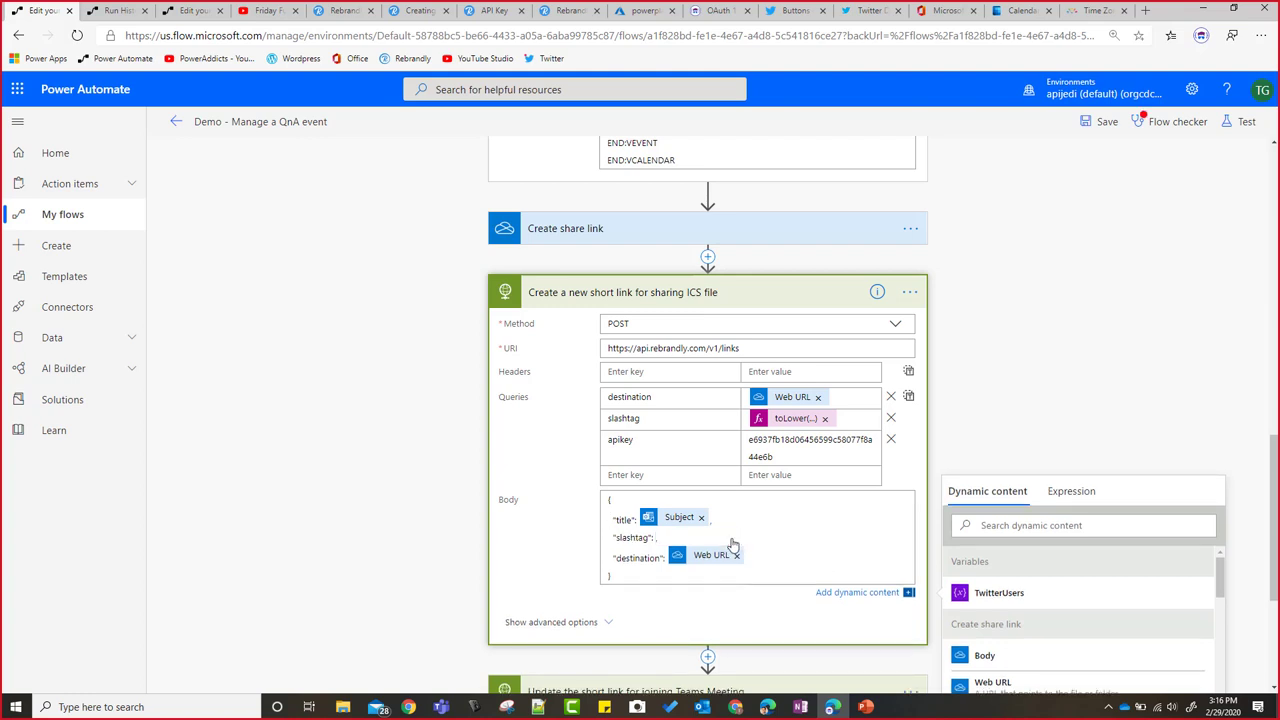
left_click(737, 537)
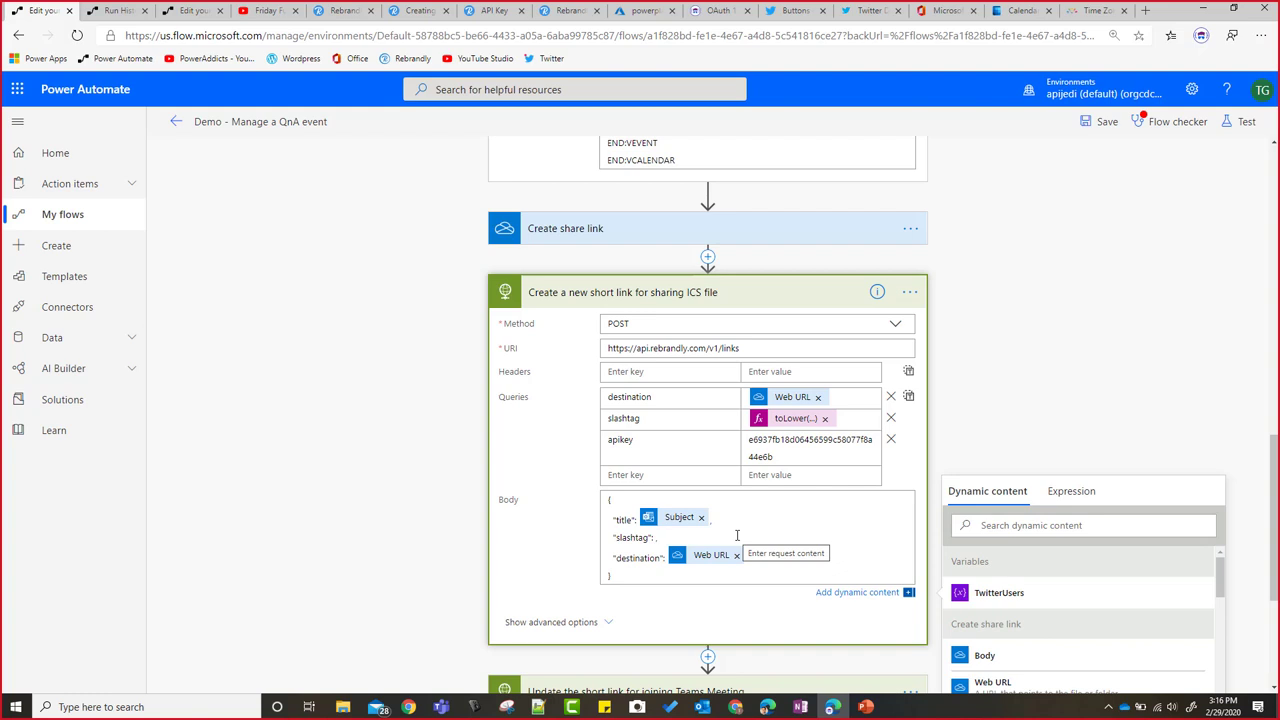
type("\"marc")
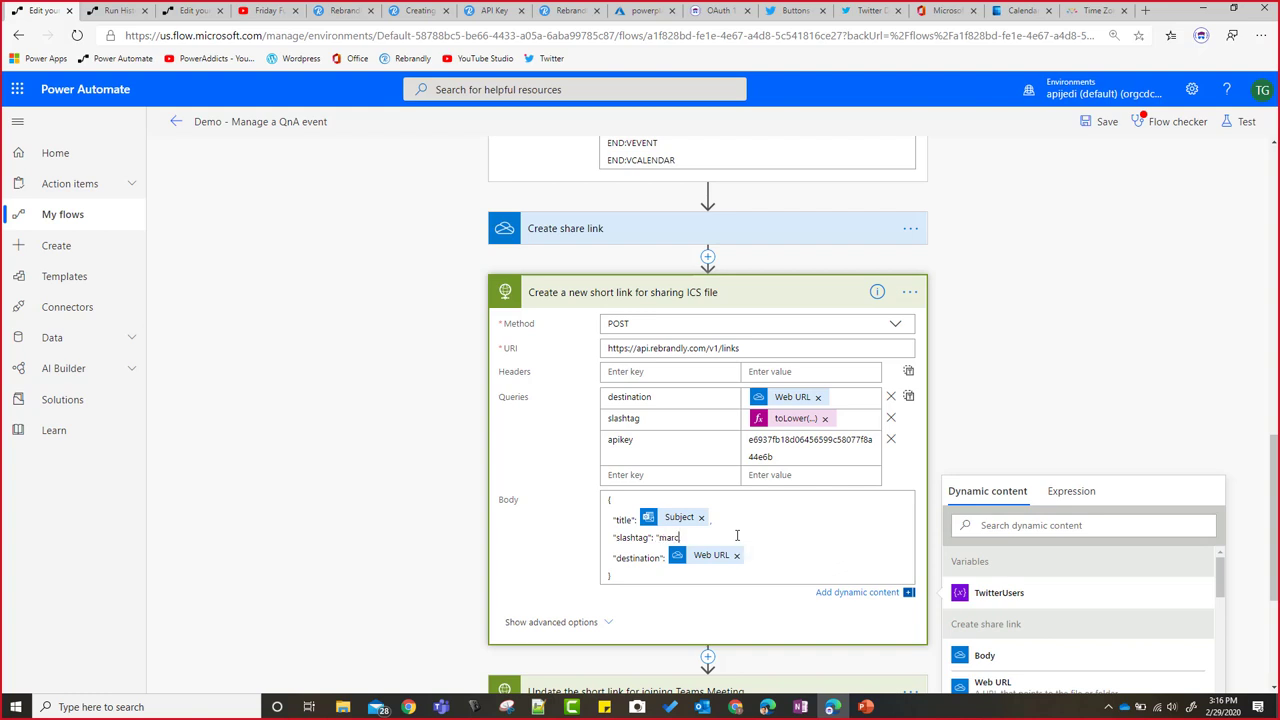
type("hqnasession")
scroll(700, 480, "down", 5)
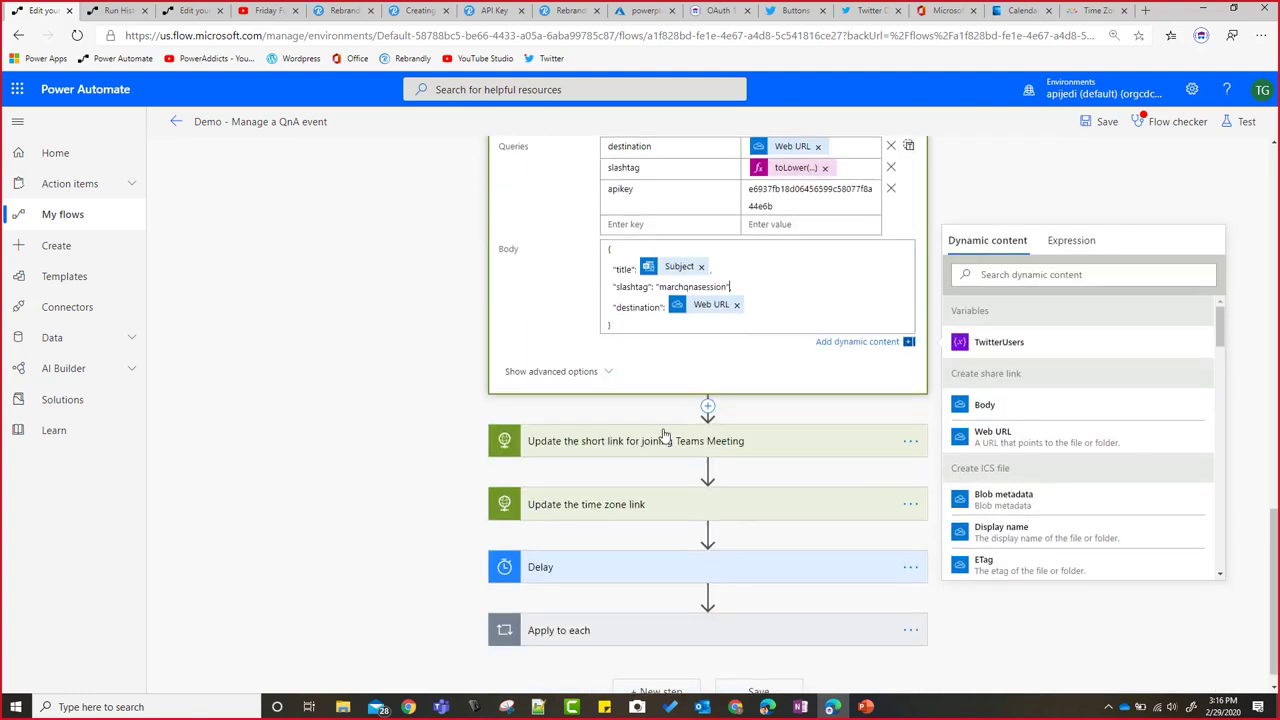
type(",")
Step: Replace the body of Update the short link for joining Teams Meeting with a copy of the ICS short link's request body
left_click(667, 447)
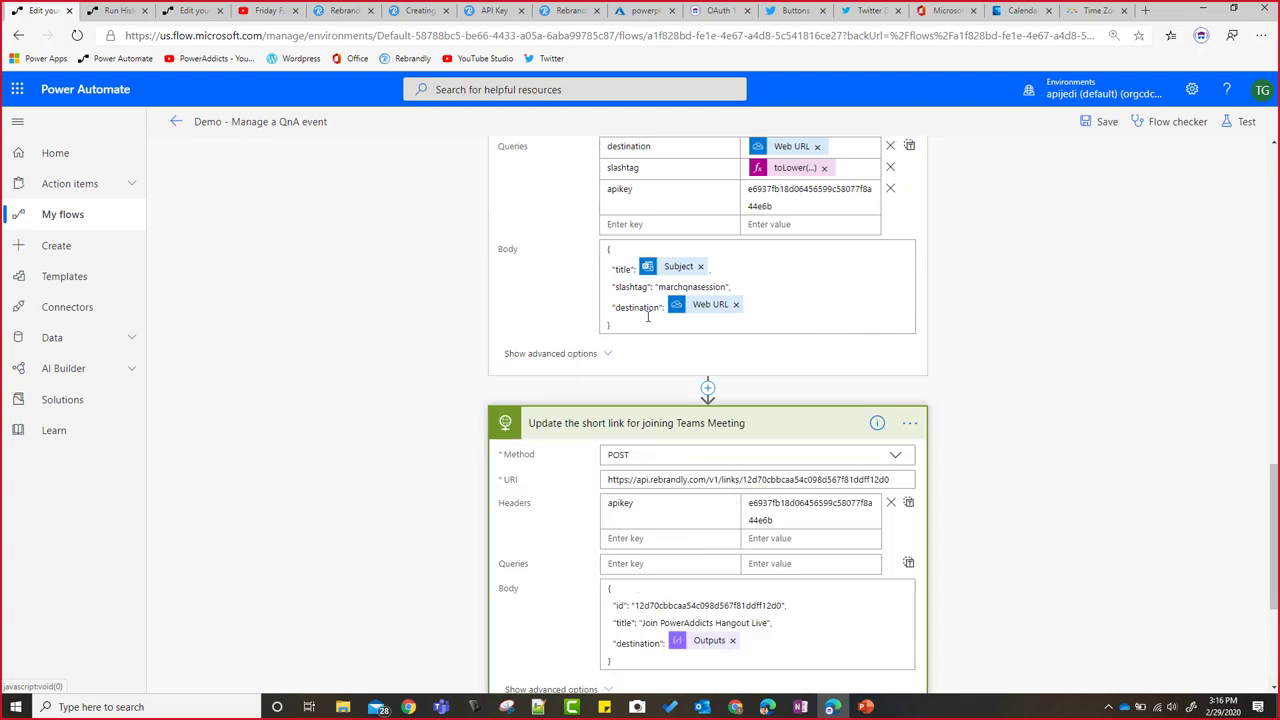
left_click(648, 316)
left_click(626, 683)
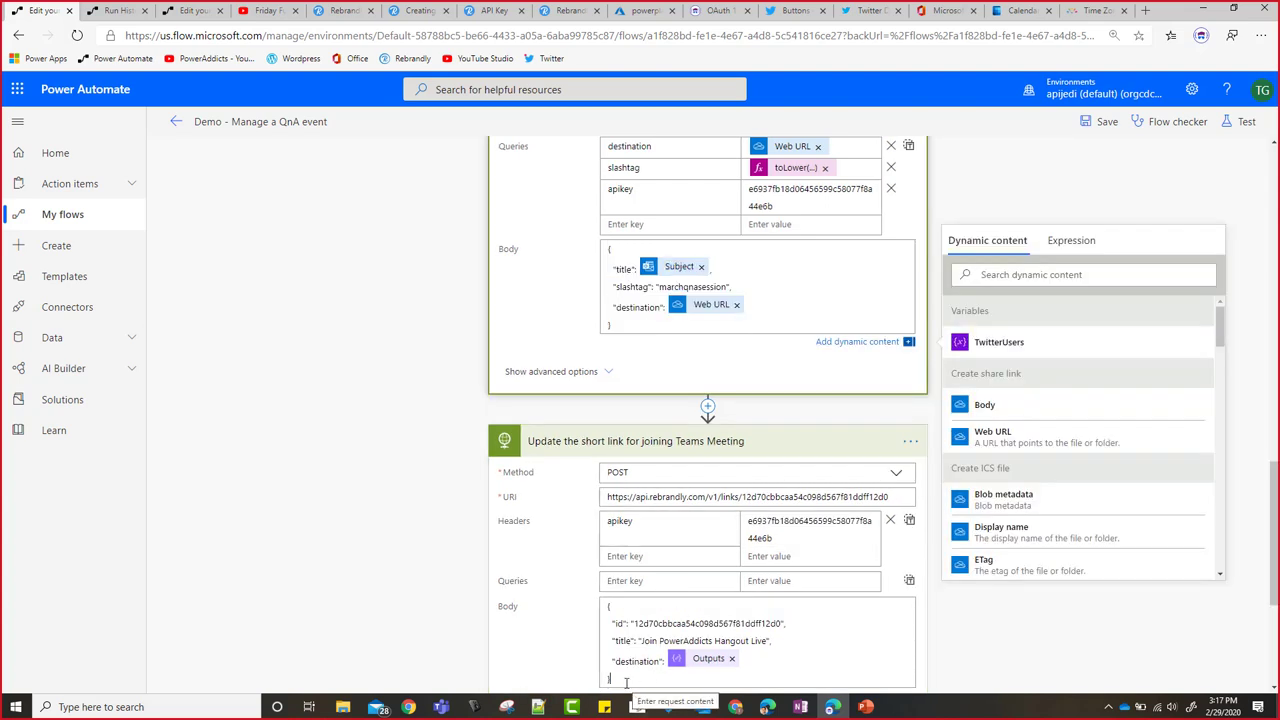
key("ctrl+a")
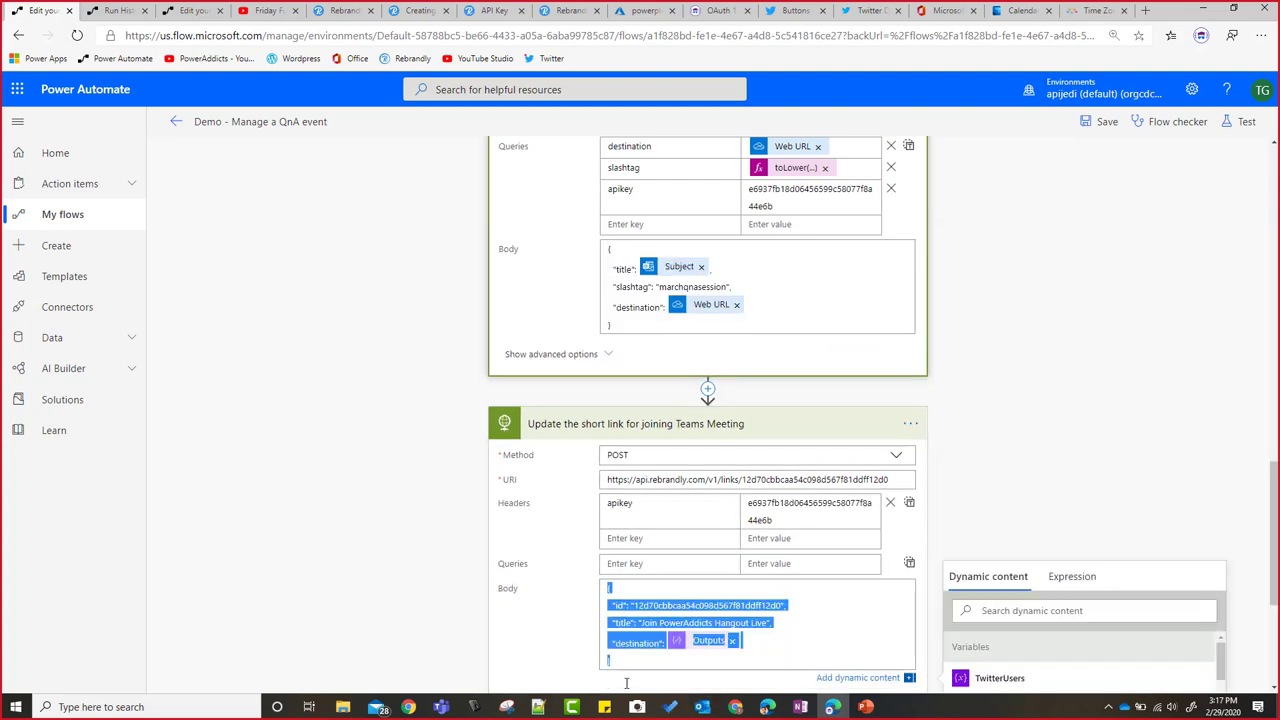
type("{ \"title\": Subject, \"slashtag\": \"marchqnasession\", \"destination\": Web URL }")
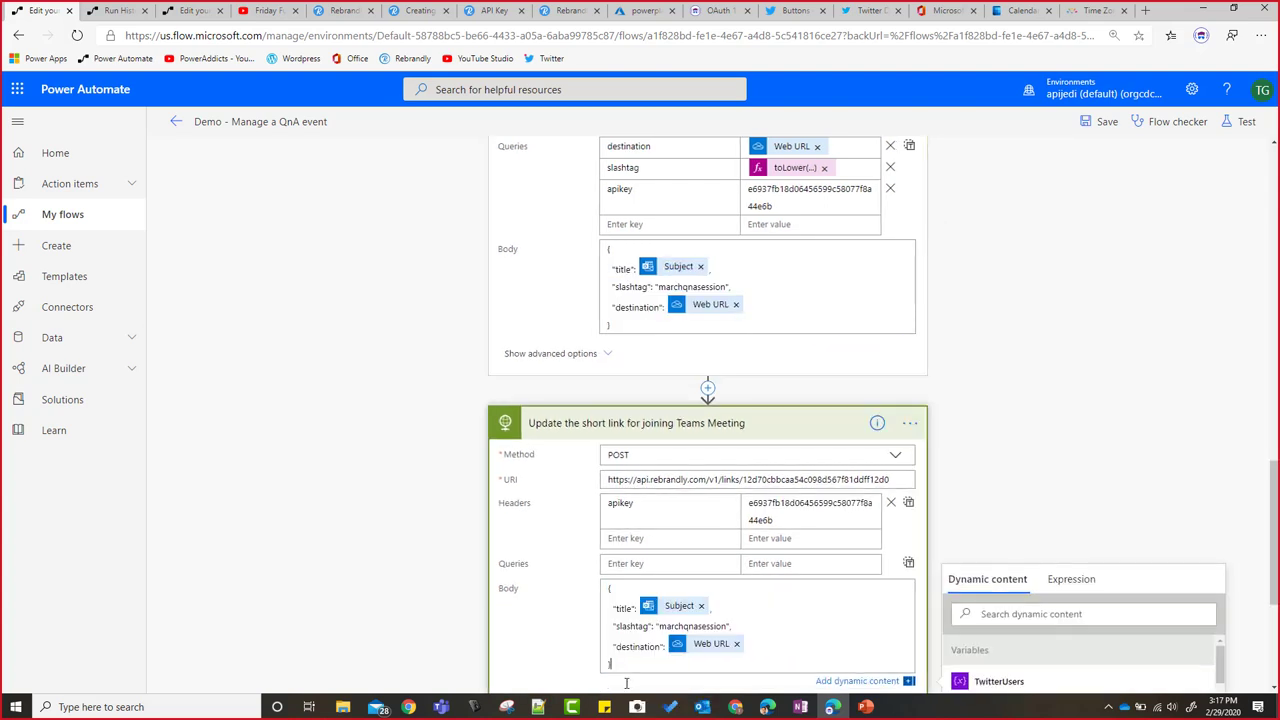
Step: Change the slashtag in the Teams meeting short link's body to "marchqnajoinlive"
left_click(725, 624)
key("BackSpace")
key("BackSpace")
type("joinlive")
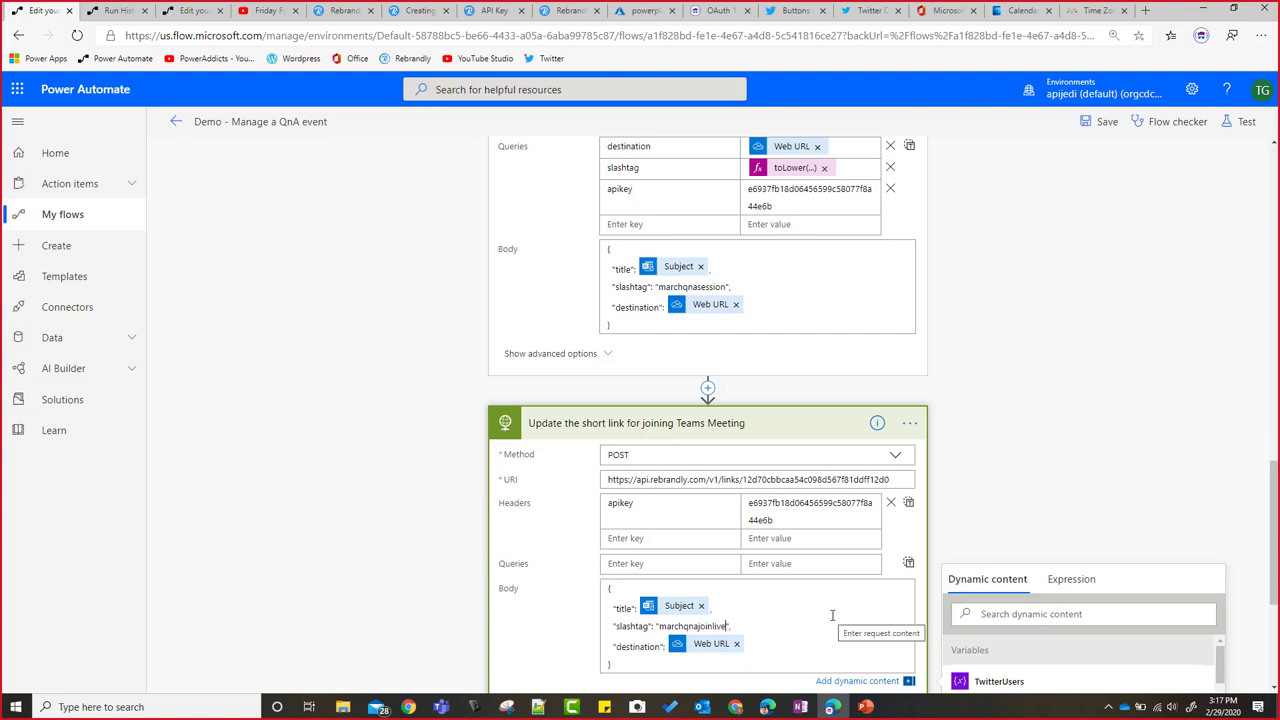
scroll(786, 355, "up", 5)
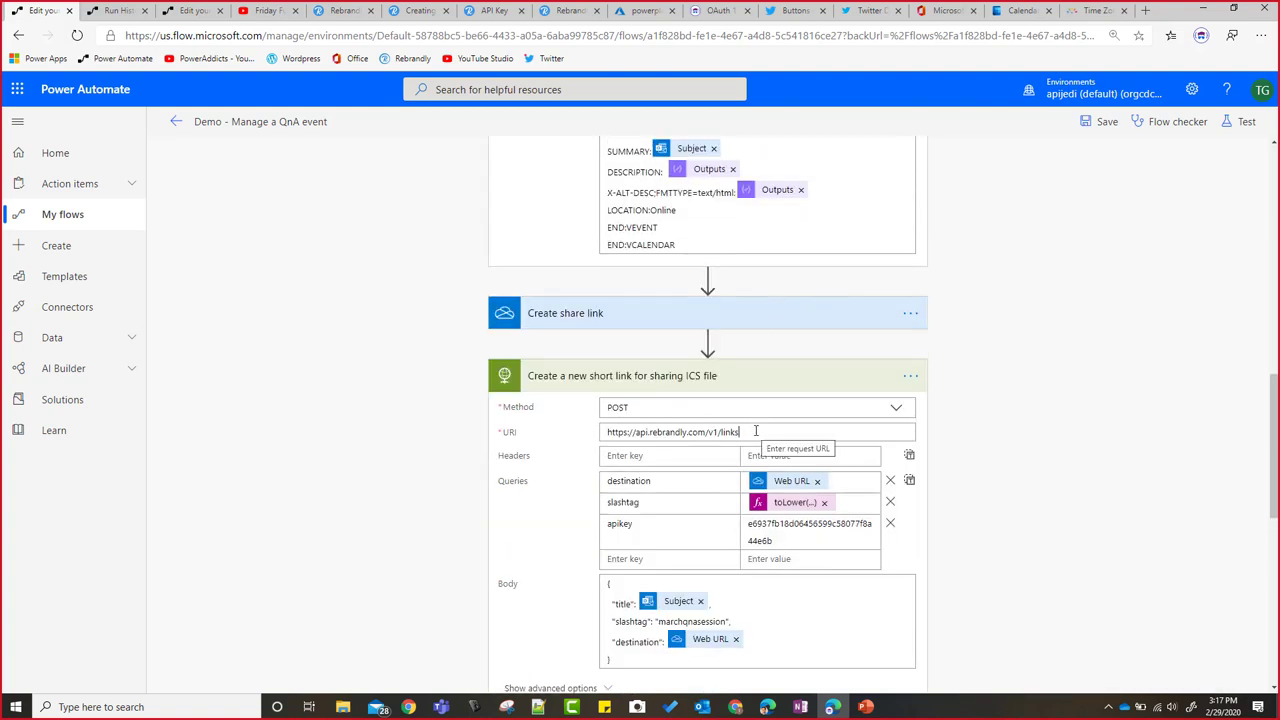
triple_click(756, 431)
key("ctrl+c")
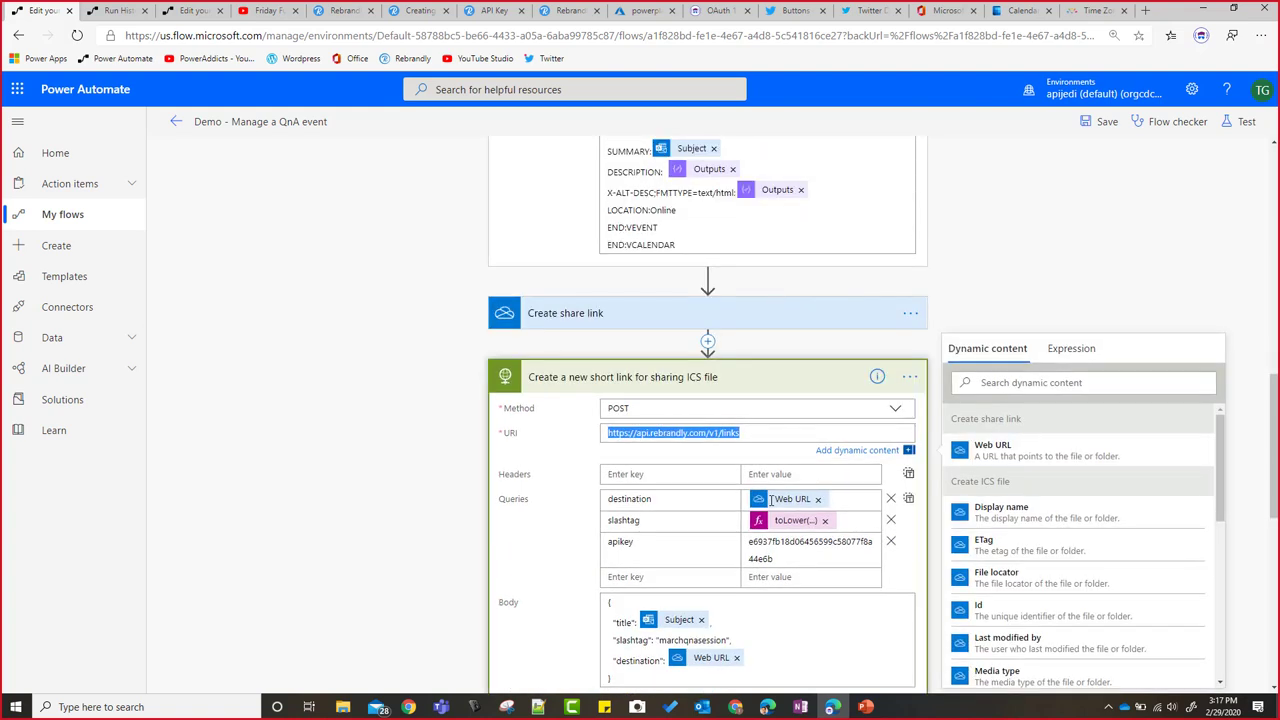
scroll(770, 500, "down", 6)
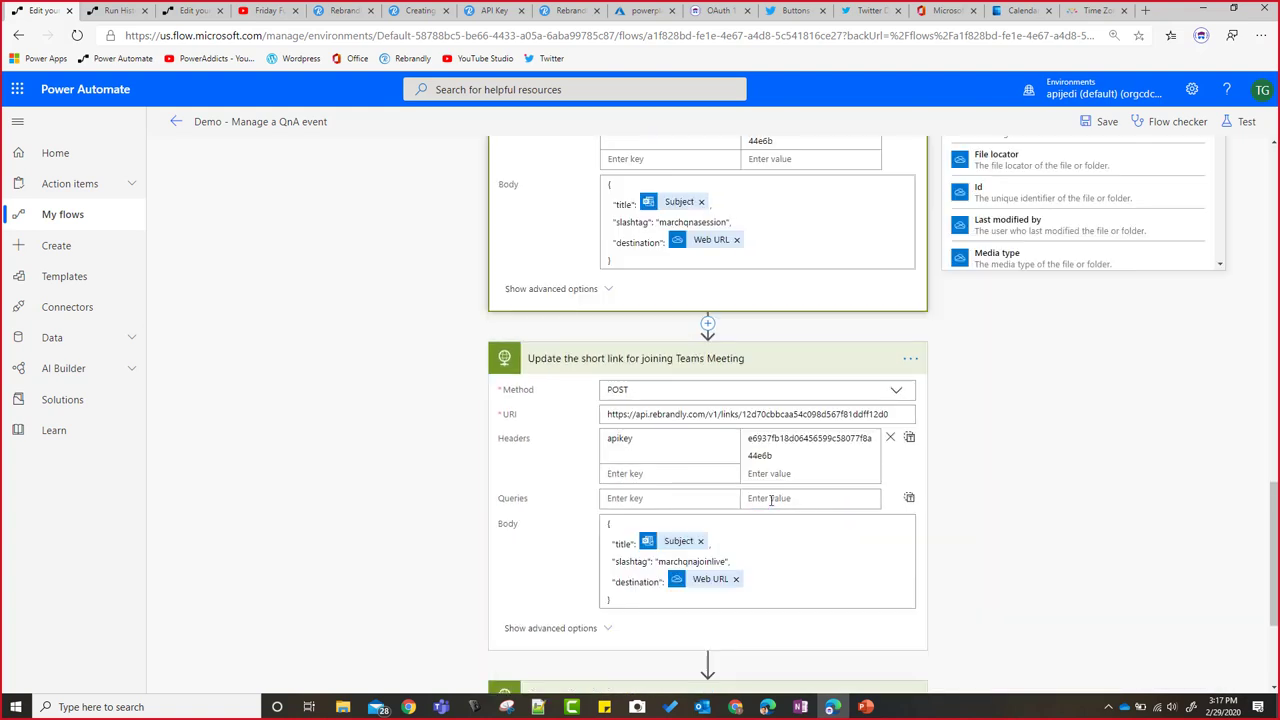
left_click(848, 416)
triple_click(848, 416)
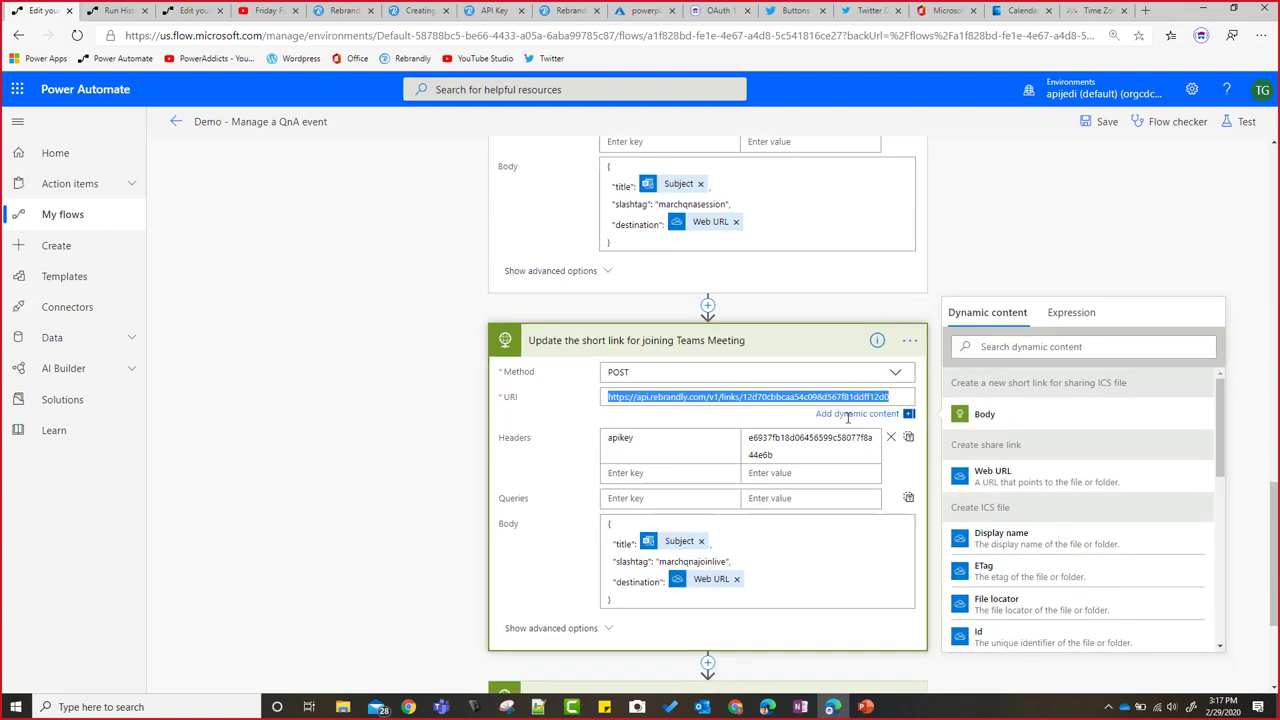
key("ctrl+v")
scroll(806, 514, "down", 3)
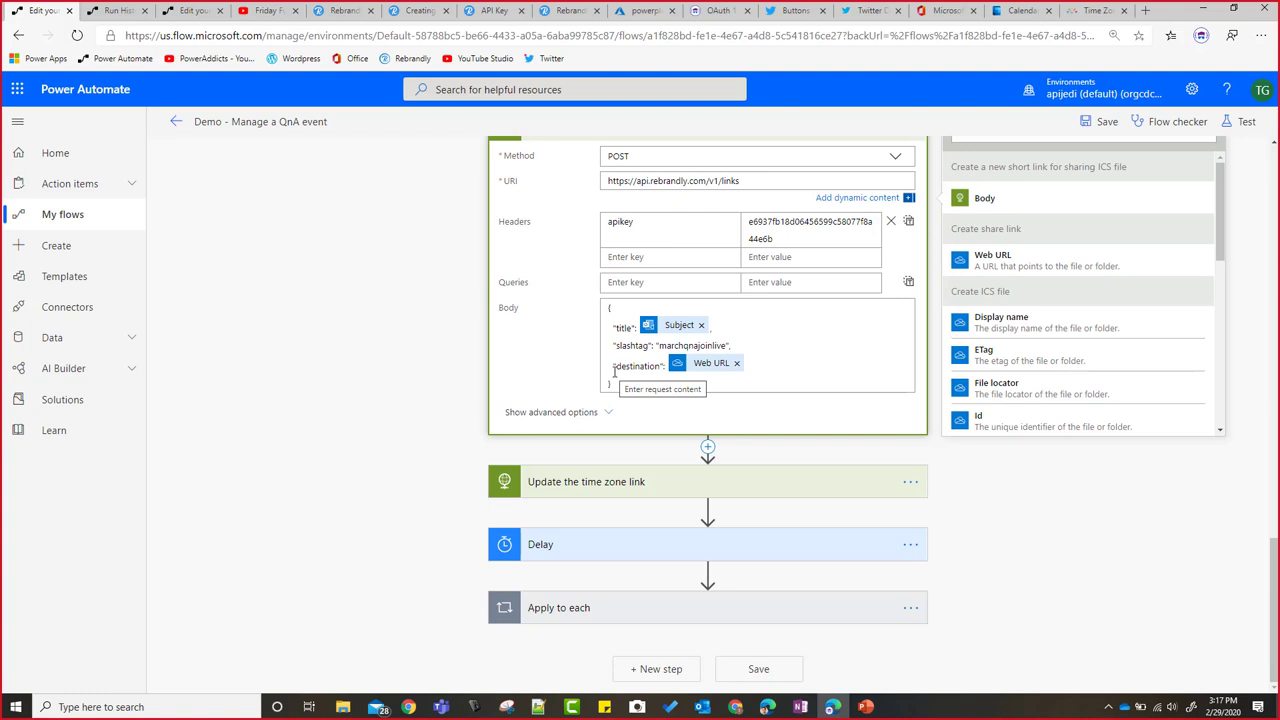
Step: Check the link parameters in the Rebrandly documentation on creating a new link, and return to the flow editor
left_click(418, 11)
scroll(320, 537, "down", 4)
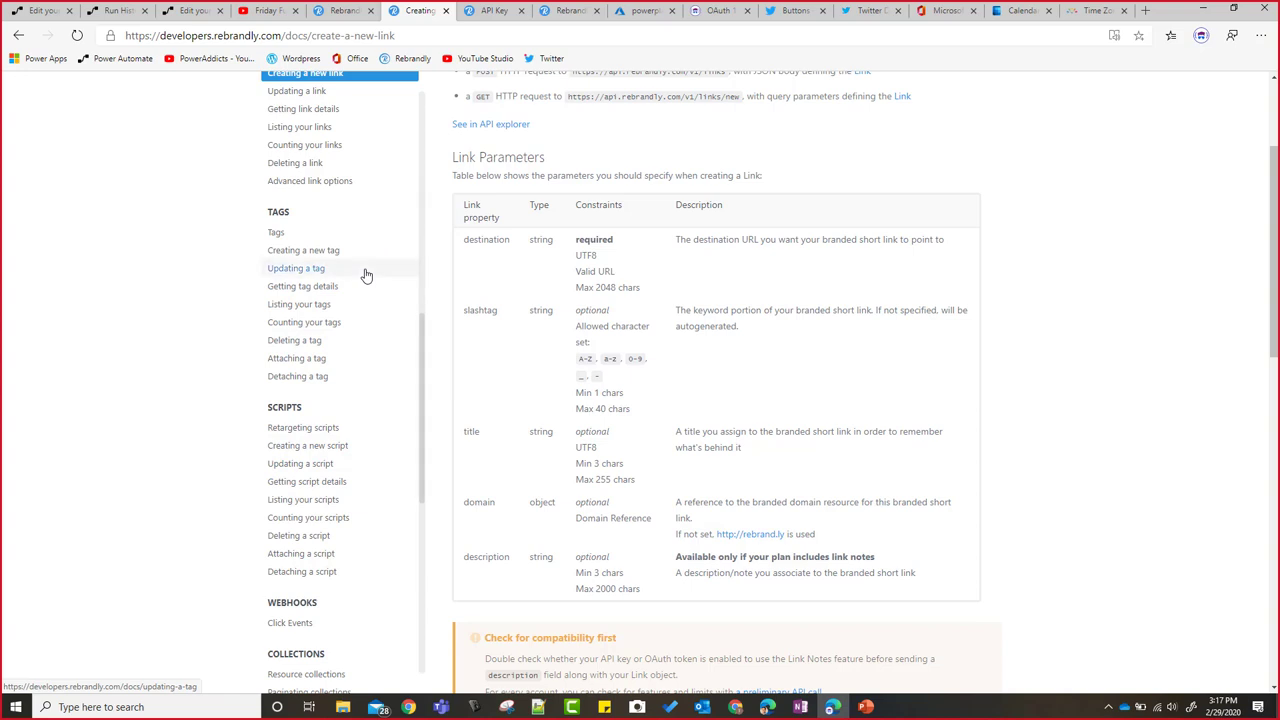
left_click(43, 12)
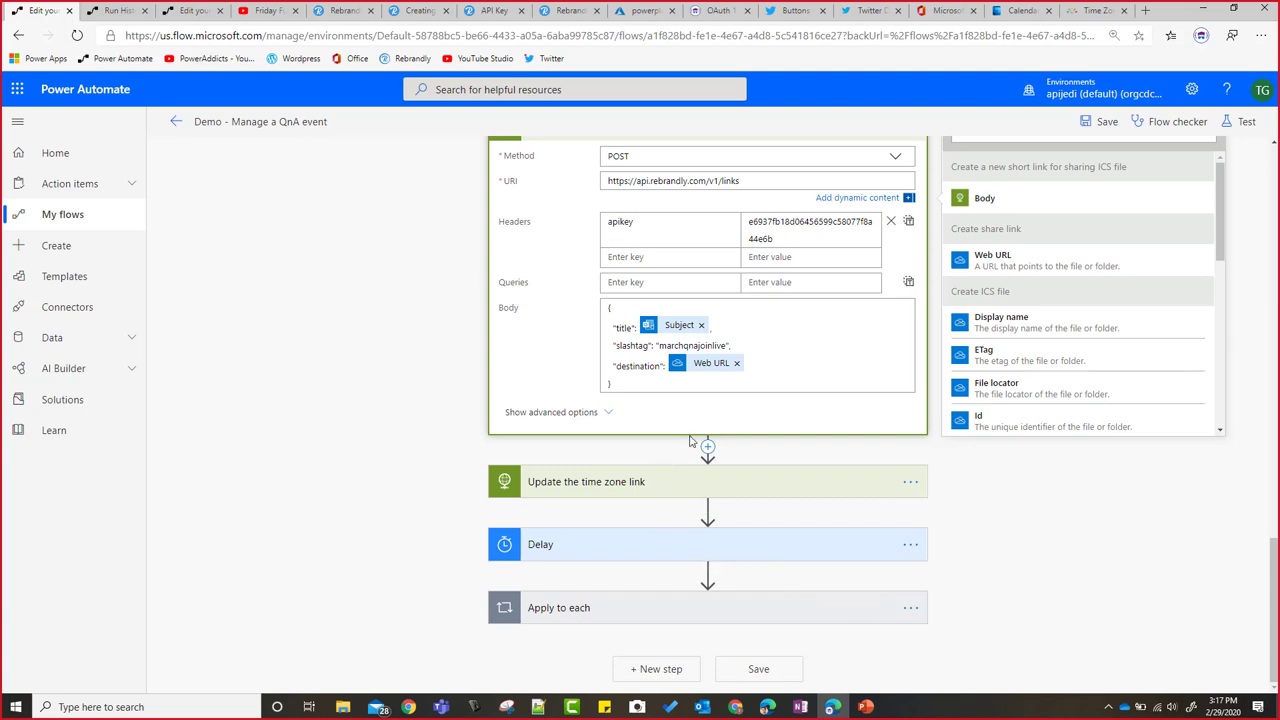
Step: Delete the Update the time zone link action and save the flow
left_click(910, 484)
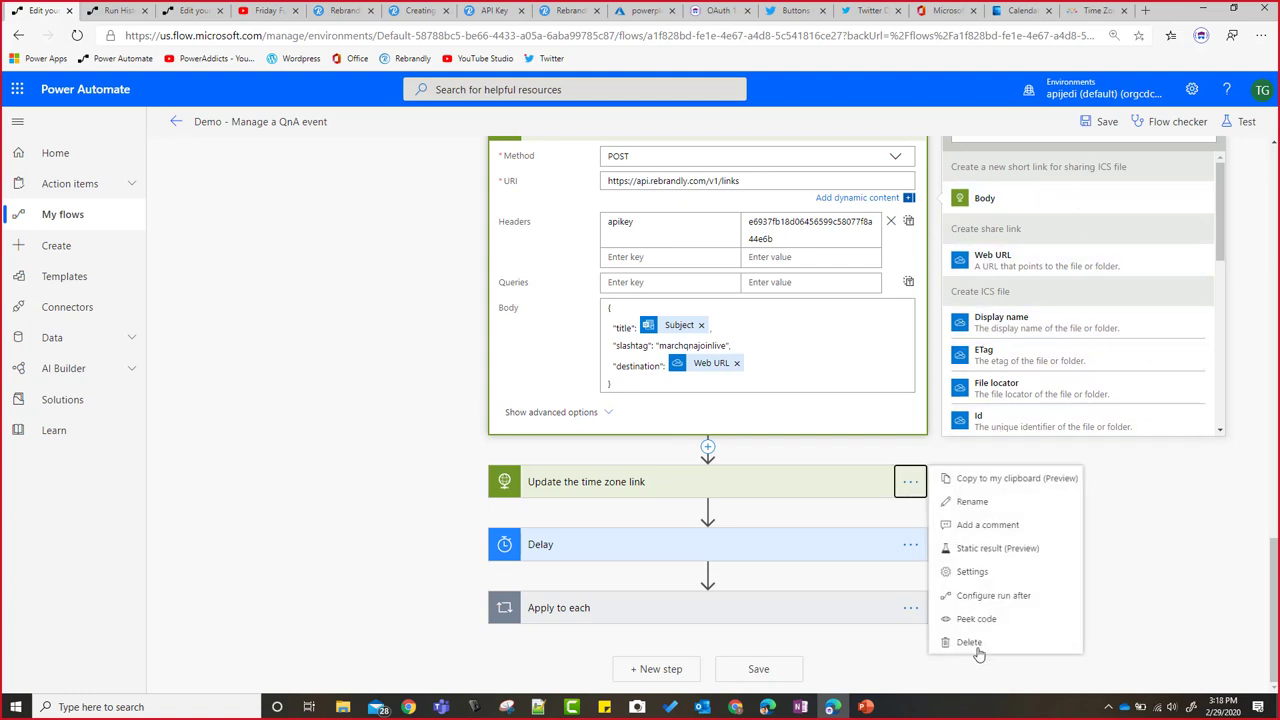
left_click(978, 664)
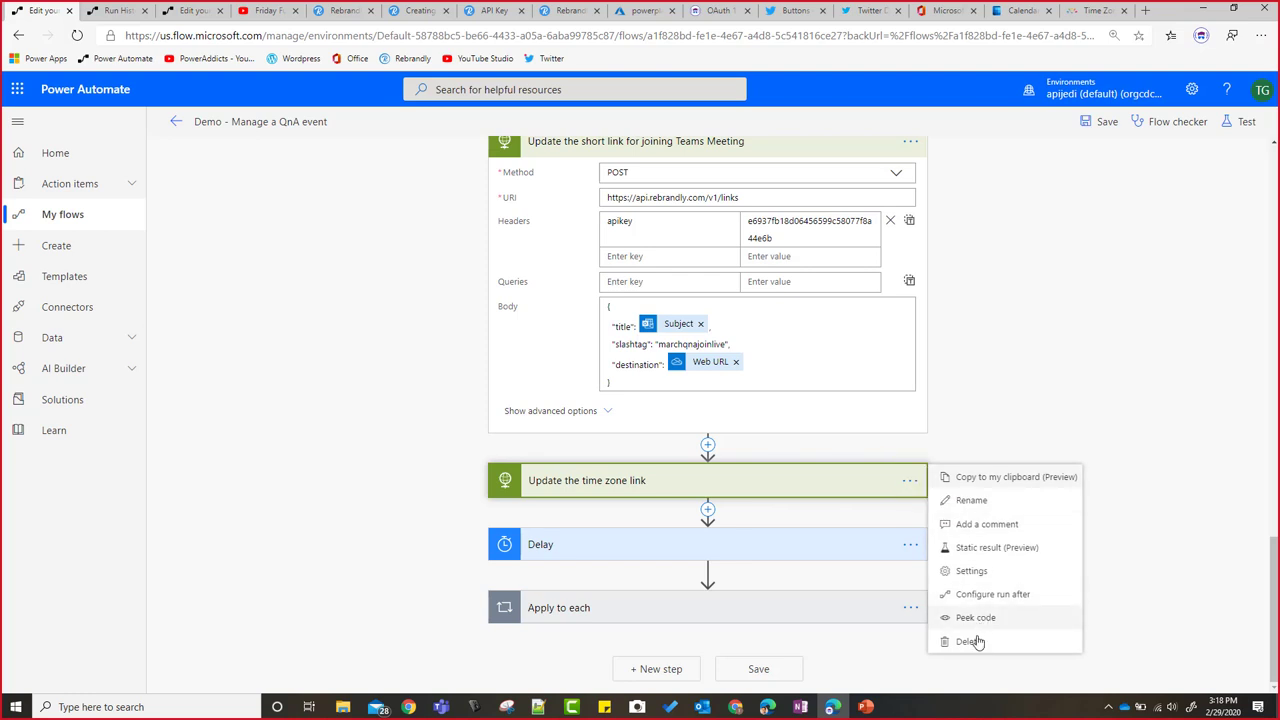
key("Escape")
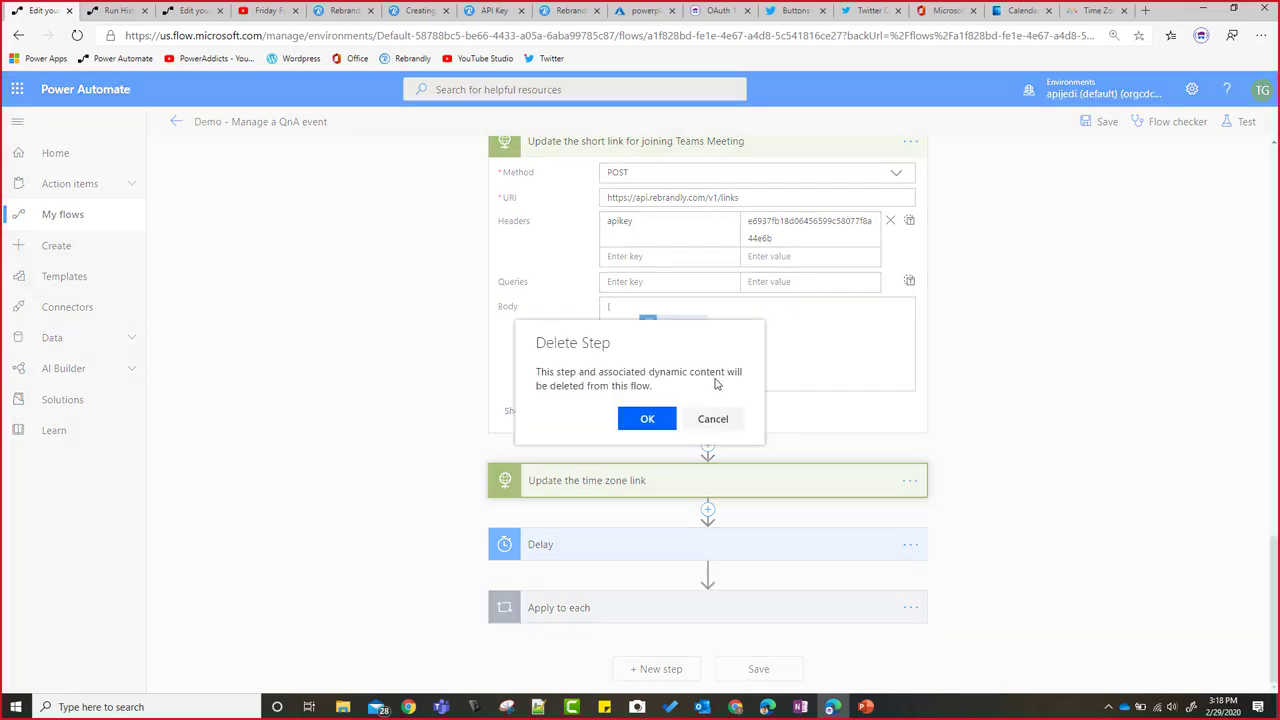
left_click(661, 430)
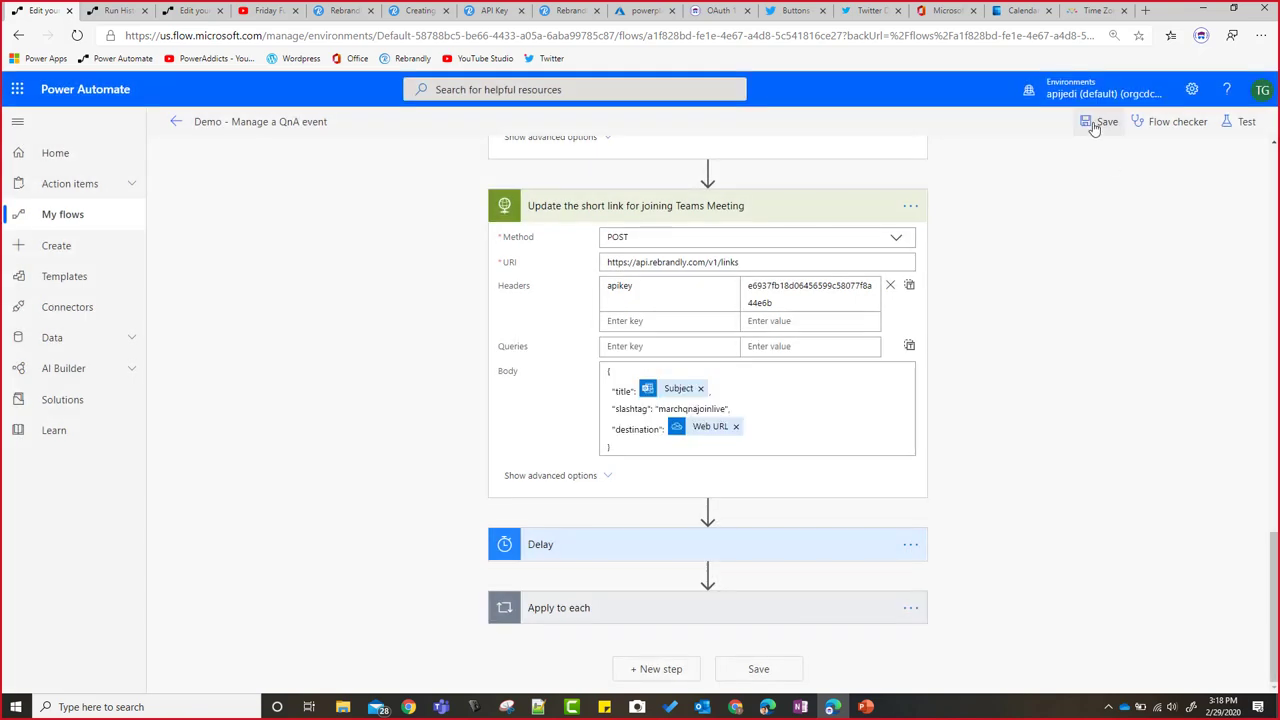
left_click(1096, 125)
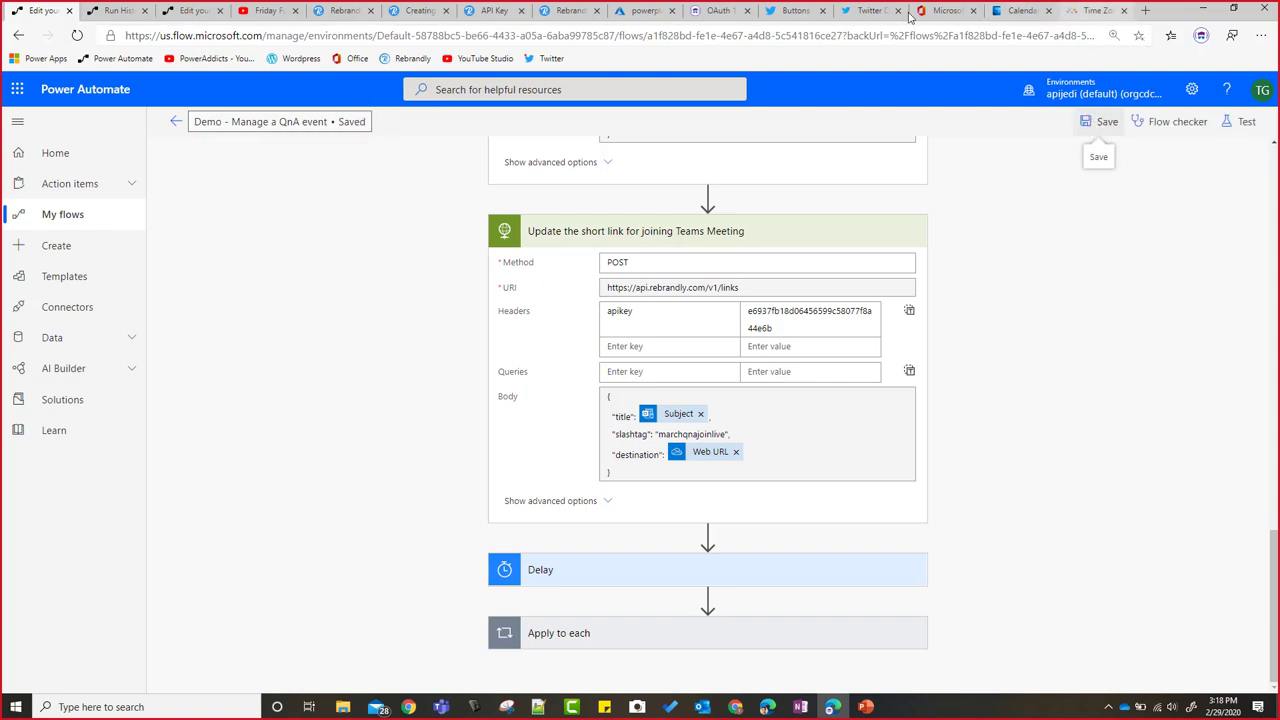
Step: Read the introduction and Step 1 of the OAuth 1.0 Connection in Power Automate blog post, and return to the flow editor
left_click(721, 12)
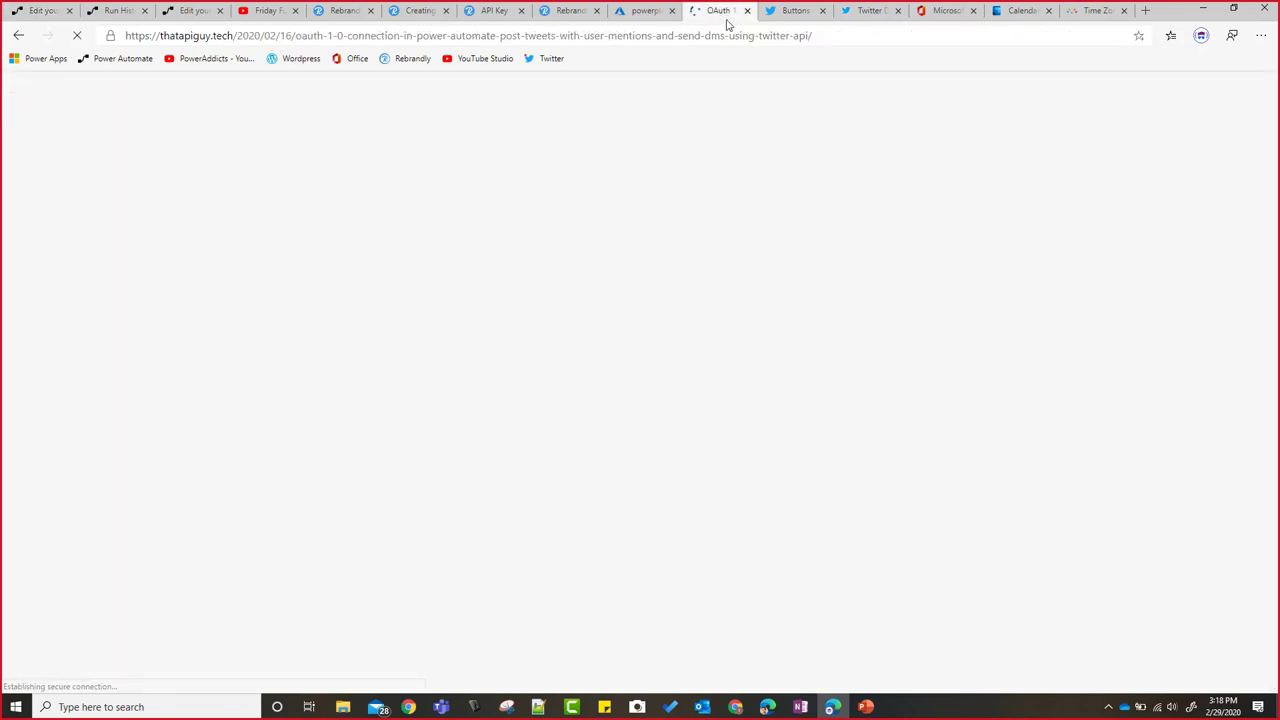
left_click(745, 38)
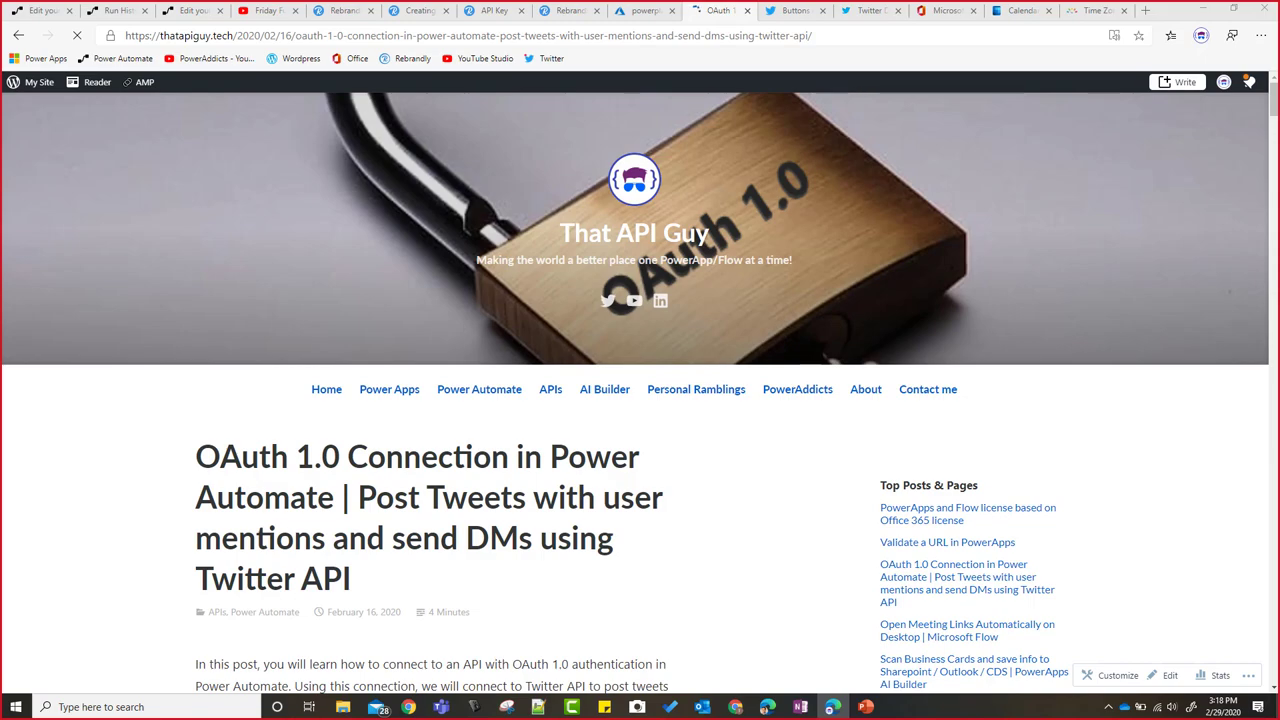
scroll(690, 507, "down", 3)
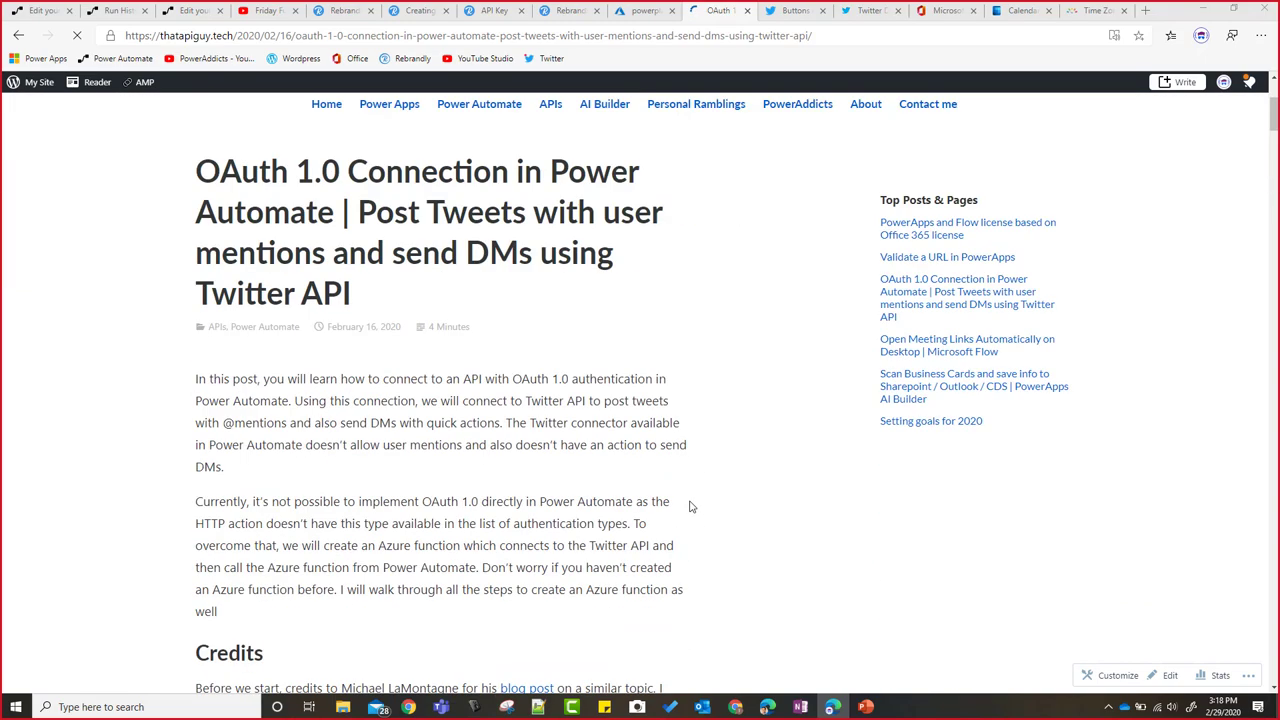
scroll(690, 507, "down", 6)
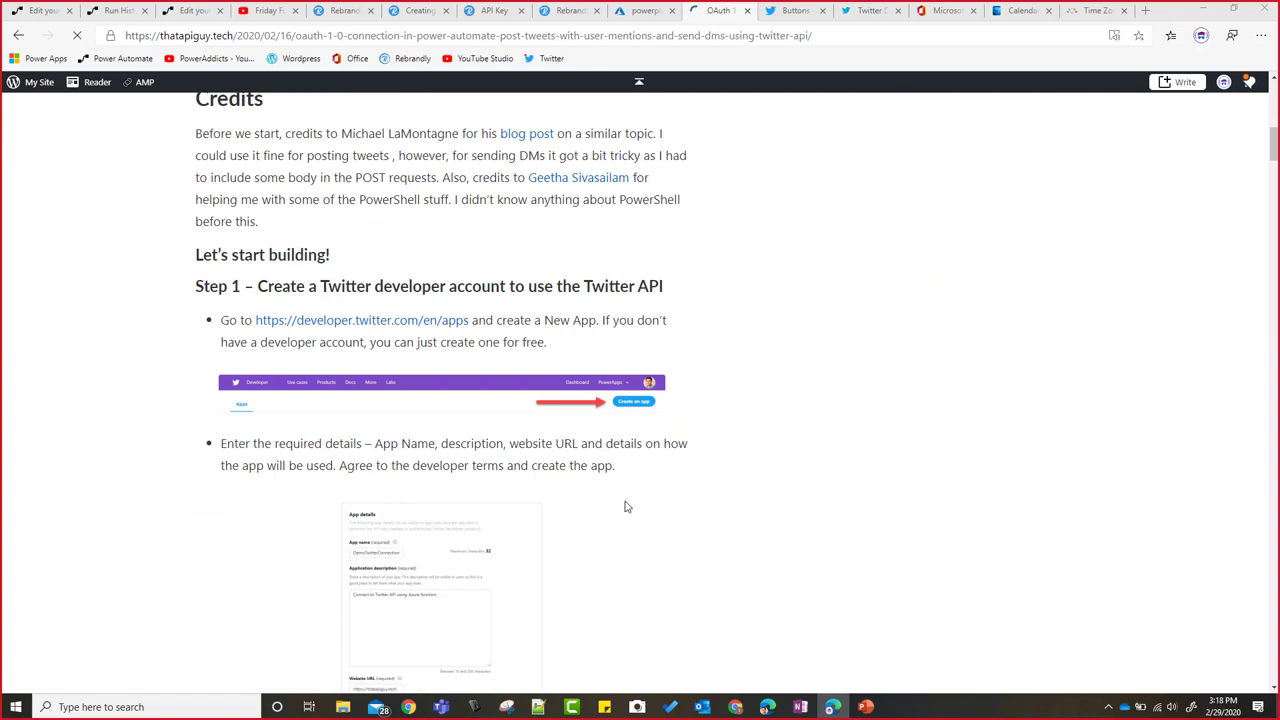
scroll(527, 573, "down", 4)
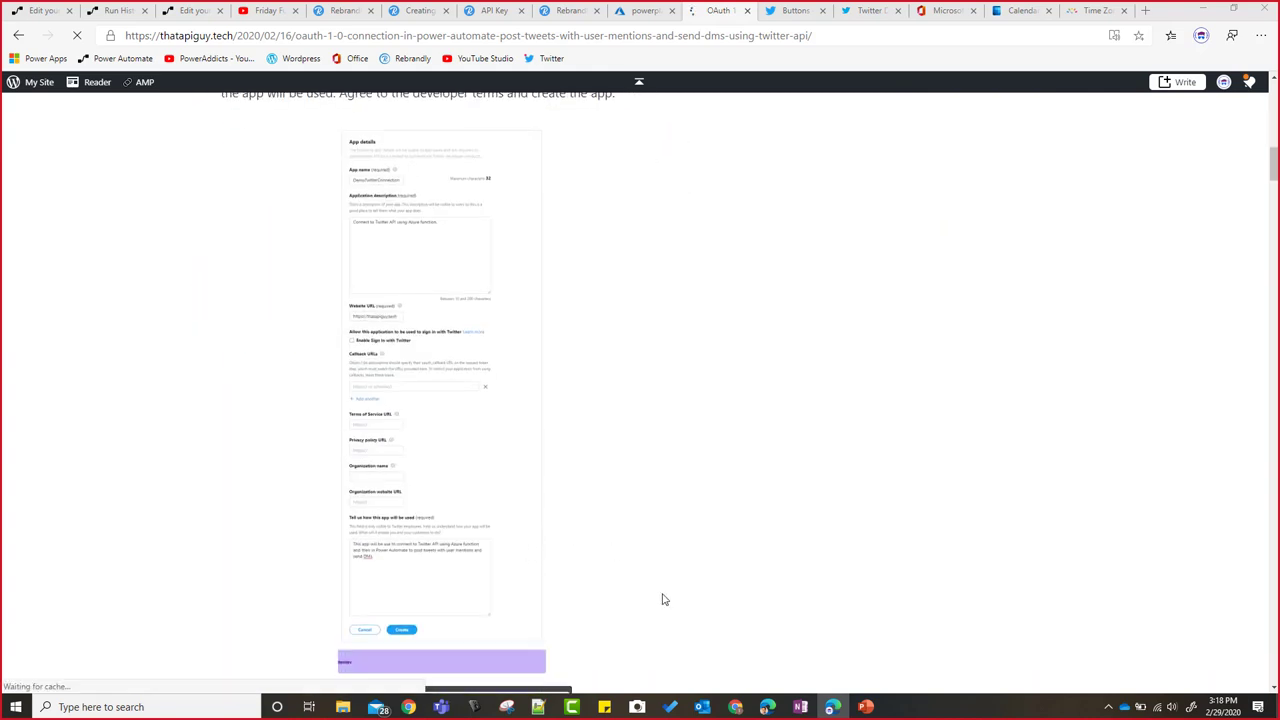
scroll(662, 599, "up", 5)
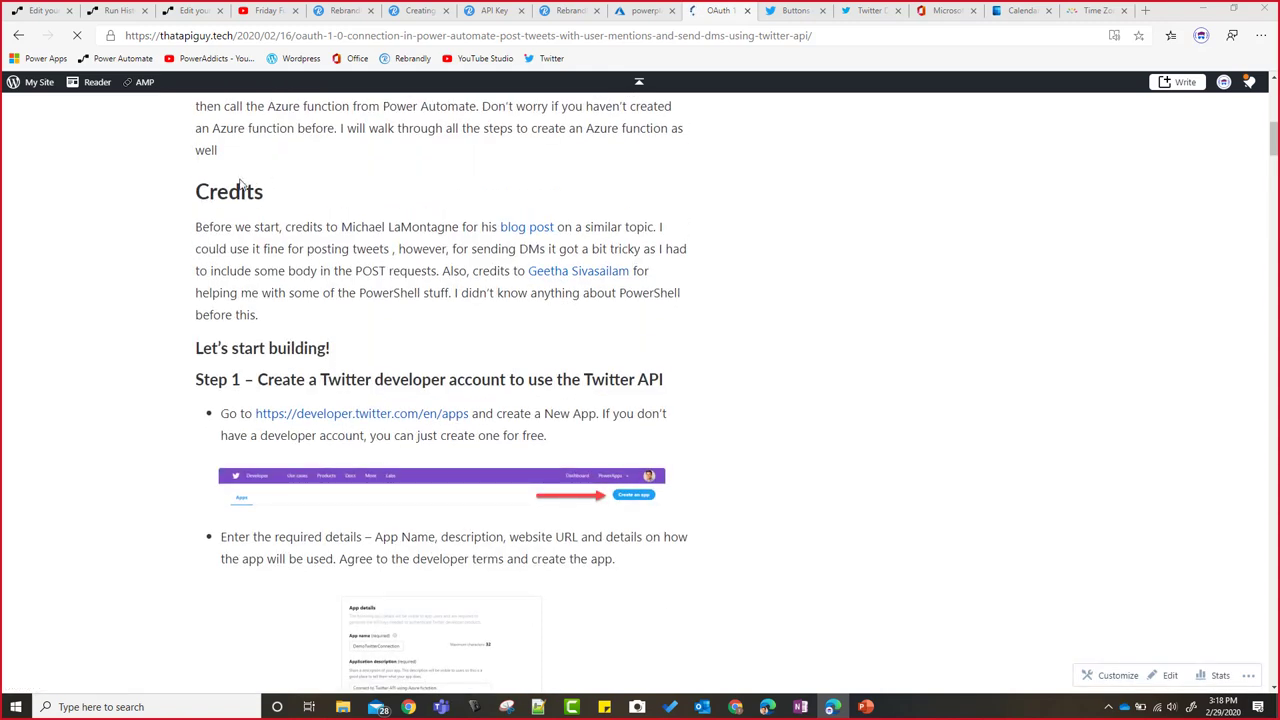
left_click(35, 10)
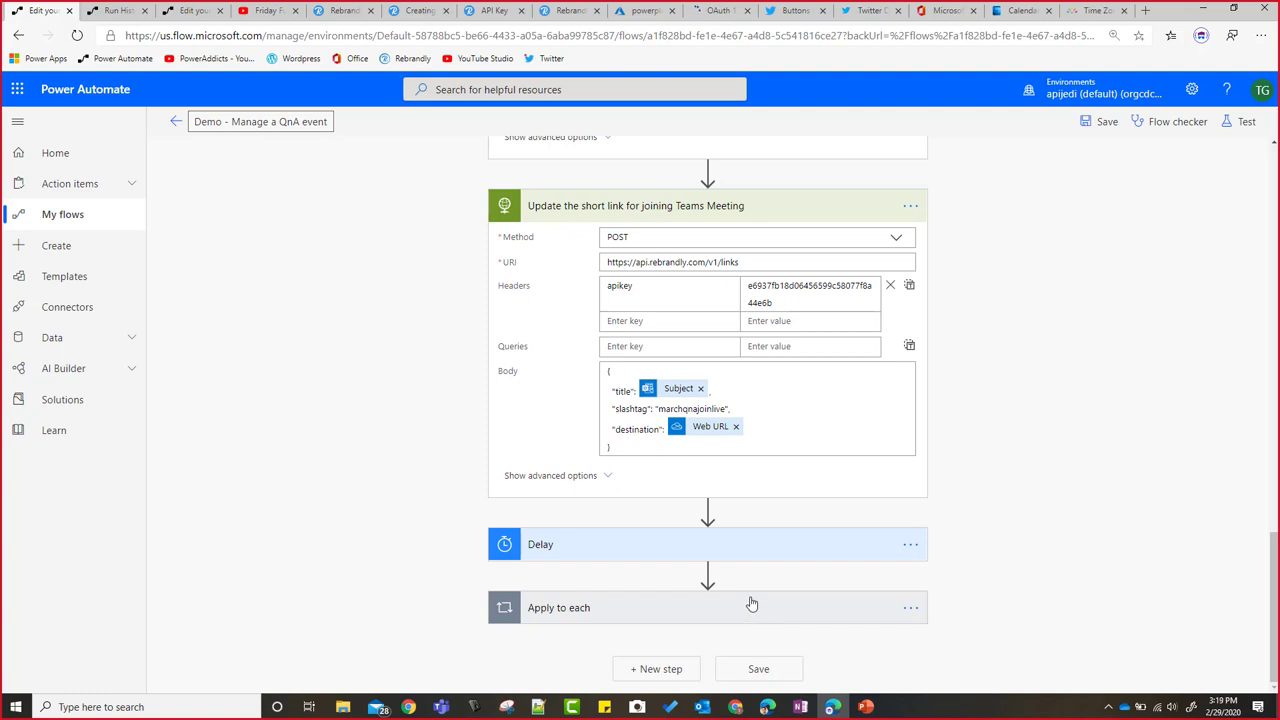
Step: Bring up the mirrored phone and try the "Add text and Tweet" option in the promotion direct message, then put the phone view away
mouse_move(757, 594)
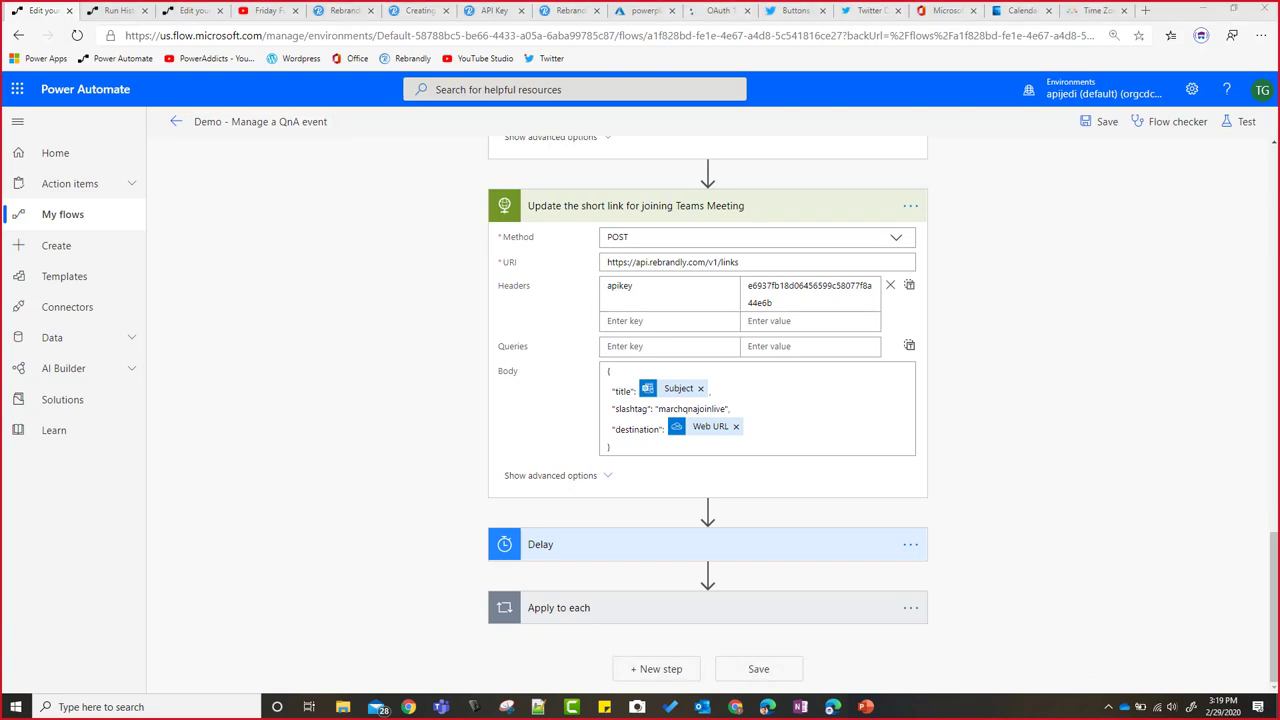
left_click_drag(231, 221, 768, 97)
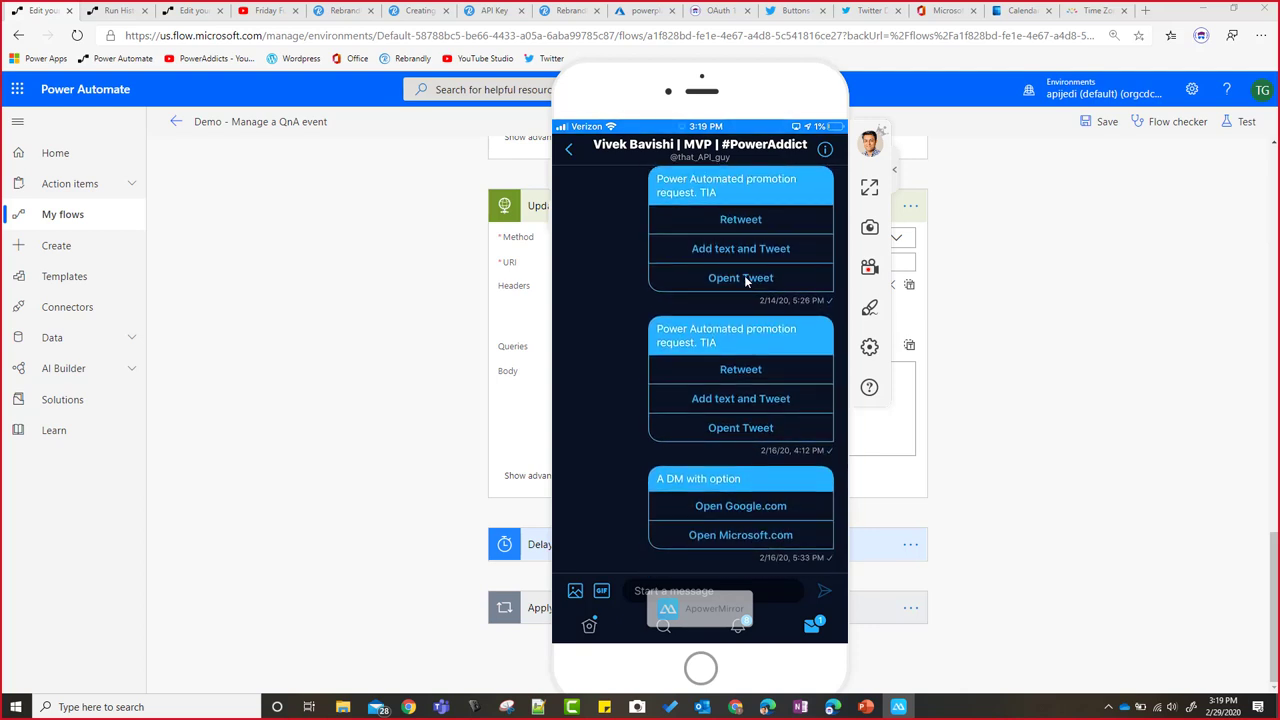
left_click(724, 399)
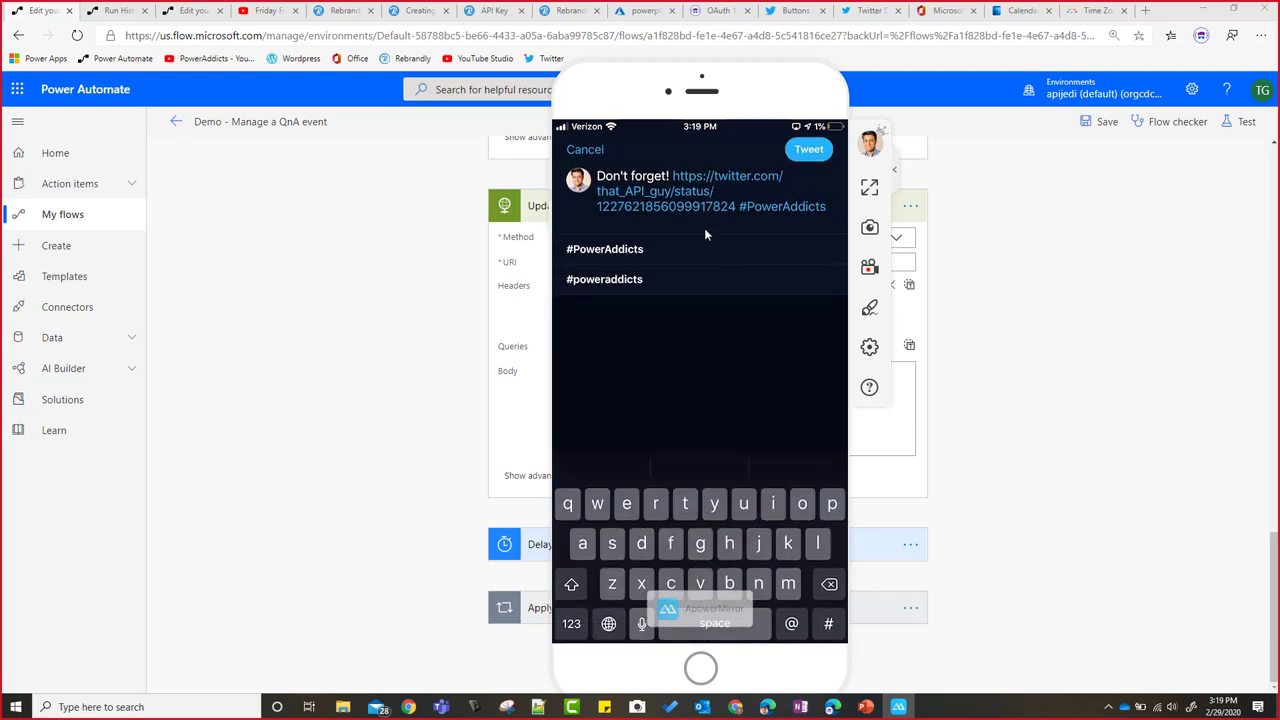
left_click(667, 176)
left_click_drag(649, 93, 157, 141)
left_click(338, 152)
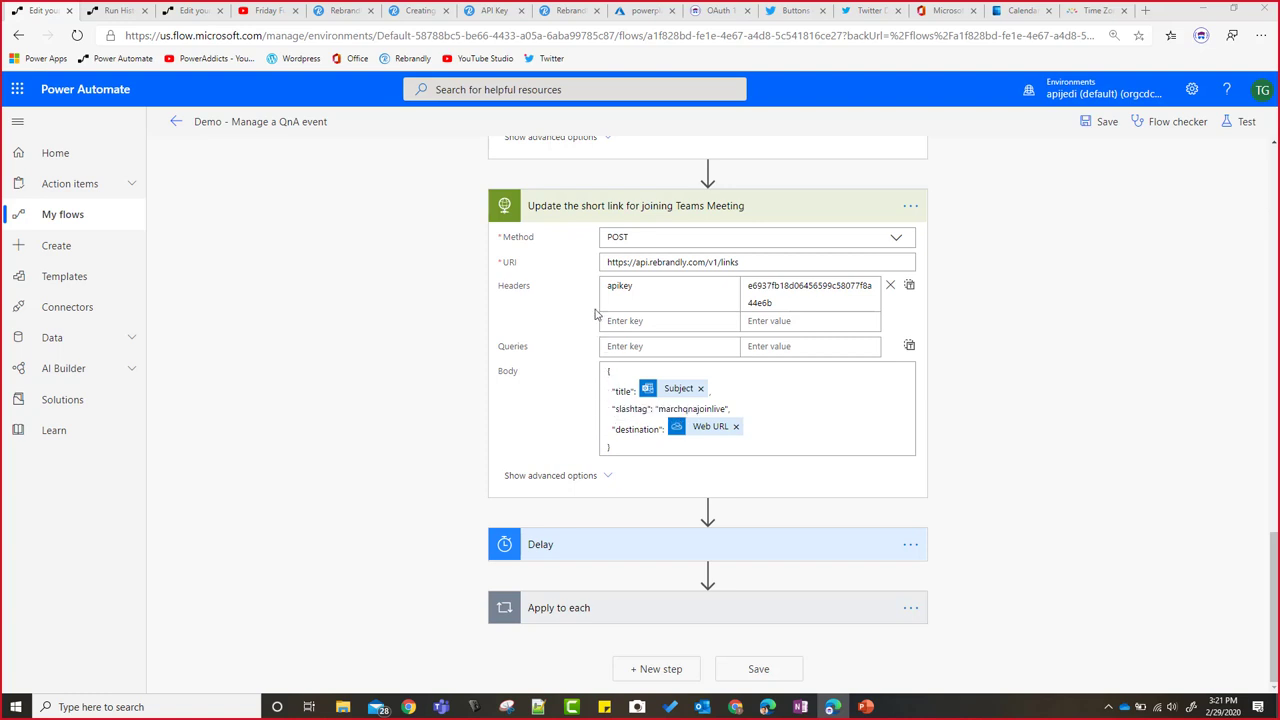
Step: View the registered apps on the Twitter developer site and the account options on the Buttons API reference page
left_click(877, 18)
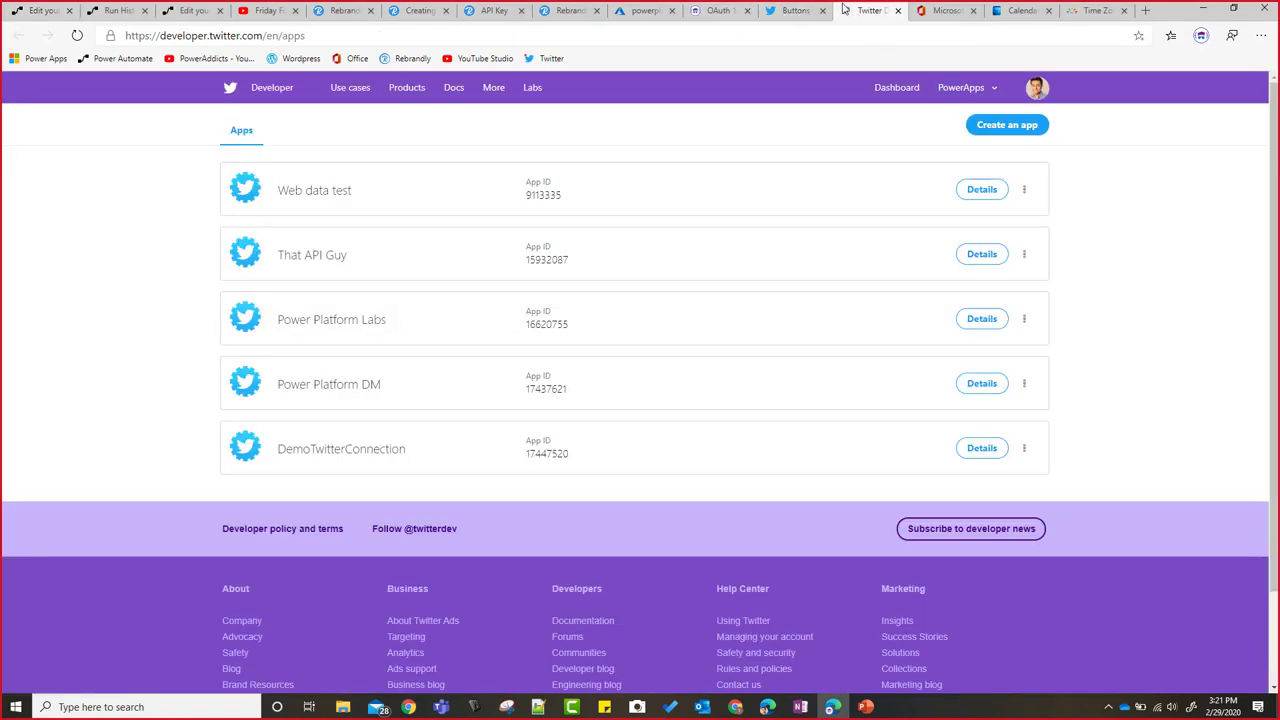
left_click(790, 10)
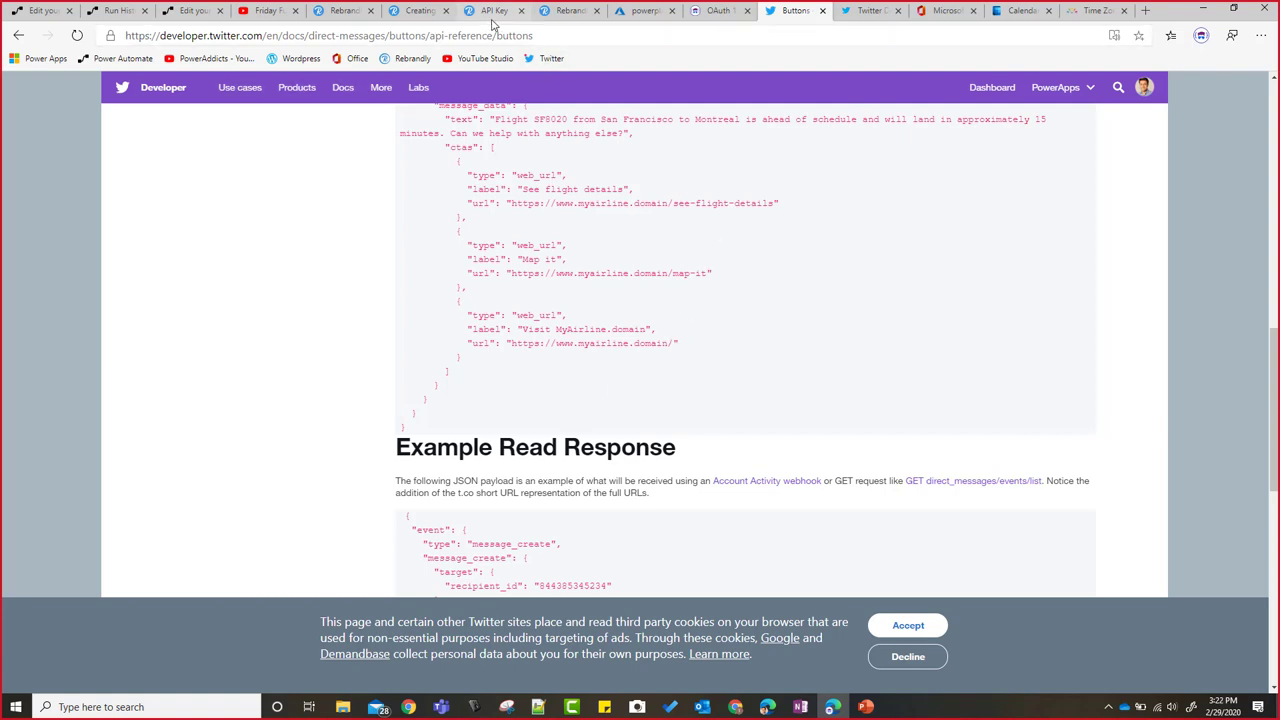
left_click(1060, 89)
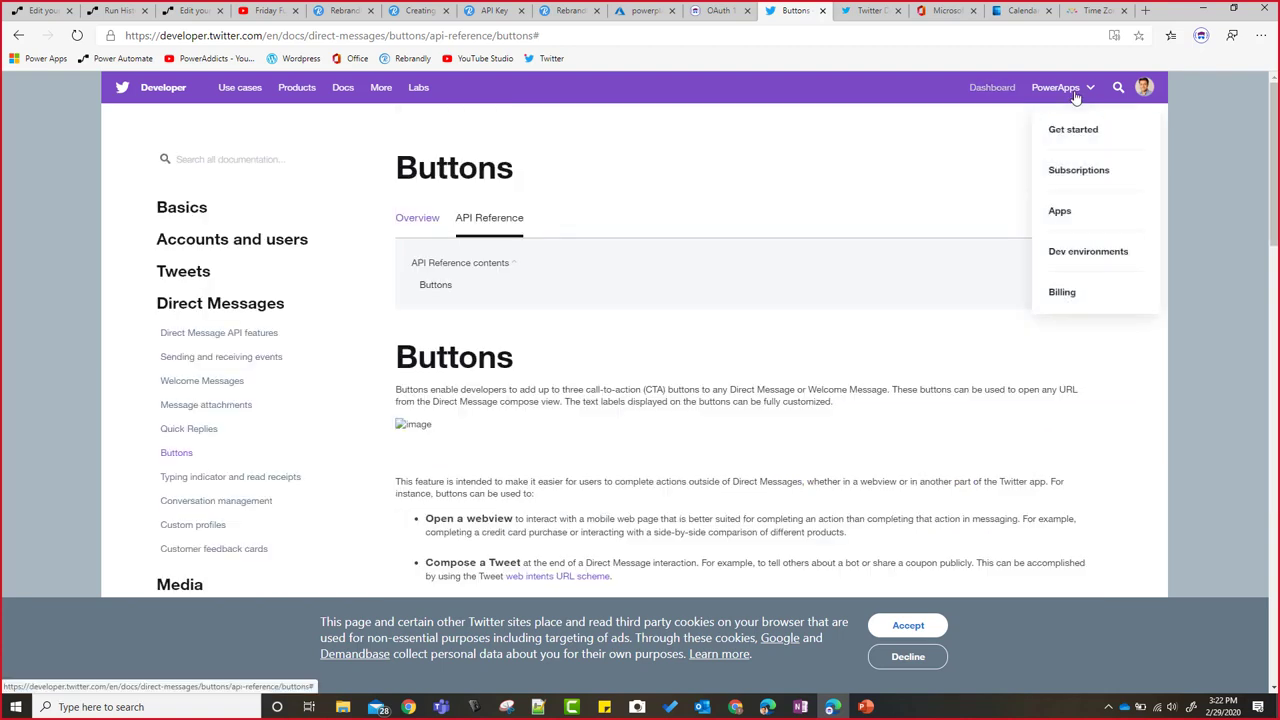
left_click(1047, 221)
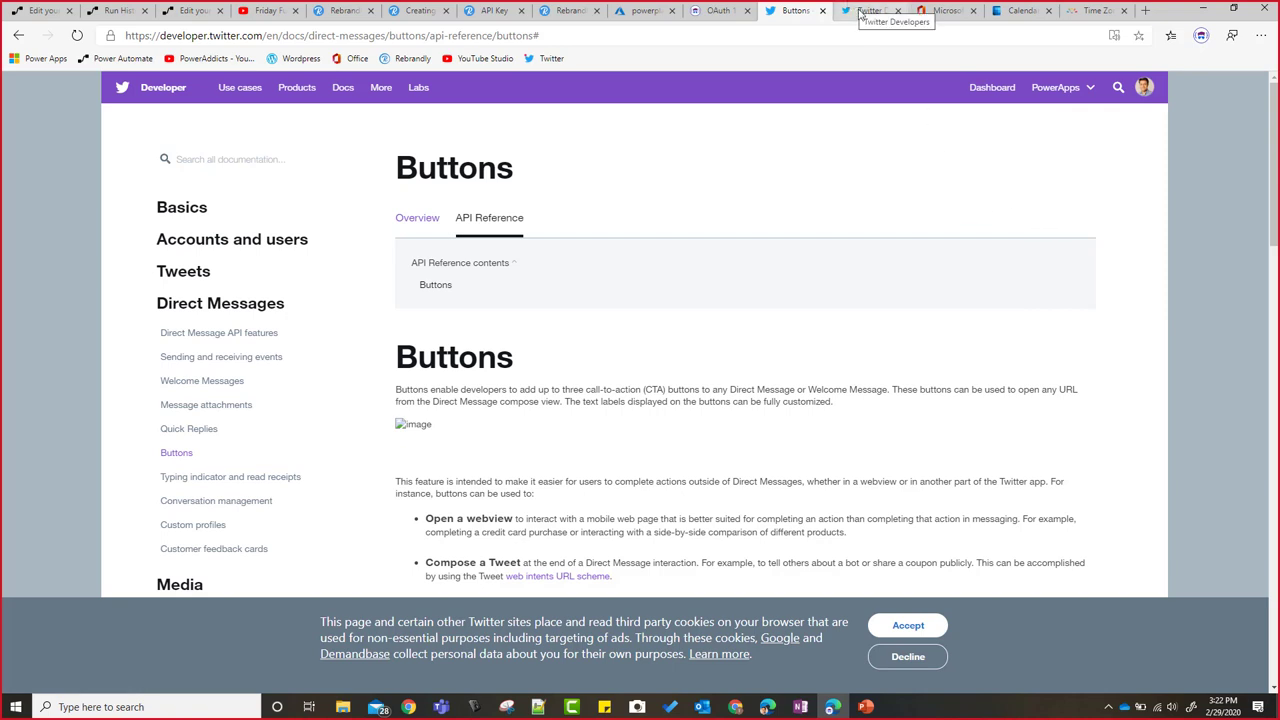
Step: Examine the HttpTrigger1 function's test request body in Azure, including PostBody, and the CTAs object in Twitter's Buttons reference
left_click(645, 12)
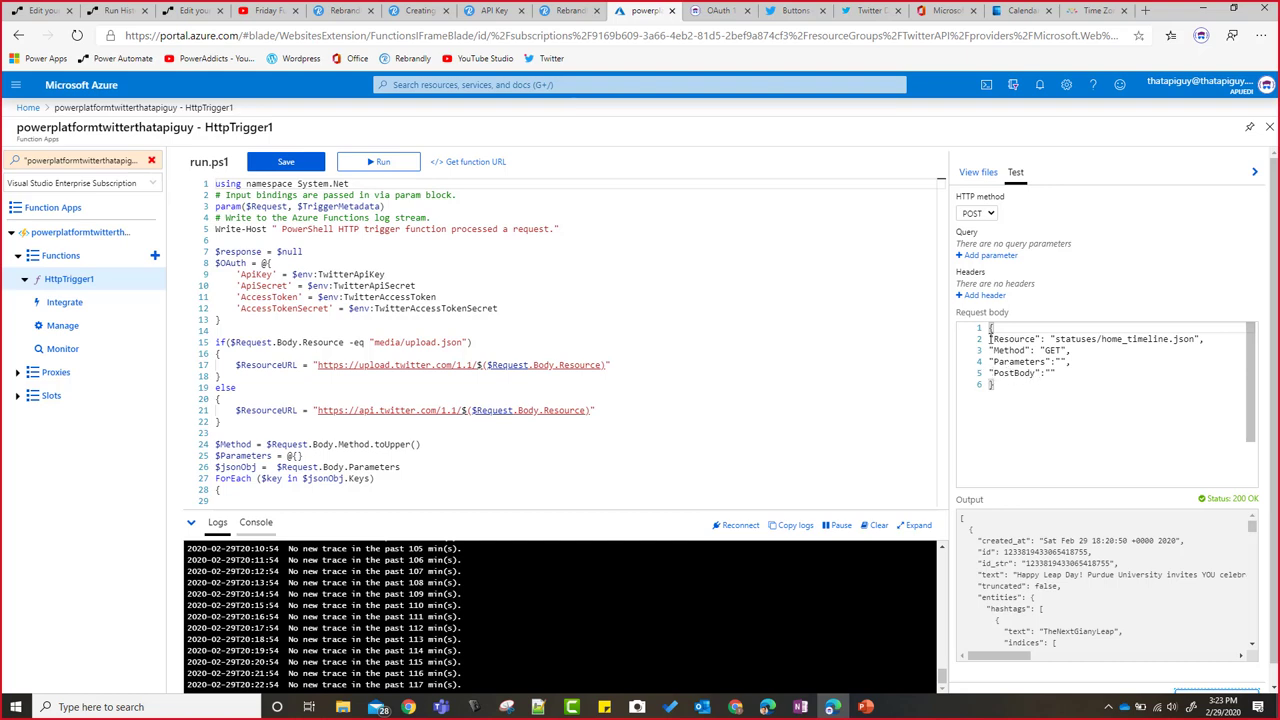
left_click_drag(990, 327, 1072, 362)
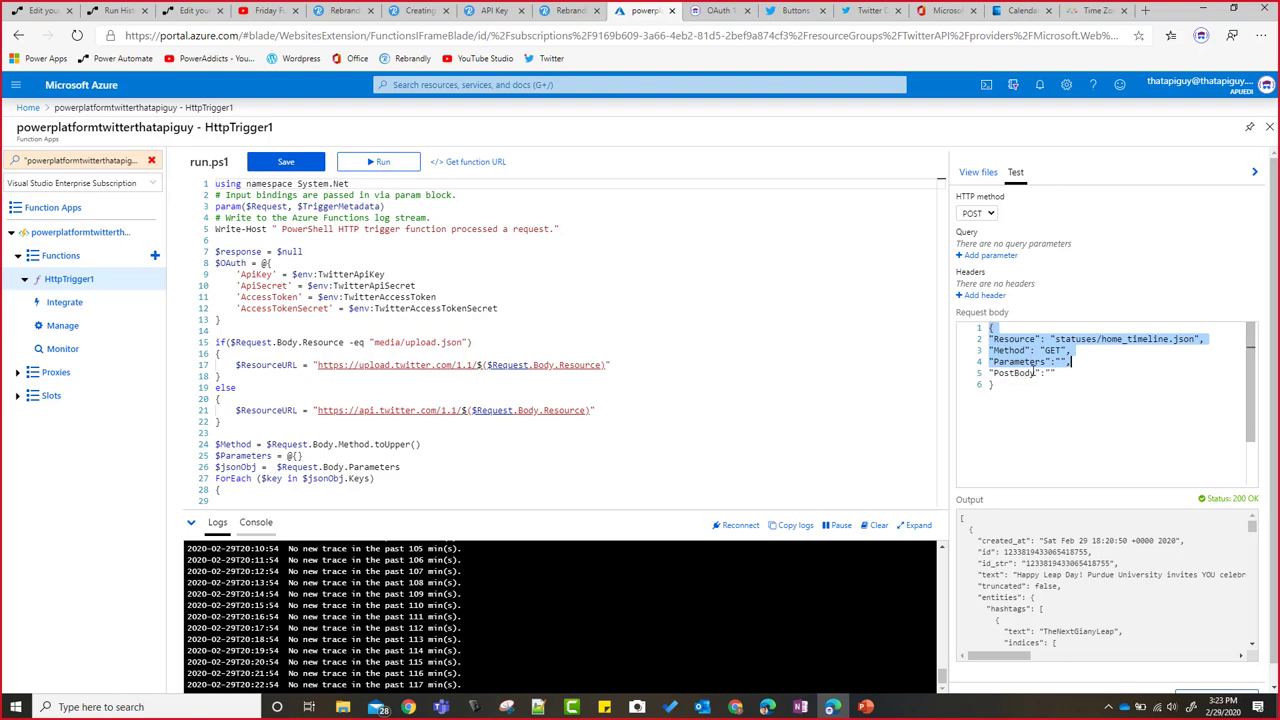
left_click_drag(989, 373, 1057, 375)
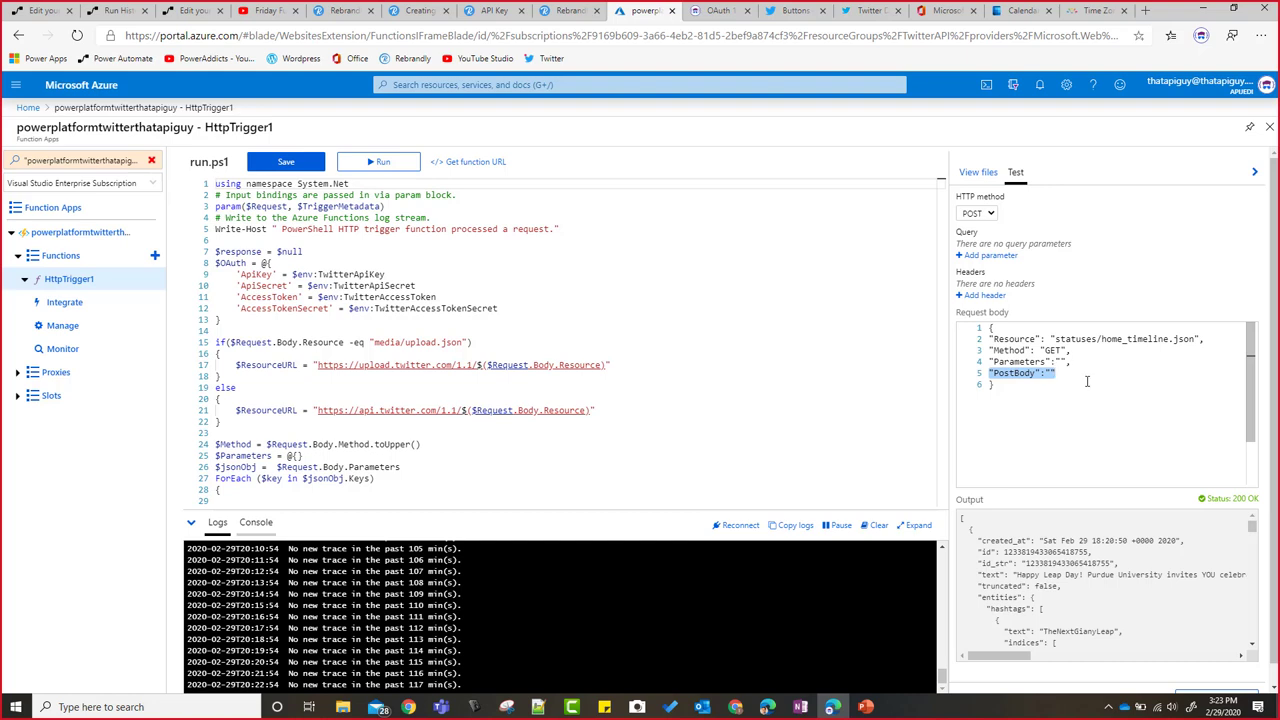
left_click(1045, 388)
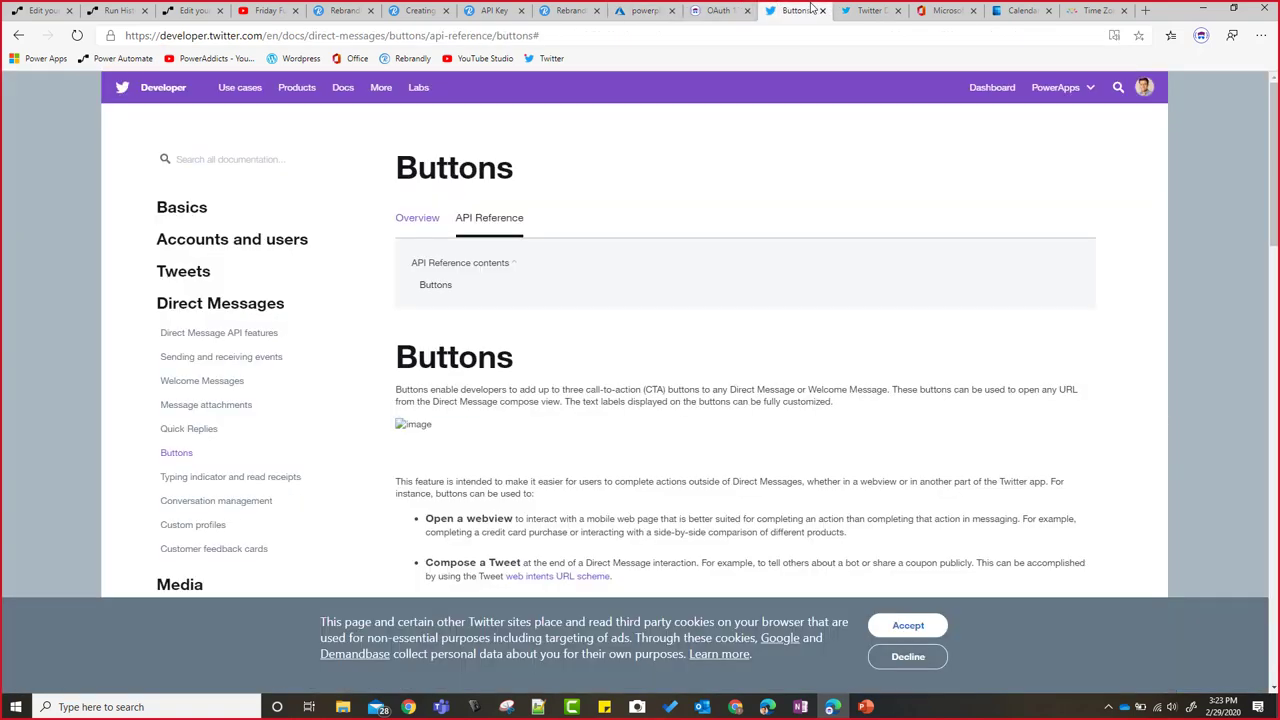
left_click(792, 10)
scroll(520, 378, "down", 5)
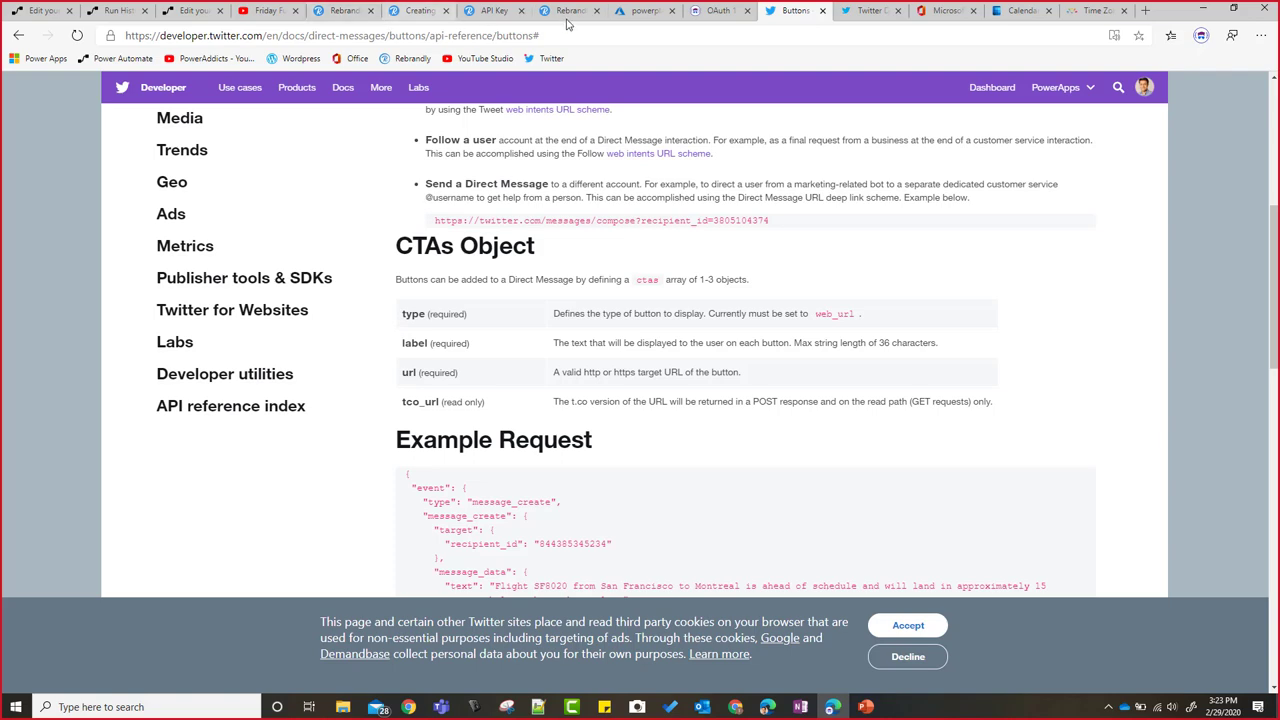
Step: Return to the flow editor and expand the Apply to each loop over TwitterUsers to view its actions
left_click(40, 10)
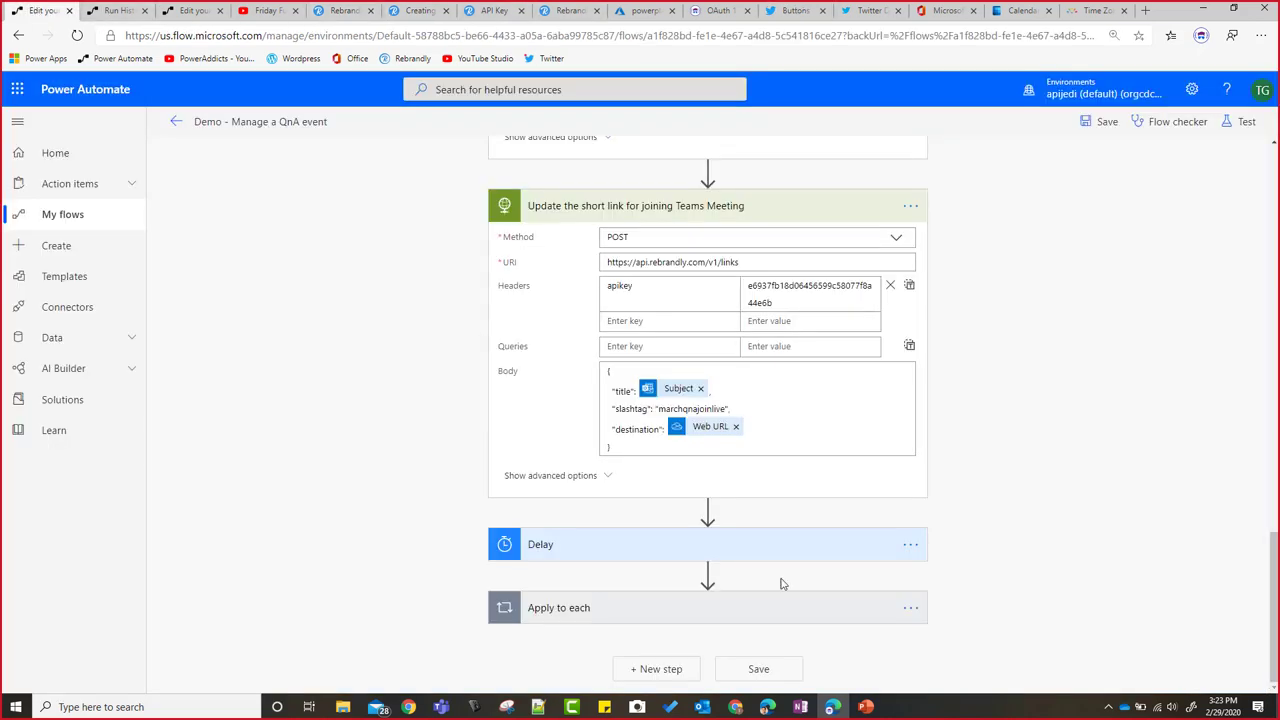
left_click(620, 608)
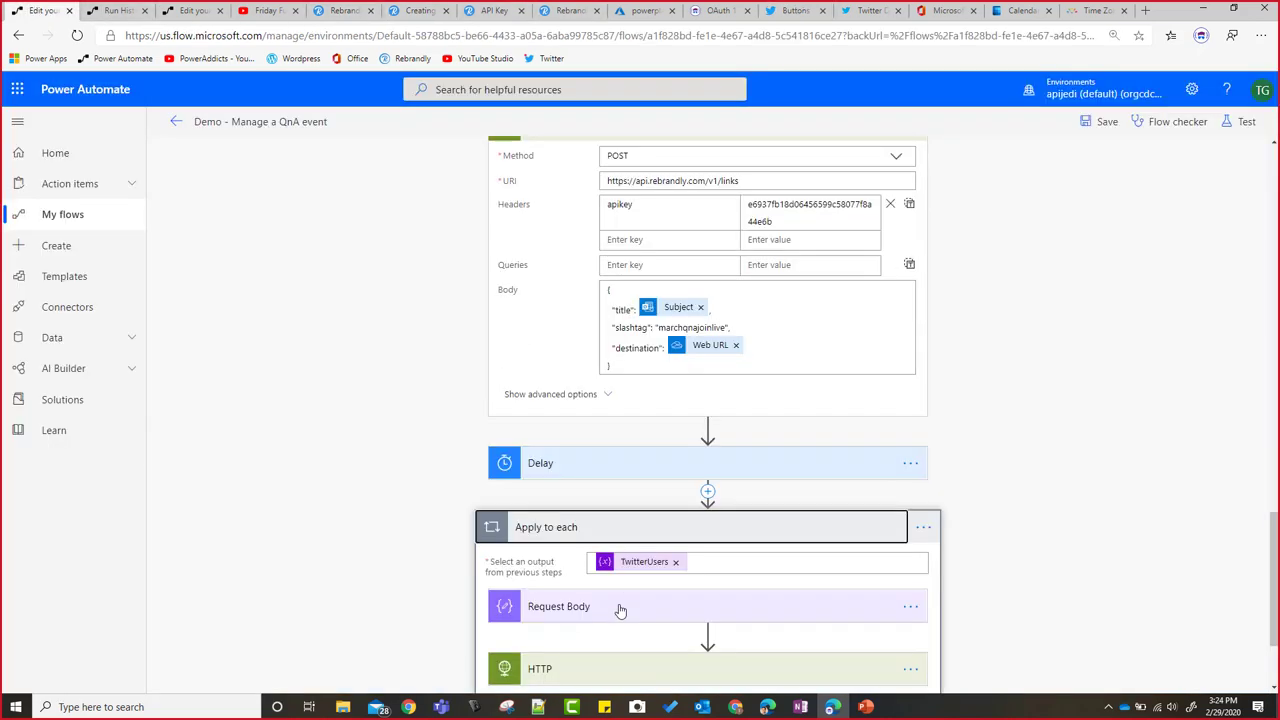
scroll(640, 620, "down", 2)
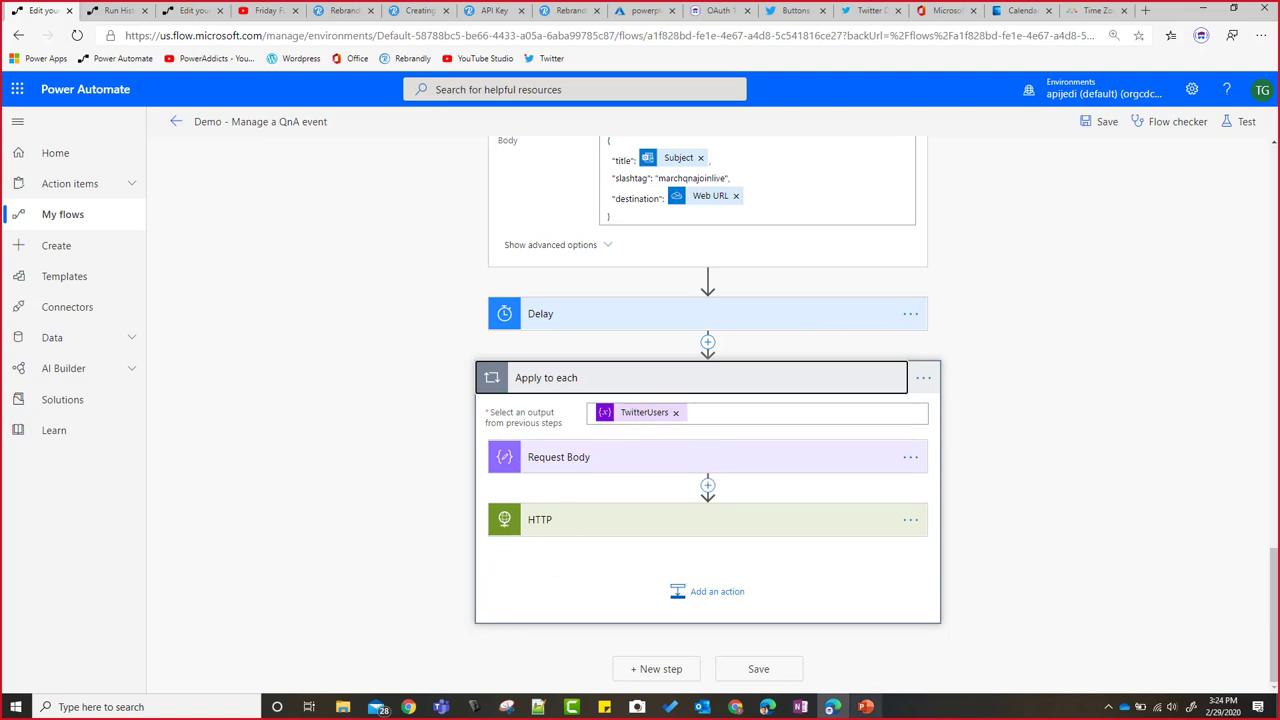
Step: Switch to PowerPoint, show the OAuth 1.0 Twitter API slide with the messages link, and minimize the presentation
key("alt+Tab")
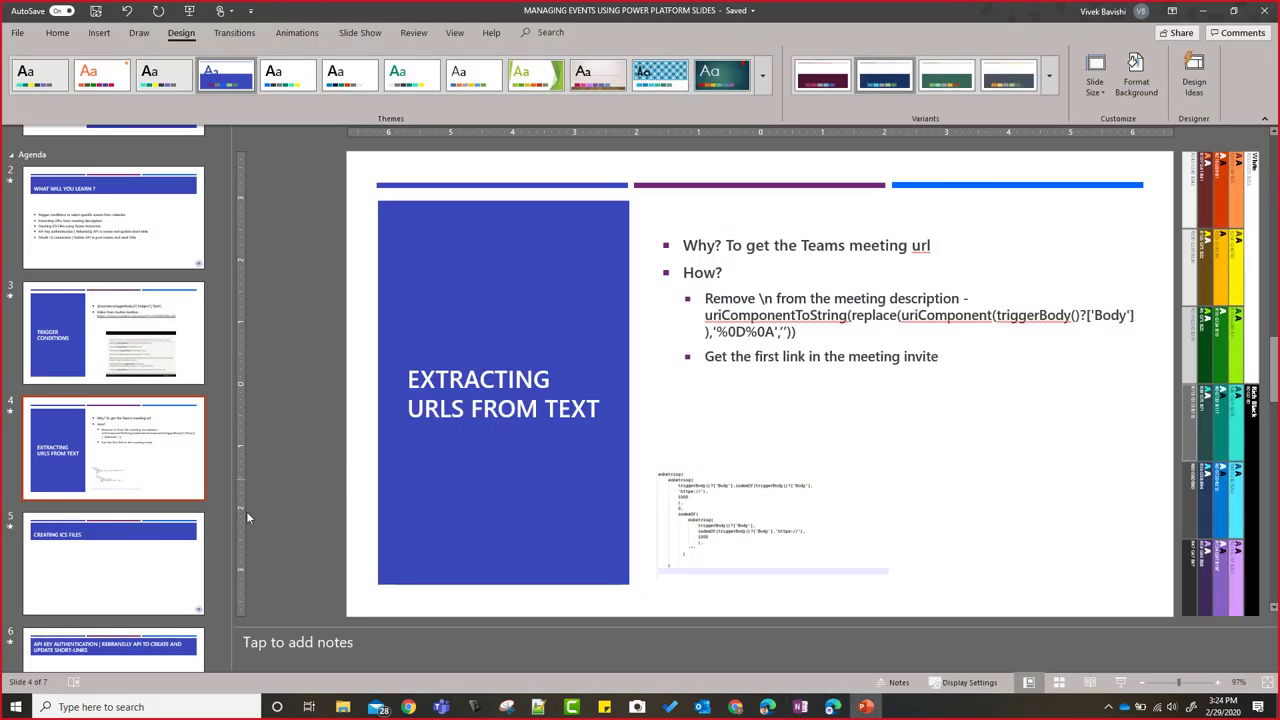
scroll(120, 500, "down", 3)
left_click(135, 608)
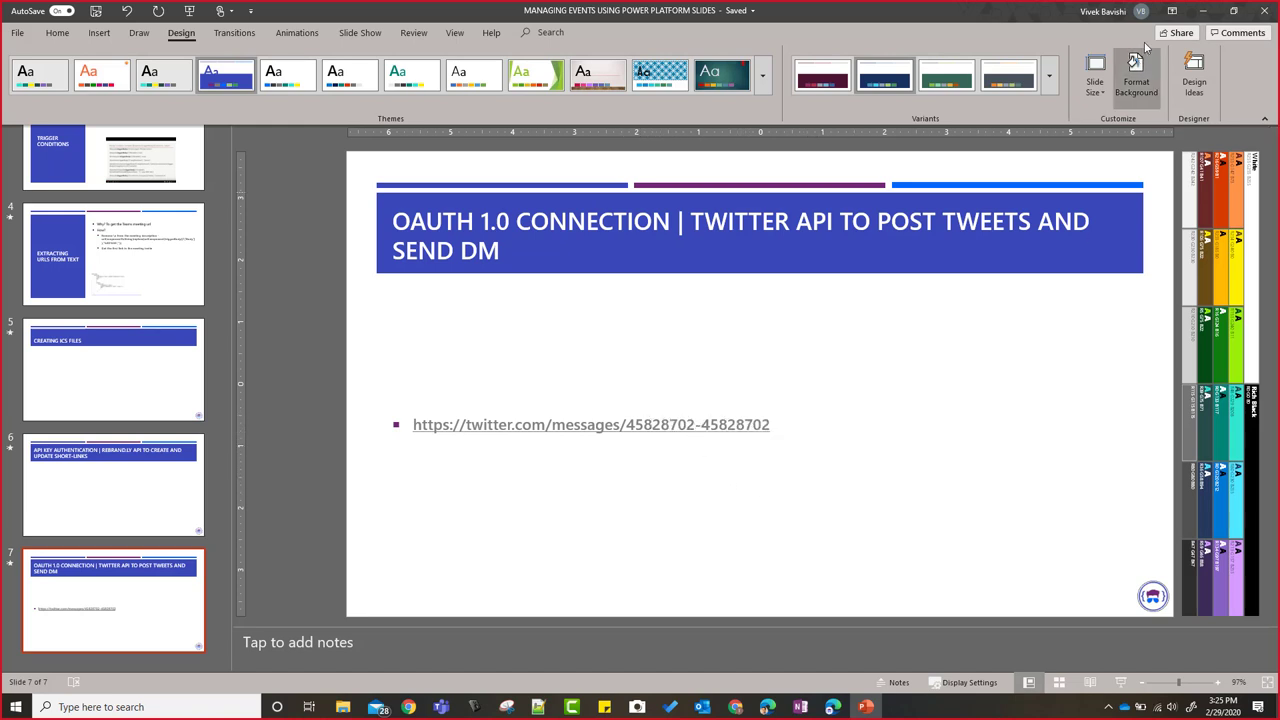
left_click(1203, 11)
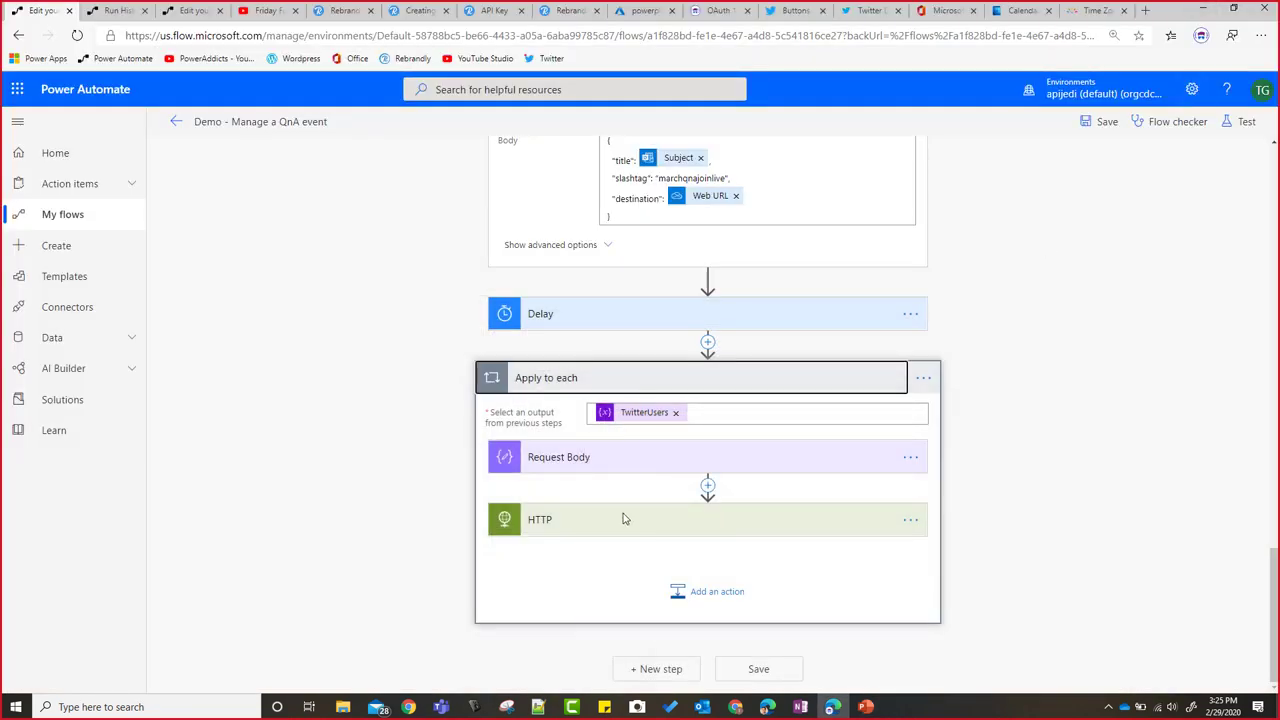
Step: Expand the Request Body action and examine its direct message JSON, from the recipient ID to the three button URLs
left_click(618, 463)
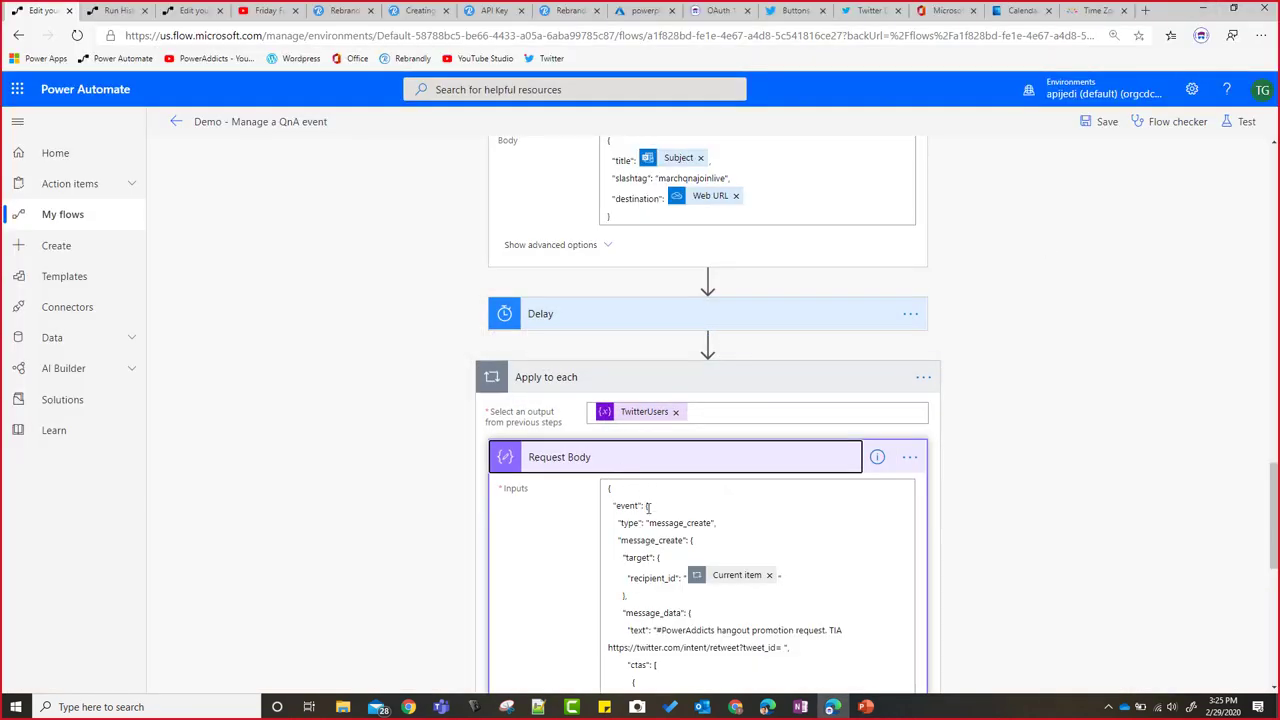
scroll(647, 507, "down", 3)
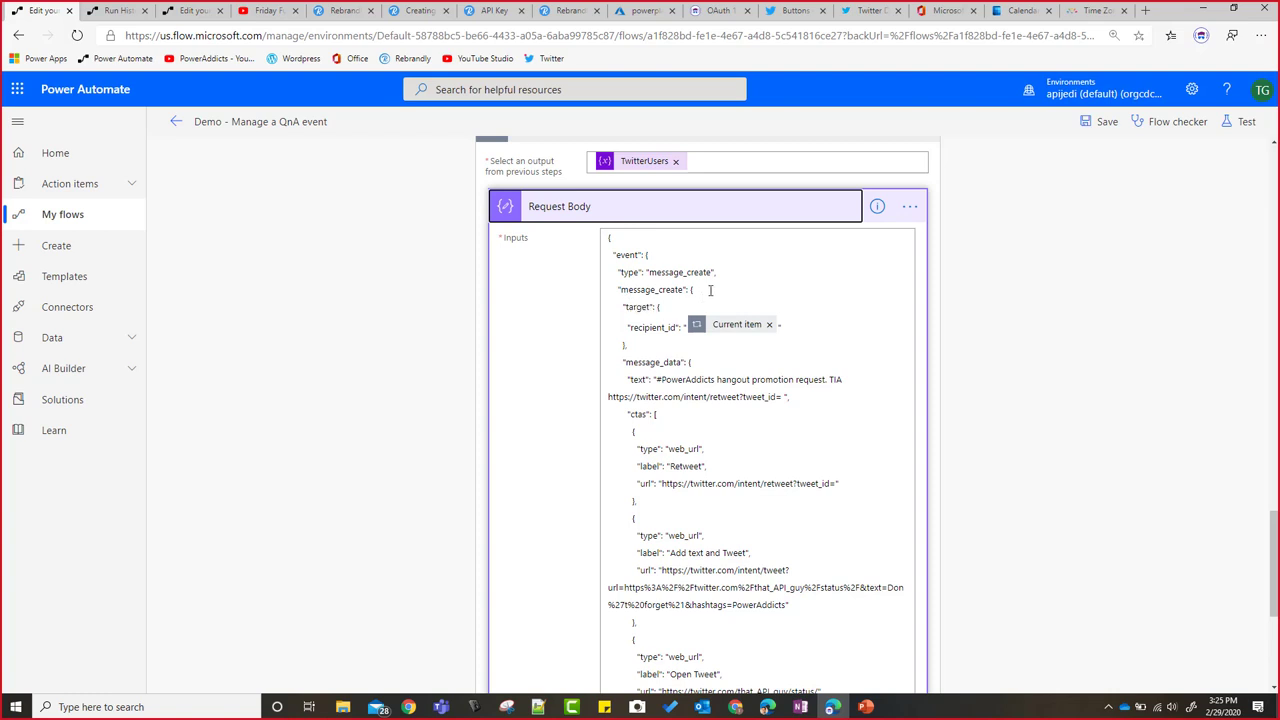
scroll(662, 362, "down", 1)
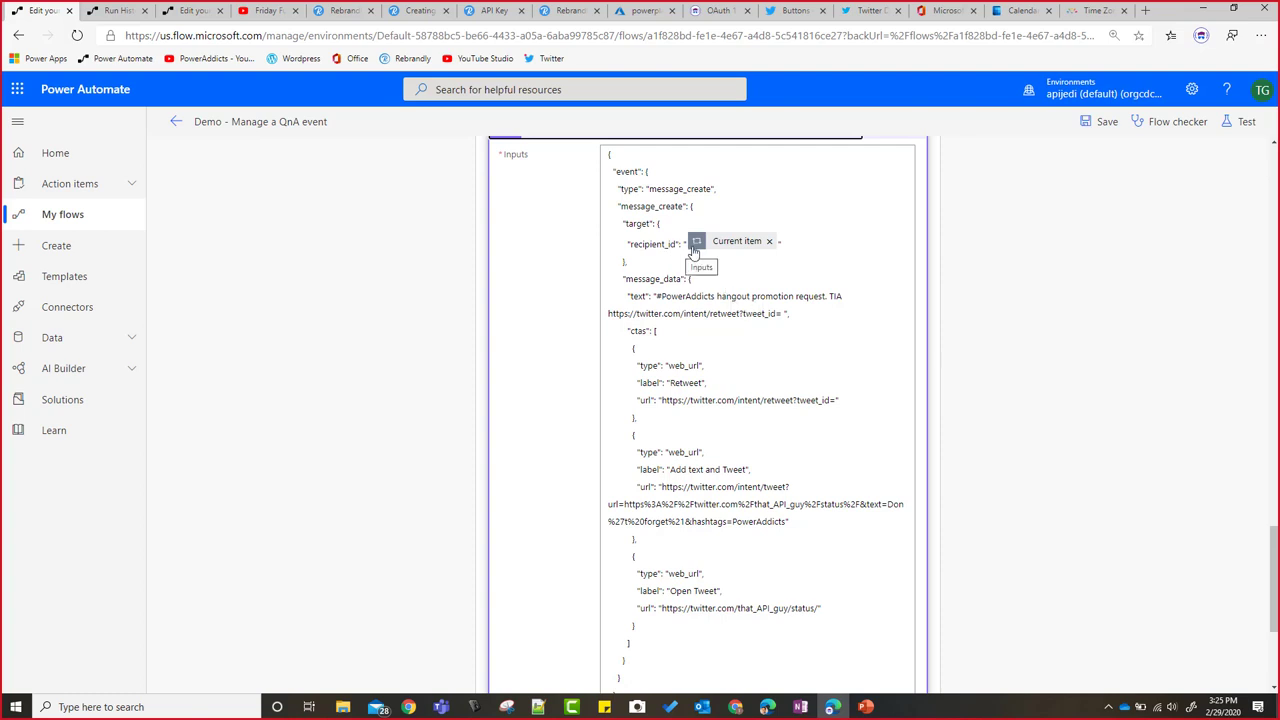
mouse_move(738, 248)
left_click(784, 313)
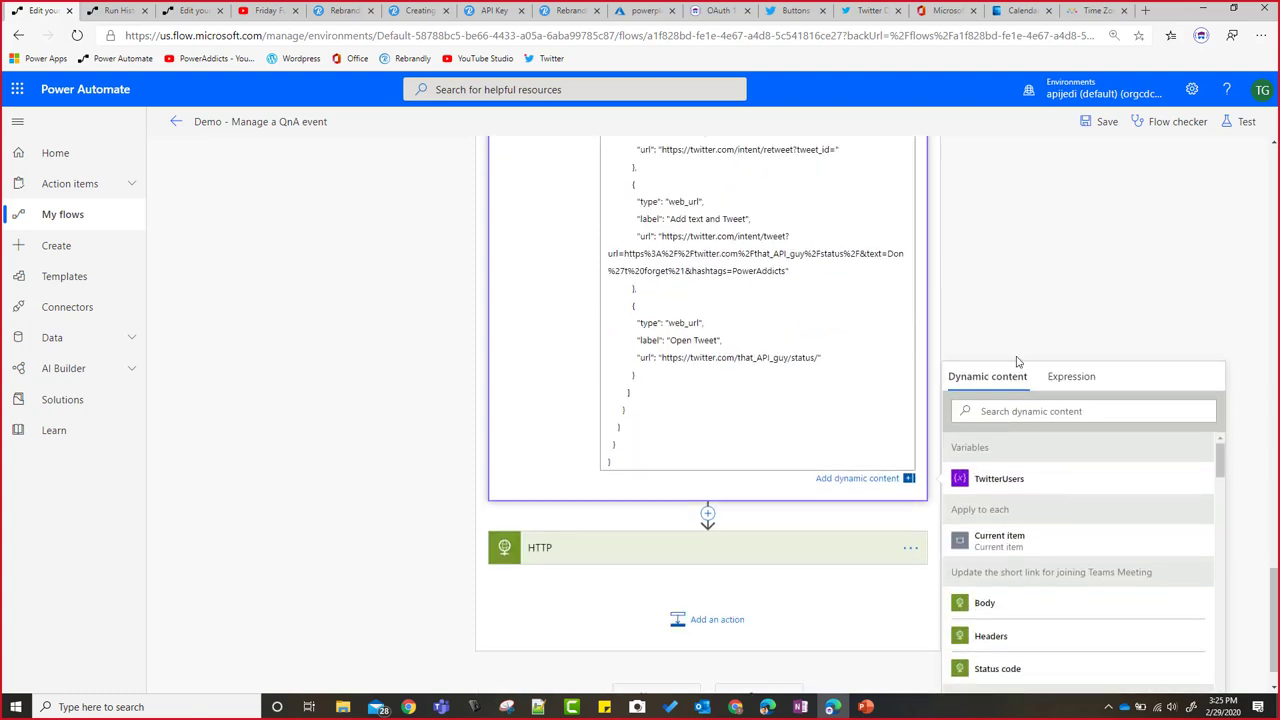
scroll(807, 246, "up", 3)
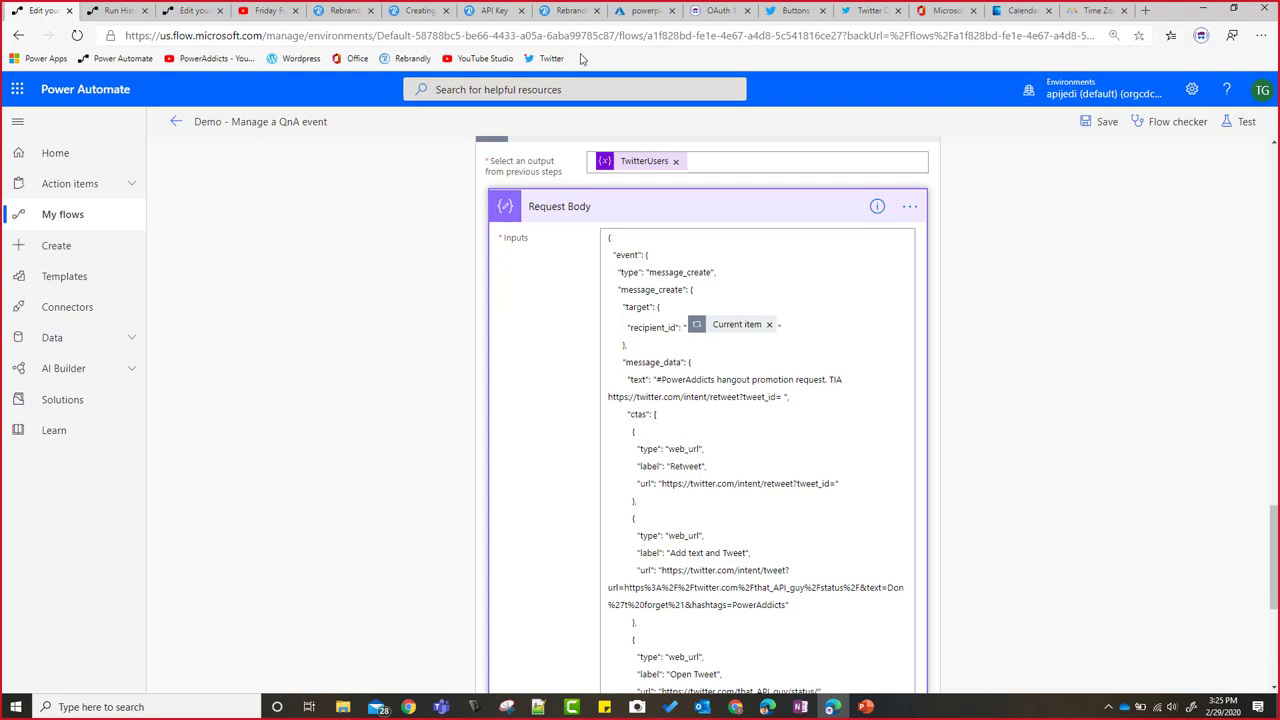
Step: Compare with the example request and read response in Twitter's Buttons API reference, and go back up to the CTAs object
left_click(797, 12)
scroll(631, 362, "down", 4)
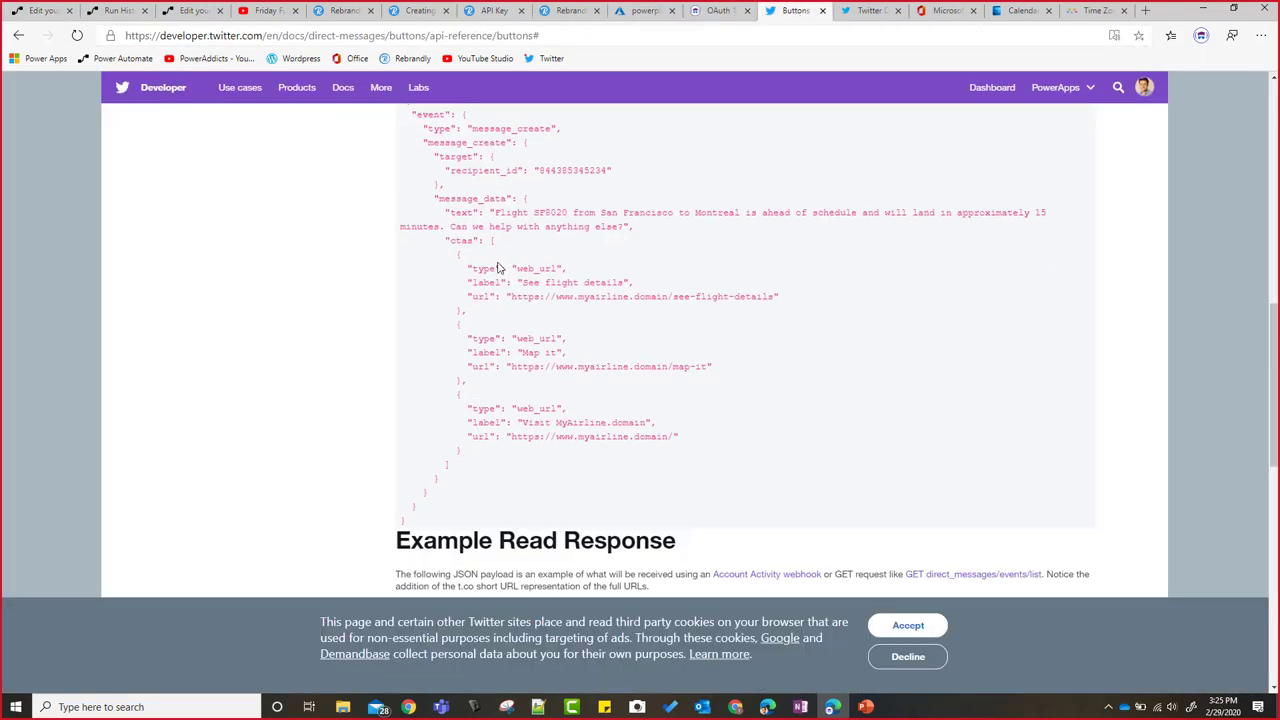
scroll(582, 424, "down", 4)
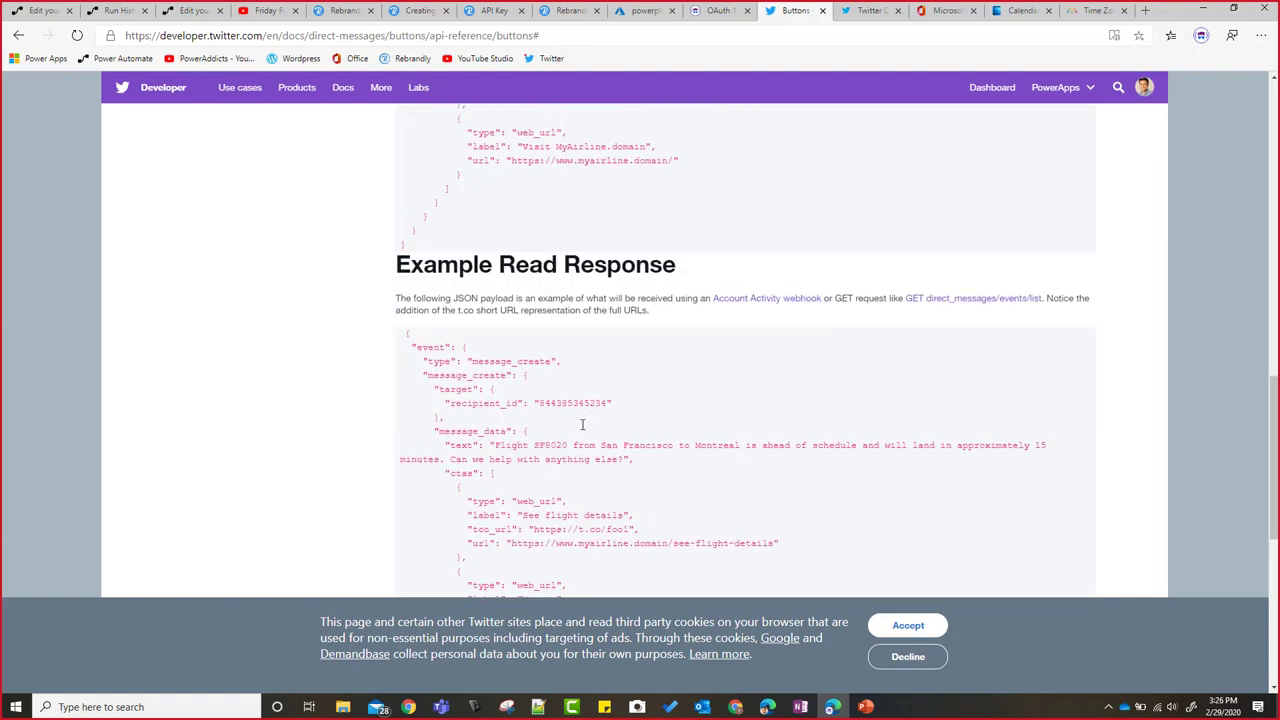
scroll(582, 432, "down", 2)
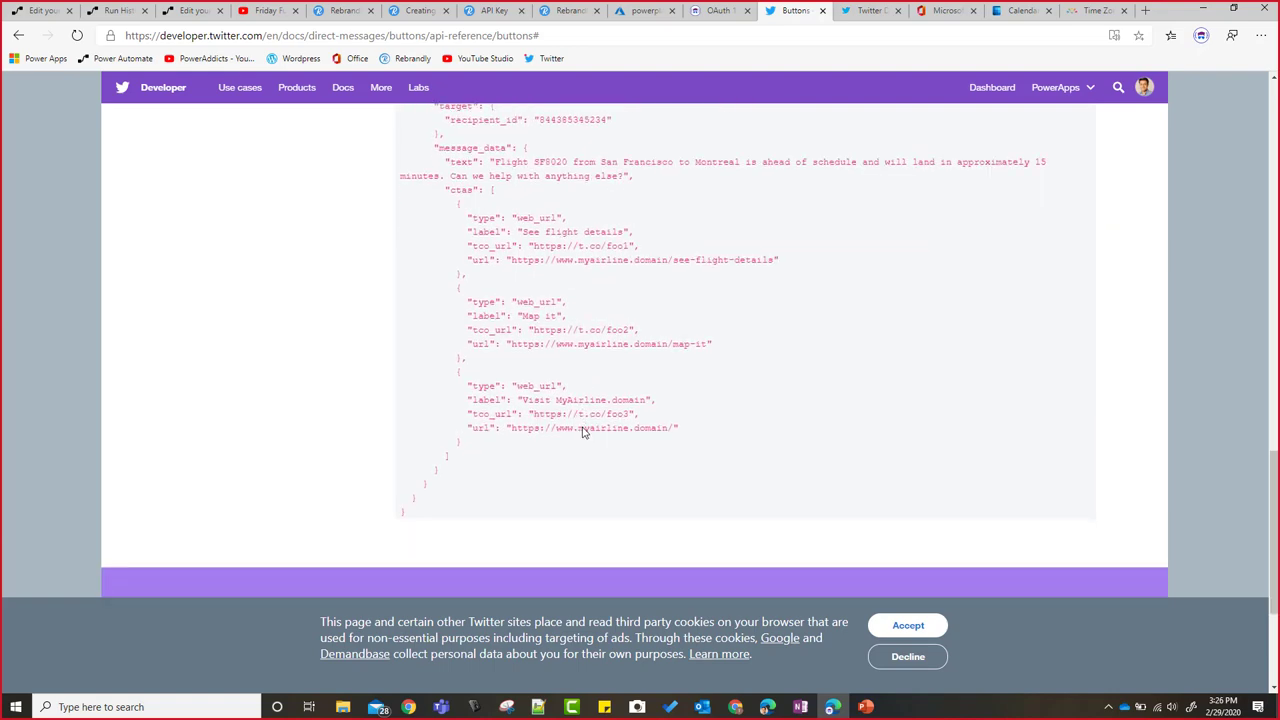
scroll(582, 430, "up", 7)
scroll(583, 427, "up", 4)
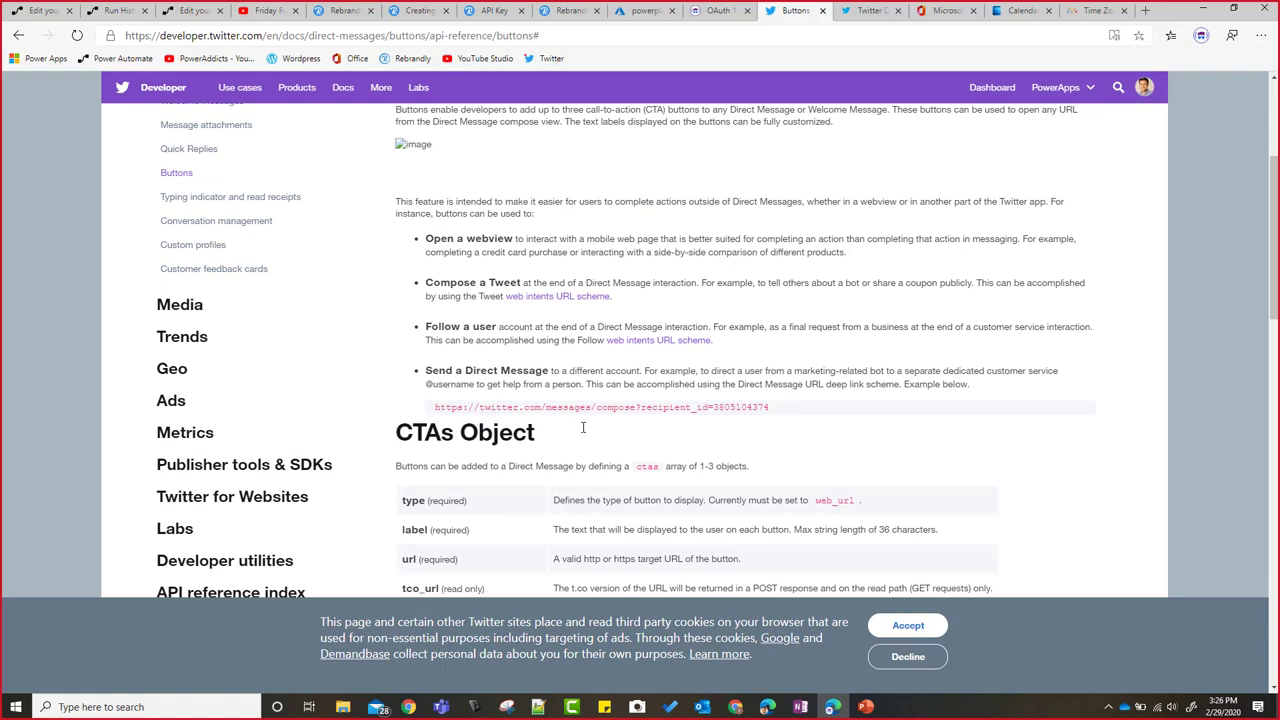
Step: Check the CTAs object fields in the Twitter Buttons reference, and return to the flow's Request Body to review the three button URLs
scroll(583, 427, "down", 1)
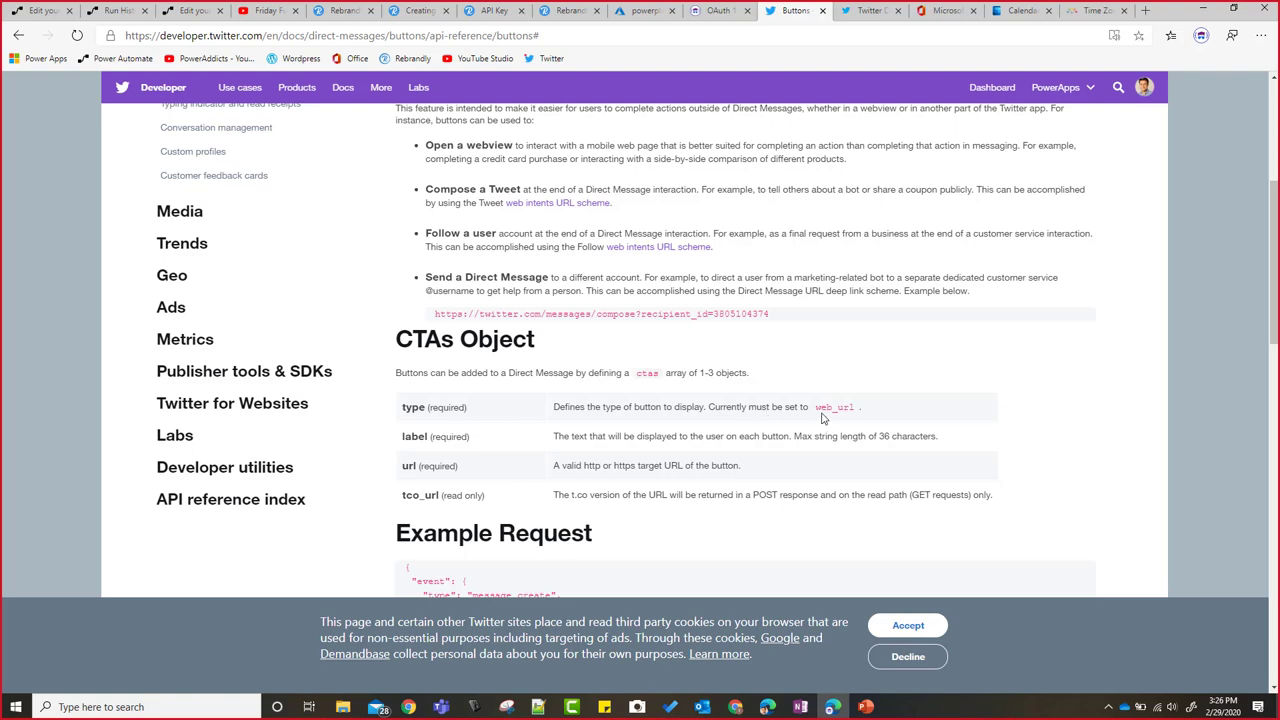
scroll(640, 374, "up", 2)
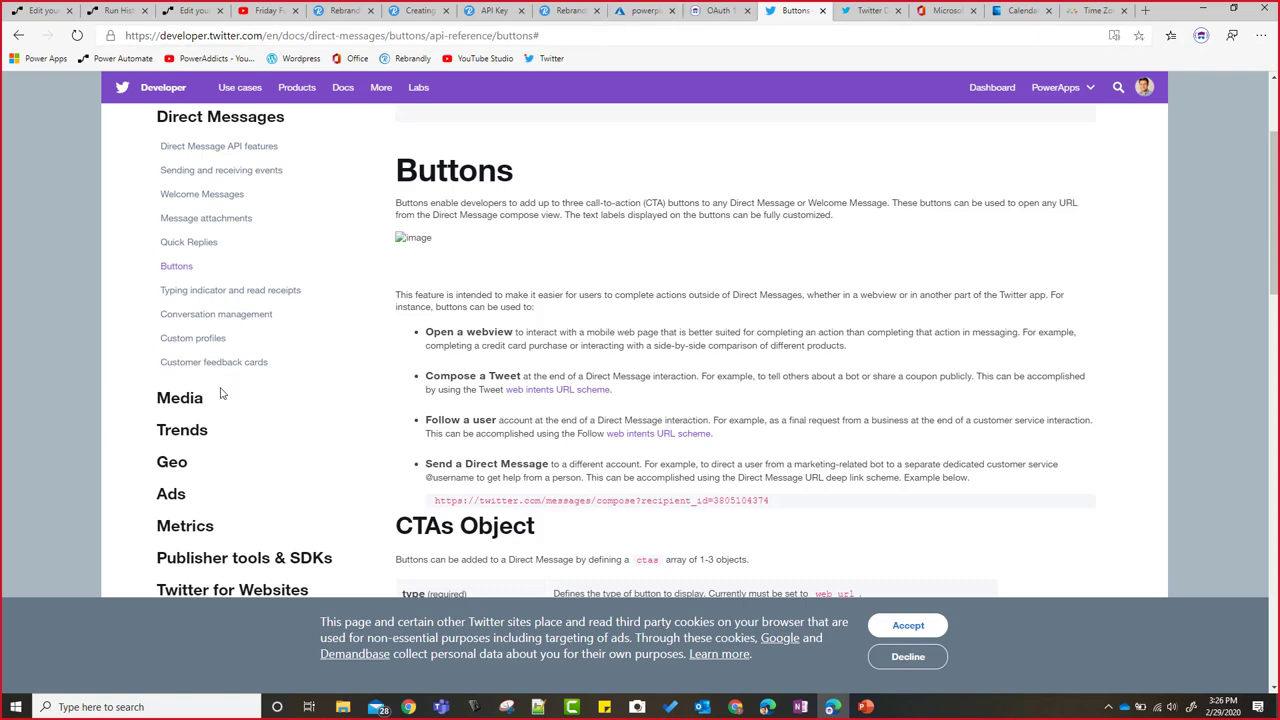
left_click(48, 12)
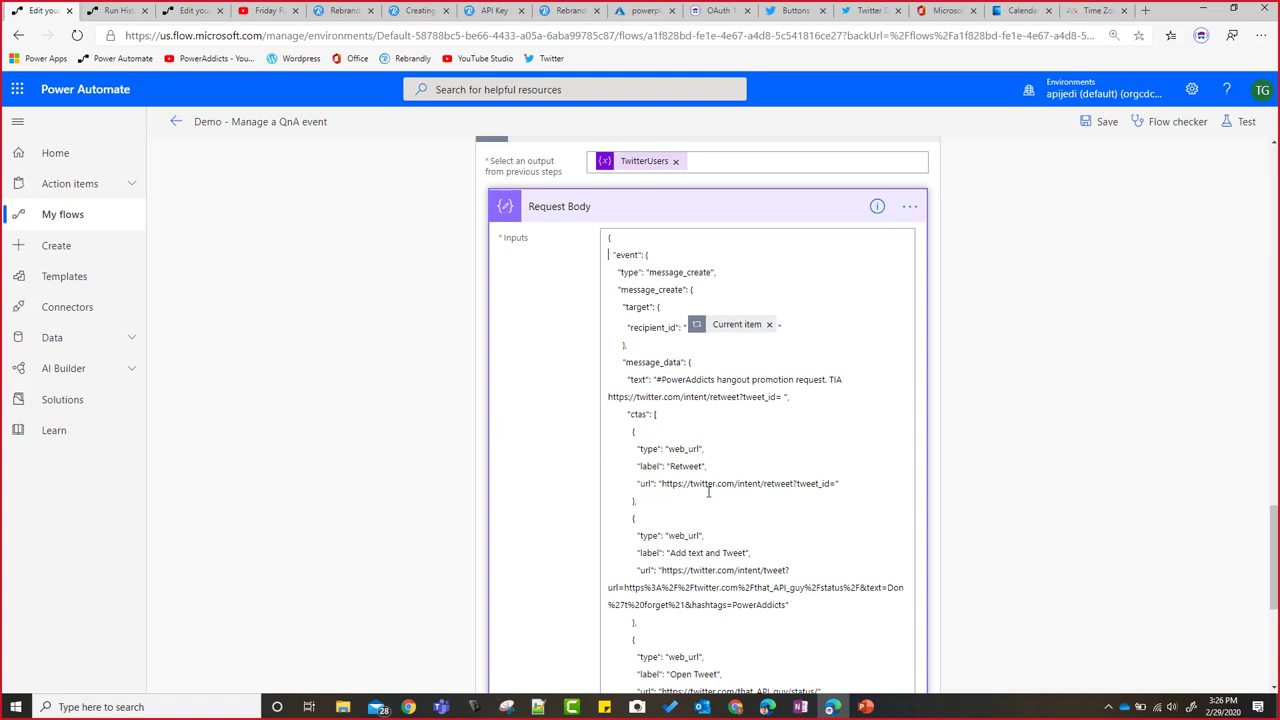
left_click(680, 463)
scroll(690, 400, "down", 3)
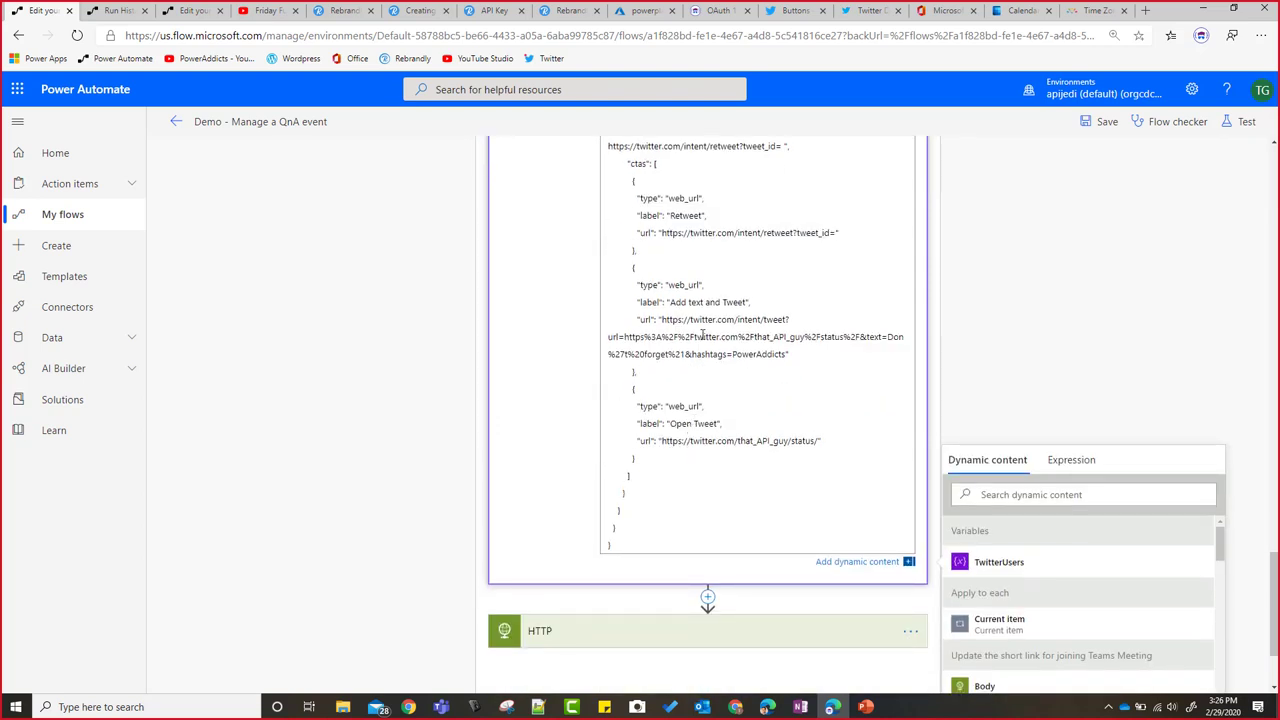
left_click(838, 232)
scroll(680, 560, "down", 2)
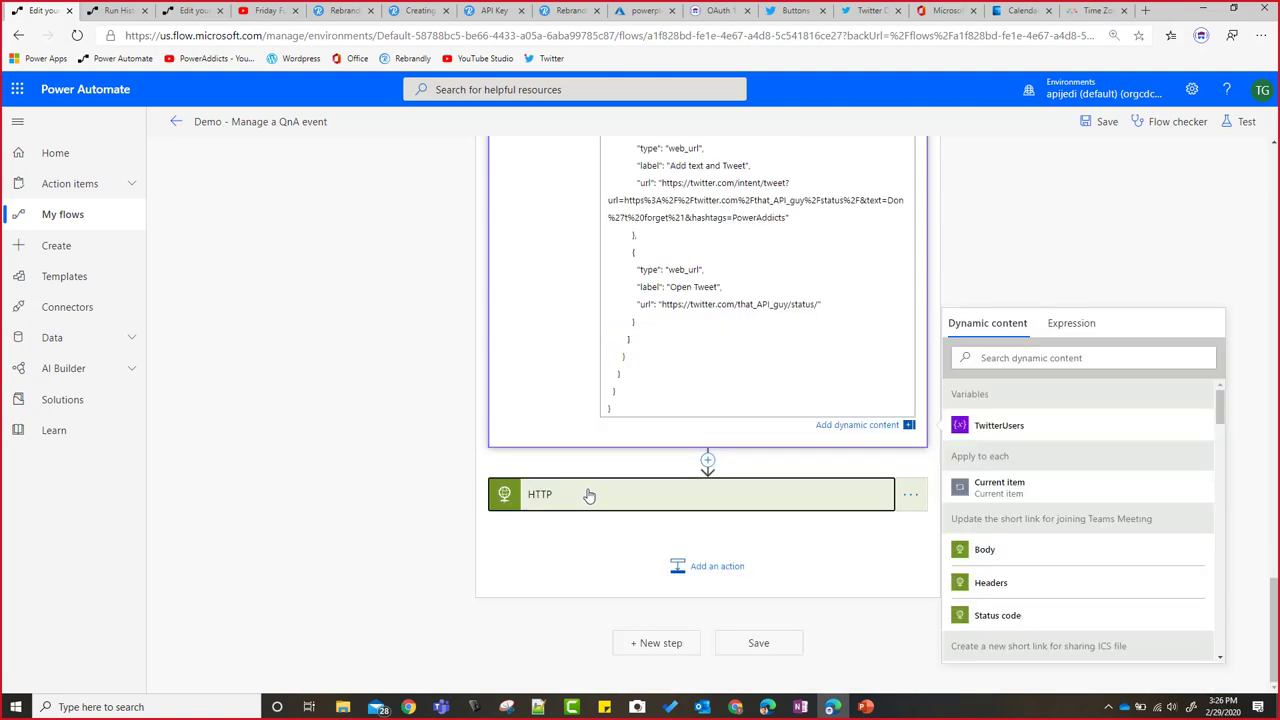
Step: Expand the HTTP action below Request Body, view the HttpTrigger1 function in the Azure portal, and return to the flow editor
left_click(588, 496)
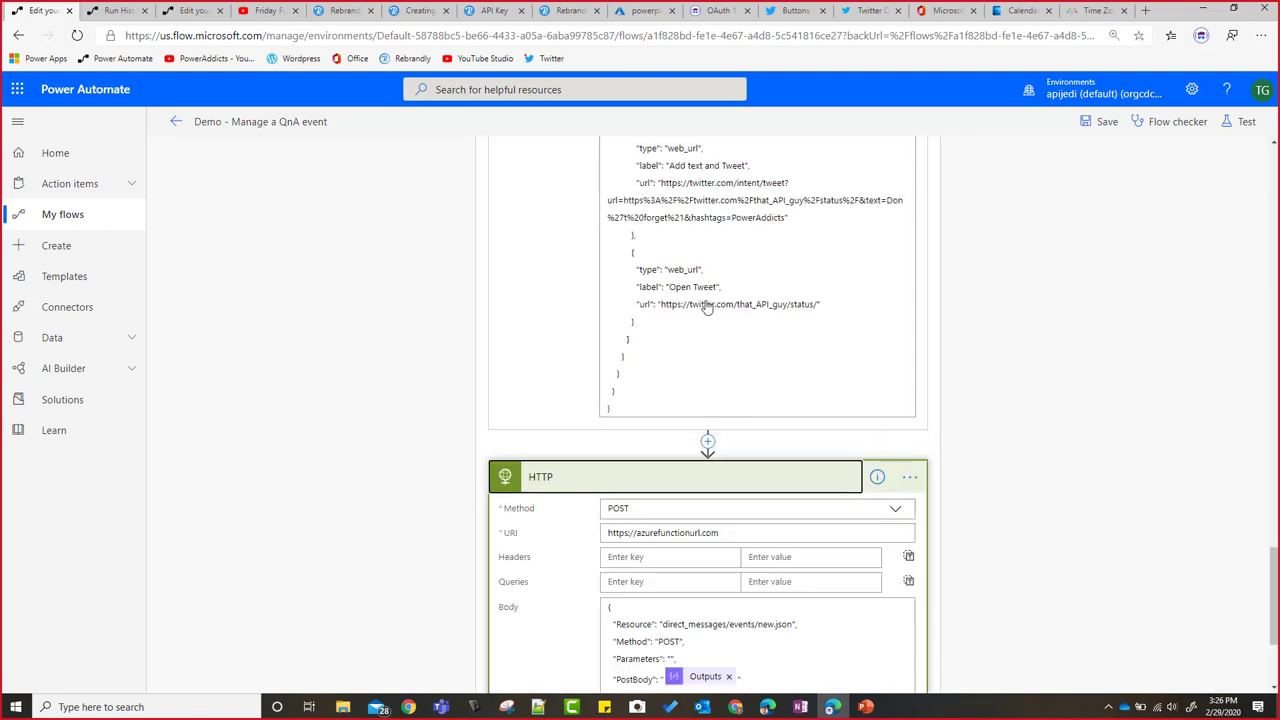
left_click(714, 11)
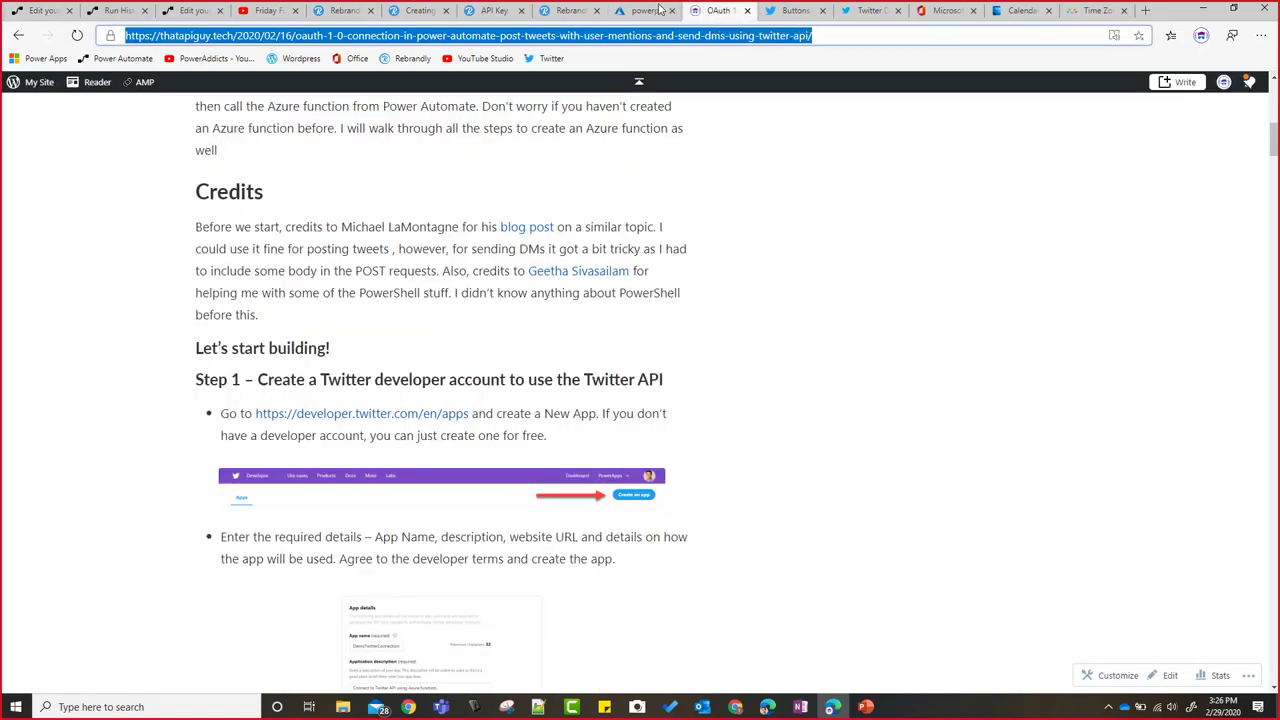
left_click(645, 14)
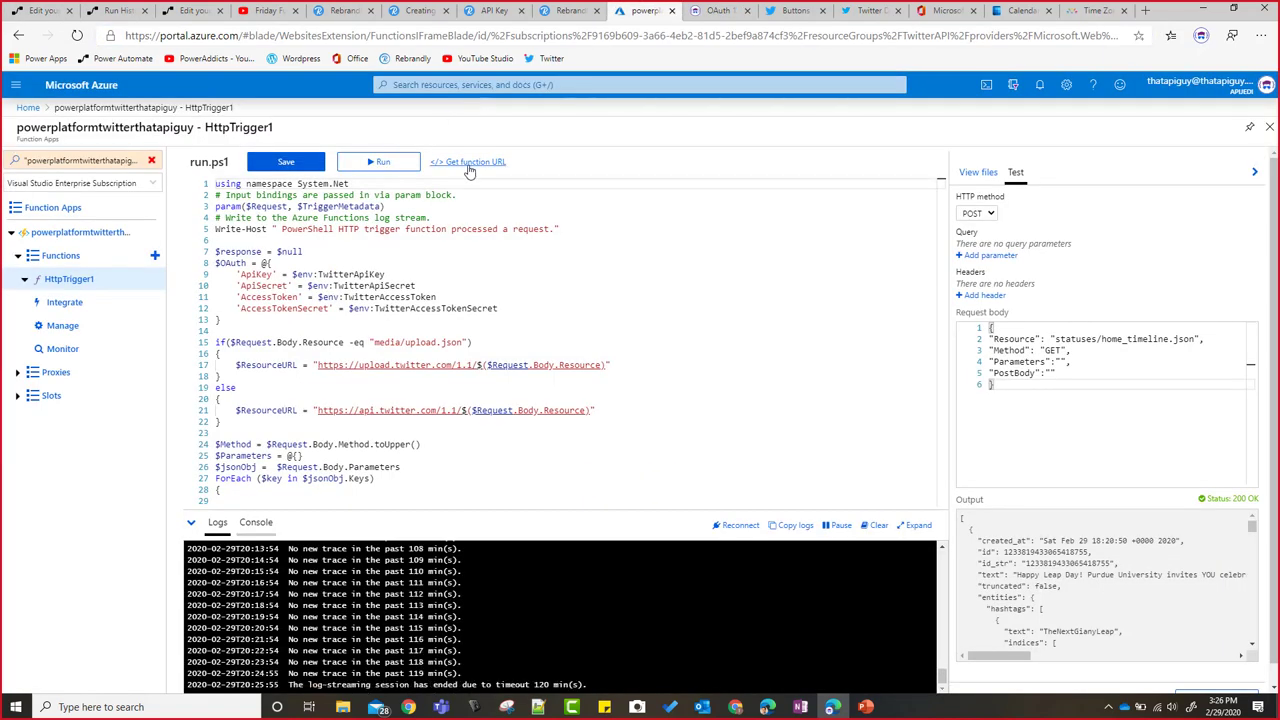
left_click(35, 11)
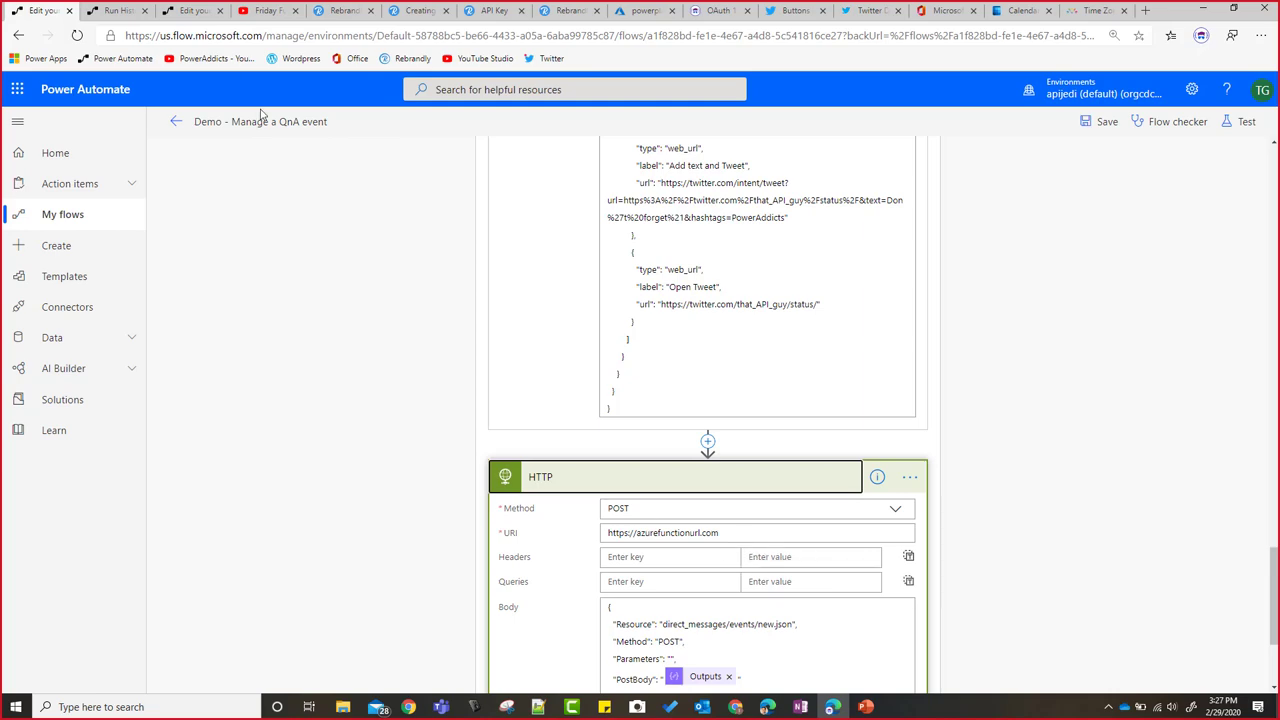
Step: In the Azure portal, view the function app's overview and its functions list, and reopen the run.ps1 code of HttpTrigger1
left_click(717, 14)
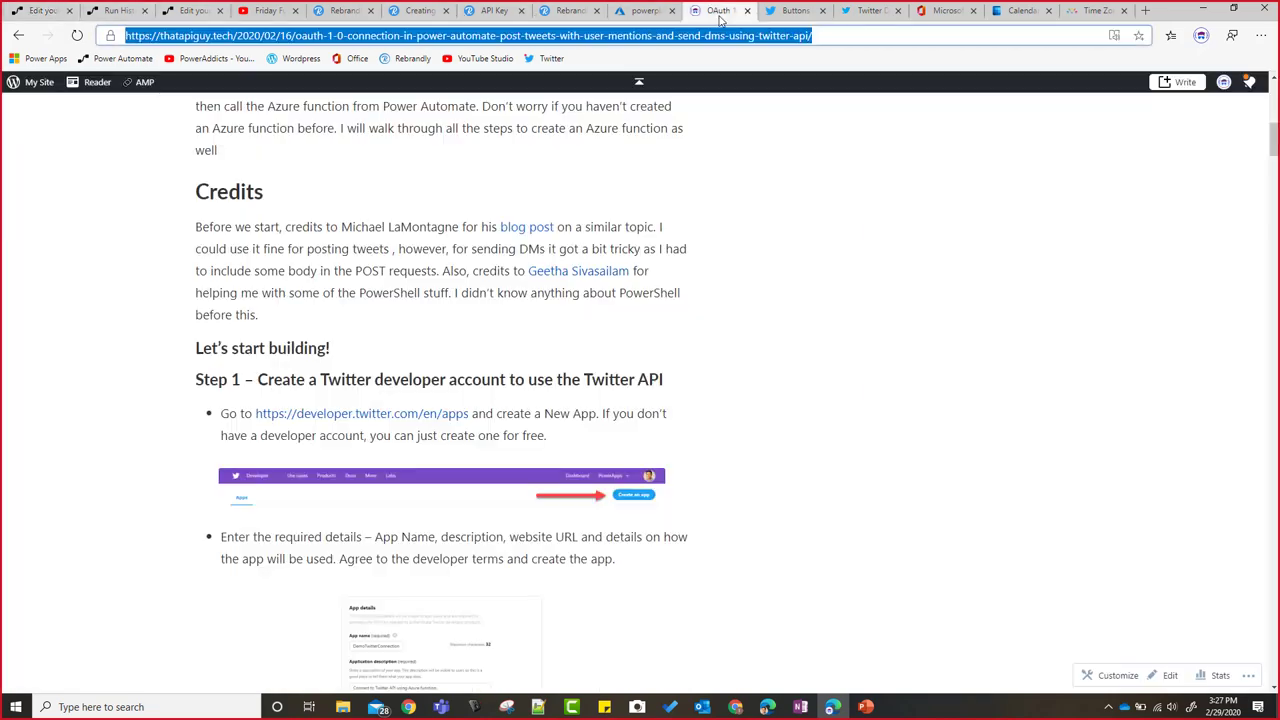
left_click(645, 11)
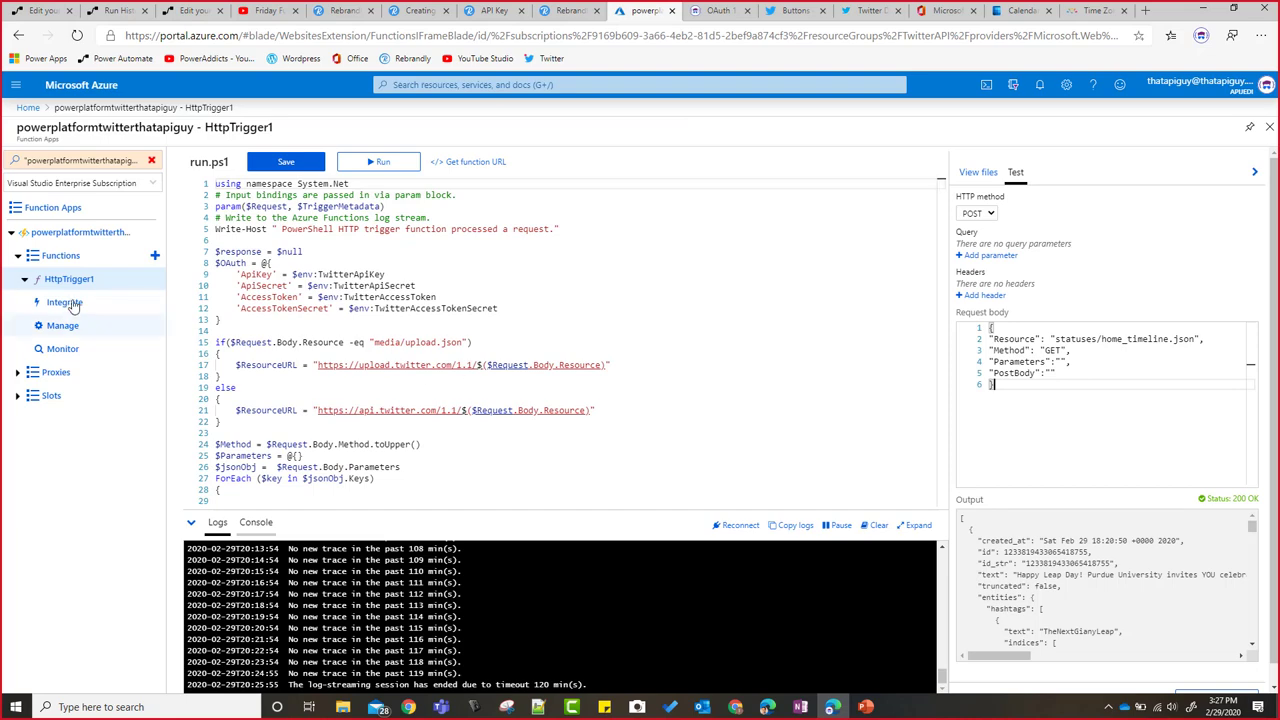
left_click(95, 234)
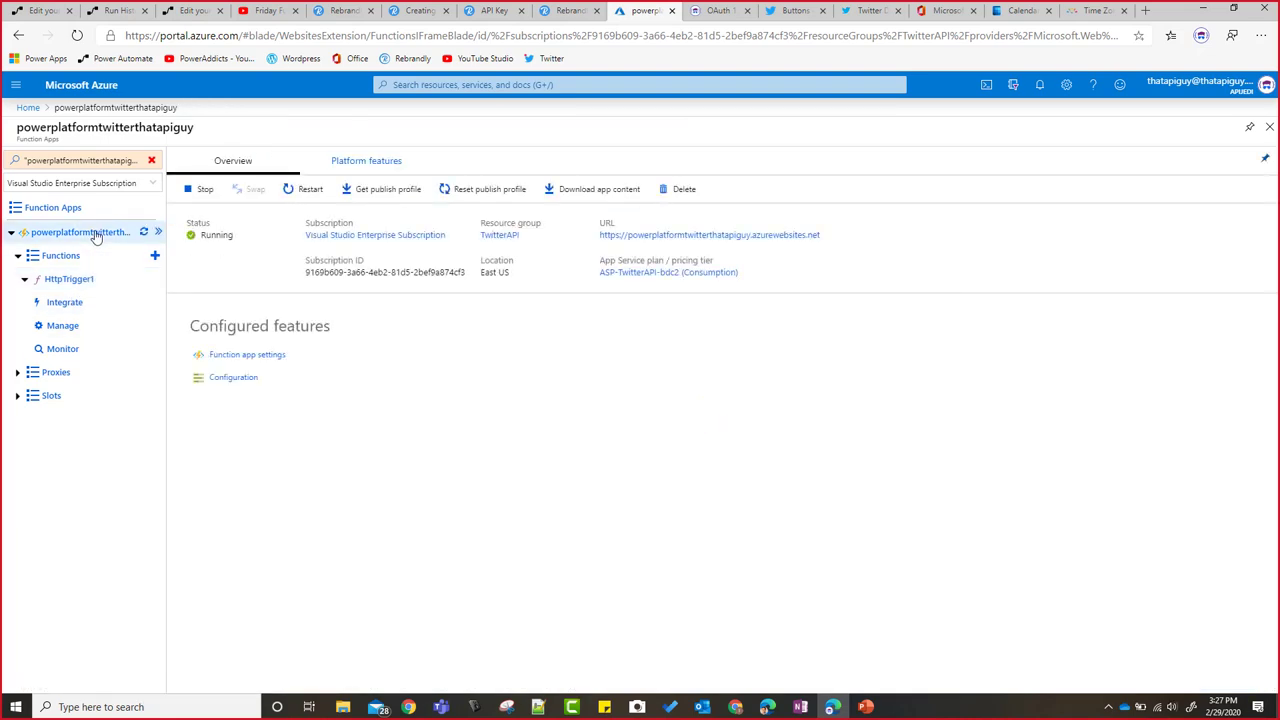
left_click(62, 256)
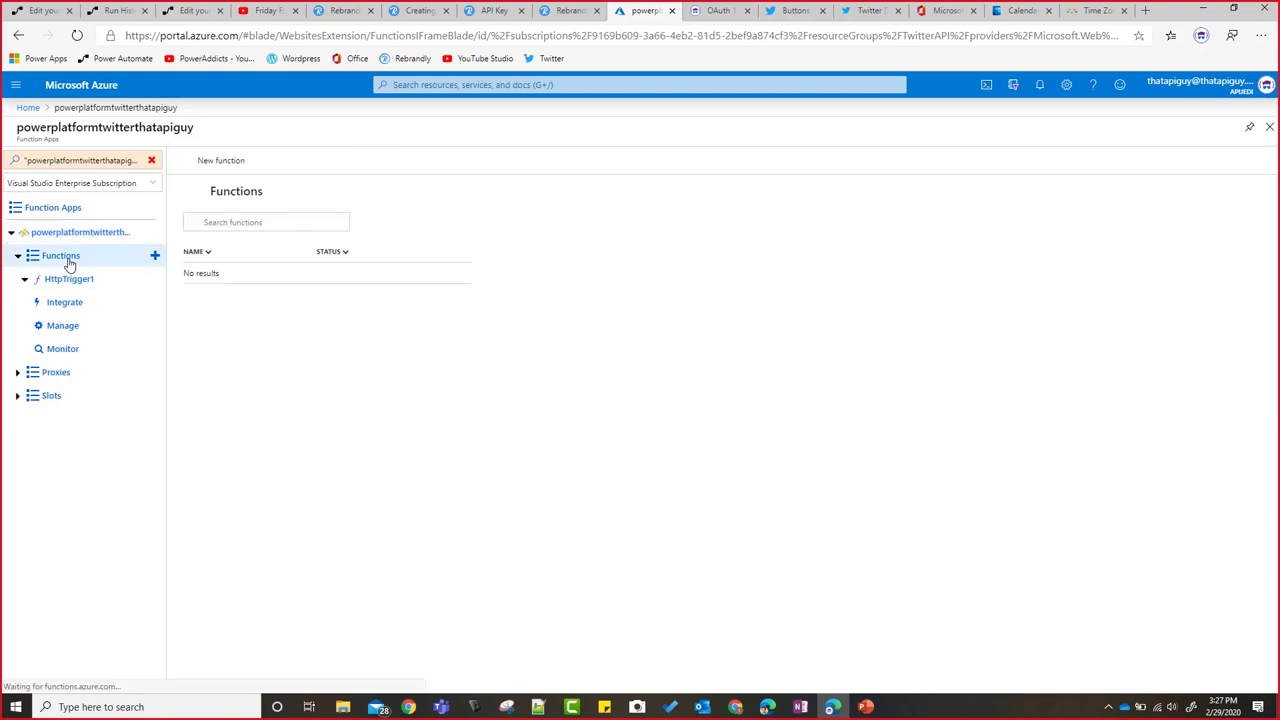
left_click(210, 279)
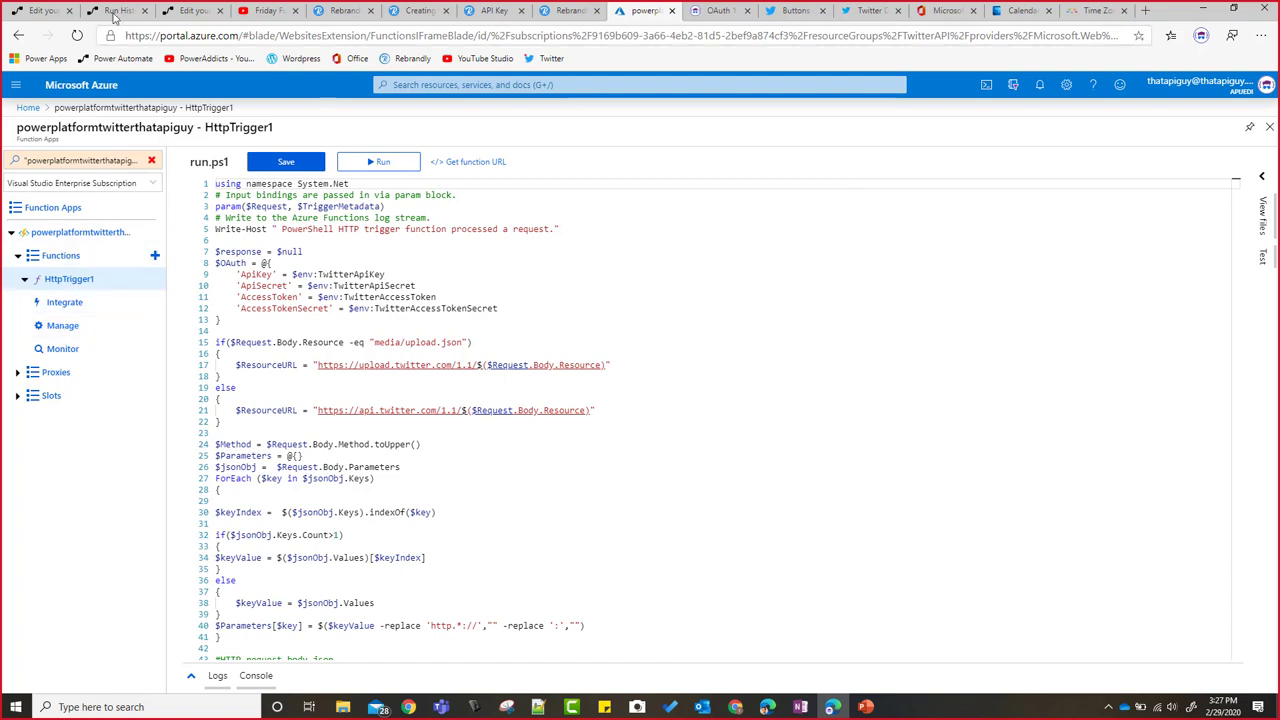
Step: Back in the flow editor, examine the HTTP action's body and compare its PostBody output with the Request Body JSON
left_click(46, 12)
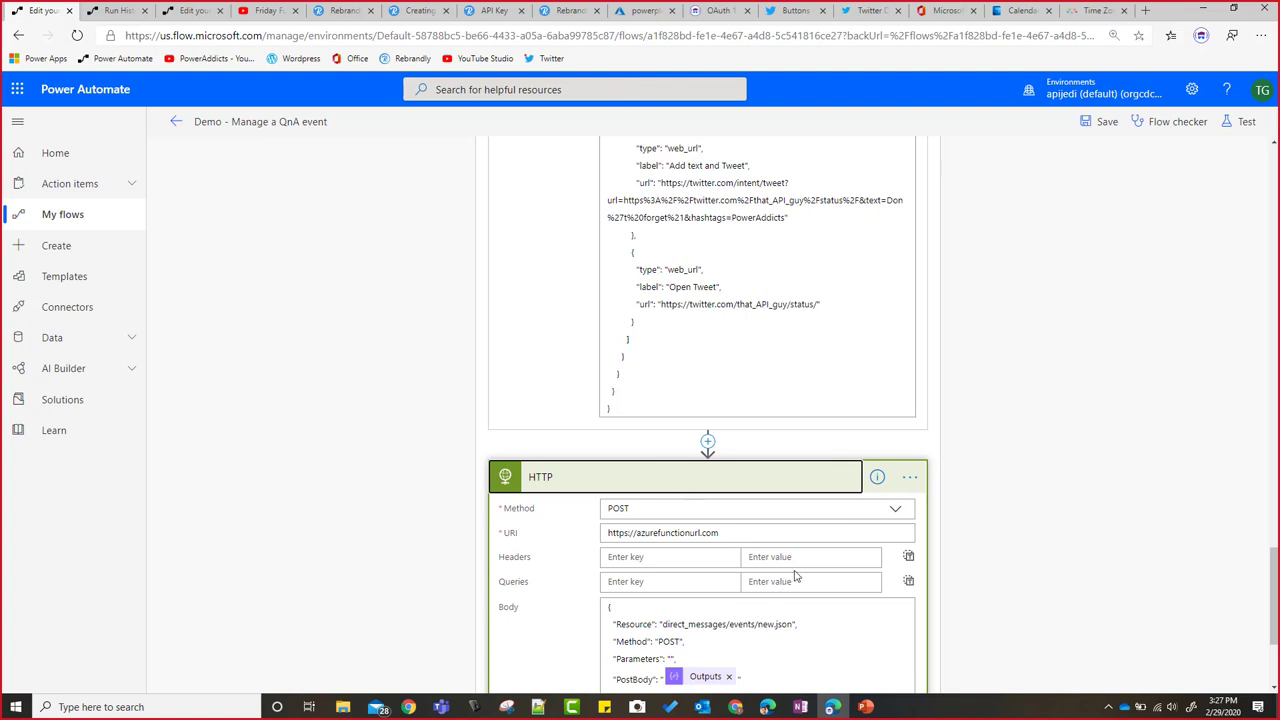
scroll(795, 577, "down", 2)
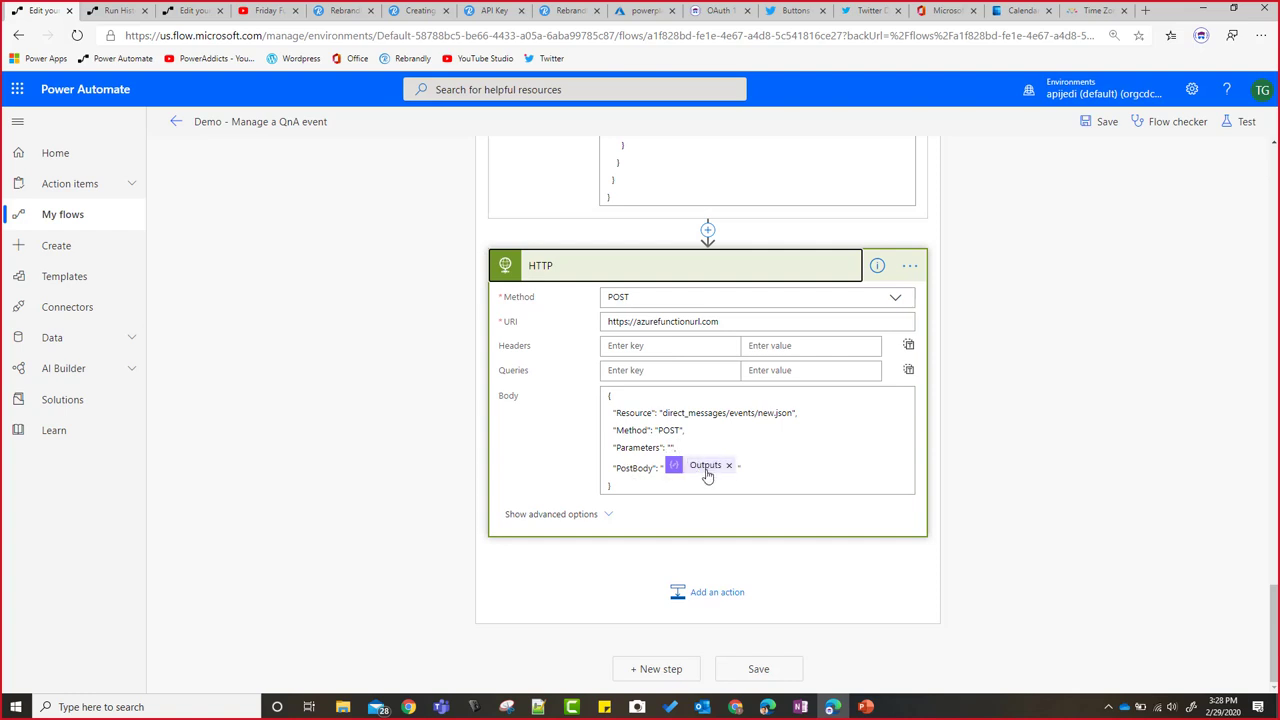
scroll(675, 421, "up", 5)
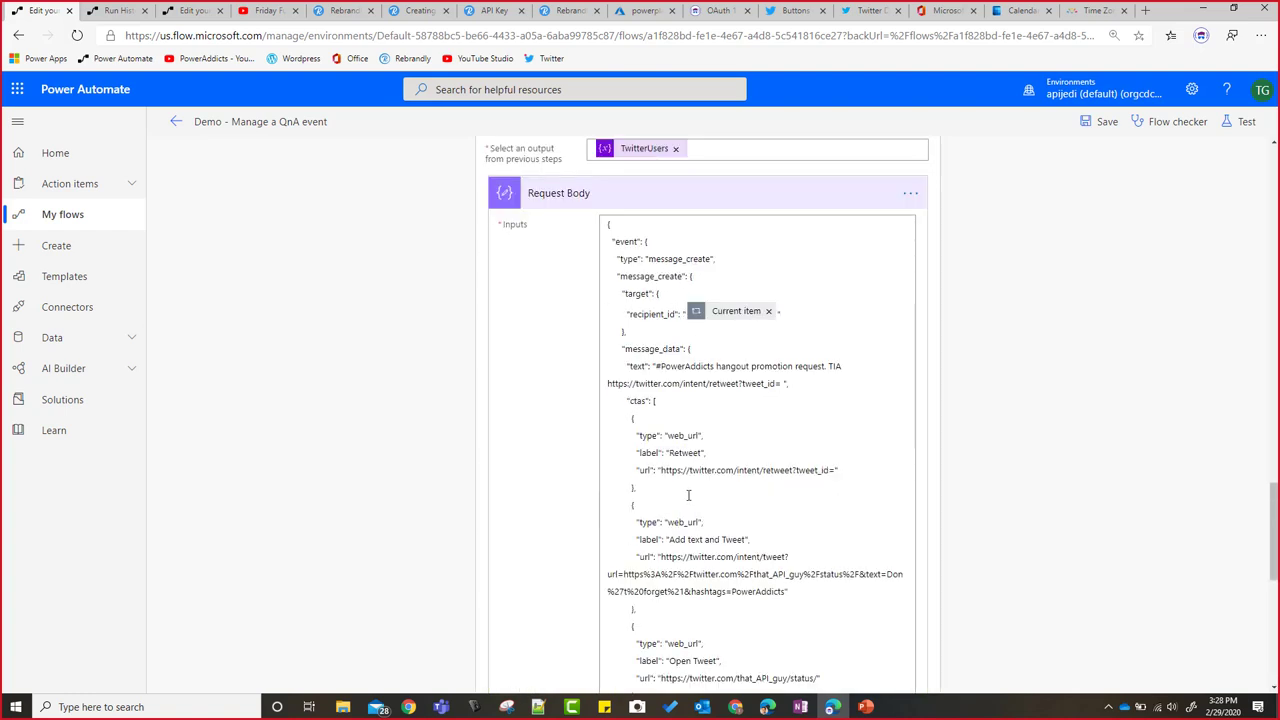
scroll(720, 521, "down", 1)
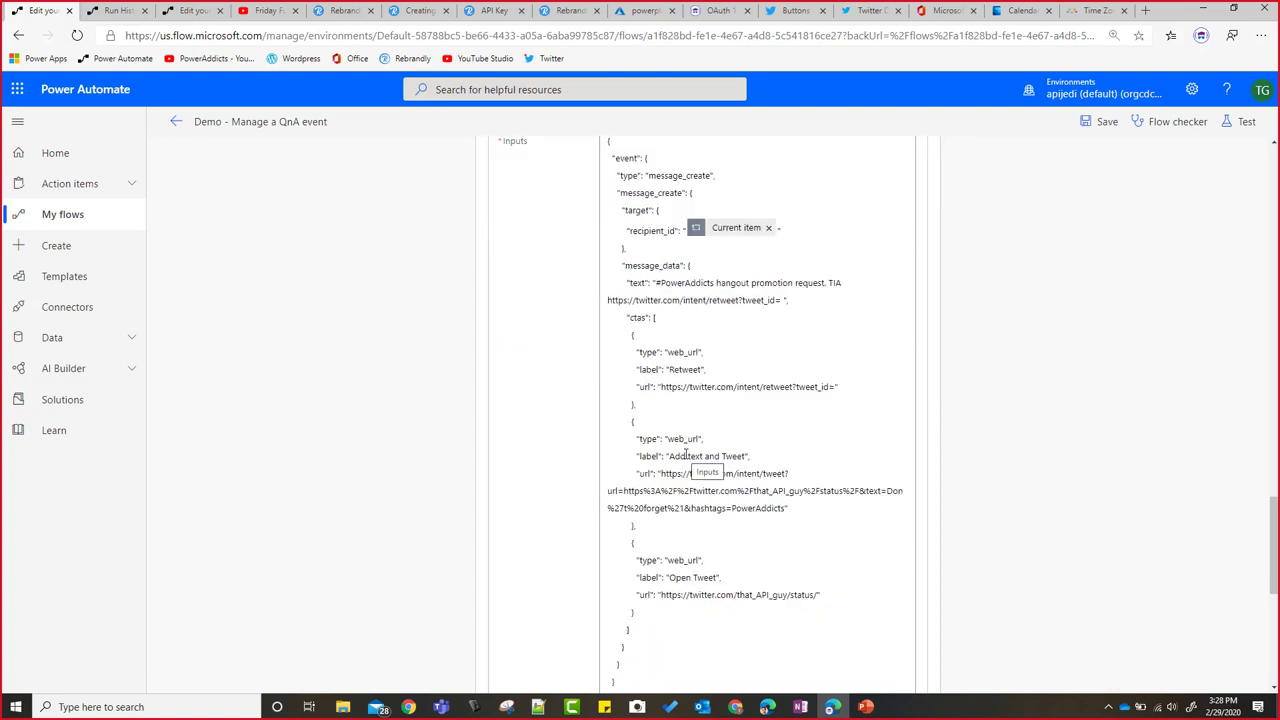
scroll(686, 455, "down", 2)
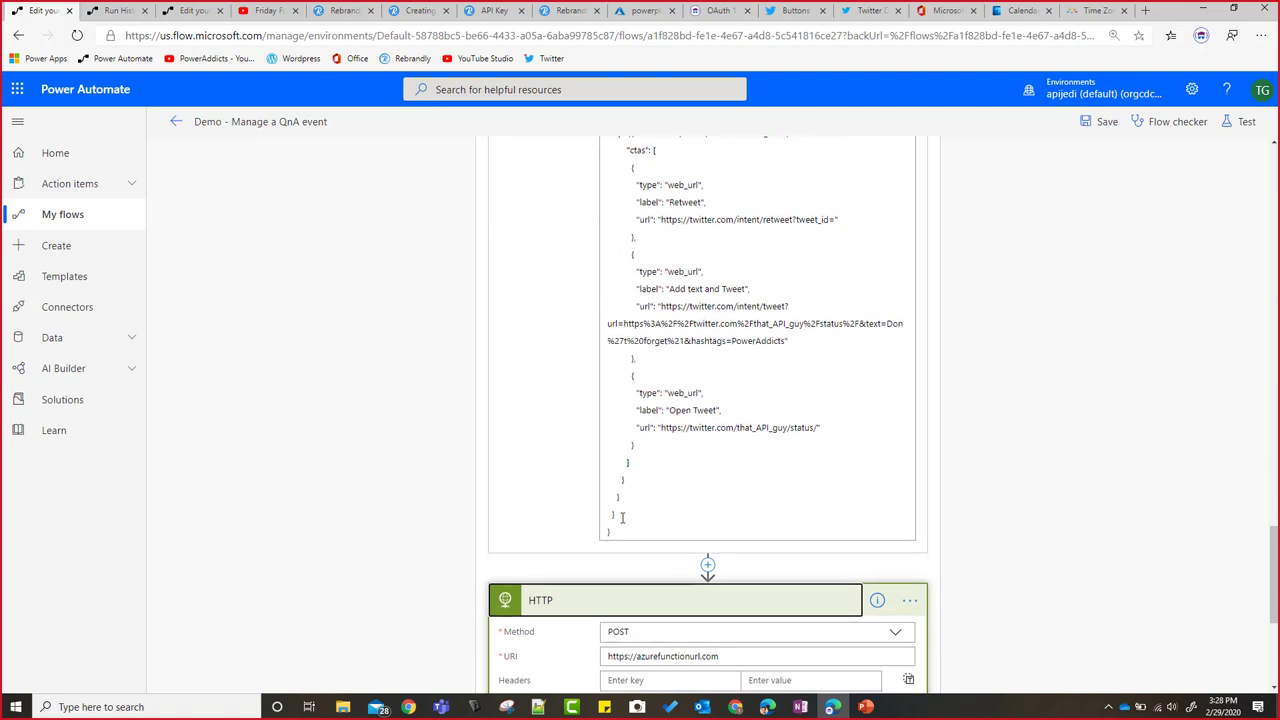
scroll(650, 540, "down", 4)
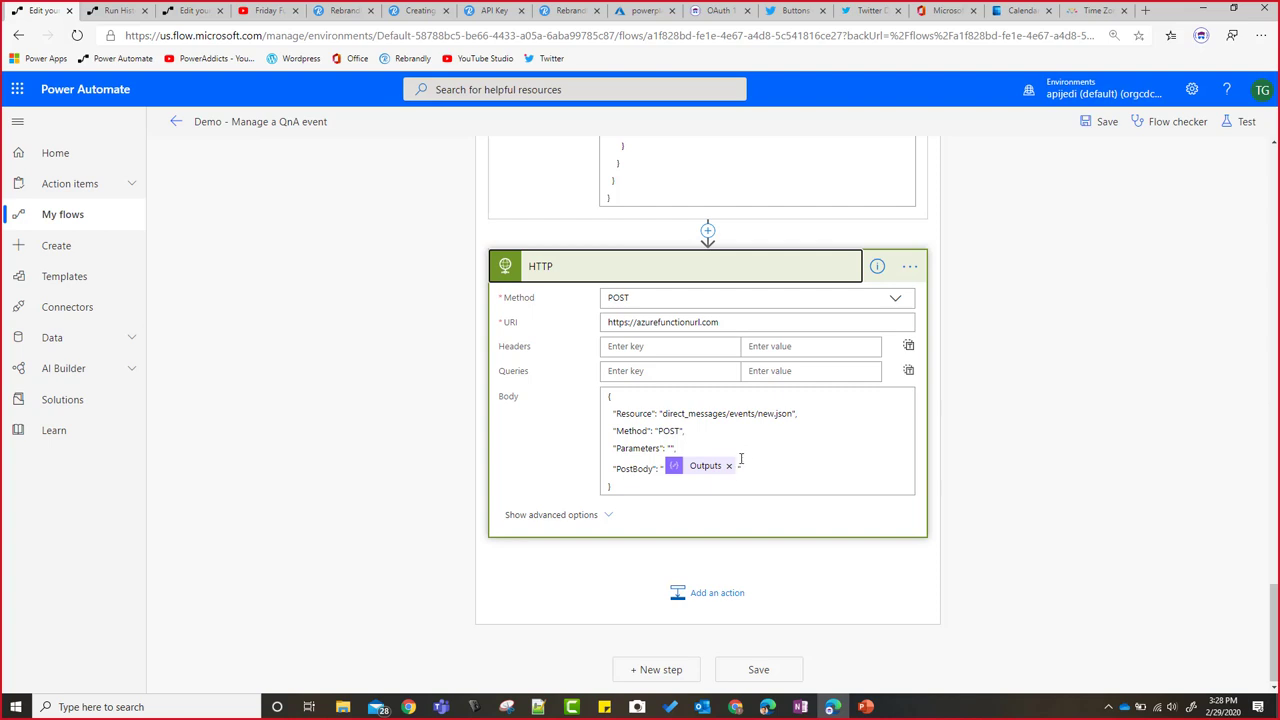
scroll(691, 449, "up", 4)
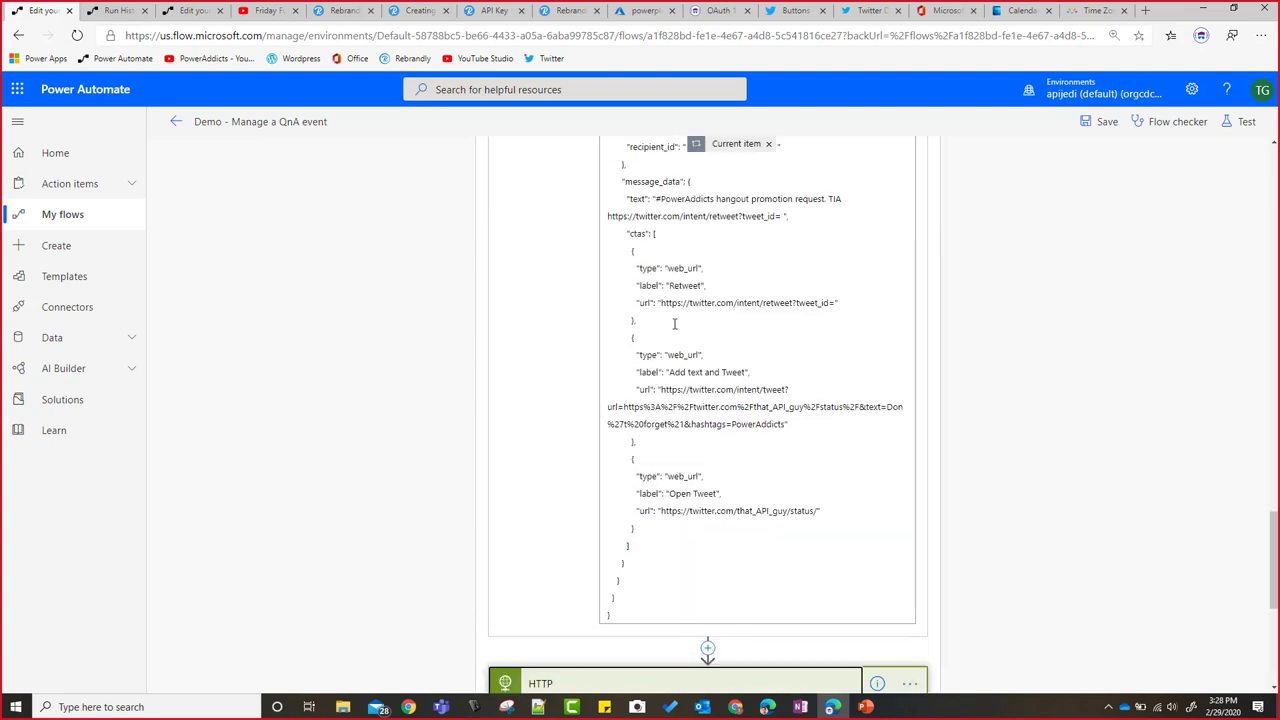
scroll(789, 560, "down", 3)
scroll(734, 661, "down", 1)
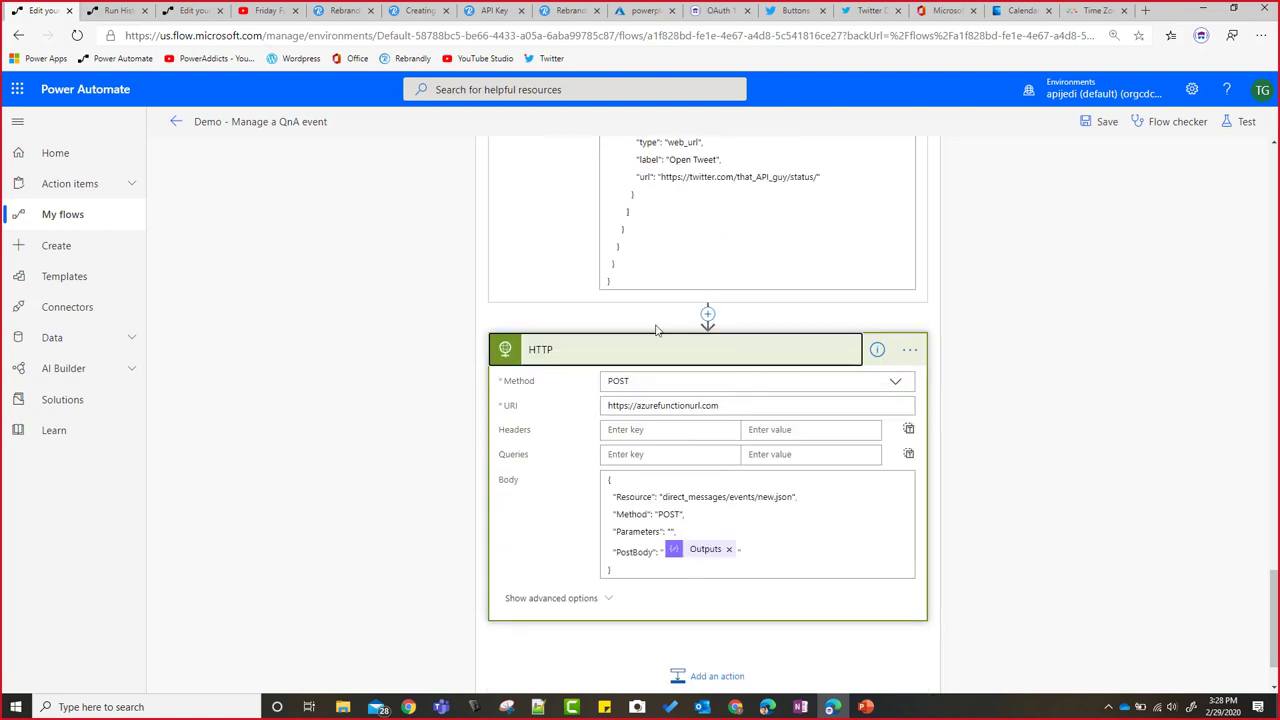
scroll(657, 330, "up", 10)
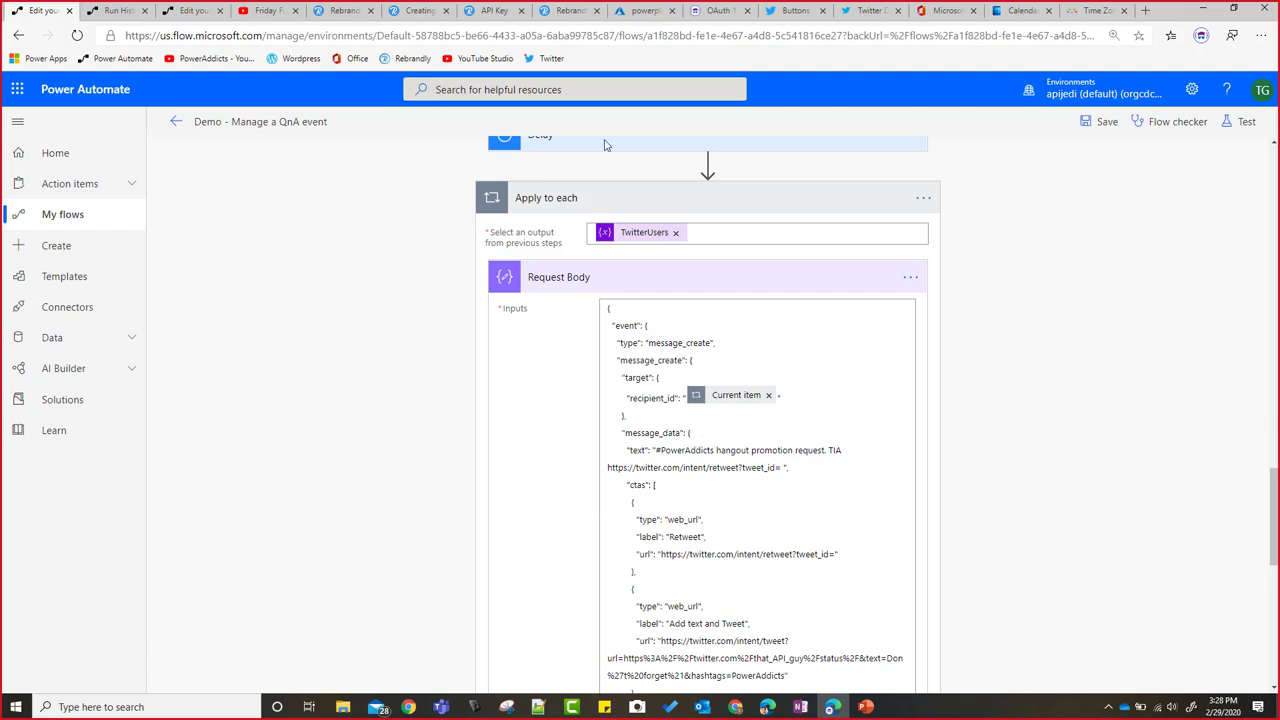
Step: Switch to the flow's run history and expand the Apply to each loop to show its first iteration
left_click(117, 10)
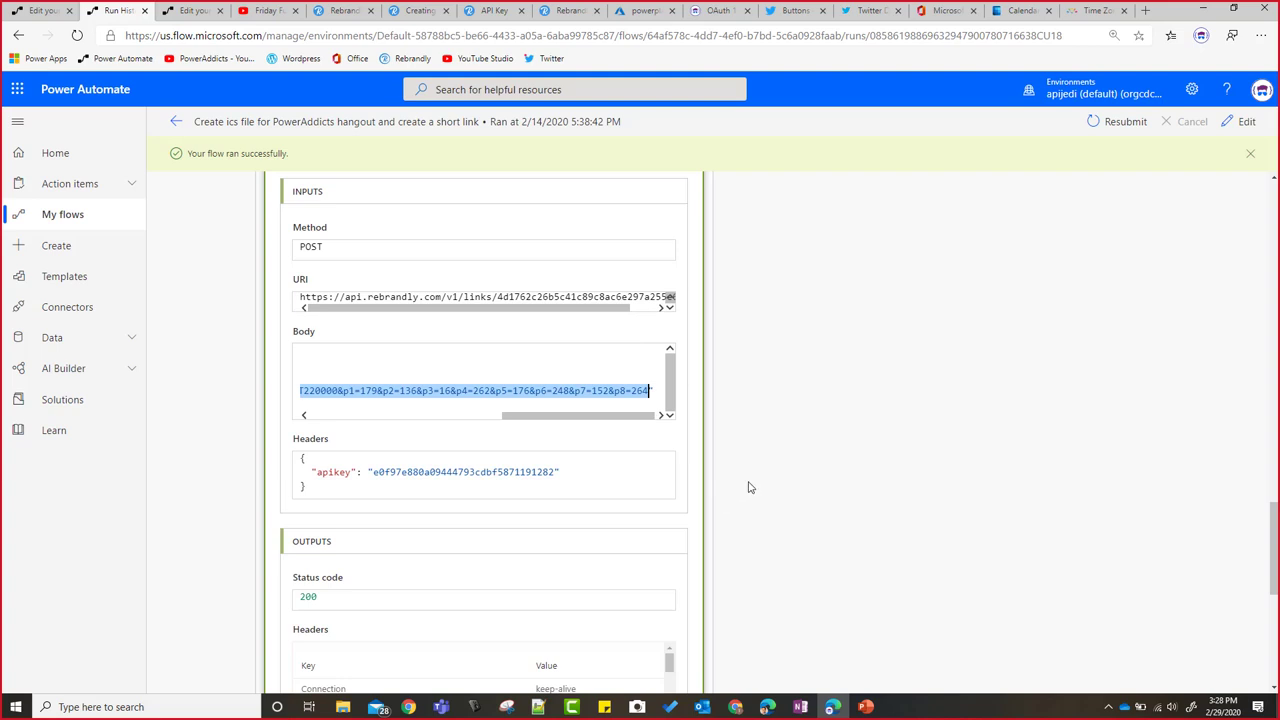
scroll(750, 487, "down", 5)
left_click(403, 594)
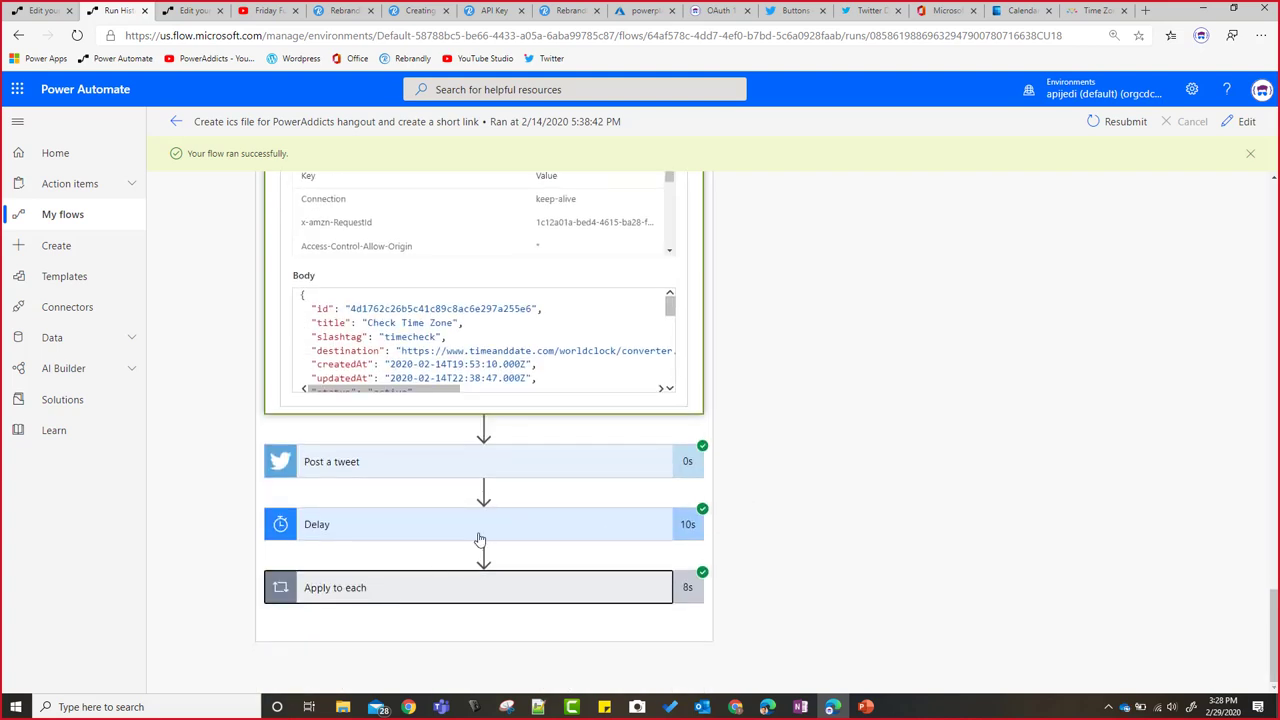
scroll(533, 509, "down", 1)
scroll(418, 638, "down", 1)
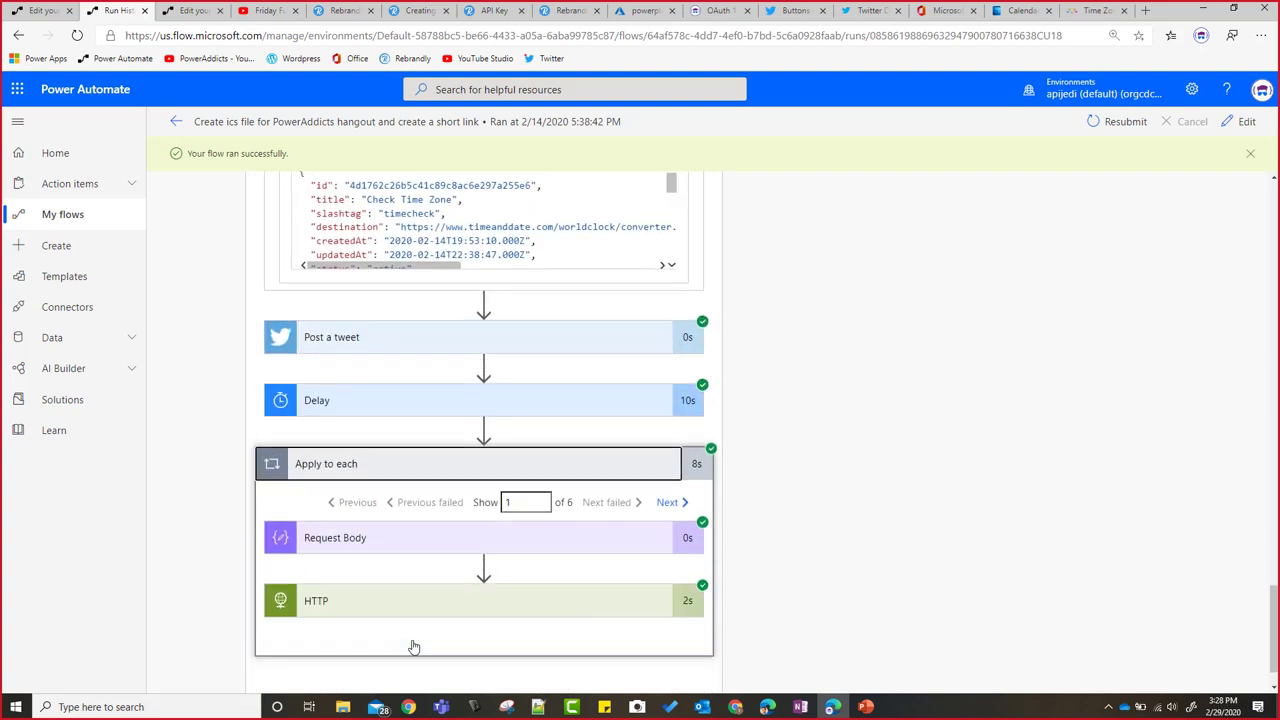
scroll(418, 608, "down", 1)
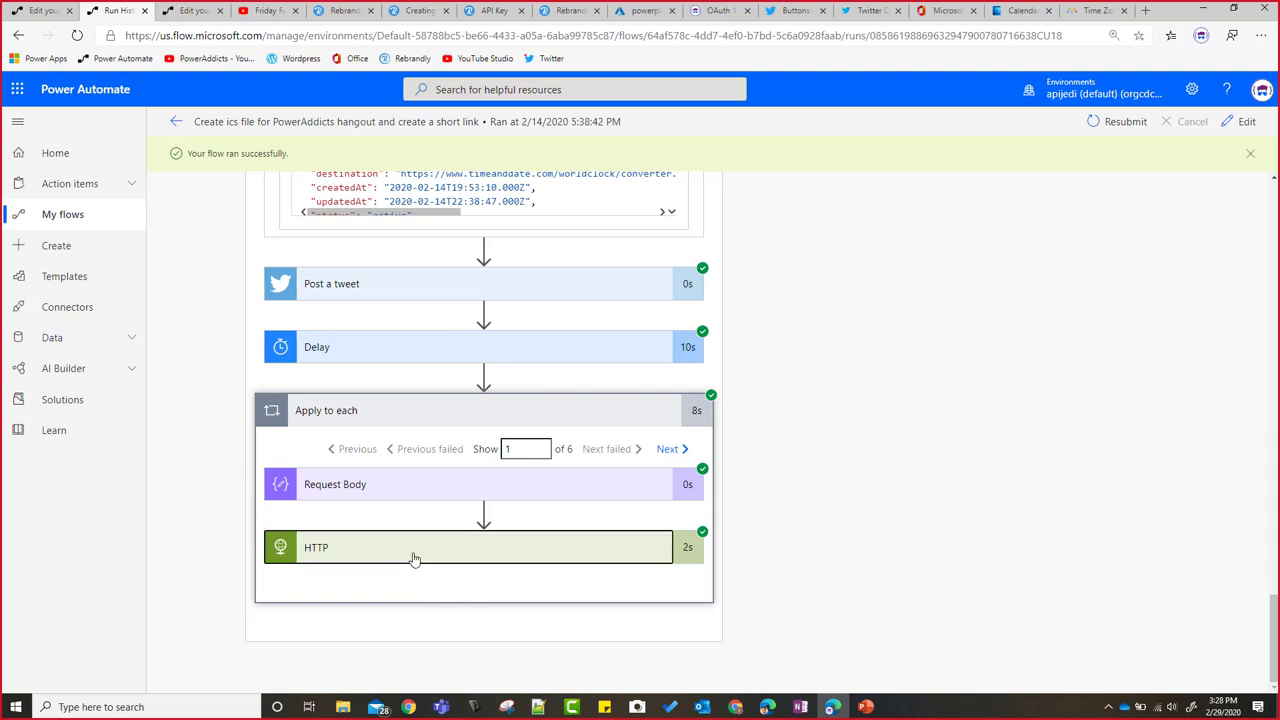
Step: Expand the HTTP action of the first iteration and read its output body down to the Retweet button in the ctas array
left_click(414, 559)
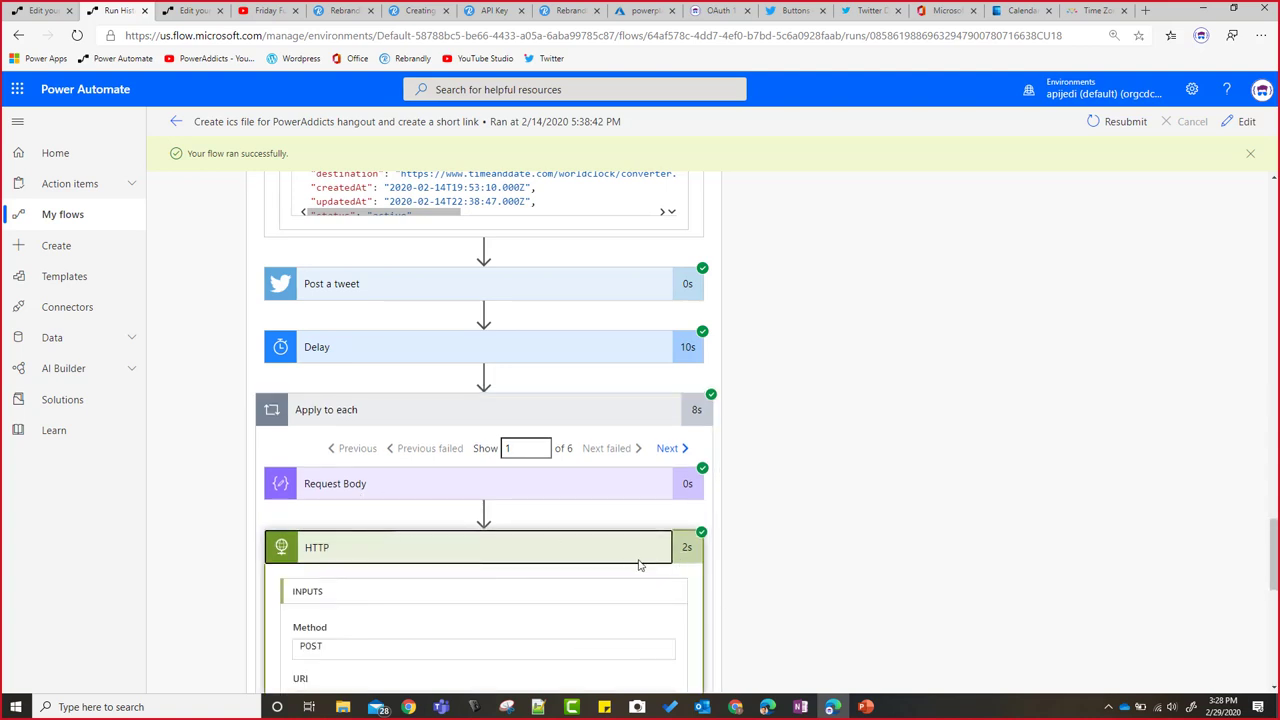
scroll(640, 565, "down", 4)
scroll(459, 456, "down", 3)
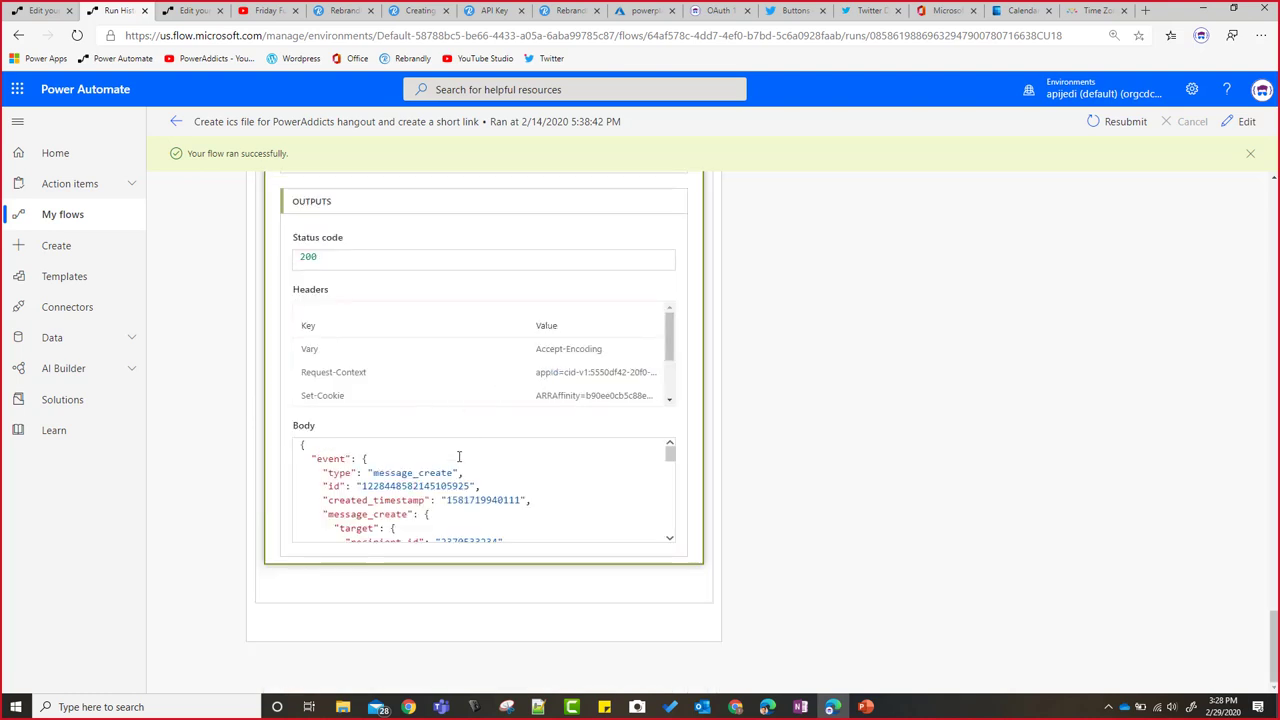
scroll(411, 494, "down", 2)
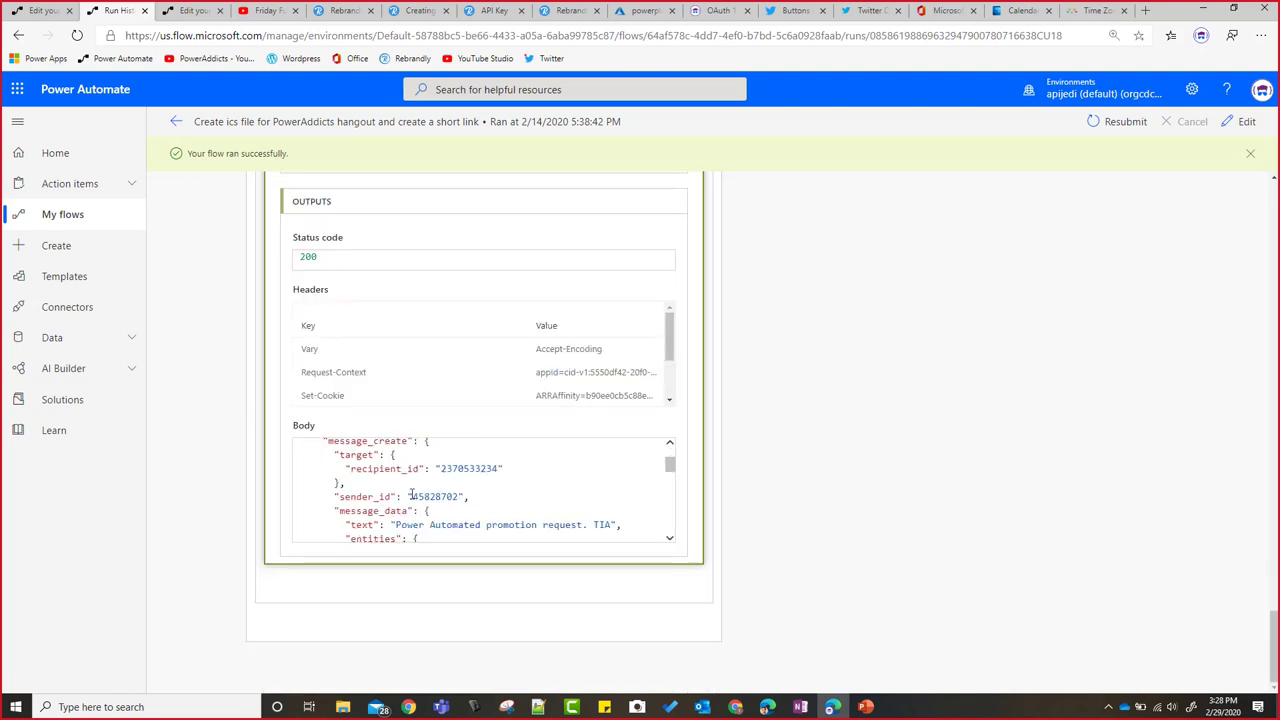
scroll(411, 494, "down", 2)
scroll(411, 494, "down", 4)
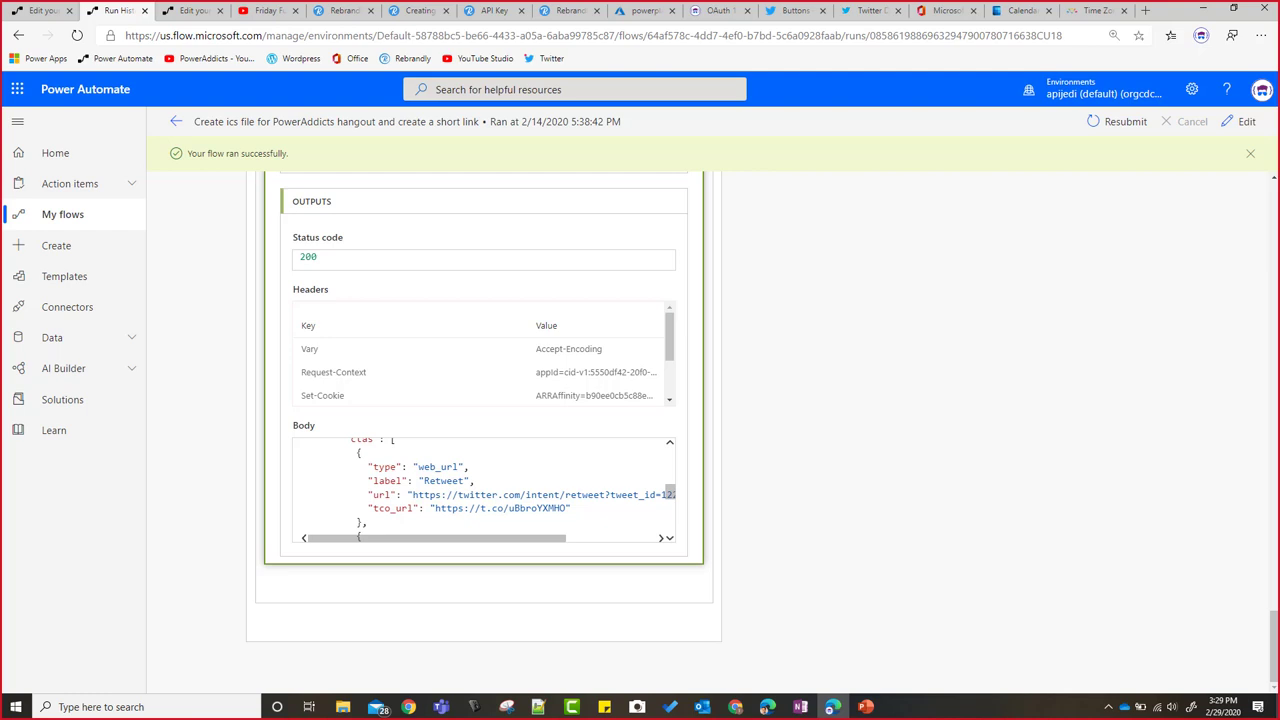
Step: Switch to the Microsoft Teams meeting, maximize its window, and stop sharing the screen
key("alt+Tab")
left_click_drag(434, 184, 849, 155)
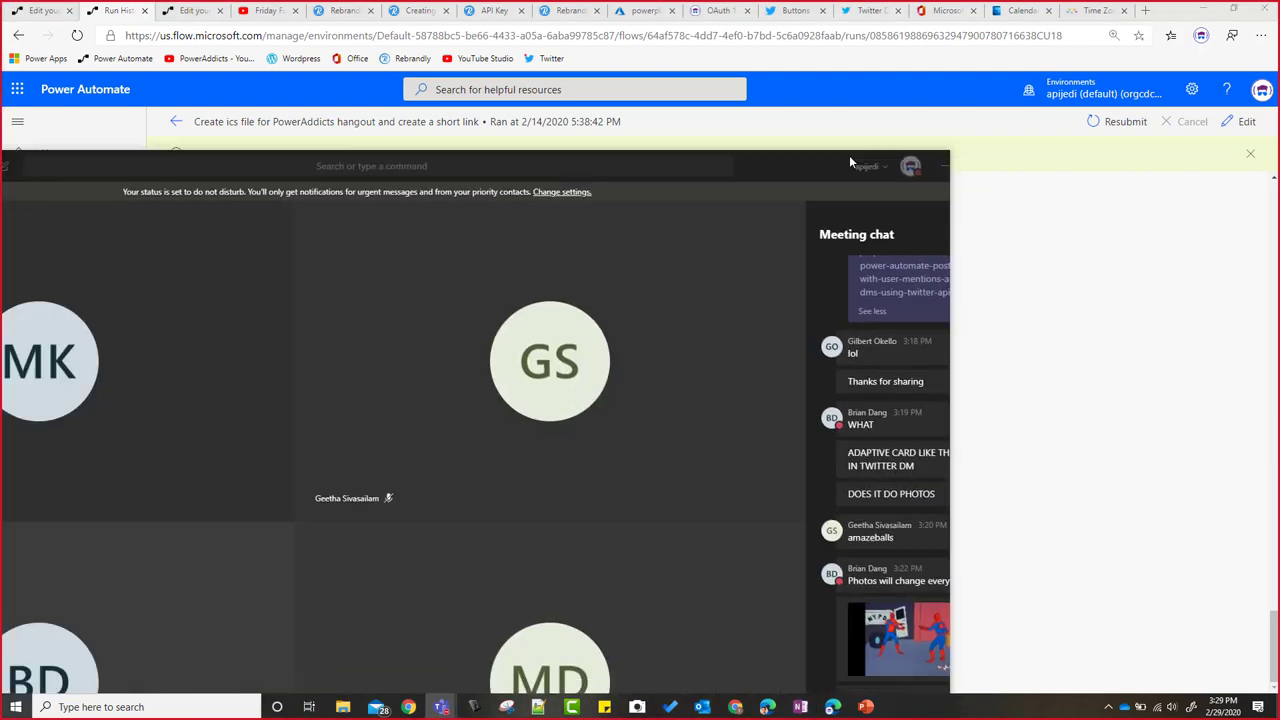
double_click(849, 155)
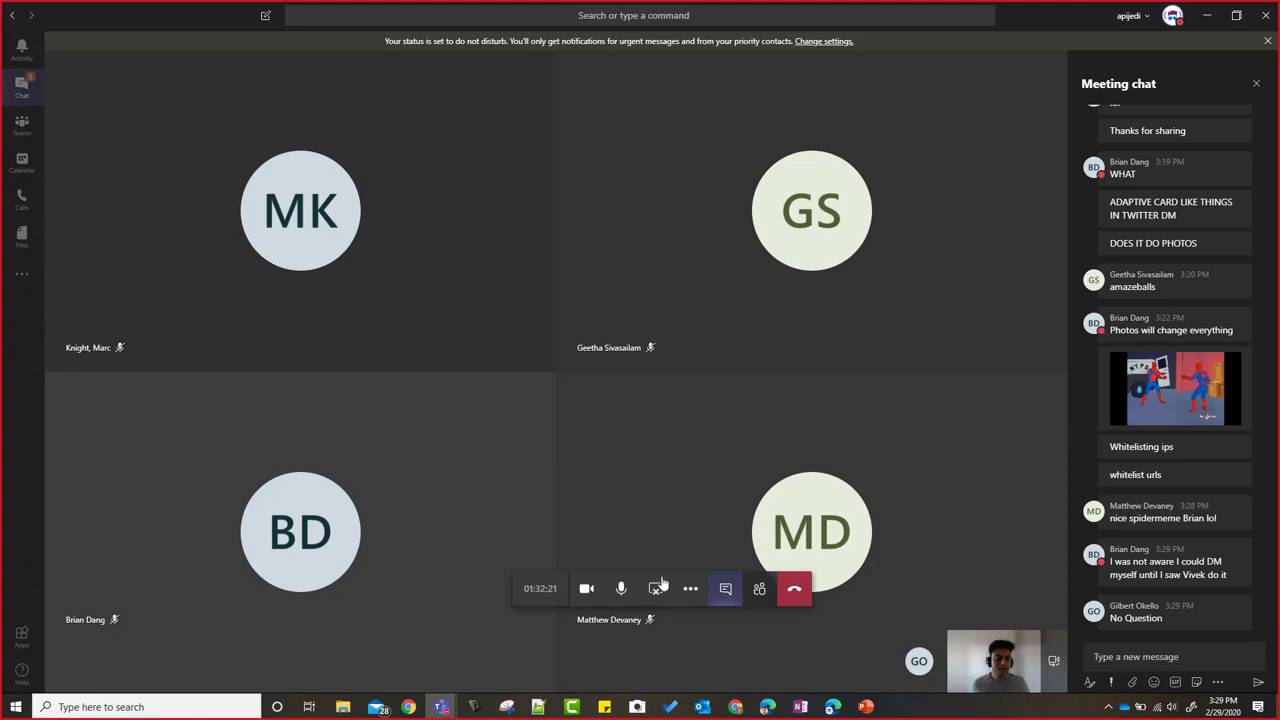
left_click(655, 590)
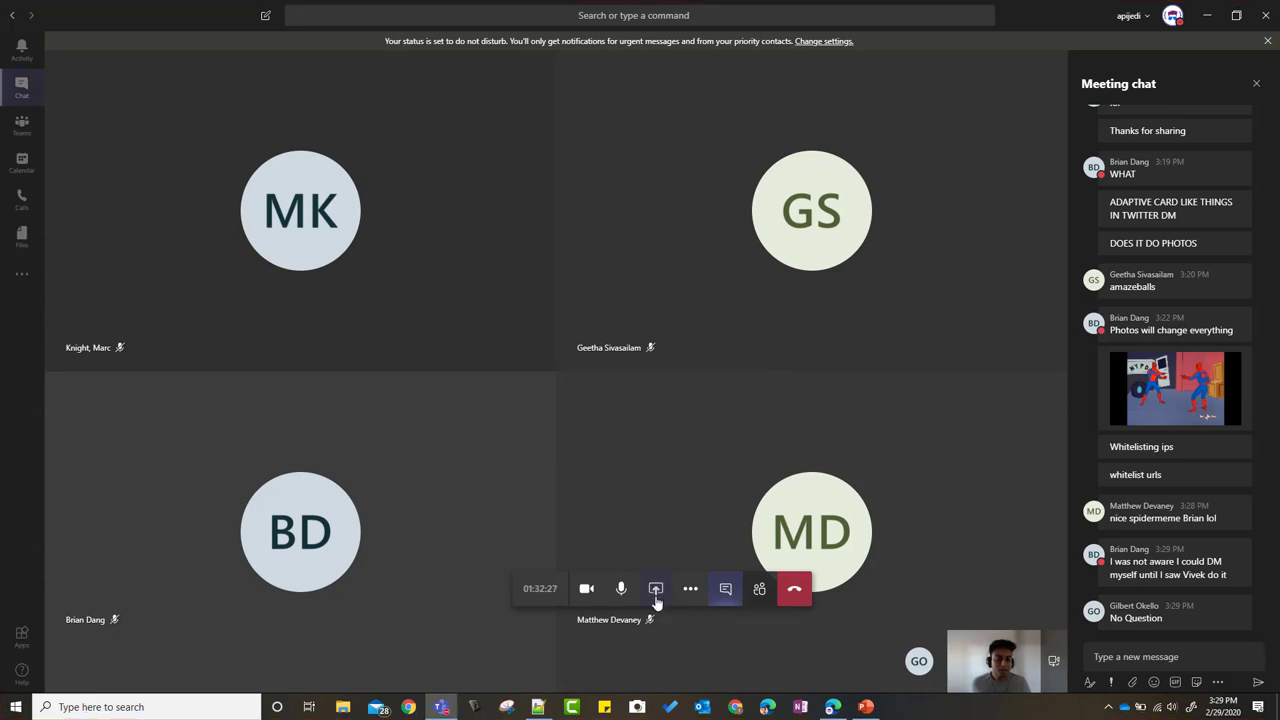
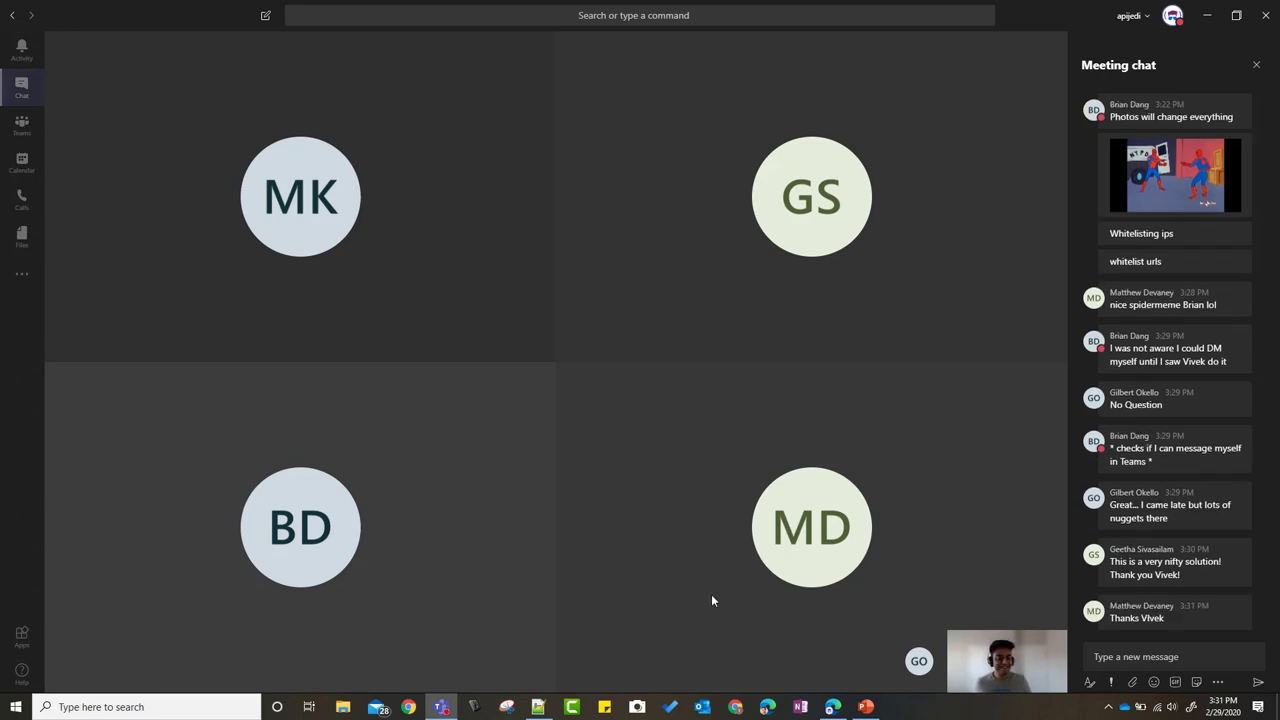
mouse_move(806, 589)
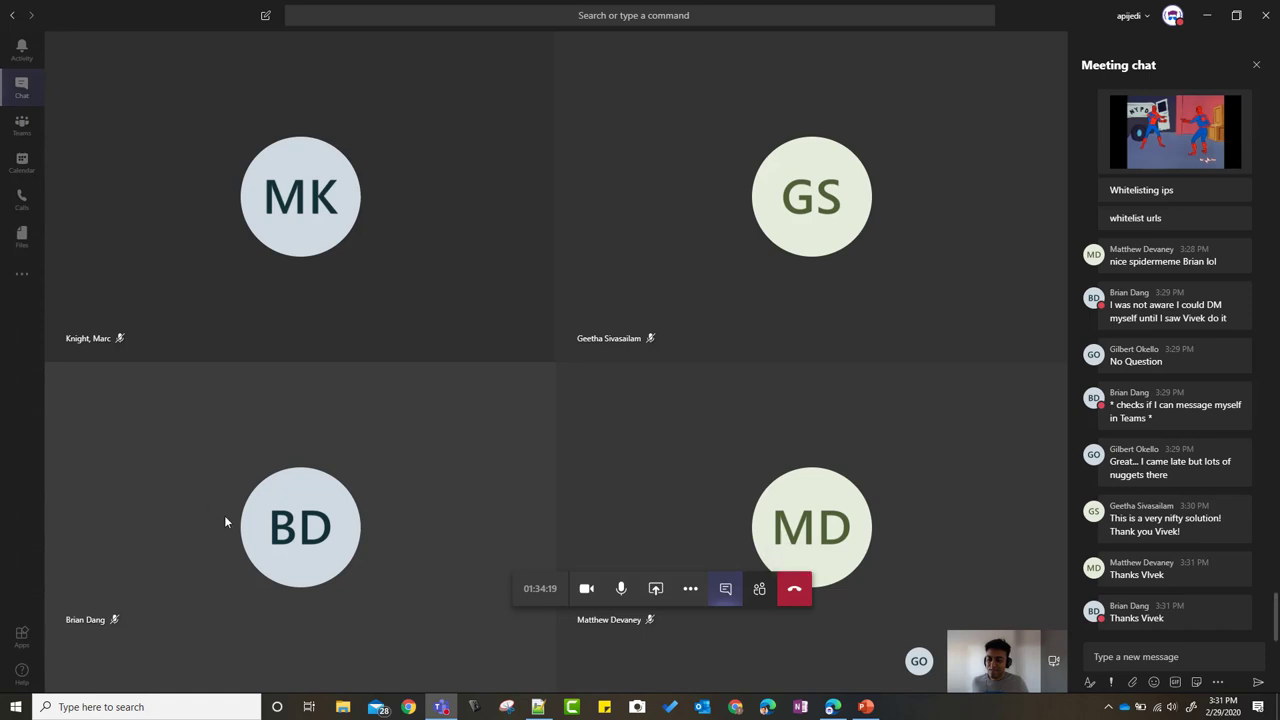
mouse_move(225, 510)
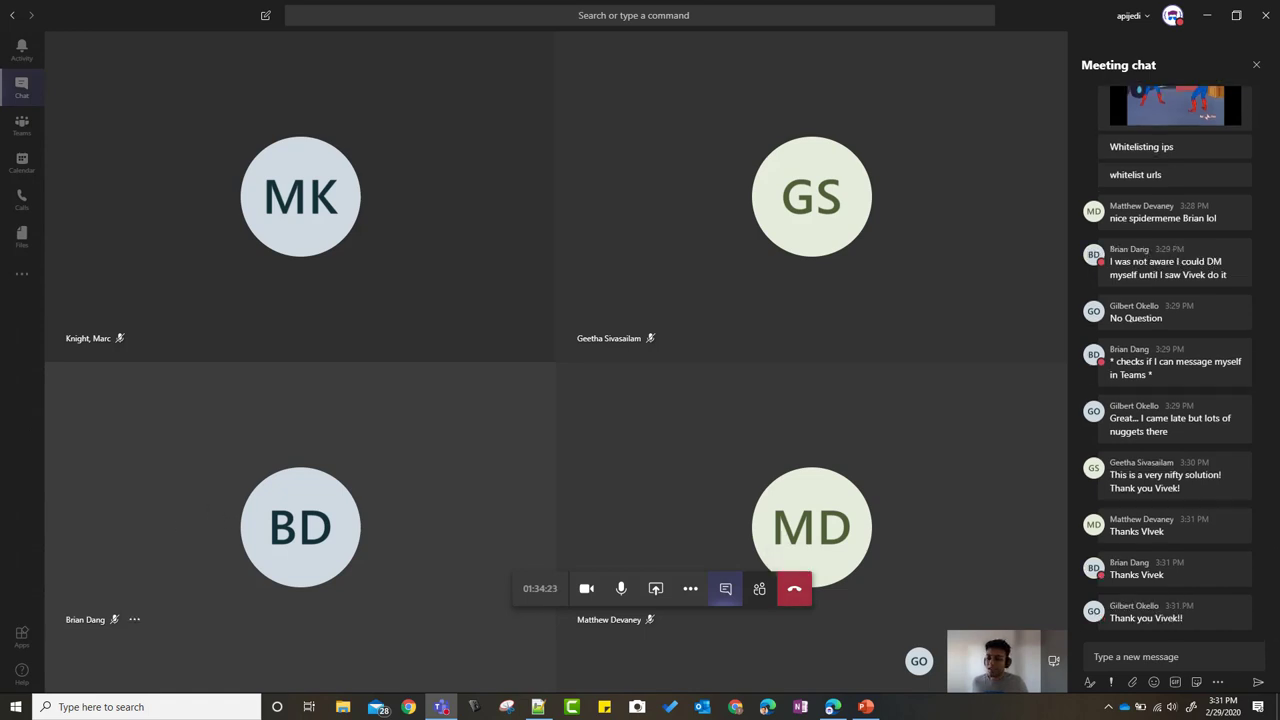